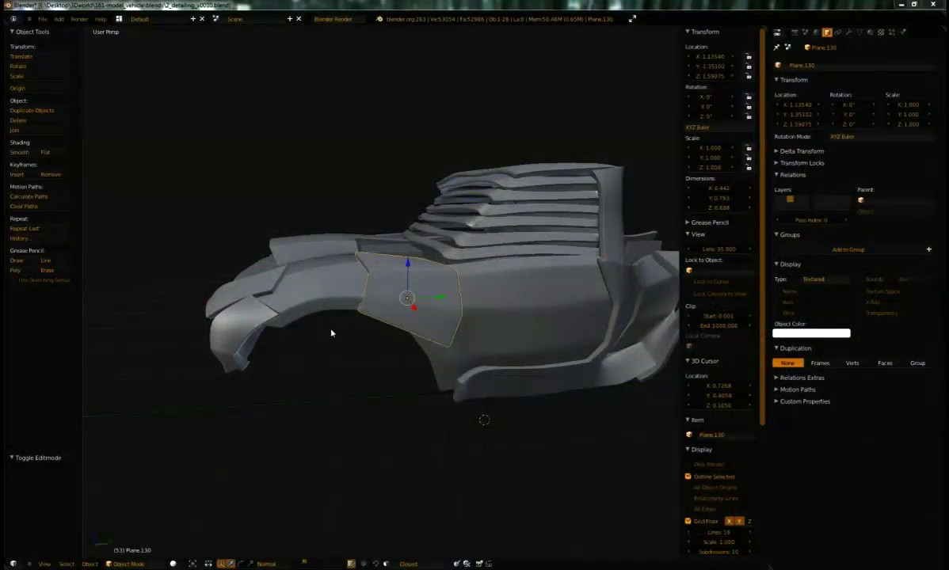
Compare the base pickup layer with the armour panel layer, then make the suspension, wheel, gun and rivet layers visible together.
{"action": "left_click", "coordinate": [301, 564]}
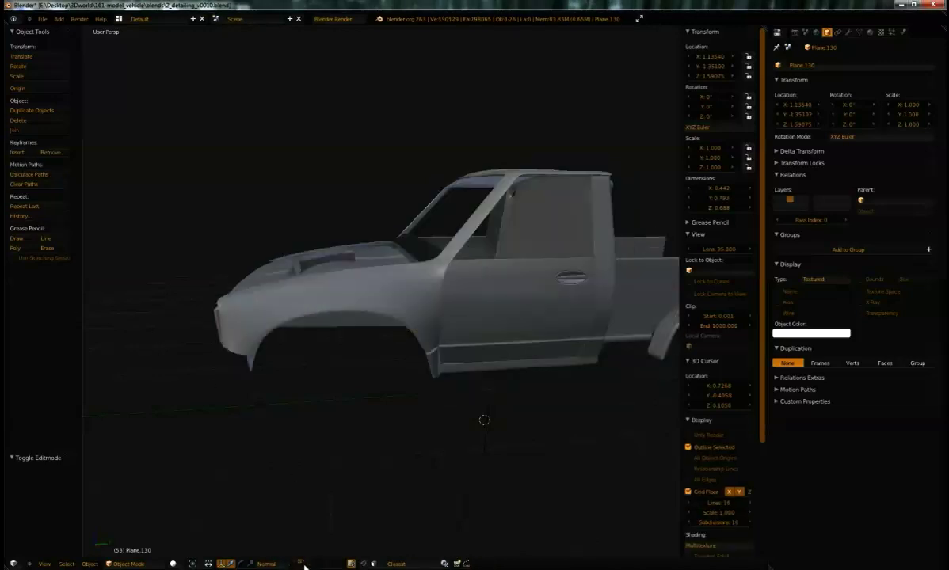
{"action": "left_click", "coordinate": [299, 564]}
{"action": "left_click", "coordinate": [298, 564]}
{"action": "left_click", "coordinate": [310, 564]}
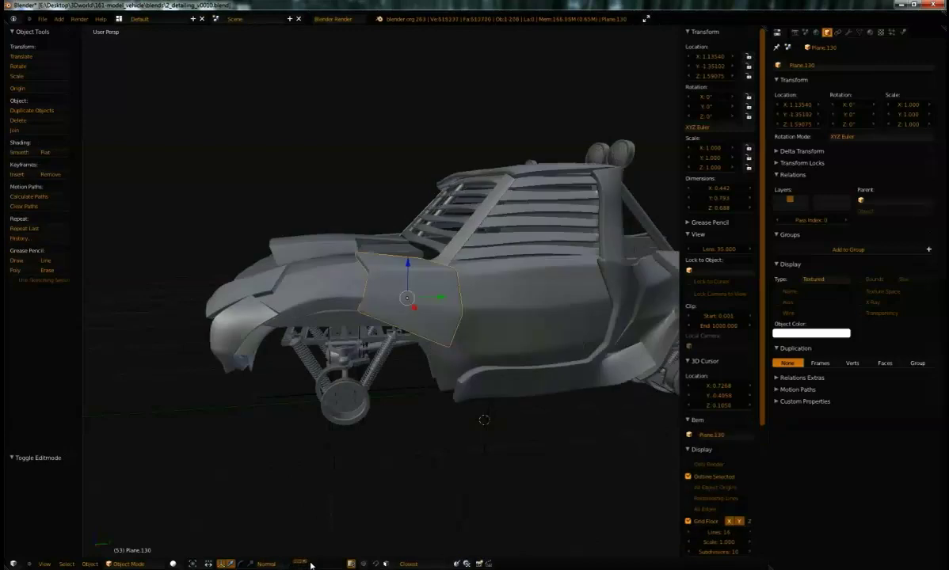
{"action": "left_click", "coordinate": [302, 564], "text": "shift"}
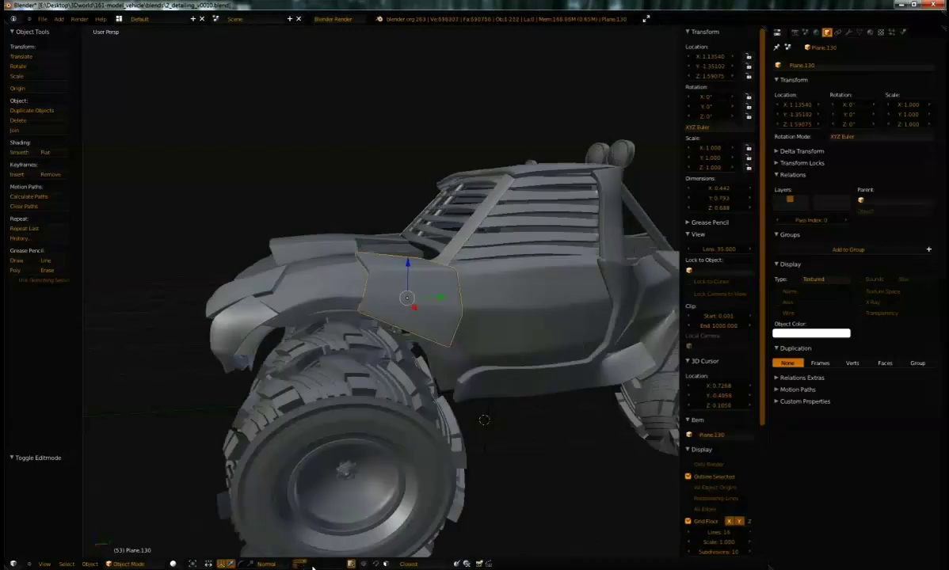
{"action": "left_click", "coordinate": [311, 566], "text": "shift"}
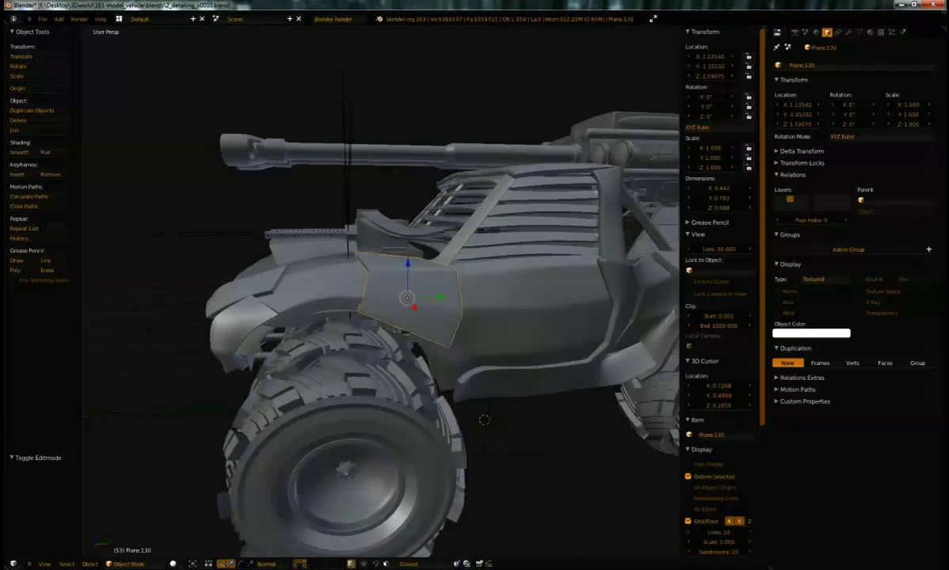
{"action": "left_click", "coordinate": [310, 564], "text": "shift"}
{"action": "left_click", "coordinate": [302, 565], "text": "shift"}
{"action": "left_click", "coordinate": [316, 566], "text": "shift"}
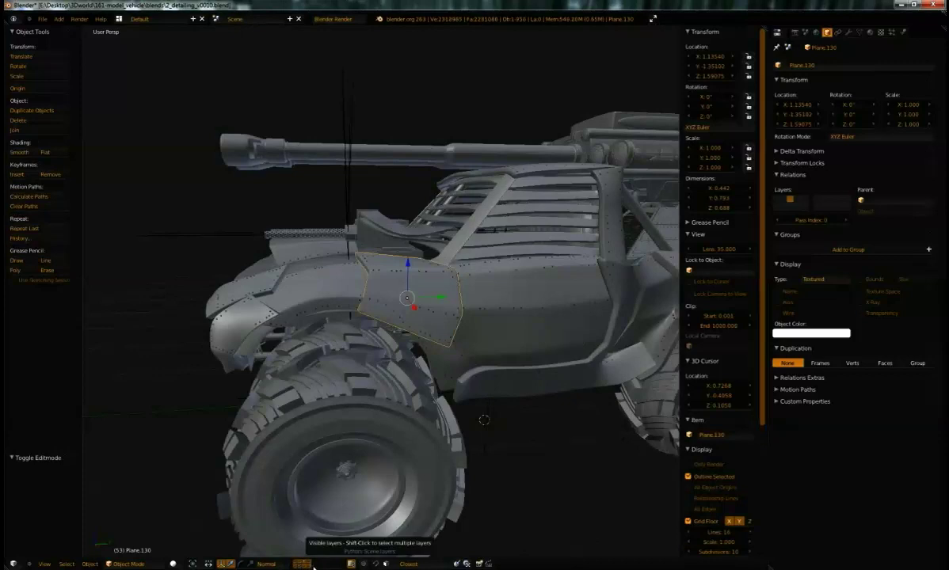
{"action": "left_click", "coordinate": [315, 566], "text": "shift"}
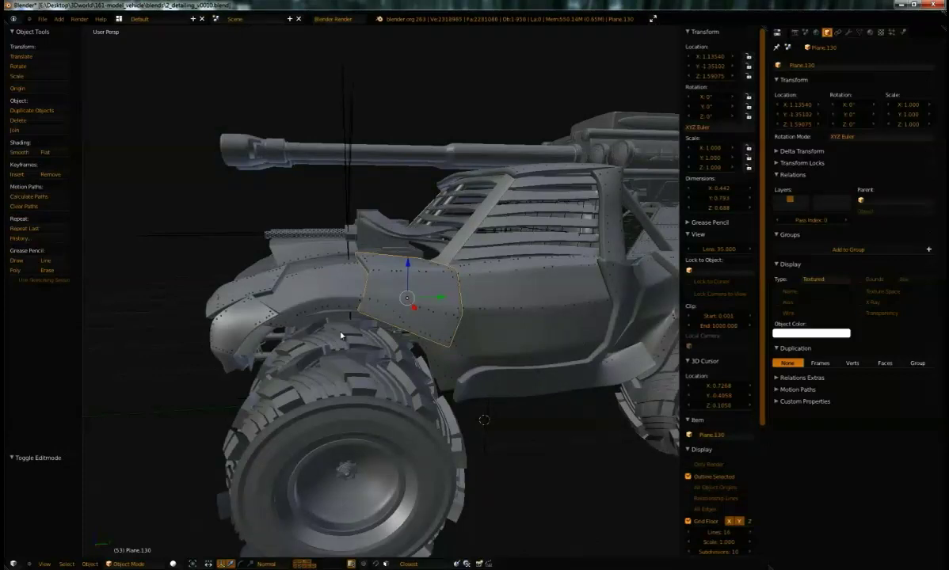
Examine the complete armed vehicle from the front and from the side.
{"action": "middle_click_drag", "start_coordinate": [346, 338], "coordinate": [399, 335]}
{"action": "middle_click_drag", "start_coordinate": [400, 396], "coordinate": [391, 344]}
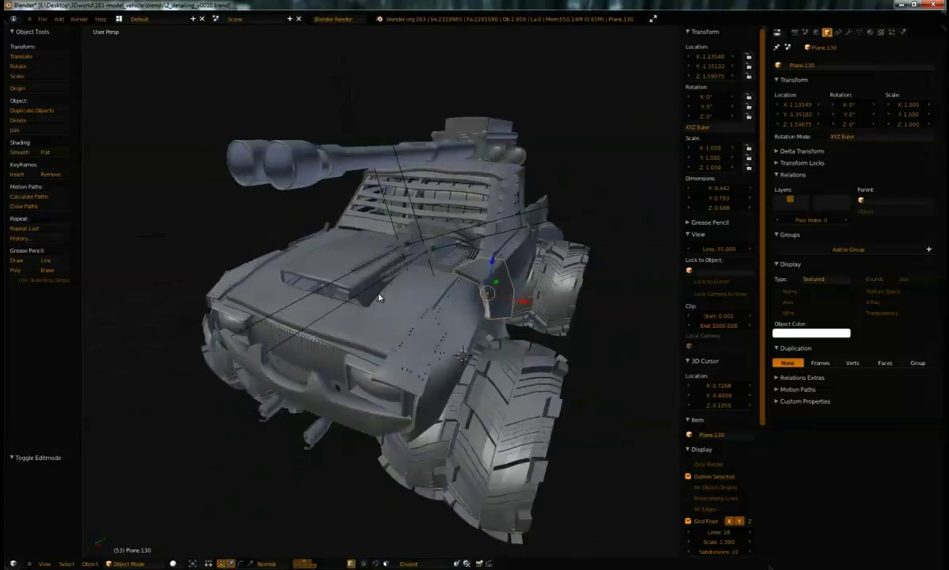
{"action": "scroll", "coordinate": [404, 285], "scroll_direction": "down", "scroll_amount": 4}
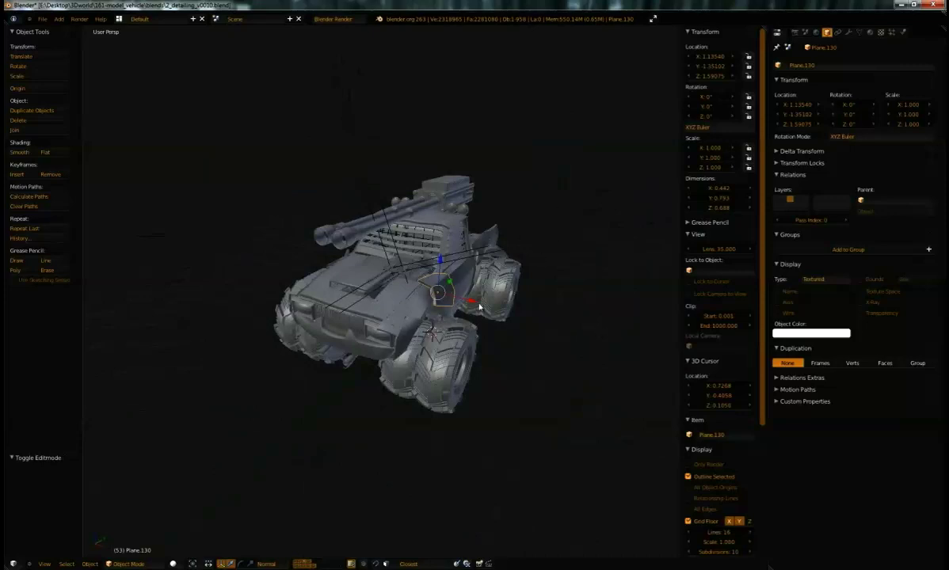
{"action": "middle_click_drag", "start_coordinate": [396, 370], "coordinate": [368, 371]}
{"action": "scroll", "coordinate": [368, 369], "scroll_direction": "up", "scroll_amount": 2}
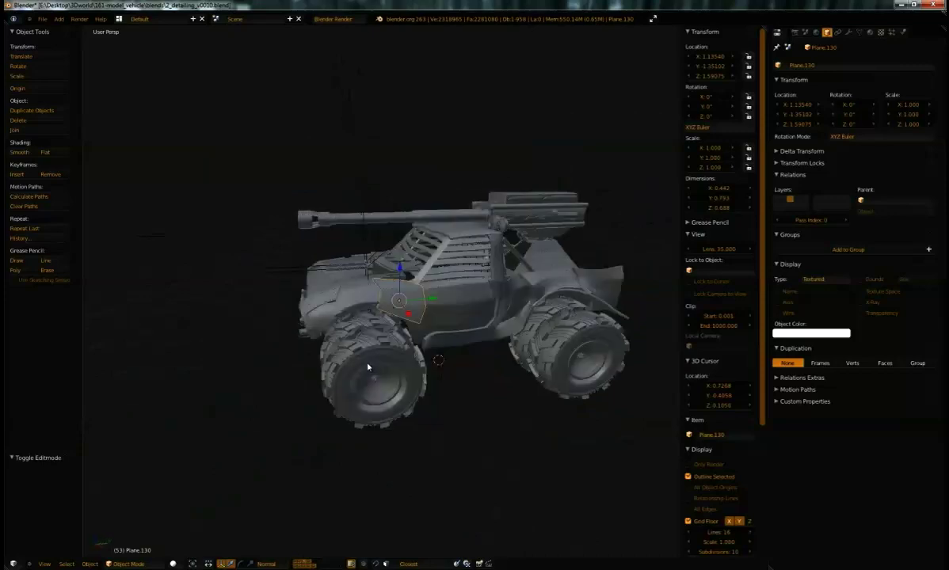
{"action": "middle_click_drag", "start_coordinate": [331, 328], "coordinate": [328, 323]}
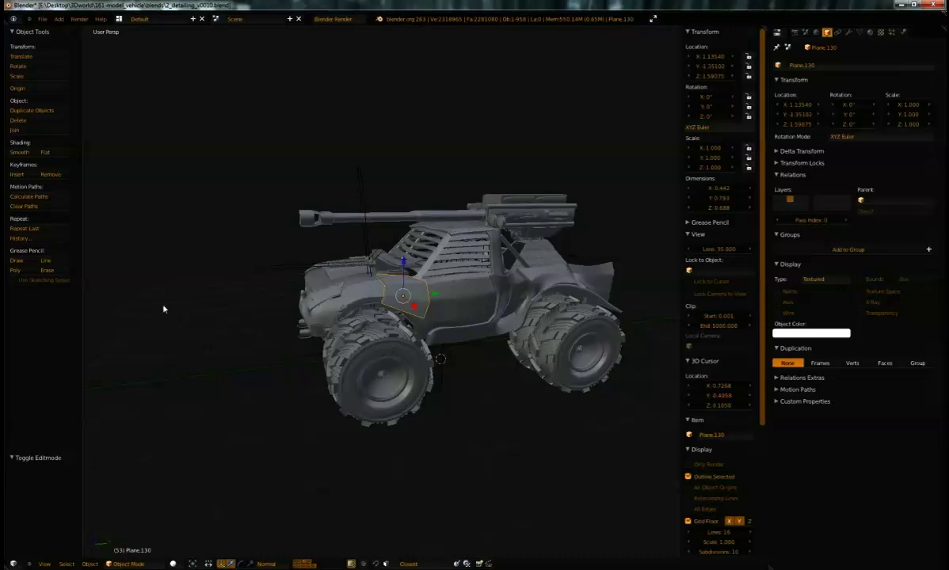
Show only the layer with the body armour panels and deselect everything.
{"action": "left_click", "coordinate": [302, 562]}
{"action": "middle_click_drag", "start_coordinate": [392, 325], "coordinate": [336, 308]}
{"action": "middle_click_drag", "start_coordinate": [358, 265], "coordinate": [415, 230], "text": "ctrl"}
{"action": "key", "text": "a"}
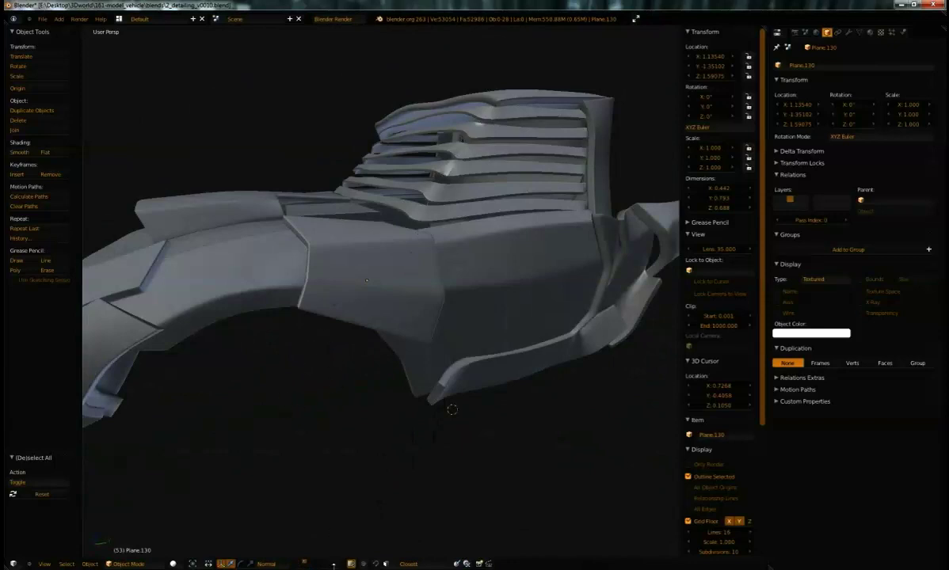
{"action": "middle_click_drag", "start_coordinate": [315, 531], "coordinate": [401, 343]}
{"action": "middle_click_drag", "start_coordinate": [477, 287], "coordinate": [445, 253]}
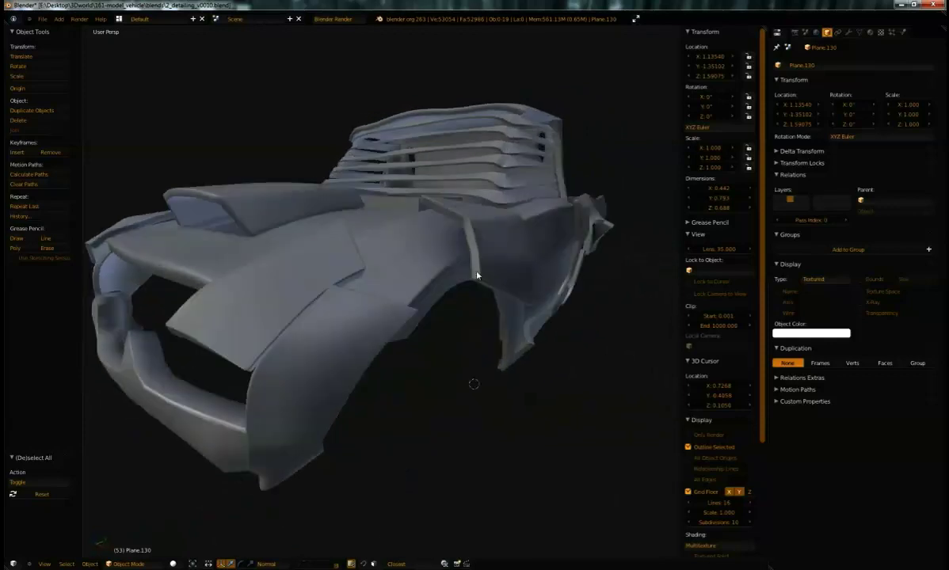
{"action": "left_click", "coordinate": [306, 562]}
{"action": "mouse_move", "coordinate": [422, 404]}
{"action": "middle_mouse_down"}
{"action": "mouse_move", "coordinate": [392, 409]}
{"action": "mouse_move", "coordinate": [366, 328]}
{"action": "mouse_move", "coordinate": [371, 255]}
{"action": "mouse_move", "coordinate": [320, 279]}
{"action": "mouse_move", "coordinate": [367, 301]}
{"action": "mouse_move", "coordinate": [409, 306]}
{"action": "mouse_move", "coordinate": [399, 277]}
{"action": "mouse_move", "coordinate": [434, 272]}
{"action": "mouse_move", "coordinate": [382, 283]}
{"action": "mouse_move", "coordinate": [339, 276]}
{"action": "mouse_move", "coordinate": [288, 362]}
{"action": "middle_mouse_up"}
Select the large side door panel behind the front fender for detailing.
{"action": "right_click", "coordinate": [366, 328]}
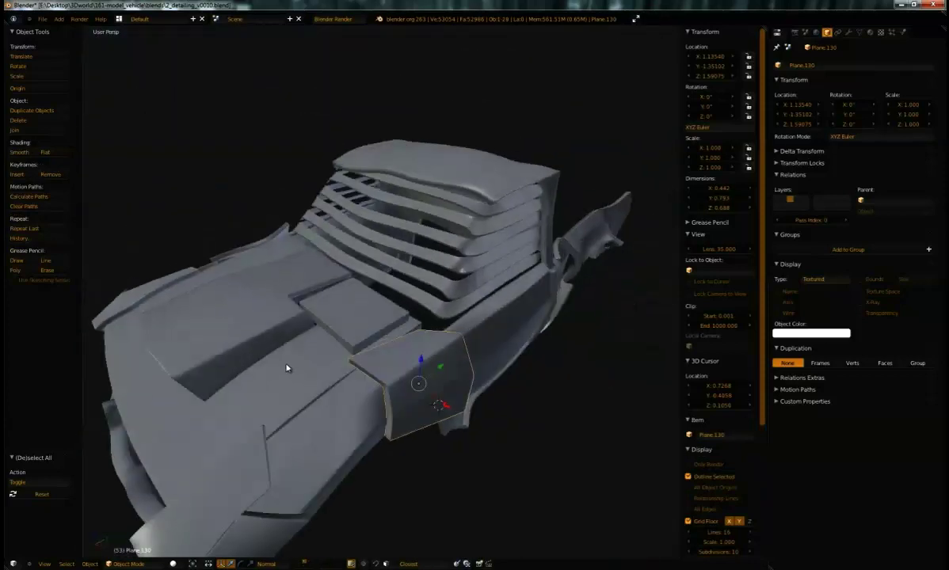
{"action": "right_click", "coordinate": [288, 362]}
{"action": "key", "text": "g"}
{"action": "right_click", "coordinate": [484, 167]}
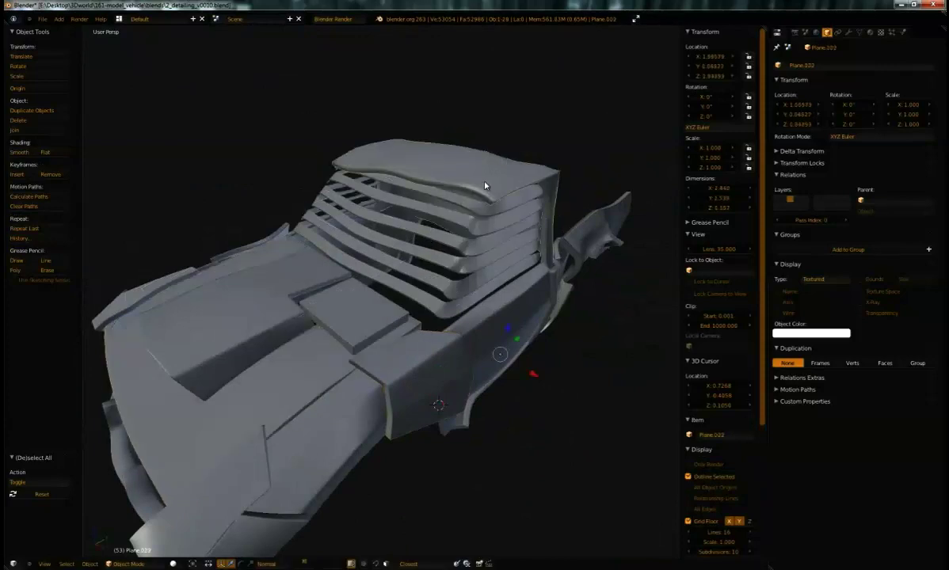
{"action": "right_click", "coordinate": [490, 358]}
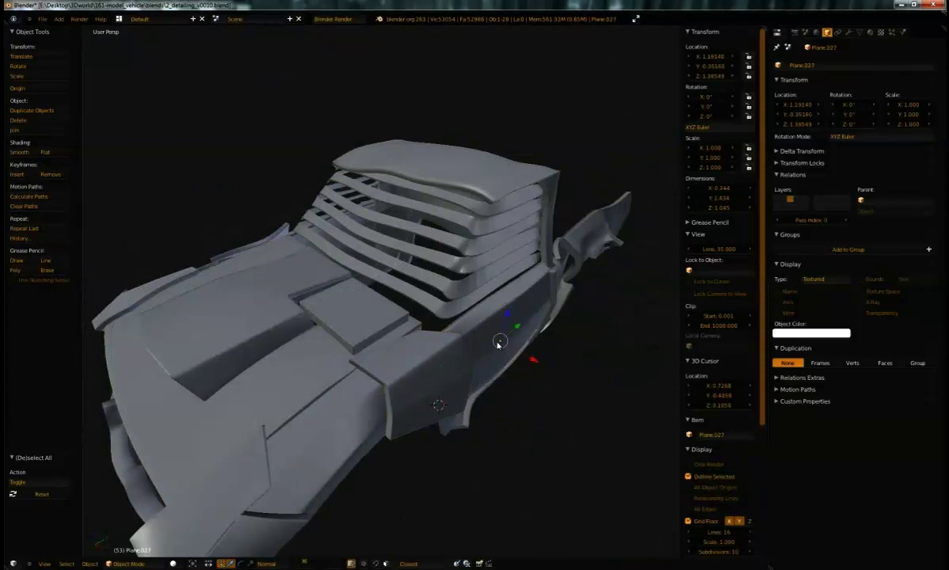
{"action": "middle_click_drag", "start_coordinate": [446, 279], "coordinate": [402, 274]}
{"action": "scroll", "coordinate": [421, 295], "scroll_direction": "up", "scroll_amount": 1}
{"action": "scroll", "coordinate": [386, 305], "scroll_direction": "up", "scroll_amount": 1}
{"action": "scroll", "coordinate": [428, 276], "scroll_direction": "up", "scroll_amount": 2}
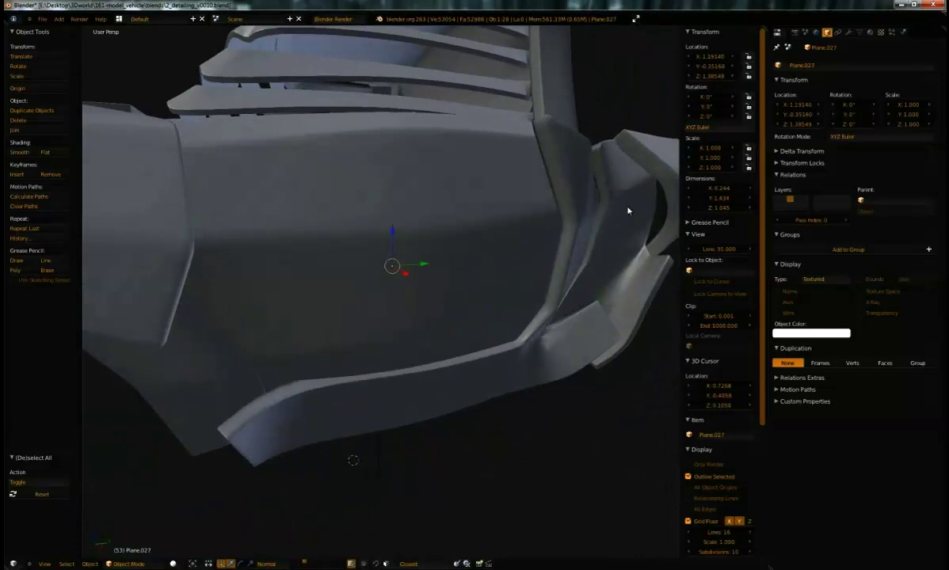
Apply the side door panel's Solidify modifier and remove its Subsurf modifier.
{"action": "left_click", "coordinate": [849, 32]}
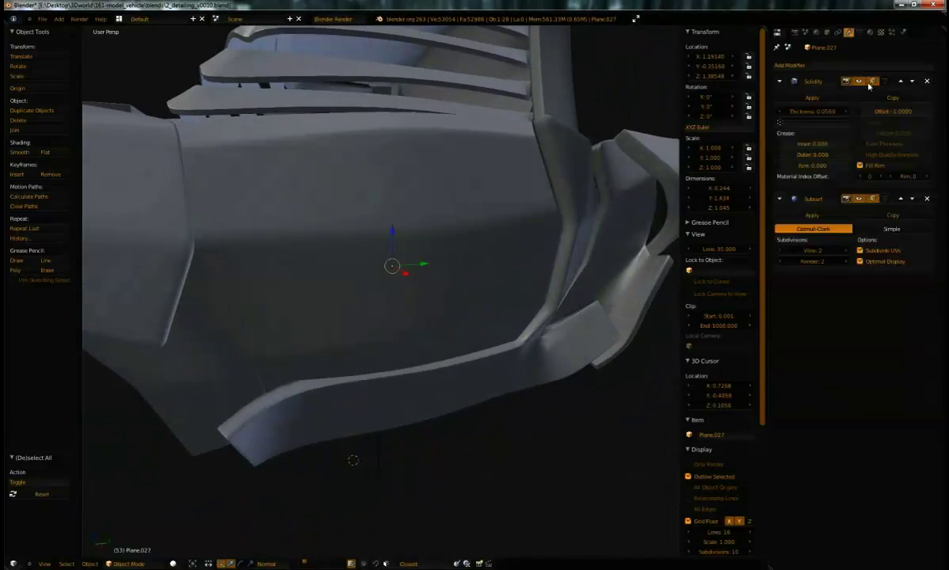
{"action": "middle_click_drag", "start_coordinate": [459, 210], "coordinate": [496, 243]}
{"action": "key", "text": "Tab"}
{"action": "key", "text": "Tab"}
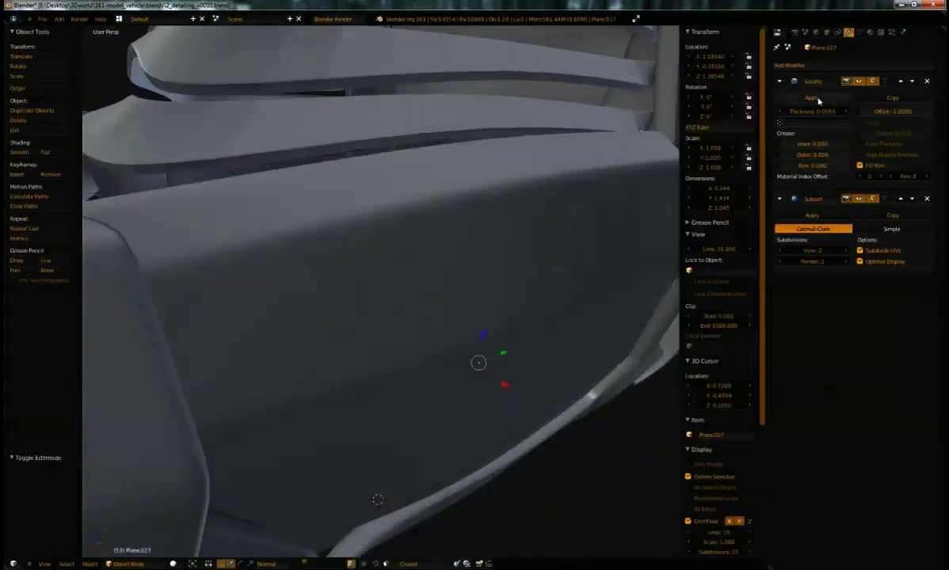
{"action": "left_click", "coordinate": [812, 99]}
{"action": "key", "text": "Tab"}
{"action": "middle_click_drag", "start_coordinate": [485, 223], "coordinate": [577, 242]}
{"action": "key", "text": "Tab"}
{"action": "left_click", "coordinate": [927, 82]}
{"action": "middle_click_drag", "start_coordinate": [576, 178], "coordinate": [562, 221]}
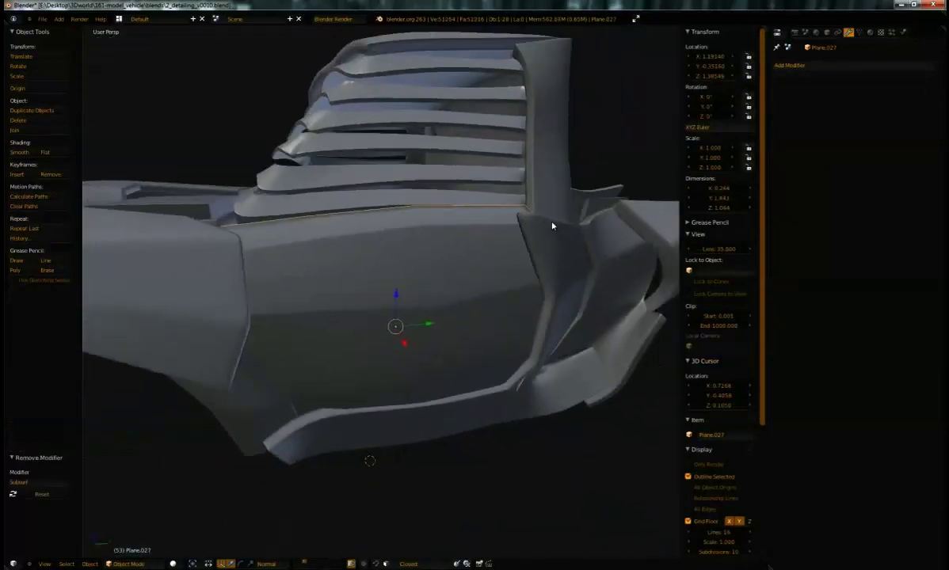
Add a Multiresolution modifier with Optimal Display to the side door panel and subdivide it twice.
{"action": "scroll", "coordinate": [561, 221], "scroll_direction": "up", "scroll_amount": 5}
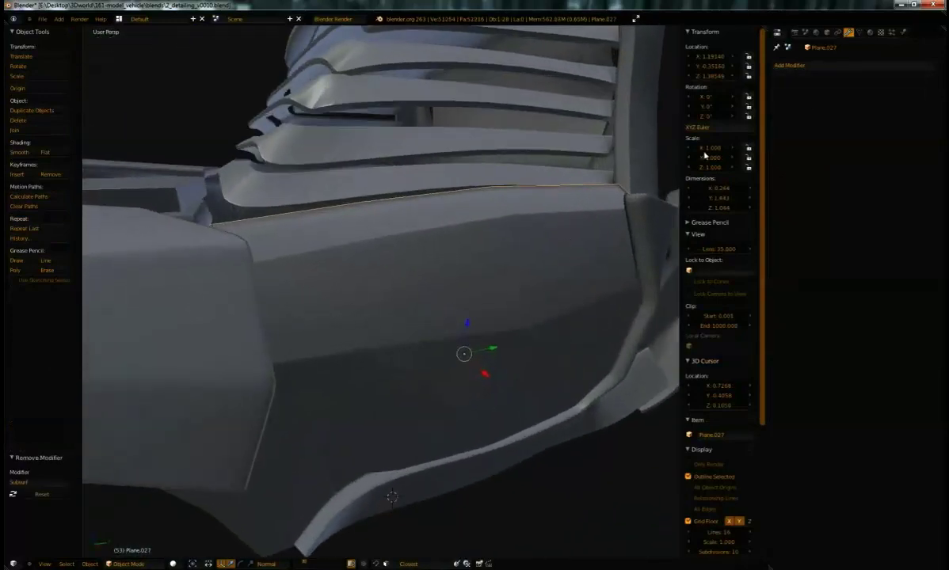
{"action": "left_click", "coordinate": [827, 68]}
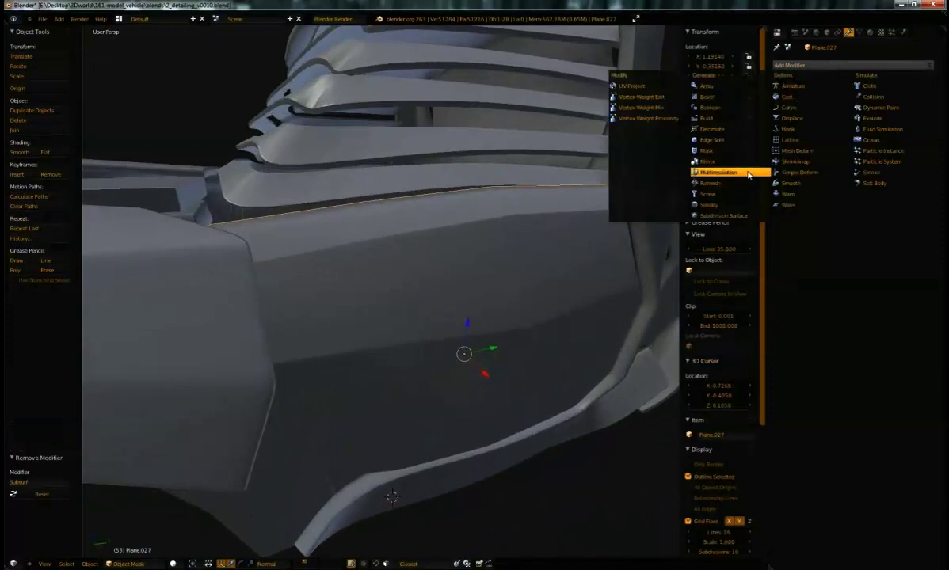
{"action": "left_click", "coordinate": [719, 172]}
{"action": "left_click", "coordinate": [880, 176]}
{"action": "left_click", "coordinate": [896, 123]}
{"action": "left_click", "coordinate": [898, 125]}
Examine the subdivided door panel in wireframe, switching Optimal Display off and back on.
{"action": "middle_click_drag", "start_coordinate": [559, 220], "coordinate": [504, 229]}
{"action": "key", "text": "Tab"}
{"action": "key", "text": "Tab"}
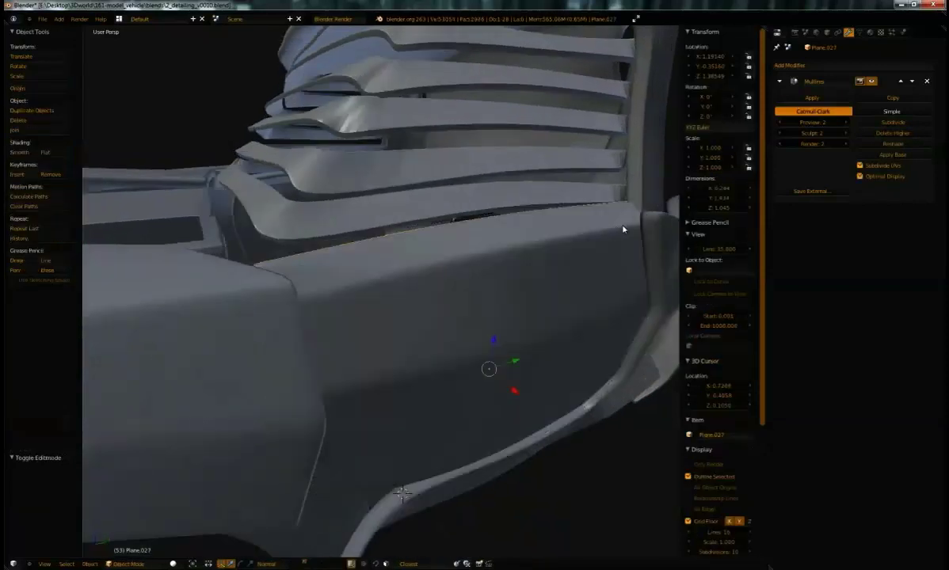
{"action": "key", "text": "z"}
{"action": "left_click", "coordinate": [871, 183]}
{"action": "left_click", "coordinate": [872, 183]}
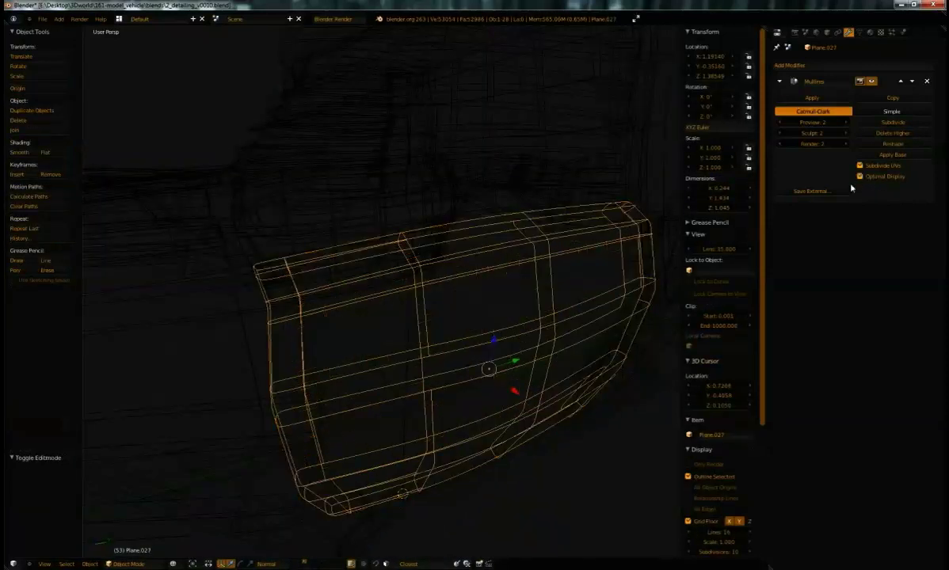
{"action": "key", "text": "z"}
Switch the side door panel to Sculpt Mode and make a short Clay brush stroke on its surface.
{"action": "middle_click_drag", "start_coordinate": [412, 271], "coordinate": [471, 295]}
{"action": "middle_click_drag", "start_coordinate": [333, 269], "coordinate": [153, 490]}
{"action": "left_click", "coordinate": [127, 565]}
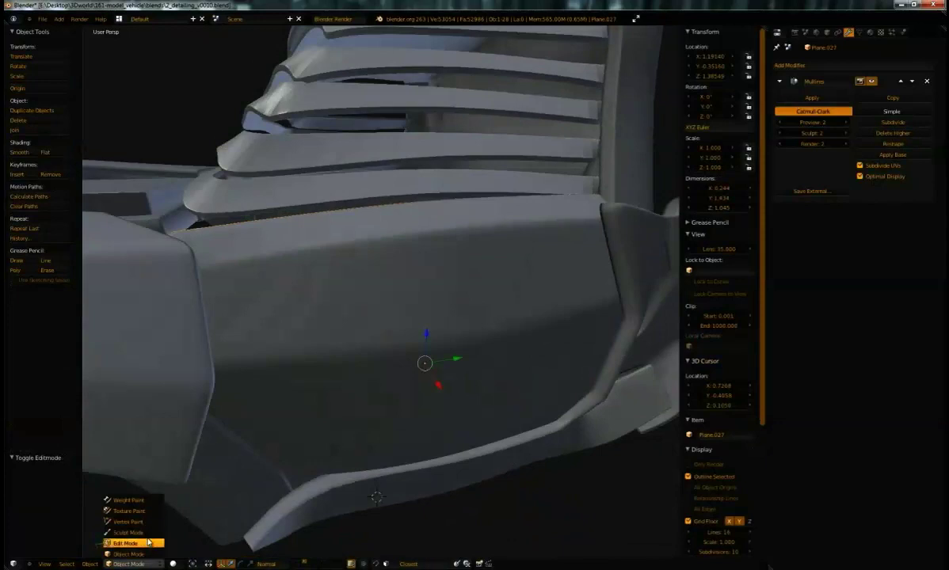
{"action": "left_click", "coordinate": [128, 531]}
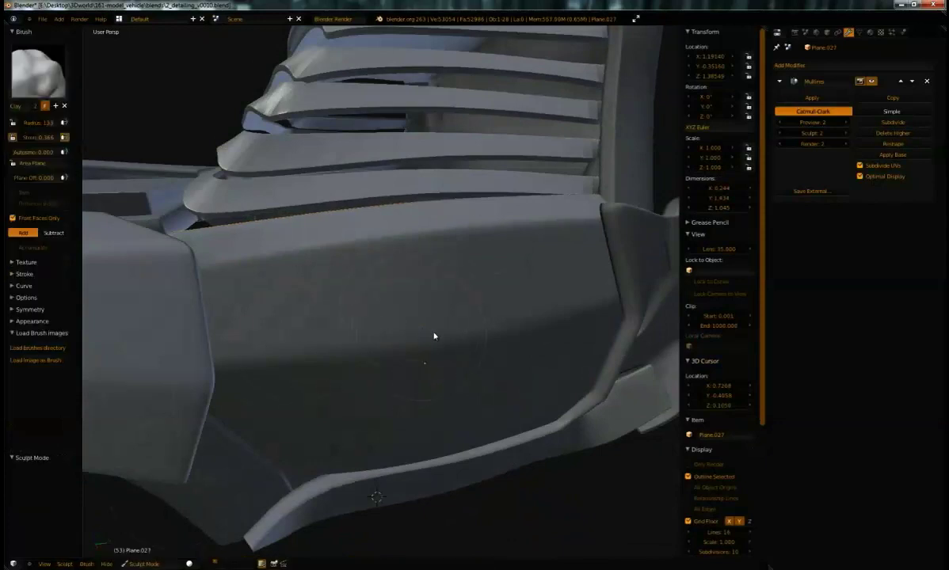
{"action": "left_click_drag", "start_coordinate": [355, 322], "coordinate": [325, 280]}
{"action": "middle_click_drag", "start_coordinate": [401, 275], "coordinate": [327, 260]}
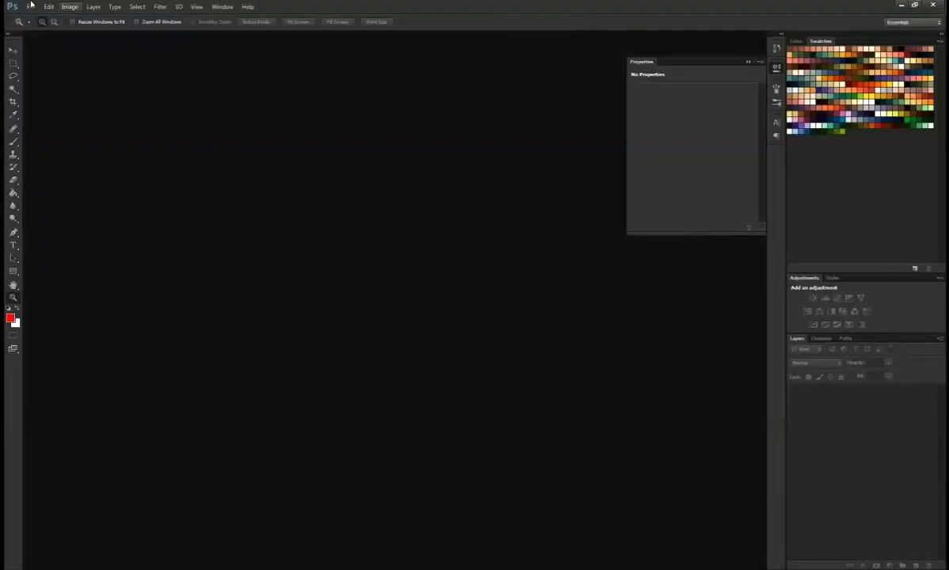
In Photoshop, create a new document 256 pixels wide and 256 pixels high.
{"action": "left_click", "coordinate": [33, 7]}
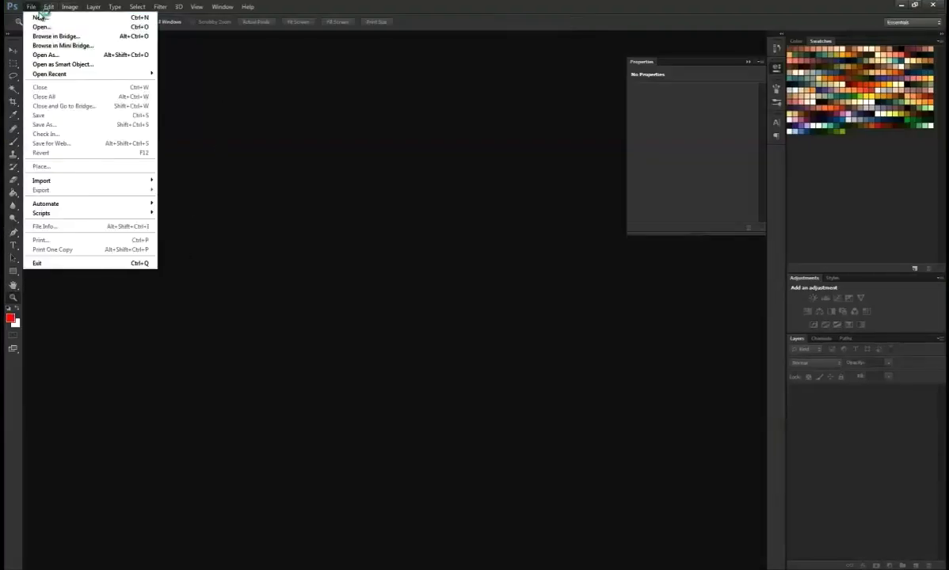
{"action": "left_click", "coordinate": [41, 26]}
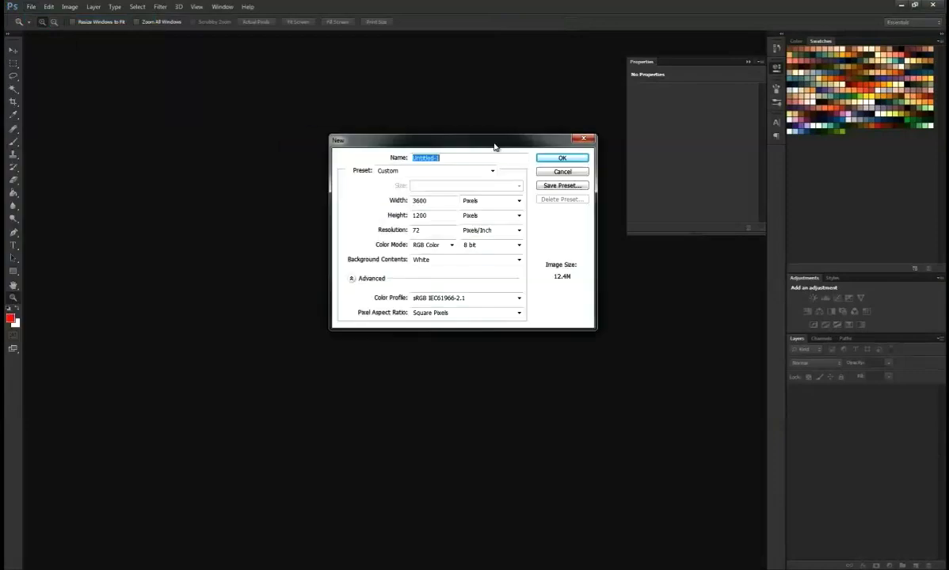
{"action": "double_click", "coordinate": [434, 215]}
{"action": "type", "text": "256"}
{"action": "double_click", "coordinate": [426, 231]}
{"action": "type", "text": "256"}
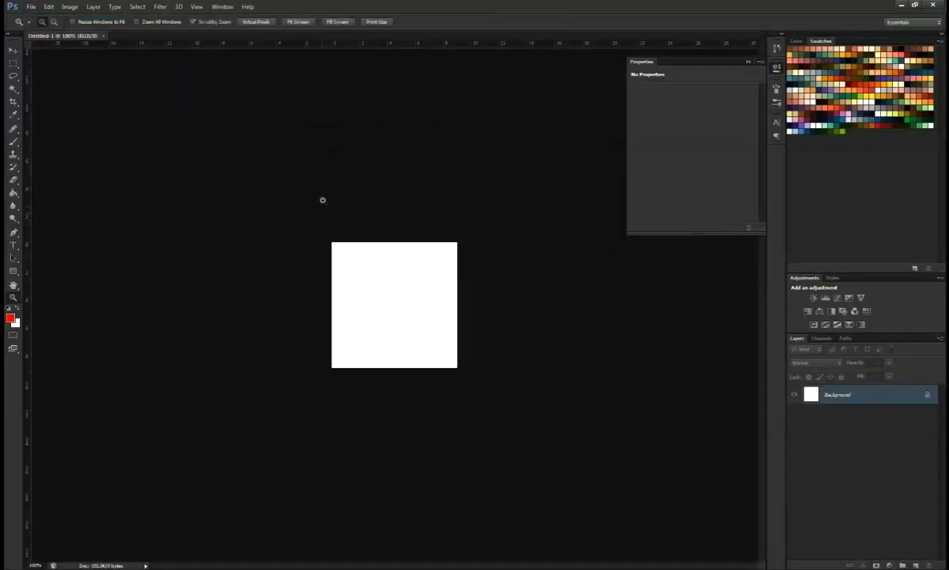
Select the whole canvas with the Rectangular Marquee and convert the selection into a border.
{"action": "key", "text": "m"}
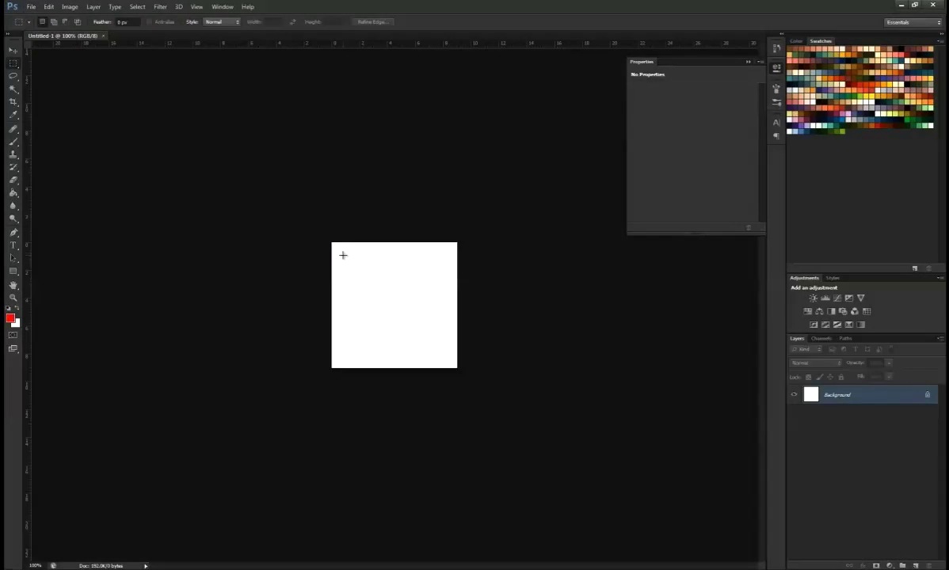
{"action": "left_click_drag", "start_coordinate": [503, 446], "coordinate": [308, 174]}
{"action": "left_click", "coordinate": [161, 7]}
{"action": "mouse_move", "coordinate": [137, 8]}
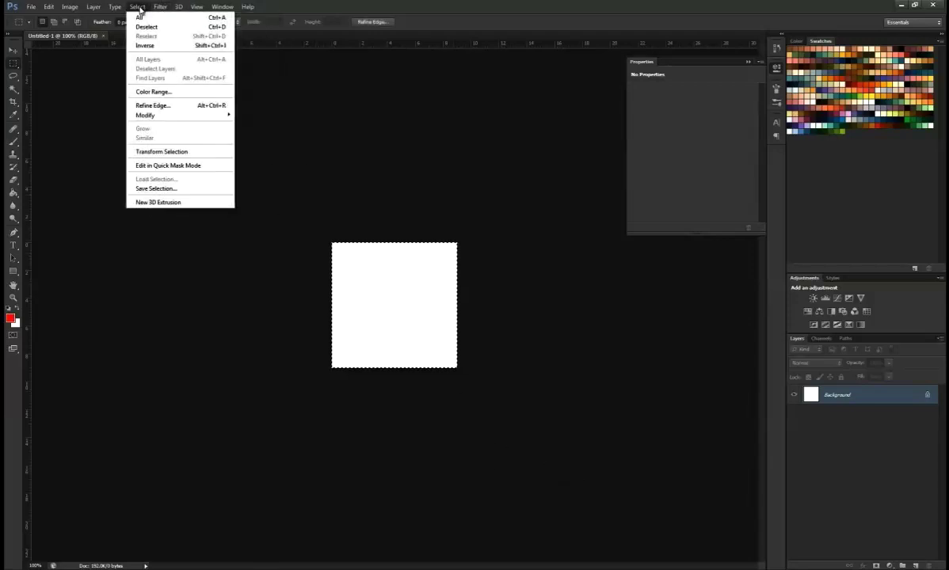
{"action": "mouse_move", "coordinate": [193, 116]}
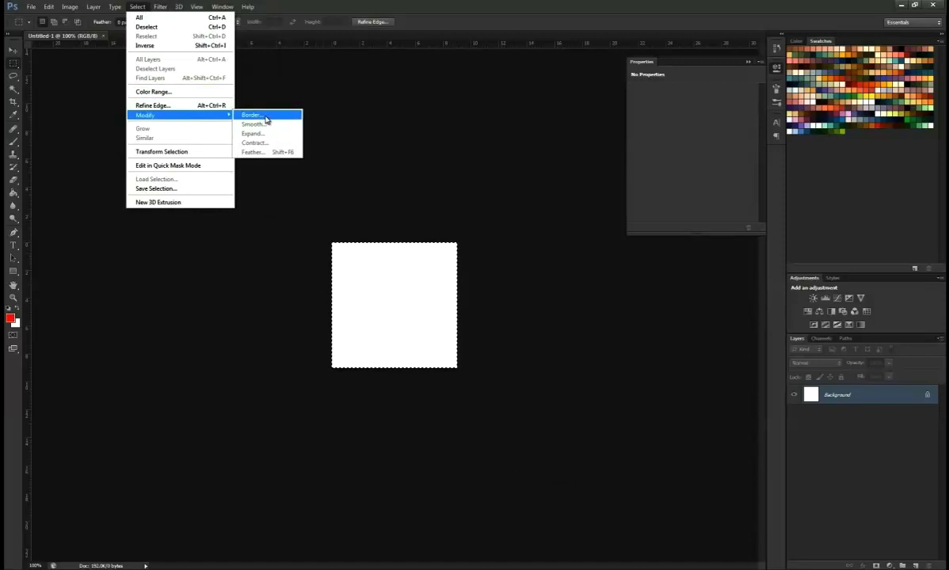
{"action": "left_click", "coordinate": [266, 116]}
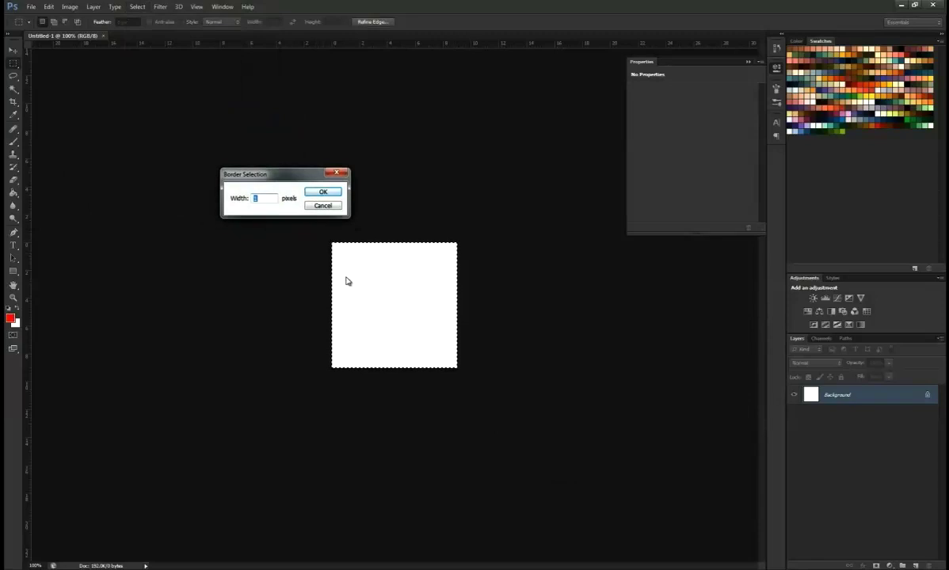
{"action": "left_click", "coordinate": [322, 192]}
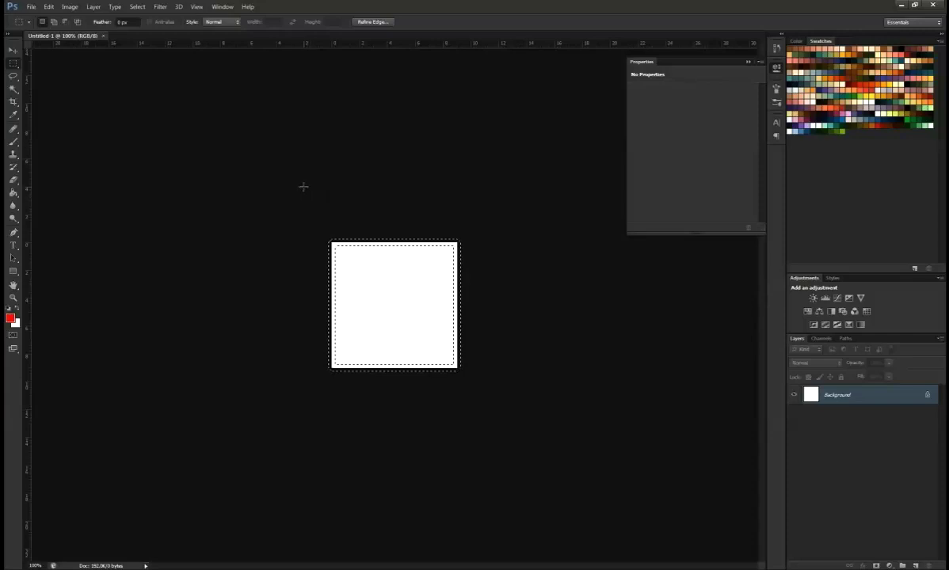
Invert the border selection so that the canvas interior is selected.
{"action": "left_click", "coordinate": [137, 7]}
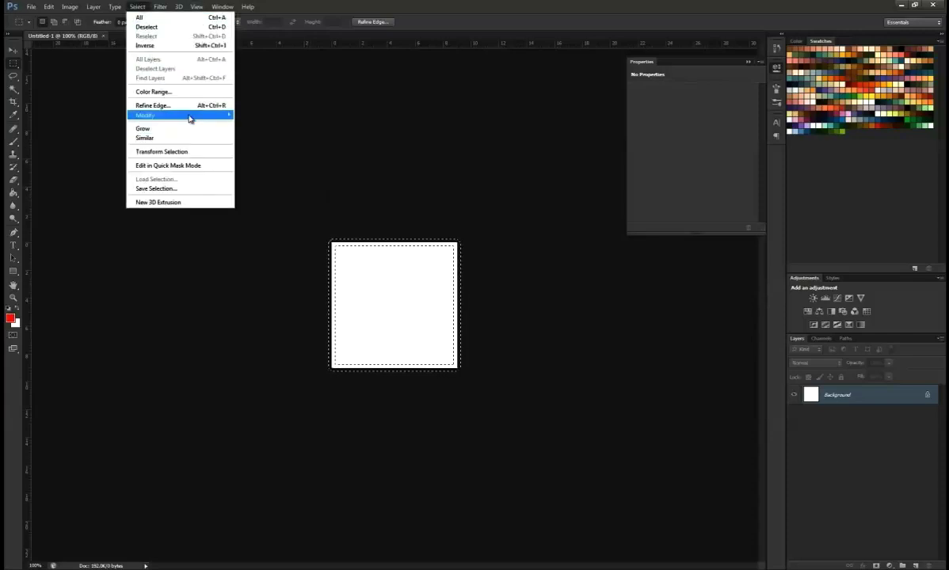
{"action": "mouse_move", "coordinate": [188, 117]}
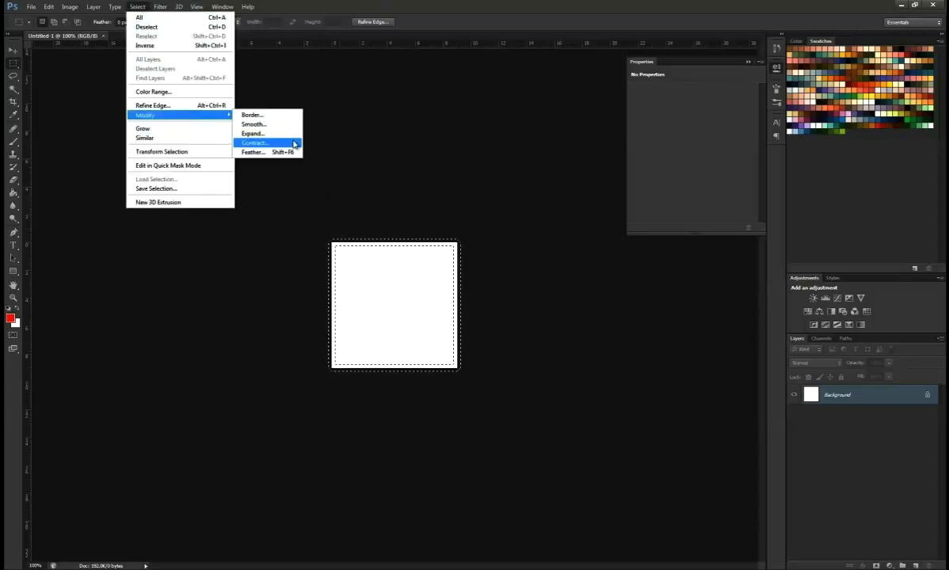
{"action": "left_click", "coordinate": [455, 9]}
{"action": "key", "text": "ctrl+shift+i"}
{"action": "left_click", "coordinate": [160, 6]}
{"action": "mouse_move", "coordinate": [137, 6]}
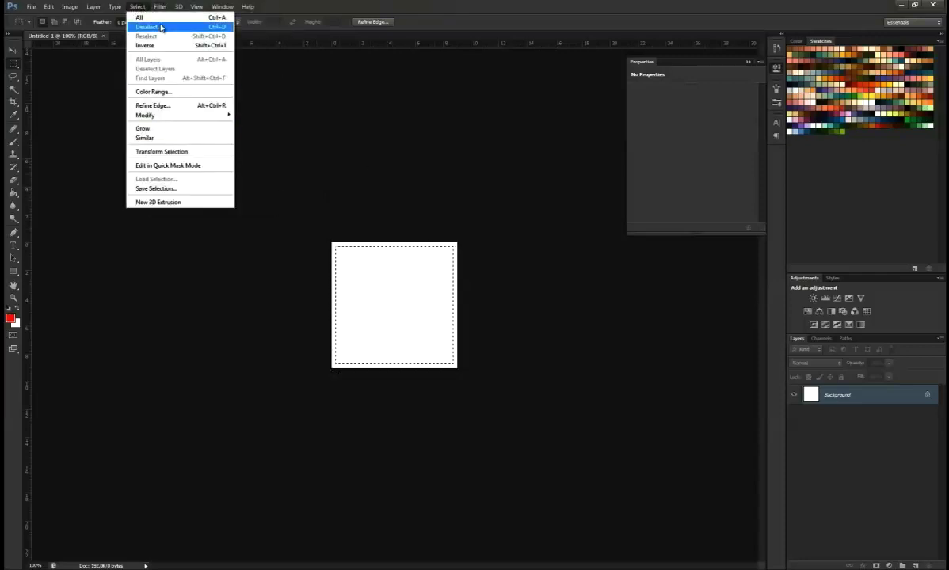
{"action": "left_click", "coordinate": [138, 7]}
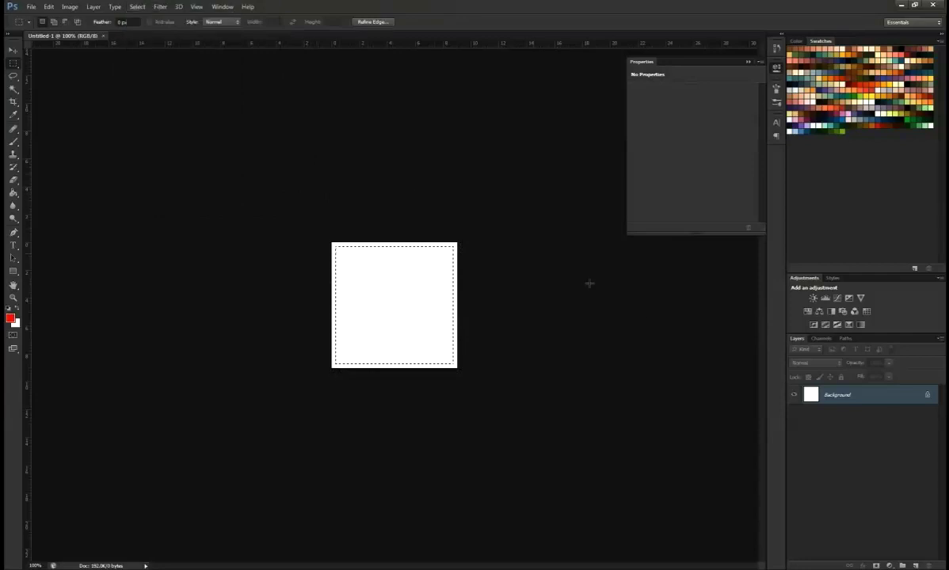
Add a new layer and fill its selected interior with white using the Paint Bucket.
{"action": "key", "text": "ctrl+shift+alt+n"}
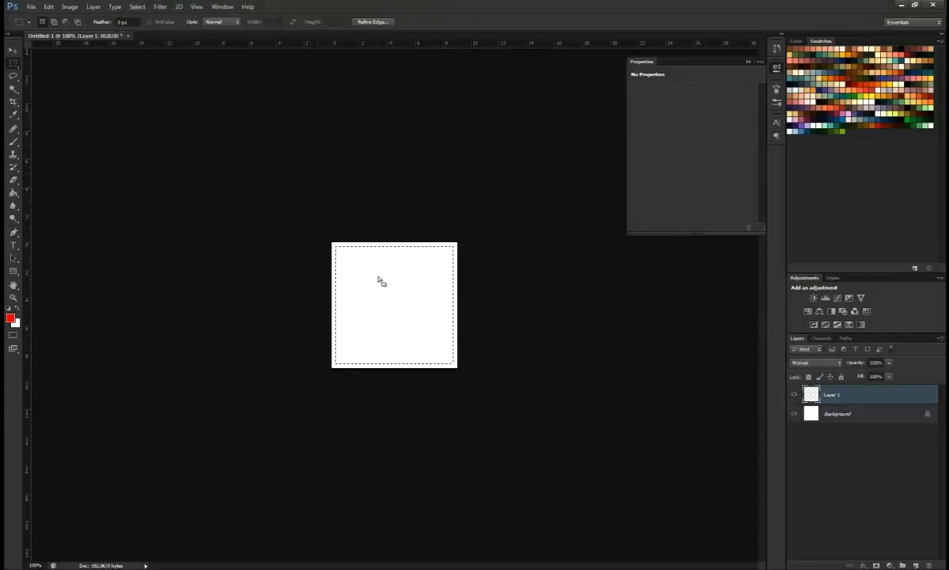
{"action": "key", "text": "g"}
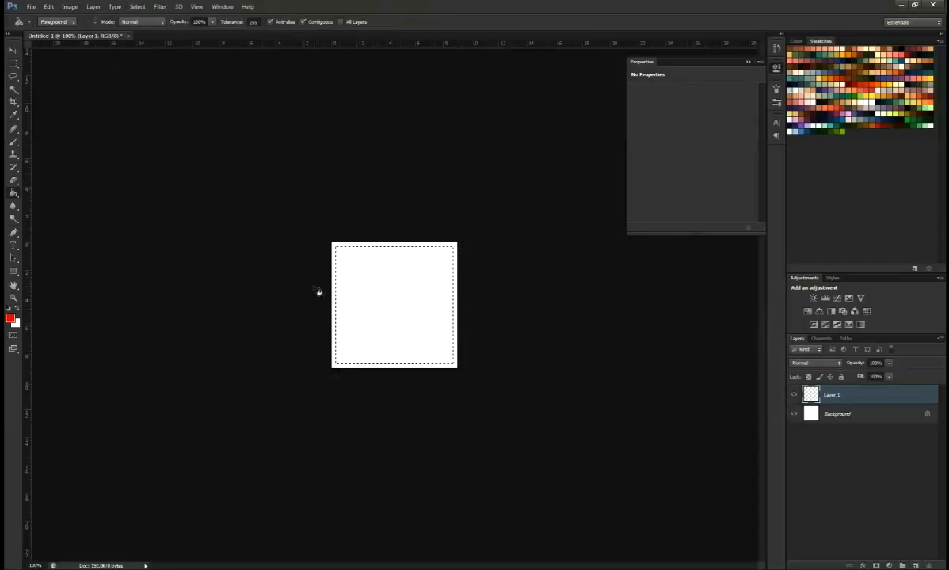
{"action": "key", "text": "x"}
{"action": "left_click", "coordinate": [413, 333]}
Fill the Background layer with black and clear the selection.
{"action": "left_click", "coordinate": [831, 415]}
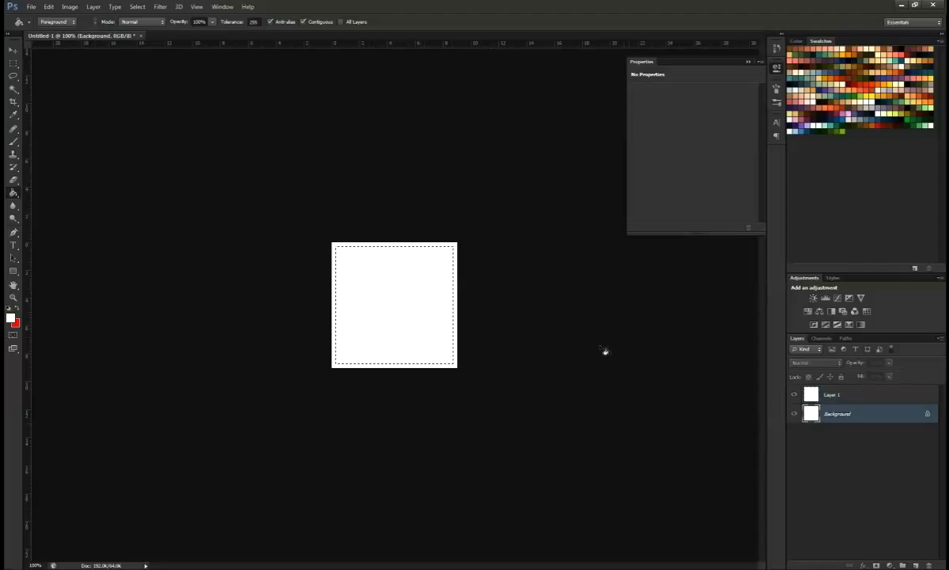
{"action": "key", "text": "x"}
{"action": "left_click", "coordinate": [428, 328]}
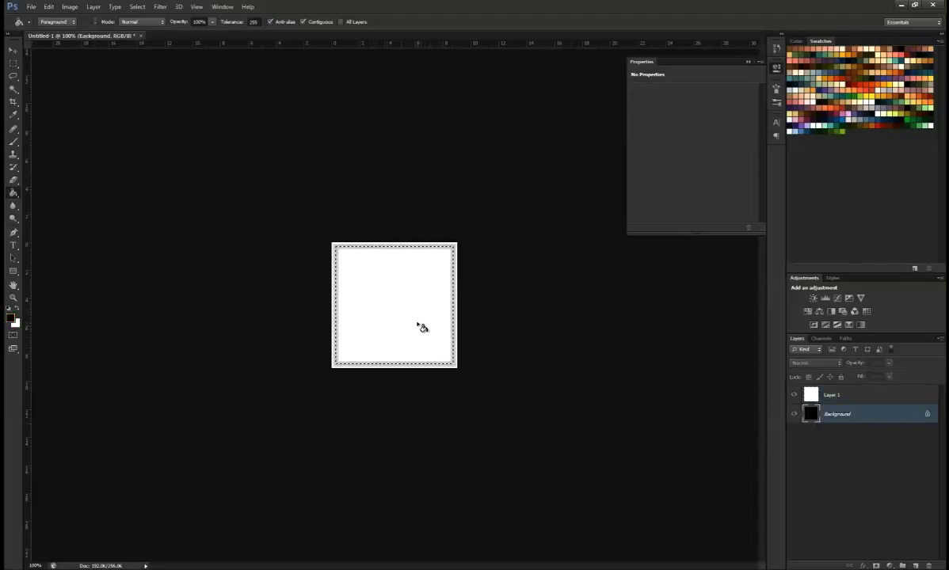
{"action": "left_click", "coordinate": [419, 325]}
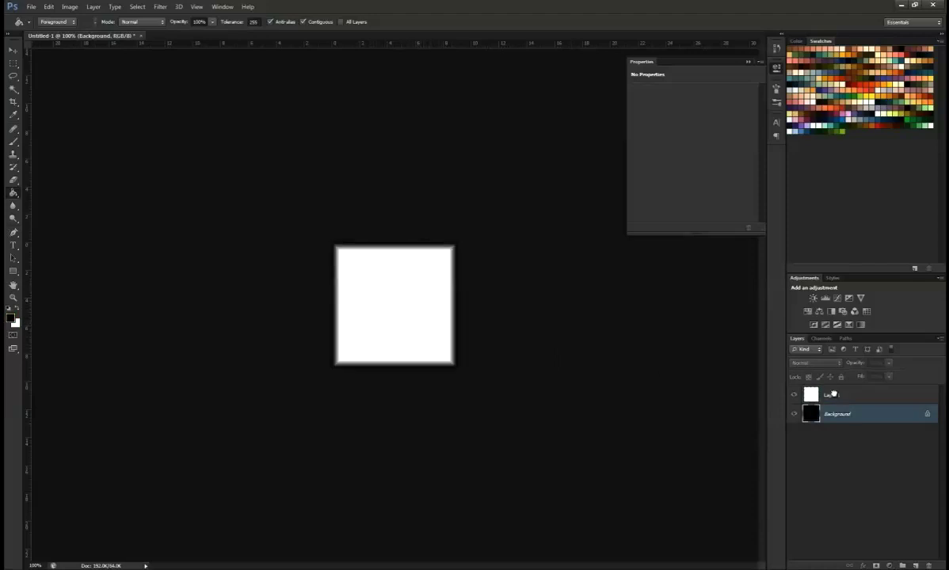
Fill all of Layer 1 with white using the Paint Bucket.
{"action": "left_click", "coordinate": [840, 396]}
{"action": "left_click", "coordinate": [387, 328]}
{"action": "key", "text": "x"}
{"action": "left_click", "coordinate": [388, 326]}
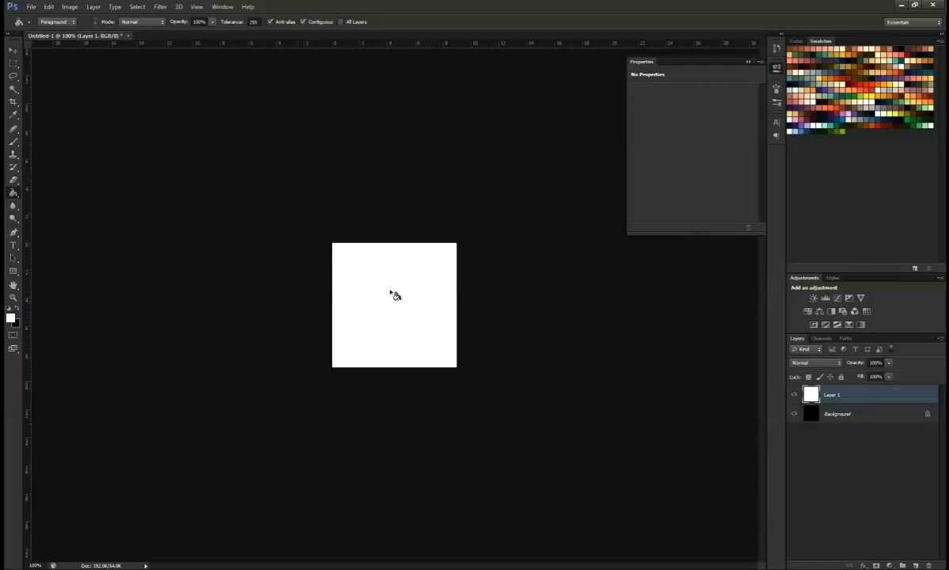
Scale the white square on Layer 1 down about its centre to about 81% with Free Transform.
{"action": "key", "text": "ctrl+t"}
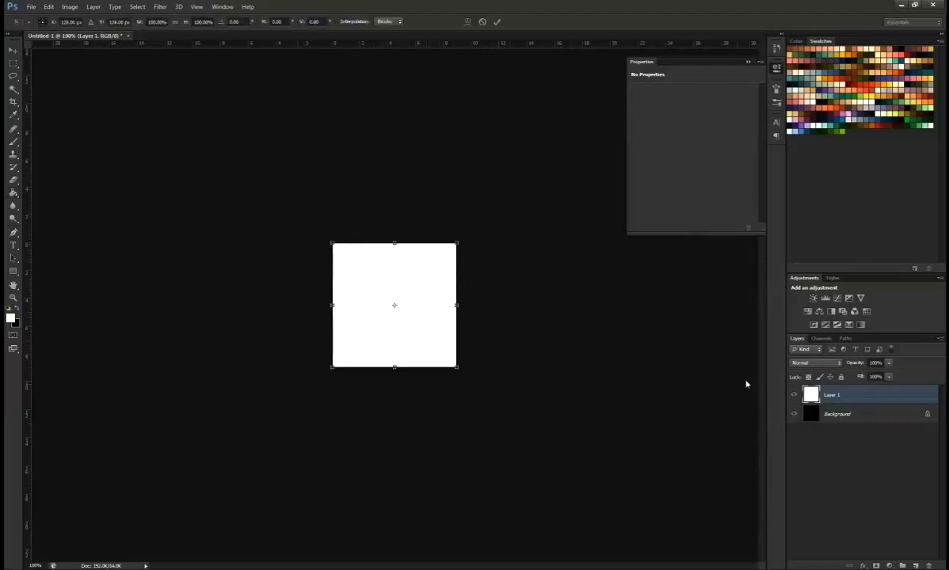
{"action": "mouse_move", "coordinate": [455, 245]}
{"action": "left_mouse_down", "text": "alt"}
{"action": "mouse_move", "coordinate": [438, 259]}
{"action": "mouse_move", "coordinate": [446, 250]}
{"action": "left_mouse_up", "text": "alt"}
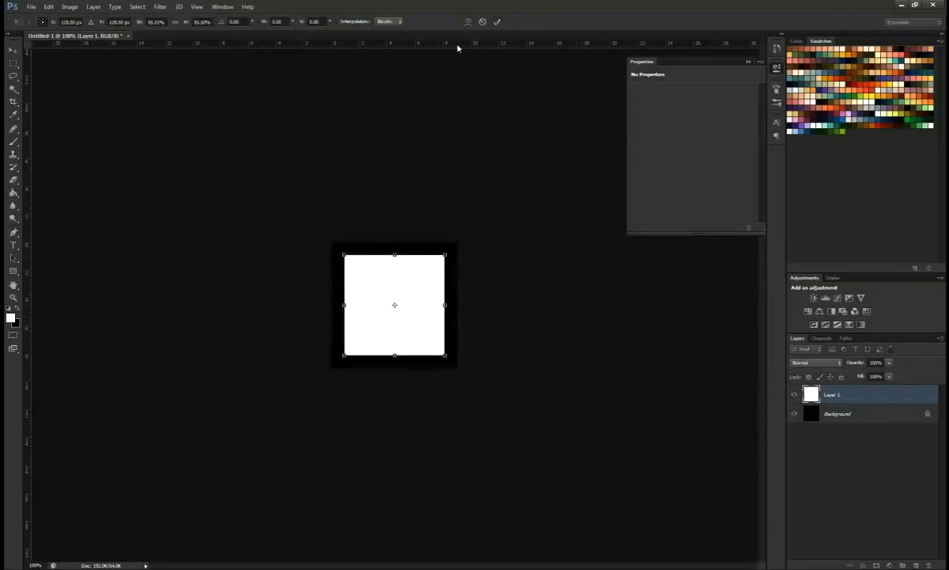
{"action": "left_click", "coordinate": [497, 23]}
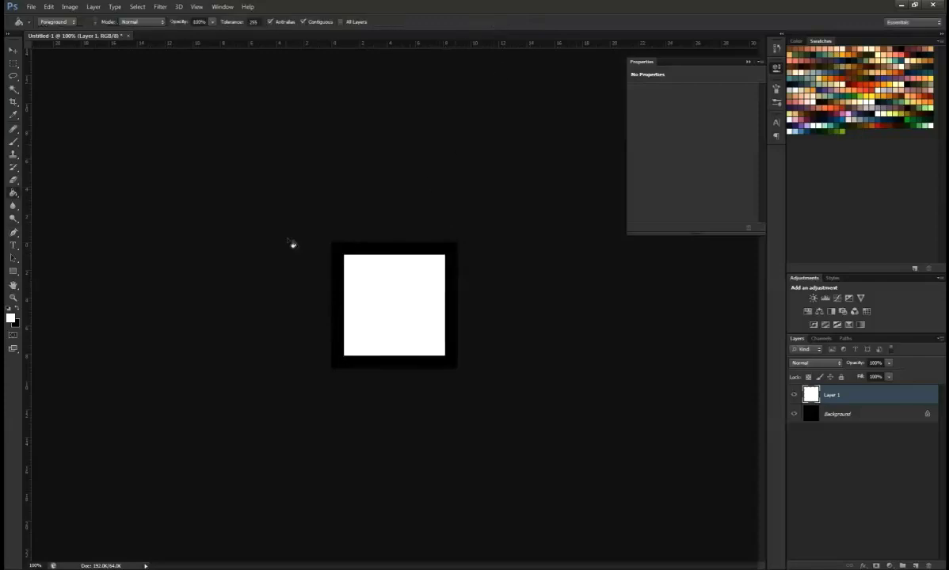
Soften the edges of the white square with a Gaussian Blur of 8.8 pixels radius.
{"action": "left_click", "coordinate": [14, 50]}
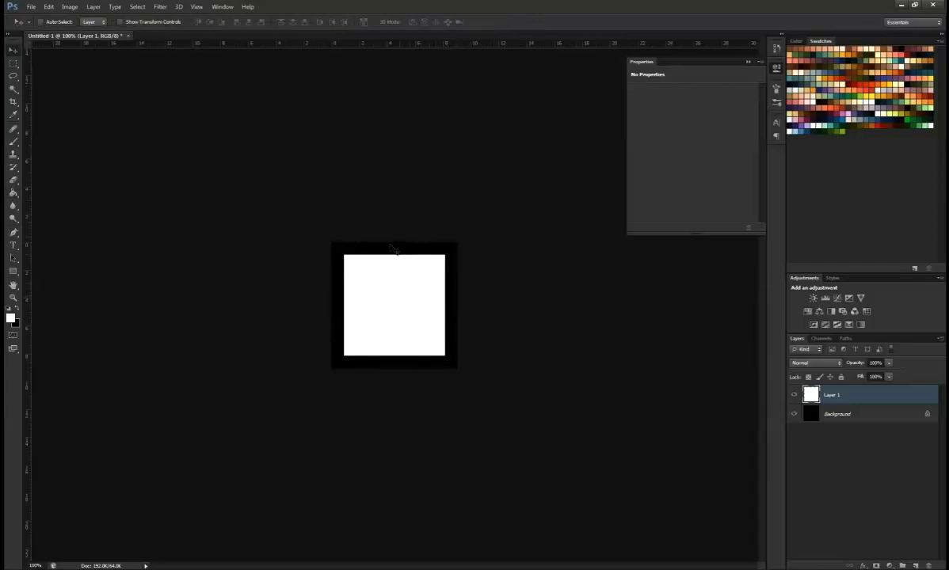
{"action": "left_click", "coordinate": [159, 6]}
{"action": "mouse_move", "coordinate": [212, 106]}
{"action": "left_click", "coordinate": [306, 175]}
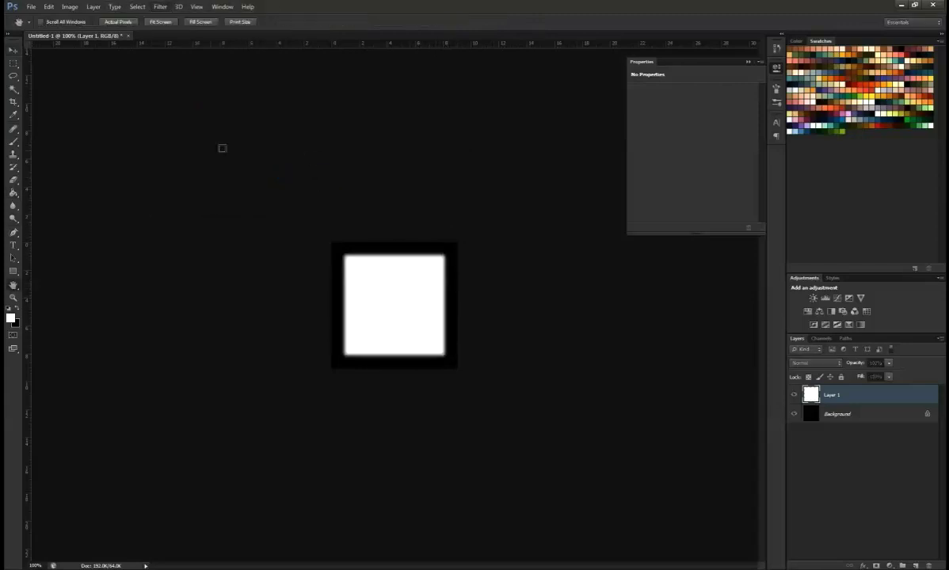
{"action": "left_click_drag", "start_coordinate": [434, 159], "coordinate": [451, 160]}
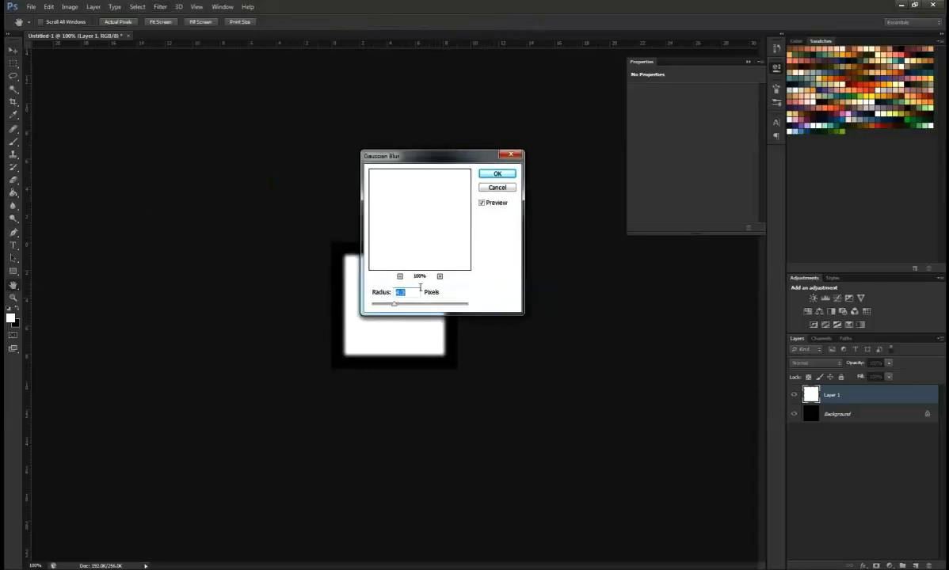
{"action": "left_click_drag", "start_coordinate": [409, 242], "coordinate": [406, 223]}
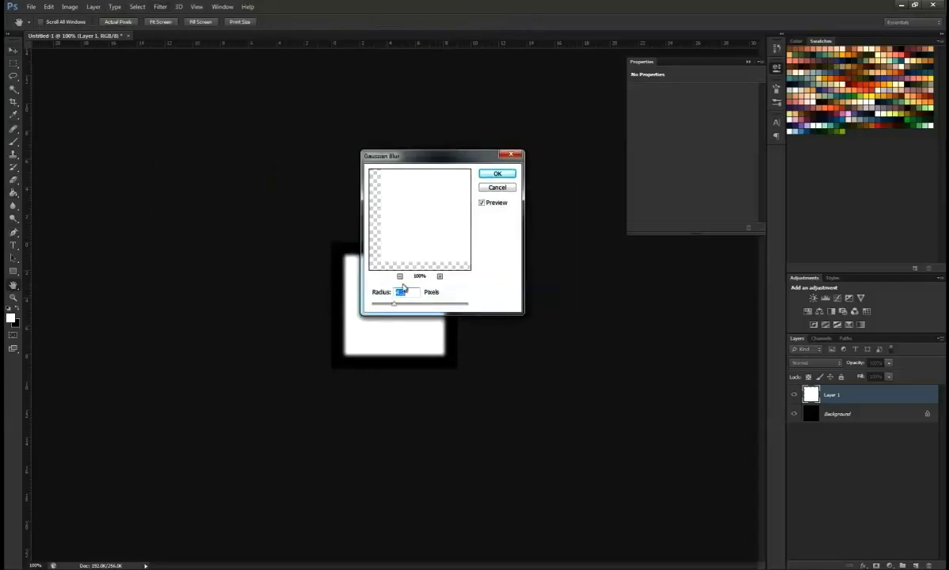
{"action": "left_click_drag", "start_coordinate": [396, 307], "coordinate": [407, 310]}
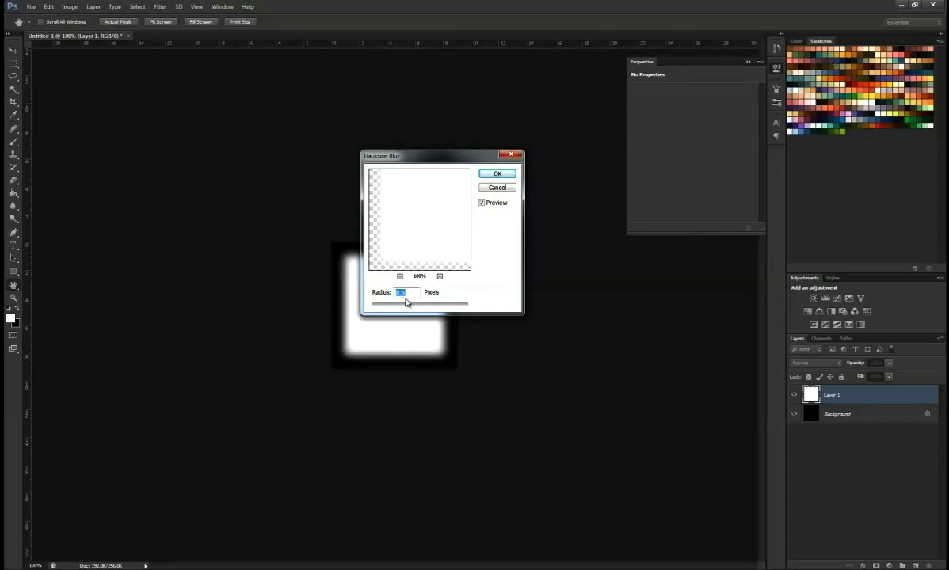
{"action": "left_click", "coordinate": [501, 178]}
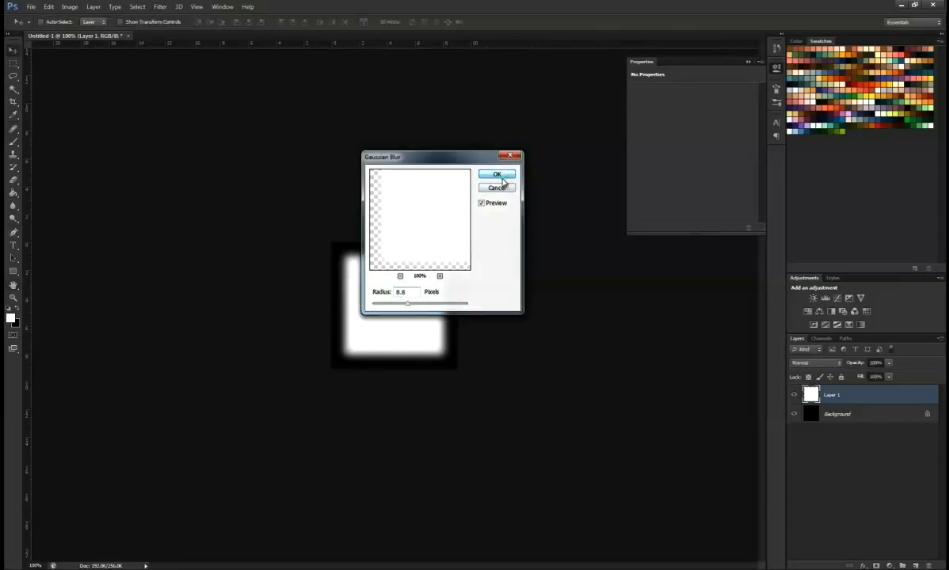
Start saving the image under a new name and create a brushes folder inside textures as its location.
{"action": "left_click", "coordinate": [31, 7]}
{"action": "left_click", "coordinate": [50, 124]}
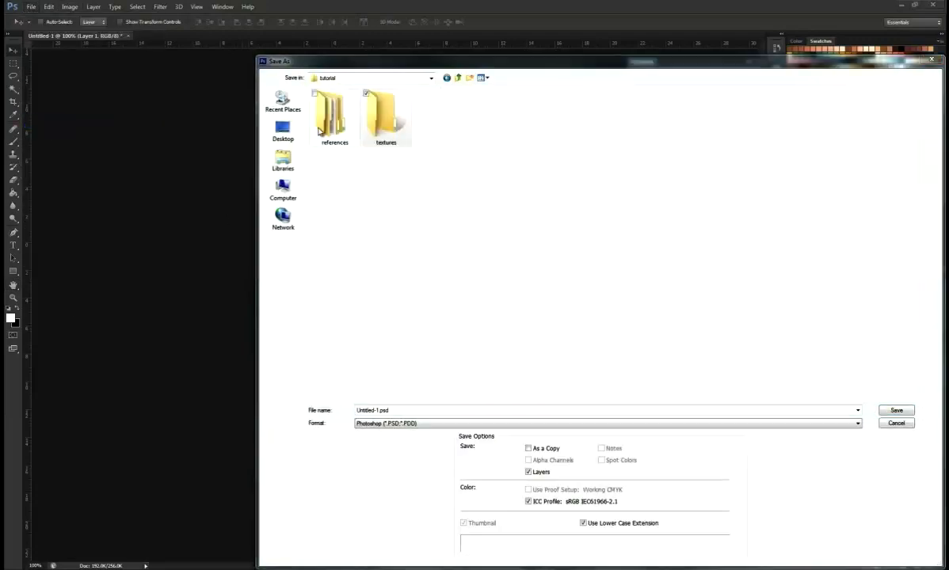
{"action": "double_click", "coordinate": [385, 118]}
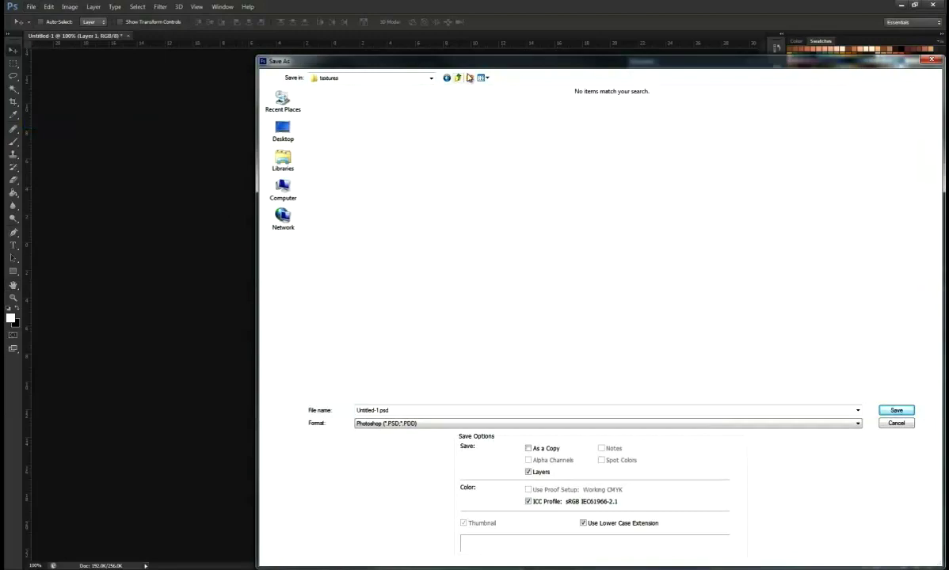
{"action": "left_click", "coordinate": [469, 78]}
{"action": "type", "text": "brushes"}
{"action": "key", "text": "Return"}
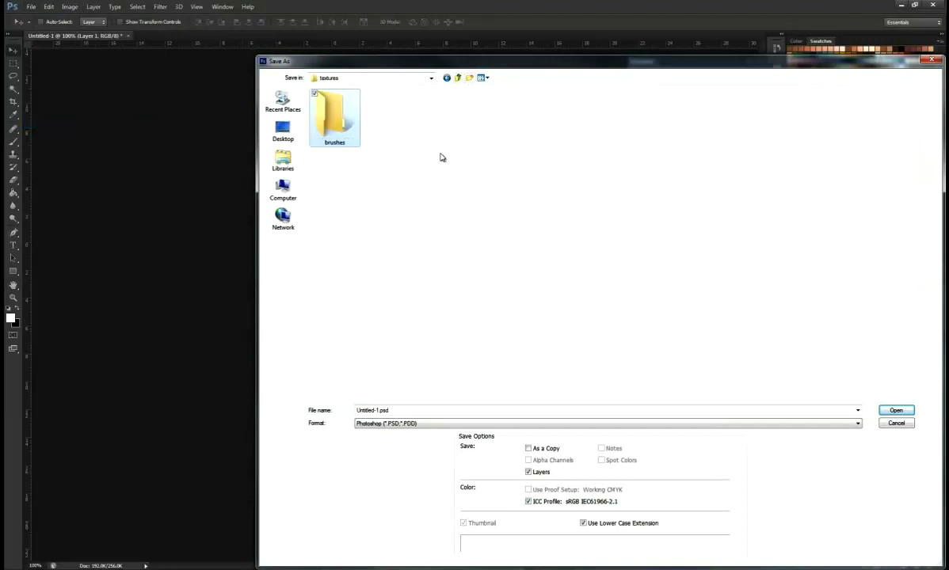
{"action": "double_click", "coordinate": [319, 122]}
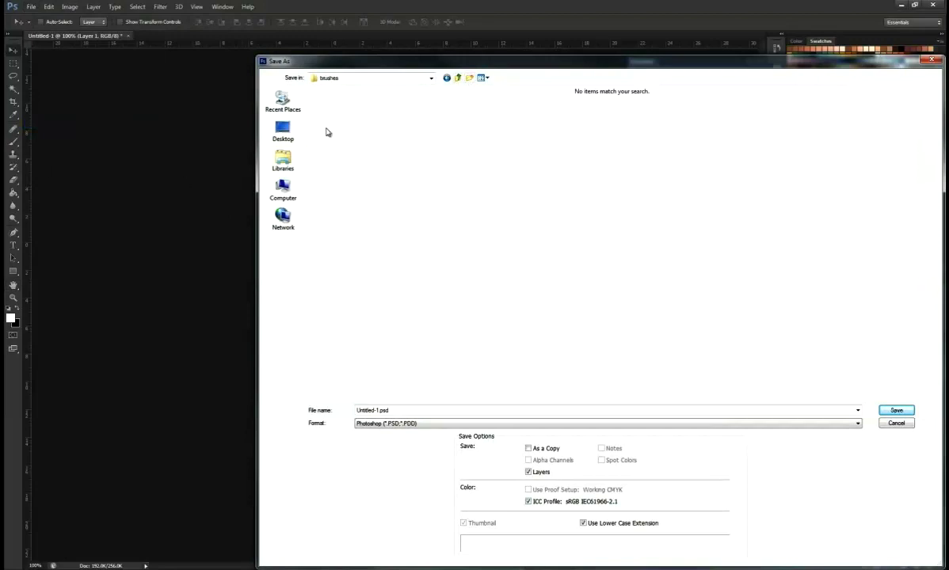
Save the image as a JPEG named clayTubes with quality 12 Maximum and the Baseline ("Standard") option.
{"action": "left_click", "coordinate": [469, 423]}
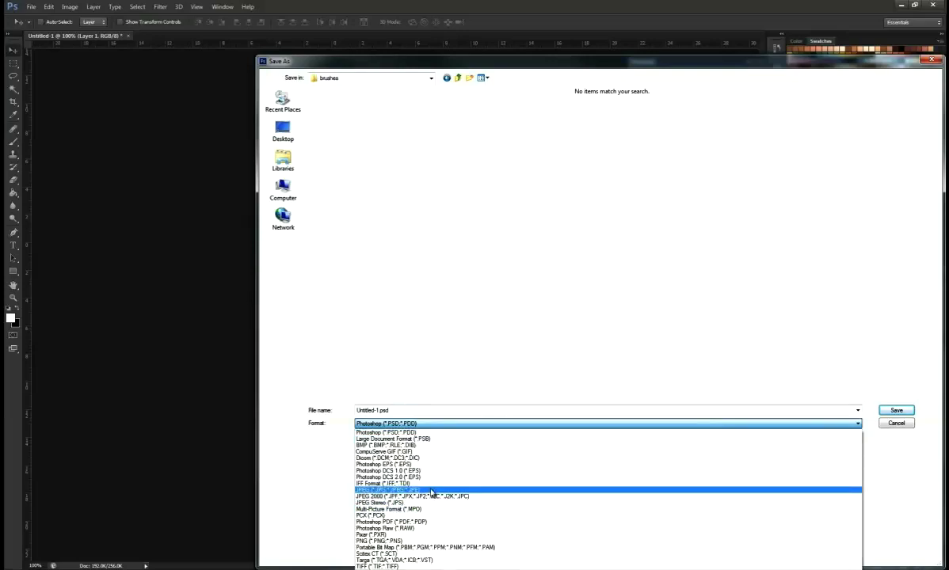
{"action": "left_click", "coordinate": [432, 491]}
{"action": "double_click", "coordinate": [415, 410]}
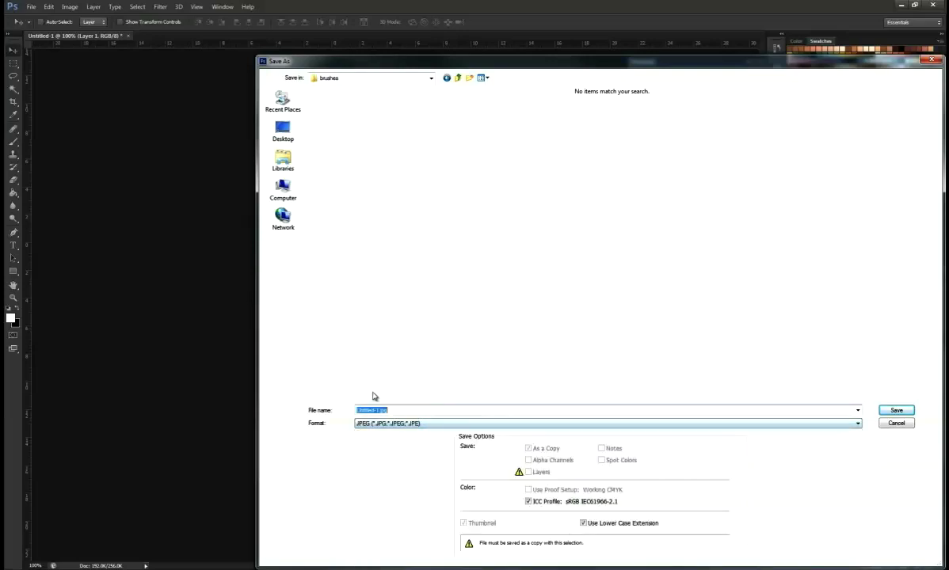
{"action": "type", "text": "clayTubes"}
{"action": "key", "text": "Return"}
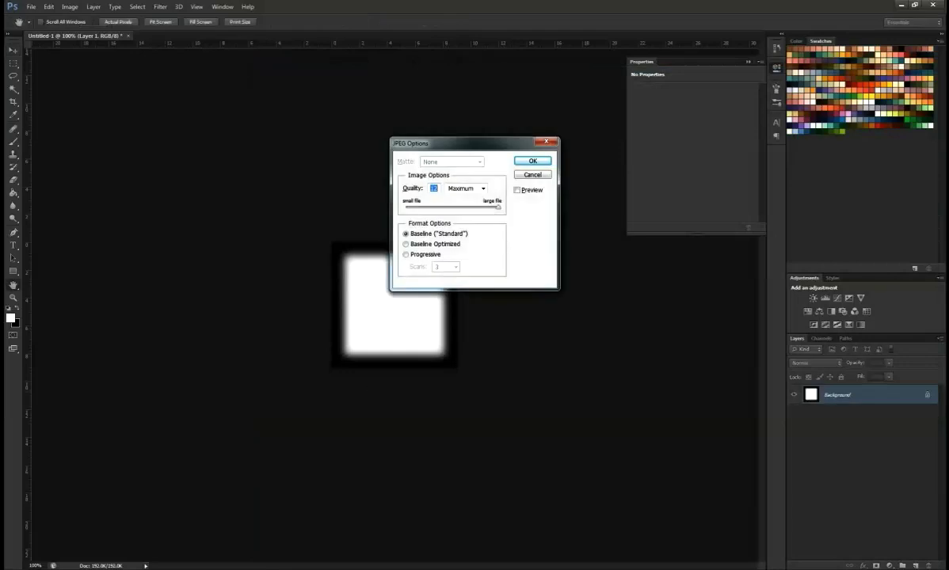
{"action": "left_click", "coordinate": [533, 161]}
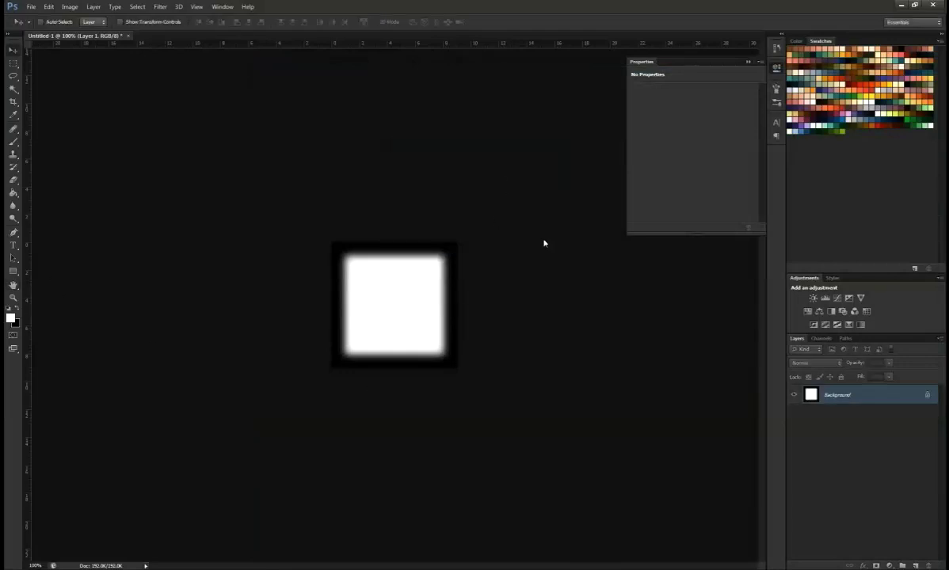
Switch to Blender and add a new texture named clayTubes to the Clay sculpt brush.
{"action": "left_click", "coordinate": [900, 5]}
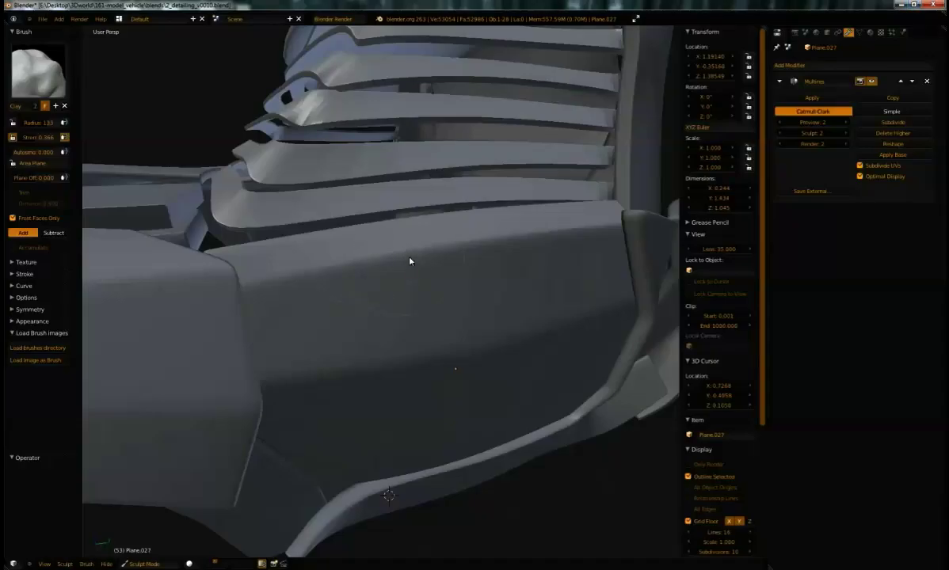
{"action": "left_click", "coordinate": [27, 262]}
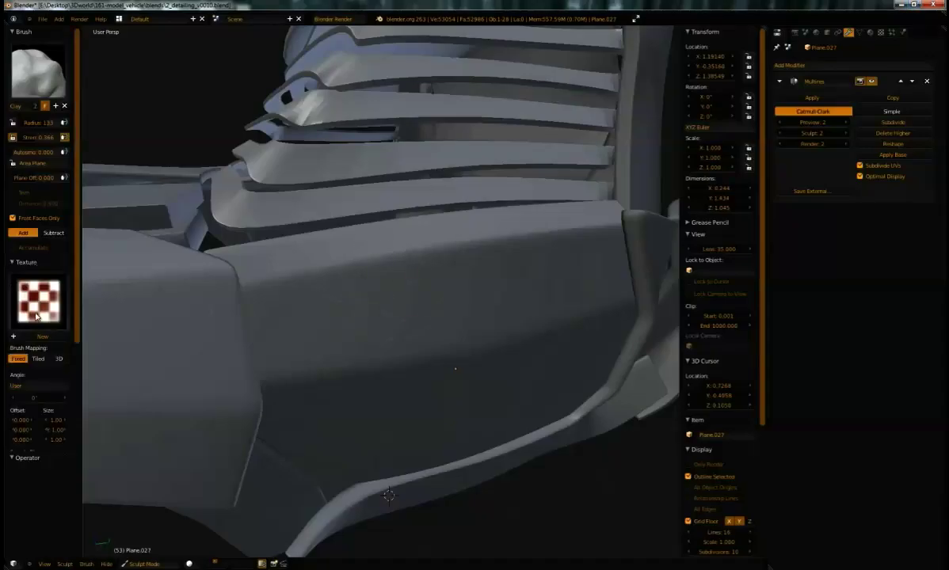
{"action": "left_click", "coordinate": [29, 337]}
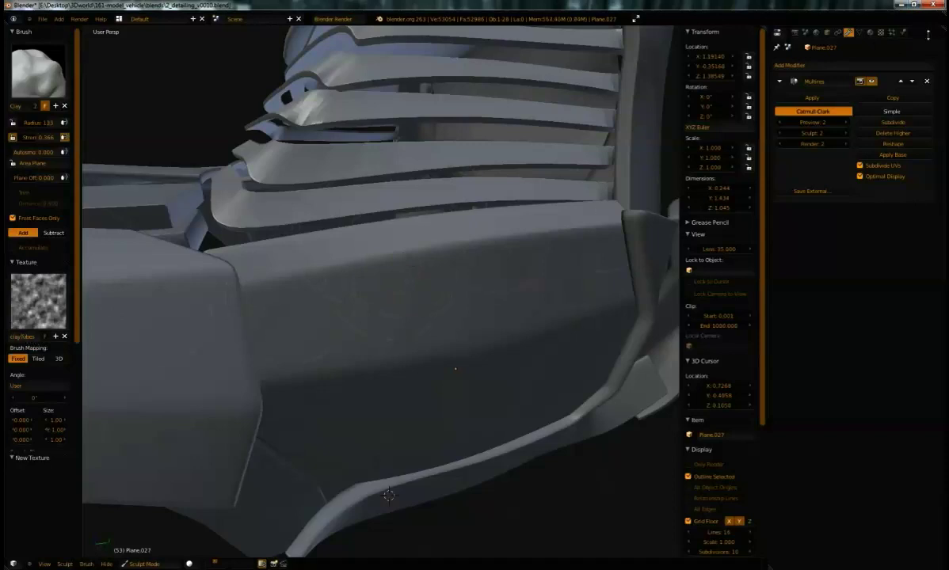
Show the clayTubes brush texture's properties and enable Show Alpha for its preview.
{"action": "left_click", "coordinate": [881, 31]}
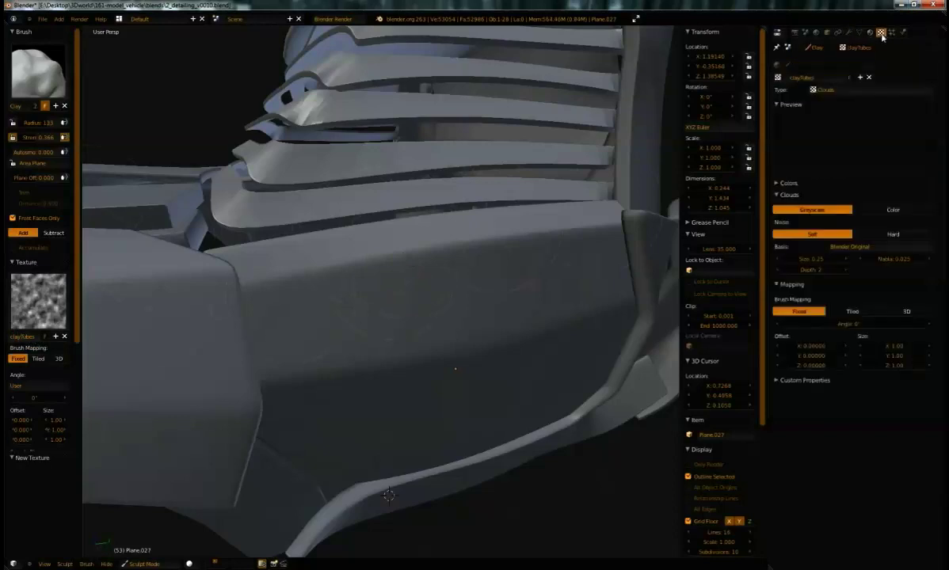
{"action": "left_click", "coordinate": [786, 65]}
{"action": "left_click", "coordinate": [778, 181]}
{"action": "left_click", "coordinate": [787, 195]}
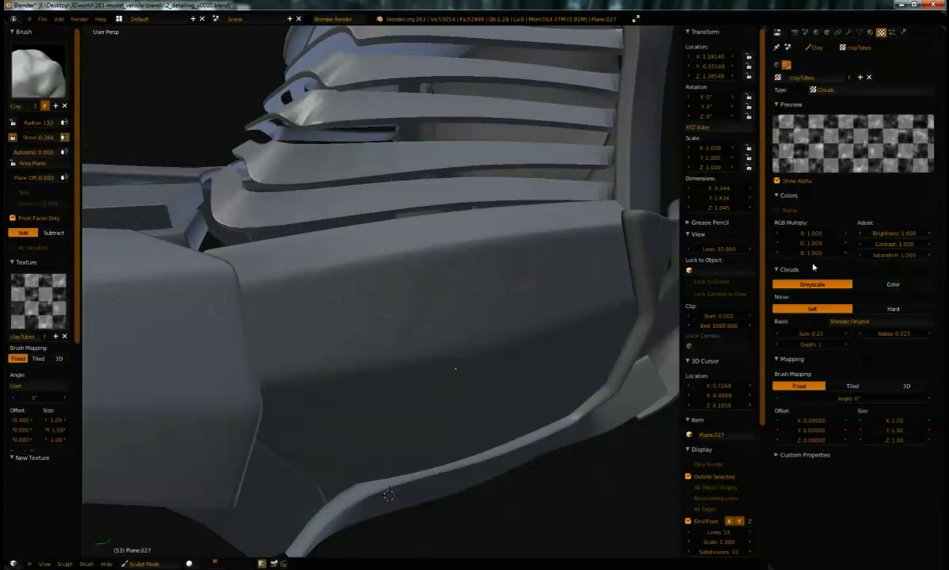
{"action": "left_click", "coordinate": [787, 195]}
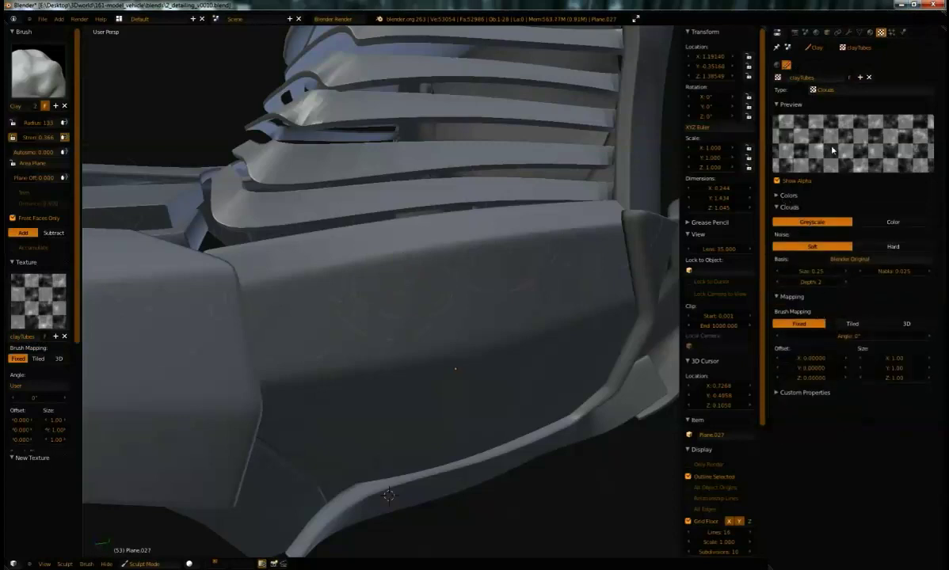
Change the clayTubes texture's type to Image or Movie and start opening an image file for it.
{"action": "left_click", "coordinate": [816, 90]}
{"action": "left_click", "coordinate": [874, 155]}
{"action": "left_click", "coordinate": [814, 210]}
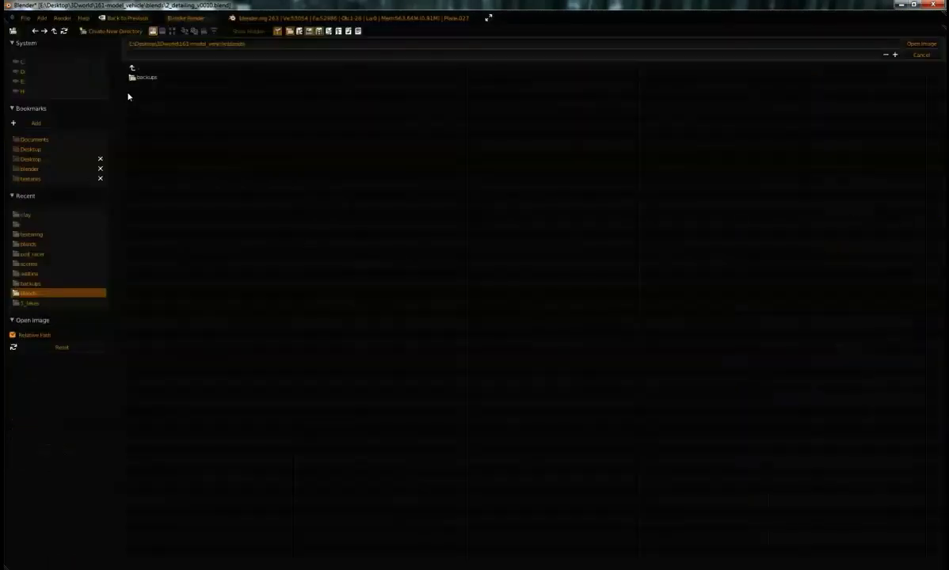
Load clayTubes.jpg from the 161-model_vehicle project's tutorial/textures/brushes folder as the texture image.
{"action": "left_click", "coordinate": [143, 71]}
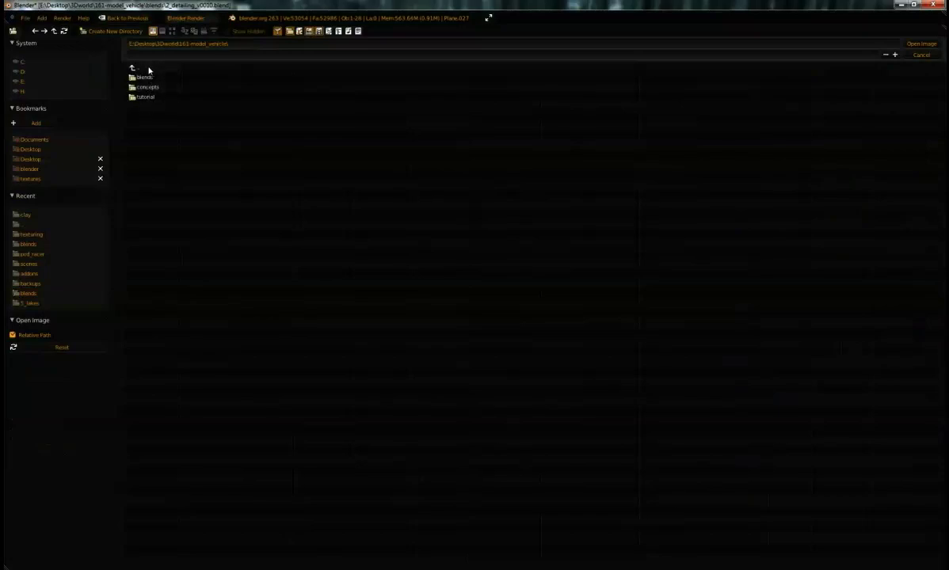
{"action": "left_click", "coordinate": [148, 71]}
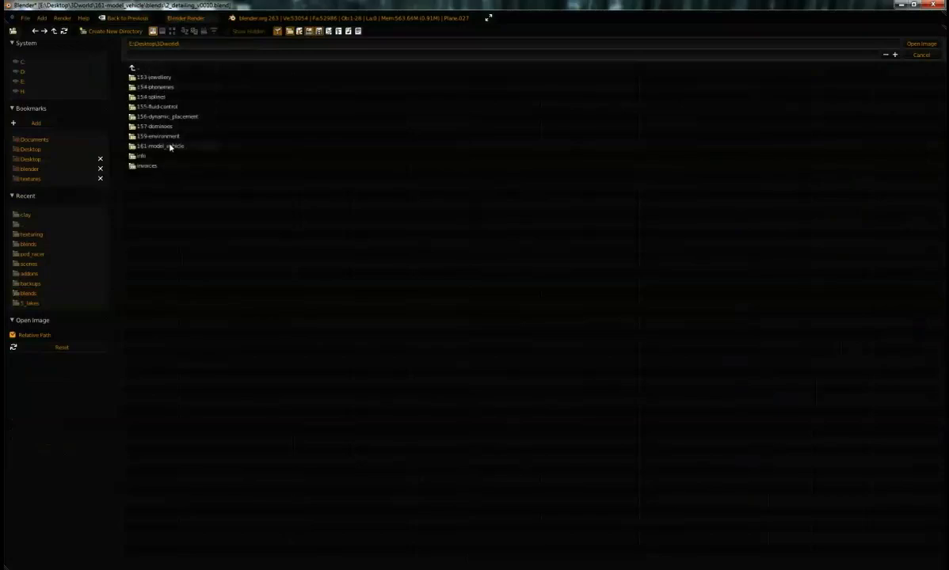
{"action": "left_click", "coordinate": [178, 146]}
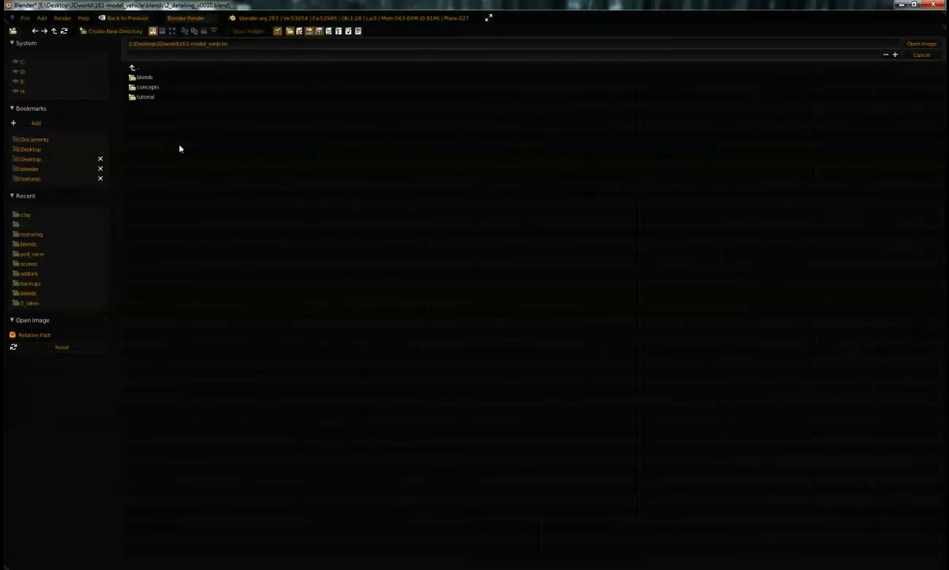
{"action": "left_click", "coordinate": [147, 96]}
{"action": "left_click", "coordinate": [158, 87]}
{"action": "left_click", "coordinate": [152, 79]}
{"action": "left_click", "coordinate": [158, 78]}
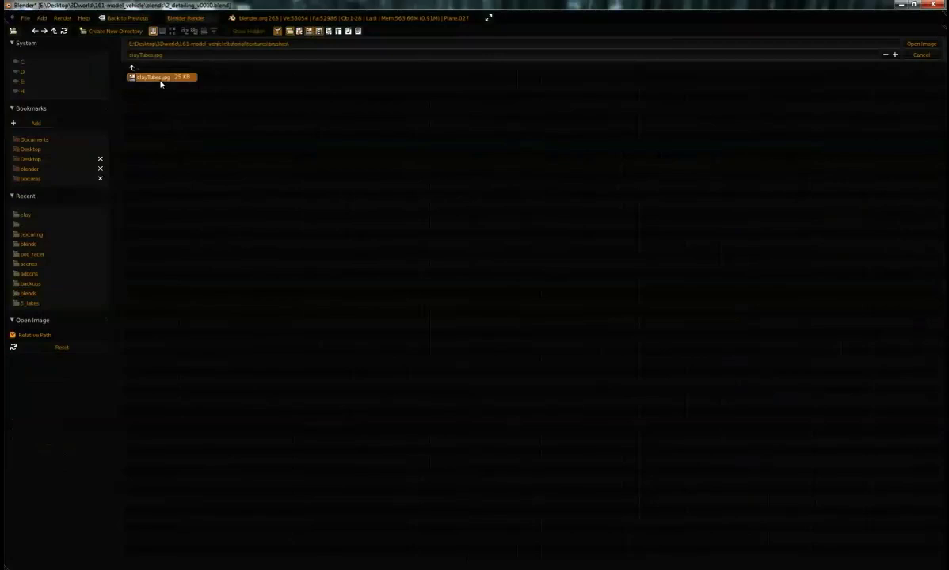
{"action": "left_click", "coordinate": [919, 44]}
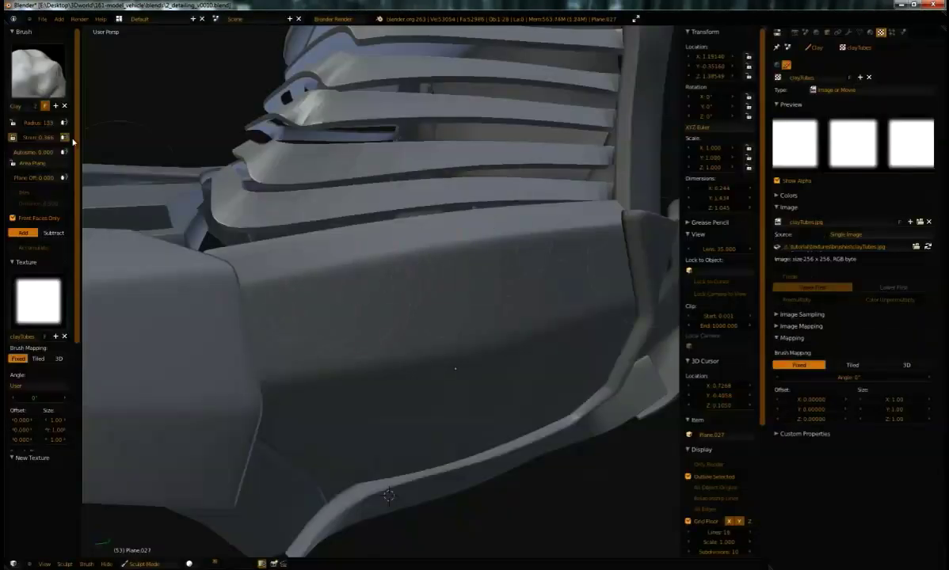
Raise the Clay brush's strength to 1.000, make a trial stroke on the side armour panel and enlarge its radius to 200.
{"action": "left_click_drag", "start_coordinate": [24, 137], "coordinate": [109, 136]}
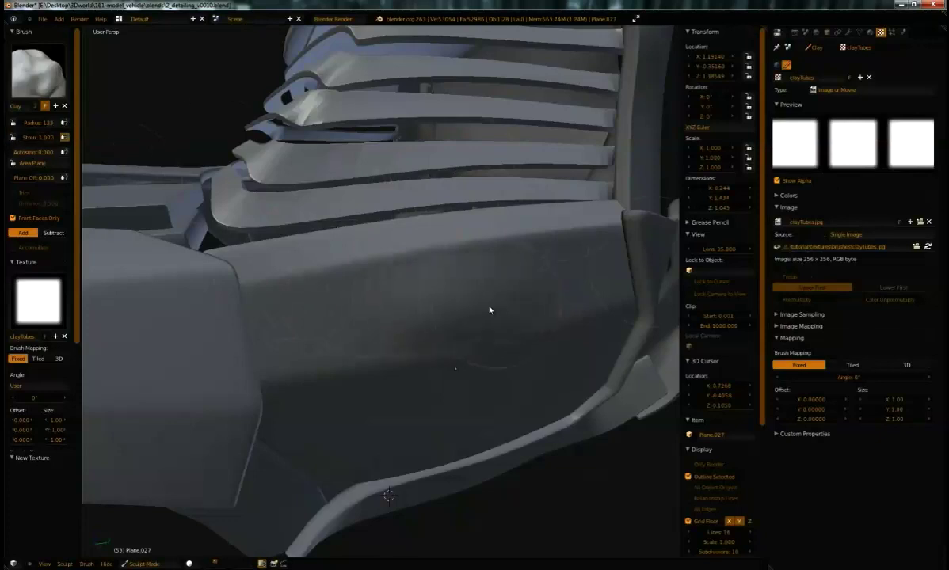
{"action": "left_click_drag", "start_coordinate": [447, 320], "coordinate": [381, 305]}
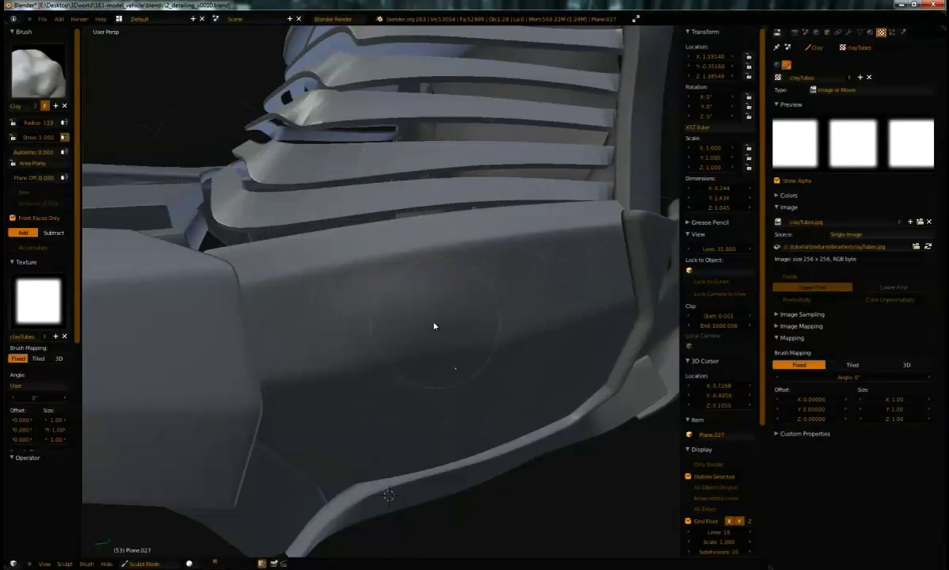
{"action": "key", "text": "f"}
{"action": "left_click", "coordinate": [464, 324]}
Set the Clay brush's strength to 0.886 and sculpt a trial stroke across the side armour panel.
{"action": "key", "text": "f"}
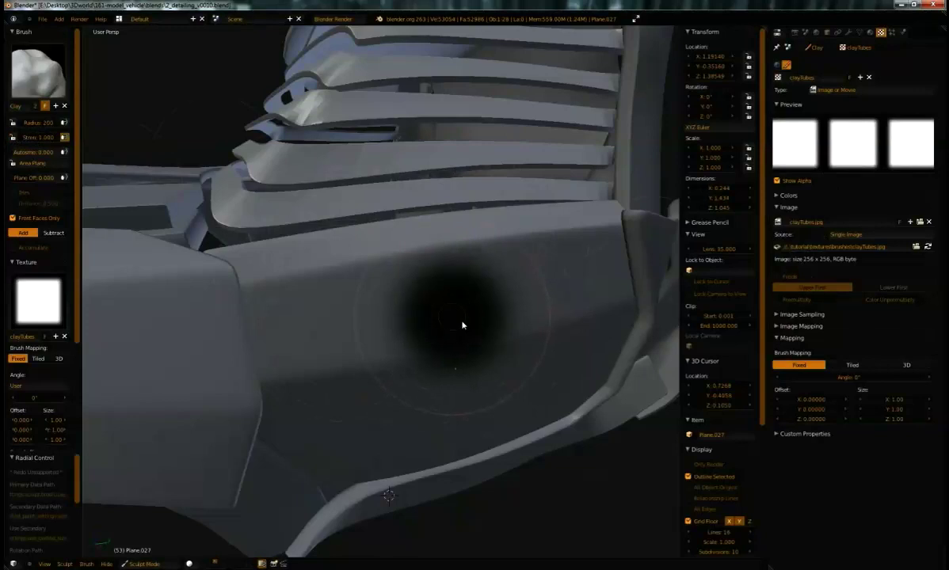
{"action": "left_click", "coordinate": [458, 324]}
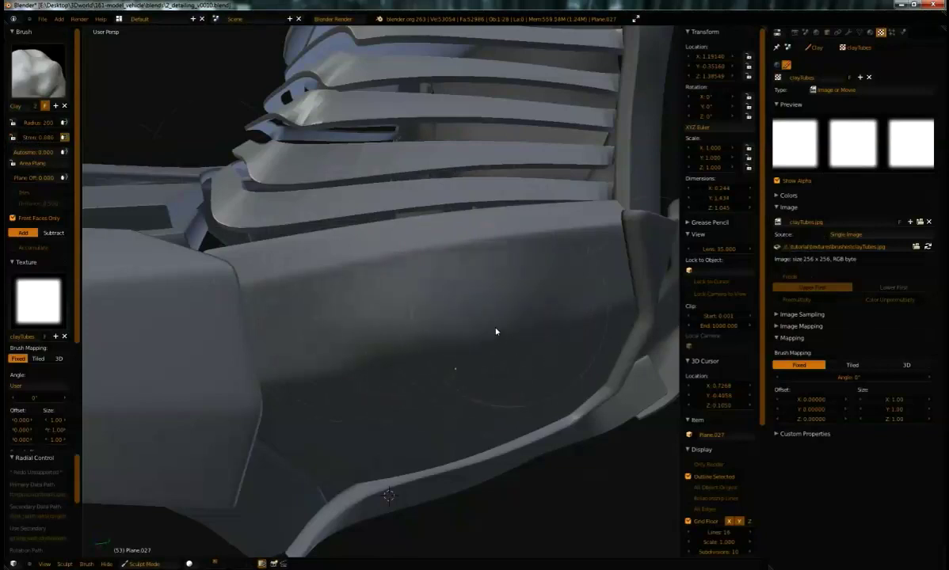
{"action": "middle_click_drag", "start_coordinate": [541, 323], "coordinate": [475, 296]}
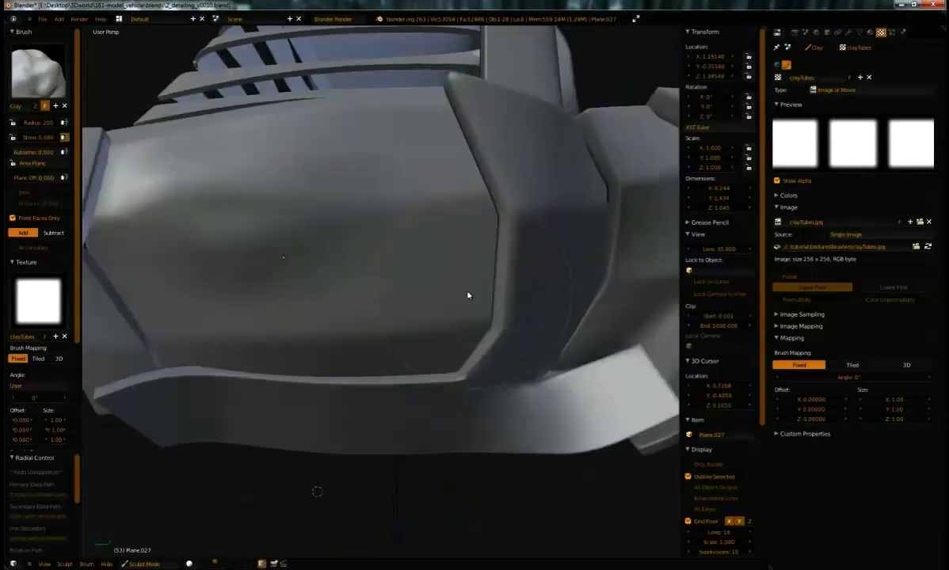
{"action": "mouse_move", "coordinate": [294, 247]}
{"action": "left_mouse_down"}
{"action": "mouse_move", "coordinate": [340, 240]}
{"action": "mouse_move", "coordinate": [261, 271]}
{"action": "mouse_move", "coordinate": [212, 162]}
{"action": "mouse_move", "coordinate": [249, 207]}
{"action": "left_mouse_up"}
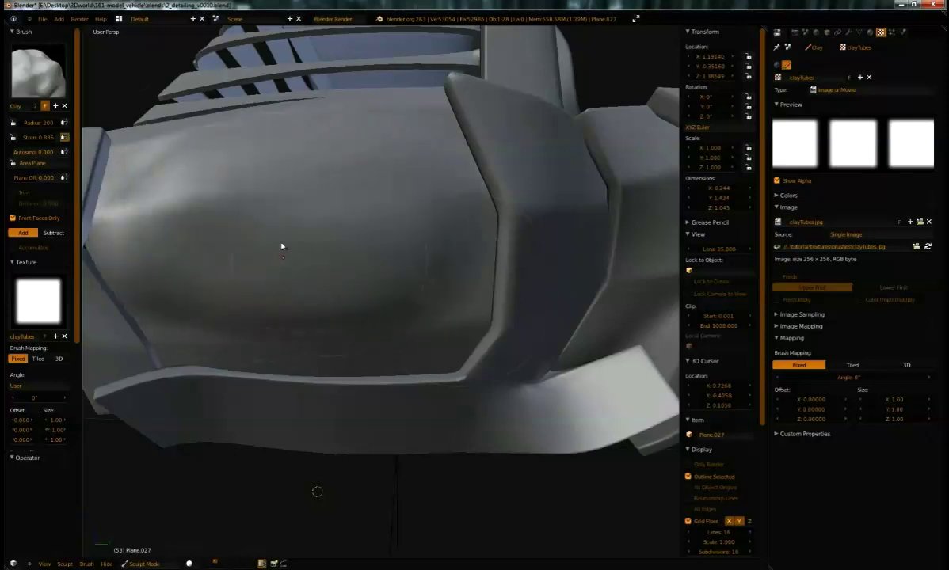
Set the brush texture's angle source to Rake and try strokes on the side armour panel.
{"action": "mouse_move", "coordinate": [436, 205]}
{"action": "middle_mouse_down"}
{"action": "mouse_move", "coordinate": [485, 182]}
{"action": "mouse_move", "coordinate": [471, 195]}
{"action": "mouse_move", "coordinate": [473, 215]}
{"action": "middle_mouse_up"}
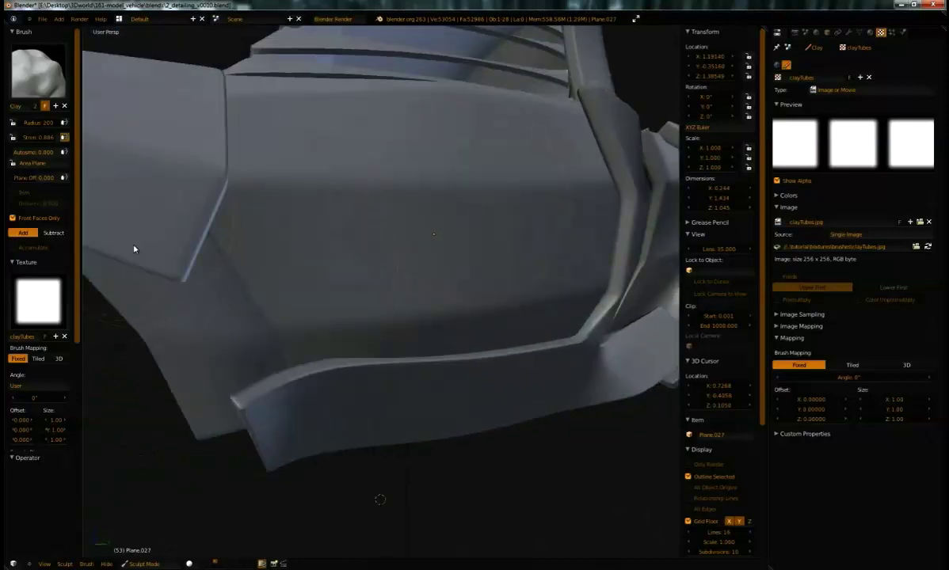
{"action": "scroll", "coordinate": [43, 230], "scroll_direction": "down", "scroll_amount": 3}
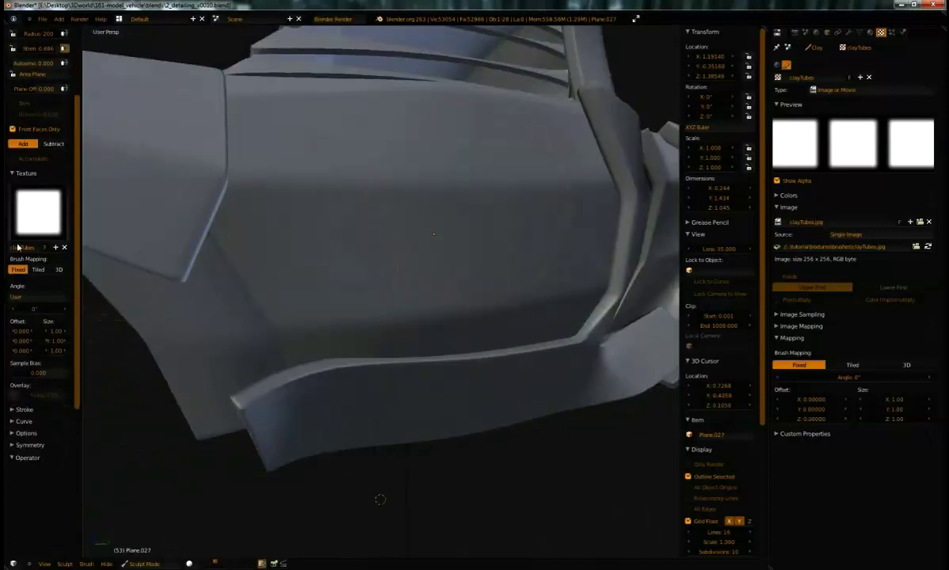
{"action": "scroll", "coordinate": [41, 269], "scroll_direction": "down", "scroll_amount": 2}
{"action": "left_click", "coordinate": [40, 255]}
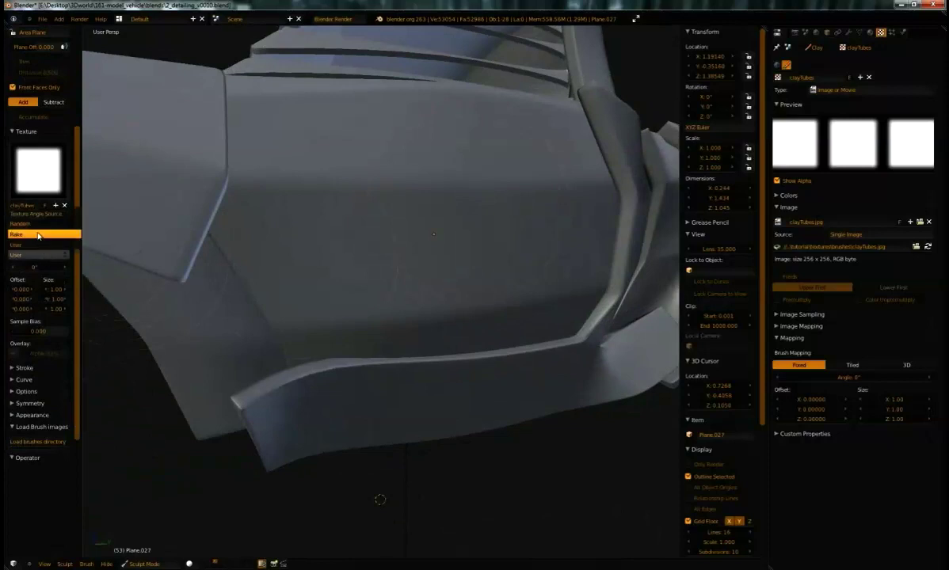
{"action": "left_click", "coordinate": [35, 225]}
{"action": "mouse_move", "coordinate": [487, 245]}
{"action": "left_mouse_down"}
{"action": "mouse_move", "coordinate": [453, 250]}
{"action": "mouse_move", "coordinate": [379, 214]}
{"action": "mouse_move", "coordinate": [433, 172]}
{"action": "mouse_move", "coordinate": [451, 246]}
{"action": "mouse_move", "coordinate": [308, 315]}
{"action": "left_mouse_up"}
{"action": "left_click_drag", "start_coordinate": [483, 242], "coordinate": [447, 254]}
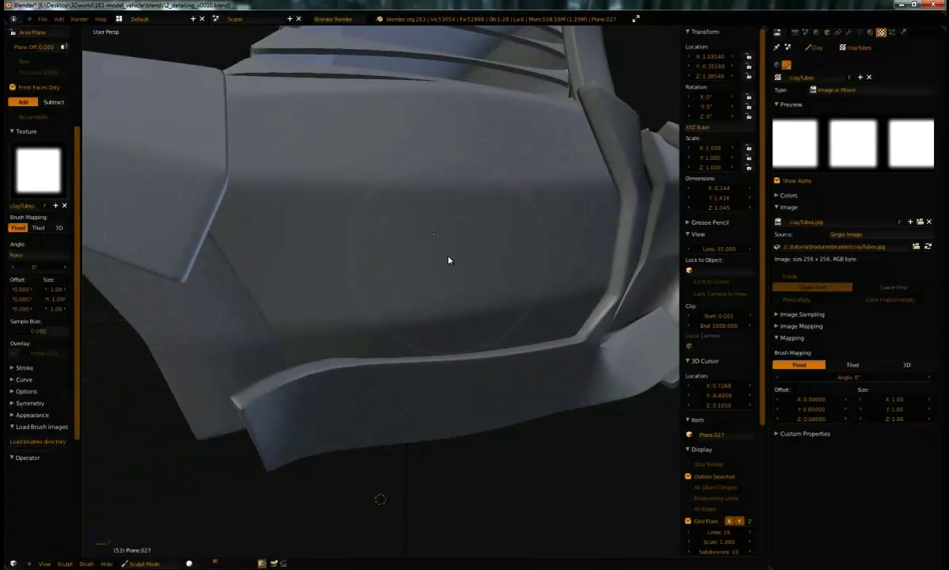
Shrink the Clay brush's radius to 26 and add one more subdivision level to the panel's Multires modifier.
{"action": "key", "text": "f"}
{"action": "left_click", "coordinate": [374, 254]}
{"action": "mouse_move", "coordinate": [364, 261]}
{"action": "middle_mouse_down"}
{"action": "mouse_move", "coordinate": [315, 256]}
{"action": "mouse_move", "coordinate": [358, 273]}
{"action": "middle_mouse_up"}
{"action": "left_click", "coordinate": [849, 33]}
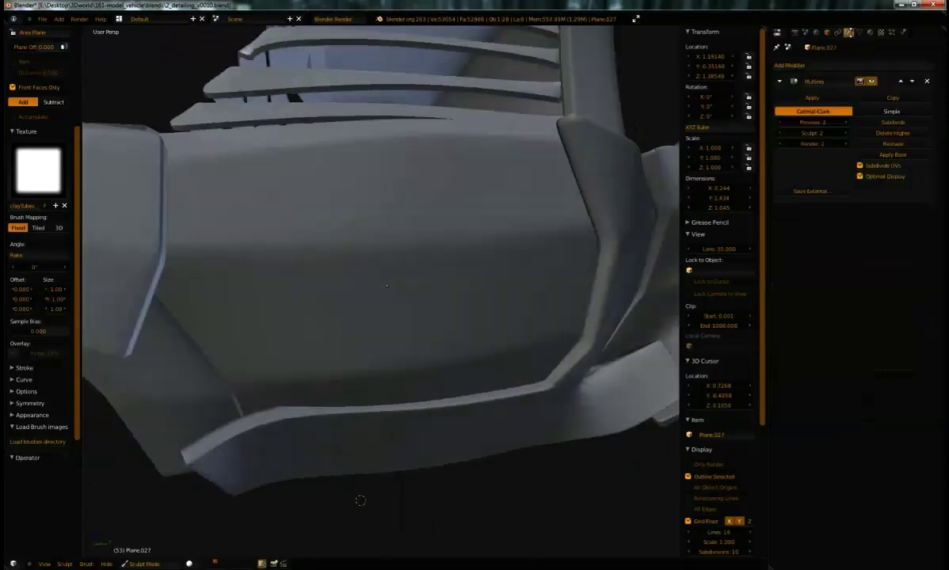
{"action": "left_click", "coordinate": [911, 123]}
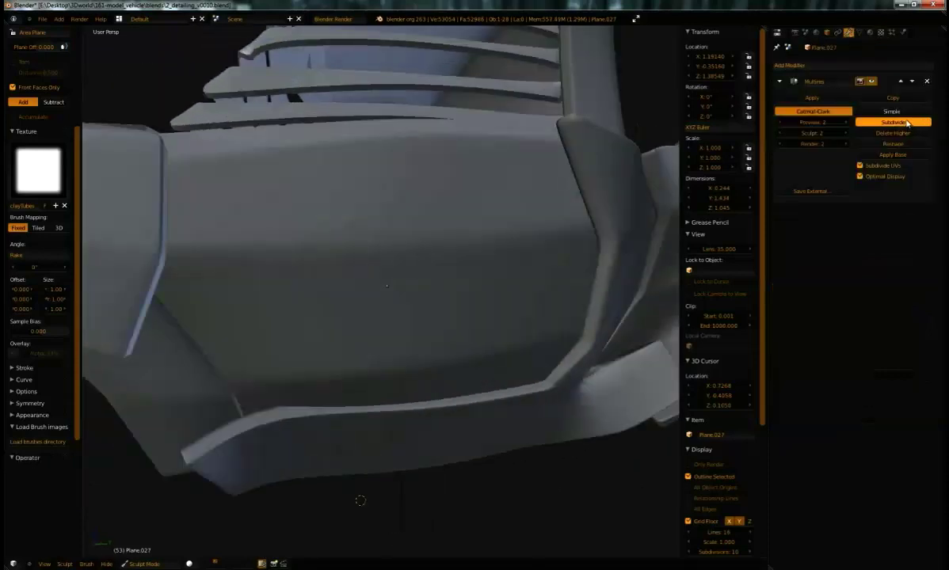
Try clay strokes on the subdivided armour panel and undo the last sculpting.
{"action": "mouse_move", "coordinate": [392, 205]}
{"action": "middle_mouse_down"}
{"action": "mouse_move", "coordinate": [409, 208]}
{"action": "mouse_move", "coordinate": [387, 230]}
{"action": "middle_mouse_up"}
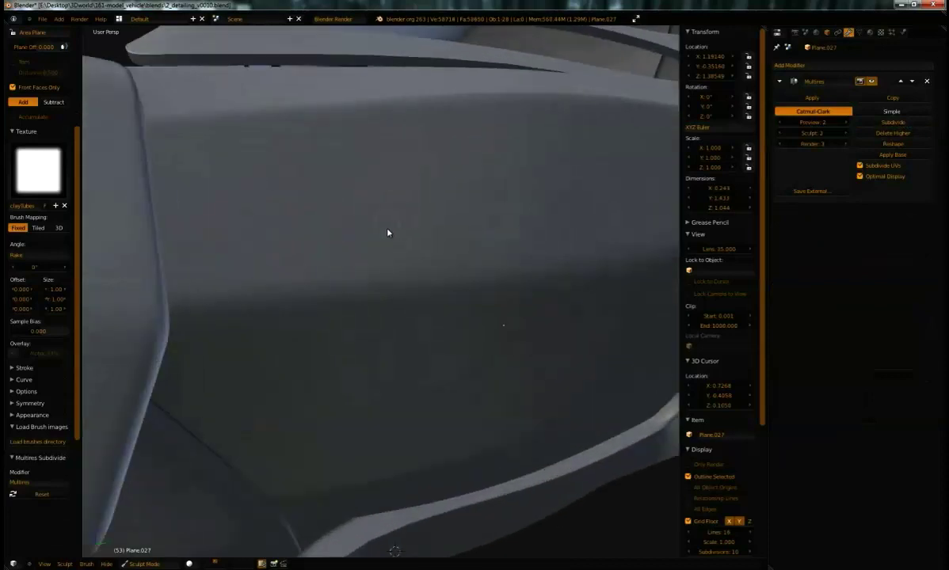
{"action": "left_click_drag", "start_coordinate": [418, 277], "coordinate": [349, 338]}
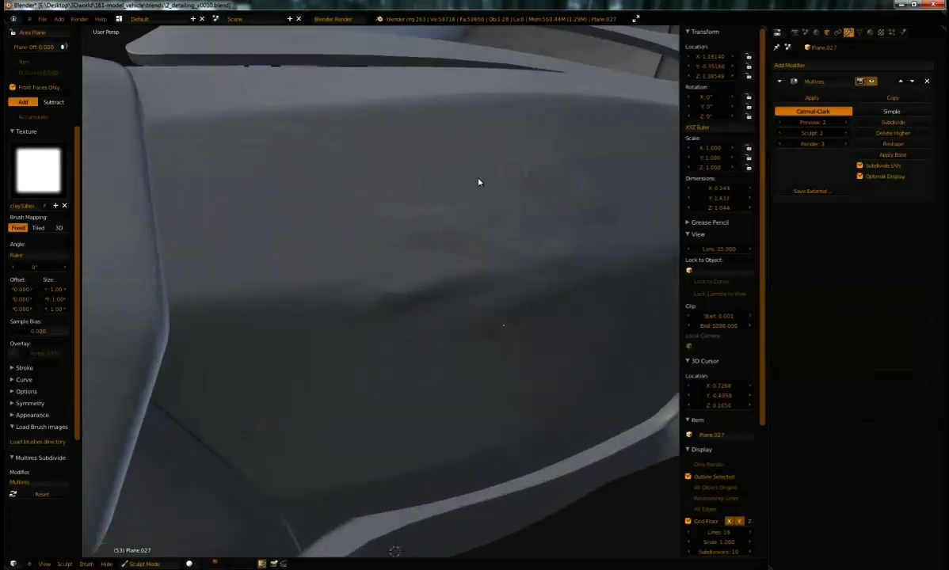
{"action": "middle_click_drag", "start_coordinate": [610, 171], "coordinate": [584, 163]}
{"action": "key", "text": "ctrl+z"}
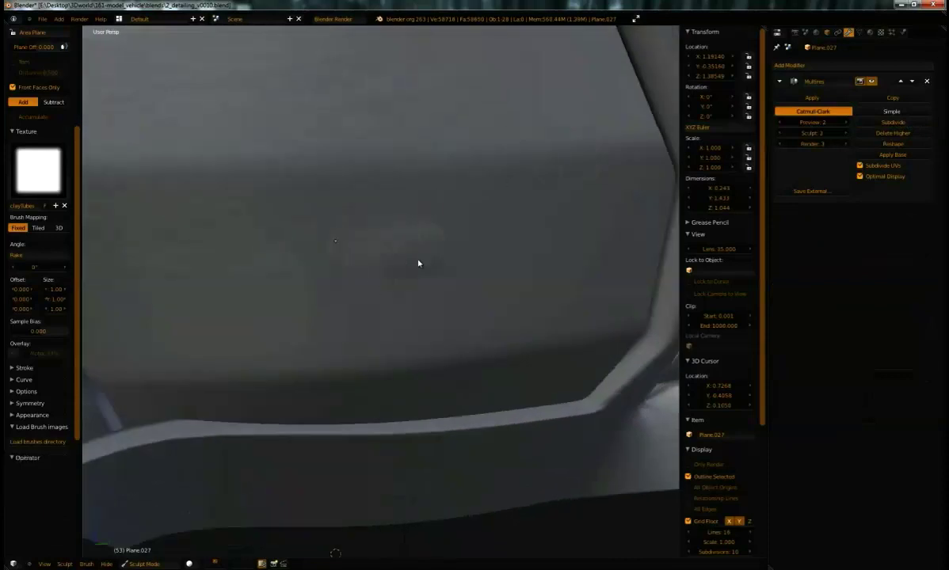
Lower the Clay brush's strength to 0.532.
{"action": "mouse_move", "coordinate": [477, 303]}
{"action": "middle_mouse_down"}
{"action": "mouse_move", "coordinate": [430, 250]}
{"action": "mouse_move", "coordinate": [559, 193]}
{"action": "mouse_move", "coordinate": [435, 232]}
{"action": "middle_mouse_up"}
{"action": "scroll", "coordinate": [45, 254], "scroll_direction": "up", "scroll_amount": 4}
{"action": "scroll", "coordinate": [38, 192], "scroll_direction": "up", "scroll_amount": 1}
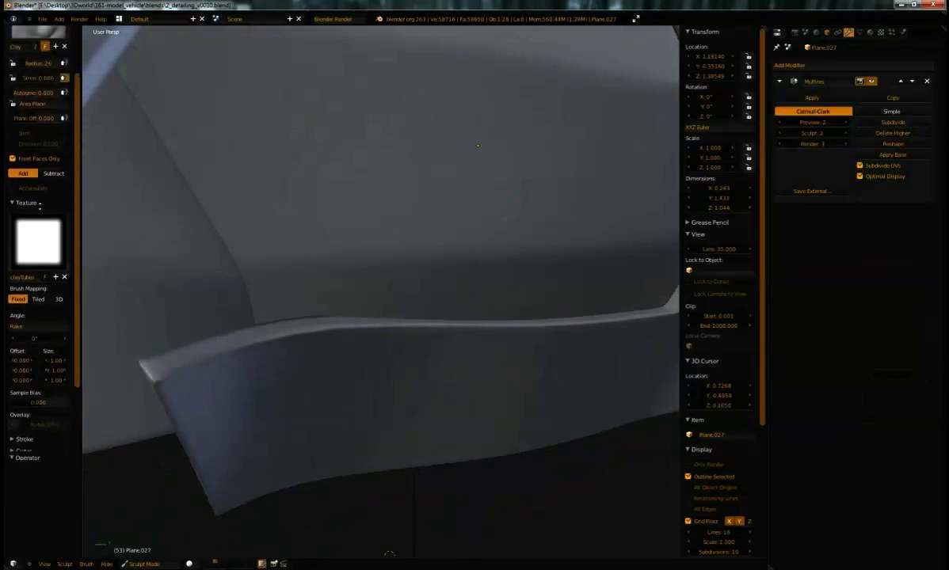
{"action": "left_click", "coordinate": [38, 309]}
{"action": "left_click", "coordinate": [22, 307]}
{"action": "scroll", "coordinate": [58, 191], "scroll_direction": "up", "scroll_amount": 3}
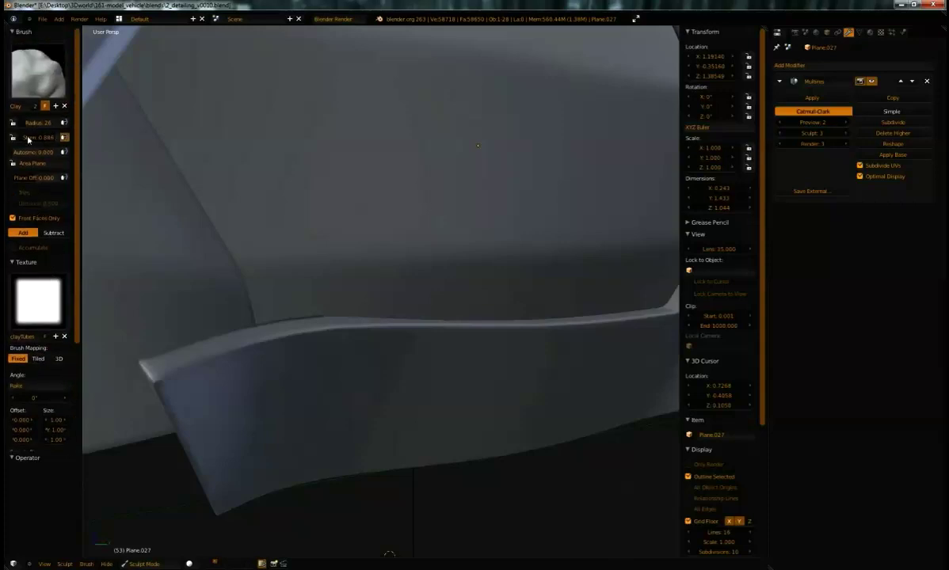
{"action": "left_click_drag", "start_coordinate": [39, 139], "coordinate": [32, 140]}
{"action": "mouse_move", "coordinate": [210, 169]}
{"action": "middle_mouse_down"}
{"action": "mouse_move", "coordinate": [243, 192]}
{"action": "mouse_move", "coordinate": [217, 160]}
{"action": "mouse_move", "coordinate": [238, 238]}
{"action": "mouse_move", "coordinate": [273, 241]}
{"action": "mouse_move", "coordinate": [271, 207]}
{"action": "mouse_move", "coordinate": [252, 188]}
{"action": "mouse_move", "coordinate": [276, 208]}
{"action": "middle_mouse_up"}
{"action": "key", "text": "Tab"}
{"action": "key", "text": "Tab"}
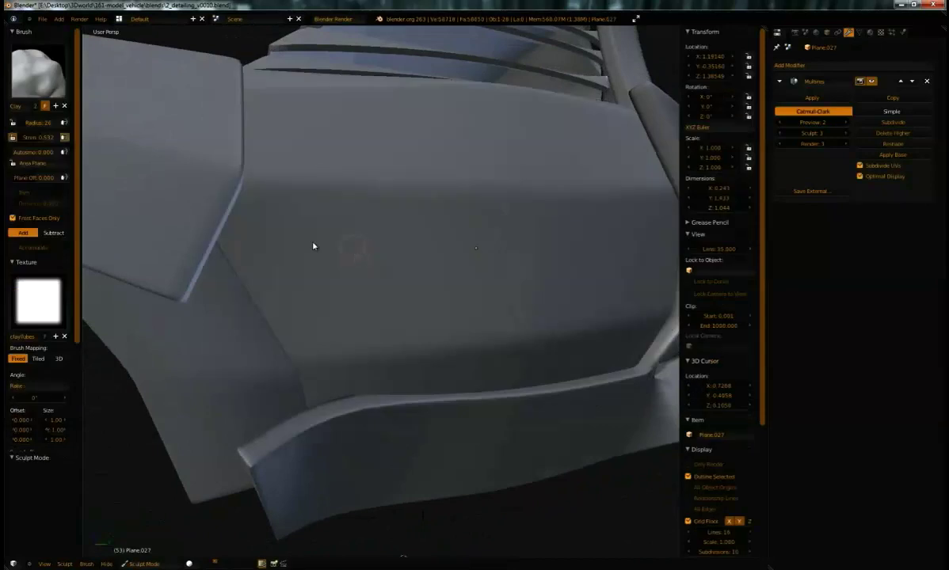
Compare the Polish and Flatten/Contrast sculpt brushes and select the Polish brush.
{"action": "left_click", "coordinate": [34, 76]}
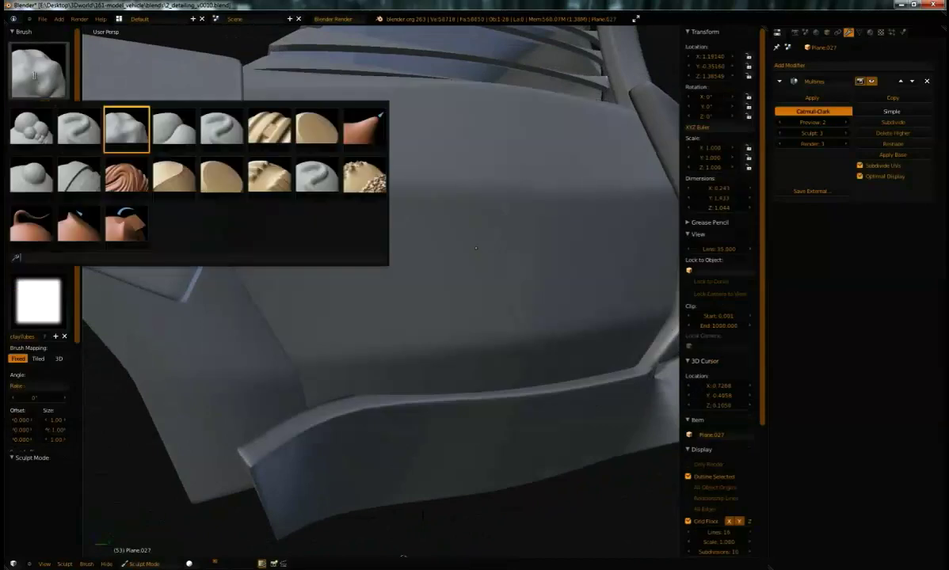
{"action": "left_click", "coordinate": [208, 166]}
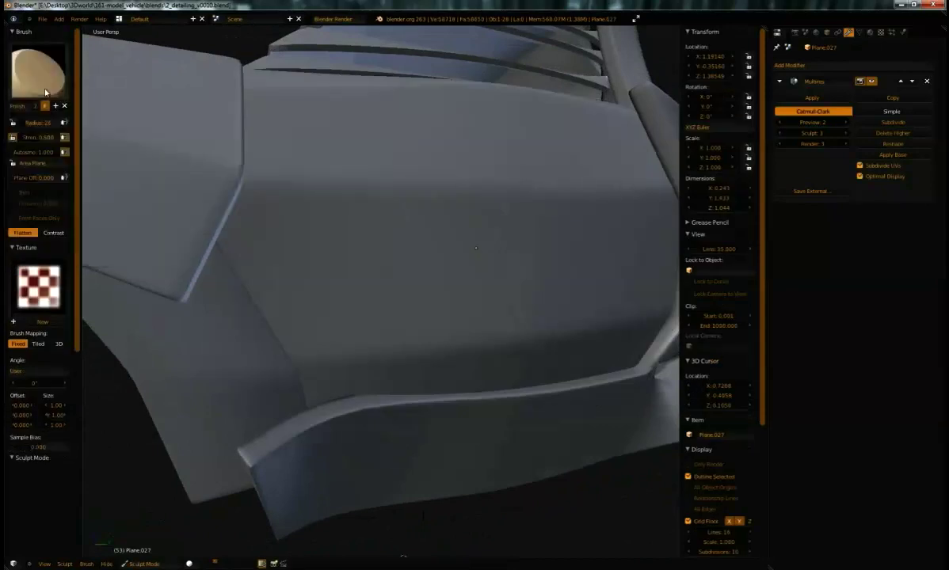
{"action": "left_click", "coordinate": [54, 96]}
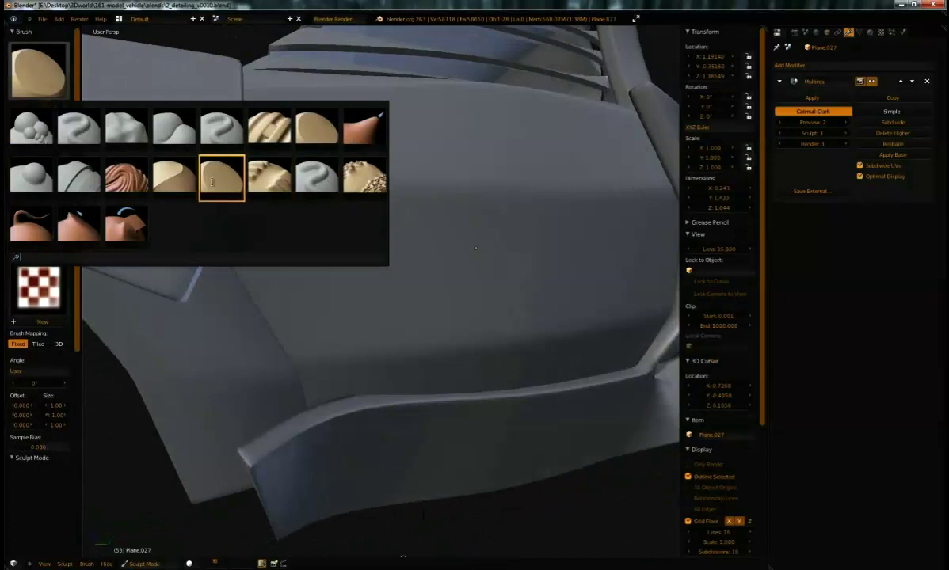
{"action": "left_click", "coordinate": [303, 131]}
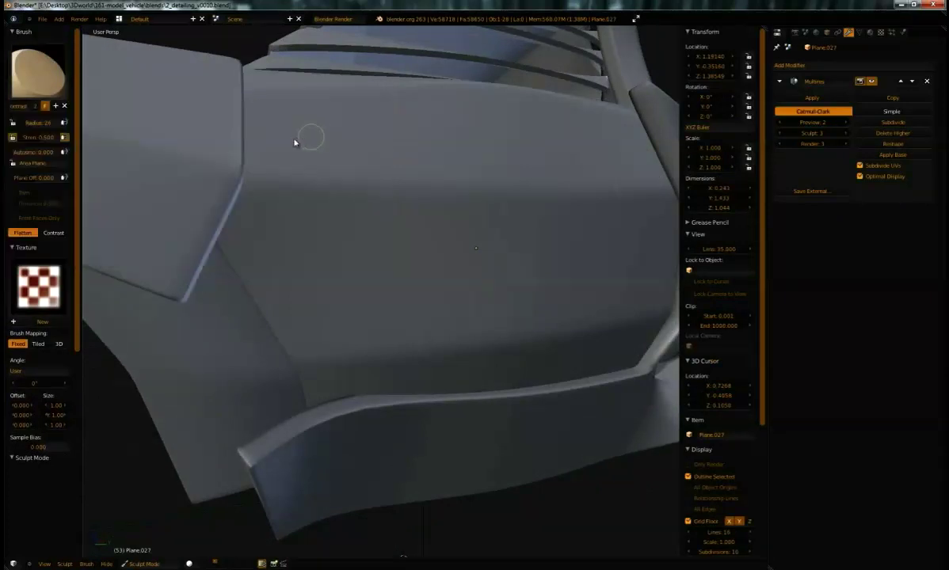
{"action": "left_click", "coordinate": [32, 74]}
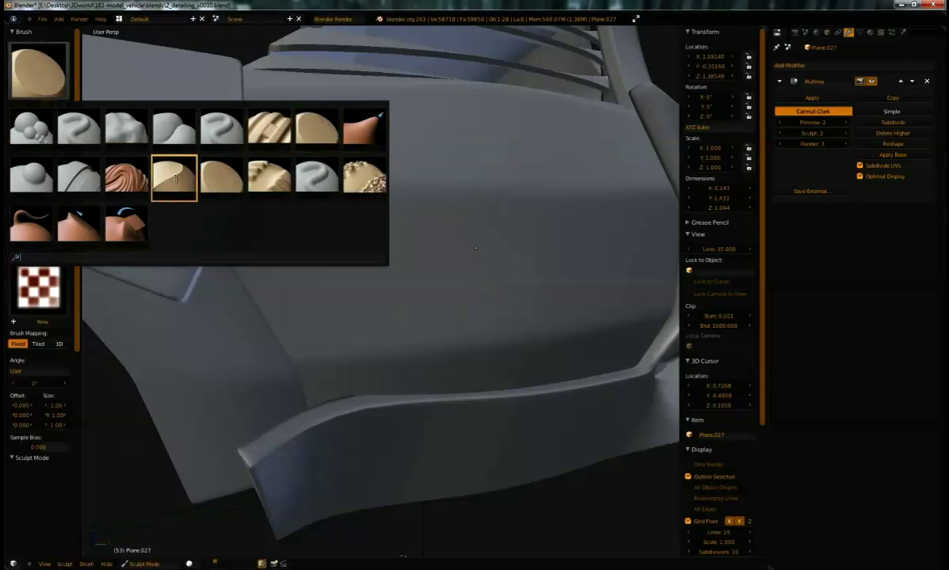
{"action": "left_click", "coordinate": [220, 172]}
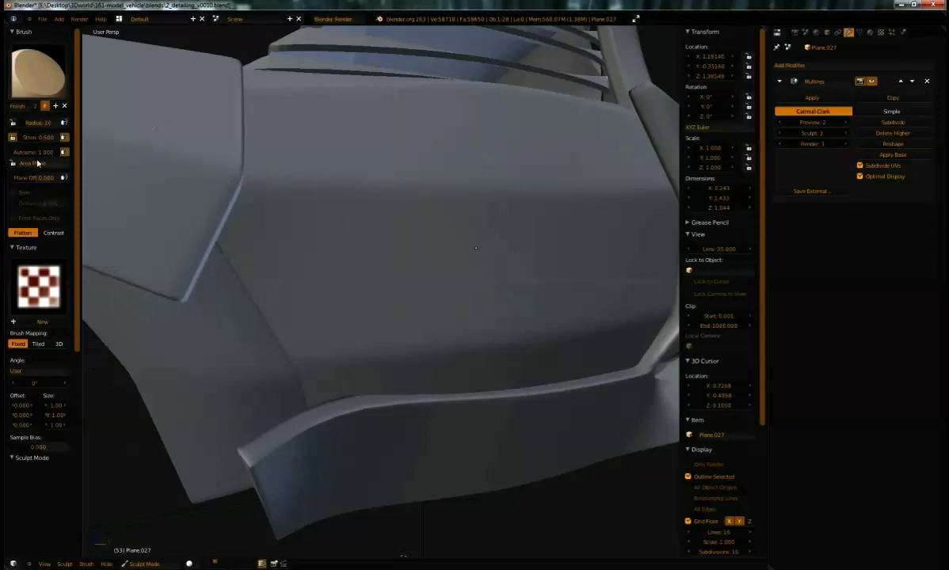
Set the Polish brush's radius to 78, lock its Area Plane and flatten part of the side armour panel.
{"action": "key", "text": "f"}
{"action": "left_click", "coordinate": [402, 239]}
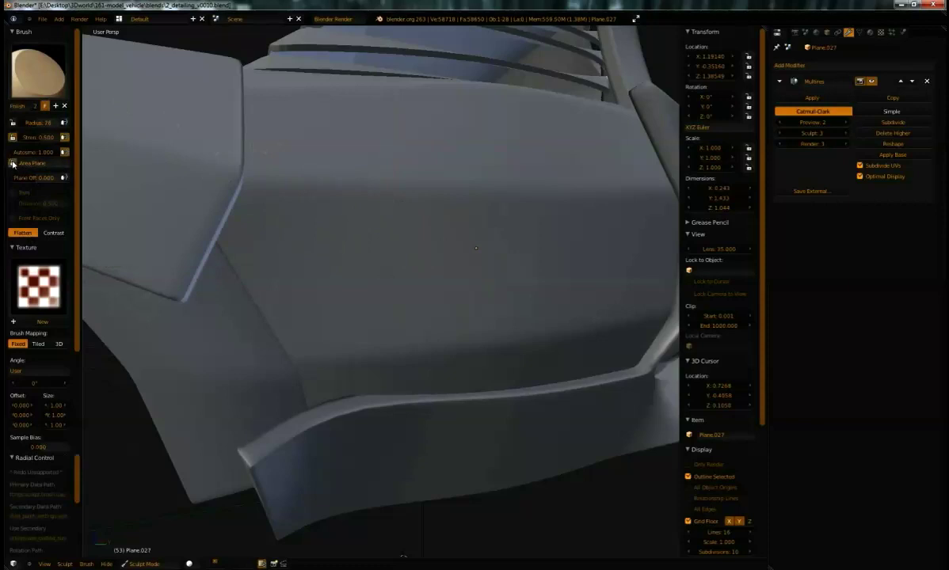
{"action": "mouse_move", "coordinate": [454, 226]}
{"action": "left_mouse_down"}
{"action": "mouse_move", "coordinate": [468, 203]}
{"action": "mouse_move", "coordinate": [542, 205]}
{"action": "mouse_move", "coordinate": [523, 218]}
{"action": "left_mouse_up"}
{"action": "mouse_move", "coordinate": [459, 207]}
{"action": "middle_mouse_down"}
{"action": "mouse_move", "coordinate": [510, 228]}
{"action": "mouse_move", "coordinate": [478, 229]}
{"action": "middle_mouse_up"}
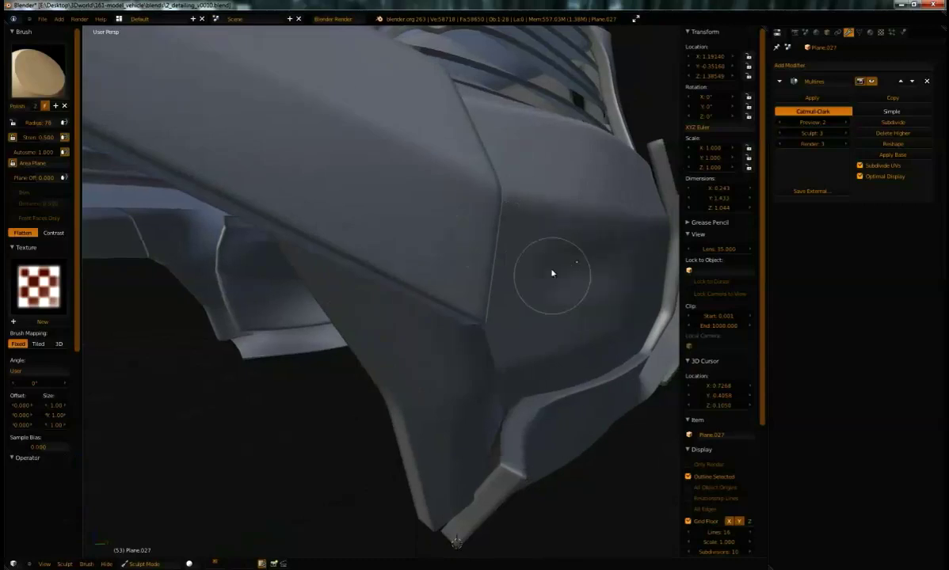
{"action": "middle_click_drag", "start_coordinate": [553, 280], "coordinate": [538, 267]}
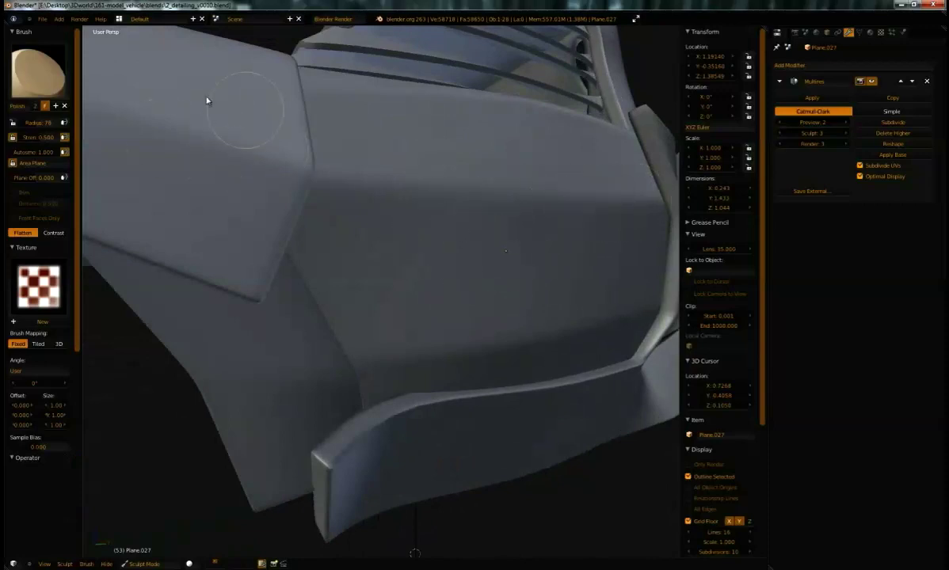
Switch to the Flatten/Contrast brush and try strokes across the side armour panel, undoing the last one.
{"action": "left_click", "coordinate": [41, 73]}
{"action": "left_click", "coordinate": [319, 129]}
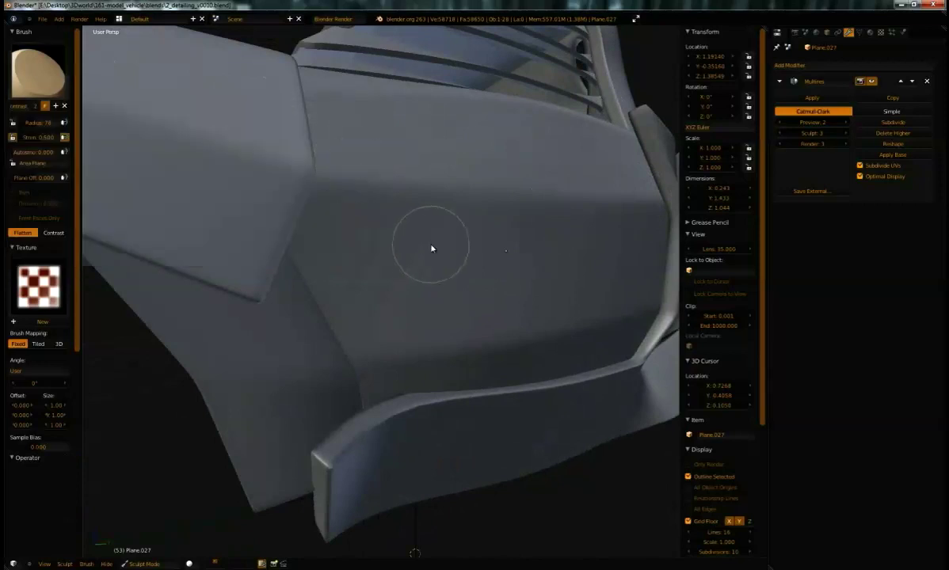
{"action": "left_click_drag", "start_coordinate": [601, 214], "coordinate": [383, 212]}
{"action": "mouse_move", "coordinate": [485, 218]}
{"action": "left_mouse_down"}
{"action": "mouse_move", "coordinate": [581, 213]}
{"action": "mouse_move", "coordinate": [558, 199]}
{"action": "mouse_move", "coordinate": [600, 195]}
{"action": "mouse_move", "coordinate": [568, 274]}
{"action": "left_mouse_up"}
{"action": "key", "text": "ctrl+z"}
Try a stroke in Contrast mode on the side armour panel and undo it.
{"action": "middle_click_drag", "start_coordinate": [518, 259], "coordinate": [354, 212]}
{"action": "mouse_move", "coordinate": [354, 211]}
{"action": "left_mouse_down"}
{"action": "mouse_move", "coordinate": [303, 194]}
{"action": "mouse_move", "coordinate": [245, 198]}
{"action": "mouse_move", "coordinate": [360, 216]}
{"action": "mouse_move", "coordinate": [441, 199]}
{"action": "mouse_move", "coordinate": [291, 217]}
{"action": "left_mouse_up"}
{"action": "key", "text": "ctrl+z"}
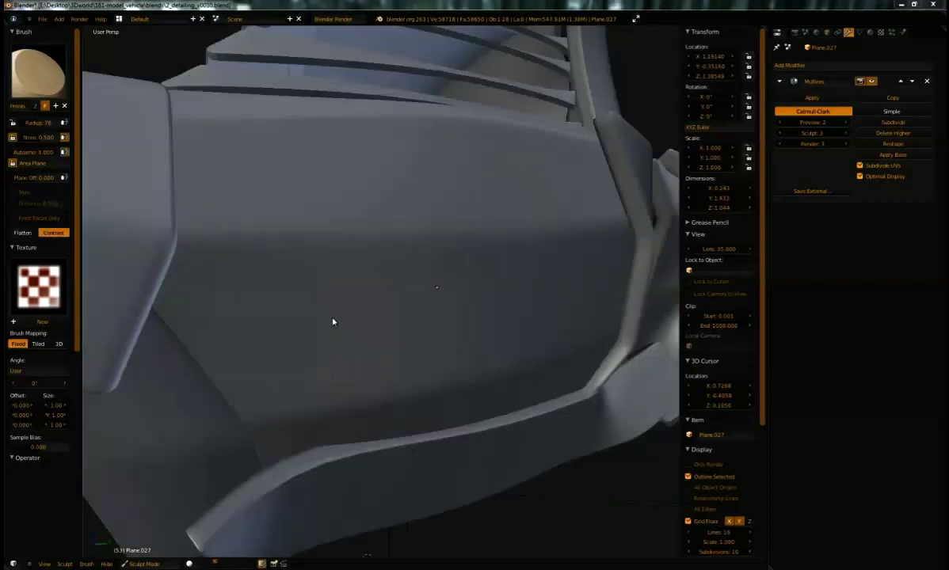
Make another Contrast stroke across the upper part of the side armour panel and undo it.
{"action": "mouse_move", "coordinate": [333, 322]}
{"action": "middle_mouse_down"}
{"action": "mouse_move", "coordinate": [462, 257]}
{"action": "mouse_move", "coordinate": [441, 269]}
{"action": "mouse_move", "coordinate": [388, 260]}
{"action": "mouse_move", "coordinate": [384, 282]}
{"action": "mouse_move", "coordinate": [327, 258]}
{"action": "middle_mouse_up"}
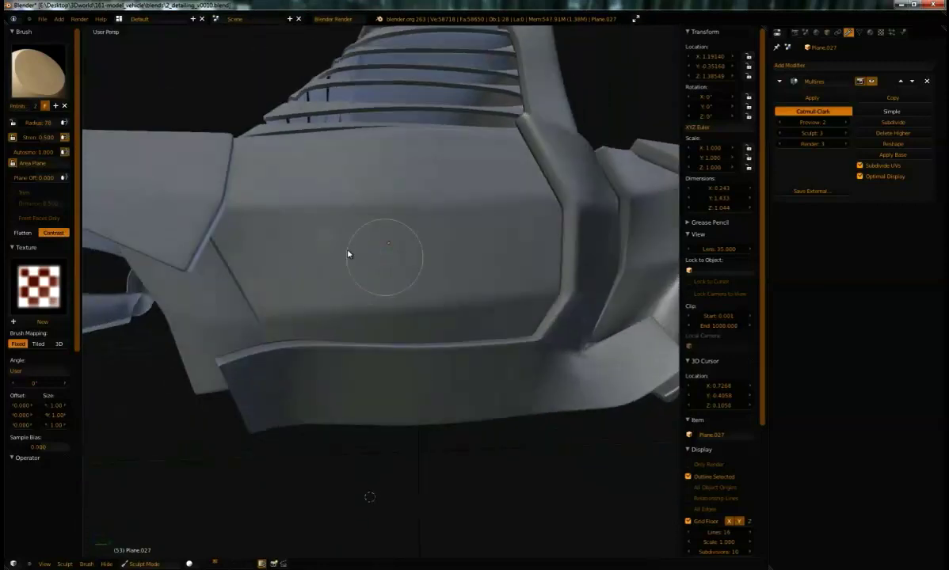
{"action": "mouse_move", "coordinate": [465, 241]}
{"action": "left_mouse_down"}
{"action": "mouse_move", "coordinate": [424, 210]}
{"action": "mouse_move", "coordinate": [480, 193]}
{"action": "mouse_move", "coordinate": [372, 210]}
{"action": "mouse_move", "coordinate": [361, 226]}
{"action": "mouse_move", "coordinate": [384, 243]}
{"action": "left_mouse_up"}
{"action": "middle_click_drag", "start_coordinate": [383, 243], "coordinate": [307, 206]}
{"action": "key", "text": "ctrl+z"}
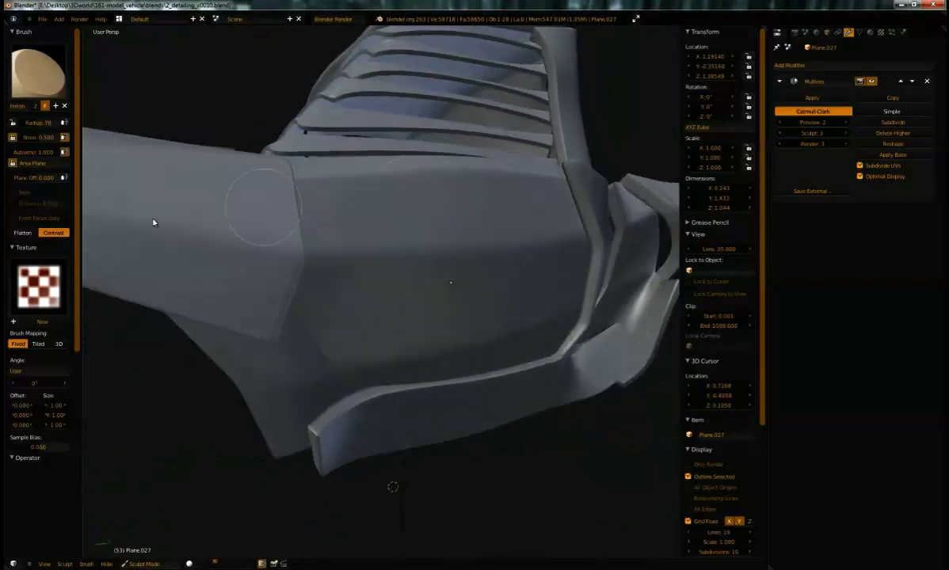
Switch the brush back to Flatten mode, try a stroke across the side armour panel and undo it.
{"action": "left_click", "coordinate": [22, 232]}
{"action": "mouse_move", "coordinate": [411, 294]}
{"action": "left_mouse_down"}
{"action": "mouse_move", "coordinate": [446, 299]}
{"action": "mouse_move", "coordinate": [386, 276]}
{"action": "mouse_move", "coordinate": [462, 279]}
{"action": "mouse_move", "coordinate": [404, 310]}
{"action": "mouse_move", "coordinate": [458, 316]}
{"action": "mouse_move", "coordinate": [364, 239]}
{"action": "mouse_move", "coordinate": [421, 232]}
{"action": "left_mouse_up"}
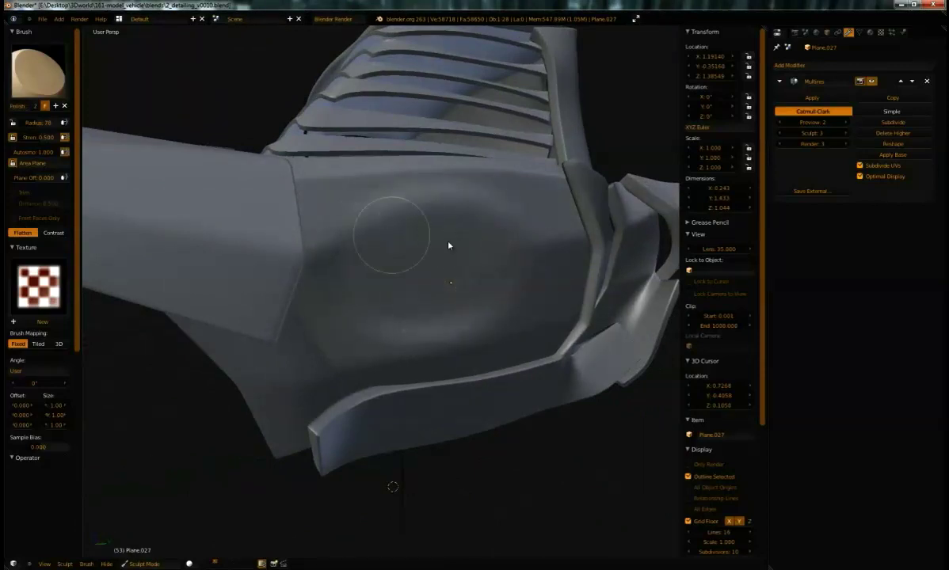
{"action": "mouse_move", "coordinate": [500, 205]}
{"action": "middle_mouse_down"}
{"action": "mouse_move", "coordinate": [457, 196]}
{"action": "mouse_move", "coordinate": [440, 233]}
{"action": "middle_mouse_up"}
{"action": "key", "text": "ctrl+z"}
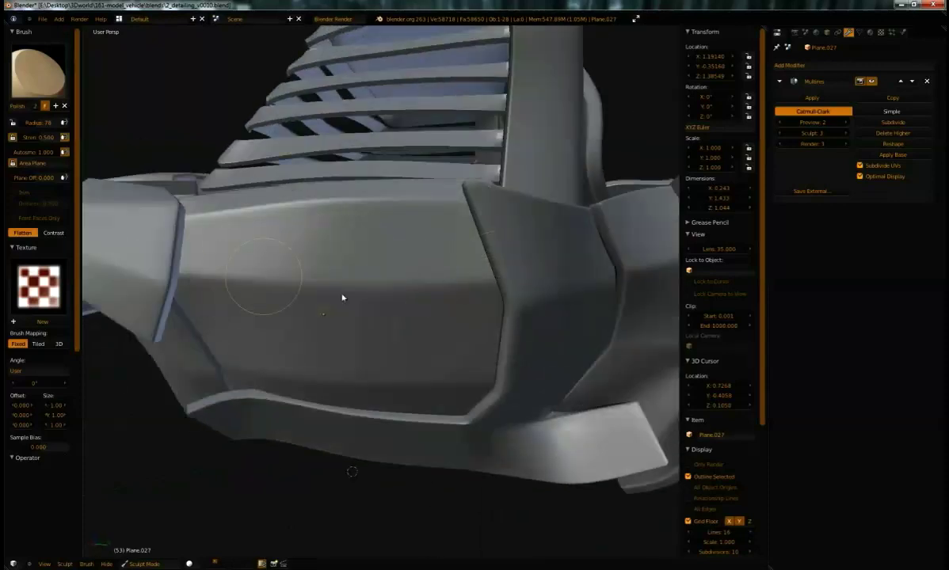
Select the Pinch/Magnify brush and pinch along the upper crease of the side armour panel.
{"action": "mouse_move", "coordinate": [477, 315]}
{"action": "middle_mouse_down"}
{"action": "mouse_move", "coordinate": [449, 286]}
{"action": "mouse_move", "coordinate": [452, 301]}
{"action": "mouse_move", "coordinate": [478, 298]}
{"action": "mouse_move", "coordinate": [201, 170]}
{"action": "middle_mouse_up"}
{"action": "left_click", "coordinate": [40, 71]}
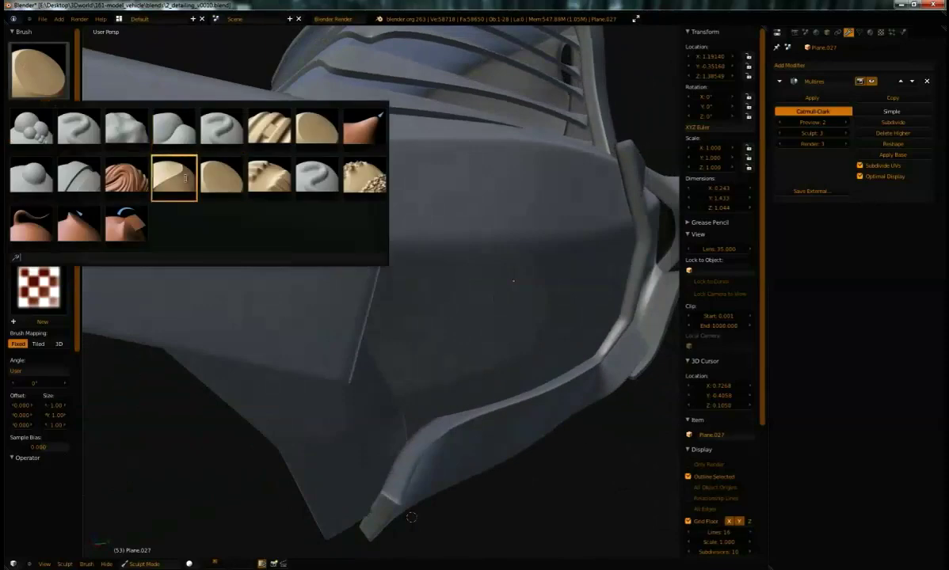
{"action": "left_click", "coordinate": [181, 178]}
{"action": "middle_click_drag", "start_coordinate": [400, 235], "coordinate": [360, 245]}
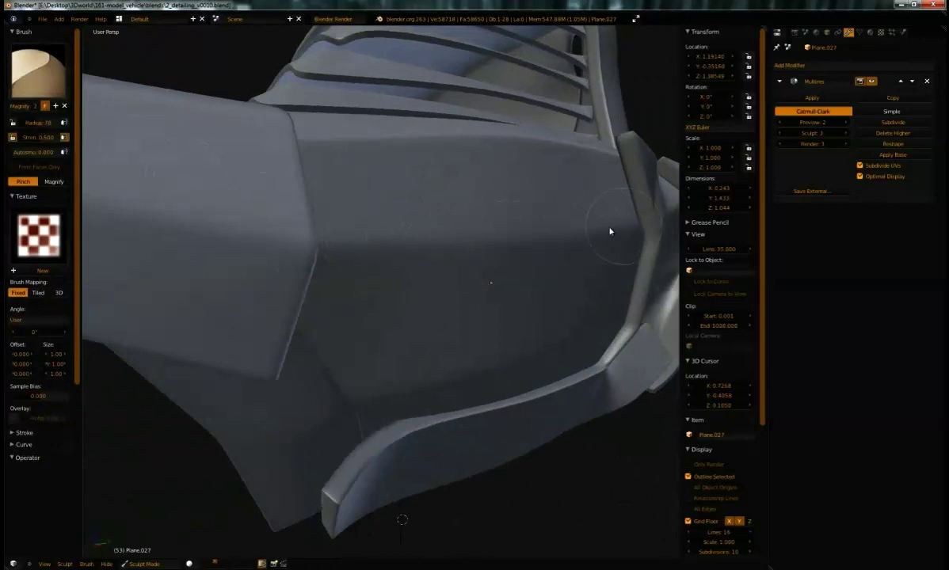
{"action": "mouse_move", "coordinate": [309, 245]}
{"action": "middle_mouse_down"}
{"action": "mouse_move", "coordinate": [403, 250]}
{"action": "mouse_move", "coordinate": [382, 252]}
{"action": "mouse_move", "coordinate": [374, 267]}
{"action": "mouse_move", "coordinate": [458, 299]}
{"action": "mouse_move", "coordinate": [489, 327]}
{"action": "mouse_move", "coordinate": [616, 319]}
{"action": "middle_mouse_up"}
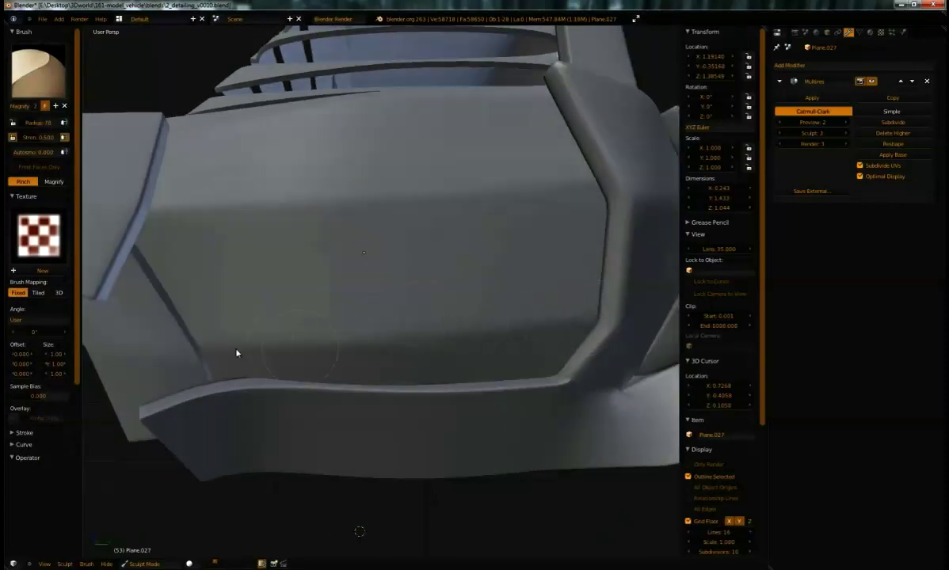
Sharpen the lower crease of the side armour panel with Pinch strokes along its length.
{"action": "scroll", "coordinate": [472, 319], "scroll_direction": "up", "scroll_amount": 2}
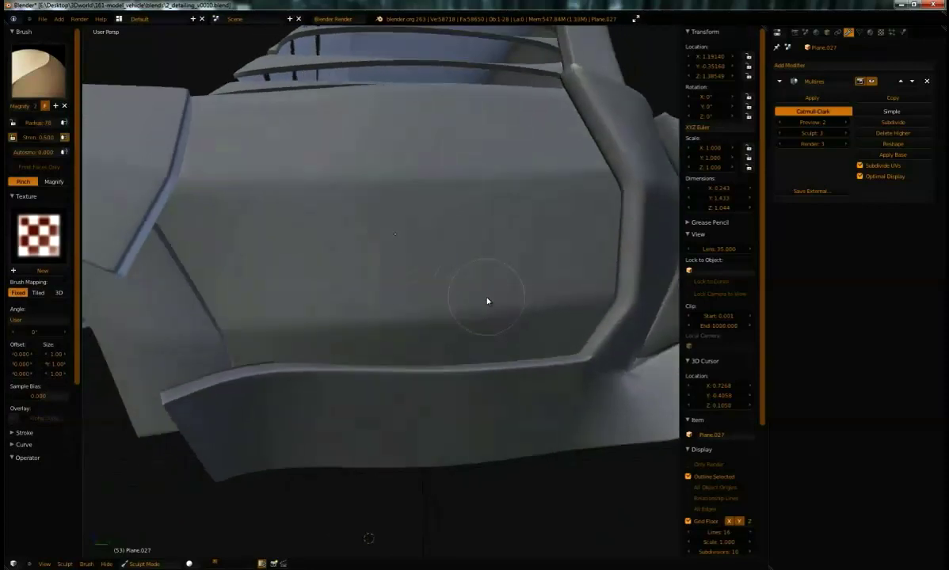
{"action": "scroll", "coordinate": [494, 311], "scroll_direction": "up", "scroll_amount": 2}
{"action": "middle_click_drag", "start_coordinate": [500, 321], "coordinate": [621, 323]}
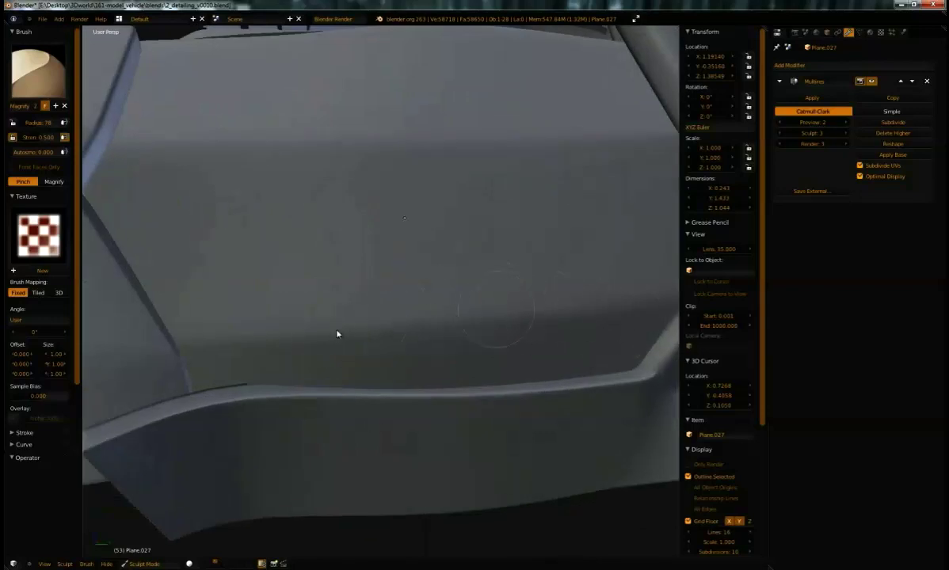
{"action": "middle_click_drag", "start_coordinate": [443, 308], "coordinate": [468, 308]}
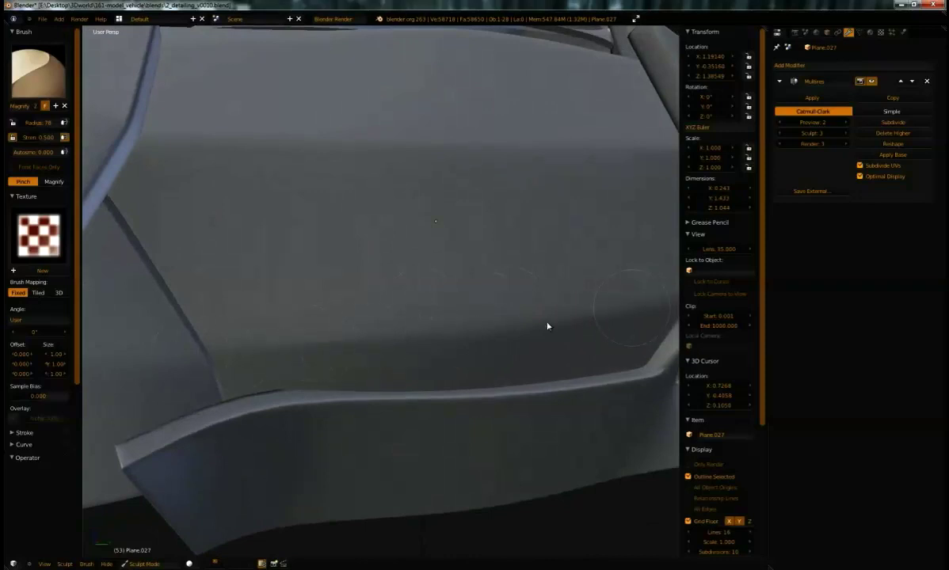
{"action": "middle_click_drag", "start_coordinate": [590, 306], "coordinate": [443, 286]}
{"action": "left_click", "coordinate": [48, 74]}
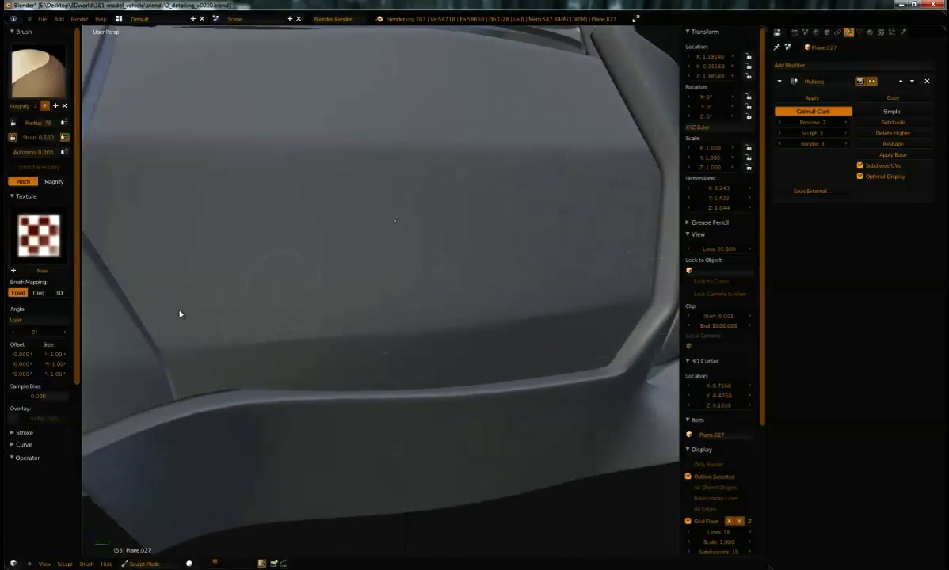
Sharpen the upper crease and the top edge of the side armour panel with further Pinch strokes.
{"action": "mouse_move", "coordinate": [244, 269]}
{"action": "middle_mouse_down"}
{"action": "mouse_move", "coordinate": [396, 314]}
{"action": "mouse_move", "coordinate": [377, 277]}
{"action": "mouse_move", "coordinate": [287, 194]}
{"action": "middle_mouse_up"}
{"action": "mouse_move", "coordinate": [269, 150]}
{"action": "middle_mouse_down"}
{"action": "mouse_move", "coordinate": [286, 200]}
{"action": "mouse_move", "coordinate": [357, 294]}
{"action": "middle_mouse_up"}
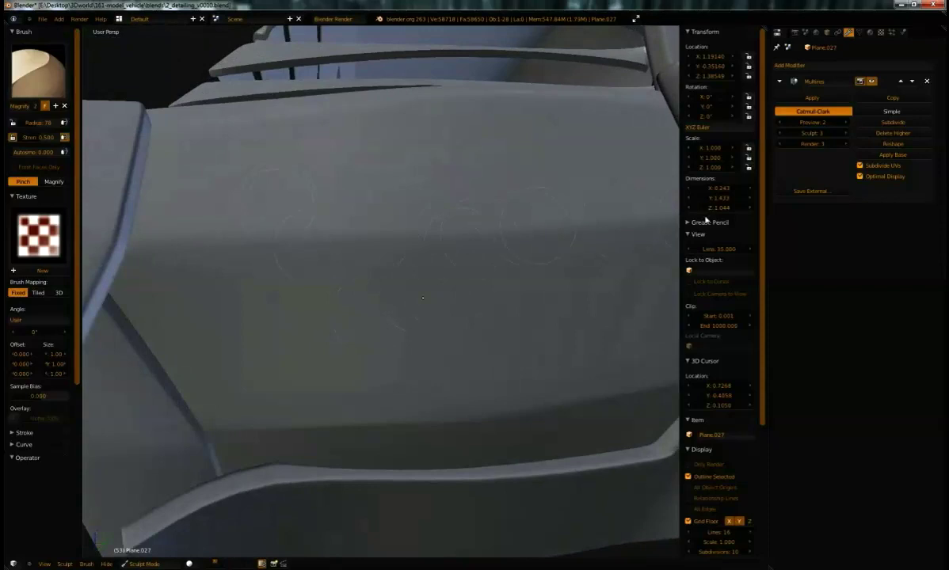
{"action": "mouse_move", "coordinate": [600, 241]}
{"action": "middle_mouse_down"}
{"action": "mouse_move", "coordinate": [427, 270]}
{"action": "mouse_move", "coordinate": [513, 327]}
{"action": "middle_mouse_up"}
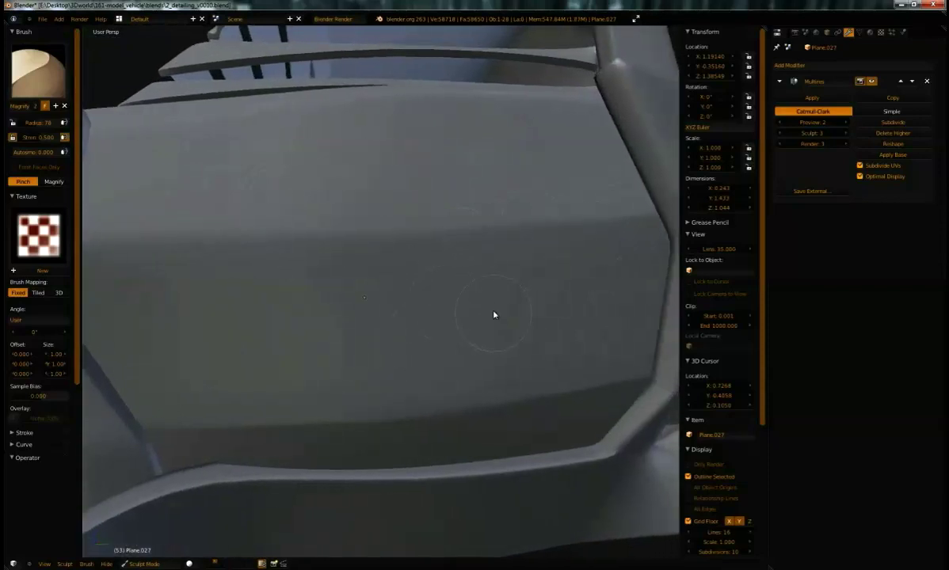
{"action": "mouse_move", "coordinate": [400, 317]}
{"action": "middle_mouse_down"}
{"action": "mouse_move", "coordinate": [419, 295]}
{"action": "mouse_move", "coordinate": [421, 211]}
{"action": "middle_mouse_up"}
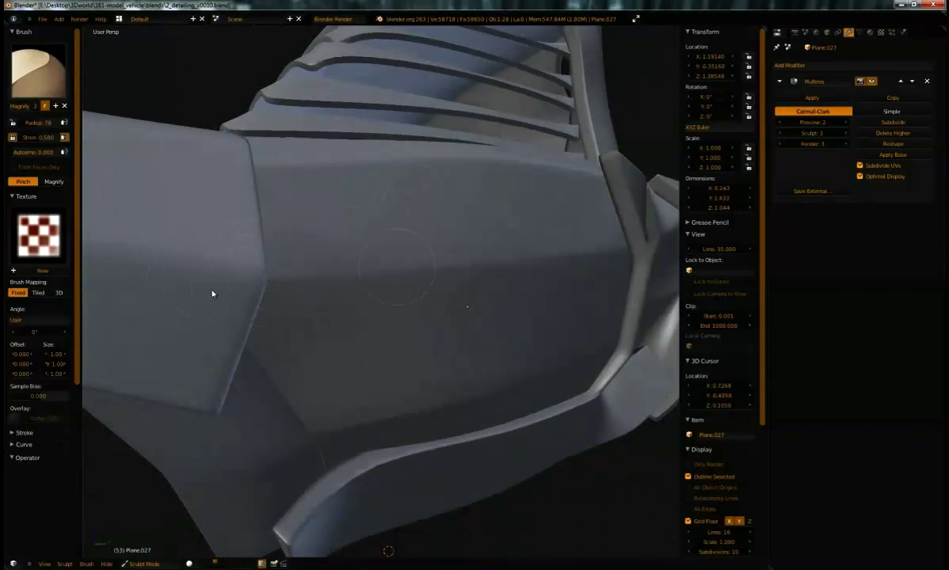
{"action": "mouse_move", "coordinate": [539, 274]}
{"action": "middle_mouse_down"}
{"action": "mouse_move", "coordinate": [462, 258]}
{"action": "mouse_move", "coordinate": [451, 282]}
{"action": "mouse_move", "coordinate": [496, 282]}
{"action": "mouse_move", "coordinate": [522, 271]}
{"action": "mouse_move", "coordinate": [516, 263]}
{"action": "mouse_move", "coordinate": [506, 252]}
{"action": "mouse_move", "coordinate": [488, 293]}
{"action": "mouse_move", "coordinate": [437, 271]}
{"action": "middle_mouse_up"}
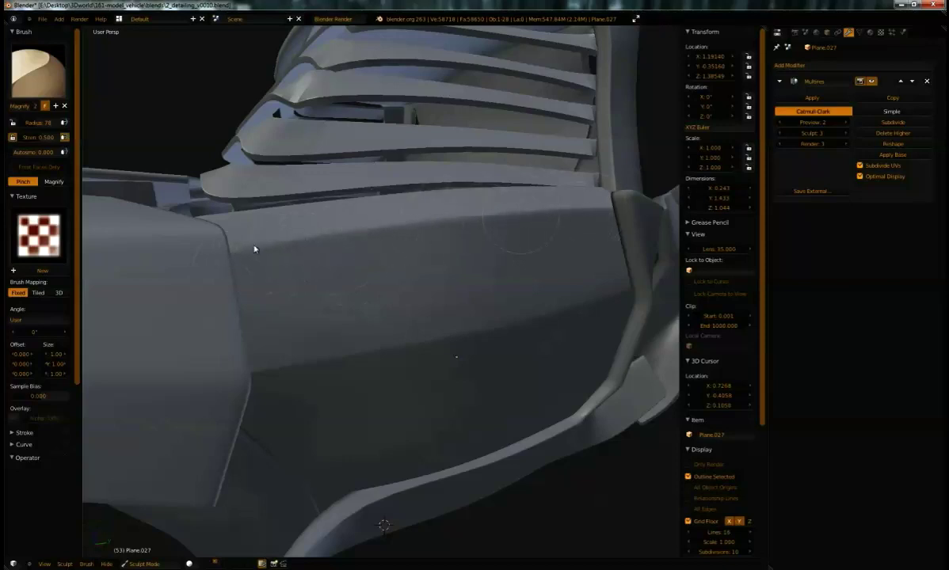
{"action": "middle_click_drag", "start_coordinate": [304, 265], "coordinate": [471, 271]}
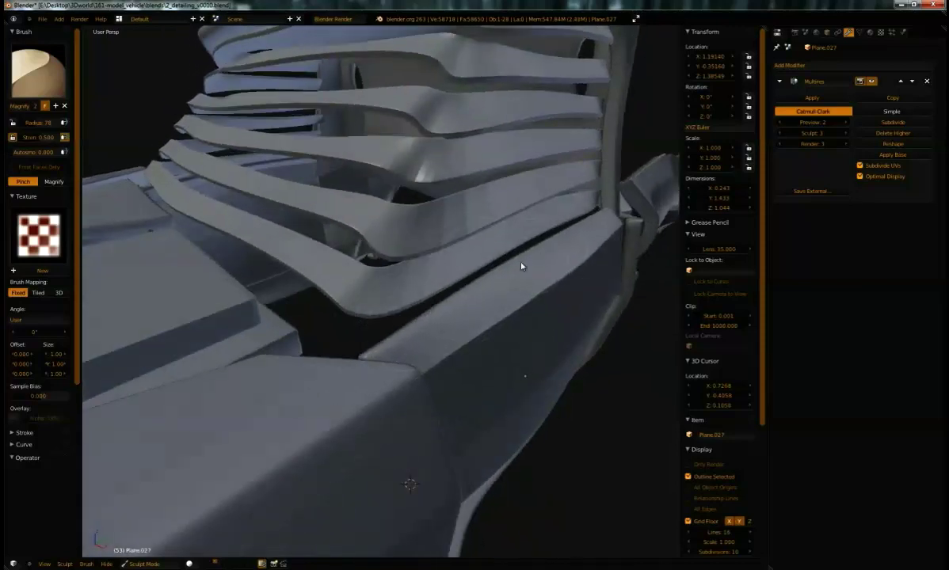
Reduce the Pinch brush's radius to 51 and its strength to about 0.26, and collapse the Radial Control settings.
{"action": "middle_click_drag", "start_coordinate": [532, 261], "coordinate": [493, 288]}
{"action": "left_click", "coordinate": [477, 288]}
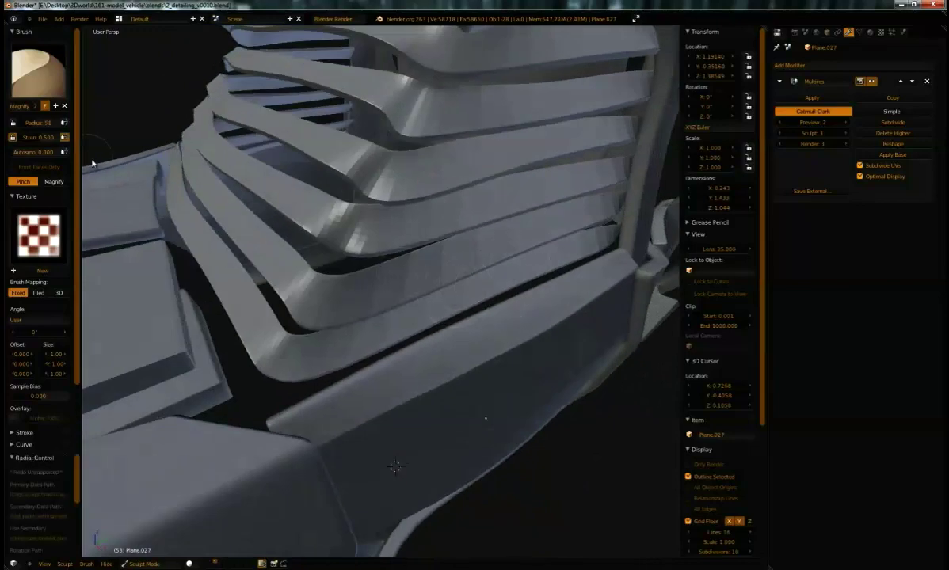
{"action": "left_click_drag", "start_coordinate": [46, 144], "coordinate": [38, 137]}
{"action": "left_click", "coordinate": [20, 459]}
{"action": "left_click_drag", "start_coordinate": [29, 451], "coordinate": [40, 504]}
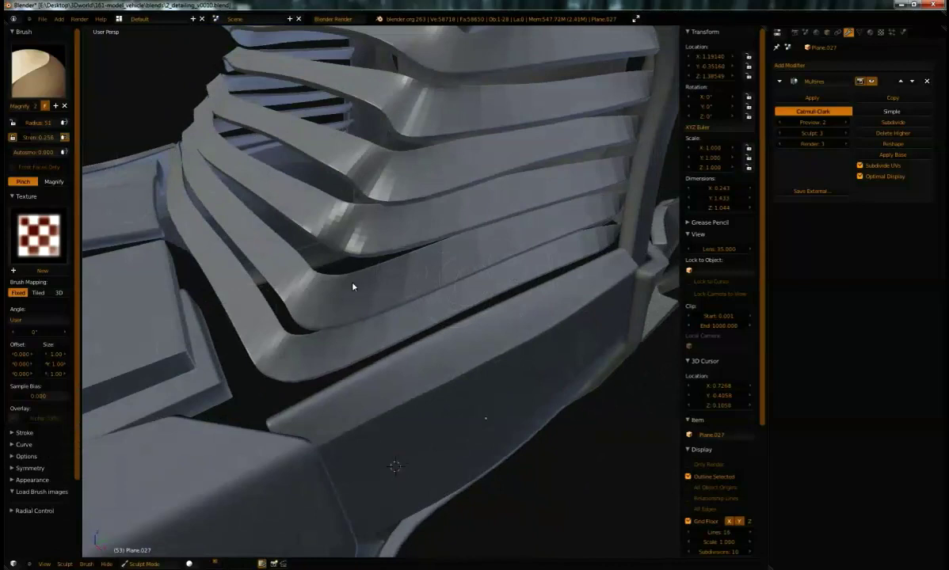
Isolate the side armour panel in local view and enter Edit Mode on its base mesh.
{"action": "mouse_move", "coordinate": [477, 304]}
{"action": "middle_mouse_down"}
{"action": "mouse_move", "coordinate": [464, 316]}
{"action": "mouse_move", "coordinate": [437, 291]}
{"action": "mouse_move", "coordinate": [321, 246]}
{"action": "mouse_move", "coordinate": [311, 225]}
{"action": "mouse_move", "coordinate": [425, 231]}
{"action": "mouse_move", "coordinate": [355, 227]}
{"action": "middle_mouse_up"}
{"action": "key", "text": "KP_Divide"}
{"action": "mouse_move", "coordinate": [258, 286]}
{"action": "middle_mouse_down"}
{"action": "mouse_move", "coordinate": [464, 254]}
{"action": "mouse_move", "coordinate": [478, 261]}
{"action": "mouse_move", "coordinate": [481, 248]}
{"action": "middle_mouse_up"}
{"action": "key", "text": "Tab"}
{"action": "key", "text": "Tab"}
{"action": "key", "text": "Tab"}
Inspect the panel's base topology in solid and wireframe display and remove its Multires modifier.
{"action": "scroll", "coordinate": [480, 248], "scroll_direction": "up", "scroll_amount": 2}
{"action": "mouse_move", "coordinate": [517, 277]}
{"action": "middle_mouse_down"}
{"action": "mouse_move", "coordinate": [505, 314]}
{"action": "mouse_move", "coordinate": [396, 301]}
{"action": "mouse_move", "coordinate": [483, 297]}
{"action": "middle_mouse_up"}
{"action": "scroll", "coordinate": [511, 308], "scroll_direction": "up", "scroll_amount": 2}
{"action": "key", "text": "z"}
{"action": "key", "text": "z"}
{"action": "mouse_move", "coordinate": [541, 302]}
{"action": "middle_mouse_down"}
{"action": "mouse_move", "coordinate": [553, 292]}
{"action": "mouse_move", "coordinate": [537, 280]}
{"action": "middle_mouse_up"}
{"action": "mouse_move", "coordinate": [399, 229]}
{"action": "middle_mouse_down"}
{"action": "mouse_move", "coordinate": [532, 242]}
{"action": "mouse_move", "coordinate": [447, 254]}
{"action": "mouse_move", "coordinate": [363, 238]}
{"action": "middle_mouse_up"}
{"action": "scroll", "coordinate": [363, 239], "scroll_direction": "down", "scroll_amount": 2}
{"action": "left_click", "coordinate": [927, 81]}
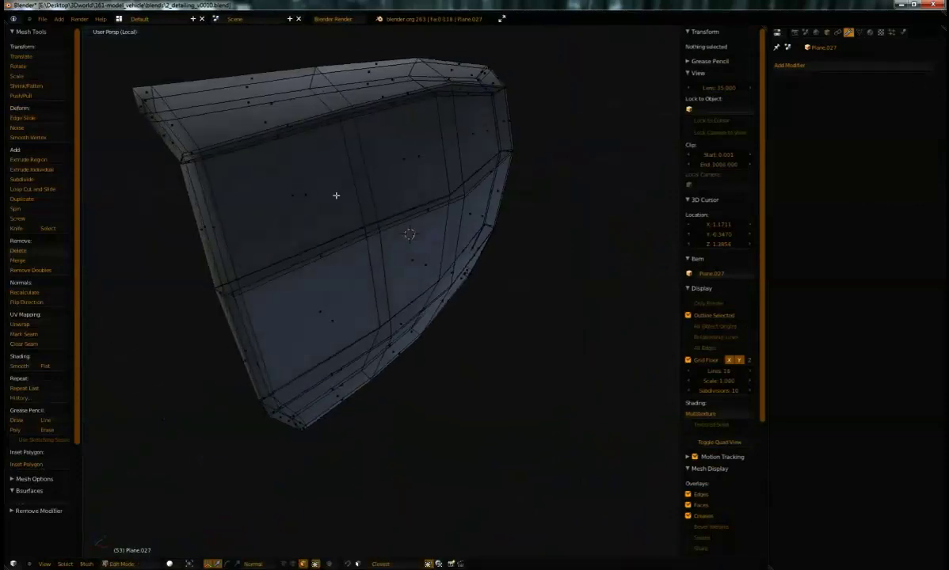
In face selection mode, select the narrow face at the end of the panel's middle crease and scale it up along Z.
{"action": "middle_click_drag", "start_coordinate": [306, 195], "coordinate": [424, 169]}
{"action": "scroll", "coordinate": [487, 201], "scroll_direction": "up", "scroll_amount": 3}
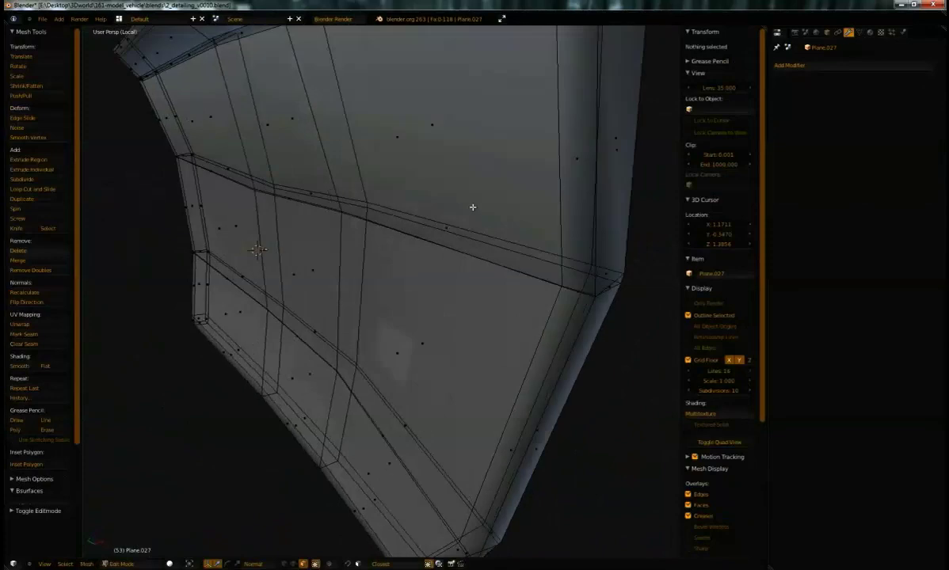
{"action": "key", "text": "ctrl+Tab"}
{"action": "left_click", "coordinate": [424, 213]}
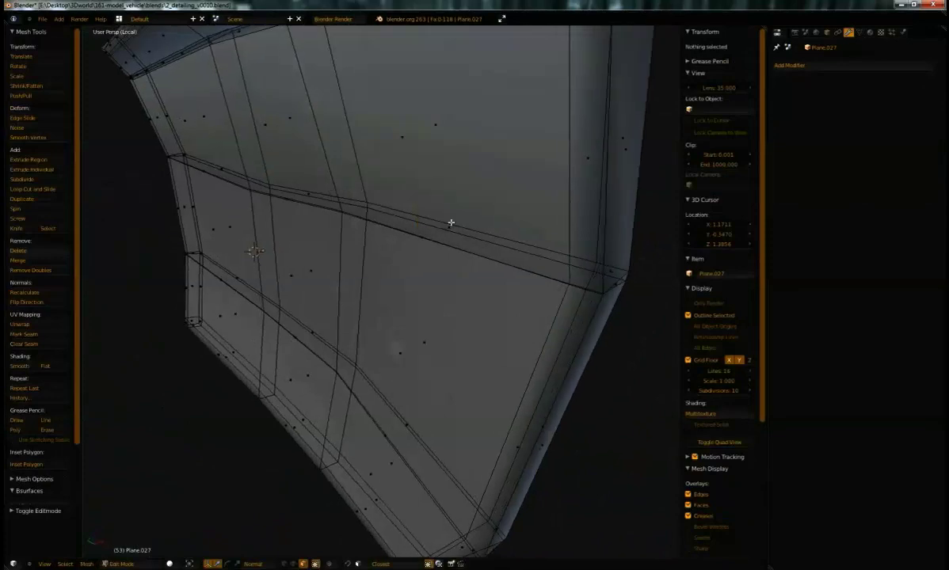
{"action": "right_click", "coordinate": [587, 287]}
{"action": "key", "text": "s"}
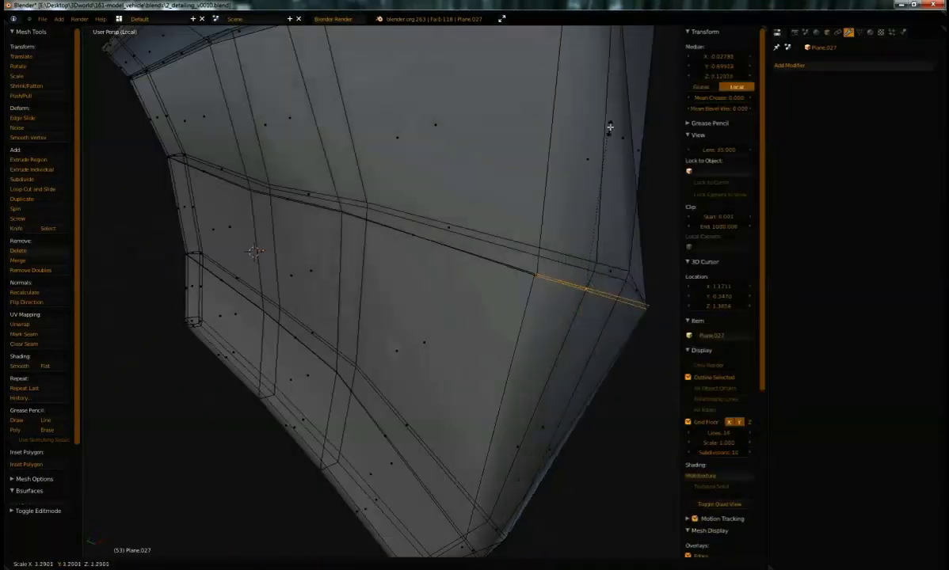
{"action": "key", "text": "z"}
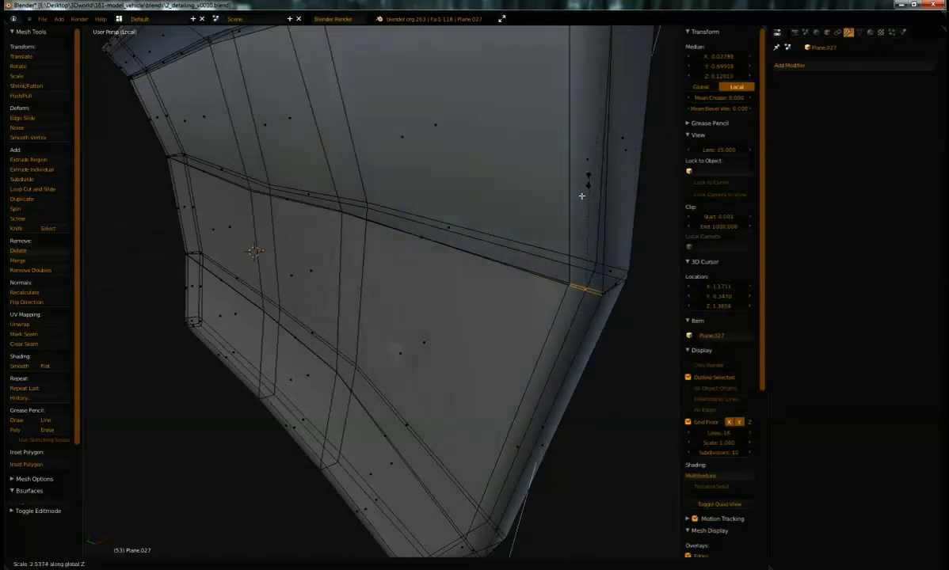
{"action": "left_click", "coordinate": [491, 379]}
Enlarge the crease-end face further along Z in two more scaling passes.
{"action": "key", "text": "s"}
{"action": "key", "text": "z"}
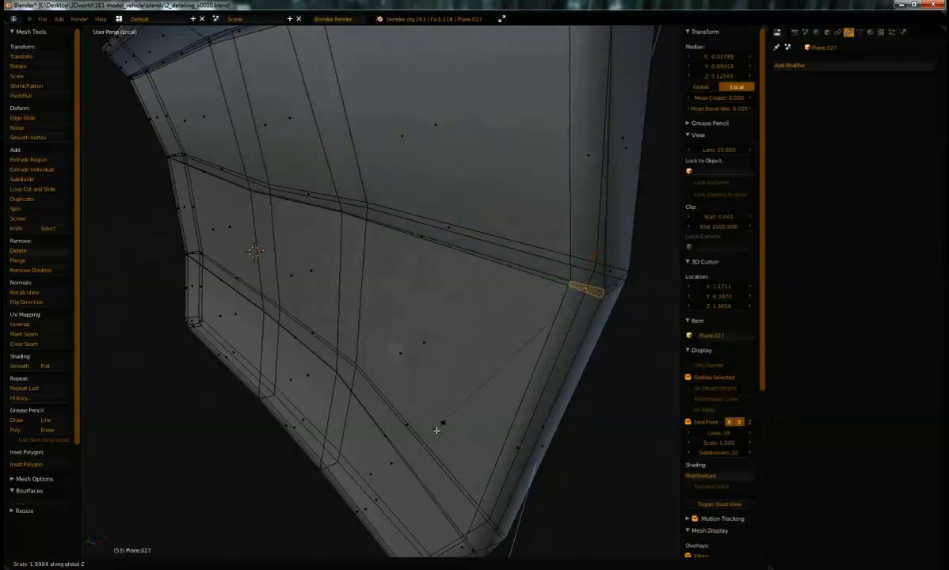
{"action": "left_click", "coordinate": [415, 463]}
{"action": "middle_click_drag", "start_coordinate": [415, 464], "coordinate": [458, 373]}
{"action": "key", "text": "s"}
{"action": "key", "text": "z"}
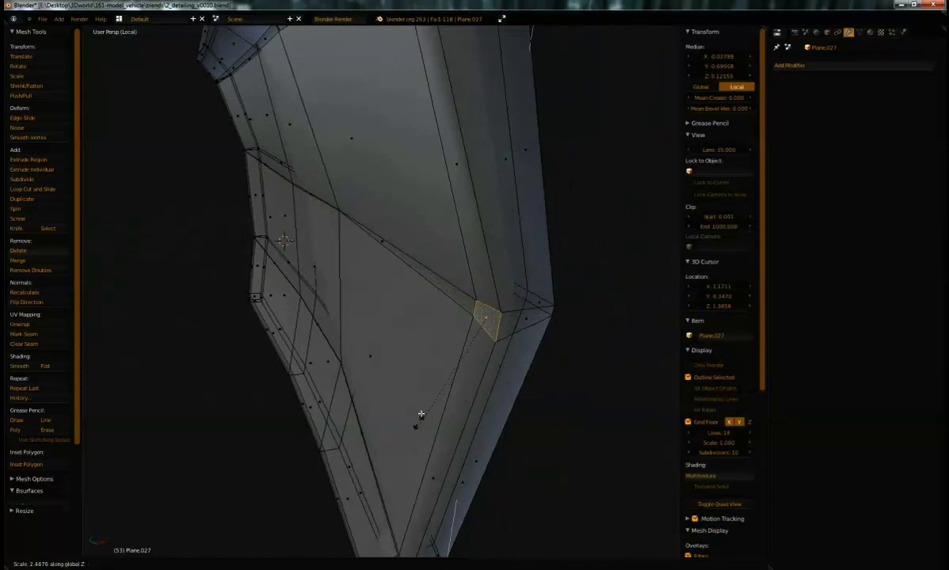
{"action": "left_click", "coordinate": [420, 395]}
Select the long narrow face midway along the crease and scale it up along Z.
{"action": "middle_click_drag", "start_coordinate": [292, 310], "coordinate": [315, 199]}
{"action": "right_click", "coordinate": [315, 199]}
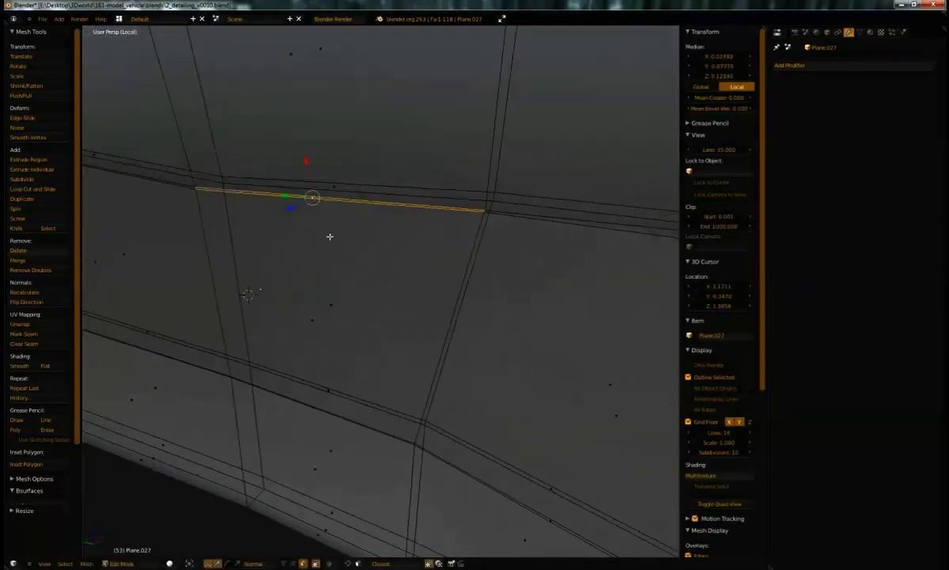
{"action": "key", "text": "s"}
{"action": "key", "text": "z"}
{"action": "left_click", "coordinate": [318, 318]}
In vertex selection mode, select the edge below the middle crease and edge-slide it to widen the crease strip.
{"action": "middle_click_drag", "start_coordinate": [317, 318], "coordinate": [452, 231]}
{"action": "key", "text": "ctrl+Tab"}
{"action": "left_click", "coordinate": [394, 229]}
{"action": "key", "text": "a"}
{"action": "middle_click_drag", "start_coordinate": [532, 235], "coordinate": [548, 294]}
{"action": "right_click", "coordinate": [477, 250], "text": "alt"}
{"action": "right_click", "coordinate": [312, 212]}
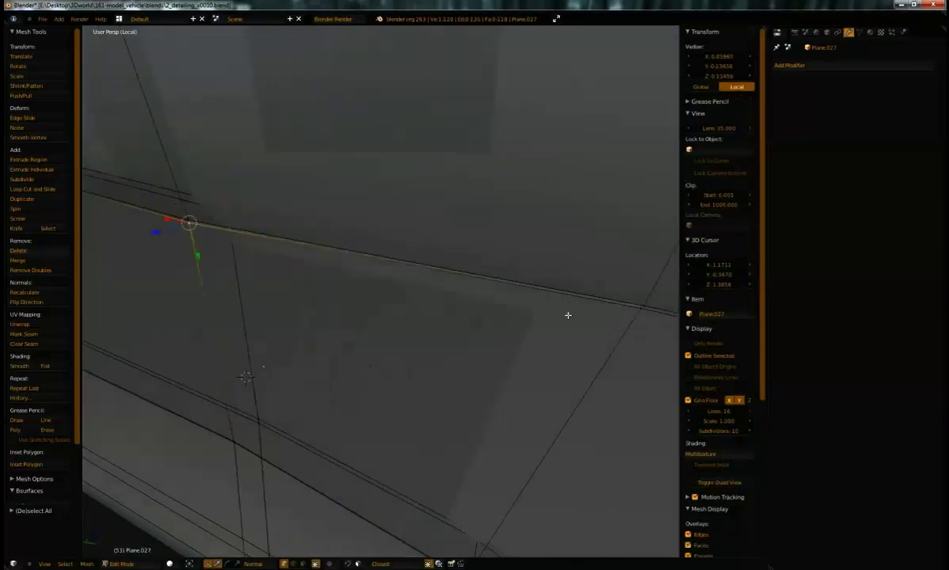
{"action": "right_click", "coordinate": [639, 313], "text": "shift"}
{"action": "key", "text": "ctrl+e"}
{"action": "left_click", "coordinate": [629, 317]}
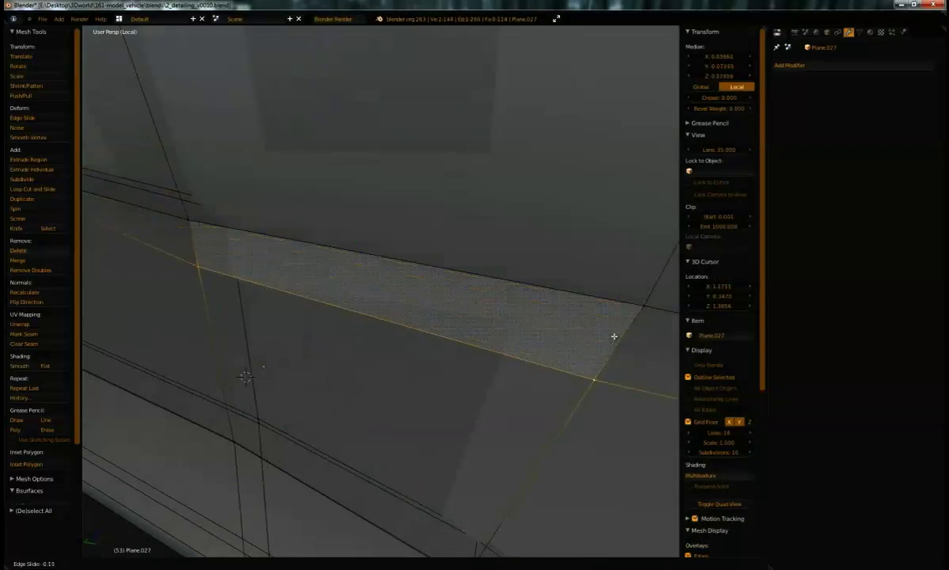
{"action": "left_click", "coordinate": [619, 326]}
Select the two close vertices at the opposite end of the middle crease and scale them apart.
{"action": "middle_click_drag", "start_coordinate": [620, 327], "coordinate": [350, 286]}
{"action": "right_click", "coordinate": [208, 256], "text": "alt"}
{"action": "key", "text": "s"}
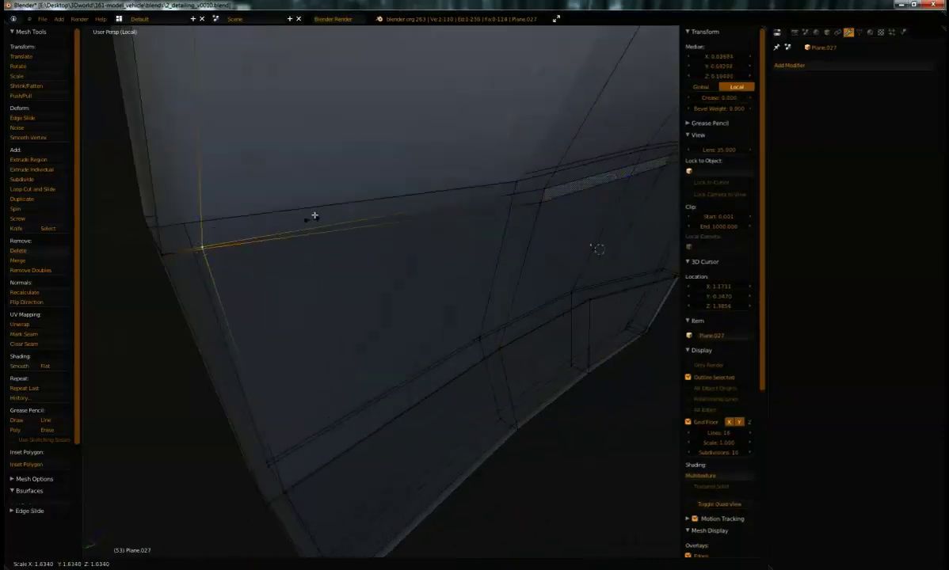
{"action": "left_click", "coordinate": [652, 163]}
{"action": "key", "text": "s"}
{"action": "left_click", "coordinate": [413, 235]}
Select the neighbouring vertex pair on the panel's outer rim and scale it to match the crease width.
{"action": "right_click", "coordinate": [166, 258]}
{"action": "right_click", "coordinate": [166, 257], "text": "shift"}
{"action": "key", "text": "s"}
{"action": "left_click", "coordinate": [630, 172]}
{"action": "key", "text": "s"}
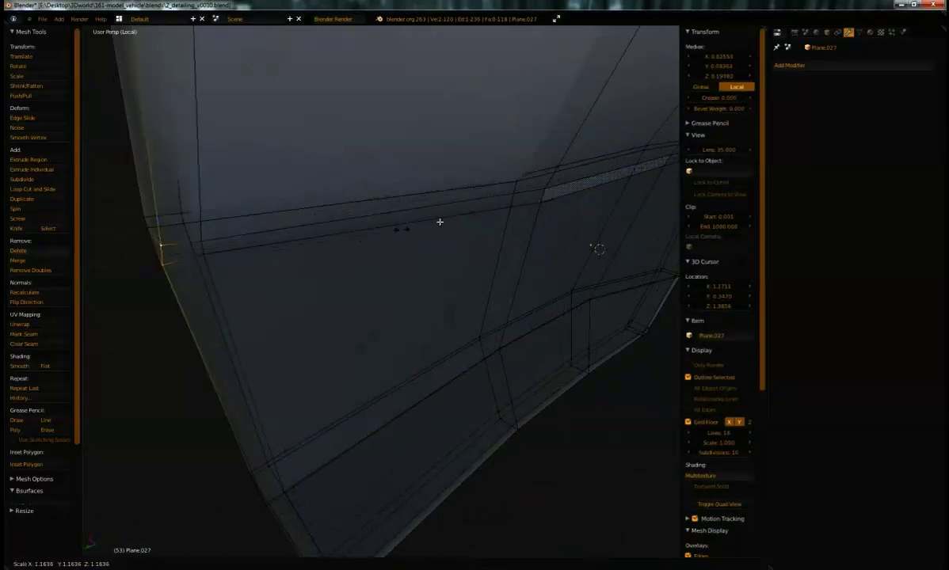
{"action": "left_click", "coordinate": [347, 276]}
Select the vertex pair at the panel's upper corner and adjust its spacing with repeated scaling.
{"action": "mouse_move", "coordinate": [347, 276]}
{"action": "middle_mouse_down"}
{"action": "mouse_move", "coordinate": [345, 210]}
{"action": "mouse_move", "coordinate": [340, 223]}
{"action": "mouse_move", "coordinate": [381, 266]}
{"action": "mouse_move", "coordinate": [371, 263]}
{"action": "mouse_move", "coordinate": [385, 260]}
{"action": "mouse_move", "coordinate": [394, 214]}
{"action": "mouse_move", "coordinate": [365, 261]}
{"action": "mouse_move", "coordinate": [364, 286]}
{"action": "mouse_move", "coordinate": [280, 274]}
{"action": "middle_mouse_up"}
{"action": "key", "text": "Tab"}
{"action": "key", "text": "Tab"}
{"action": "right_click", "coordinate": [289, 268]}
{"action": "right_click", "coordinate": [293, 256], "text": "shift"}
{"action": "key", "text": "s"}
{"action": "left_click", "coordinate": [456, 180]}
{"action": "key", "text": "s"}
{"action": "left_click", "coordinate": [329, 259]}
{"action": "key", "text": "s"}
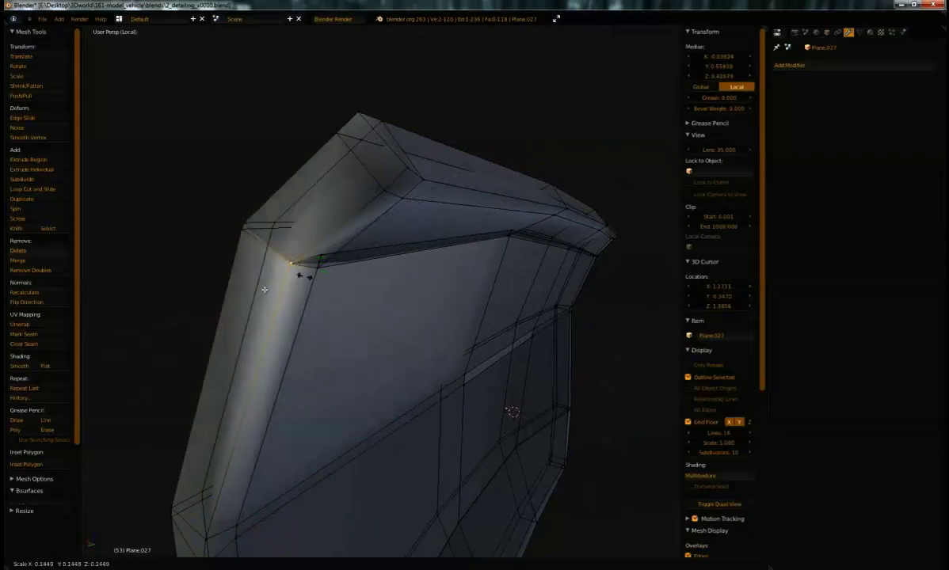
{"action": "left_click", "coordinate": [178, 323]}
{"action": "key", "text": "s"}
{"action": "left_click", "coordinate": [597, 381]}
{"action": "key", "text": "s"}
{"action": "left_click", "coordinate": [425, 321]}
Select the adjacent vertex pair inside the upper corner and swap its vertices by scaling by -1.
{"action": "right_click", "coordinate": [316, 269]}
{"action": "right_click", "coordinate": [323, 253], "text": "shift"}
{"action": "type", "text": "s-1"}
{"action": "key", "text": "Return"}
Select the vertex pair midway along the panel's upper crease and scale it by -1.
{"action": "middle_click_drag", "start_coordinate": [575, 314], "coordinate": [370, 320]}
{"action": "right_click", "coordinate": [426, 274]}
{"action": "right_click", "coordinate": [428, 267], "text": "shift"}
{"action": "type", "text": "s-1"}
{"action": "key", "text": "Return"}
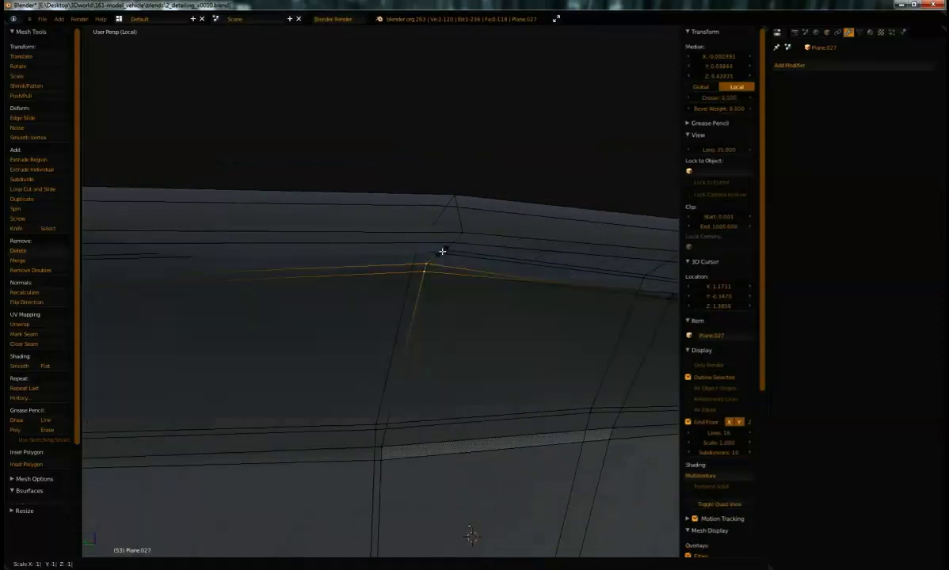
Select and adjust the next vertex pair along the panel's upper crease.
{"action": "middle_click_drag", "start_coordinate": [528, 302], "coordinate": [352, 304], "text": "shift"}
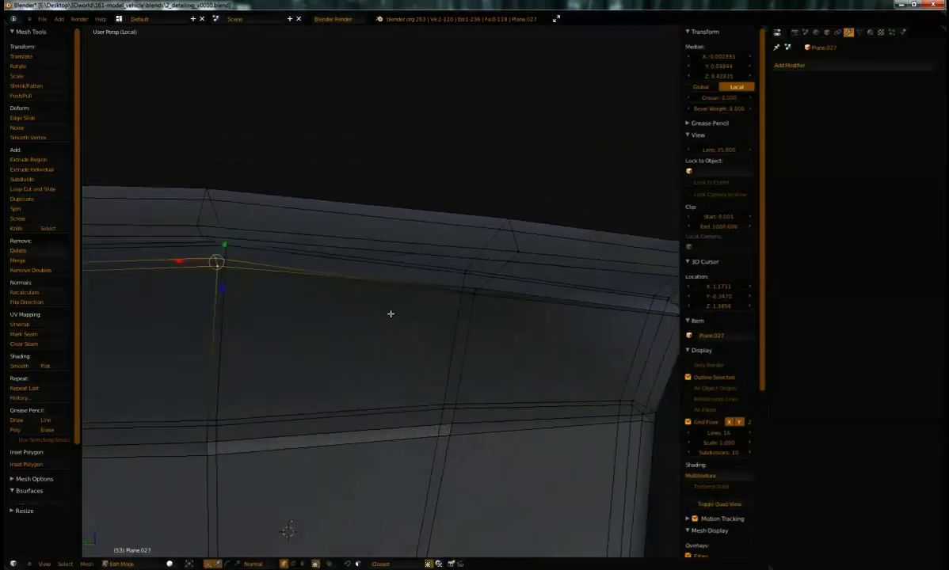
{"action": "right_click", "coordinate": [476, 290]}
{"action": "key", "text": "F3"}
{"action": "left_click", "coordinate": [491, 295]}
{"action": "mouse_move", "coordinate": [523, 294]}
{"action": "middle_mouse_down"}
{"action": "mouse_move", "coordinate": [446, 311]}
{"action": "mouse_move", "coordinate": [421, 305]}
{"action": "middle_mouse_up"}
{"action": "scroll", "coordinate": [459, 333], "scroll_direction": "up", "scroll_amount": 2}
Select and adjust the vertex pair near the far end of the panel's upper crease.
{"action": "right_click", "coordinate": [537, 331]}
{"action": "right_click", "coordinate": [541, 320]}
{"action": "key", "text": "w"}
{"action": "key", "text": "Escape"}
{"action": "middle_click_drag", "start_coordinate": [551, 325], "coordinate": [541, 328]}
{"action": "left_click", "coordinate": [545, 349]}
{"action": "key", "text": "F3"}
{"action": "left_click", "coordinate": [527, 320]}
{"action": "mouse_move", "coordinate": [573, 306]}
{"action": "middle_mouse_down"}
{"action": "mouse_move", "coordinate": [533, 315]}
{"action": "mouse_move", "coordinate": [574, 308]}
{"action": "middle_mouse_up"}
Scale and rotate the selected vertices at the far end of the upper crease to align them.
{"action": "key", "text": "s"}
{"action": "key", "text": "Escape"}
{"action": "key", "text": "s"}
{"action": "left_click", "coordinate": [503, 462]}
{"action": "middle_click_drag", "start_coordinate": [511, 469], "coordinate": [483, 424]}
{"action": "key", "text": "r"}
{"action": "left_click", "coordinate": [561, 349]}
Select the vertex pair on the panel's lower crease and scale it.
{"action": "middle_click_drag", "start_coordinate": [562, 350], "coordinate": [413, 387]}
{"action": "middle_click_drag", "start_coordinate": [413, 492], "coordinate": [459, 242], "text": "shift"}
{"action": "right_click", "coordinate": [473, 208]}
{"action": "key", "text": "s"}
{"action": "left_click", "coordinate": [294, 377]}
Clear the selection, pick the close vertices where the lower crease meets the vertical edge, and scale them apart.
{"action": "key", "text": "a"}
{"action": "middle_click_drag", "start_coordinate": [295, 377], "coordinate": [523, 333]}
{"action": "right_click", "coordinate": [489, 232]}
{"action": "key", "text": "s"}
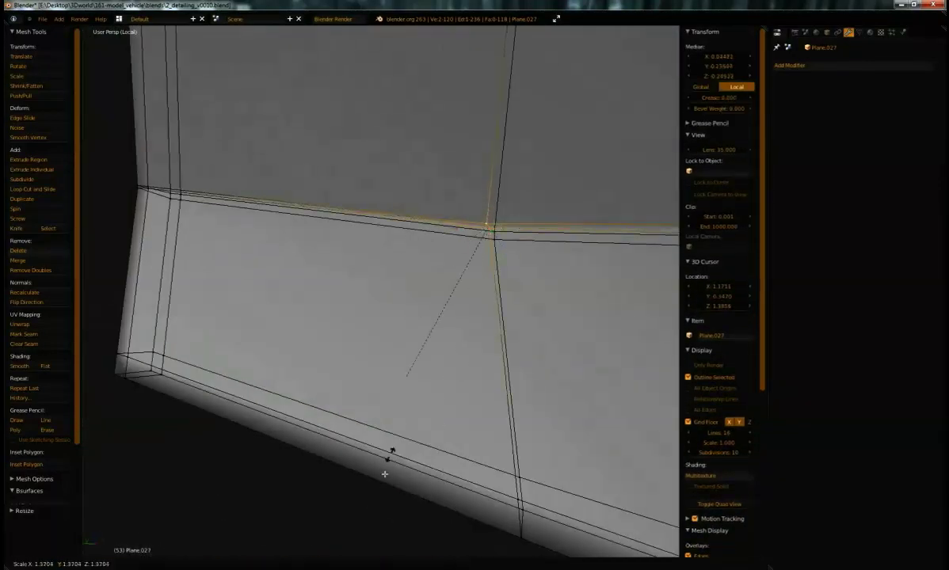
{"action": "left_click", "coordinate": [385, 473]}
Select the close vertex pair where the crease meets the panel's vertical edge, scale it, and return to Sculpt Mode.
{"action": "middle_click_drag", "start_coordinate": [307, 333], "coordinate": [397, 336], "text": "shift"}
{"action": "middle_click_drag", "start_coordinate": [356, 302], "coordinate": [322, 250]}
{"action": "right_click", "coordinate": [198, 183]}
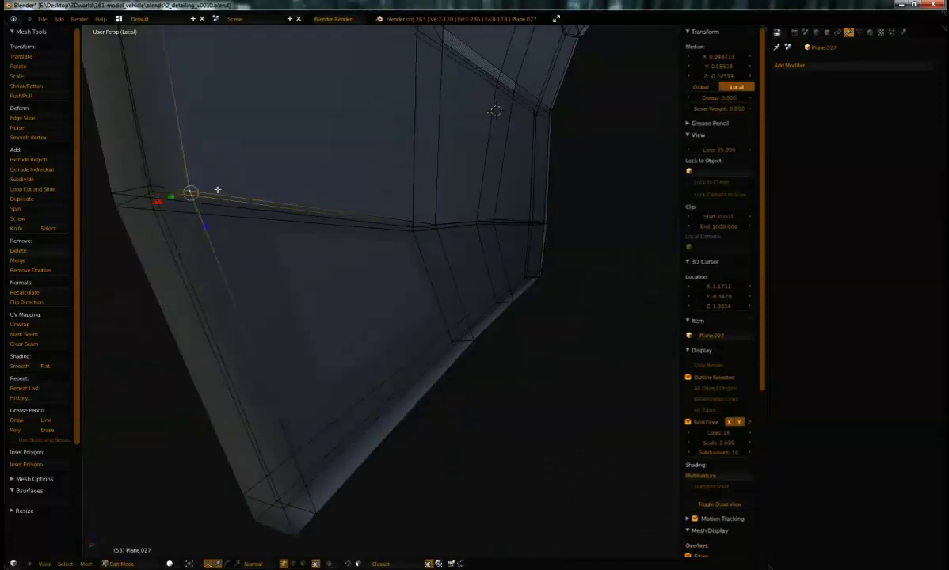
{"action": "right_click", "coordinate": [199, 180], "text": "shift"}
{"action": "key", "text": "s"}
{"action": "left_click", "coordinate": [328, 317]}
{"action": "key", "text": "Tab"}
Add a Multires modifier to the panel and subdivide it to sculpt level 2.
{"action": "mouse_move", "coordinate": [440, 381]}
{"action": "middle_mouse_down"}
{"action": "mouse_move", "coordinate": [490, 278]}
{"action": "mouse_move", "coordinate": [426, 327]}
{"action": "mouse_move", "coordinate": [402, 252]}
{"action": "mouse_move", "coordinate": [496, 265]}
{"action": "mouse_move", "coordinate": [340, 292]}
{"action": "middle_mouse_up"}
{"action": "scroll", "coordinate": [341, 292], "scroll_direction": "down", "scroll_amount": 5}
{"action": "left_click", "coordinate": [886, 66]}
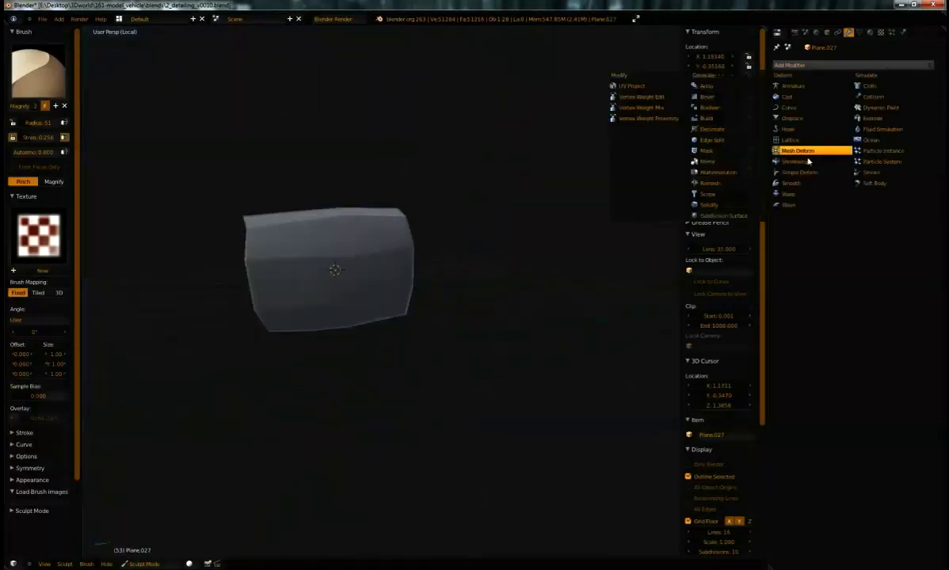
{"action": "left_click", "coordinate": [738, 173]}
{"action": "left_click", "coordinate": [908, 122]}
Set the Pinch brush radius to 83 and pinch along the outer face's creases and the panel's side edge.
{"action": "middle_click_drag", "start_coordinate": [371, 208], "coordinate": [441, 229]}
{"action": "scroll", "coordinate": [432, 236], "scroll_direction": "up", "scroll_amount": 5}
{"action": "scroll", "coordinate": [359, 255], "scroll_direction": "down", "scroll_amount": 1}
{"action": "middle_click_drag", "start_coordinate": [359, 255], "coordinate": [305, 216]}
{"action": "key", "text": "f"}
{"action": "left_click", "coordinate": [233, 186]}
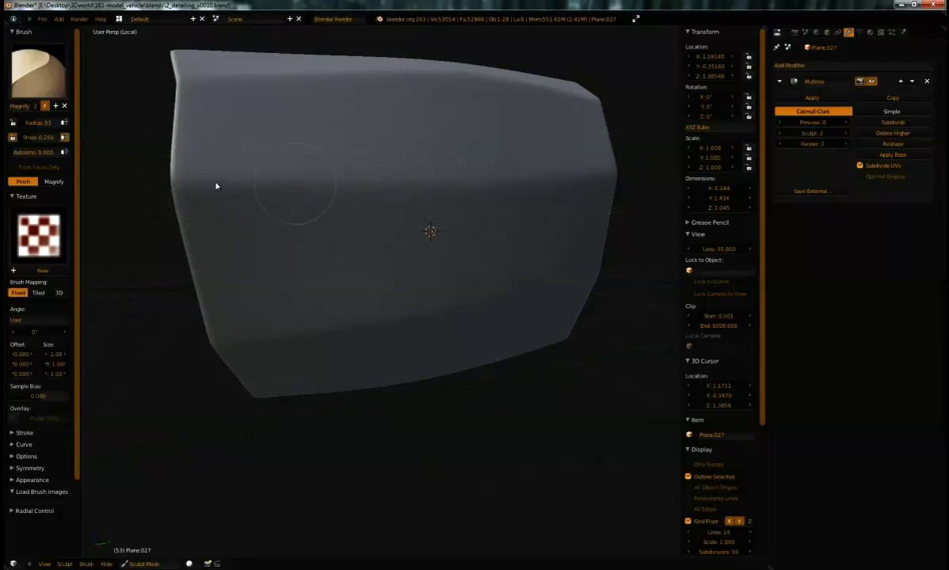
{"action": "mouse_move", "coordinate": [449, 188]}
{"action": "middle_mouse_down"}
{"action": "mouse_move", "coordinate": [371, 205]}
{"action": "mouse_move", "coordinate": [367, 224]}
{"action": "mouse_move", "coordinate": [369, 214]}
{"action": "mouse_move", "coordinate": [386, 221]}
{"action": "middle_mouse_up"}
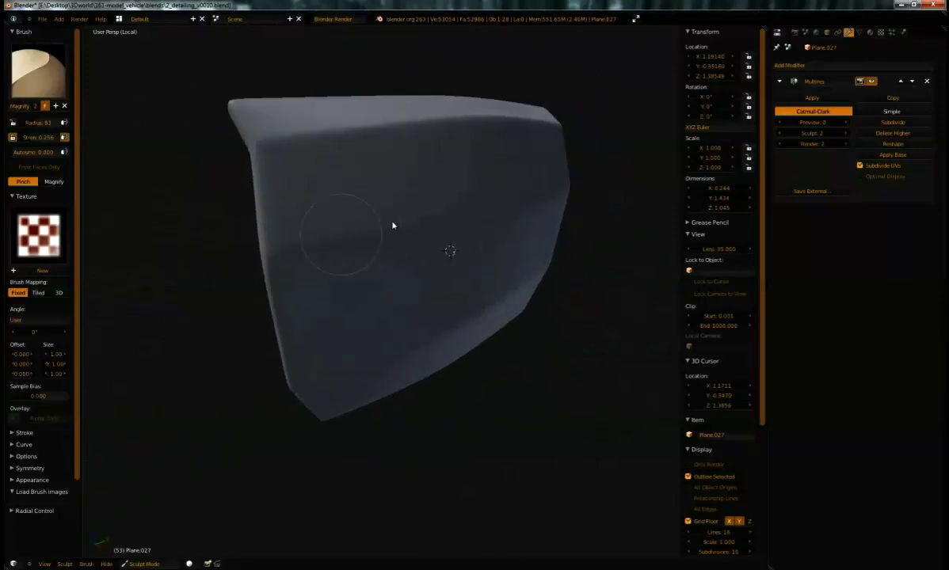
{"action": "middle_click_drag", "start_coordinate": [570, 204], "coordinate": [594, 211]}
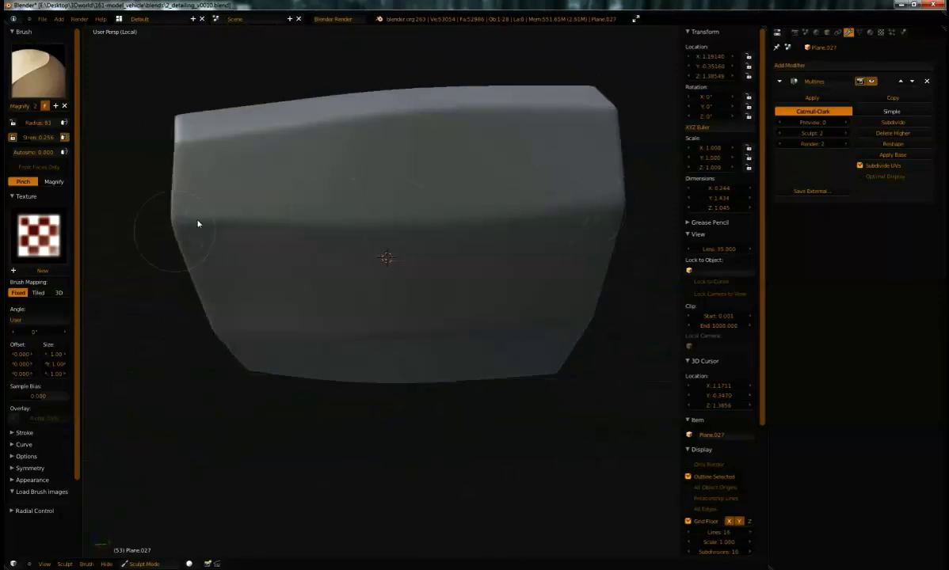
{"action": "mouse_move", "coordinate": [407, 212]}
{"action": "middle_mouse_down"}
{"action": "mouse_move", "coordinate": [459, 218]}
{"action": "mouse_move", "coordinate": [481, 233]}
{"action": "mouse_move", "coordinate": [456, 235]}
{"action": "middle_mouse_up"}
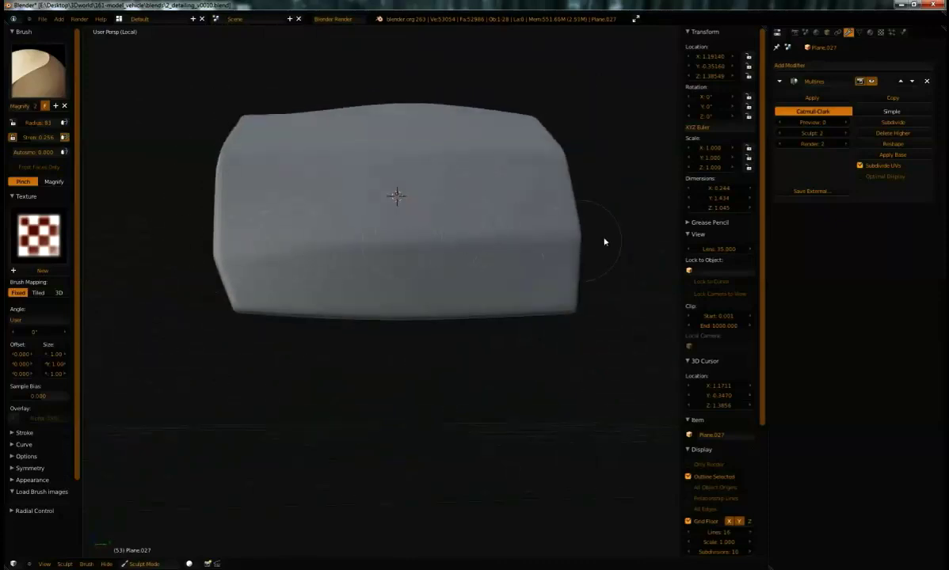
{"action": "middle_click_drag", "start_coordinate": [292, 243], "coordinate": [373, 290]}
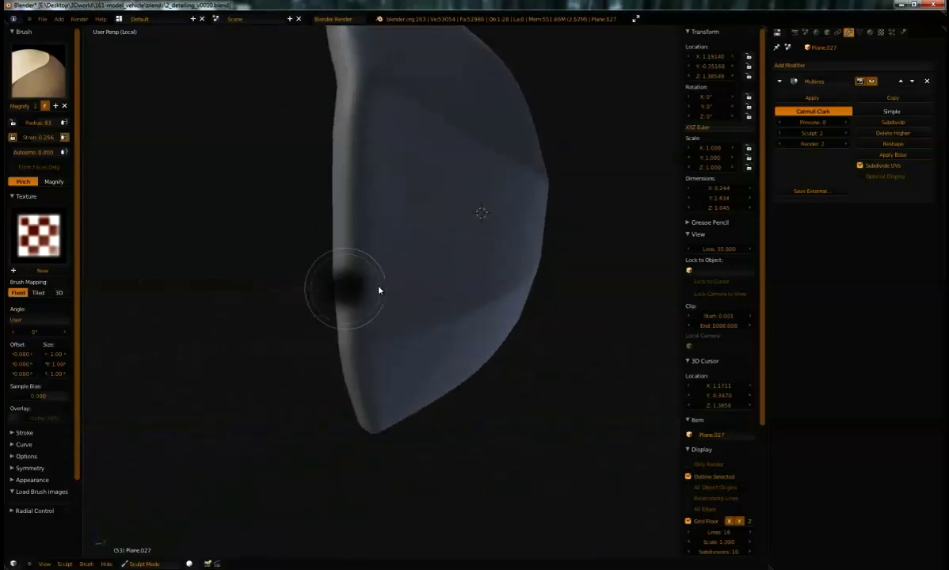
Set the Pinch brush strength to 0.659 and radius to 55, and sharpen the panel's side edge from the lower corner upward.
{"action": "left_click", "coordinate": [67, 138]}
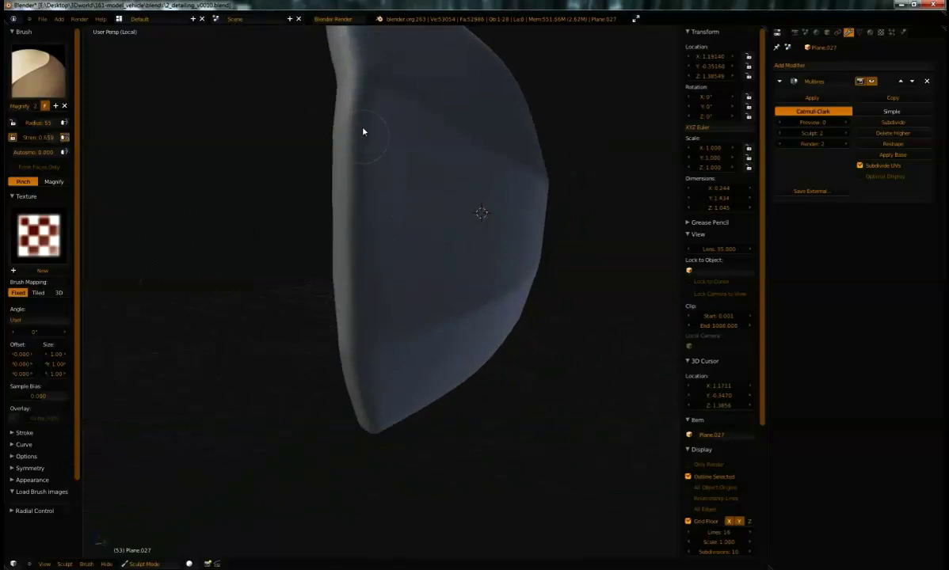
{"action": "mouse_move", "coordinate": [370, 343]}
{"action": "middle_mouse_down"}
{"action": "mouse_move", "coordinate": [358, 345]}
{"action": "mouse_move", "coordinate": [326, 316]}
{"action": "mouse_move", "coordinate": [341, 227]}
{"action": "mouse_move", "coordinate": [390, 392]}
{"action": "middle_mouse_up"}
{"action": "left_click_drag", "start_coordinate": [387, 408], "coordinate": [367, 282]}
{"action": "middle_click_drag", "start_coordinate": [366, 262], "coordinate": [412, 400]}
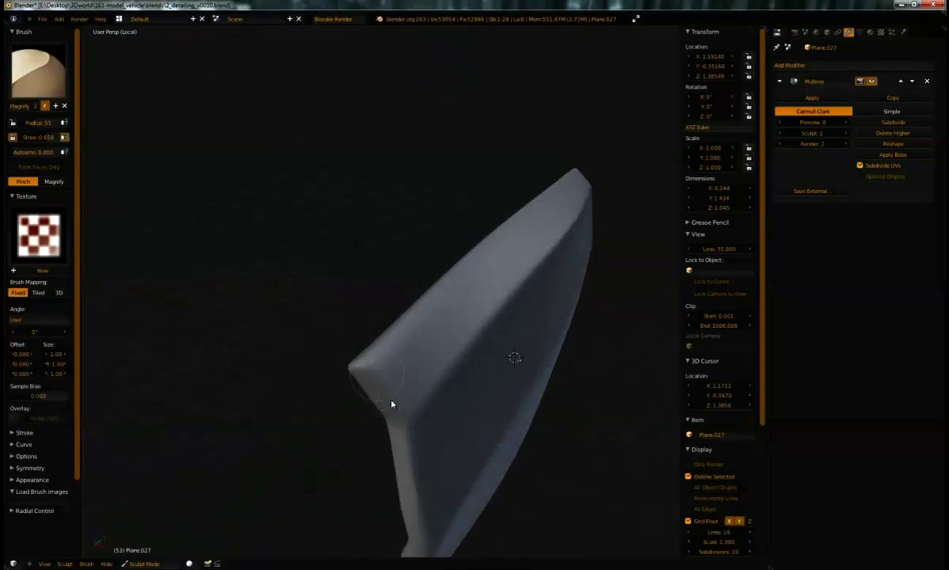
Pinch along the long edges of the panel's upper flange to sharpen its rim.
{"action": "mouse_move", "coordinate": [370, 354]}
{"action": "middle_mouse_down"}
{"action": "mouse_move", "coordinate": [405, 386]}
{"action": "mouse_move", "coordinate": [388, 319]}
{"action": "mouse_move", "coordinate": [405, 323]}
{"action": "middle_mouse_up"}
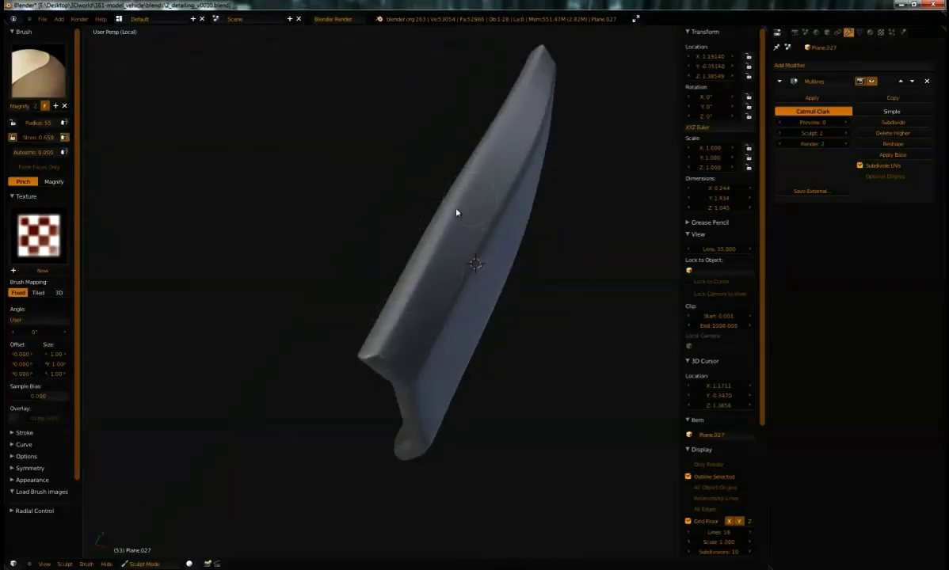
{"action": "middle_click_drag", "start_coordinate": [436, 247], "coordinate": [402, 327]}
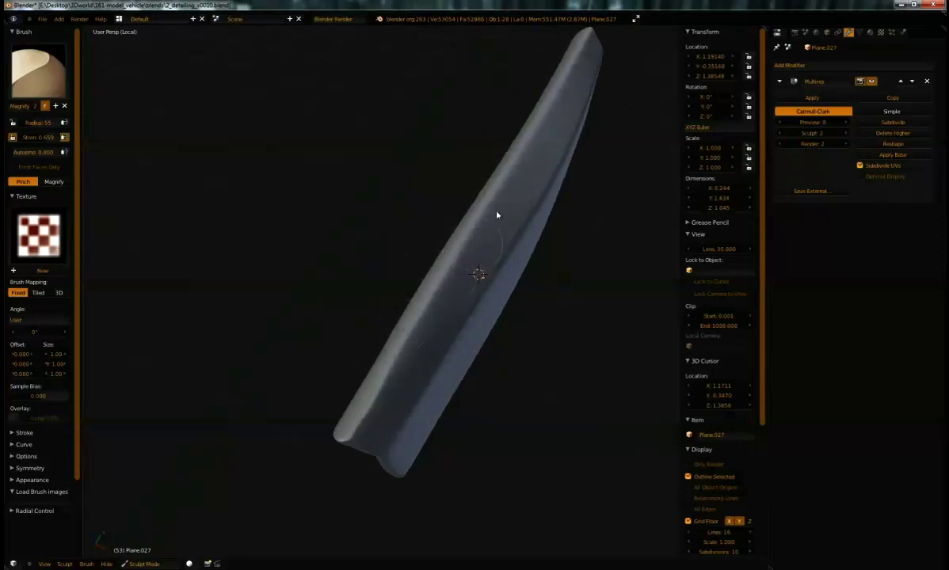
{"action": "mouse_move", "coordinate": [485, 220]}
{"action": "middle_mouse_down"}
{"action": "mouse_move", "coordinate": [485, 203]}
{"action": "mouse_move", "coordinate": [444, 278]}
{"action": "middle_mouse_up"}
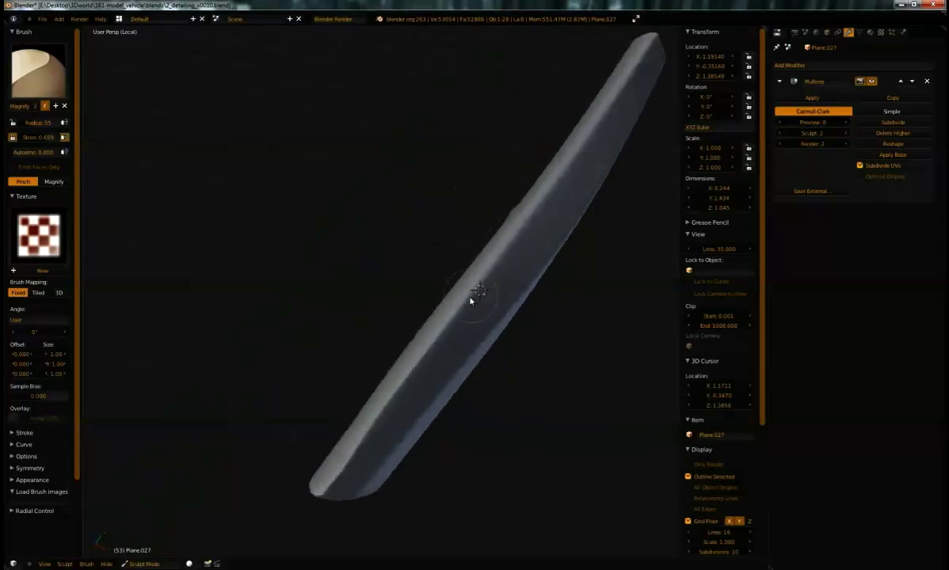
{"action": "left_click_drag", "start_coordinate": [564, 190], "coordinate": [602, 121]}
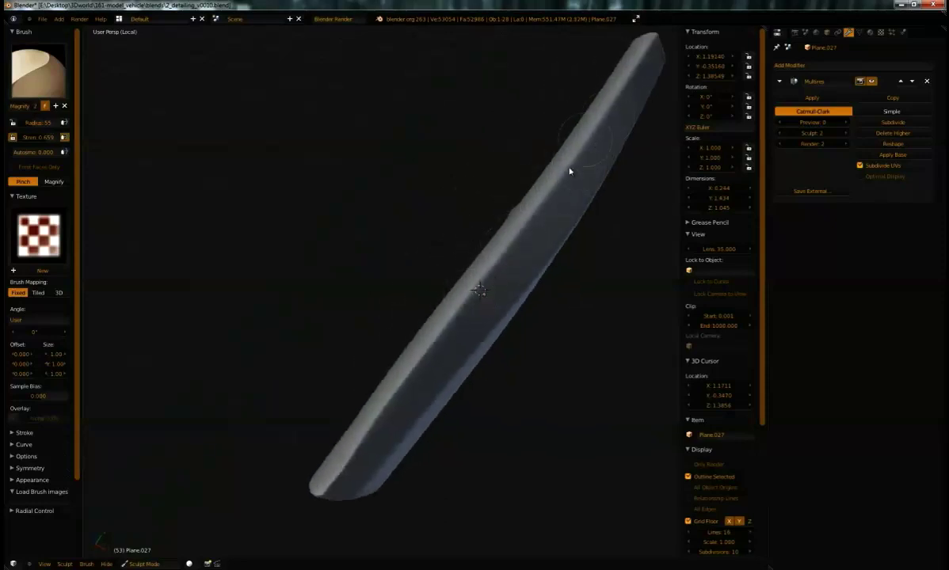
Pinch the upper corner and the side edge at the panel's opposite end.
{"action": "mouse_move", "coordinate": [663, 35]}
{"action": "middle_mouse_down"}
{"action": "mouse_move", "coordinate": [574, 131]}
{"action": "mouse_move", "coordinate": [508, 100]}
{"action": "mouse_move", "coordinate": [367, 211]}
{"action": "mouse_move", "coordinate": [387, 224]}
{"action": "mouse_move", "coordinate": [304, 141]}
{"action": "middle_mouse_up"}
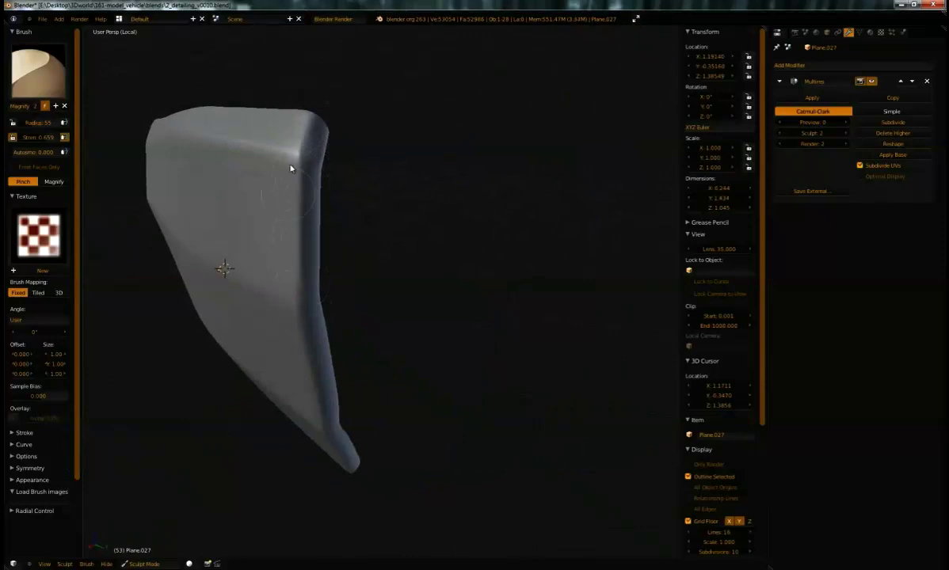
{"action": "middle_click_drag", "start_coordinate": [311, 349], "coordinate": [280, 275]}
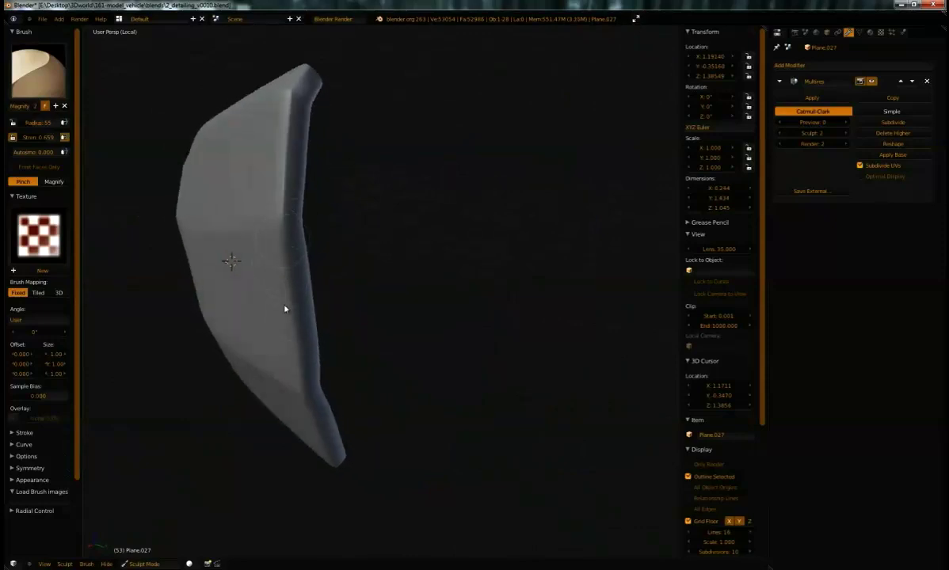
{"action": "middle_click_drag", "start_coordinate": [284, 321], "coordinate": [269, 307]}
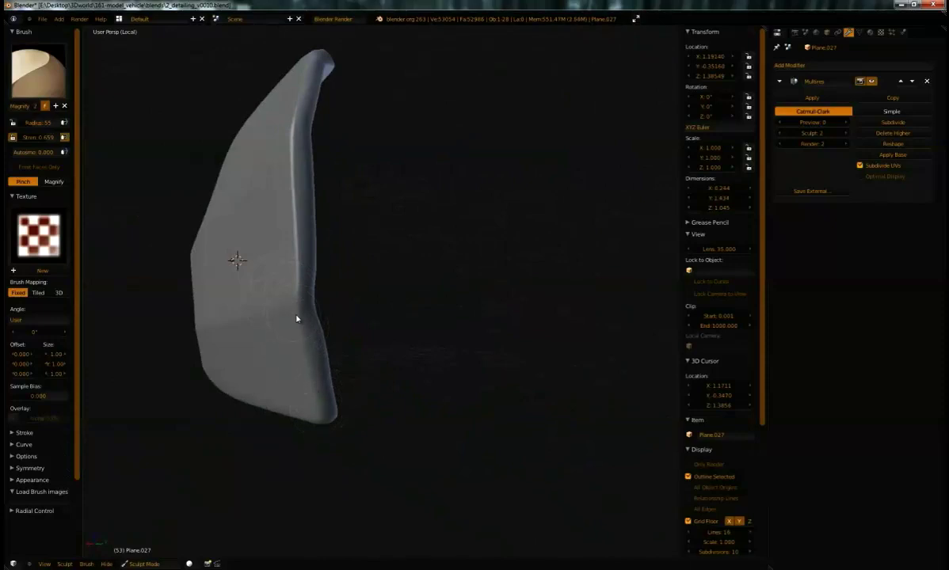
{"action": "mouse_move", "coordinate": [313, 366]}
{"action": "middle_mouse_down"}
{"action": "mouse_move", "coordinate": [254, 317]}
{"action": "mouse_move", "coordinate": [393, 243]}
{"action": "mouse_move", "coordinate": [345, 262]}
{"action": "mouse_move", "coordinate": [346, 308]}
{"action": "mouse_move", "coordinate": [322, 353]}
{"action": "middle_mouse_up"}
{"action": "left_click_drag", "start_coordinate": [317, 325], "coordinate": [296, 233]}
Pinch the side rim of the panel's inner face up to the top corner and onto the top edge.
{"action": "middle_click_drag", "start_coordinate": [280, 123], "coordinate": [313, 270]}
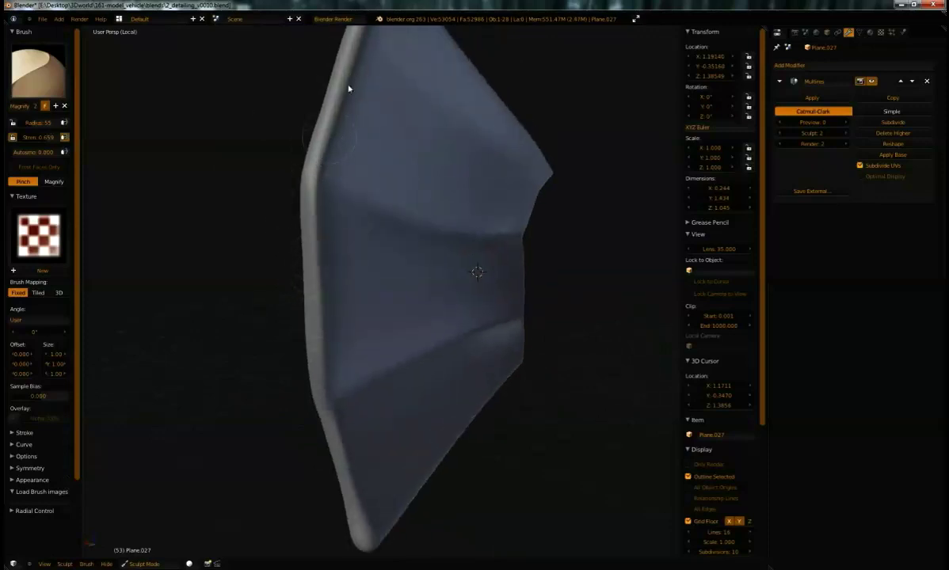
{"action": "middle_click_drag", "start_coordinate": [339, 119], "coordinate": [330, 227]}
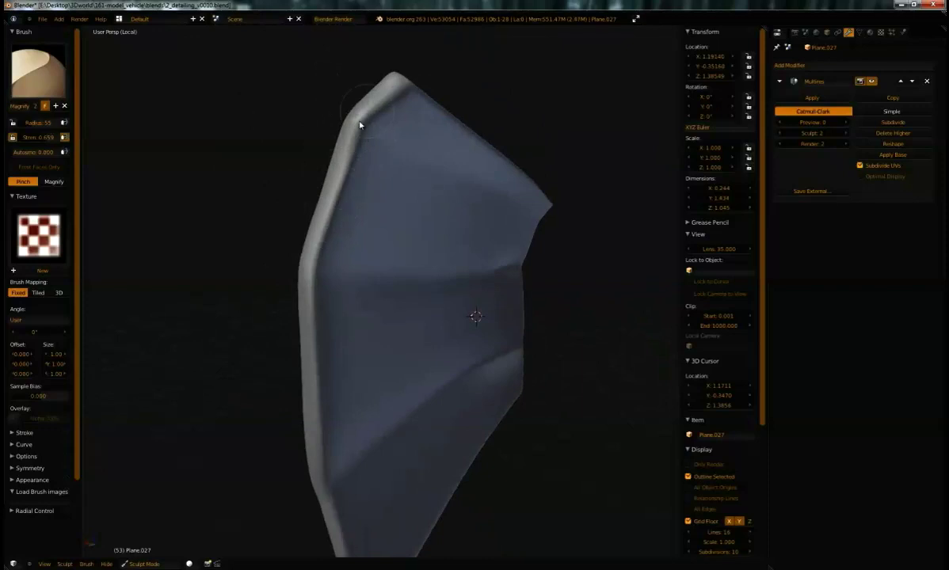
{"action": "mouse_move", "coordinate": [396, 98]}
{"action": "middle_mouse_down"}
{"action": "mouse_move", "coordinate": [402, 127]}
{"action": "mouse_move", "coordinate": [362, 158]}
{"action": "middle_mouse_up"}
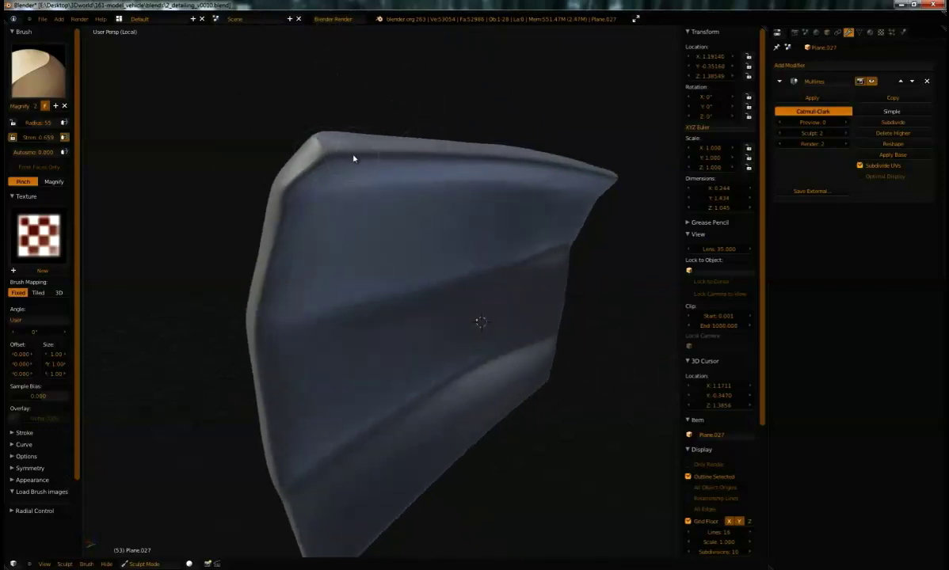
{"action": "middle_click_drag", "start_coordinate": [501, 165], "coordinate": [390, 145]}
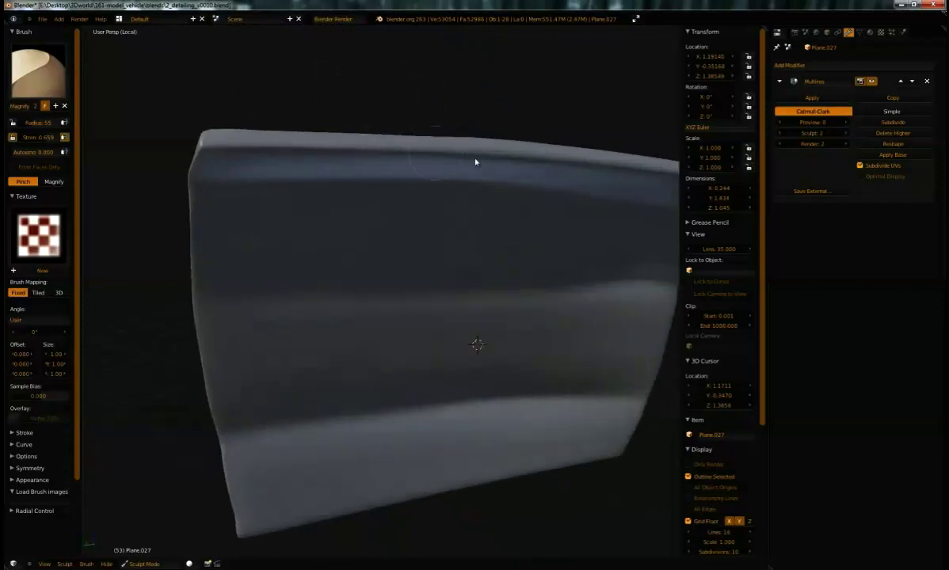
Pinch the rest of the inner face's top edge and the rim down its opposite side.
{"action": "middle_click_drag", "start_coordinate": [596, 167], "coordinate": [420, 168], "text": "shift"}
{"action": "middle_click_drag", "start_coordinate": [567, 196], "coordinate": [377, 132]}
{"action": "middle_click_drag", "start_coordinate": [314, 129], "coordinate": [408, 172]}
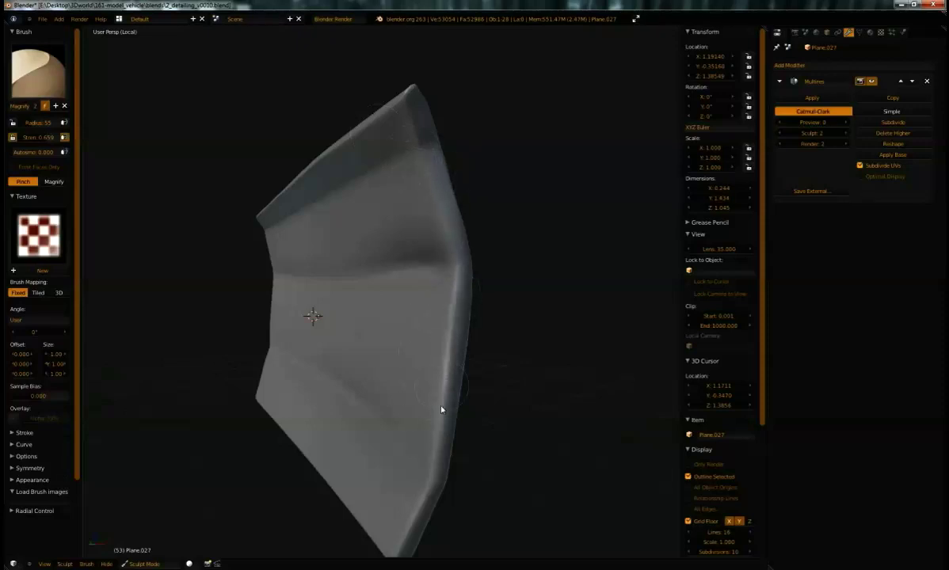
{"action": "mouse_move", "coordinate": [431, 369]}
{"action": "middle_mouse_down"}
{"action": "mouse_move", "coordinate": [463, 389]}
{"action": "mouse_move", "coordinate": [390, 317]}
{"action": "mouse_move", "coordinate": [250, 325]}
{"action": "mouse_move", "coordinate": [227, 224]}
{"action": "middle_mouse_up"}
{"action": "mouse_move", "coordinate": [228, 349]}
{"action": "middle_mouse_down"}
{"action": "mouse_move", "coordinate": [204, 318]}
{"action": "mouse_move", "coordinate": [360, 237]}
{"action": "mouse_move", "coordinate": [401, 262]}
{"action": "mouse_move", "coordinate": [256, 207]}
{"action": "middle_mouse_up"}
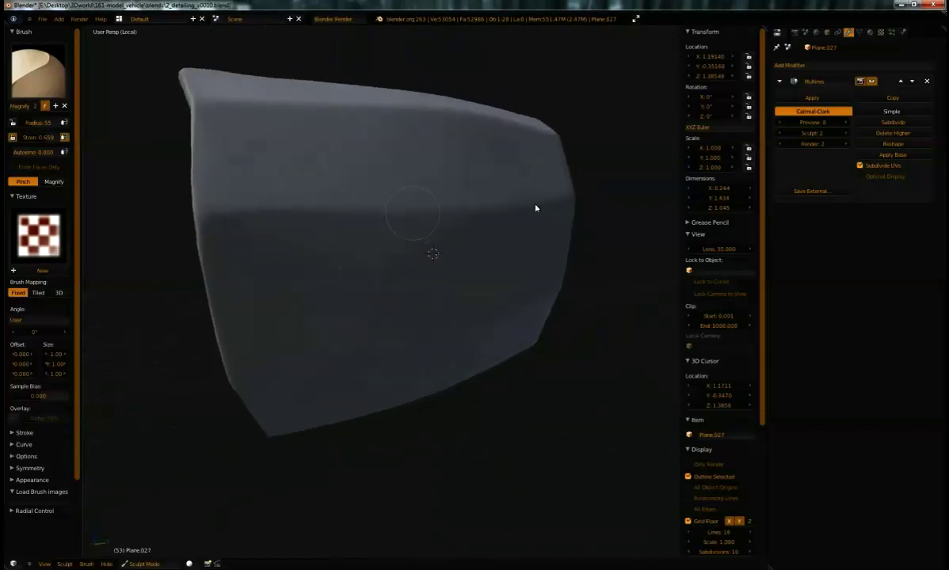
Pinch the outer face's middle crease and the upper crease below the flange along the panel's length.
{"action": "mouse_move", "coordinate": [406, 197]}
{"action": "middle_mouse_down"}
{"action": "mouse_move", "coordinate": [399, 239]}
{"action": "mouse_move", "coordinate": [377, 244]}
{"action": "mouse_move", "coordinate": [453, 240]}
{"action": "middle_mouse_up"}
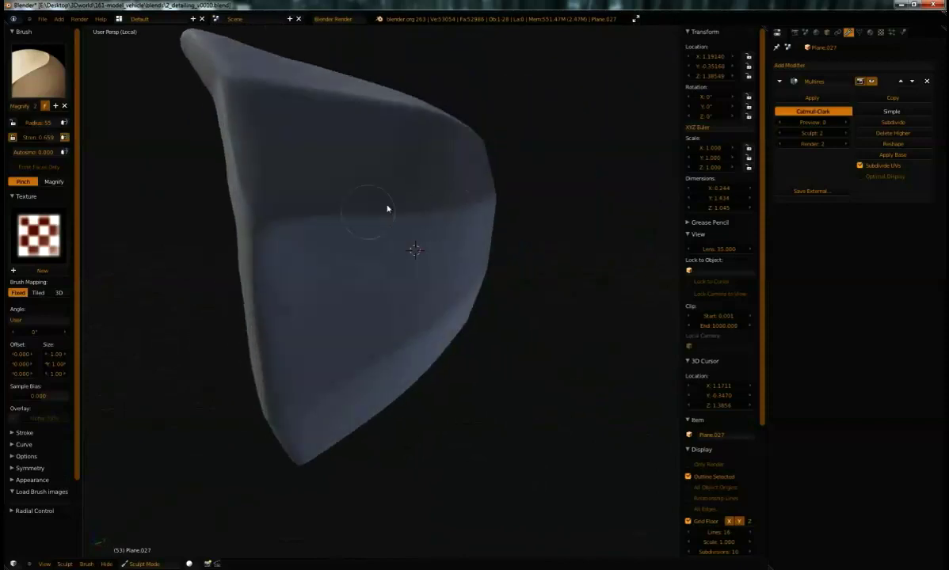
{"action": "middle_click_drag", "start_coordinate": [379, 217], "coordinate": [410, 230]}
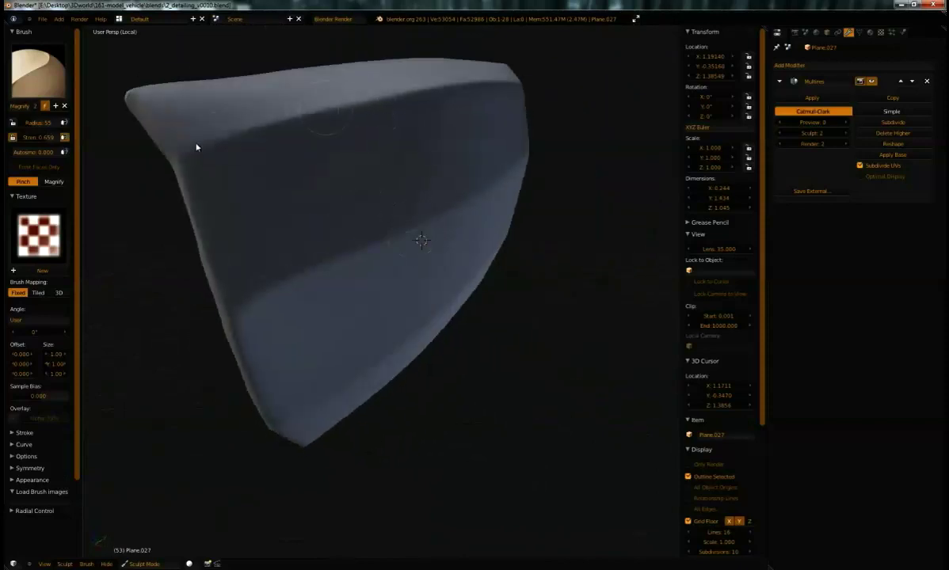
{"action": "mouse_move", "coordinate": [354, 108]}
{"action": "middle_mouse_down"}
{"action": "mouse_move", "coordinate": [429, 142]}
{"action": "mouse_move", "coordinate": [429, 103]}
{"action": "middle_mouse_up"}
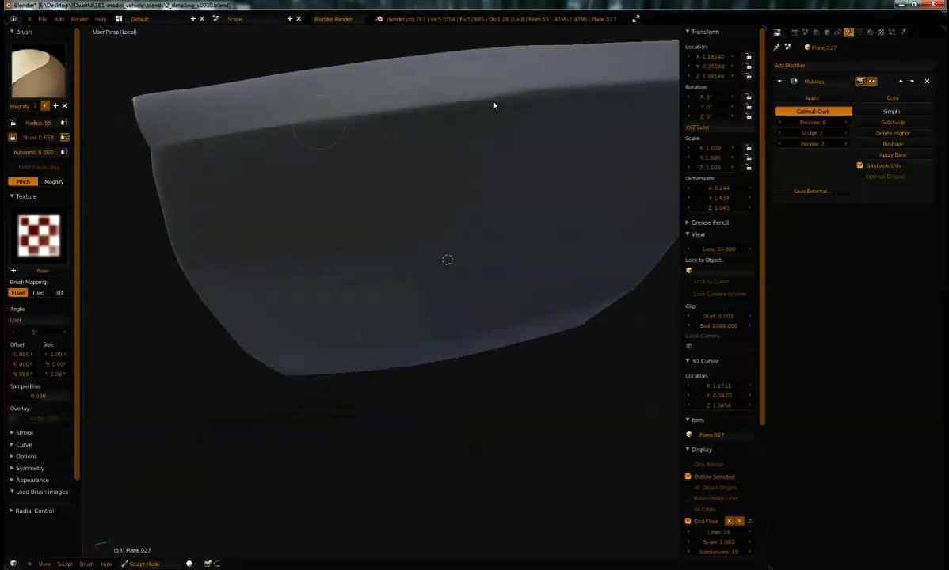
{"action": "middle_click_drag", "start_coordinate": [590, 92], "coordinate": [296, 127]}
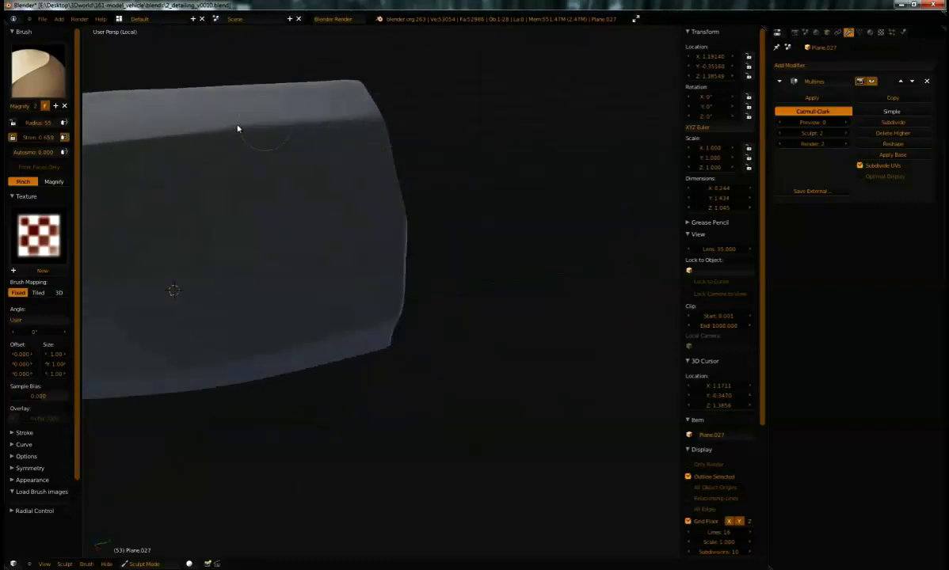
{"action": "mouse_move", "coordinate": [398, 120]}
{"action": "middle_mouse_down"}
{"action": "mouse_move", "coordinate": [335, 123]}
{"action": "mouse_move", "coordinate": [274, 172]}
{"action": "mouse_move", "coordinate": [386, 191]}
{"action": "middle_mouse_up"}
{"action": "mouse_move", "coordinate": [296, 218]}
{"action": "middle_mouse_down"}
{"action": "mouse_move", "coordinate": [468, 178]}
{"action": "mouse_move", "coordinate": [328, 267]}
{"action": "mouse_move", "coordinate": [502, 197]}
{"action": "mouse_move", "coordinate": [343, 269]}
{"action": "mouse_move", "coordinate": [365, 263]}
{"action": "mouse_move", "coordinate": [397, 276]}
{"action": "middle_mouse_up"}
Set the Pinch brush radius to 200 and pinch the outer face's middle crease from the end of the panel inward.
{"action": "scroll", "coordinate": [431, 202], "scroll_direction": "up", "scroll_amount": 5}
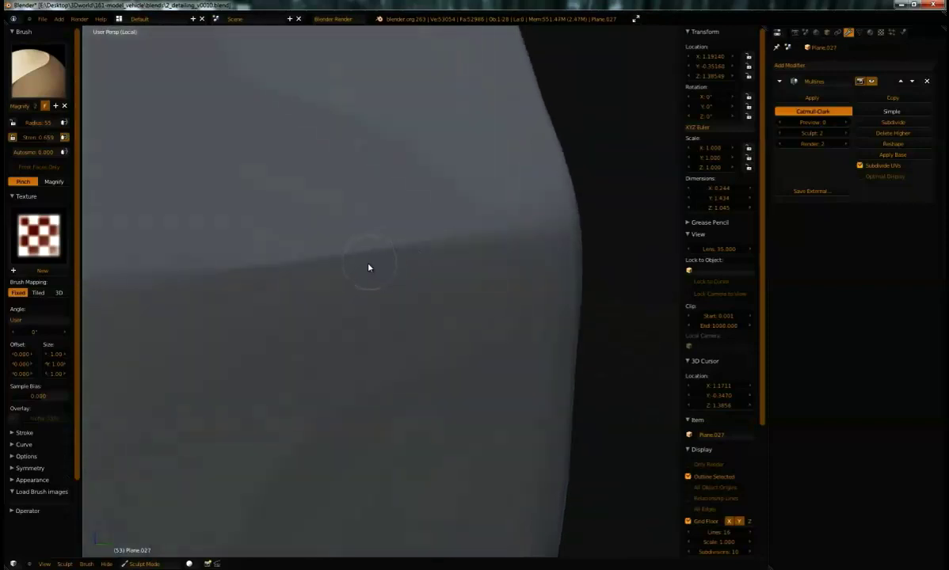
{"action": "key", "text": "f"}
{"action": "left_click", "coordinate": [348, 245]}
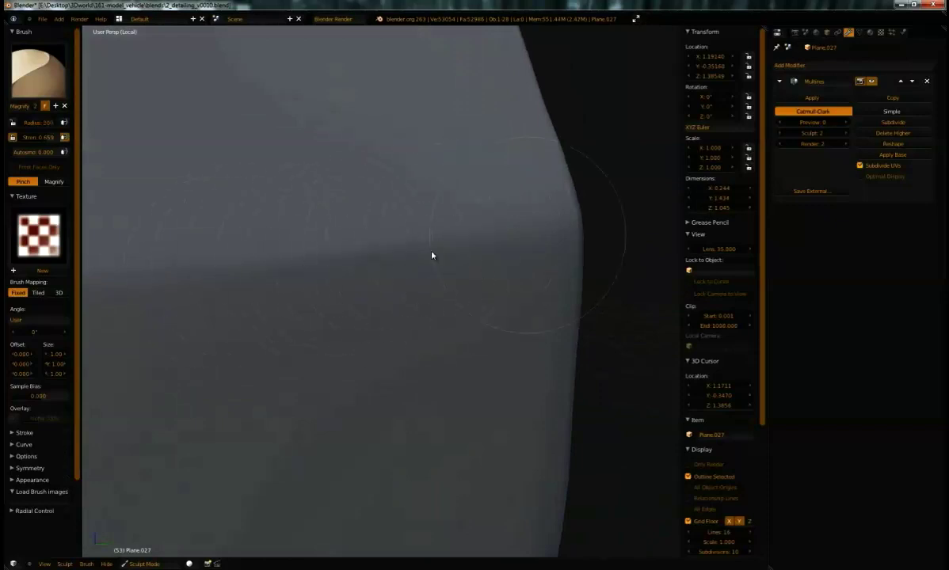
{"action": "mouse_move", "coordinate": [482, 258]}
{"action": "middle_mouse_down"}
{"action": "mouse_move", "coordinate": [386, 270]}
{"action": "mouse_move", "coordinate": [500, 265]}
{"action": "mouse_move", "coordinate": [469, 254]}
{"action": "middle_mouse_up"}
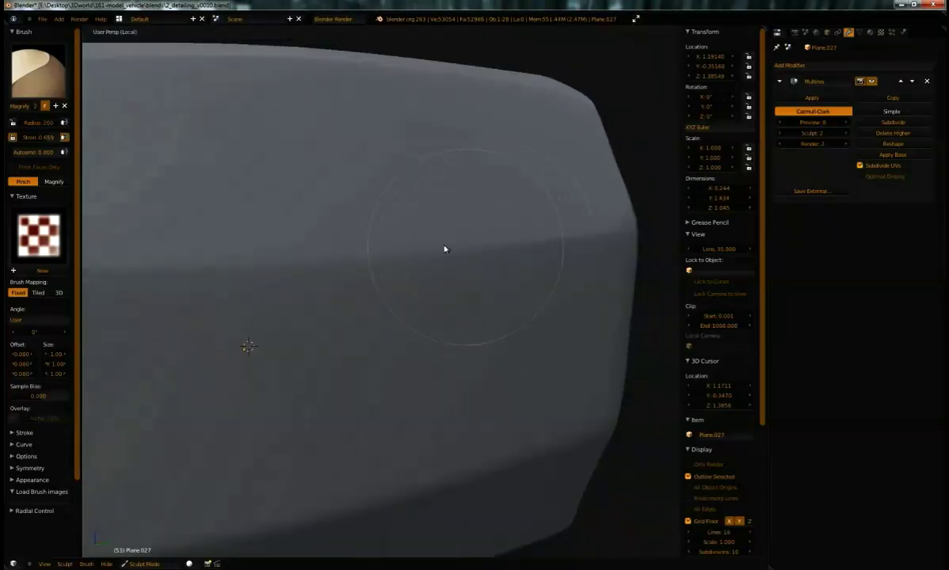
{"action": "middle_click_drag", "start_coordinate": [377, 253], "coordinate": [440, 233]}
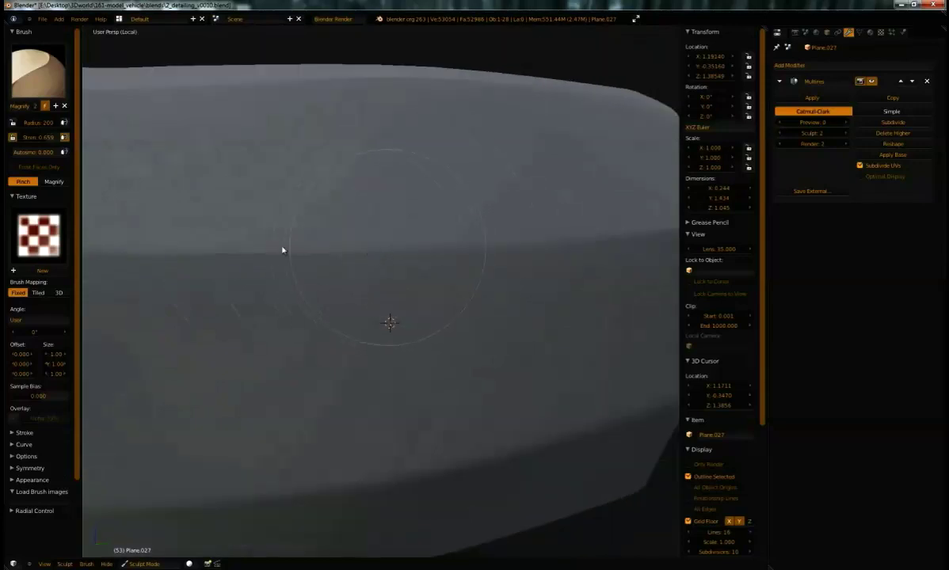
Set the Pinch brush radius to 99 and pinch the remaining stretch of the outer face's middle crease.
{"action": "scroll", "coordinate": [222, 276], "scroll_direction": "down", "scroll_amount": 3}
{"action": "key", "text": "f"}
{"action": "left_click", "coordinate": [238, 269]}
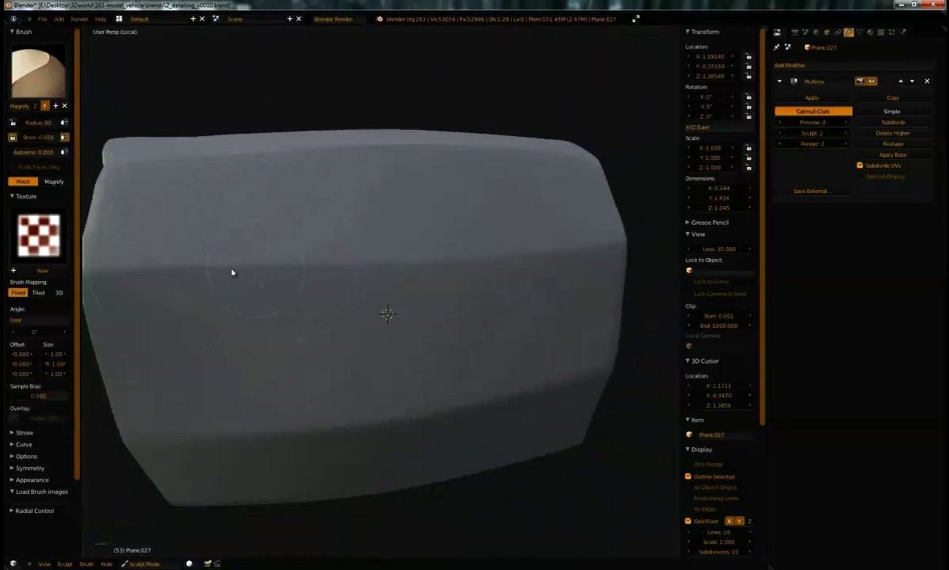
{"action": "mouse_move", "coordinate": [244, 310]}
{"action": "middle_mouse_down"}
{"action": "mouse_move", "coordinate": [286, 260]}
{"action": "mouse_move", "coordinate": [190, 329]}
{"action": "middle_mouse_up"}
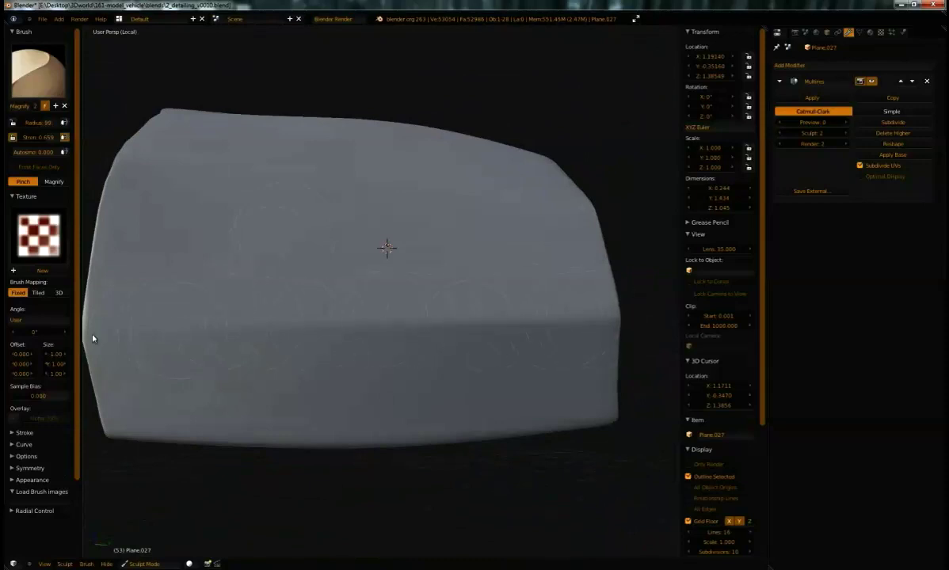
{"action": "mouse_move", "coordinate": [467, 310]}
{"action": "middle_mouse_down"}
{"action": "mouse_move", "coordinate": [345, 325]}
{"action": "mouse_move", "coordinate": [446, 371]}
{"action": "mouse_move", "coordinate": [415, 335]}
{"action": "mouse_move", "coordinate": [472, 333]}
{"action": "mouse_move", "coordinate": [449, 339]}
{"action": "mouse_move", "coordinate": [251, 299]}
{"action": "middle_mouse_up"}
{"action": "mouse_move", "coordinate": [547, 256]}
{"action": "middle_mouse_down"}
{"action": "mouse_move", "coordinate": [424, 257]}
{"action": "mouse_move", "coordinate": [564, 246]}
{"action": "middle_mouse_up"}
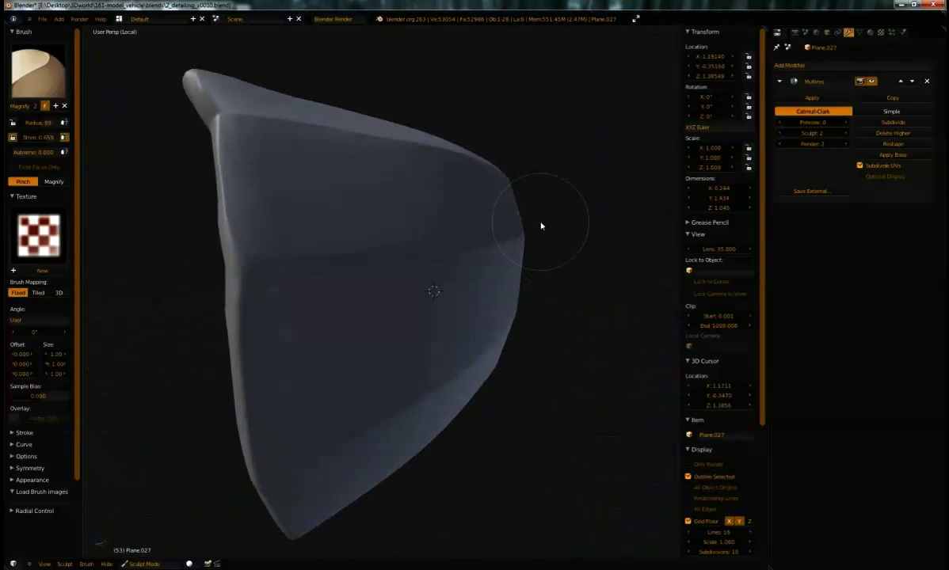
Pinch the spot where the middle crease meets the panel's side edge and check the outer face's shape.
{"action": "left_click_drag", "start_coordinate": [237, 296], "coordinate": [294, 264]}
{"action": "middle_click_drag", "start_coordinate": [267, 297], "coordinate": [265, 294]}
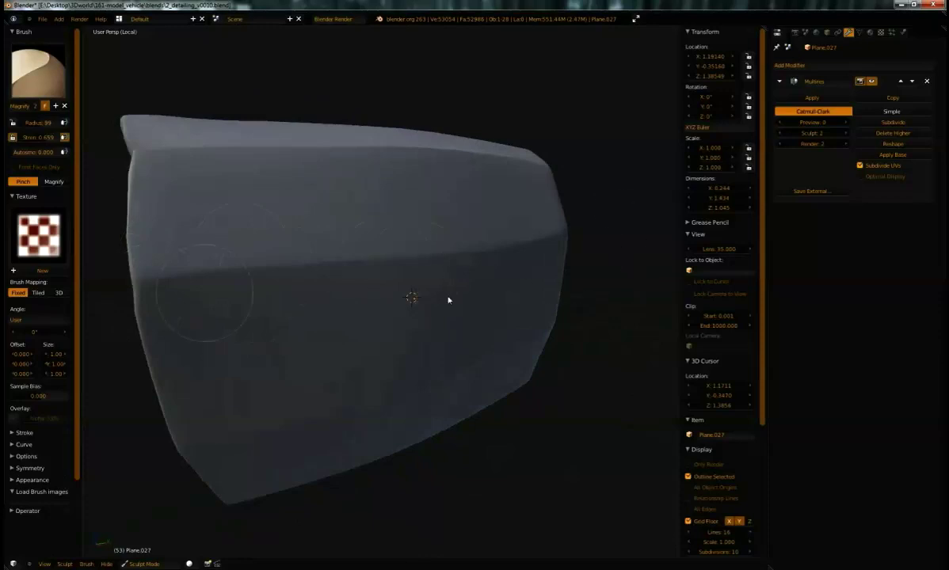
{"action": "mouse_move", "coordinate": [459, 296]}
{"action": "middle_mouse_down"}
{"action": "mouse_move", "coordinate": [471, 258]}
{"action": "mouse_move", "coordinate": [421, 248]}
{"action": "mouse_move", "coordinate": [415, 286]}
{"action": "mouse_move", "coordinate": [441, 299]}
{"action": "mouse_move", "coordinate": [289, 222]}
{"action": "middle_mouse_up"}
Switch to the Polish brush and set its radius to 17 for the middle crease near the side edge.
{"action": "left_click", "coordinate": [37, 67]}
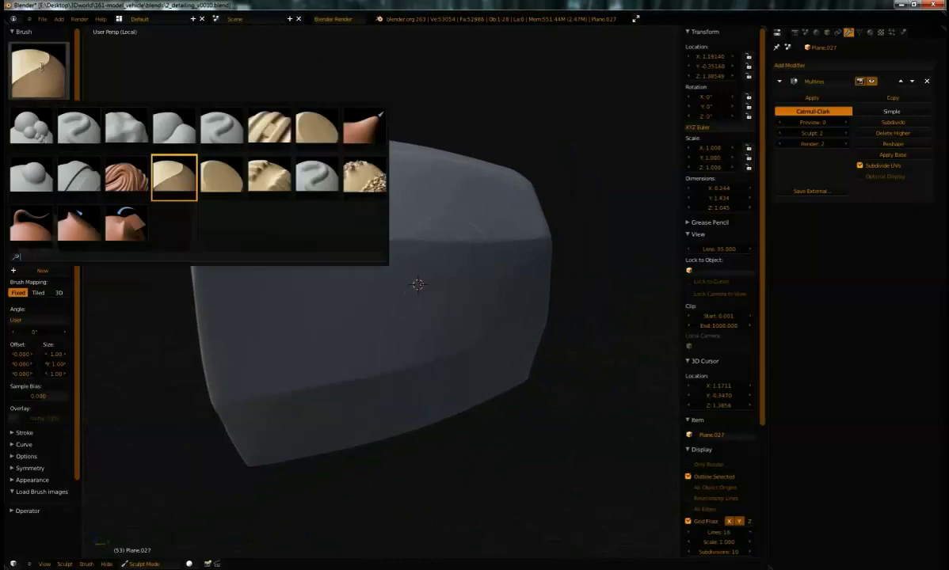
{"action": "left_click", "coordinate": [214, 171]}
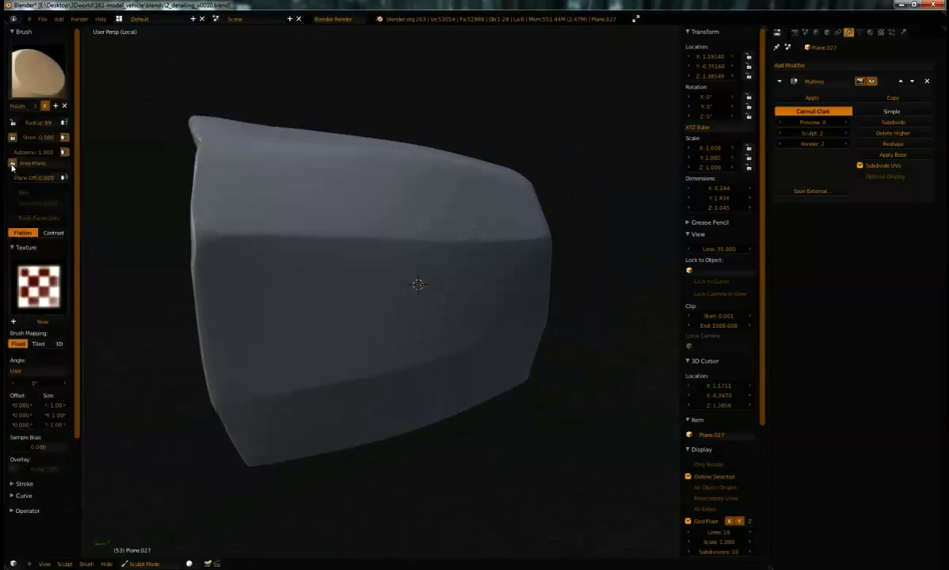
{"action": "key", "text": "f"}
{"action": "left_click", "coordinate": [212, 272]}
{"action": "mouse_move", "coordinate": [211, 272]}
{"action": "middle_mouse_down"}
{"action": "mouse_move", "coordinate": [247, 267]}
{"action": "mouse_move", "coordinate": [245, 279]}
{"action": "mouse_move", "coordinate": [268, 250]}
{"action": "middle_mouse_up"}
{"action": "scroll", "coordinate": [246, 279], "scroll_direction": "up", "scroll_amount": 6}
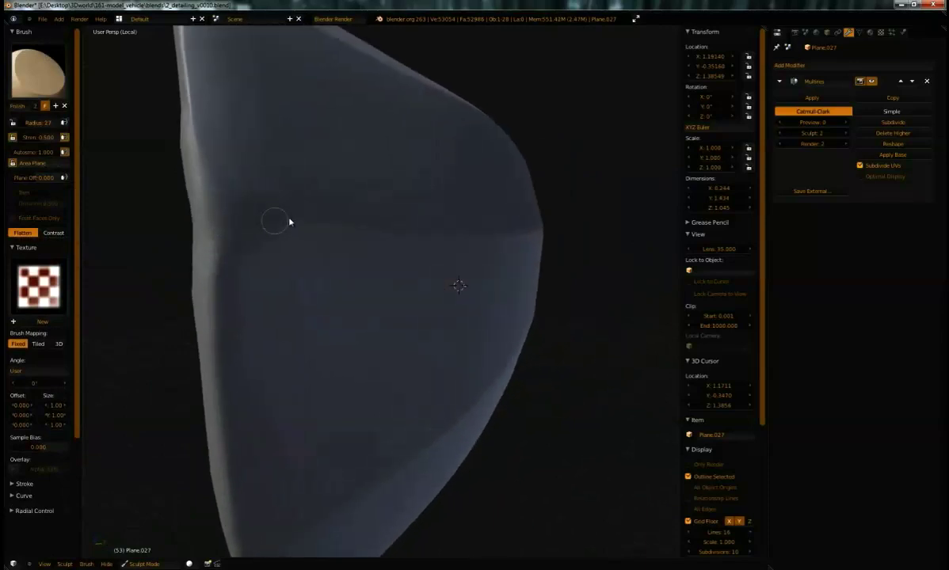
Set the Polish brush radius to 79 and inspect the outer face's lower crease and the panel's side edge.
{"action": "mouse_move", "coordinate": [223, 216]}
{"action": "middle_mouse_down"}
{"action": "mouse_move", "coordinate": [259, 216]}
{"action": "mouse_move", "coordinate": [229, 212]}
{"action": "mouse_move", "coordinate": [339, 193]}
{"action": "mouse_move", "coordinate": [309, 182]}
{"action": "mouse_move", "coordinate": [318, 172]}
{"action": "mouse_move", "coordinate": [323, 252]}
{"action": "mouse_move", "coordinate": [421, 270]}
{"action": "mouse_move", "coordinate": [333, 277]}
{"action": "mouse_move", "coordinate": [392, 277]}
{"action": "mouse_move", "coordinate": [409, 275]}
{"action": "mouse_move", "coordinate": [473, 212]}
{"action": "mouse_move", "coordinate": [491, 242]}
{"action": "mouse_move", "coordinate": [437, 258]}
{"action": "mouse_move", "coordinate": [438, 333]}
{"action": "mouse_move", "coordinate": [451, 290]}
{"action": "mouse_move", "coordinate": [419, 301]}
{"action": "middle_mouse_up"}
{"action": "key", "text": "f"}
{"action": "left_click", "coordinate": [411, 297]}
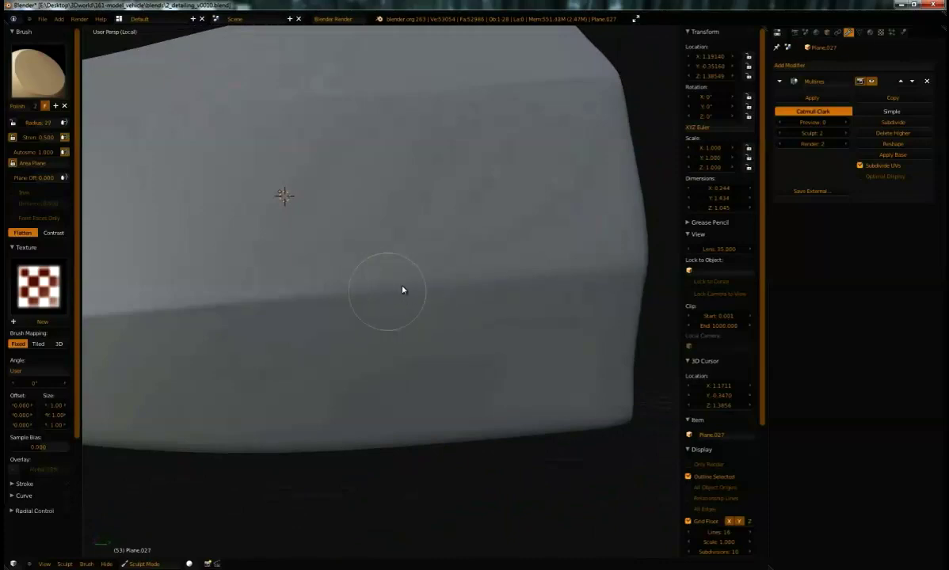
{"action": "mouse_move", "coordinate": [492, 273]}
{"action": "middle_mouse_down"}
{"action": "mouse_move", "coordinate": [519, 277]}
{"action": "mouse_move", "coordinate": [556, 248]}
{"action": "mouse_move", "coordinate": [468, 273]}
{"action": "mouse_move", "coordinate": [500, 274]}
{"action": "middle_mouse_up"}
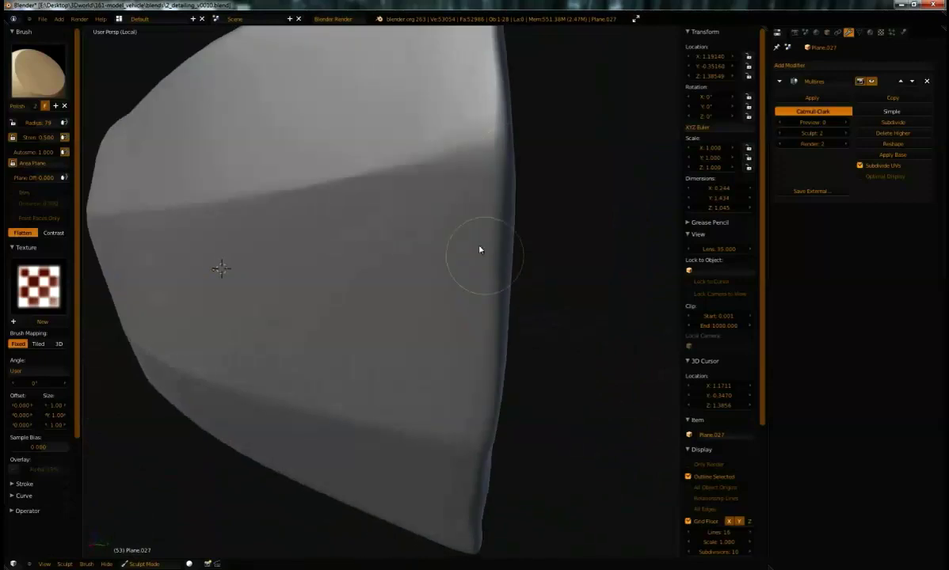
{"action": "middle_click_drag", "start_coordinate": [510, 206], "coordinate": [491, 207]}
Switch to the Scrape/Peaks brush and inspect the panel's side edge and outer face.
{"action": "left_click", "coordinate": [38, 71]}
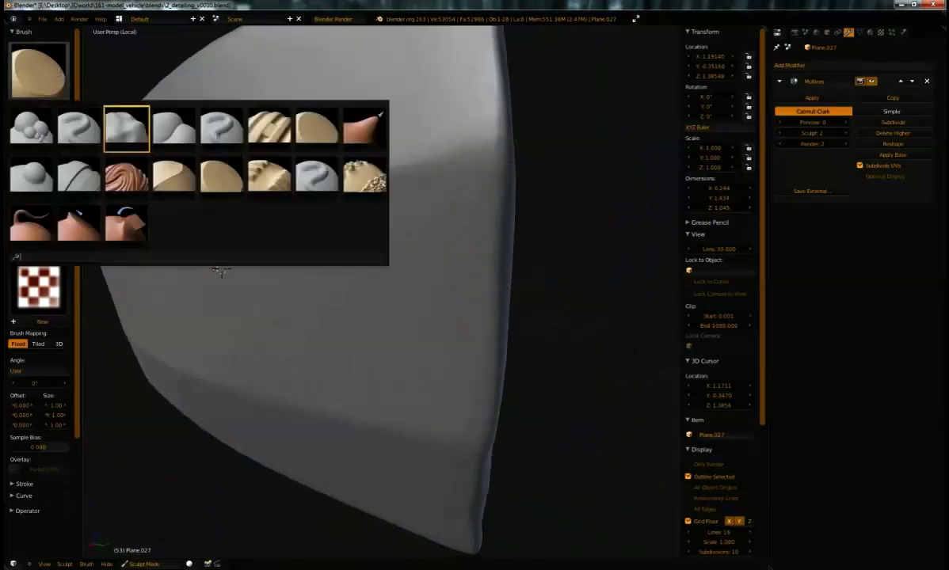
{"action": "left_click", "coordinate": [309, 127]}
{"action": "left_click", "coordinate": [28, 78]}
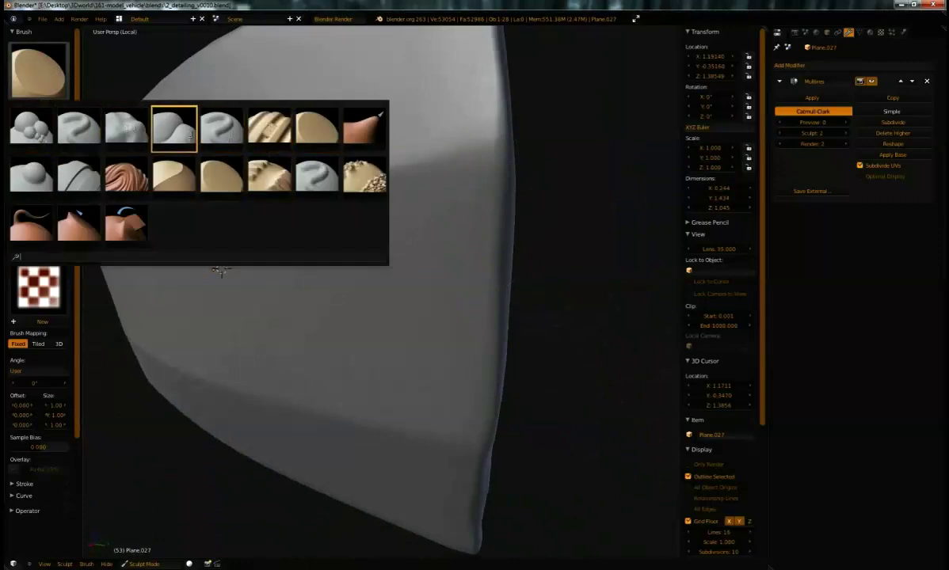
{"action": "left_click", "coordinate": [264, 170]}
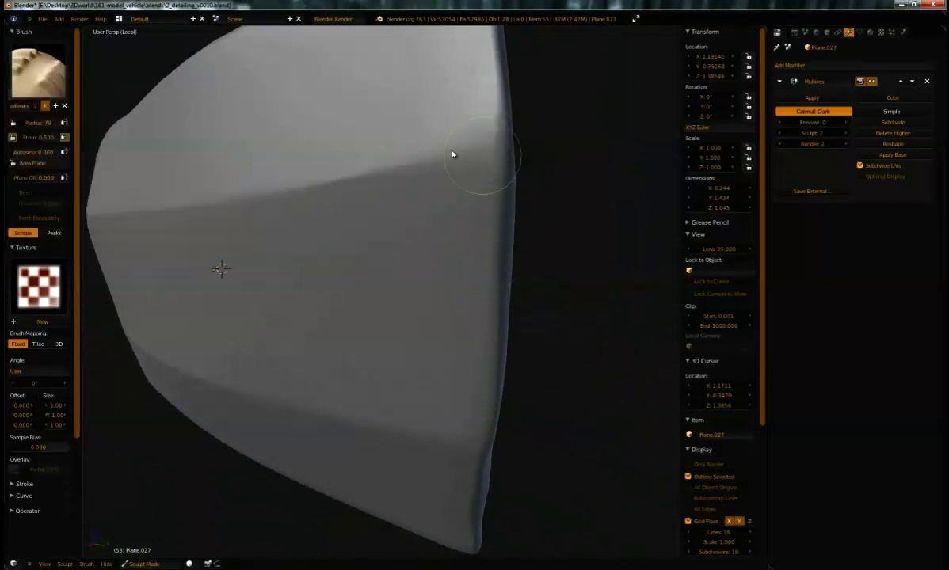
{"action": "mouse_move", "coordinate": [456, 214]}
{"action": "middle_mouse_down"}
{"action": "mouse_move", "coordinate": [479, 195]}
{"action": "mouse_move", "coordinate": [444, 186]}
{"action": "mouse_move", "coordinate": [444, 208]}
{"action": "mouse_move", "coordinate": [398, 229]}
{"action": "mouse_move", "coordinate": [379, 218]}
{"action": "mouse_move", "coordinate": [361, 247]}
{"action": "middle_mouse_up"}
{"action": "scroll", "coordinate": [479, 195], "scroll_direction": "down", "scroll_amount": 3}
{"action": "scroll", "coordinate": [445, 207], "scroll_direction": "up", "scroll_amount": 1}
Switch back to the Pinch/Magnify brush and inspect the lower crease and the panel's end profile.
{"action": "left_click", "coordinate": [38, 71]}
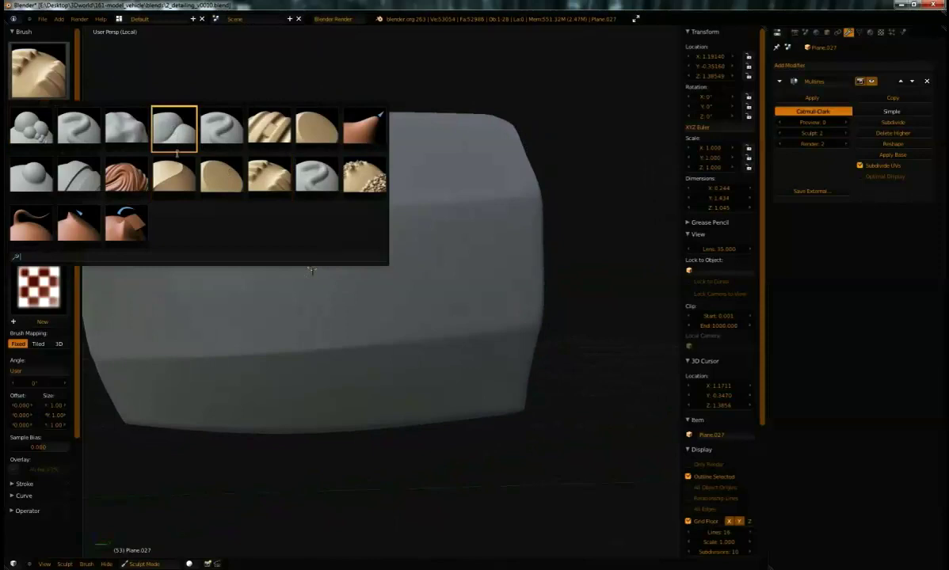
{"action": "left_click", "coordinate": [175, 174]}
{"action": "mouse_move", "coordinate": [436, 172]}
{"action": "middle_mouse_down"}
{"action": "mouse_move", "coordinate": [438, 186]}
{"action": "mouse_move", "coordinate": [413, 209]}
{"action": "mouse_move", "coordinate": [507, 195]}
{"action": "mouse_move", "coordinate": [453, 212]}
{"action": "mouse_move", "coordinate": [424, 191]}
{"action": "mouse_move", "coordinate": [355, 221]}
{"action": "mouse_move", "coordinate": [357, 153]}
{"action": "middle_mouse_up"}
{"action": "middle_click_drag", "start_coordinate": [343, 309], "coordinate": [353, 269]}
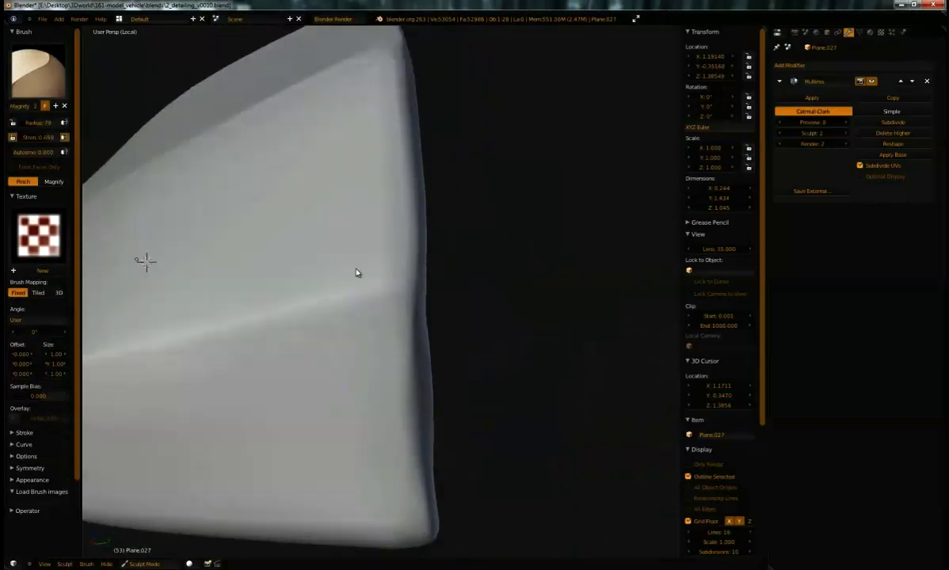
{"action": "middle_click_drag", "start_coordinate": [402, 417], "coordinate": [478, 424]}
{"action": "mouse_move", "coordinate": [424, 363]}
{"action": "middle_mouse_down", "text": "shift"}
{"action": "mouse_move", "coordinate": [389, 324]}
{"action": "mouse_move", "coordinate": [394, 294]}
{"action": "mouse_move", "coordinate": [345, 317]}
{"action": "middle_mouse_up", "text": "shift"}
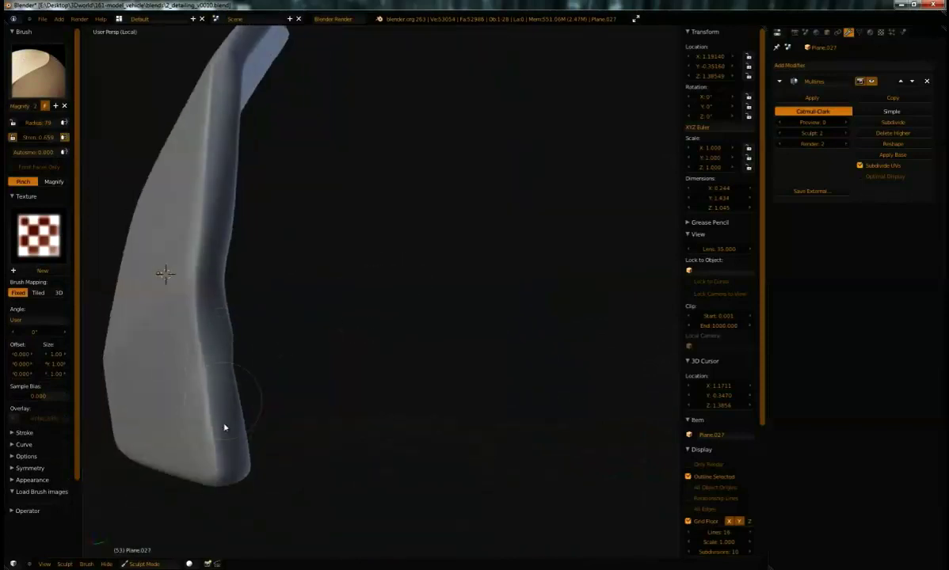
{"action": "middle_click_drag", "start_coordinate": [225, 450], "coordinate": [110, 151]}
Try to soften the panel's side edge below the flange with the Smooth brush, and undo the stroke.
{"action": "left_click", "coordinate": [33, 89]}
{"action": "left_click", "coordinate": [342, 166]}
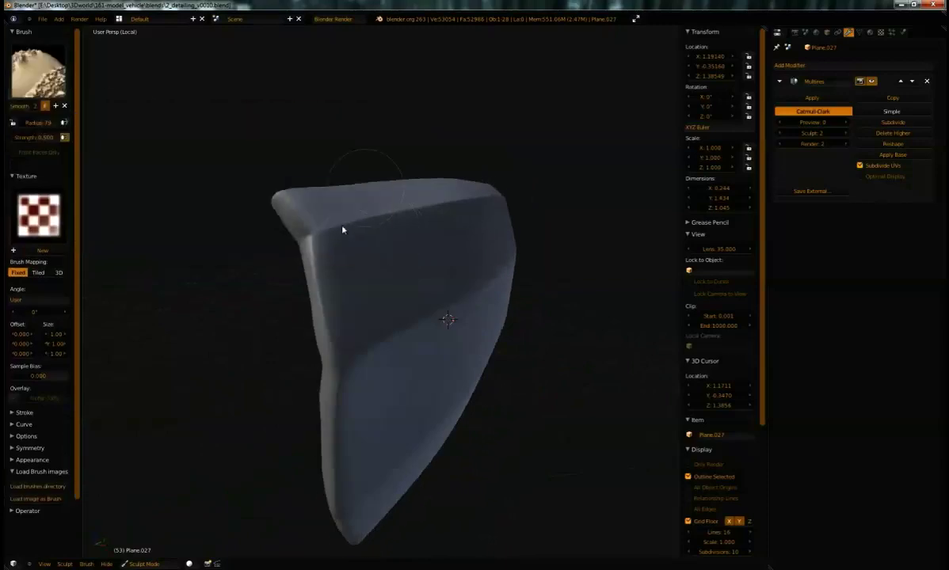
{"action": "scroll", "coordinate": [338, 245], "scroll_direction": "up", "scroll_amount": 2}
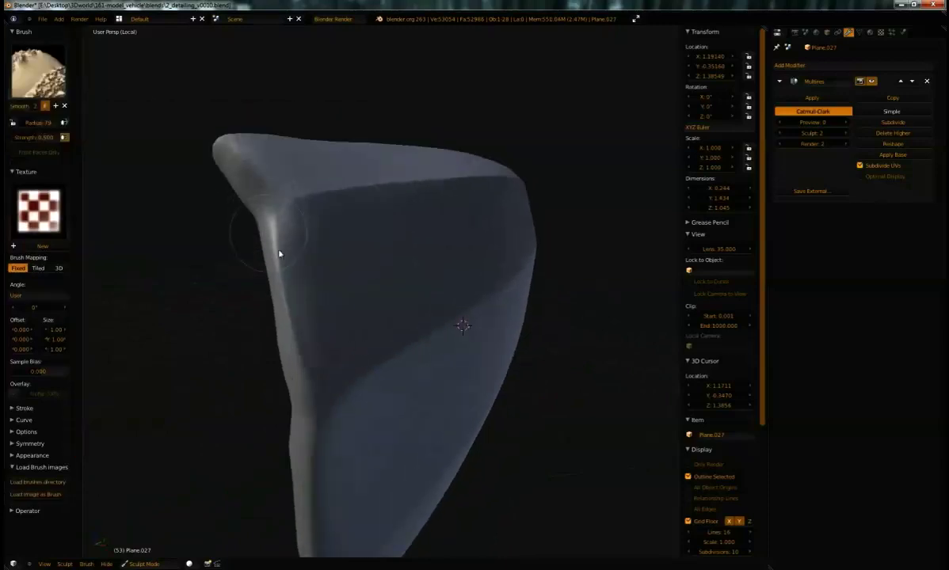
{"action": "left_click_drag", "start_coordinate": [272, 239], "coordinate": [305, 387]}
{"action": "middle_click_drag", "start_coordinate": [254, 320], "coordinate": [247, 289]}
{"action": "key", "text": "ctrl+z"}
Try pulling the panel's upper side edge outward with the Grab brush, and undo the pull.
{"action": "left_click", "coordinate": [38, 83]}
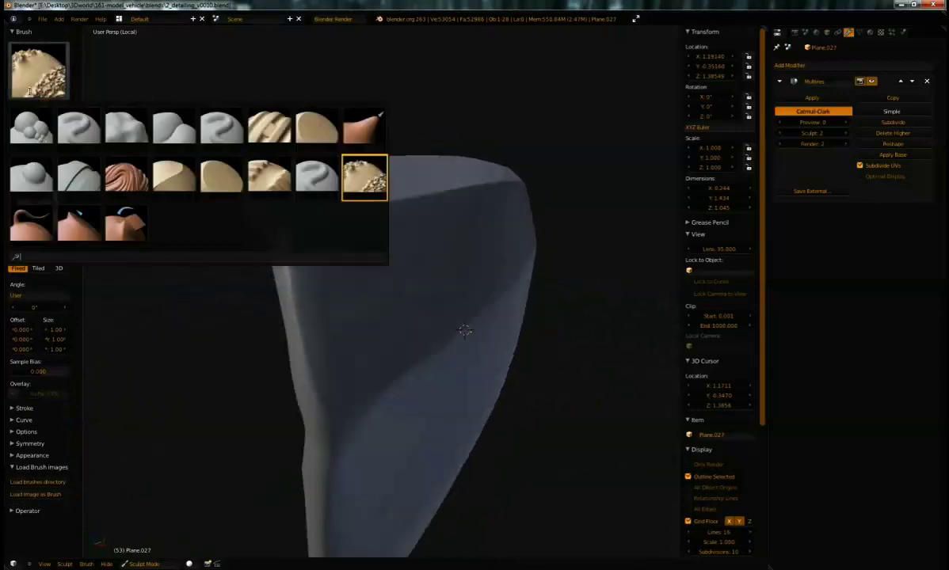
{"action": "left_click", "coordinate": [351, 126]}
{"action": "middle_click_drag", "start_coordinate": [380, 196], "coordinate": [158, 220]}
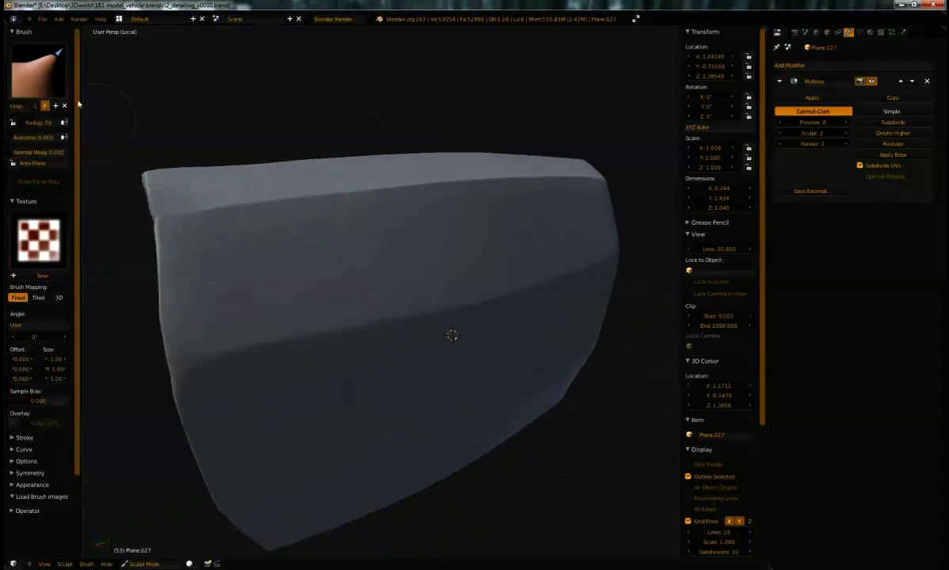
{"action": "mouse_move", "coordinate": [171, 232]}
{"action": "left_mouse_down"}
{"action": "mouse_move", "coordinate": [116, 258]}
{"action": "mouse_move", "coordinate": [137, 259]}
{"action": "left_mouse_up"}
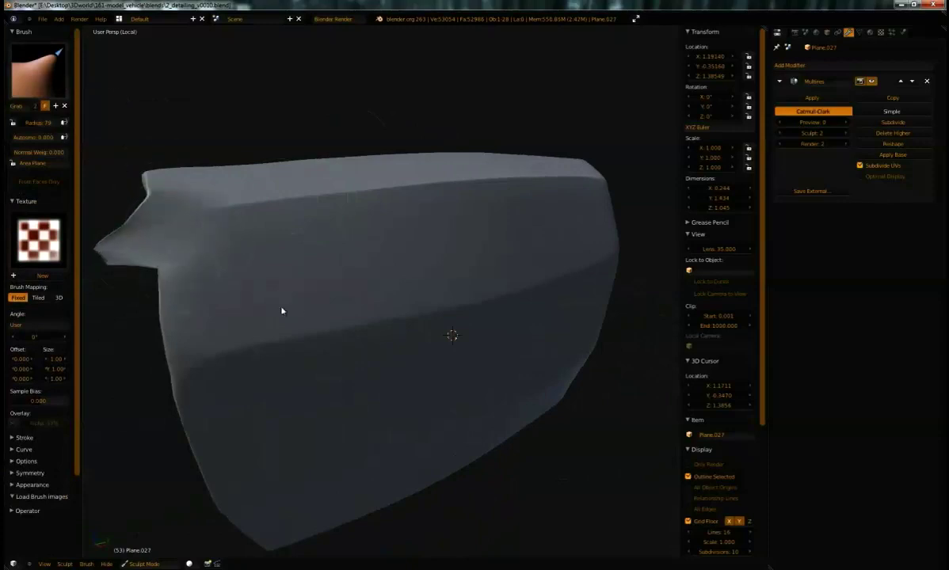
{"action": "key", "text": "ctrl+z"}
Check the panel's base mesh in Edit Mode and inspect the shape of its outer face.
{"action": "mouse_move", "coordinate": [383, 286]}
{"action": "middle_mouse_down"}
{"action": "mouse_move", "coordinate": [485, 264]}
{"action": "mouse_move", "coordinate": [347, 279]}
{"action": "mouse_move", "coordinate": [426, 260]}
{"action": "mouse_move", "coordinate": [396, 263]}
{"action": "mouse_move", "coordinate": [361, 311]}
{"action": "middle_mouse_up"}
{"action": "key", "text": "Tab"}
{"action": "key", "text": "Tab"}
{"action": "scroll", "coordinate": [386, 318], "scroll_direction": "down", "scroll_amount": 4}
{"action": "mouse_move", "coordinate": [411, 245]}
{"action": "middle_mouse_down"}
{"action": "mouse_move", "coordinate": [444, 220]}
{"action": "mouse_move", "coordinate": [409, 270]}
{"action": "mouse_move", "coordinate": [383, 286]}
{"action": "mouse_move", "coordinate": [339, 283]}
{"action": "mouse_move", "coordinate": [400, 298]}
{"action": "mouse_move", "coordinate": [343, 307]}
{"action": "middle_mouse_up"}
{"action": "scroll", "coordinate": [409, 271], "scroll_direction": "up", "scroll_amount": 4}
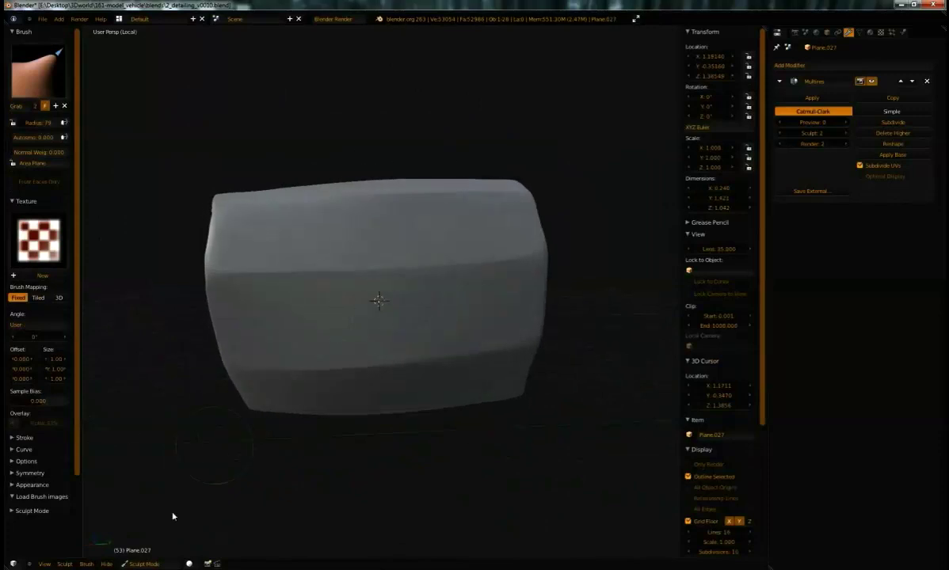
Duplicate the panel along the Y axis in Object Mode and replace the copy's Multires modifier with a Subdivision Surface.
{"action": "left_click", "coordinate": [143, 563]}
{"action": "left_click", "coordinate": [170, 537]}
{"action": "scroll", "coordinate": [324, 394], "scroll_direction": "down", "scroll_amount": 3}
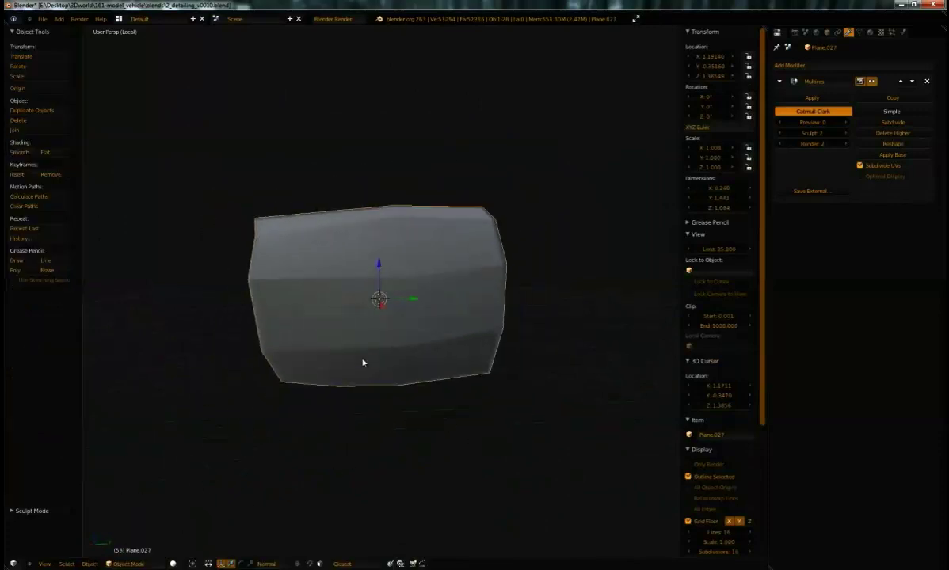
{"action": "scroll", "coordinate": [406, 366], "scroll_direction": "down", "scroll_amount": 3}
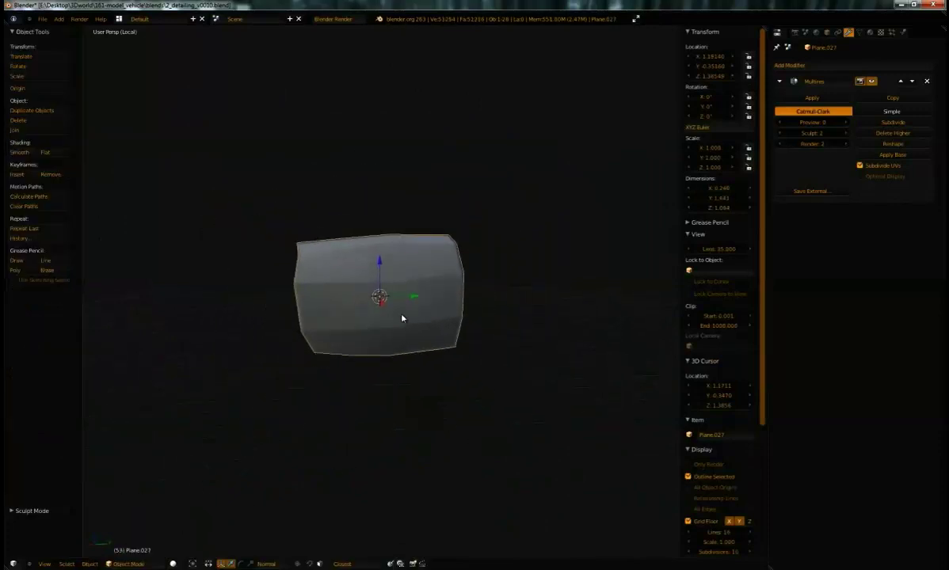
{"action": "key", "text": "shift+d"}
{"action": "key", "text": "y"}
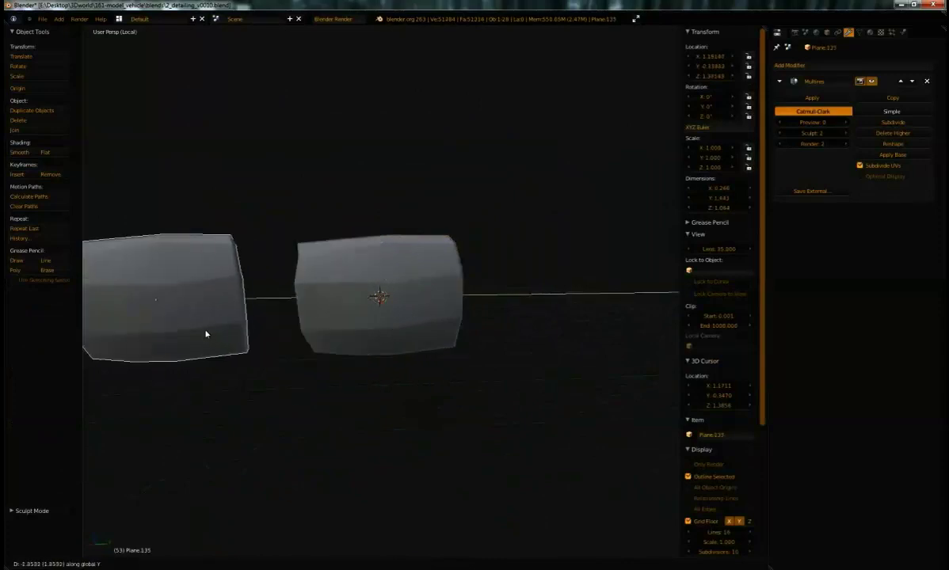
{"action": "left_click", "coordinate": [279, 312]}
{"action": "middle_click_drag", "start_coordinate": [279, 311], "coordinate": [292, 309], "text": "shift"}
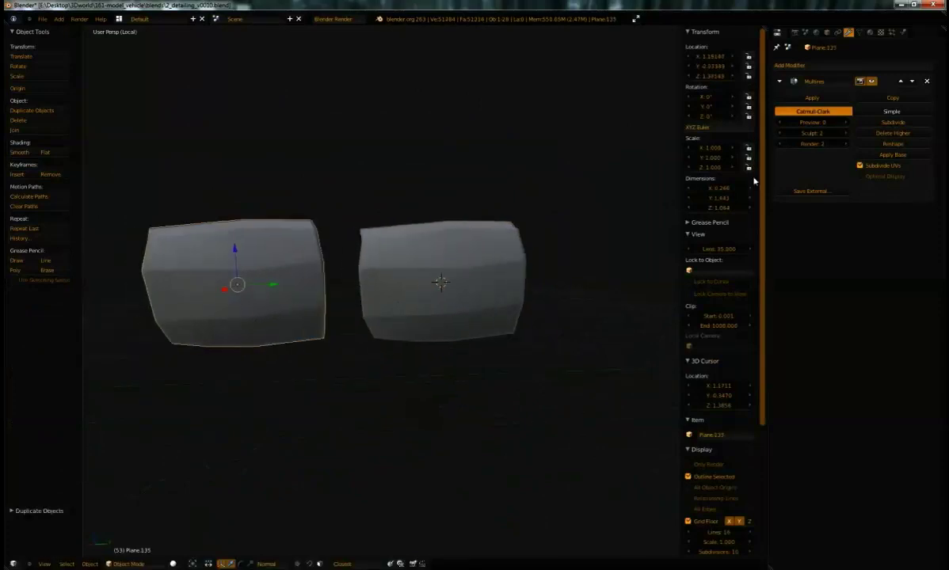
{"action": "left_click", "coordinate": [927, 81]}
{"action": "key", "text": "ctrl+0"}
Raise the sculpted panel's Multires preview level to 2 and compare its shape with the duplicate.
{"action": "right_click", "coordinate": [404, 257]}
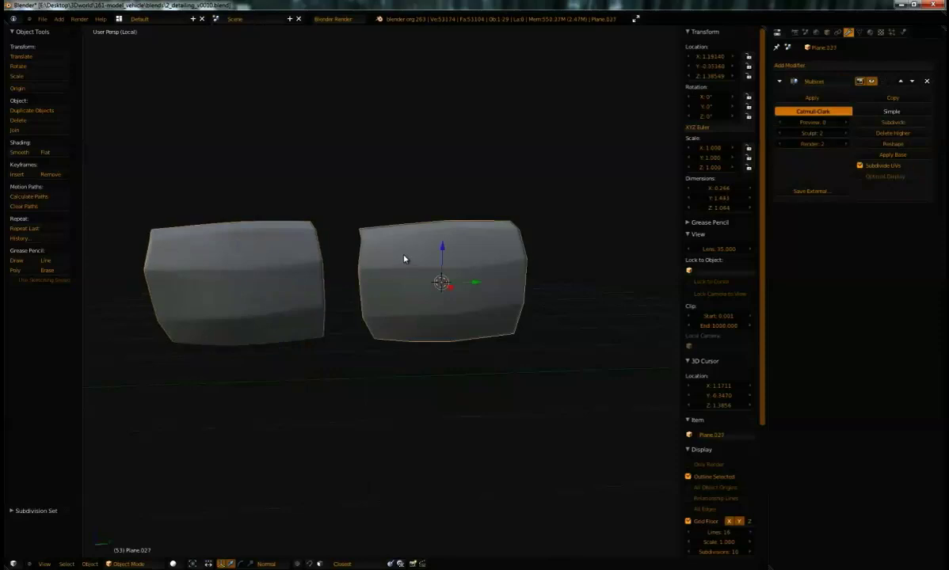
{"action": "left_click", "coordinate": [844, 123]}
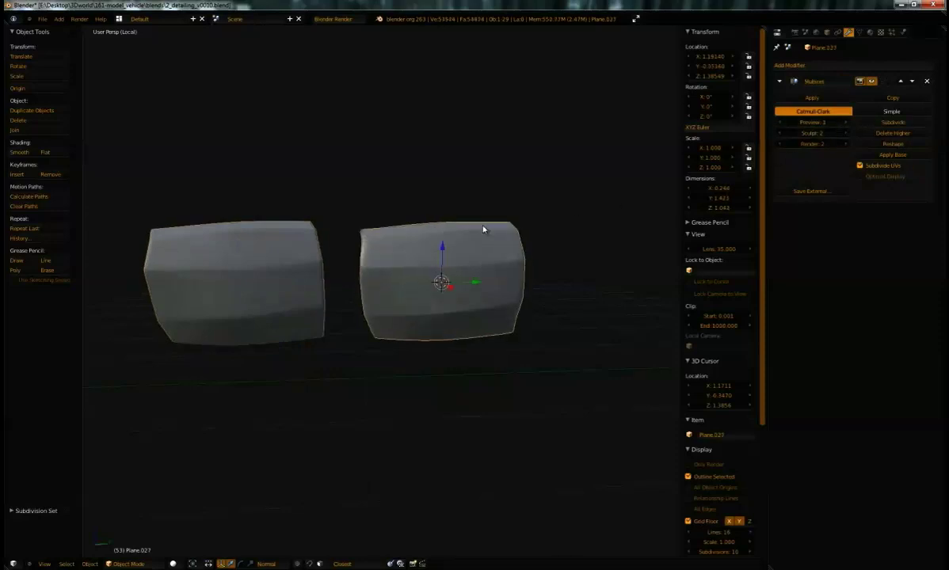
{"action": "scroll", "coordinate": [489, 241], "scroll_direction": "up", "scroll_amount": 1}
{"action": "middle_click_drag", "start_coordinate": [518, 223], "coordinate": [457, 233]}
{"action": "middle_click_drag", "start_coordinate": [353, 252], "coordinate": [142, 276]}
{"action": "middle_click_drag", "start_coordinate": [323, 257], "coordinate": [278, 253]}
Delete the duplicate panel and reselect the sculpted original.
{"action": "right_click", "coordinate": [354, 229]}
{"action": "key", "text": "x"}
{"action": "left_click", "coordinate": [353, 230]}
{"action": "right_click", "coordinate": [312, 251]}
{"action": "key", "text": "Tab"}
{"action": "key", "text": "Tab"}
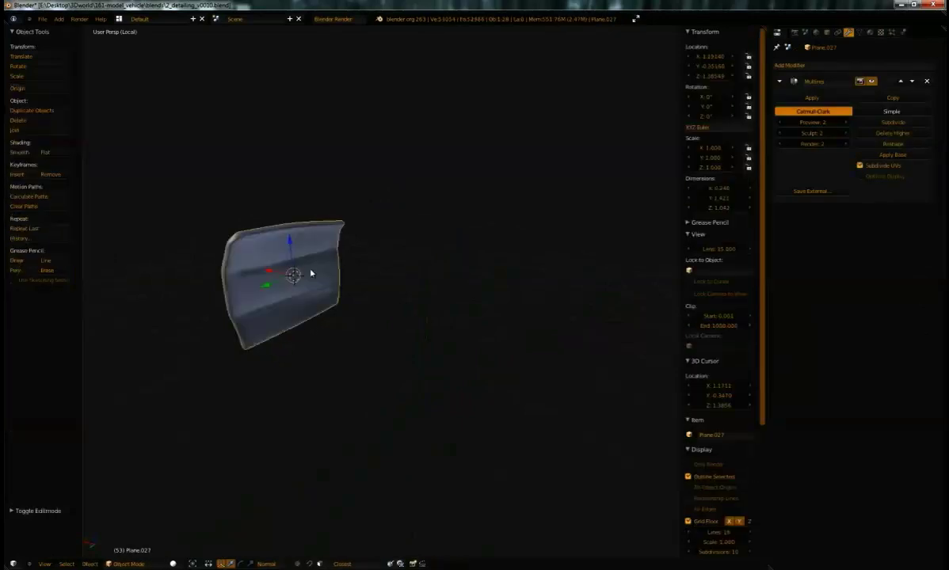
Return to Sculpt Mode and soften the inner face's middle and lower creases with the Smooth brush.
{"action": "left_click", "coordinate": [133, 564]}
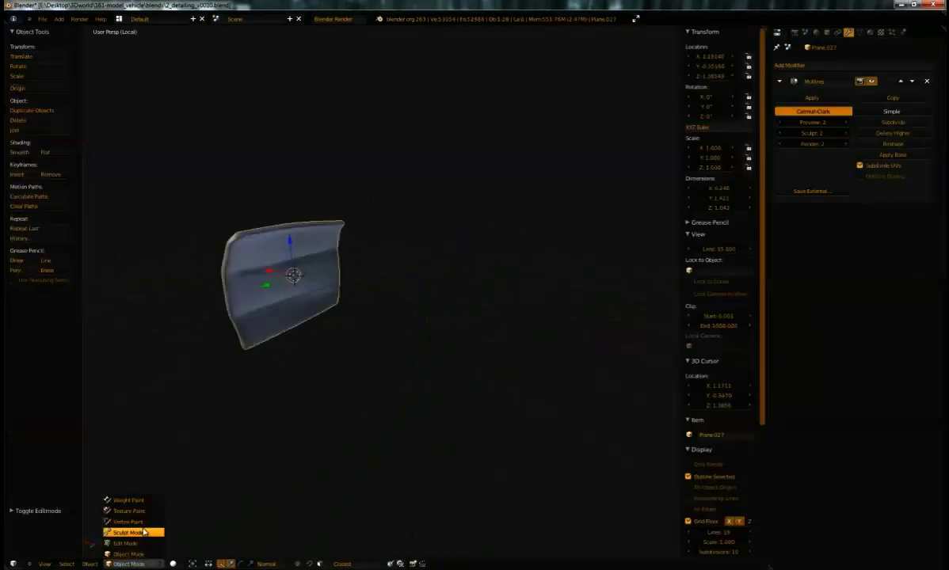
{"action": "left_click", "coordinate": [133, 532]}
{"action": "mouse_move", "coordinate": [204, 403]}
{"action": "middle_mouse_down"}
{"action": "mouse_move", "coordinate": [358, 348]}
{"action": "mouse_move", "coordinate": [231, 277]}
{"action": "middle_mouse_up"}
{"action": "left_click", "coordinate": [36, 80]}
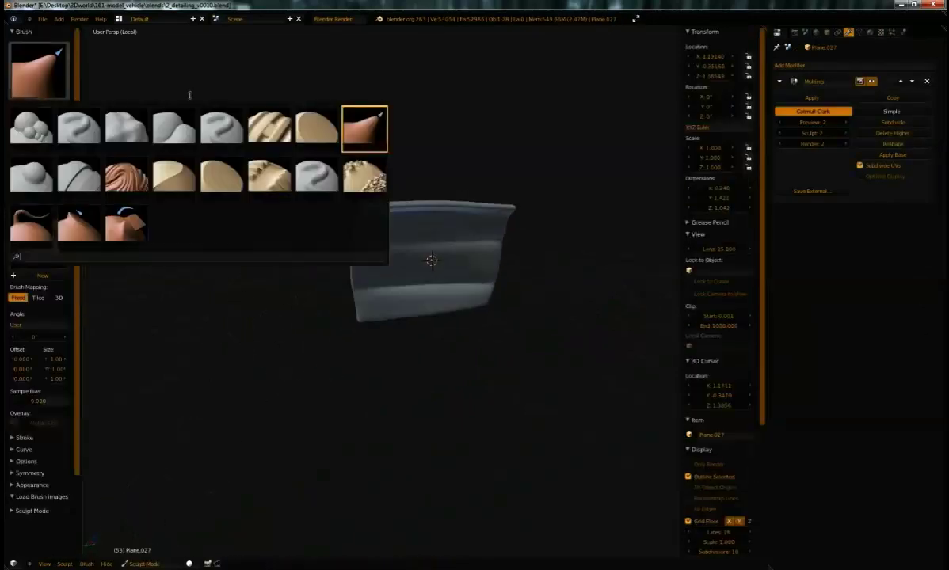
{"action": "left_click", "coordinate": [364, 176]}
{"action": "scroll", "coordinate": [404, 238], "scroll_direction": "up", "scroll_amount": 5}
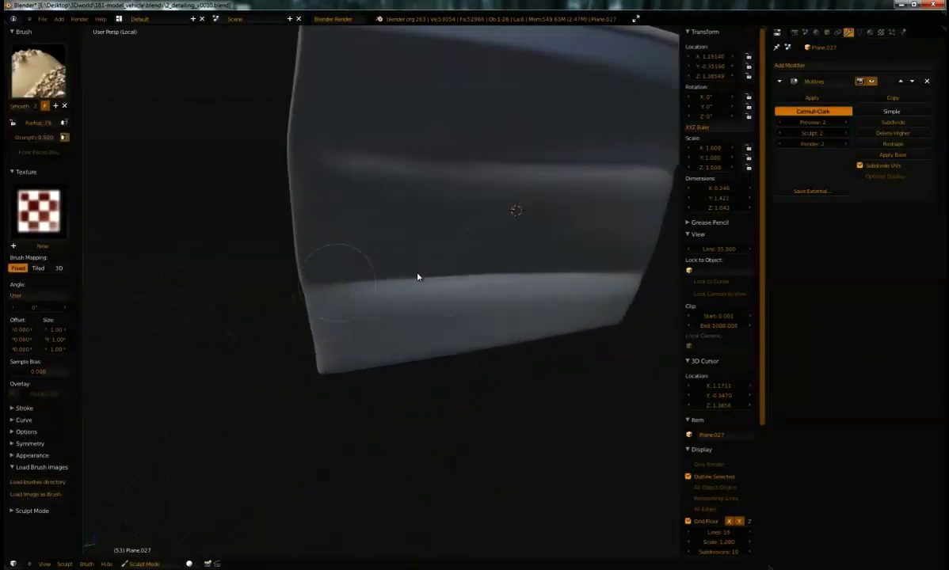
{"action": "middle_click_drag", "start_coordinate": [533, 254], "coordinate": [590, 279]}
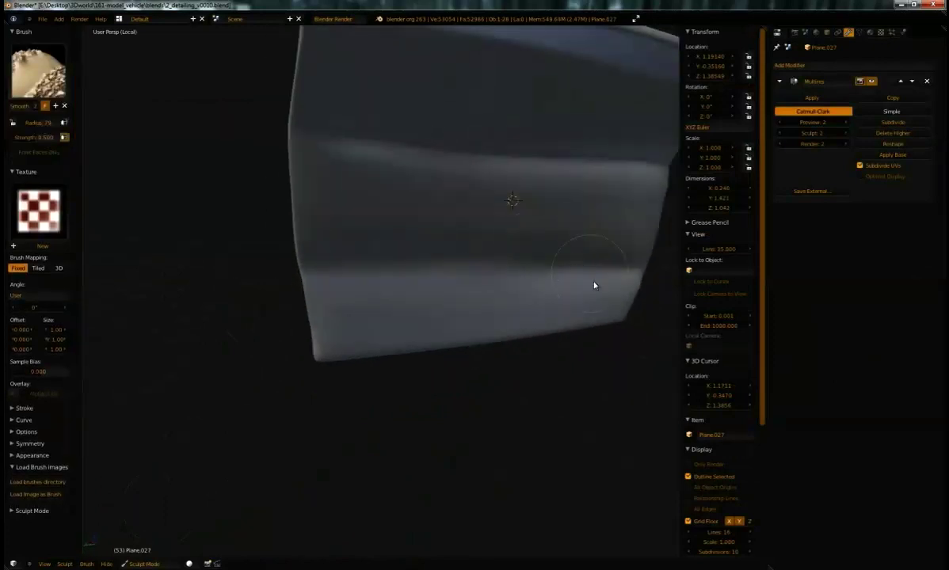
{"action": "left_click_drag", "start_coordinate": [477, 143], "coordinate": [506, 158]}
{"action": "left_click_drag", "start_coordinate": [455, 179], "coordinate": [608, 168]}
{"action": "left_click_drag", "start_coordinate": [565, 263], "coordinate": [483, 265]}
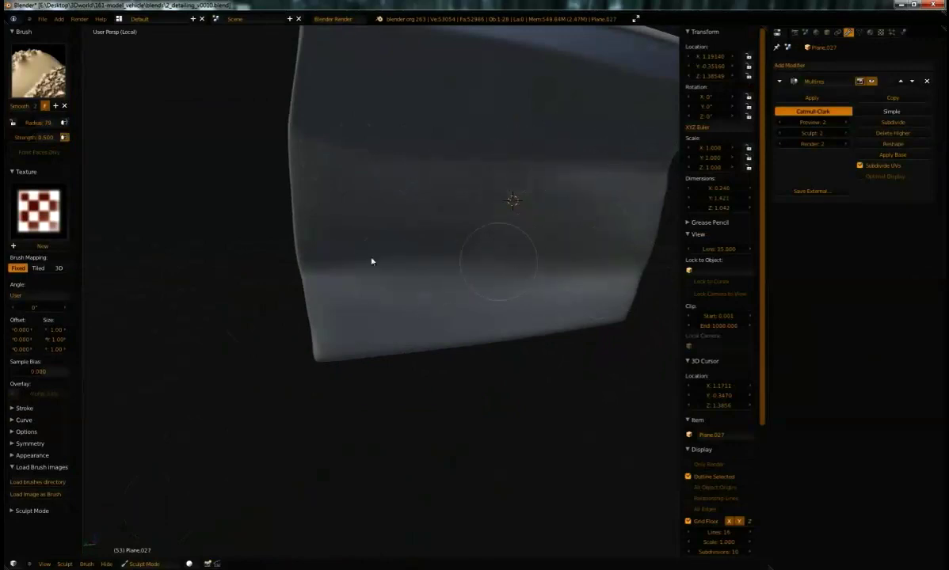
{"action": "middle_click_drag", "start_coordinate": [356, 256], "coordinate": [547, 258]}
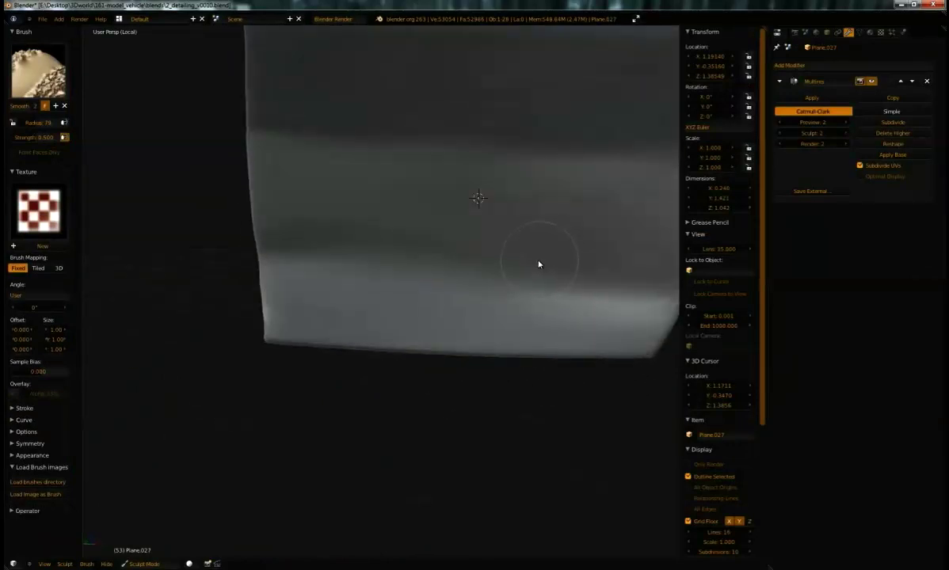
{"action": "mouse_move", "coordinate": [403, 244]}
{"action": "middle_mouse_down"}
{"action": "mouse_move", "coordinate": [447, 268]}
{"action": "mouse_move", "coordinate": [507, 244]}
{"action": "mouse_move", "coordinate": [392, 233]}
{"action": "middle_mouse_up"}
Switch to the Pinch/Magnify brush and pinch the creases on the panel's inner face.
{"action": "left_click", "coordinate": [40, 76]}
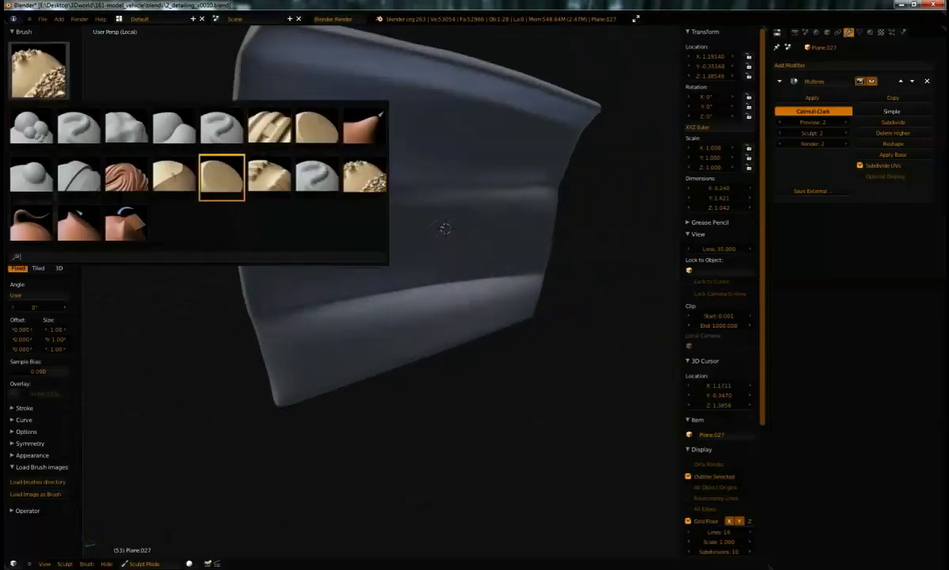
{"action": "left_click", "coordinate": [164, 167]}
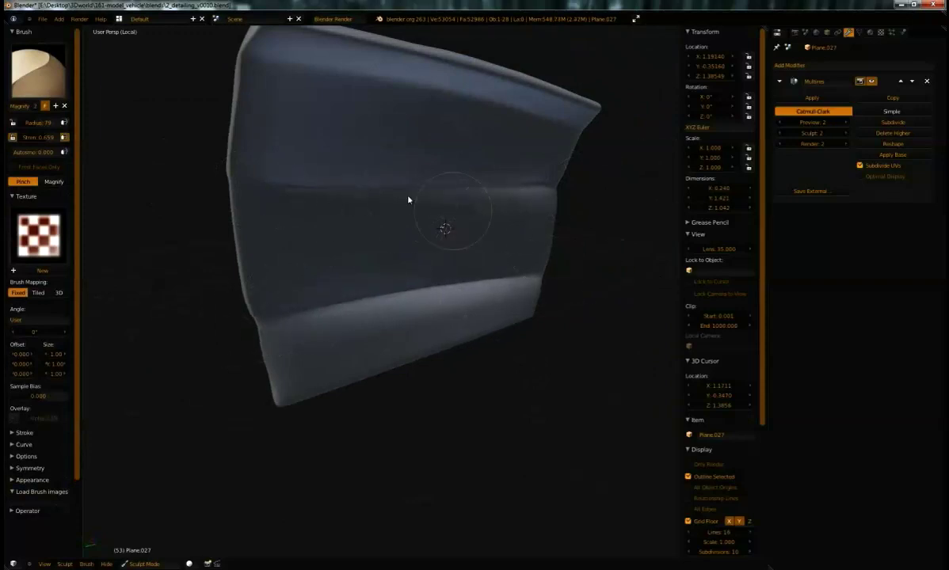
{"action": "mouse_move", "coordinate": [618, 204]}
{"action": "middle_mouse_down"}
{"action": "mouse_move", "coordinate": [443, 214]}
{"action": "mouse_move", "coordinate": [610, 214]}
{"action": "mouse_move", "coordinate": [594, 204]}
{"action": "mouse_move", "coordinate": [657, 197]}
{"action": "mouse_move", "coordinate": [497, 230]}
{"action": "mouse_move", "coordinate": [530, 212]}
{"action": "mouse_move", "coordinate": [388, 220]}
{"action": "mouse_move", "coordinate": [524, 234]}
{"action": "mouse_move", "coordinate": [548, 221]}
{"action": "mouse_move", "coordinate": [451, 225]}
{"action": "mouse_move", "coordinate": [383, 254]}
{"action": "mouse_move", "coordinate": [444, 252]}
{"action": "mouse_move", "coordinate": [451, 295]}
{"action": "mouse_move", "coordinate": [411, 281]}
{"action": "mouse_move", "coordinate": [422, 244]}
{"action": "mouse_move", "coordinate": [353, 259]}
{"action": "middle_mouse_up"}
{"action": "scroll", "coordinate": [464, 243], "scroll_direction": "up", "scroll_amount": 2}
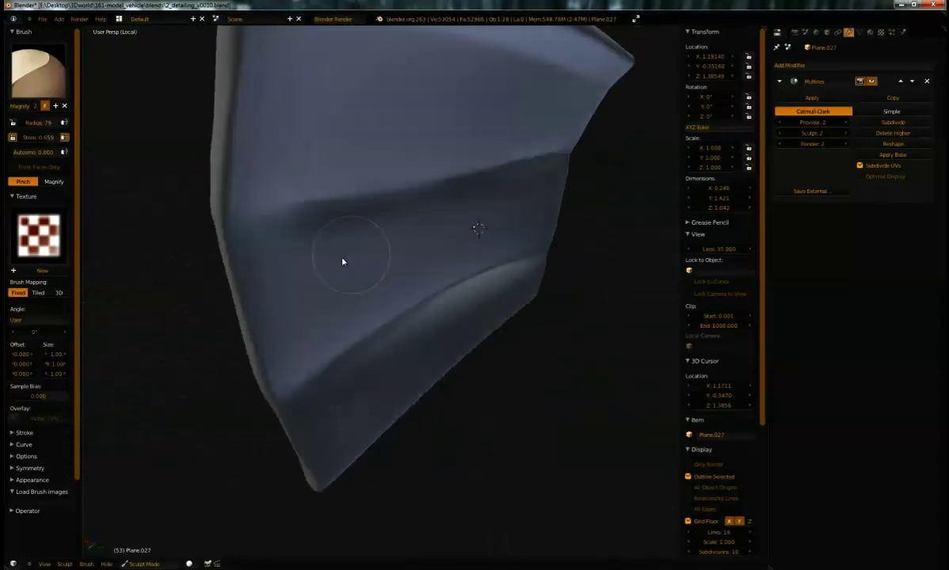
{"action": "mouse_move", "coordinate": [308, 337]}
{"action": "middle_mouse_down"}
{"action": "mouse_move", "coordinate": [361, 270]}
{"action": "mouse_move", "coordinate": [339, 301]}
{"action": "mouse_move", "coordinate": [411, 296]}
{"action": "mouse_move", "coordinate": [354, 290]}
{"action": "mouse_move", "coordinate": [254, 315]}
{"action": "mouse_move", "coordinate": [455, 311]}
{"action": "mouse_move", "coordinate": [314, 325]}
{"action": "mouse_move", "coordinate": [469, 283]}
{"action": "middle_mouse_up"}
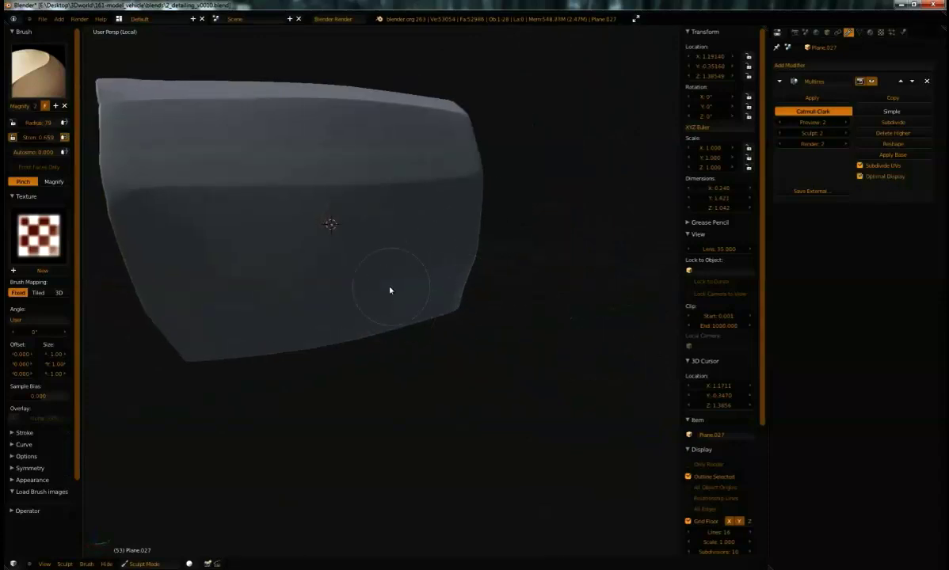
Subdivide the Multires modifier to sculpt level 3 and check the panel in wireframe with Optimal Display off and on.
{"action": "mouse_move", "coordinate": [390, 271]}
{"action": "middle_mouse_down"}
{"action": "mouse_move", "coordinate": [434, 268]}
{"action": "mouse_move", "coordinate": [419, 248]}
{"action": "mouse_move", "coordinate": [430, 311]}
{"action": "mouse_move", "coordinate": [408, 274]}
{"action": "middle_mouse_up"}
{"action": "left_click", "coordinate": [871, 122]}
{"action": "middle_click_drag", "start_coordinate": [535, 207], "coordinate": [487, 186]}
{"action": "key", "text": "z"}
{"action": "left_click", "coordinate": [882, 179]}
{"action": "left_click", "coordinate": [884, 180]}
{"action": "middle_click_drag", "start_coordinate": [518, 224], "coordinate": [480, 69]}
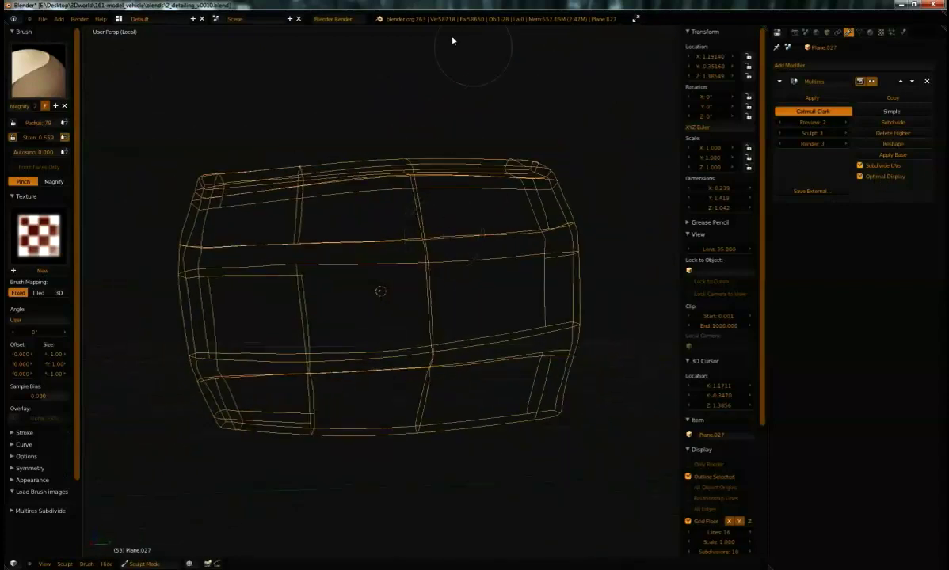
Return to solid shading, switch to the Clay brush and reduce its radius to about 25.
{"action": "key", "text": "z"}
{"action": "mouse_move", "coordinate": [424, 249]}
{"action": "middle_mouse_down"}
{"action": "mouse_move", "coordinate": [500, 258]}
{"action": "mouse_move", "coordinate": [421, 261]}
{"action": "mouse_move", "coordinate": [420, 276]}
{"action": "mouse_move", "coordinate": [484, 276]}
{"action": "middle_mouse_up"}
{"action": "scroll", "coordinate": [464, 333], "scroll_direction": "up", "scroll_amount": 3}
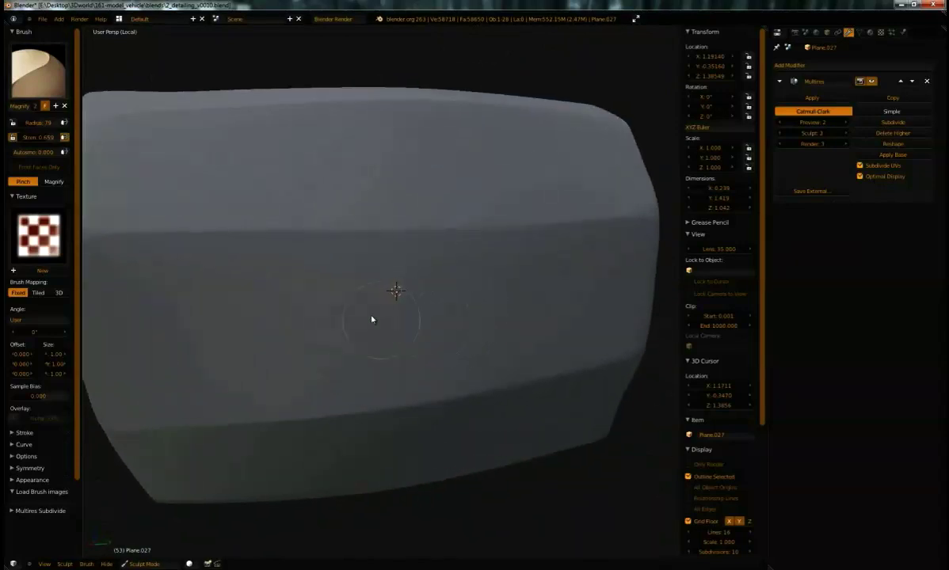
{"action": "scroll", "coordinate": [407, 250], "scroll_direction": "down", "scroll_amount": 4}
{"action": "left_click", "coordinate": [44, 75]}
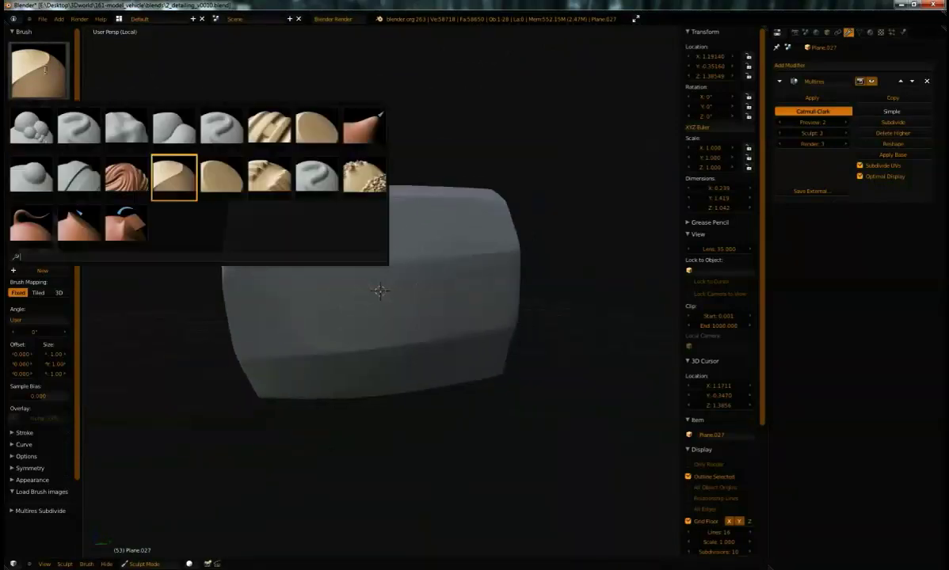
{"action": "left_click", "coordinate": [127, 130]}
{"action": "scroll", "coordinate": [334, 275], "scroll_direction": "up", "scroll_amount": 3}
{"action": "key", "text": "f"}
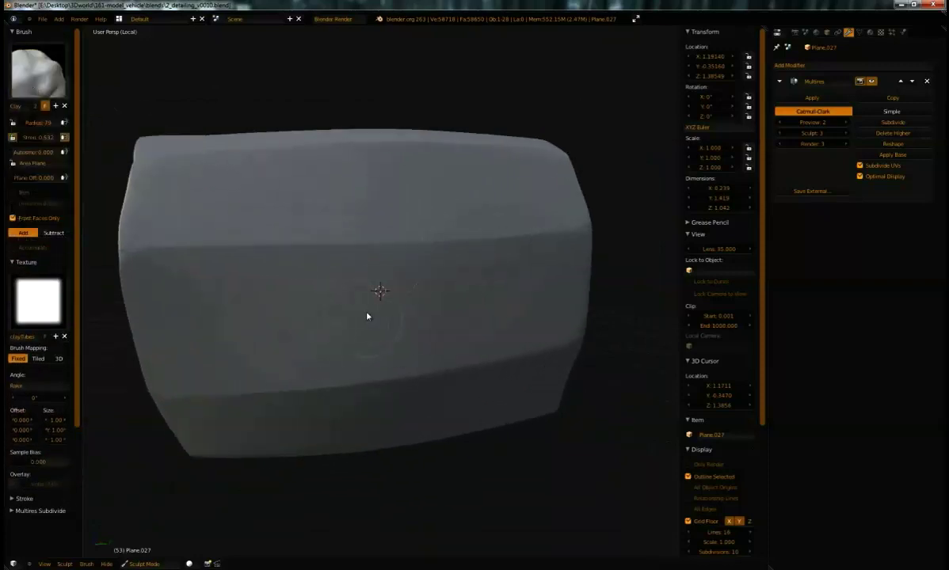
{"action": "left_click", "coordinate": [347, 305]}
Try denting the panel's middle face with the Clay brush, raising its strength to 1.000, and undo the strokes.
{"action": "middle_click_drag", "start_coordinate": [434, 339], "coordinate": [357, 304]}
{"action": "scroll", "coordinate": [358, 305], "scroll_direction": "up", "scroll_amount": 1}
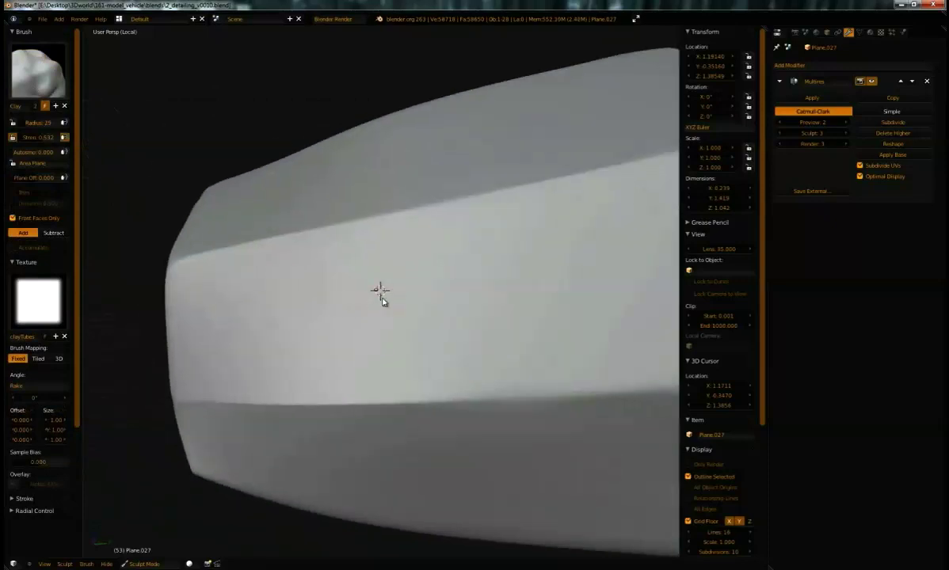
{"action": "key", "text": "ctrl+z"}
{"action": "left_click_drag", "start_coordinate": [49, 138], "coordinate": [110, 135]}
{"action": "mouse_move", "coordinate": [483, 360]}
{"action": "left_mouse_down"}
{"action": "mouse_move", "coordinate": [512, 418]}
{"action": "mouse_move", "coordinate": [507, 448]}
{"action": "left_mouse_up"}
{"action": "mouse_move", "coordinate": [507, 448]}
{"action": "middle_mouse_down"}
{"action": "mouse_move", "coordinate": [496, 340]}
{"action": "mouse_move", "coordinate": [354, 235]}
{"action": "mouse_move", "coordinate": [499, 322]}
{"action": "middle_mouse_up"}
{"action": "left_click_drag", "start_coordinate": [569, 397], "coordinate": [548, 389]}
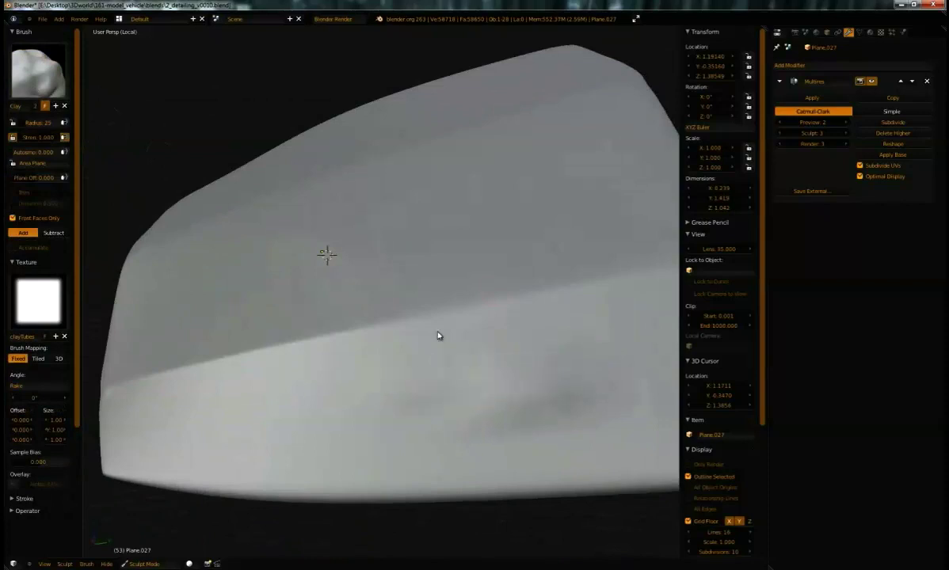
{"action": "key", "text": "ctrl+z"}
Subdivide the Multires modifier to sculpt level 5, testing and undoing Clay strokes on the panel after each subdivision.
{"action": "left_click", "coordinate": [922, 123]}
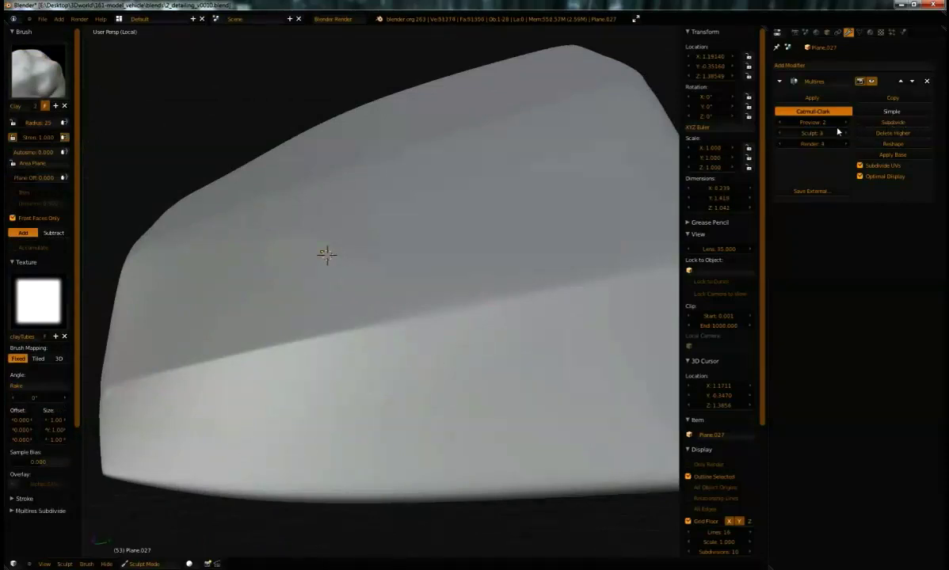
{"action": "mouse_move", "coordinate": [426, 392]}
{"action": "left_mouse_down"}
{"action": "mouse_move", "coordinate": [485, 411]}
{"action": "mouse_move", "coordinate": [531, 369]}
{"action": "mouse_move", "coordinate": [616, 379]}
{"action": "mouse_move", "coordinate": [537, 329]}
{"action": "mouse_move", "coordinate": [436, 400]}
{"action": "mouse_move", "coordinate": [463, 416]}
{"action": "left_mouse_up"}
{"action": "middle_click_drag", "start_coordinate": [400, 340], "coordinate": [342, 325], "text": "shift"}
{"action": "key", "text": "ctrl+z"}
{"action": "left_click", "coordinate": [879, 123]}
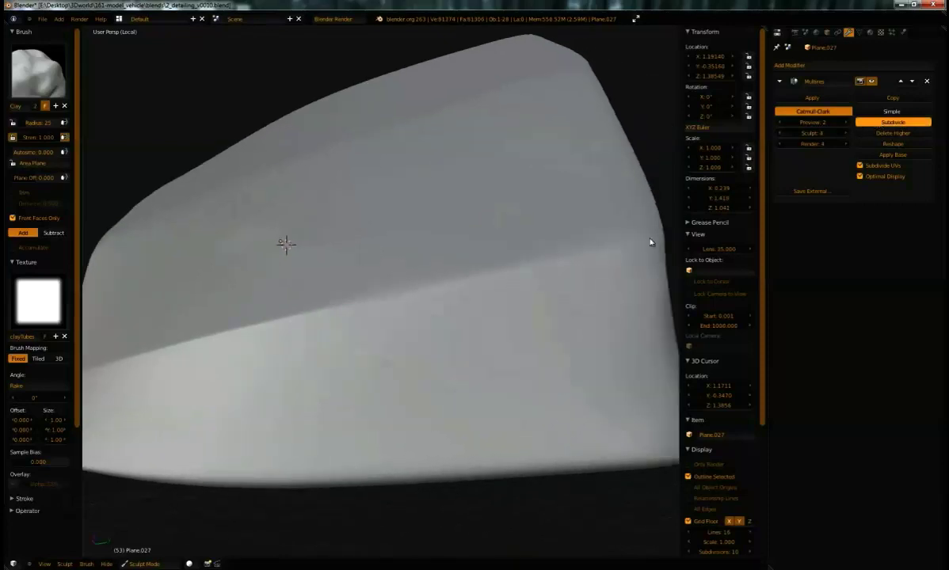
{"action": "mouse_move", "coordinate": [477, 310]}
{"action": "left_mouse_down"}
{"action": "mouse_move", "coordinate": [587, 367]}
{"action": "mouse_move", "coordinate": [404, 392]}
{"action": "mouse_move", "coordinate": [223, 391]}
{"action": "left_mouse_up"}
{"action": "mouse_move", "coordinate": [420, 324]}
{"action": "middle_mouse_down"}
{"action": "mouse_move", "coordinate": [477, 333]}
{"action": "mouse_move", "coordinate": [382, 324]}
{"action": "middle_mouse_up"}
{"action": "key", "text": "ctrl+z"}
Switch to the Smooth brush at radius 121 and smooth the panel's surface.
{"action": "mouse_move", "coordinate": [257, 253]}
{"action": "middle_mouse_down"}
{"action": "mouse_move", "coordinate": [403, 276]}
{"action": "mouse_move", "coordinate": [361, 297]}
{"action": "mouse_move", "coordinate": [383, 301]}
{"action": "mouse_move", "coordinate": [320, 257]}
{"action": "mouse_move", "coordinate": [298, 267]}
{"action": "mouse_move", "coordinate": [330, 265]}
{"action": "mouse_move", "coordinate": [326, 277]}
{"action": "mouse_move", "coordinate": [341, 284]}
{"action": "mouse_move", "coordinate": [360, 276]}
{"action": "mouse_move", "coordinate": [335, 280]}
{"action": "mouse_move", "coordinate": [344, 280]}
{"action": "mouse_move", "coordinate": [340, 271]}
{"action": "mouse_move", "coordinate": [274, 232]}
{"action": "middle_mouse_up"}
{"action": "left_click", "coordinate": [51, 69]}
{"action": "left_click", "coordinate": [364, 180]}
{"action": "mouse_move", "coordinate": [282, 244]}
{"action": "middle_mouse_down"}
{"action": "mouse_move", "coordinate": [263, 246]}
{"action": "mouse_move", "coordinate": [308, 258]}
{"action": "middle_mouse_up"}
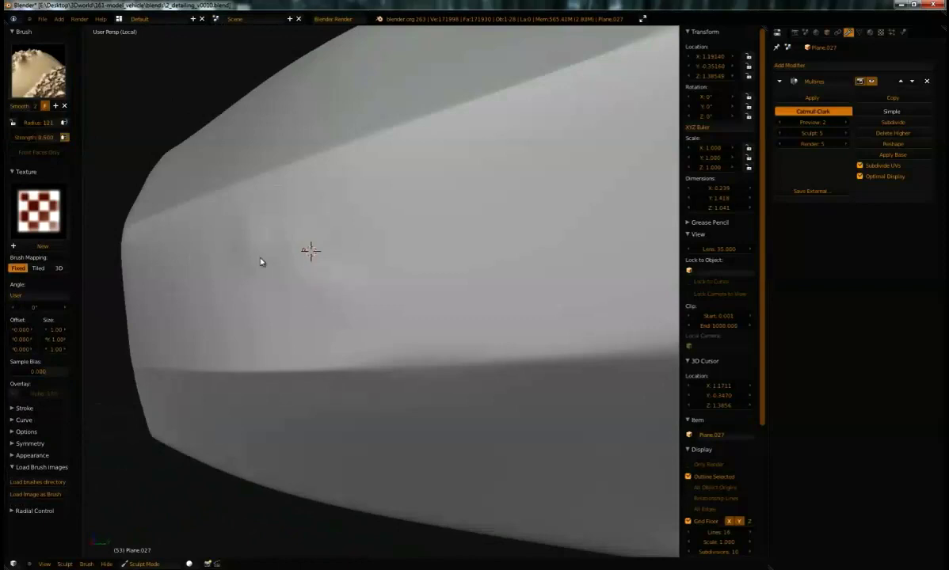
{"action": "mouse_move", "coordinate": [314, 297]}
{"action": "middle_mouse_down"}
{"action": "mouse_move", "coordinate": [369, 265]}
{"action": "mouse_move", "coordinate": [356, 252]}
{"action": "mouse_move", "coordinate": [301, 262]}
{"action": "mouse_move", "coordinate": [285, 246]}
{"action": "middle_mouse_up"}
Switch back to the Clay brush, set its radius to 49 and test a dent on the panel's middle face.
{"action": "left_click", "coordinate": [38, 71]}
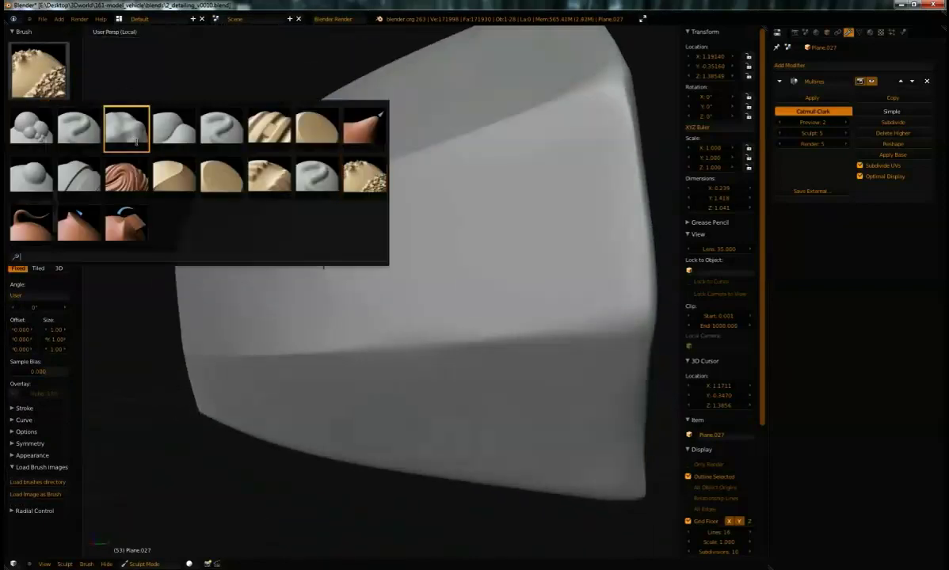
{"action": "left_click", "coordinate": [119, 121]}
{"action": "mouse_move", "coordinate": [367, 233]}
{"action": "middle_mouse_down"}
{"action": "mouse_move", "coordinate": [478, 294]}
{"action": "mouse_move", "coordinate": [432, 307]}
{"action": "mouse_move", "coordinate": [440, 245]}
{"action": "mouse_move", "coordinate": [551, 248]}
{"action": "mouse_move", "coordinate": [371, 263]}
{"action": "mouse_move", "coordinate": [297, 237]}
{"action": "mouse_move", "coordinate": [333, 257]}
{"action": "mouse_move", "coordinate": [316, 281]}
{"action": "mouse_move", "coordinate": [346, 273]}
{"action": "mouse_move", "coordinate": [318, 287]}
{"action": "middle_mouse_up"}
{"action": "key", "text": "f"}
{"action": "left_click", "coordinate": [402, 303]}
{"action": "key", "text": "ctrl+z"}
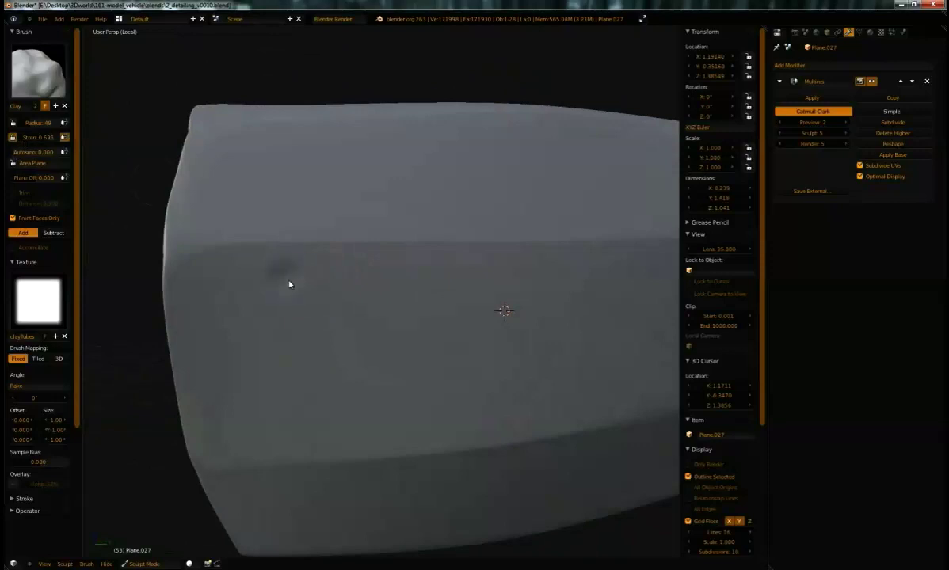
Sculpt scattered small dents across one half of the panel's middle face with the Clay brush, undoing a misplaced one.
{"action": "middle_click_drag", "start_coordinate": [353, 315], "coordinate": [318, 288]}
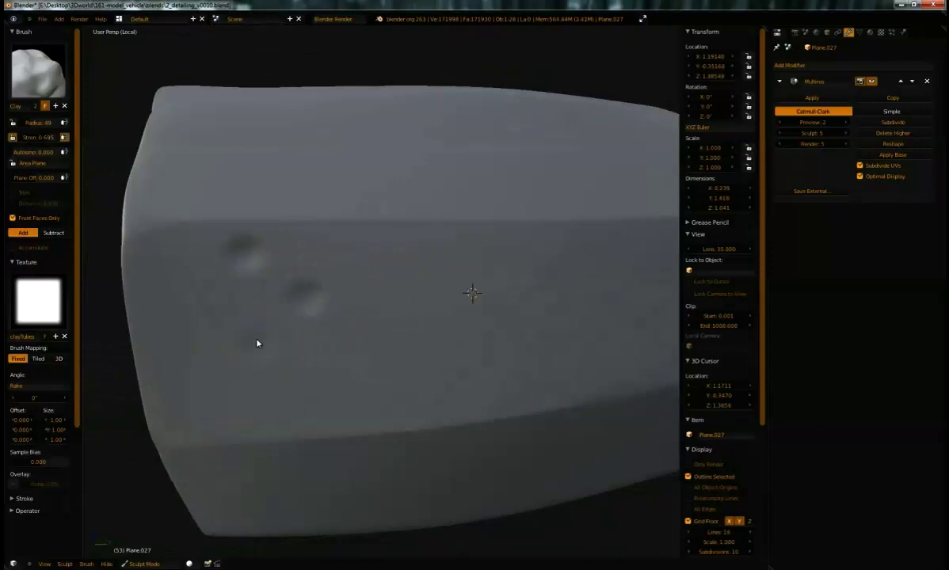
{"action": "left_click", "coordinate": [352, 341]}
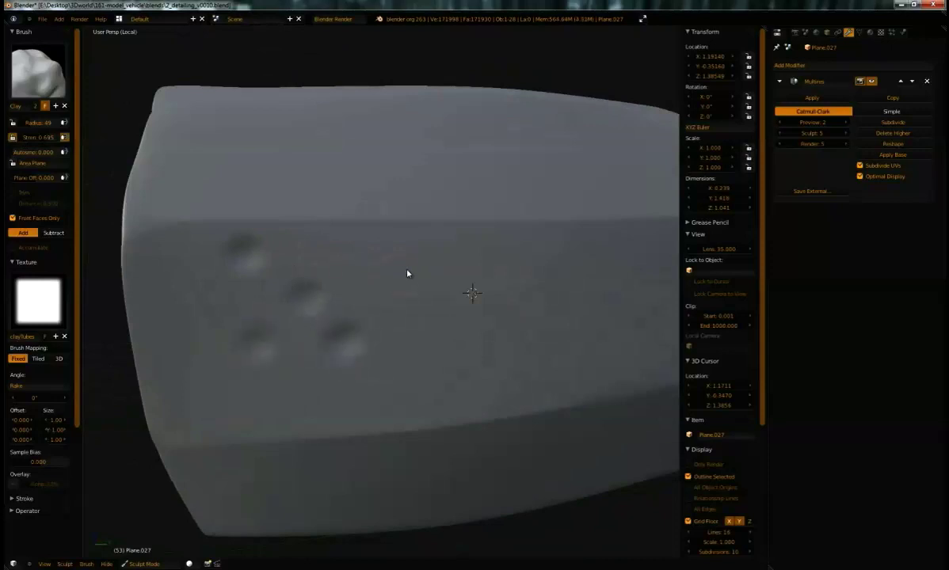
{"action": "key", "text": "ctrl+z"}
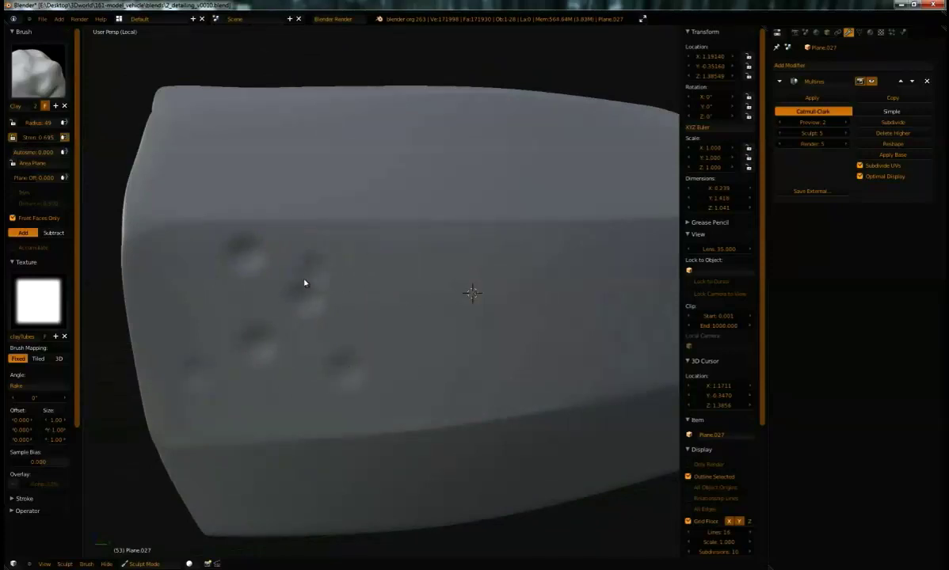
{"action": "left_click", "coordinate": [194, 279]}
{"action": "left_click", "coordinate": [422, 261]}
{"action": "middle_click_drag", "start_coordinate": [435, 340], "coordinate": [383, 302]}
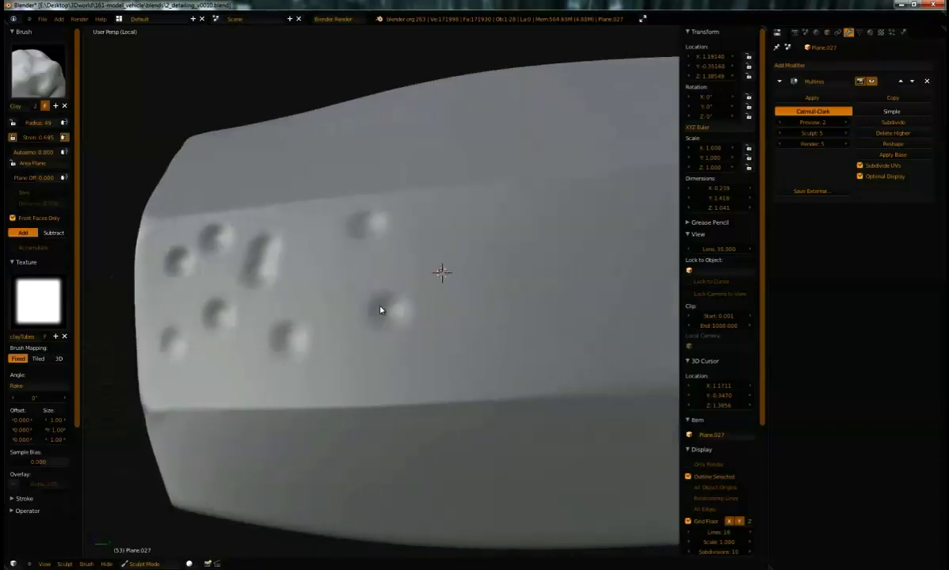
{"action": "left_click", "coordinate": [333, 278]}
Extend the Clay dents over the rest of the middle face and onto the upper and lower faces.
{"action": "mouse_move", "coordinate": [387, 295]}
{"action": "middle_mouse_down"}
{"action": "mouse_move", "coordinate": [288, 292]}
{"action": "mouse_move", "coordinate": [383, 299]}
{"action": "mouse_move", "coordinate": [385, 277]}
{"action": "mouse_move", "coordinate": [422, 269]}
{"action": "mouse_move", "coordinate": [434, 255]}
{"action": "mouse_move", "coordinate": [406, 262]}
{"action": "middle_mouse_up"}
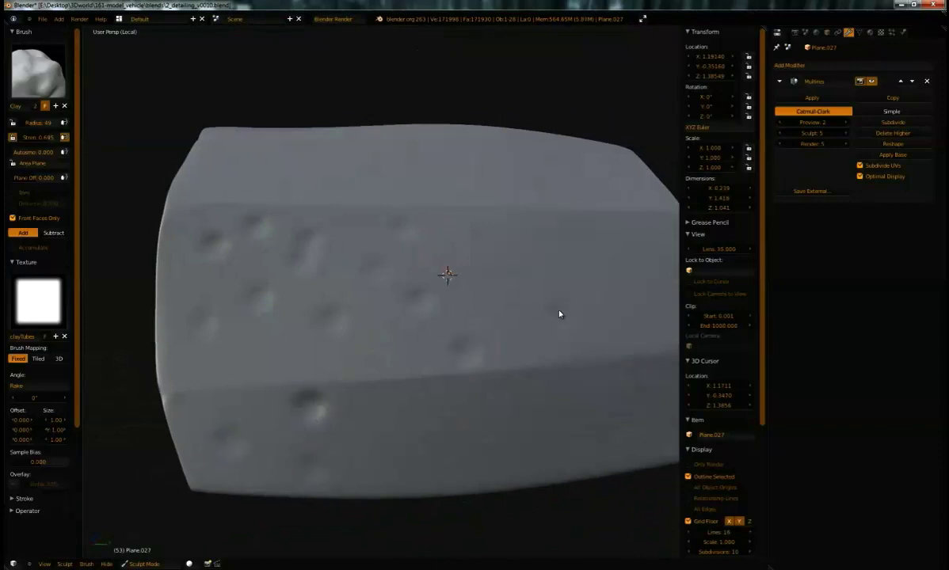
{"action": "mouse_move", "coordinate": [551, 233]}
{"action": "middle_mouse_down"}
{"action": "mouse_move", "coordinate": [565, 255]}
{"action": "mouse_move", "coordinate": [513, 208]}
{"action": "middle_mouse_up"}
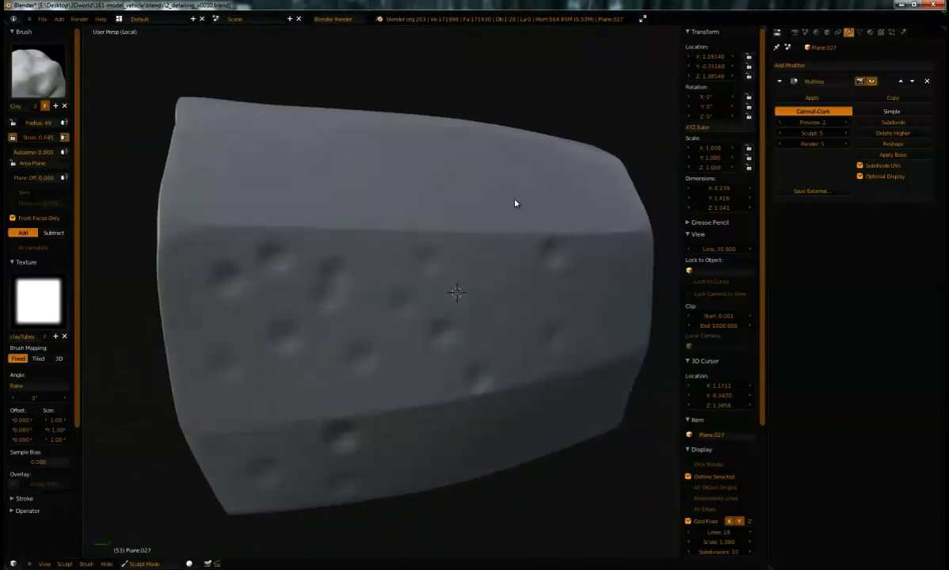
{"action": "left_click", "coordinate": [420, 147]}
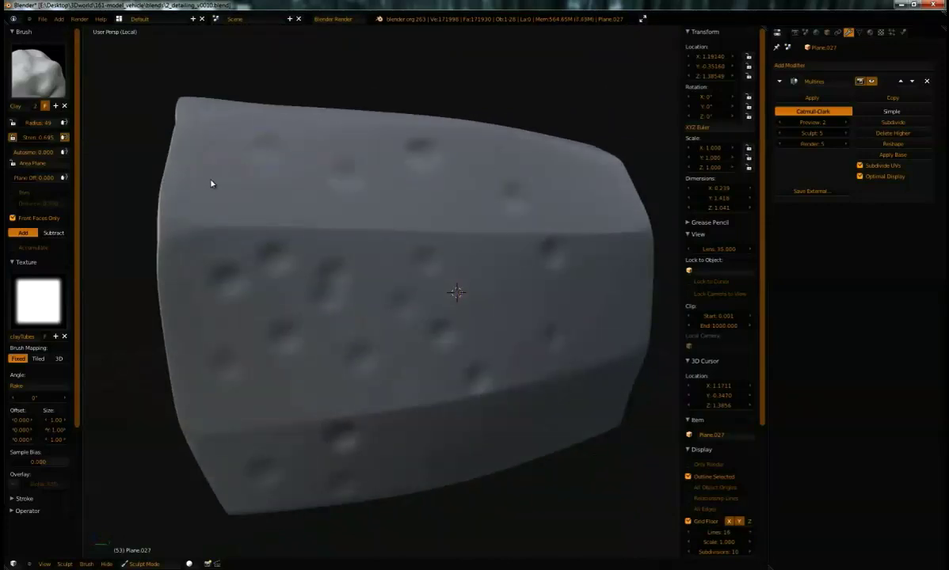
{"action": "middle_click_drag", "start_coordinate": [224, 200], "coordinate": [353, 196]}
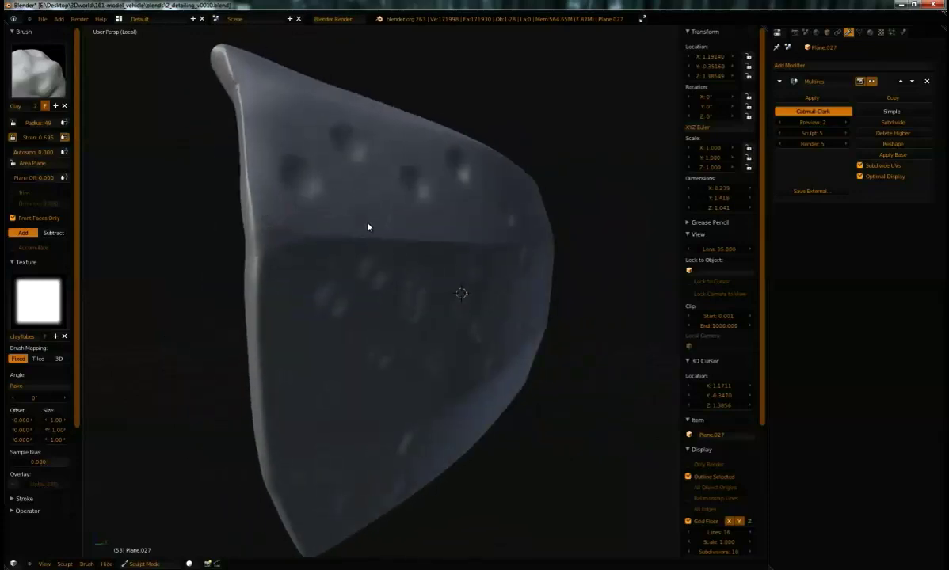
{"action": "mouse_move", "coordinate": [426, 254]}
{"action": "middle_mouse_down"}
{"action": "mouse_move", "coordinate": [430, 235]}
{"action": "mouse_move", "coordinate": [409, 263]}
{"action": "mouse_move", "coordinate": [335, 267]}
{"action": "mouse_move", "coordinate": [392, 211]}
{"action": "mouse_move", "coordinate": [358, 238]}
{"action": "mouse_move", "coordinate": [388, 225]}
{"action": "mouse_move", "coordinate": [350, 243]}
{"action": "mouse_move", "coordinate": [408, 254]}
{"action": "mouse_move", "coordinate": [353, 266]}
{"action": "mouse_move", "coordinate": [494, 193]}
{"action": "middle_mouse_up"}
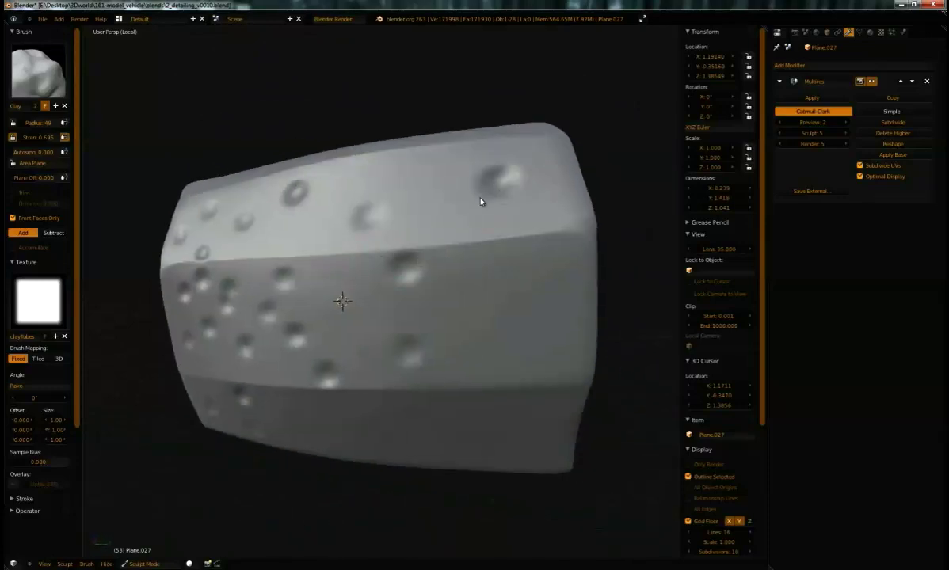
{"action": "left_click_drag", "start_coordinate": [508, 204], "coordinate": [508, 191]}
{"action": "left_click_drag", "start_coordinate": [516, 316], "coordinate": [518, 315]}
{"action": "mouse_move", "coordinate": [468, 325]}
{"action": "middle_mouse_down"}
{"action": "mouse_move", "coordinate": [439, 316]}
{"action": "mouse_move", "coordinate": [396, 264]}
{"action": "mouse_move", "coordinate": [415, 346]}
{"action": "middle_mouse_up"}
{"action": "scroll", "coordinate": [395, 265], "scroll_direction": "down", "scroll_amount": 3}
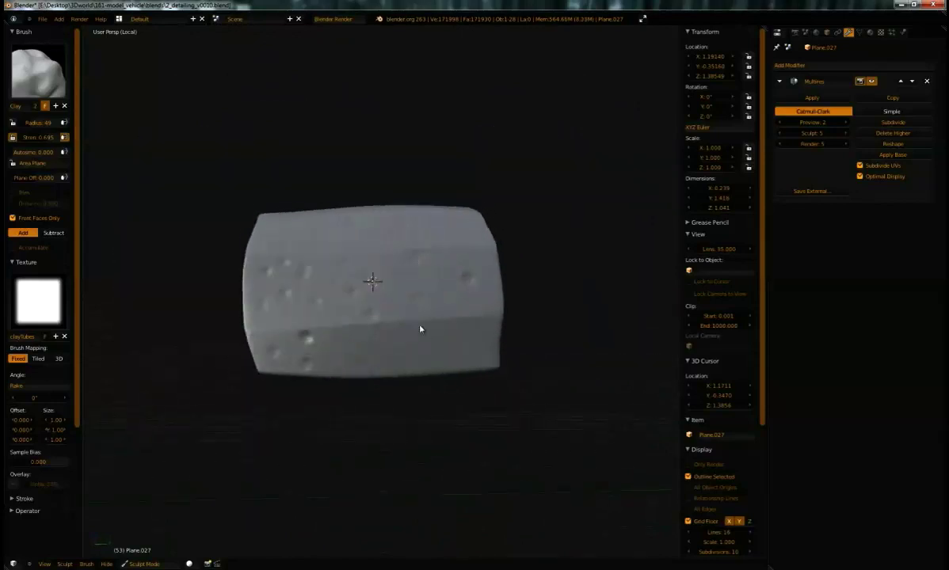
Examine the dented panel from several angles and distances, switching the view to orthographic.
{"action": "scroll", "coordinate": [402, 313], "scroll_direction": "up", "scroll_amount": 4}
{"action": "scroll", "coordinate": [409, 344], "scroll_direction": "up", "scroll_amount": 3}
{"action": "middle_click_drag", "start_coordinate": [409, 224], "coordinate": [379, 283]}
{"action": "scroll", "coordinate": [390, 279], "scroll_direction": "down", "scroll_amount": 5}
{"action": "scroll", "coordinate": [406, 326], "scroll_direction": "up", "scroll_amount": 3}
{"action": "middle_click_drag", "start_coordinate": [422, 370], "coordinate": [392, 252]}
{"action": "key", "text": "KP_5"}
{"action": "middle_click_drag", "start_coordinate": [402, 317], "coordinate": [389, 293]}
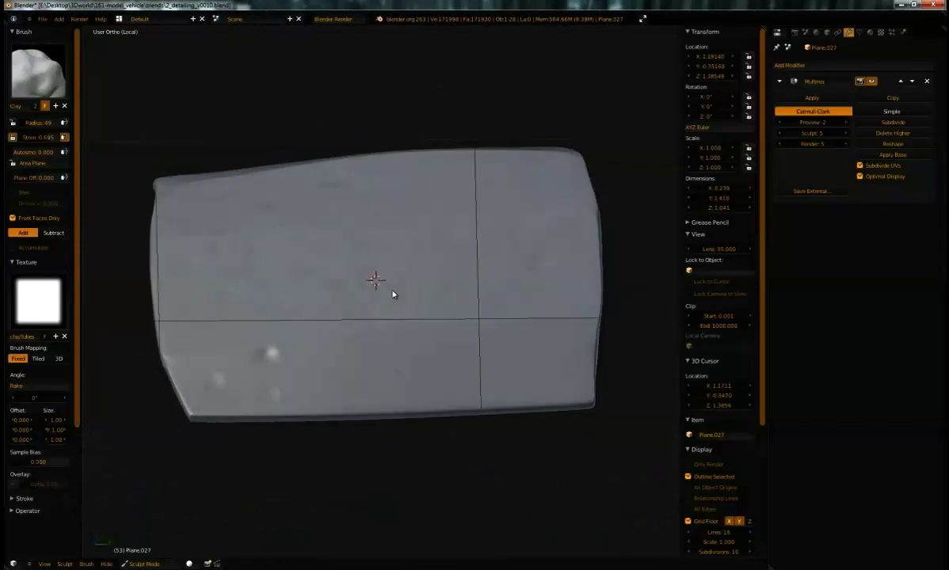
Add more Clay dents to the sparsely dented half of the panel's lower and upper faces.
{"action": "scroll", "coordinate": [396, 325], "scroll_direction": "up", "scroll_amount": 2}
{"action": "mouse_move", "coordinate": [405, 355]}
{"action": "middle_mouse_down"}
{"action": "mouse_move", "coordinate": [396, 394]}
{"action": "mouse_move", "coordinate": [400, 375]}
{"action": "mouse_move", "coordinate": [422, 378]}
{"action": "middle_mouse_up"}
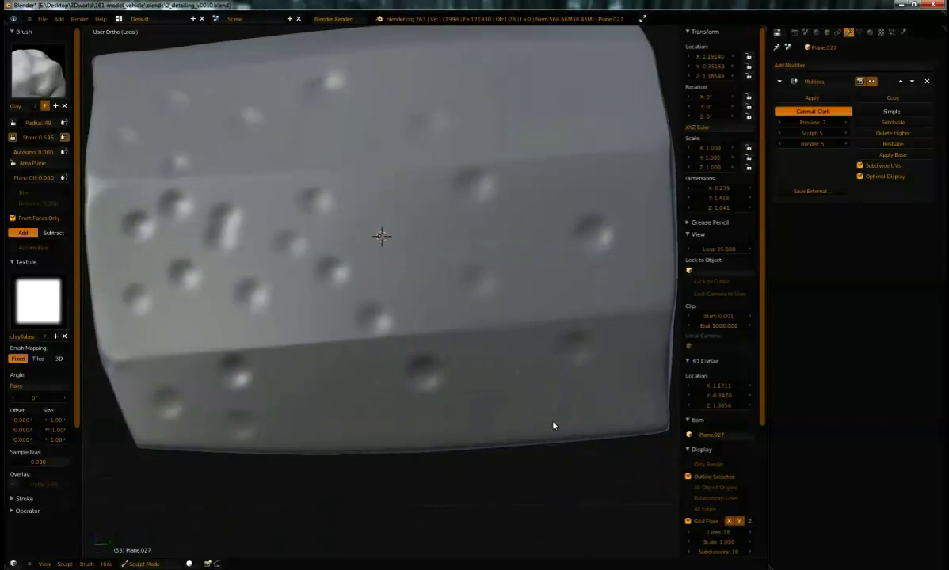
{"action": "mouse_move", "coordinate": [409, 370]}
{"action": "middle_mouse_down"}
{"action": "mouse_move", "coordinate": [411, 326]}
{"action": "mouse_move", "coordinate": [393, 387]}
{"action": "mouse_move", "coordinate": [423, 204]}
{"action": "middle_mouse_up"}
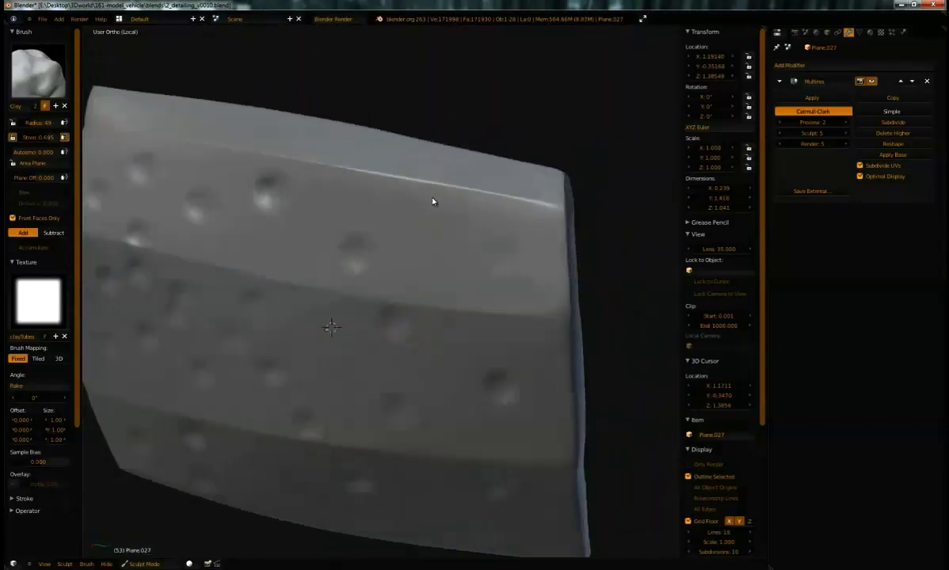
{"action": "left_click_drag", "start_coordinate": [431, 203], "coordinate": [435, 199]}
{"action": "middle_click_drag", "start_coordinate": [444, 240], "coordinate": [399, 246]}
{"action": "mouse_move", "coordinate": [343, 274]}
{"action": "middle_mouse_down", "text": "shift"}
{"action": "mouse_move", "coordinate": [523, 199]}
{"action": "mouse_move", "coordinate": [481, 245]}
{"action": "mouse_move", "coordinate": [449, 215]}
{"action": "mouse_move", "coordinate": [411, 230]}
{"action": "mouse_move", "coordinate": [409, 248]}
{"action": "mouse_move", "coordinate": [390, 244]}
{"action": "middle_mouse_up", "text": "shift"}
Switch to the Pinch/Magnify brush at radius 91 and try pinching the rim of one dent on the middle face.
{"action": "left_click", "coordinate": [47, 72]}
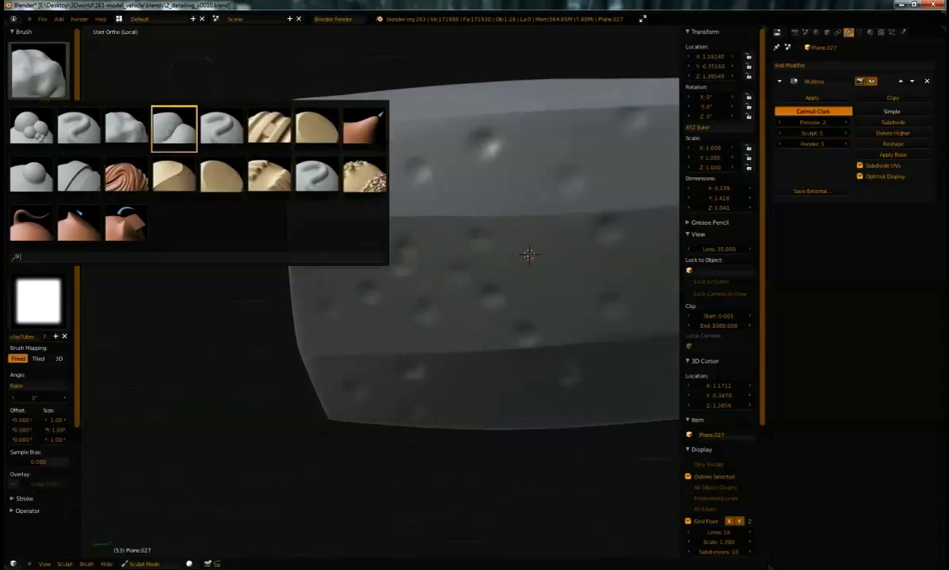
{"action": "left_click", "coordinate": [163, 162]}
{"action": "scroll", "coordinate": [403, 274], "scroll_direction": "up", "scroll_amount": 1}
{"action": "scroll", "coordinate": [403, 274], "scroll_direction": "up", "scroll_amount": 6}
{"action": "mouse_move", "coordinate": [458, 305]}
{"action": "middle_mouse_down", "text": "shift"}
{"action": "mouse_move", "coordinate": [413, 299]}
{"action": "mouse_move", "coordinate": [478, 279]}
{"action": "middle_mouse_up", "text": "shift"}
{"action": "scroll", "coordinate": [404, 282], "scroll_direction": "down", "scroll_amount": 1}
{"action": "key", "text": "f"}
{"action": "left_click", "coordinate": [440, 296]}
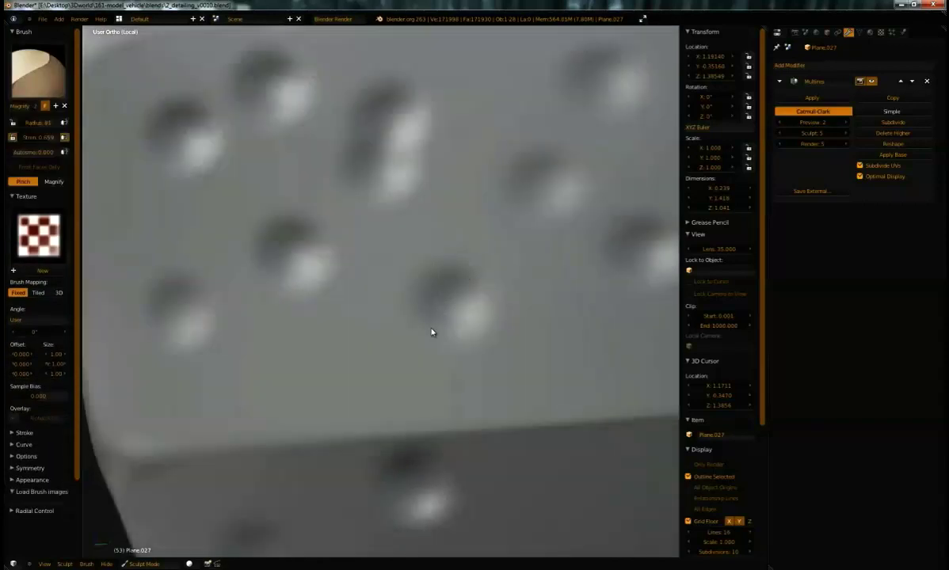
{"action": "mouse_move", "coordinate": [451, 282]}
{"action": "left_mouse_down"}
{"action": "mouse_move", "coordinate": [449, 308]}
{"action": "mouse_move", "coordinate": [474, 287]}
{"action": "left_mouse_up"}
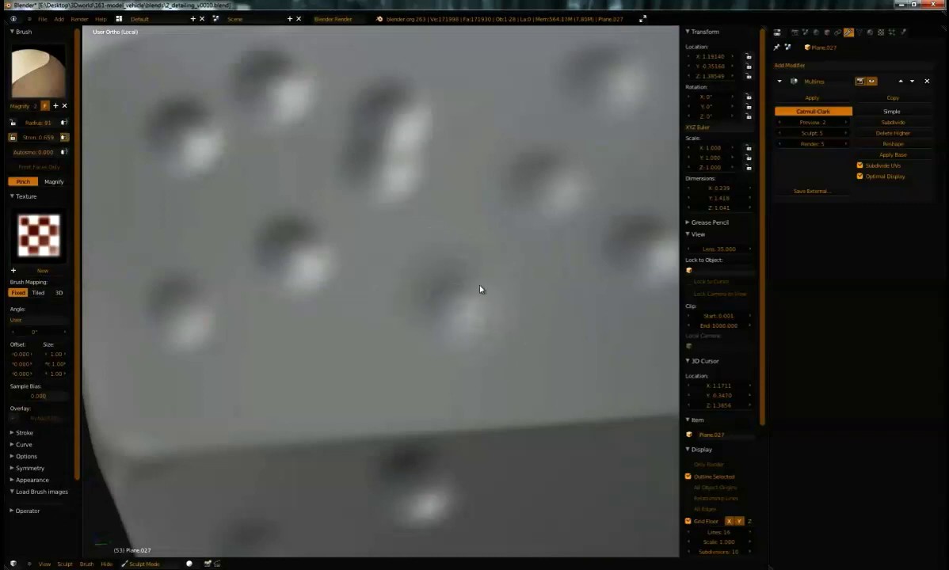
{"action": "middle_click_drag", "start_coordinate": [474, 269], "coordinate": [504, 197]}
{"action": "middle_click_drag", "start_coordinate": [397, 224], "coordinate": [408, 261]}
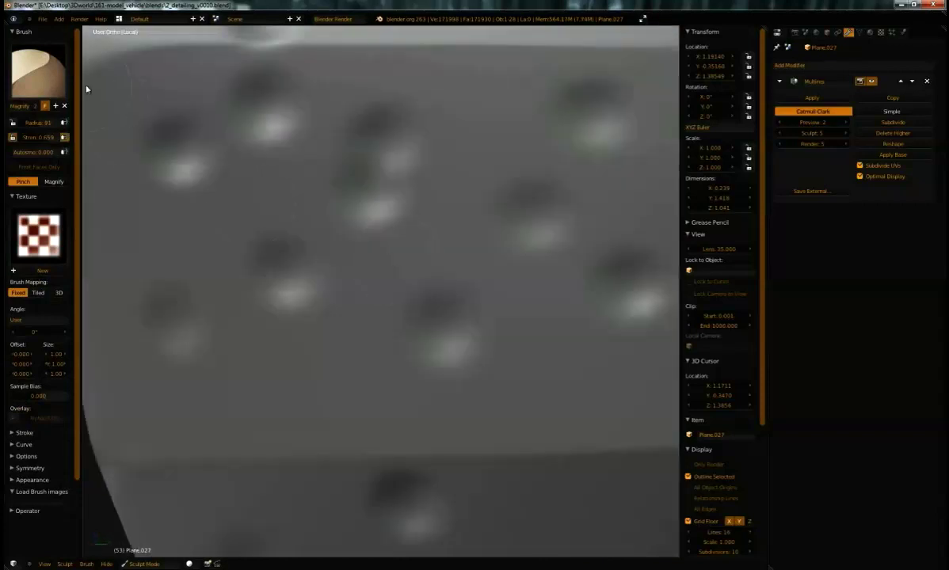
Switch to the Polish brush and flatten around the same dent on the middle face.
{"action": "left_click", "coordinate": [56, 75]}
{"action": "left_click", "coordinate": [210, 169]}
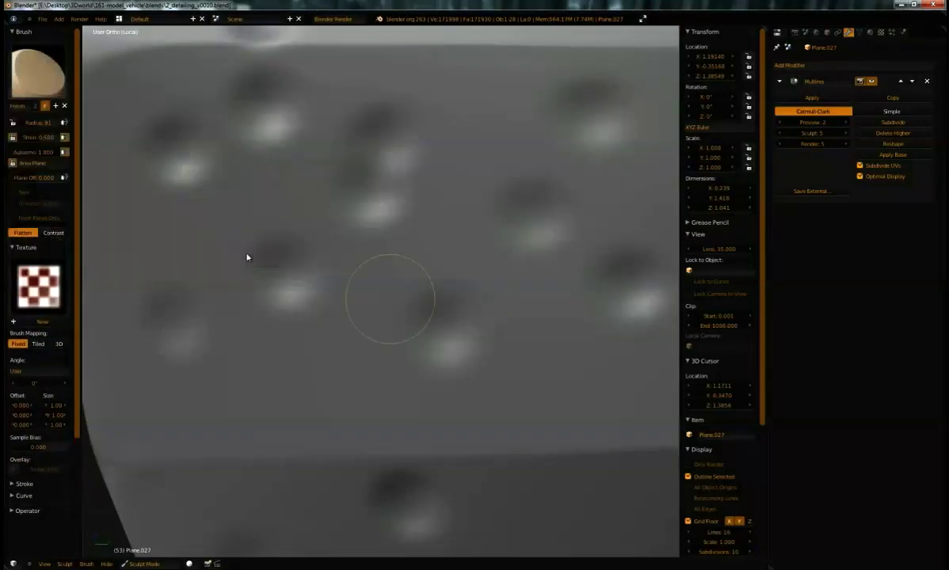
{"action": "mouse_move", "coordinate": [472, 377]}
{"action": "middle_mouse_down"}
{"action": "mouse_move", "coordinate": [465, 321]}
{"action": "mouse_move", "coordinate": [532, 331]}
{"action": "middle_mouse_up"}
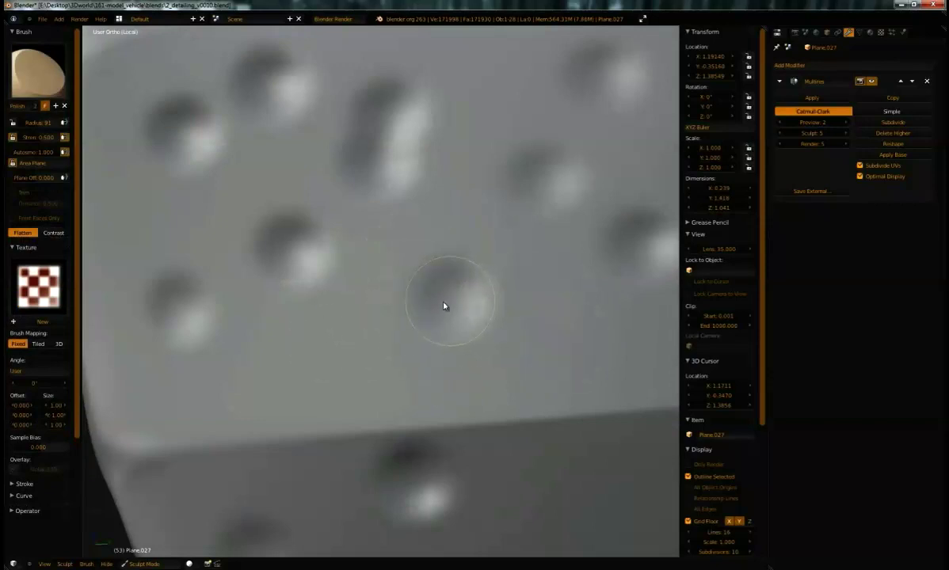
{"action": "mouse_move", "coordinate": [491, 284]}
{"action": "middle_mouse_down"}
{"action": "mouse_move", "coordinate": [452, 285]}
{"action": "mouse_move", "coordinate": [500, 328]}
{"action": "mouse_move", "coordinate": [480, 308]}
{"action": "mouse_move", "coordinate": [415, 303]}
{"action": "mouse_move", "coordinate": [451, 257]}
{"action": "mouse_move", "coordinate": [452, 347]}
{"action": "mouse_move", "coordinate": [411, 349]}
{"action": "mouse_move", "coordinate": [430, 354]}
{"action": "mouse_move", "coordinate": [422, 320]}
{"action": "mouse_move", "coordinate": [449, 288]}
{"action": "mouse_move", "coordinate": [490, 315]}
{"action": "mouse_move", "coordinate": [521, 302]}
{"action": "mouse_move", "coordinate": [476, 303]}
{"action": "mouse_move", "coordinate": [485, 315]}
{"action": "mouse_move", "coordinate": [483, 284]}
{"action": "mouse_move", "coordinate": [487, 309]}
{"action": "mouse_move", "coordinate": [314, 288]}
{"action": "mouse_move", "coordinate": [329, 361]}
{"action": "mouse_move", "coordinate": [407, 314]}
{"action": "middle_mouse_up"}
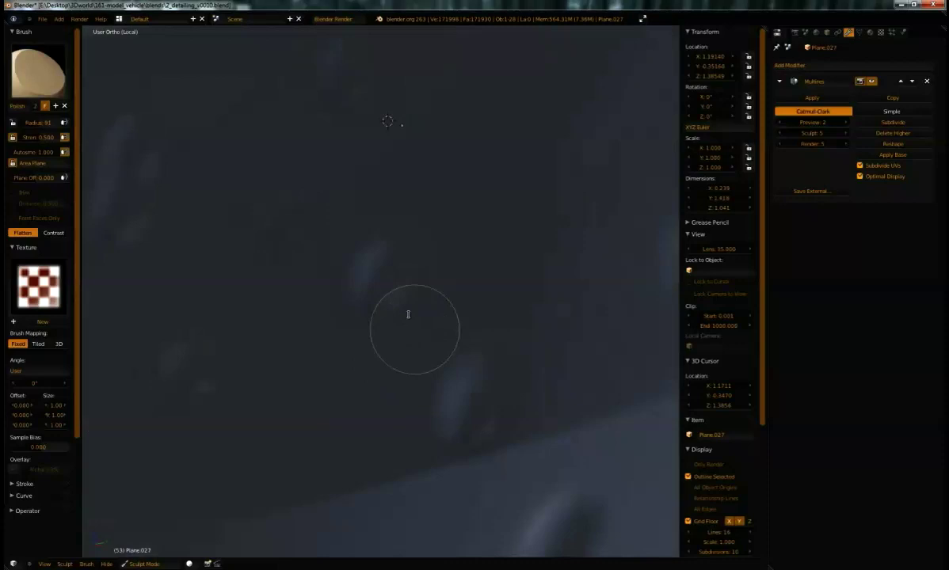
Switch to the Crease brush in Subtract mode and change its falloff curve with the curve presets.
{"action": "left_click", "coordinate": [41, 64]}
{"action": "left_click", "coordinate": [174, 127]}
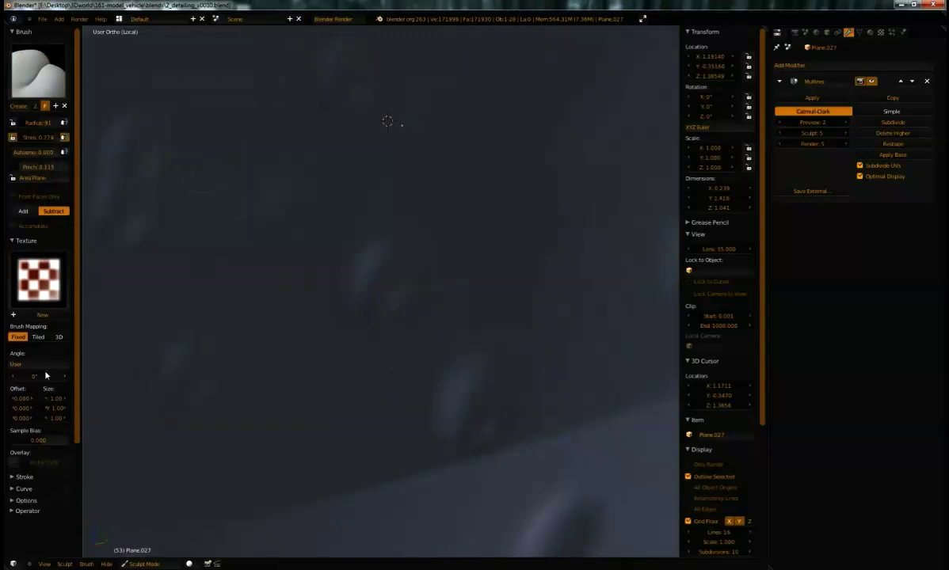
{"action": "scroll", "coordinate": [48, 382], "scroll_direction": "down", "scroll_amount": 3}
{"action": "left_click", "coordinate": [24, 421]}
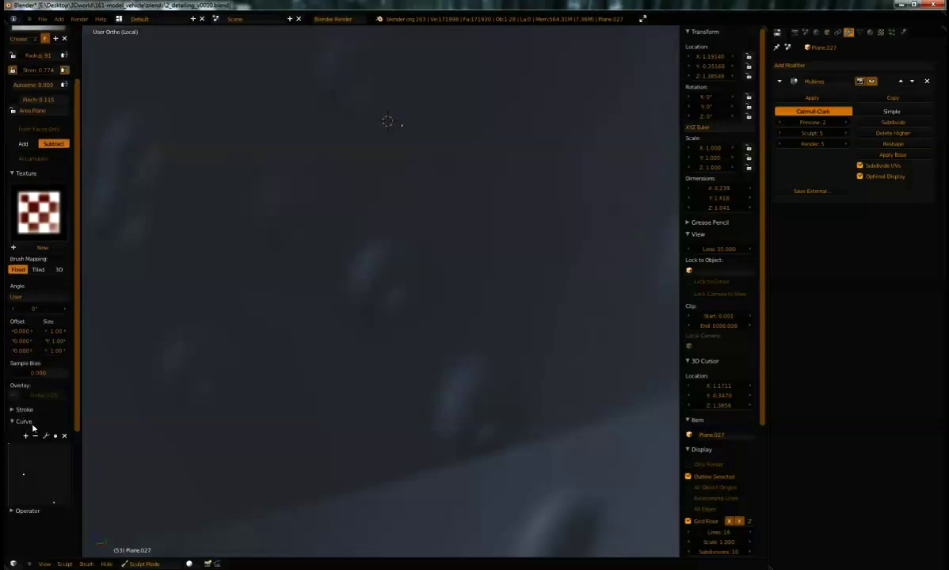
{"action": "scroll", "coordinate": [59, 265], "scroll_direction": "down", "scroll_amount": 4}
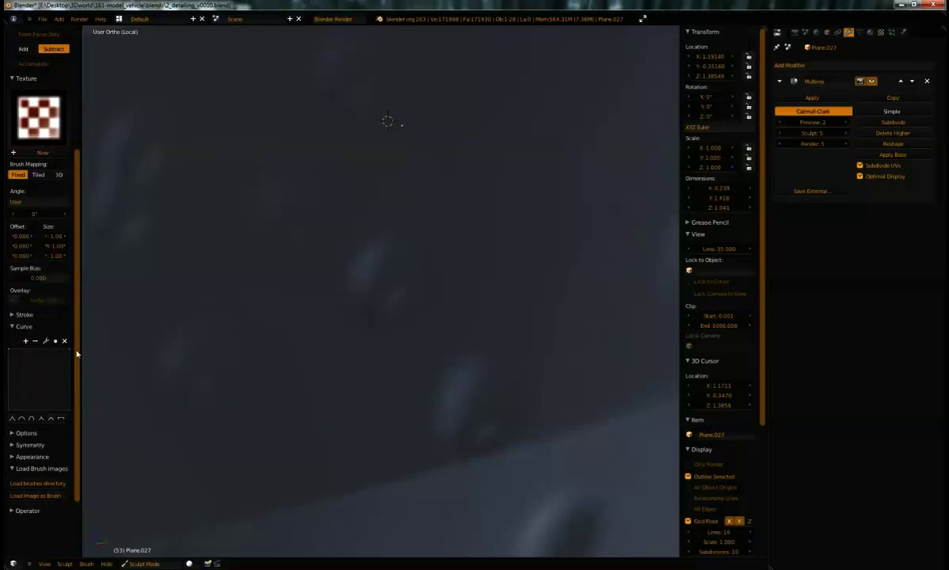
{"action": "left_click", "coordinate": [42, 420]}
{"action": "left_click", "coordinate": [32, 420]}
Resize the Crease brush and cut a small extra dent into the rim of one dent on the middle face.
{"action": "middle_click_drag", "start_coordinate": [335, 294], "coordinate": [288, 282]}
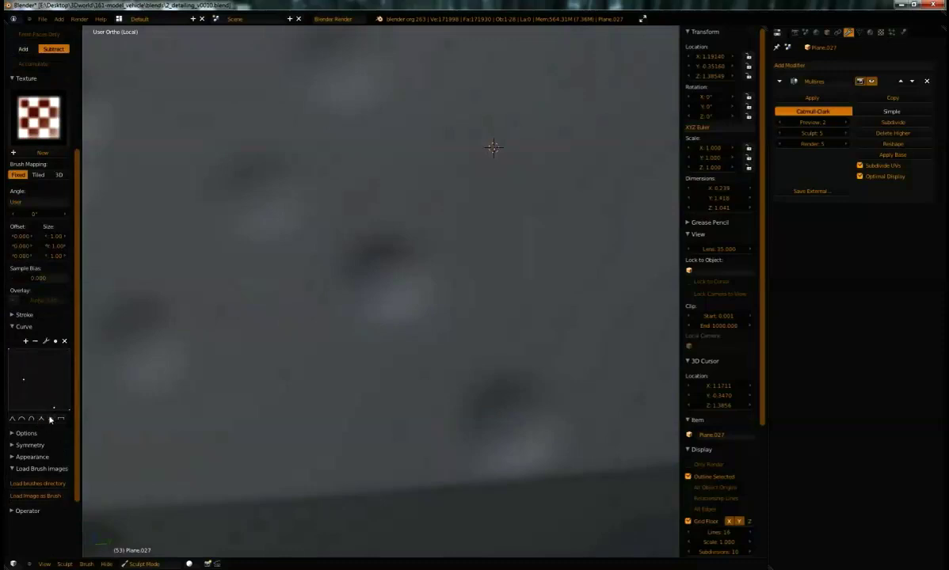
{"action": "mouse_move", "coordinate": [282, 336]}
{"action": "middle_mouse_down"}
{"action": "mouse_move", "coordinate": [248, 327]}
{"action": "mouse_move", "coordinate": [261, 345]}
{"action": "mouse_move", "coordinate": [264, 336]}
{"action": "mouse_move", "coordinate": [307, 331]}
{"action": "middle_mouse_up"}
{"action": "key", "text": "f"}
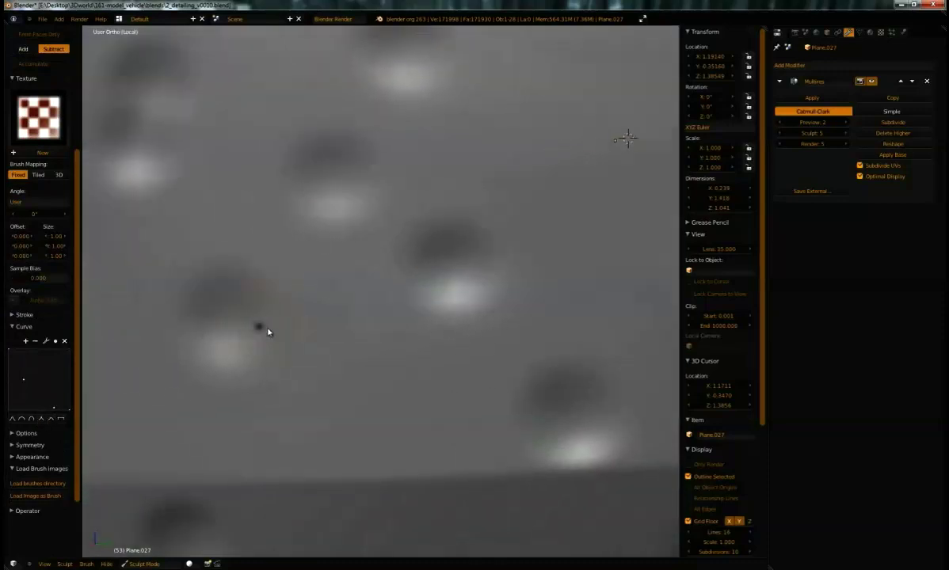
{"action": "left_click", "coordinate": [269, 323]}
{"action": "middle_click_drag", "start_coordinate": [286, 304], "coordinate": [262, 325]}
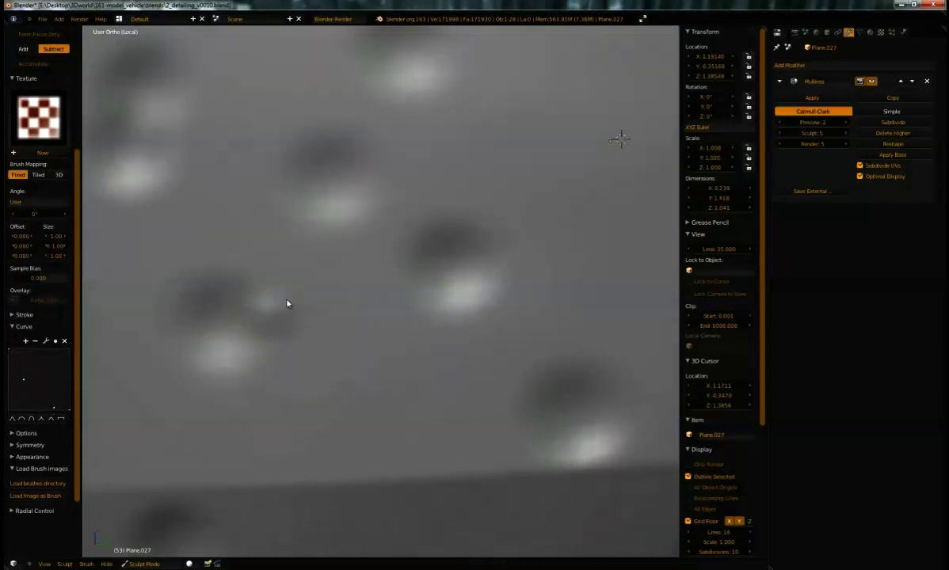
{"action": "scroll", "coordinate": [264, 322], "scroll_direction": "down", "scroll_amount": 5}
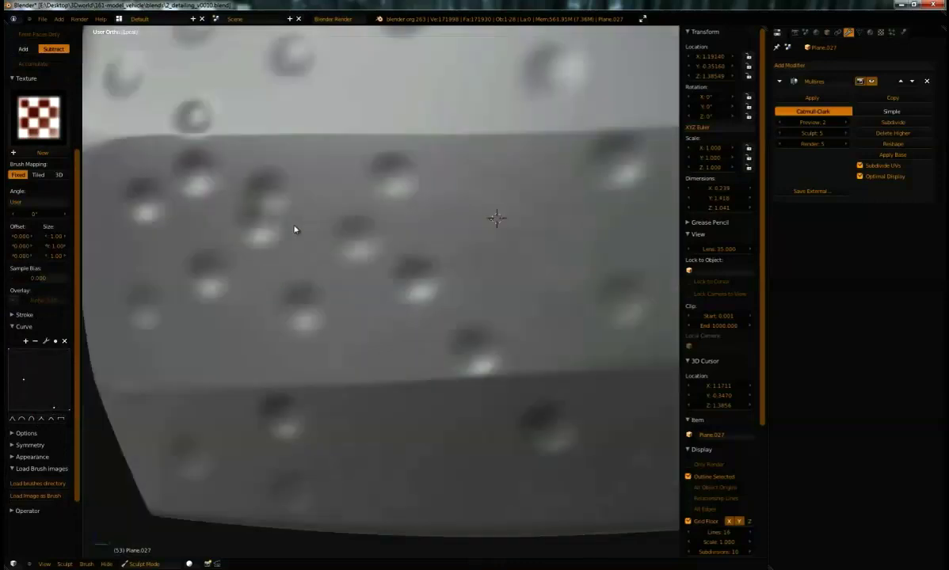
Try subtracting Crease strokes beside the lower dent of the middle face's densely dented half, and undo them.
{"action": "left_click_drag", "start_coordinate": [335, 301], "coordinate": [331, 311]}
{"action": "key", "text": "ctrl+z"}
{"action": "mouse_move", "coordinate": [339, 305]}
{"action": "middle_mouse_down"}
{"action": "mouse_move", "coordinate": [326, 312]}
{"action": "mouse_move", "coordinate": [358, 309]}
{"action": "mouse_move", "coordinate": [396, 282]}
{"action": "mouse_move", "coordinate": [377, 301]}
{"action": "mouse_move", "coordinate": [328, 301]}
{"action": "mouse_move", "coordinate": [358, 309]}
{"action": "middle_mouse_up"}
{"action": "left_click", "coordinate": [325, 299]}
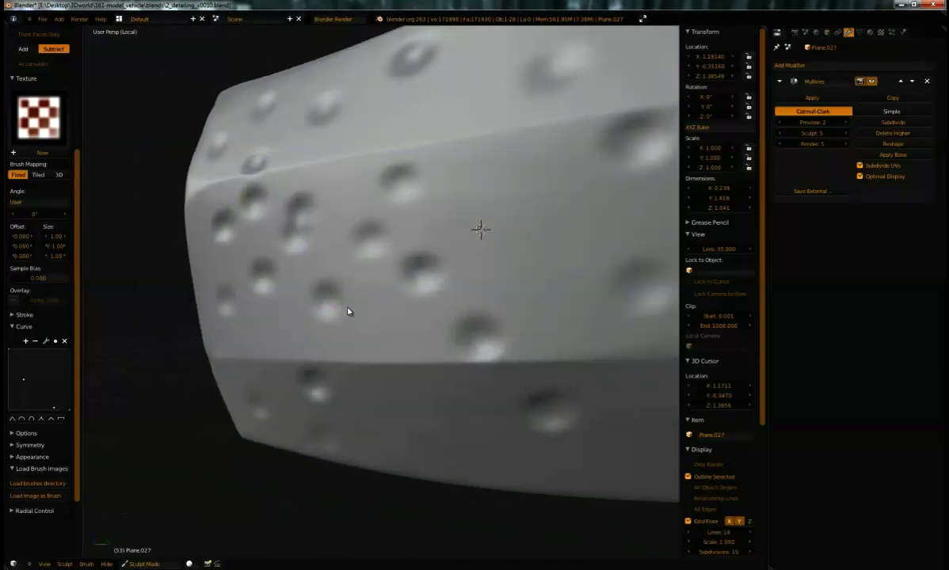
{"action": "left_click_drag", "start_coordinate": [344, 299], "coordinate": [379, 273]}
{"action": "key", "text": "ctrl+z"}
{"action": "middle_click_drag", "start_coordinate": [331, 332], "coordinate": [404, 310]}
Check the panel's wireframe with Optimal Display toggled and subdivide the Multires modifier to level 6.
{"action": "key", "text": "z"}
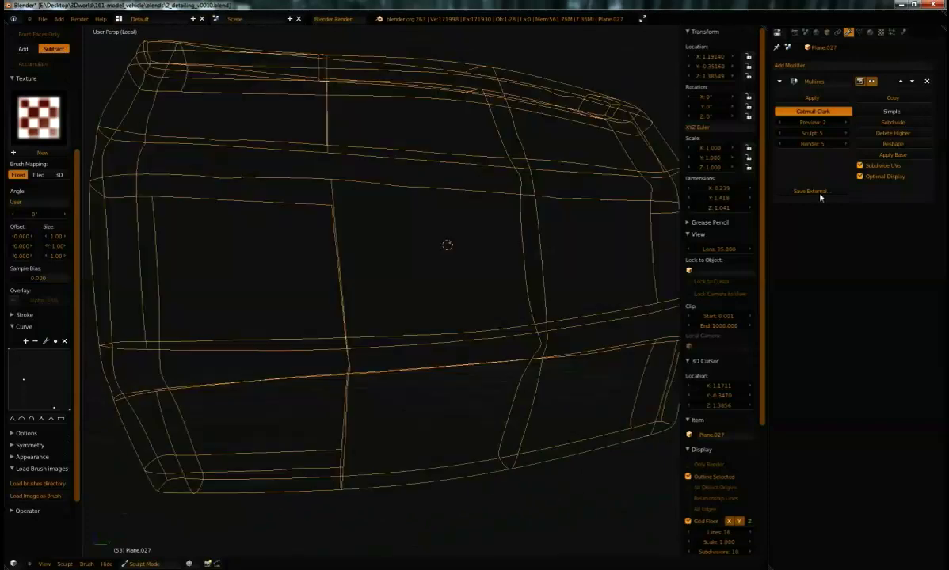
{"action": "left_click", "coordinate": [860, 177]}
{"action": "middle_click_drag", "start_coordinate": [590, 214], "coordinate": [784, 180]}
{"action": "left_click", "coordinate": [891, 180]}
{"action": "key", "text": "z"}
{"action": "left_click", "coordinate": [891, 123]}
{"action": "key", "text": "z"}
{"action": "key", "text": "z"}
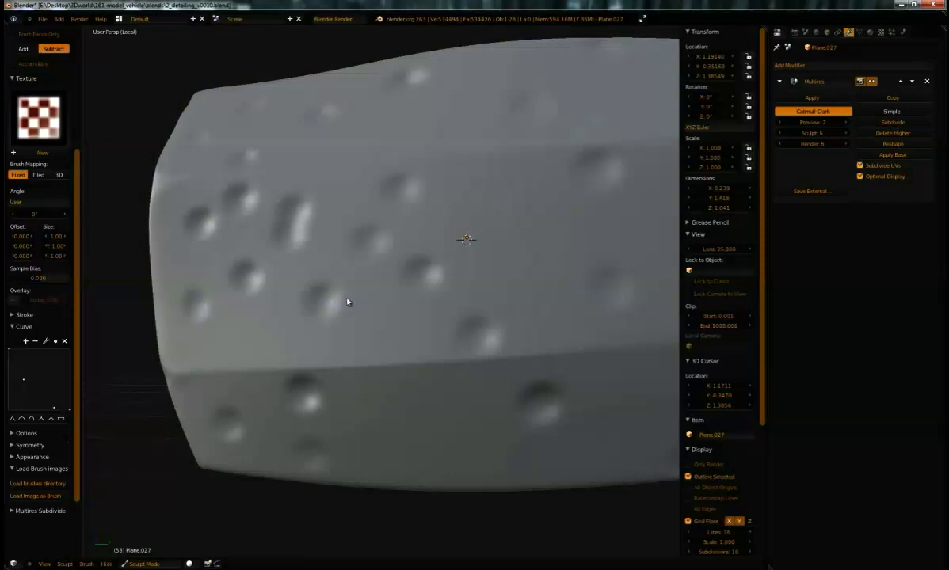
Try Crease scratches running from the lower dent on the middle face at the finer subdivision level.
{"action": "key", "text": "ctrl+z"}
{"action": "mouse_move", "coordinate": [312, 303]}
{"action": "left_mouse_down"}
{"action": "mouse_move", "coordinate": [341, 291]}
{"action": "mouse_move", "coordinate": [293, 297]}
{"action": "mouse_move", "coordinate": [317, 279]}
{"action": "mouse_move", "coordinate": [301, 287]}
{"action": "mouse_move", "coordinate": [328, 309]}
{"action": "mouse_move", "coordinate": [313, 312]}
{"action": "left_mouse_up"}
{"action": "key", "text": "ctrl+z"}
{"action": "key", "text": "ctrl+z"}
{"action": "scroll", "coordinate": [336, 319], "scroll_direction": "up", "scroll_amount": 8}
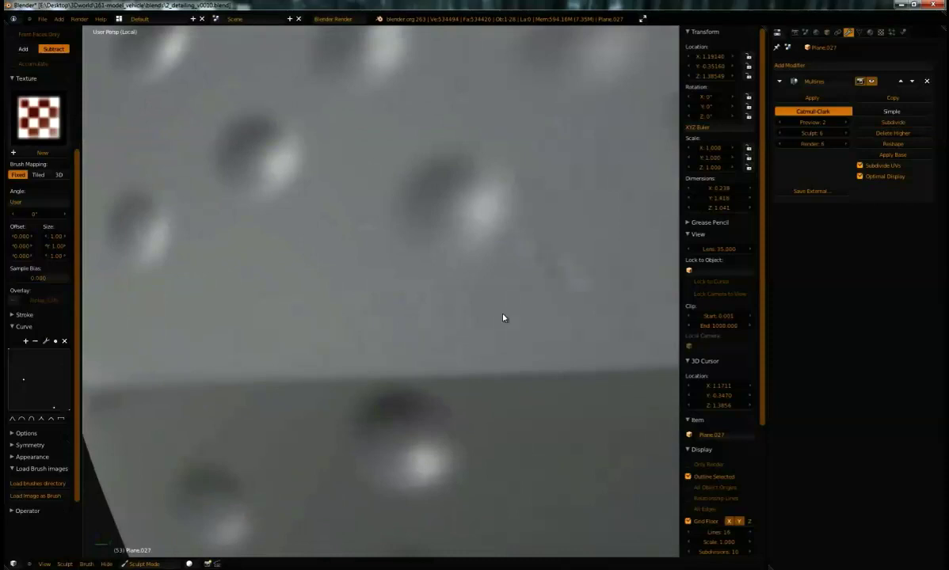
{"action": "scroll", "coordinate": [506, 227], "scroll_direction": "down", "scroll_amount": 3}
{"action": "middle_click_drag", "start_coordinate": [506, 226], "coordinate": [480, 257]}
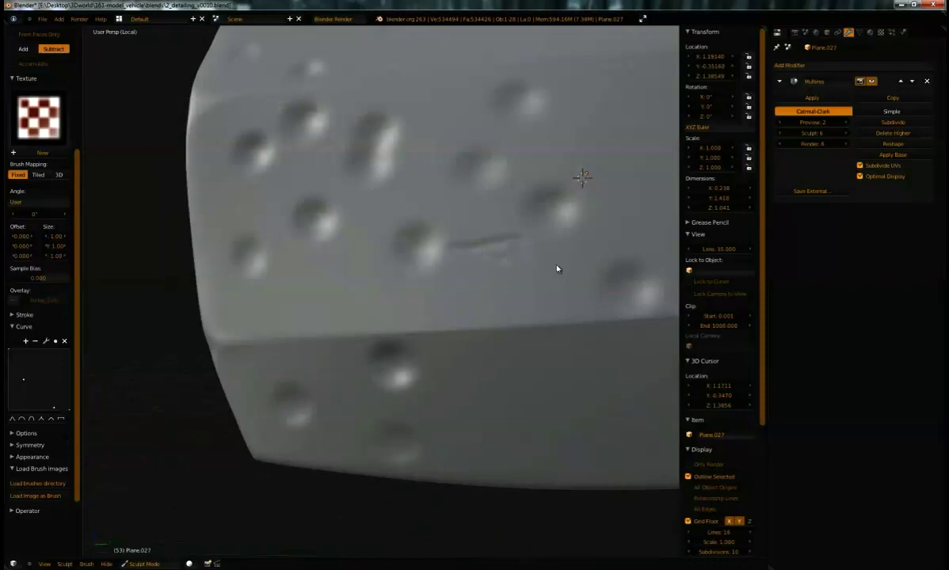
{"action": "mouse_move", "coordinate": [492, 281]}
{"action": "middle_mouse_down"}
{"action": "mouse_move", "coordinate": [400, 309]}
{"action": "mouse_move", "coordinate": [475, 305]}
{"action": "mouse_move", "coordinate": [498, 277]}
{"action": "mouse_move", "coordinate": [438, 326]}
{"action": "mouse_move", "coordinate": [451, 229]}
{"action": "mouse_move", "coordinate": [418, 260]}
{"action": "mouse_move", "coordinate": [428, 316]}
{"action": "mouse_move", "coordinate": [456, 320]}
{"action": "mouse_move", "coordinate": [417, 290]}
{"action": "middle_mouse_up"}
{"action": "scroll", "coordinate": [417, 290], "scroll_direction": "up", "scroll_amount": 3}
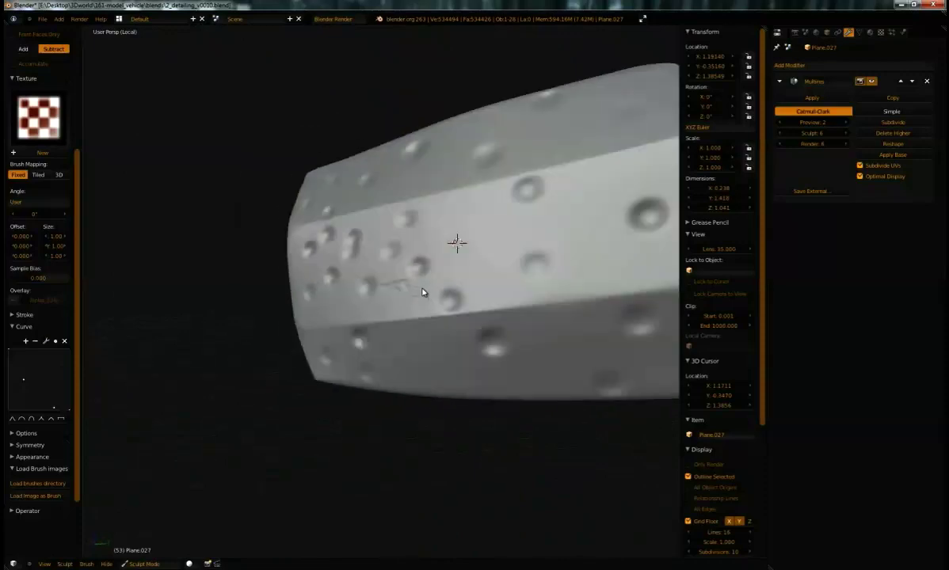
{"action": "scroll", "coordinate": [367, 282], "scroll_direction": "up", "scroll_amount": 4}
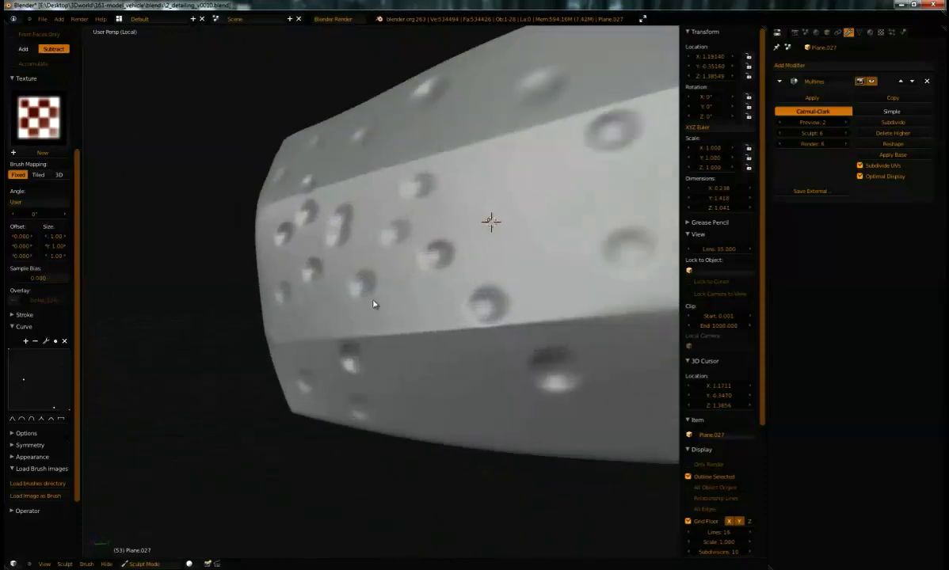
Set the Crease strength to 0.335 and carve fine cracks at the rim of a small dent on the middle face.
{"action": "mouse_move", "coordinate": [308, 300]}
{"action": "middle_mouse_down"}
{"action": "mouse_move", "coordinate": [348, 277]}
{"action": "mouse_move", "coordinate": [256, 257]}
{"action": "mouse_move", "coordinate": [296, 259]}
{"action": "middle_mouse_up"}
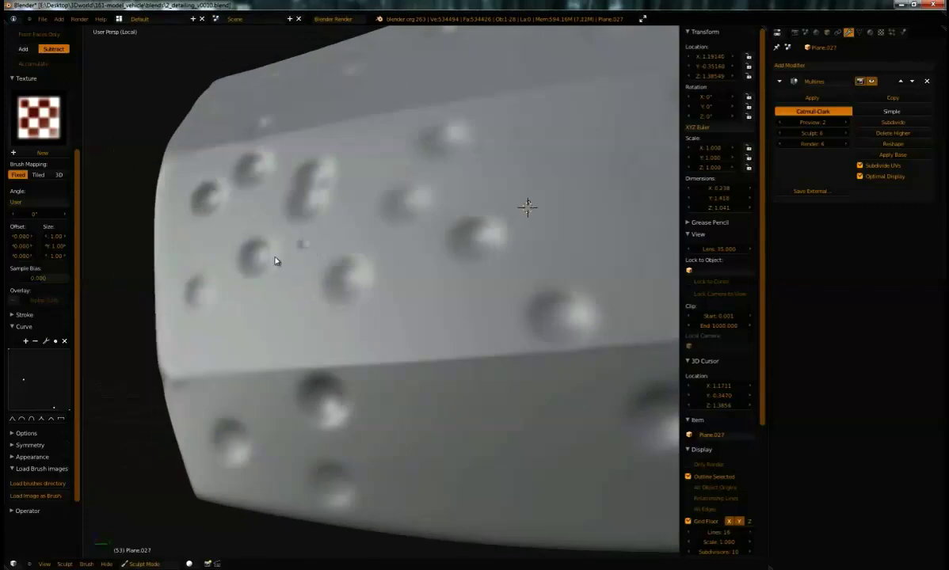
{"action": "scroll", "coordinate": [52, 99], "scroll_direction": "up", "scroll_amount": 3}
{"action": "scroll", "coordinate": [56, 119], "scroll_direction": "up", "scroll_amount": 5}
{"action": "left_click_drag", "start_coordinate": [31, 138], "coordinate": [43, 131]}
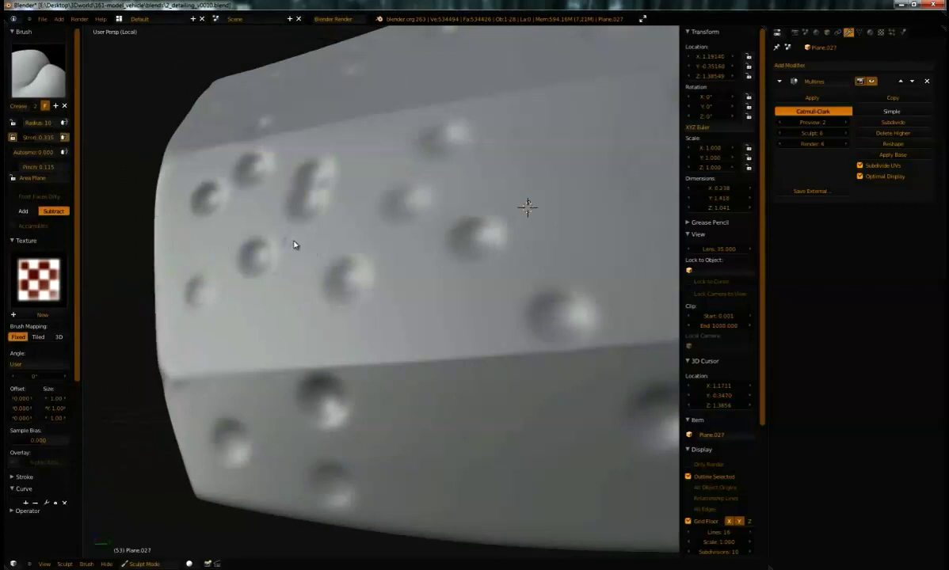
{"action": "middle_click_drag", "start_coordinate": [308, 261], "coordinate": [288, 261]}
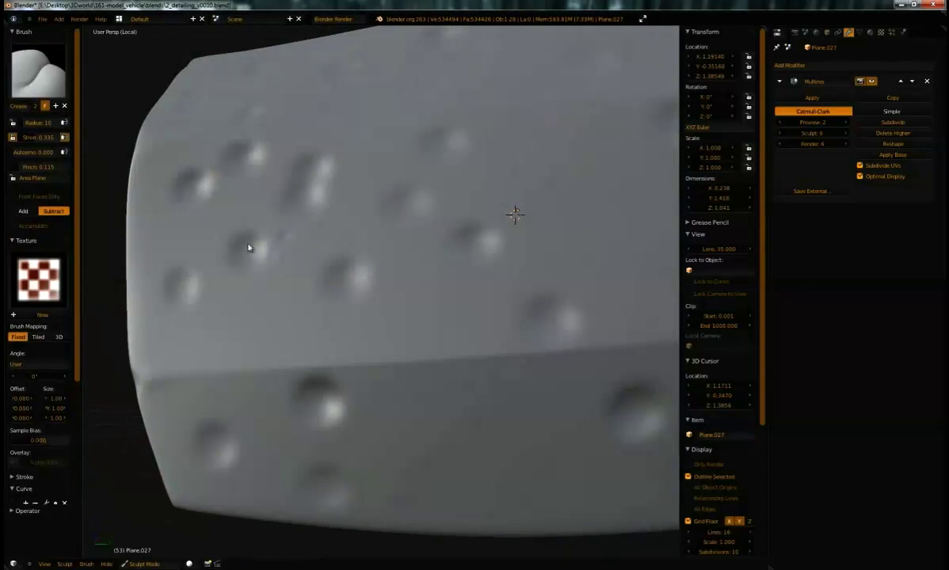
{"action": "mouse_move", "coordinate": [247, 254]}
{"action": "middle_mouse_down"}
{"action": "mouse_move", "coordinate": [282, 267]}
{"action": "mouse_move", "coordinate": [274, 252]}
{"action": "mouse_move", "coordinate": [351, 278]}
{"action": "mouse_move", "coordinate": [324, 288]}
{"action": "mouse_move", "coordinate": [373, 358]}
{"action": "middle_mouse_up"}
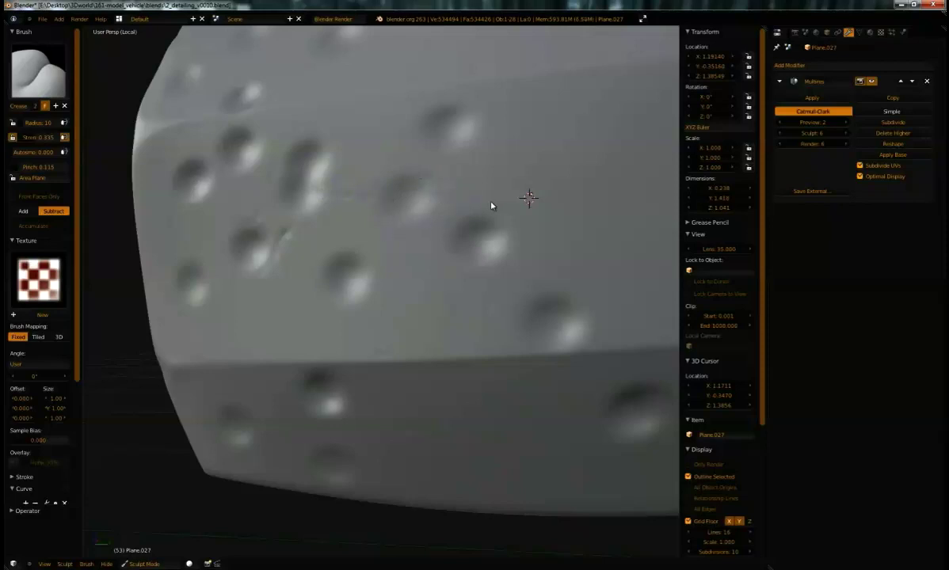
{"action": "mouse_move", "coordinate": [494, 279]}
{"action": "middle_mouse_down"}
{"action": "mouse_move", "coordinate": [510, 289]}
{"action": "mouse_move", "coordinate": [445, 230]}
{"action": "mouse_move", "coordinate": [455, 295]}
{"action": "mouse_move", "coordinate": [366, 308]}
{"action": "mouse_move", "coordinate": [460, 234]}
{"action": "middle_mouse_up"}
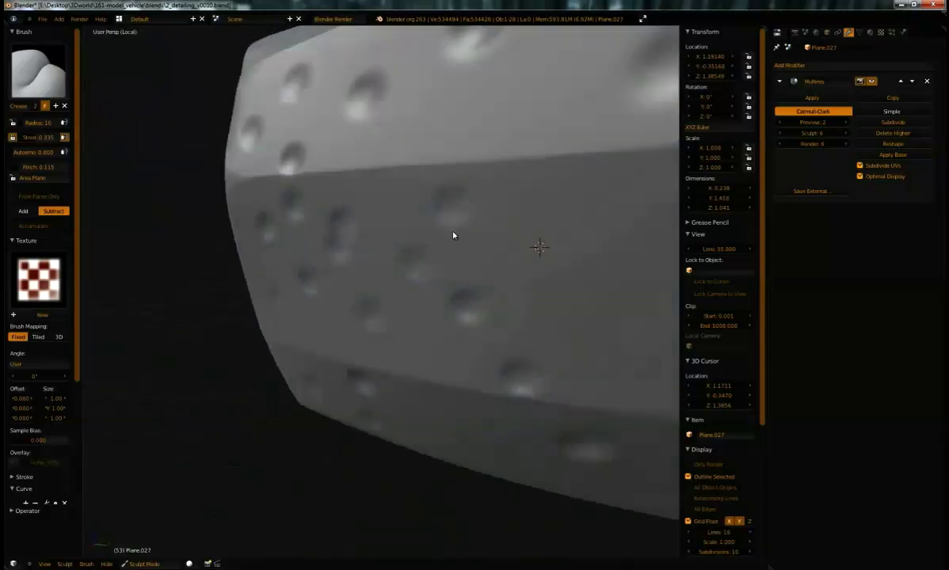
{"action": "mouse_move", "coordinate": [484, 266]}
{"action": "middle_mouse_down"}
{"action": "mouse_move", "coordinate": [458, 248]}
{"action": "mouse_move", "coordinate": [409, 267]}
{"action": "mouse_move", "coordinate": [430, 219]}
{"action": "mouse_move", "coordinate": [359, 230]}
{"action": "mouse_move", "coordinate": [345, 254]}
{"action": "mouse_move", "coordinate": [394, 247]}
{"action": "mouse_move", "coordinate": [297, 271]}
{"action": "mouse_move", "coordinate": [314, 295]}
{"action": "mouse_move", "coordinate": [278, 283]}
{"action": "mouse_move", "coordinate": [339, 271]}
{"action": "mouse_move", "coordinate": [287, 288]}
{"action": "mouse_move", "coordinate": [321, 273]}
{"action": "mouse_move", "coordinate": [380, 207]}
{"action": "mouse_move", "coordinate": [438, 227]}
{"action": "mouse_move", "coordinate": [383, 252]}
{"action": "middle_mouse_up"}
{"action": "scroll", "coordinate": [411, 182], "scroll_direction": "down", "scroll_amount": 5}
{"action": "scroll", "coordinate": [384, 252], "scroll_direction": "up", "scroll_amount": 4}
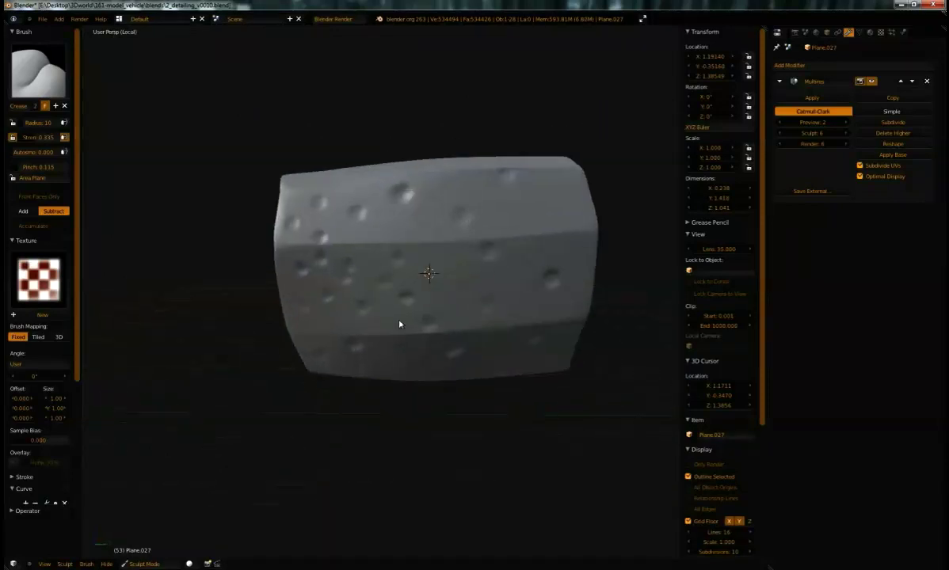
Switch to the Clay brush at radius 59 and leave local view to show the surrounding vehicle parts.
{"action": "left_click", "coordinate": [36, 69]}
{"action": "left_click", "coordinate": [127, 128]}
{"action": "mouse_move", "coordinate": [343, 314]}
{"action": "middle_mouse_down"}
{"action": "mouse_move", "coordinate": [368, 316]}
{"action": "mouse_move", "coordinate": [328, 292]}
{"action": "mouse_move", "coordinate": [364, 293]}
{"action": "mouse_move", "coordinate": [438, 234]}
{"action": "middle_mouse_up"}
{"action": "key", "text": "KP_Divide"}
{"action": "scroll", "coordinate": [339, 302], "scroll_direction": "down", "scroll_amount": 3}
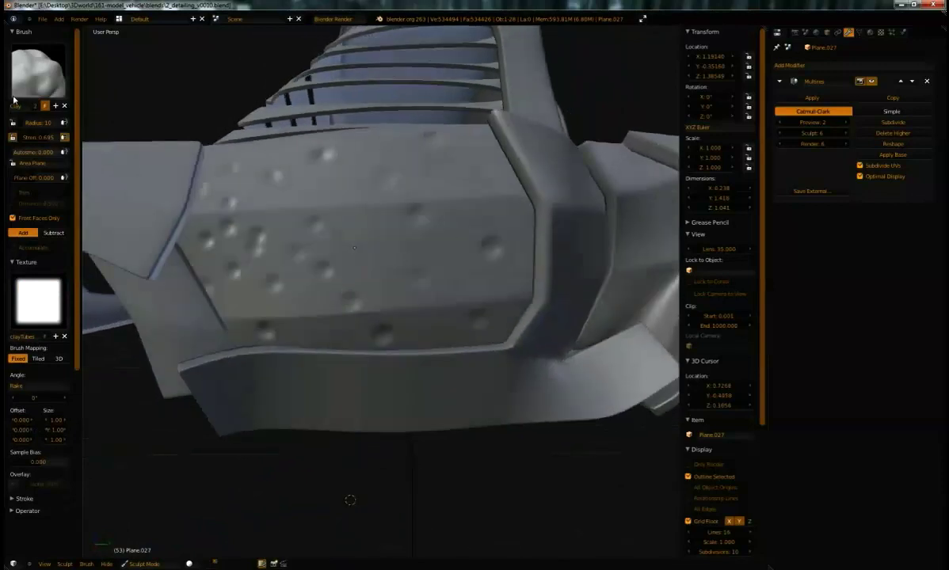
{"action": "left_click", "coordinate": [354, 340]}
{"action": "middle_click_drag", "start_coordinate": [409, 343], "coordinate": [510, 357]}
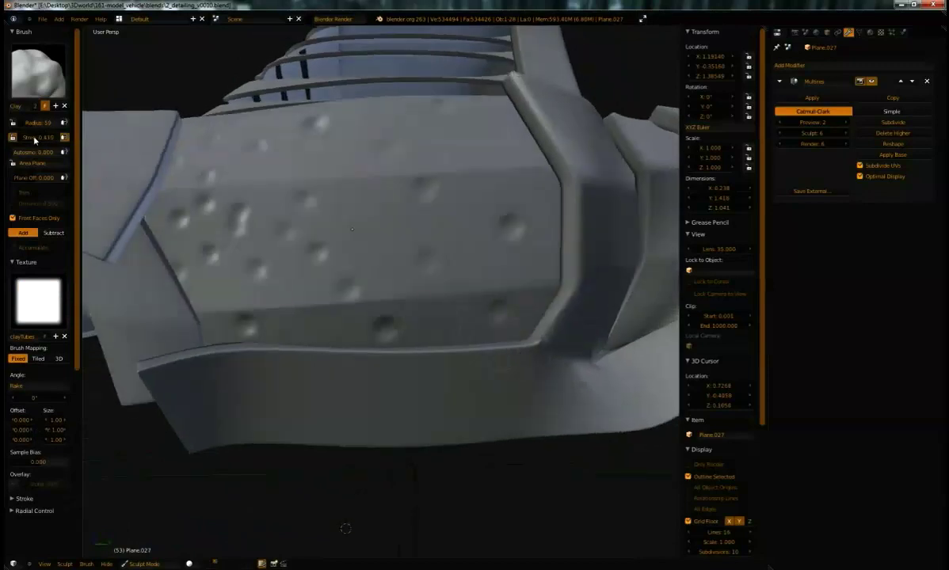
Set the Clay brush strength to 0.588 and turn off Front Faces Only.
{"action": "left_click_drag", "start_coordinate": [31, 139], "coordinate": [24, 139]}
{"action": "middle_click_drag", "start_coordinate": [318, 379], "coordinate": [490, 408]}
{"action": "key", "text": "z"}
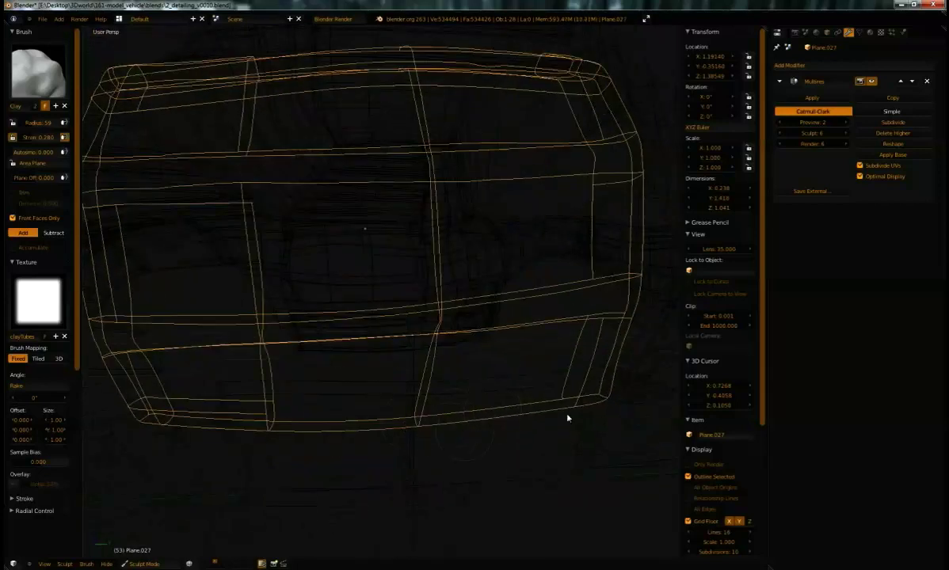
{"action": "key", "text": "z"}
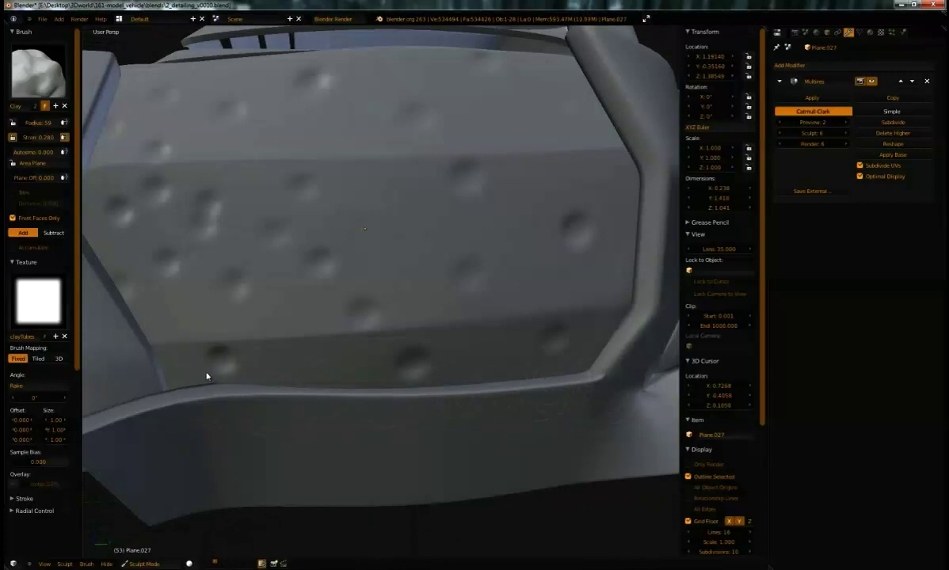
{"action": "left_click_drag", "start_coordinate": [34, 137], "coordinate": [53, 137]}
{"action": "middle_click_drag", "start_coordinate": [263, 377], "coordinate": [309, 357]}
{"action": "left_click", "coordinate": [51, 218]}
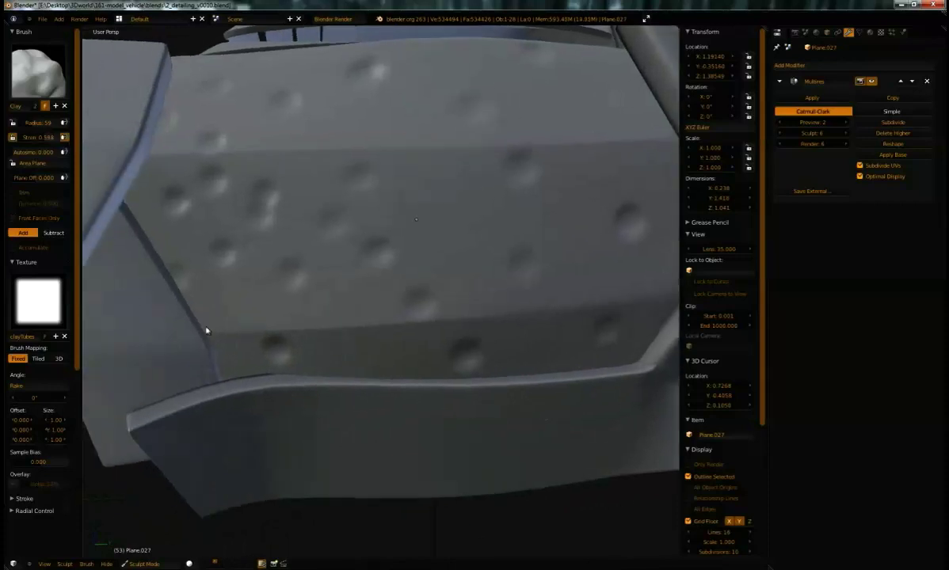
{"action": "middle_click_drag", "start_coordinate": [267, 377], "coordinate": [275, 276]}
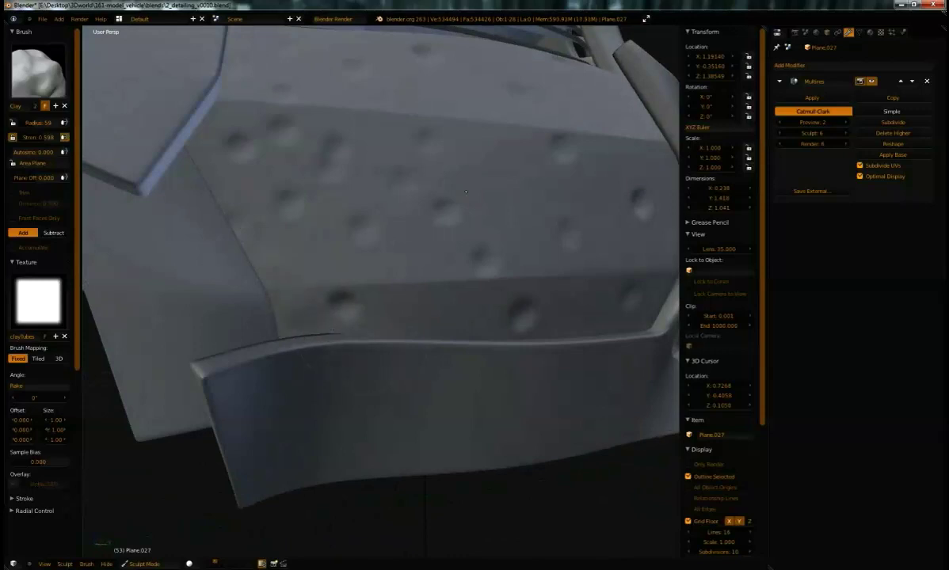
Change the Clay brush's falloff curve with the curve presets and try it near the panel's densely dented end.
{"action": "key", "text": "BackSpace"}
{"action": "scroll", "coordinate": [62, 386], "scroll_direction": "down", "scroll_amount": 5}
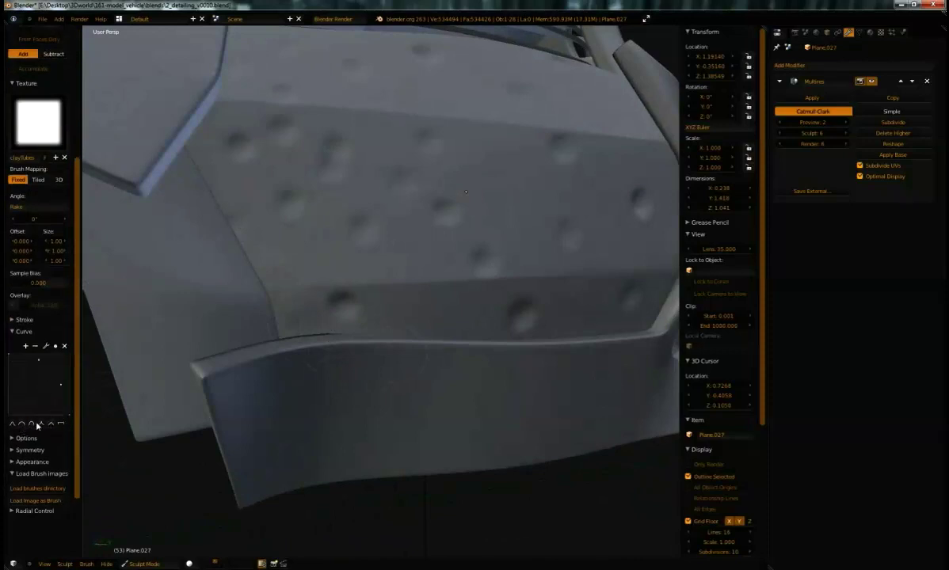
{"action": "left_click", "coordinate": [42, 427]}
{"action": "left_click", "coordinate": [61, 425]}
{"action": "middle_click_drag", "start_coordinate": [280, 271], "coordinate": [169, 309]}
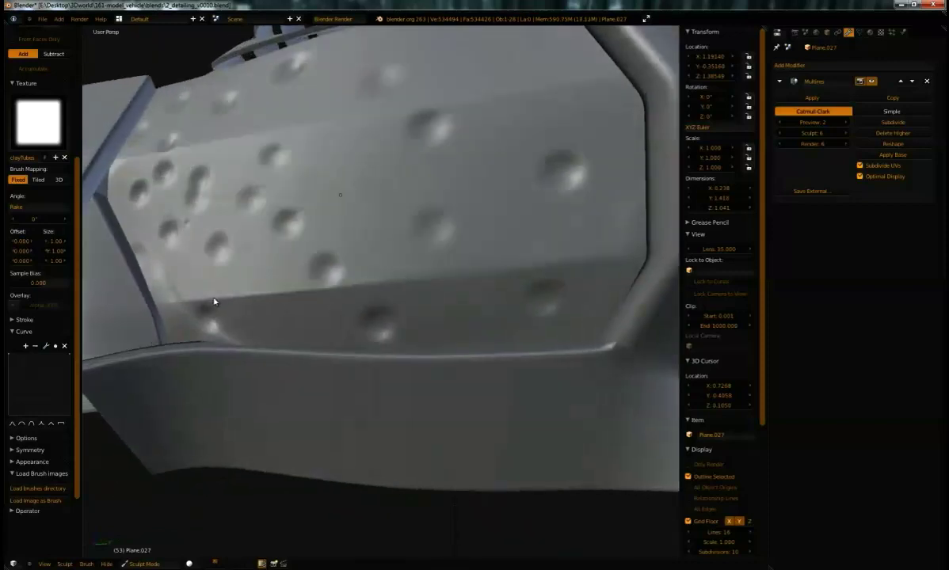
{"action": "middle_click_drag", "start_coordinate": [224, 298], "coordinate": [282, 281]}
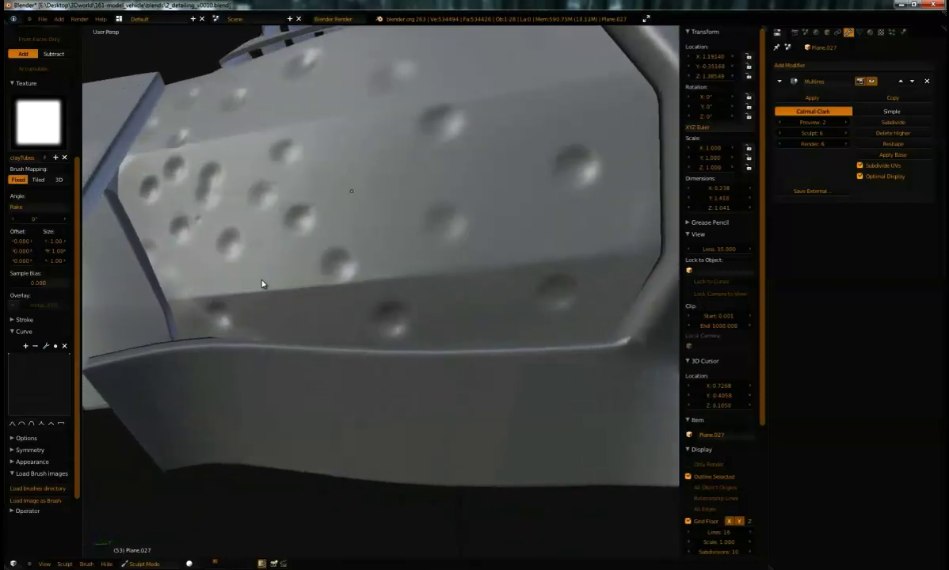
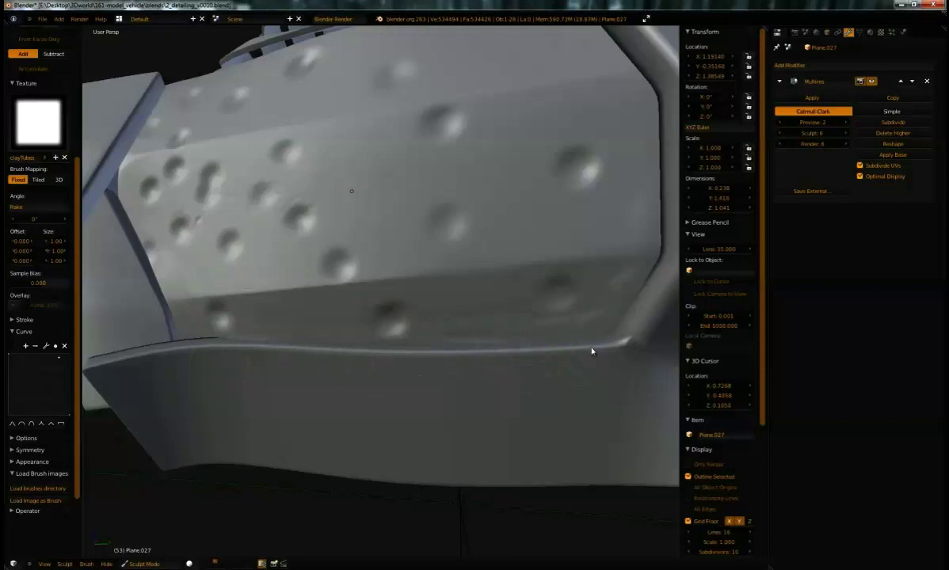
Build up Clay along the panel's sparsely dented end, following the edge against the raised frame.
{"action": "mouse_move", "coordinate": [601, 338]}
{"action": "middle_mouse_down"}
{"action": "mouse_move", "coordinate": [594, 352]}
{"action": "mouse_move", "coordinate": [625, 375]}
{"action": "middle_mouse_up"}
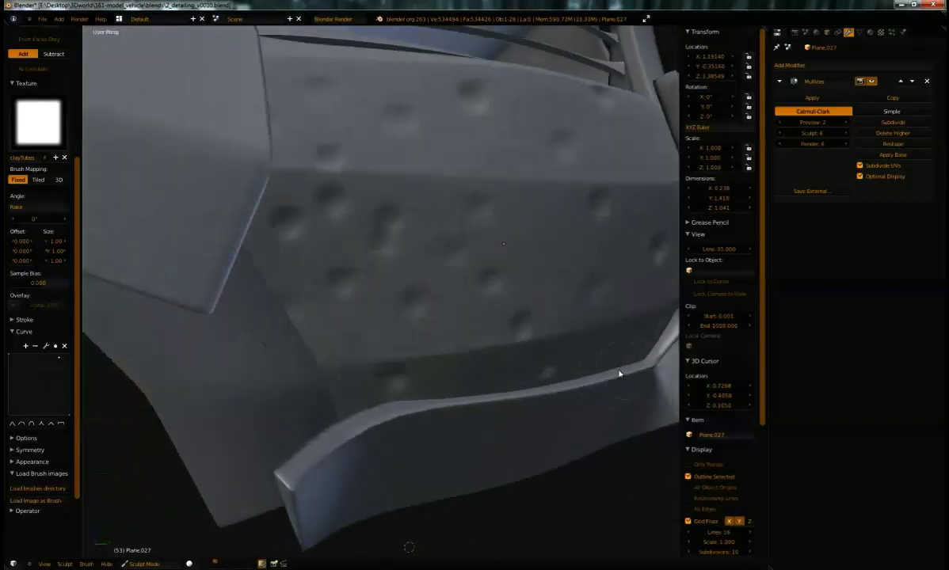
{"action": "mouse_move", "coordinate": [524, 379]}
{"action": "middle_mouse_down"}
{"action": "mouse_move", "coordinate": [536, 343]}
{"action": "mouse_move", "coordinate": [267, 354]}
{"action": "middle_mouse_up"}
{"action": "left_click_drag", "start_coordinate": [632, 211], "coordinate": [604, 279]}
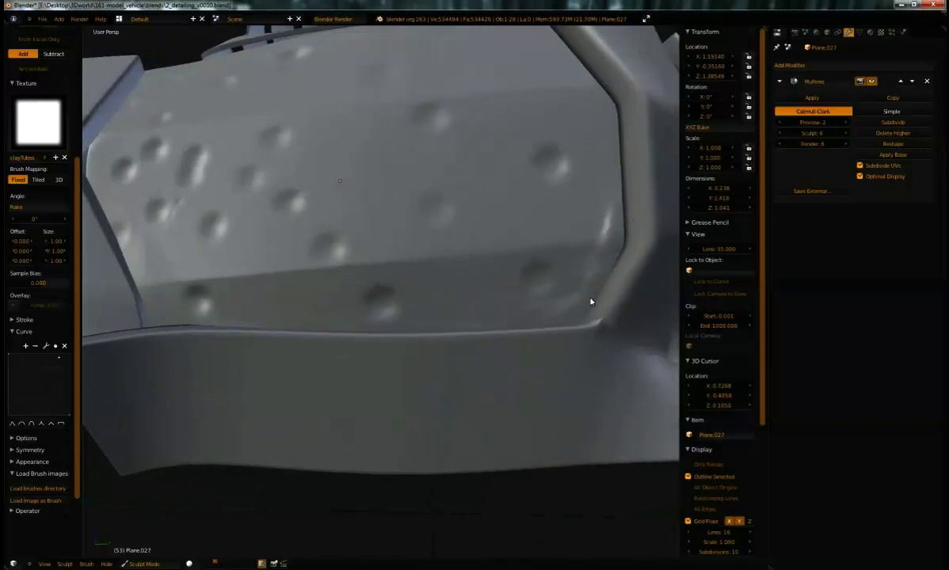
{"action": "mouse_move", "coordinate": [494, 275]}
{"action": "middle_mouse_down"}
{"action": "mouse_move", "coordinate": [551, 276]}
{"action": "mouse_move", "coordinate": [459, 380]}
{"action": "mouse_move", "coordinate": [530, 282]}
{"action": "middle_mouse_up"}
{"action": "mouse_move", "coordinate": [568, 209]}
{"action": "left_mouse_down"}
{"action": "mouse_move", "coordinate": [568, 334]}
{"action": "mouse_move", "coordinate": [582, 263]}
{"action": "mouse_move", "coordinate": [553, 260]}
{"action": "mouse_move", "coordinate": [549, 290]}
{"action": "mouse_move", "coordinate": [557, 200]}
{"action": "left_mouse_up"}
{"action": "middle_click_drag", "start_coordinate": [553, 275], "coordinate": [538, 370]}
{"action": "mouse_move", "coordinate": [535, 311]}
{"action": "left_mouse_down"}
{"action": "mouse_move", "coordinate": [563, 324]}
{"action": "mouse_move", "coordinate": [565, 354]}
{"action": "mouse_move", "coordinate": [566, 239]}
{"action": "mouse_move", "coordinate": [529, 225]}
{"action": "left_mouse_up"}
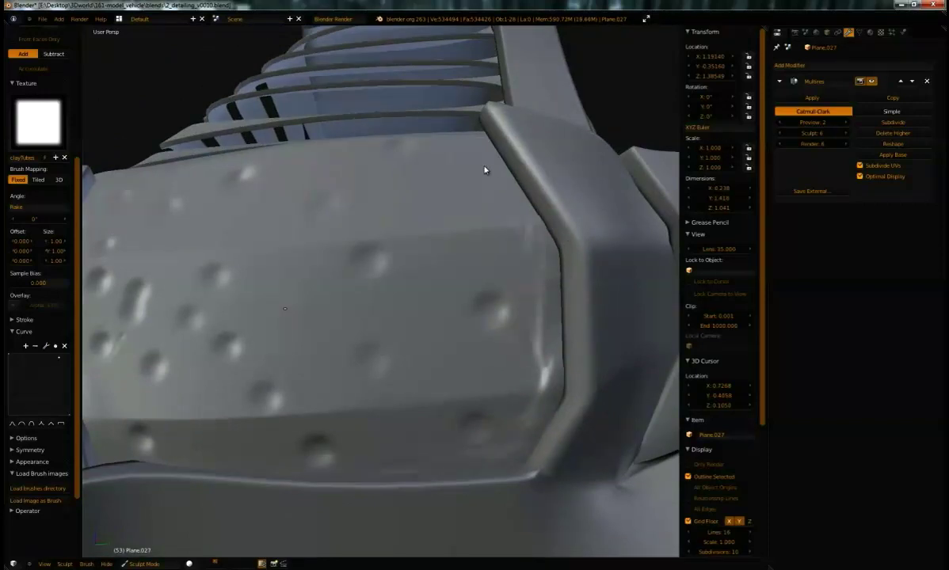
Lower the Clay brush strength to 0.280 for the buildup beside the raised frame.
{"action": "scroll", "coordinate": [32, 62], "scroll_direction": "up", "scroll_amount": 5}
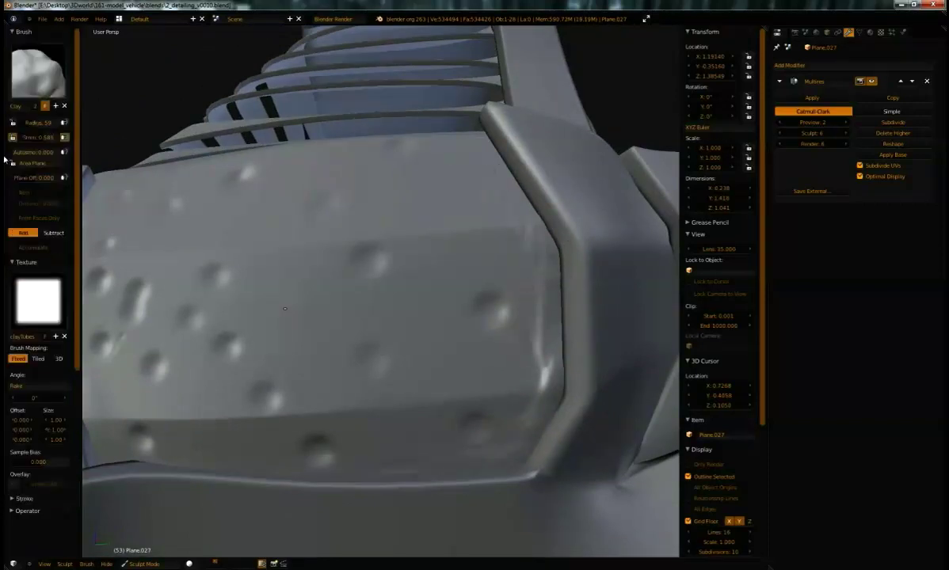
{"action": "left_click_drag", "start_coordinate": [39, 137], "coordinate": [28, 137]}
{"action": "middle_click_drag", "start_coordinate": [540, 359], "coordinate": [554, 374]}
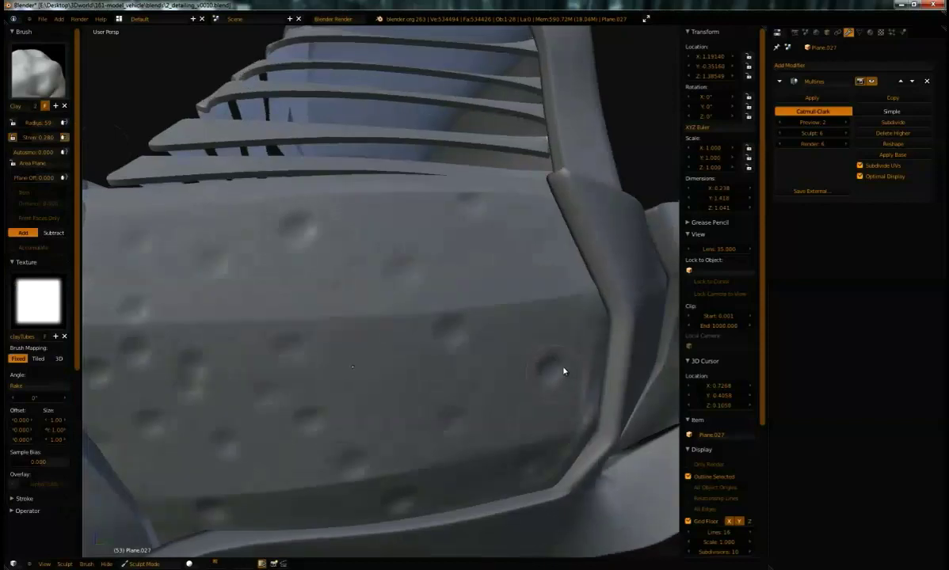
{"action": "middle_click_drag", "start_coordinate": [569, 432], "coordinate": [534, 339]}
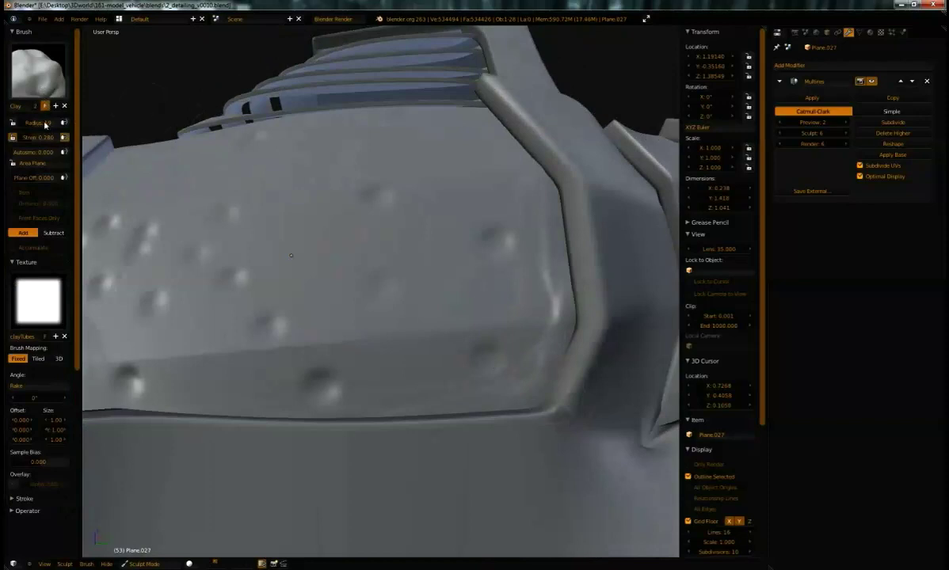
Switch to the Smooth brush and inspect the dented side panel and its edge against the raised frame from several angles.
{"action": "left_click", "coordinate": [36, 73]}
{"action": "left_click", "coordinate": [352, 175]}
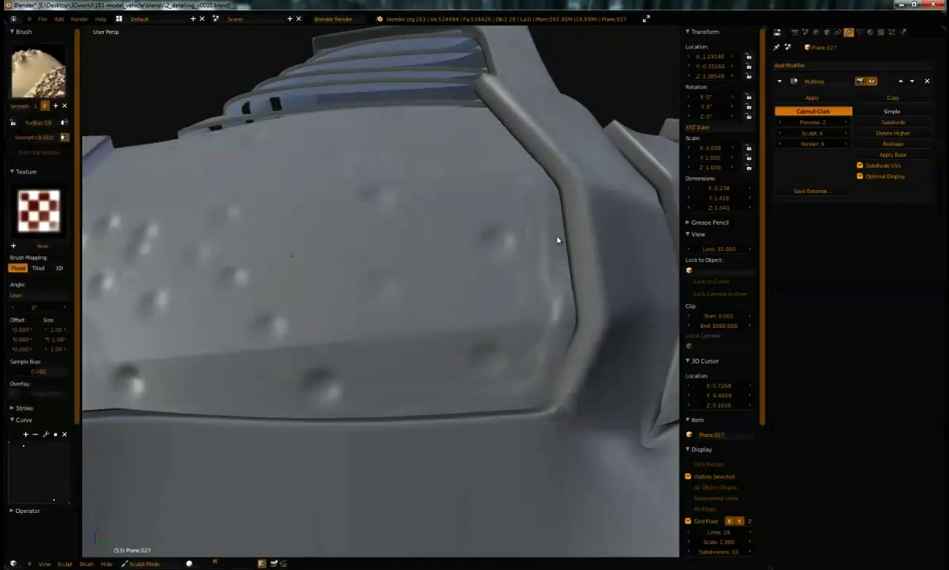
{"action": "middle_click_drag", "start_coordinate": [547, 322], "coordinate": [557, 413]}
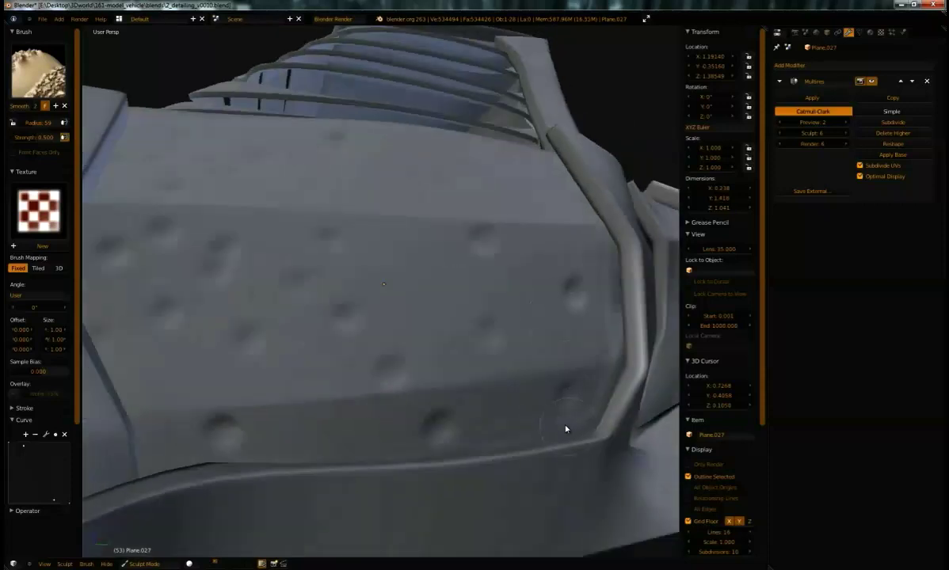
{"action": "mouse_move", "coordinate": [405, 374]}
{"action": "middle_mouse_down"}
{"action": "mouse_move", "coordinate": [424, 383]}
{"action": "mouse_move", "coordinate": [356, 443]}
{"action": "mouse_move", "coordinate": [320, 328]}
{"action": "mouse_move", "coordinate": [436, 312]}
{"action": "mouse_move", "coordinate": [430, 282]}
{"action": "mouse_move", "coordinate": [472, 280]}
{"action": "mouse_move", "coordinate": [496, 293]}
{"action": "mouse_move", "coordinate": [479, 311]}
{"action": "mouse_move", "coordinate": [456, 312]}
{"action": "mouse_move", "coordinate": [471, 340]}
{"action": "mouse_move", "coordinate": [483, 322]}
{"action": "mouse_move", "coordinate": [470, 269]}
{"action": "mouse_move", "coordinate": [370, 252]}
{"action": "mouse_move", "coordinate": [462, 263]}
{"action": "mouse_move", "coordinate": [432, 267]}
{"action": "mouse_move", "coordinate": [434, 317]}
{"action": "mouse_move", "coordinate": [362, 303]}
{"action": "middle_mouse_up"}
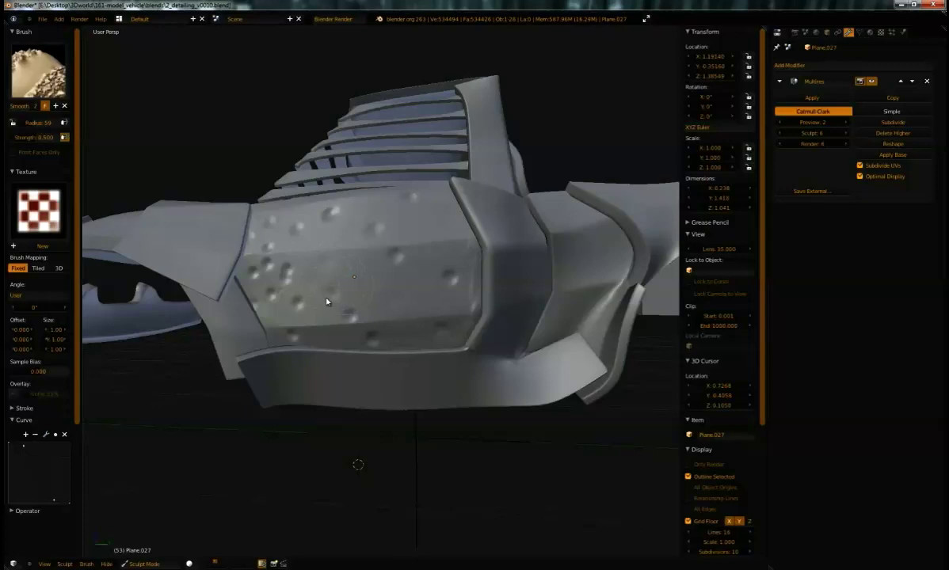
{"action": "middle_click_drag", "start_coordinate": [336, 283], "coordinate": [272, 298]}
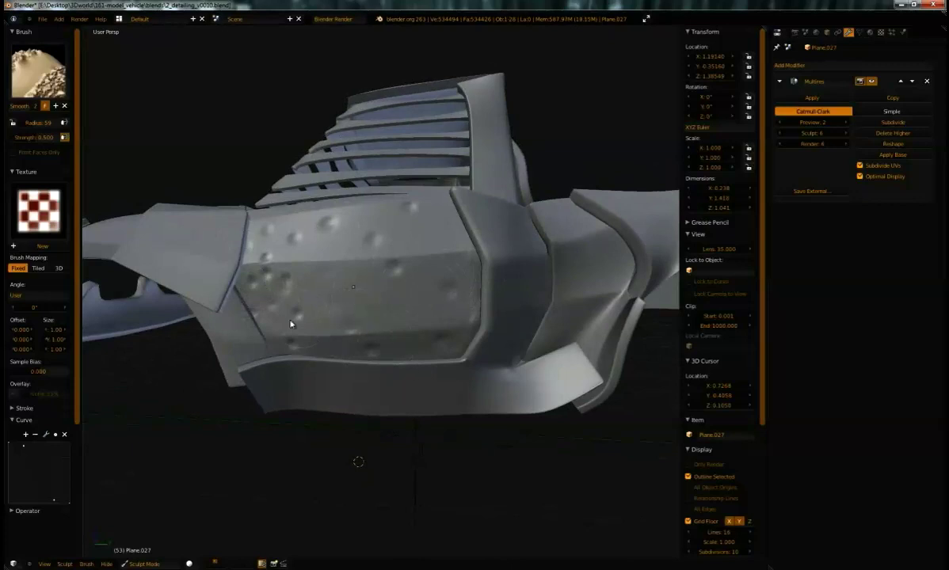
{"action": "mouse_move", "coordinate": [308, 309]}
{"action": "middle_mouse_down"}
{"action": "mouse_move", "coordinate": [365, 298]}
{"action": "mouse_move", "coordinate": [468, 306]}
{"action": "mouse_move", "coordinate": [417, 315]}
{"action": "mouse_move", "coordinate": [425, 297]}
{"action": "mouse_move", "coordinate": [394, 314]}
{"action": "mouse_move", "coordinate": [456, 316]}
{"action": "mouse_move", "coordinate": [350, 327]}
{"action": "middle_mouse_up"}
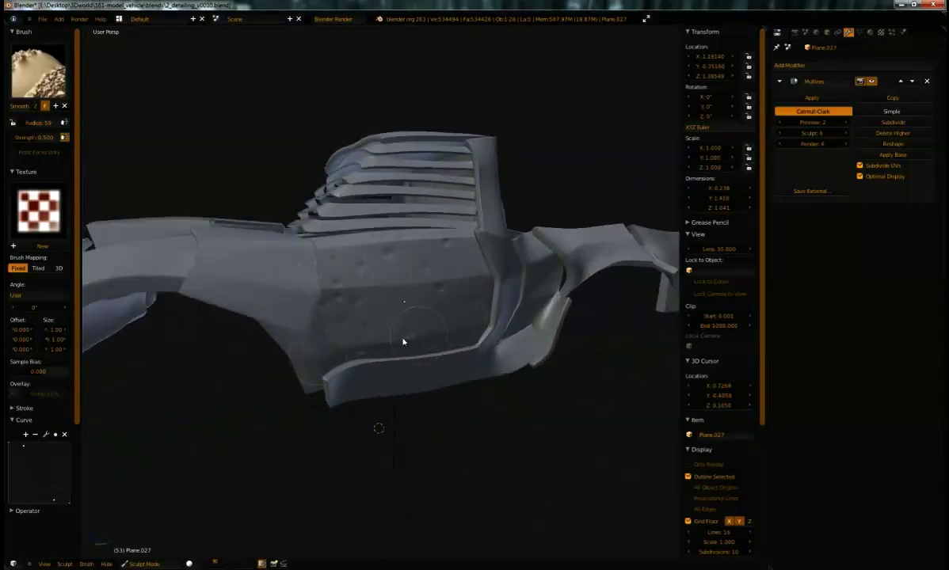
{"action": "middle_click_drag", "start_coordinate": [420, 340], "coordinate": [381, 343]}
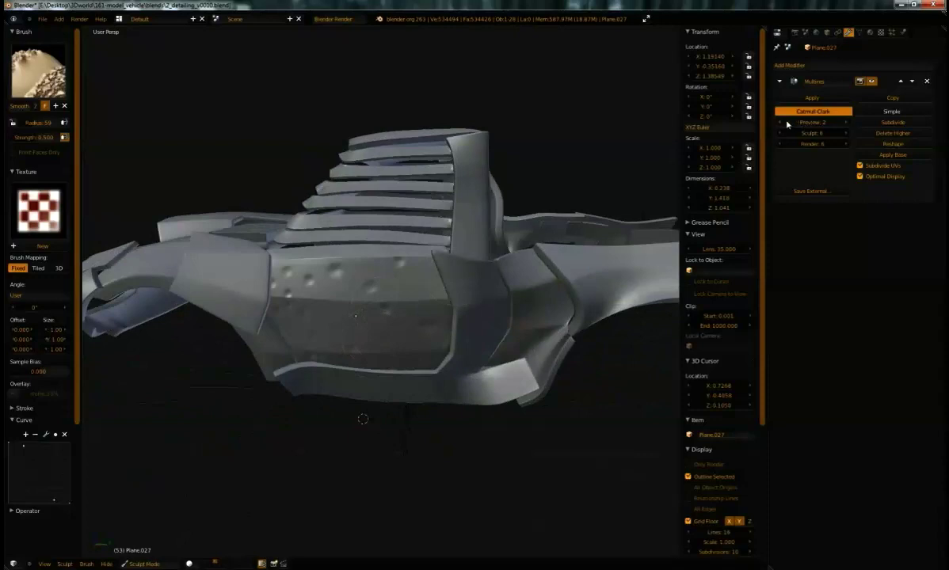
Return to Object Mode and select the smooth armour panel adjoining the densely dented end of the side panel.
{"action": "left_click", "coordinate": [142, 564]}
{"action": "left_click", "coordinate": [130, 547]}
{"action": "middle_click_drag", "start_coordinate": [362, 317], "coordinate": [311, 295]}
{"action": "right_click", "coordinate": [246, 278]}
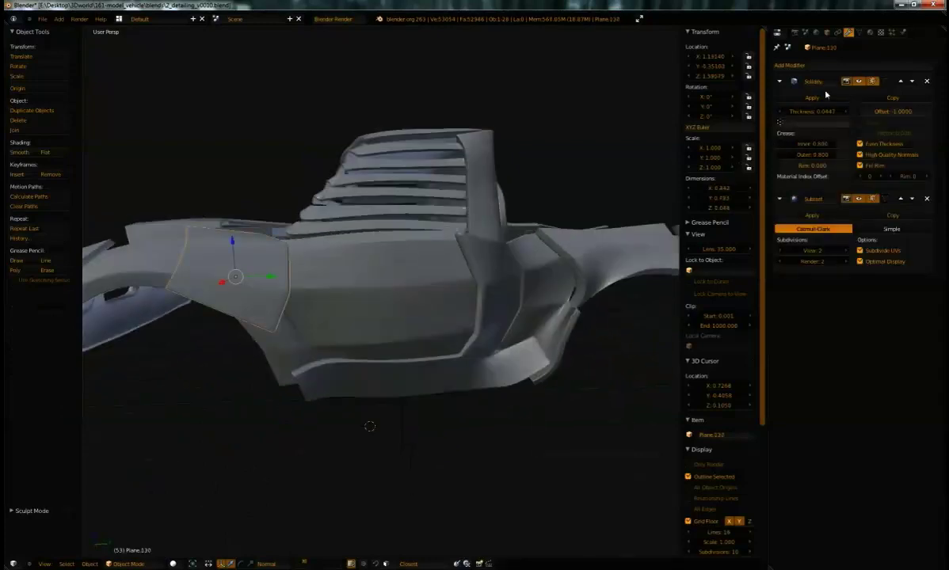
Apply the selected panel's Solidify modifier, remove its Subsurf modifier, and start adding a new modifier.
{"action": "key", "text": "ctrl+x"}
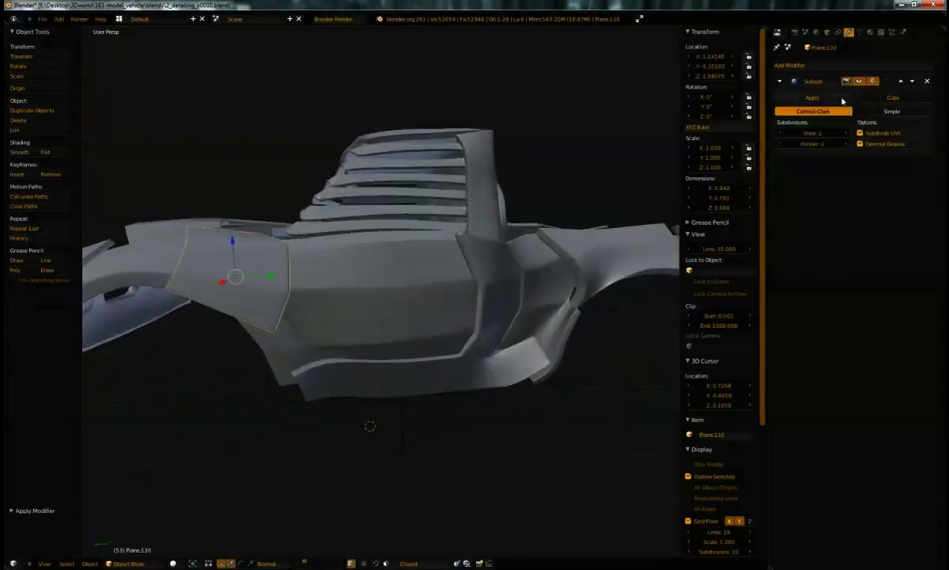
{"action": "key", "text": "ctrl+x"}
{"action": "left_click", "coordinate": [825, 67]}
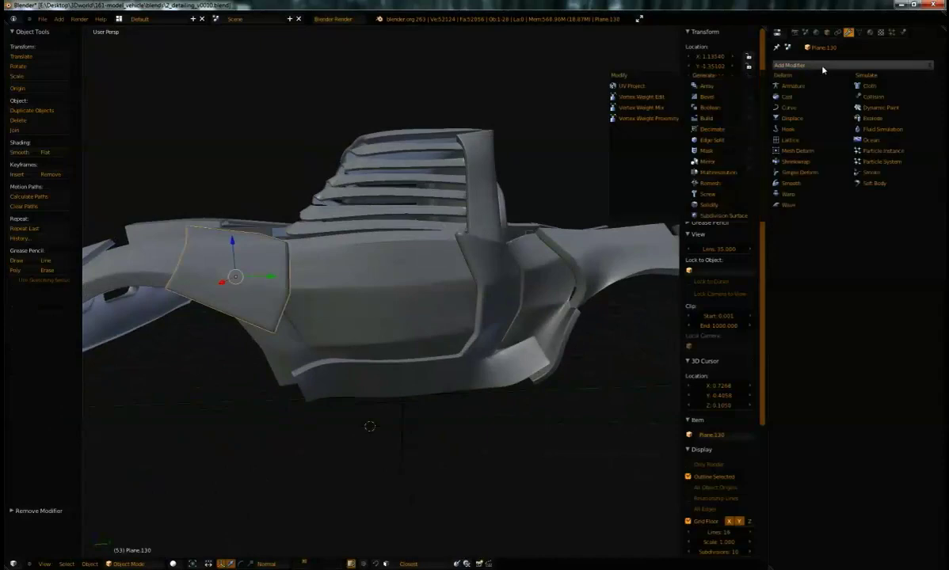
Add a Multiresolution modifier to the selected front side panel, subdivide it to level 5 and enable Optimal Display.
{"action": "left_click", "coordinate": [737, 173]}
{"action": "left_click", "coordinate": [903, 124]}
{"action": "left_click", "coordinate": [903, 124]}
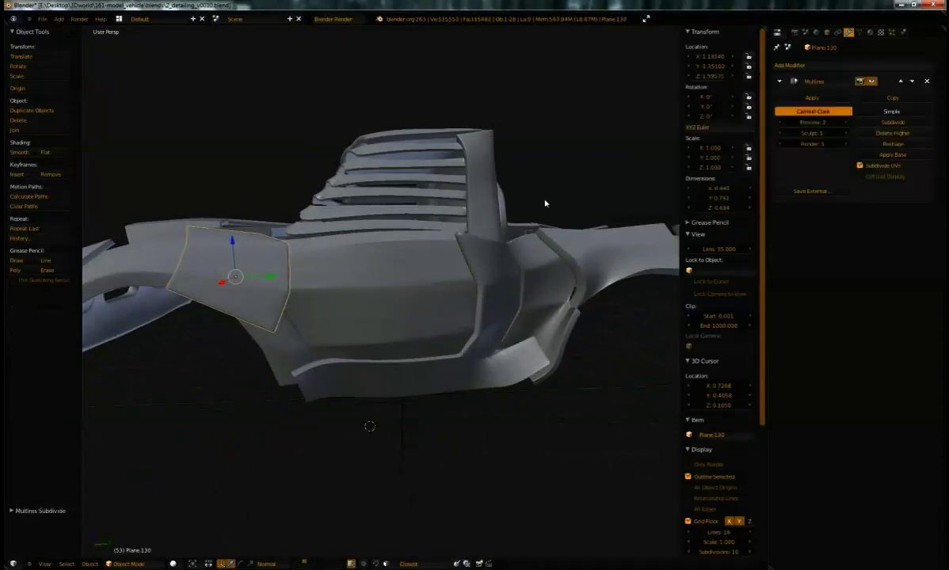
{"action": "middle_click_drag", "start_coordinate": [329, 246], "coordinate": [493, 238]}
{"action": "left_click", "coordinate": [882, 180]}
{"action": "middle_click_drag", "start_coordinate": [358, 289], "coordinate": [216, 435]}
{"action": "left_click", "coordinate": [128, 564]}
{"action": "left_click", "coordinate": [125, 507]}
{"action": "middle_click_drag", "start_coordinate": [274, 364], "coordinate": [420, 323]}
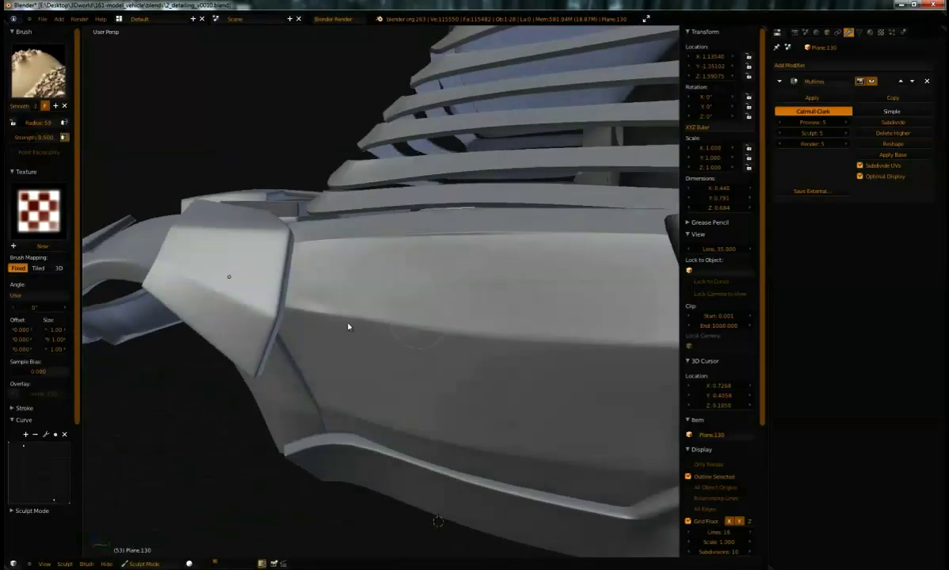
{"action": "left_click", "coordinate": [144, 564]}
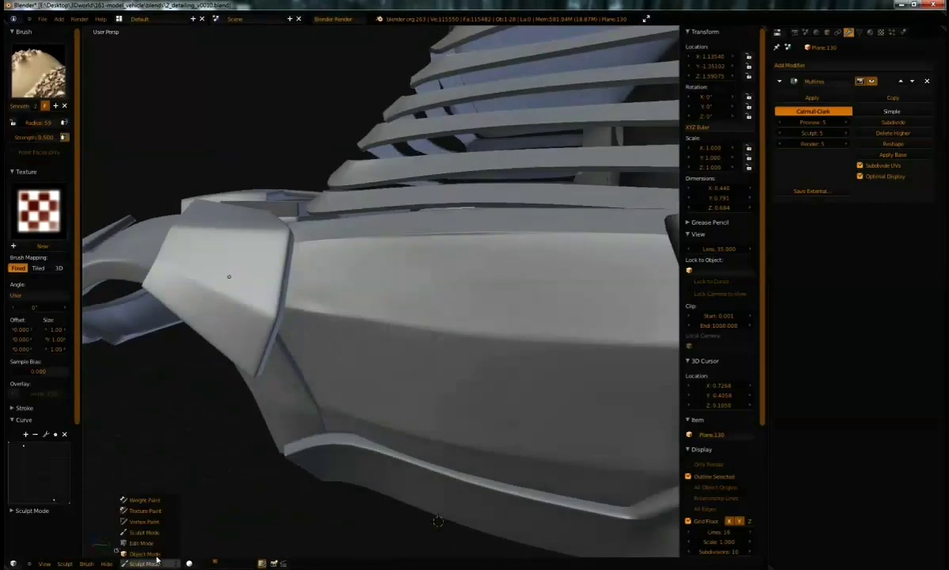
{"action": "left_click", "coordinate": [138, 529]}
Raise the large central side panel's multires preview level to 6 and examine its sculpted surface.
{"action": "right_click", "coordinate": [383, 353]}
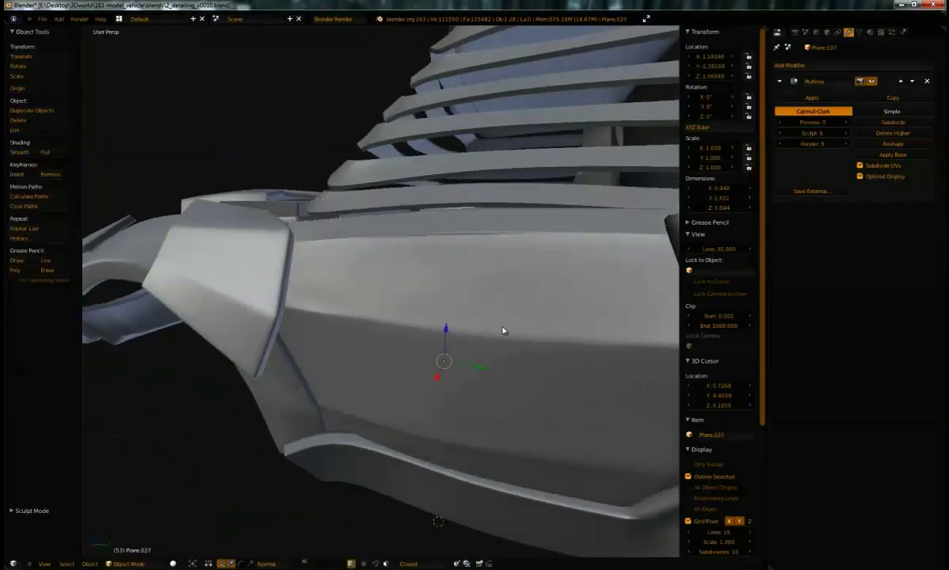
{"action": "middle_click_drag", "start_coordinate": [530, 257], "coordinate": [506, 259]}
{"action": "left_click", "coordinate": [845, 123]}
{"action": "left_click", "coordinate": [845, 124]}
{"action": "left_click", "coordinate": [844, 123]}
{"action": "left_click", "coordinate": [844, 124]}
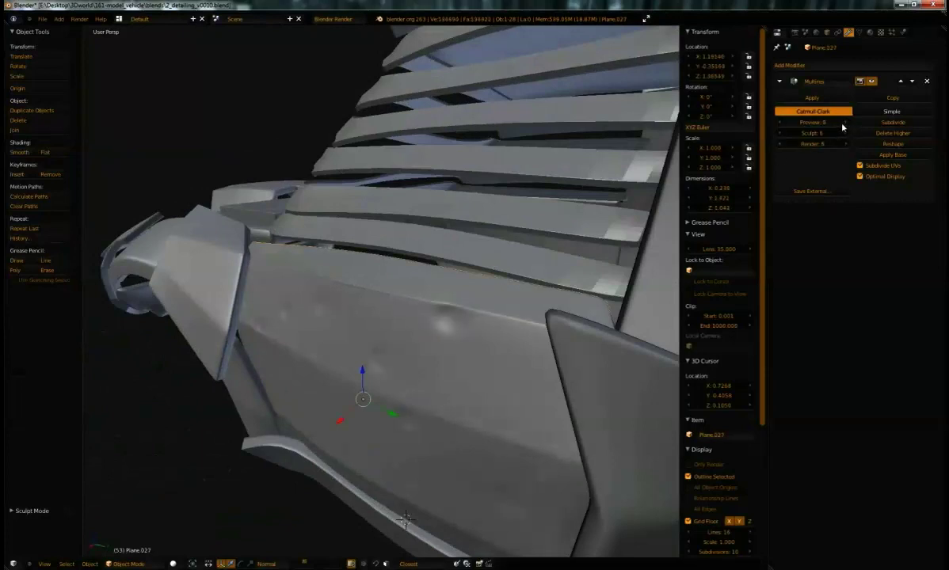
{"action": "mouse_move", "coordinate": [438, 271]}
{"action": "middle_mouse_down"}
{"action": "mouse_move", "coordinate": [490, 257]}
{"action": "mouse_move", "coordinate": [491, 245]}
{"action": "mouse_move", "coordinate": [446, 258]}
{"action": "mouse_move", "coordinate": [600, 166]}
{"action": "middle_mouse_up"}
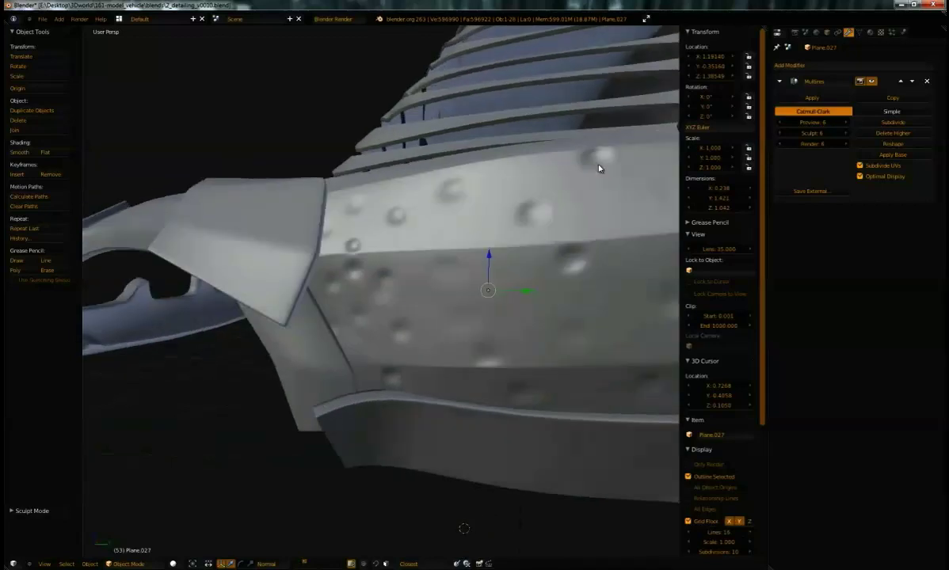
Lower the central panel's multires preview level to 2 and save the file as 2_detailing_v0011.blend.
{"action": "left_click", "coordinate": [779, 123]}
{"action": "left_click", "coordinate": [780, 123]}
{"action": "left_click", "coordinate": [779, 123]}
{"action": "mouse_move", "coordinate": [368, 273]}
{"action": "middle_mouse_down"}
{"action": "mouse_move", "coordinate": [398, 295]}
{"action": "mouse_move", "coordinate": [404, 315]}
{"action": "mouse_move", "coordinate": [392, 284]}
{"action": "mouse_move", "coordinate": [440, 277]}
{"action": "mouse_move", "coordinate": [401, 287]}
{"action": "middle_mouse_up"}
{"action": "scroll", "coordinate": [404, 315], "scroll_direction": "down", "scroll_amount": 2}
{"action": "key", "text": "ctrl+2"}
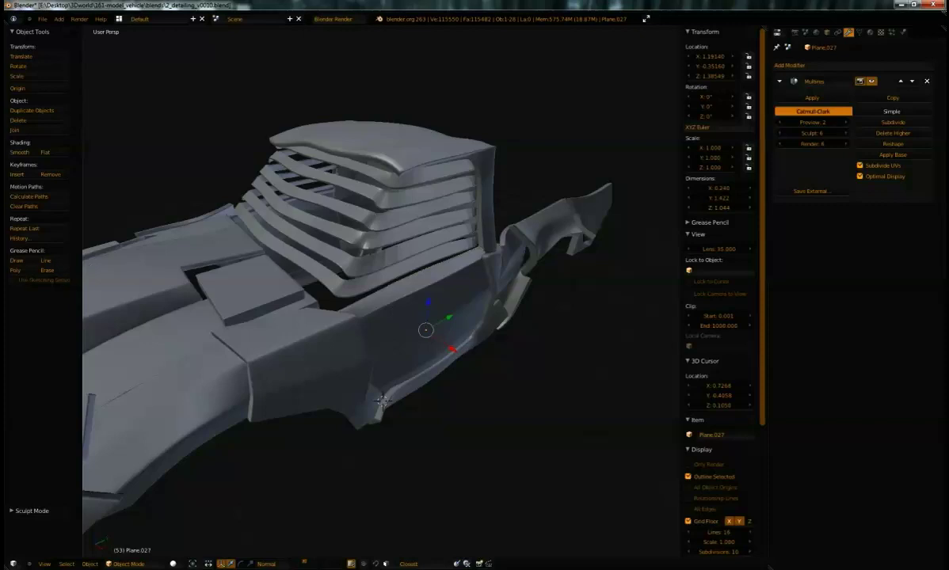
{"action": "key", "text": "ctrl+shift+s"}
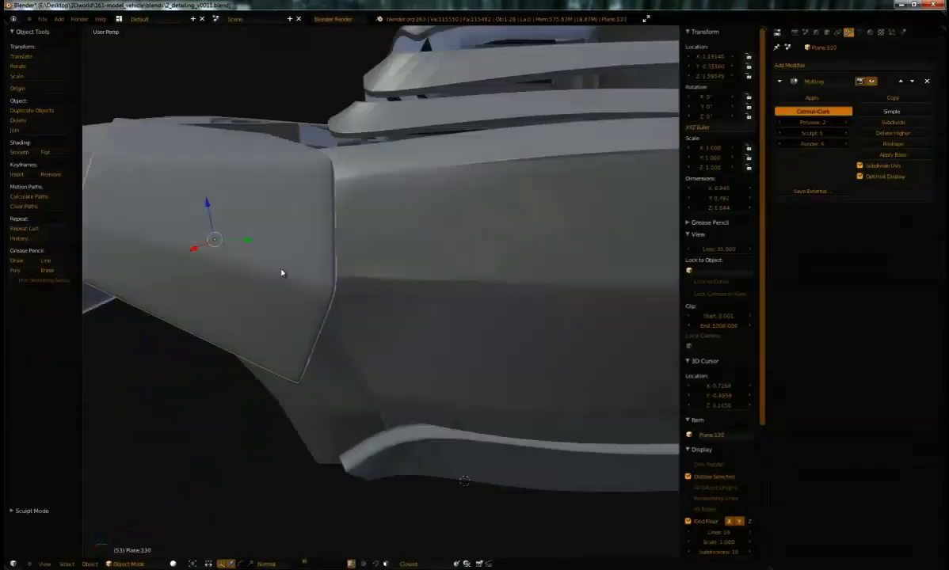
Isolate the front side panel in local view in Sculpt Mode and pinch its upper ridge into a sharp edge.
{"action": "left_click", "coordinate": [131, 563]}
{"action": "left_click", "coordinate": [132, 534]}
{"action": "scroll", "coordinate": [325, 267], "scroll_direction": "up", "scroll_amount": 4}
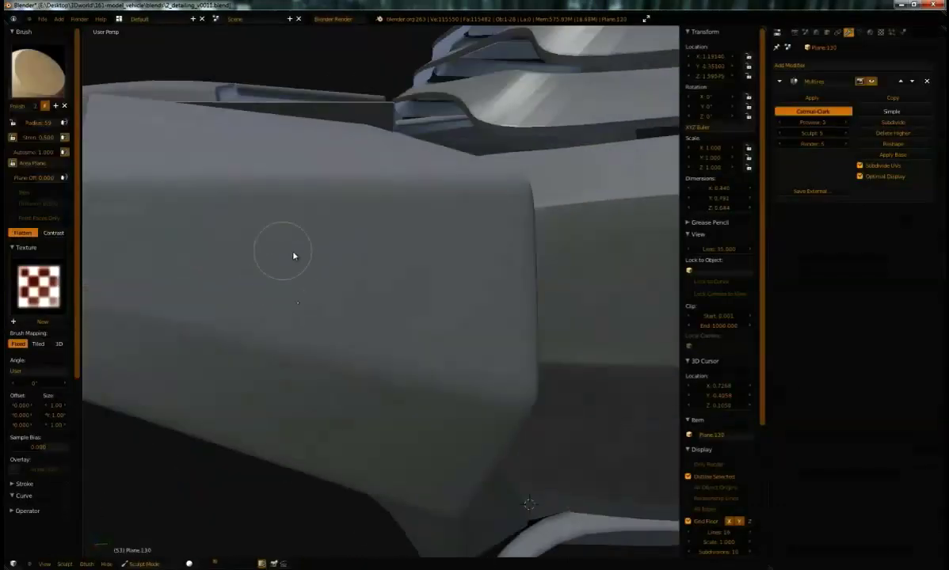
{"action": "mouse_move", "coordinate": [166, 240]}
{"action": "middle_mouse_down"}
{"action": "mouse_move", "coordinate": [450, 289]}
{"action": "mouse_move", "coordinate": [418, 232]}
{"action": "middle_mouse_up"}
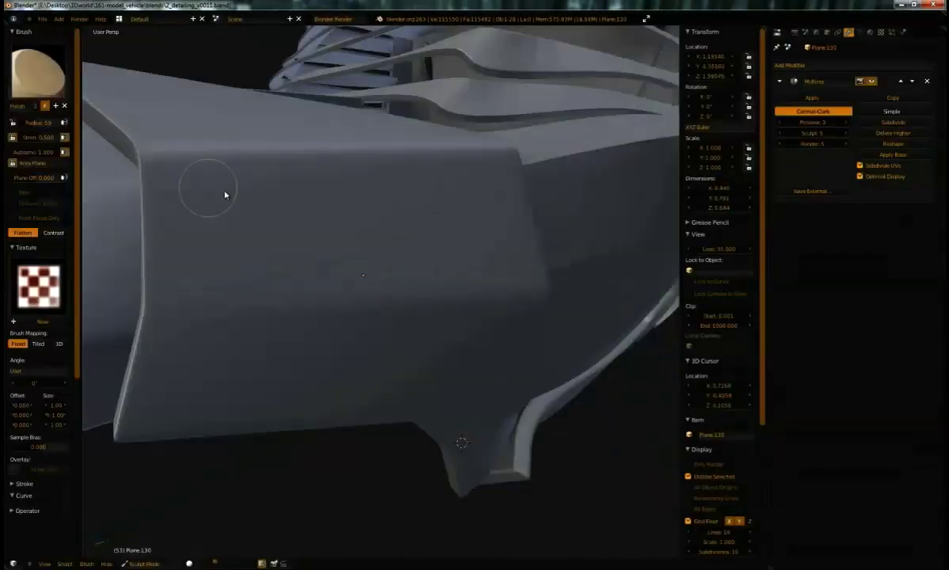
{"action": "mouse_move", "coordinate": [271, 156]}
{"action": "middle_mouse_down"}
{"action": "mouse_move", "coordinate": [390, 244]}
{"action": "mouse_move", "coordinate": [411, 208]}
{"action": "mouse_move", "coordinate": [405, 263]}
{"action": "mouse_move", "coordinate": [353, 271]}
{"action": "mouse_move", "coordinate": [351, 244]}
{"action": "middle_mouse_up"}
{"action": "key", "text": "p"}
{"action": "key", "text": "KP_Divide"}
{"action": "mouse_move", "coordinate": [374, 321]}
{"action": "middle_mouse_down"}
{"action": "mouse_move", "coordinate": [312, 114]}
{"action": "mouse_move", "coordinate": [270, 104]}
{"action": "mouse_move", "coordinate": [341, 201]}
{"action": "mouse_move", "coordinate": [246, 296]}
{"action": "mouse_move", "coordinate": [318, 257]}
{"action": "mouse_move", "coordinate": [235, 293]}
{"action": "mouse_move", "coordinate": [400, 98]}
{"action": "mouse_move", "coordinate": [342, 243]}
{"action": "mouse_move", "coordinate": [279, 230]}
{"action": "middle_mouse_up"}
{"action": "mouse_move", "coordinate": [368, 154]}
{"action": "middle_mouse_down"}
{"action": "mouse_move", "coordinate": [574, 252]}
{"action": "mouse_move", "coordinate": [409, 290]}
{"action": "mouse_move", "coordinate": [283, 257]}
{"action": "mouse_move", "coordinate": [348, 283]}
{"action": "mouse_move", "coordinate": [554, 313]}
{"action": "mouse_move", "coordinate": [520, 365]}
{"action": "middle_mouse_up"}
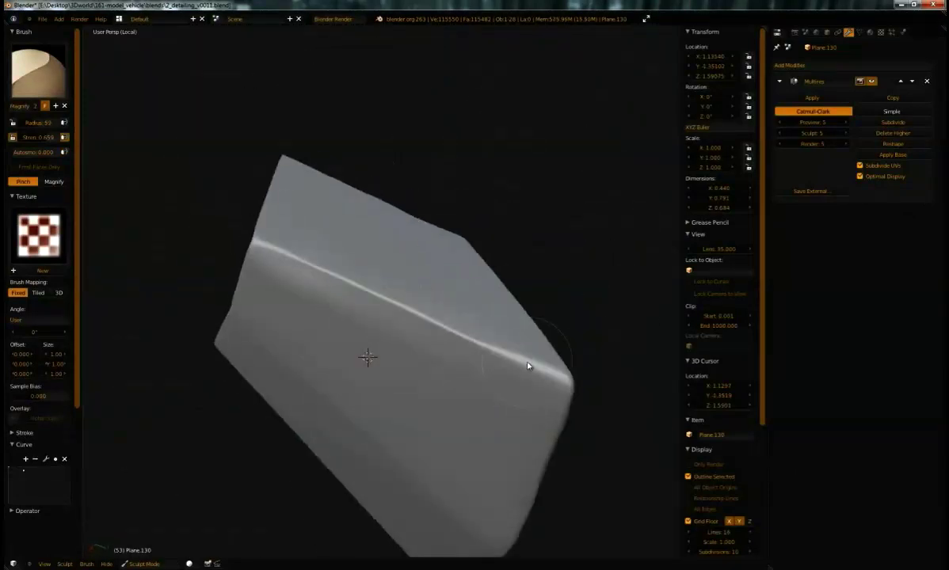
{"action": "mouse_move", "coordinate": [347, 279]}
{"action": "middle_mouse_down"}
{"action": "mouse_move", "coordinate": [305, 328]}
{"action": "mouse_move", "coordinate": [261, 277]}
{"action": "middle_mouse_up"}
Choose the Clay brush and set its radius to 32 for sculpting the panel.
{"action": "left_click", "coordinate": [38, 73]}
{"action": "left_click", "coordinate": [127, 135]}
{"action": "scroll", "coordinate": [371, 270], "scroll_direction": "up", "scroll_amount": 1}
{"action": "middle_click_drag", "start_coordinate": [371, 270], "coordinate": [349, 223]}
{"action": "middle_click_drag", "start_coordinate": [308, 247], "coordinate": [359, 263]}
{"action": "key", "text": "f"}
{"action": "left_click", "coordinate": [349, 267]}
Assign the existing "sculpt" material to the panel and display the viewport in textured shading.
{"action": "left_click", "coordinate": [870, 33]}
{"action": "left_click", "coordinate": [833, 97]}
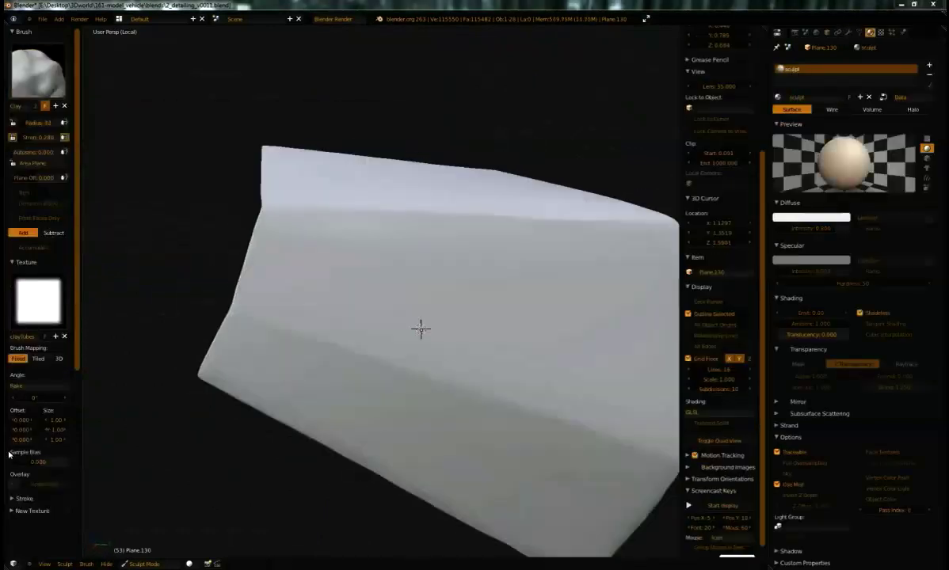
{"action": "key", "text": "alt+z"}
Sculpt scattered dents across the panel's face with the Clay brush, raising its strength to 0.726, and undo the last stroke.
{"action": "scroll", "coordinate": [354, 259], "scroll_direction": "up", "scroll_amount": 1}
{"action": "mouse_move", "coordinate": [354, 258]}
{"action": "middle_mouse_down"}
{"action": "mouse_move", "coordinate": [364, 233]}
{"action": "mouse_move", "coordinate": [332, 308]}
{"action": "mouse_move", "coordinate": [315, 273]}
{"action": "middle_mouse_up"}
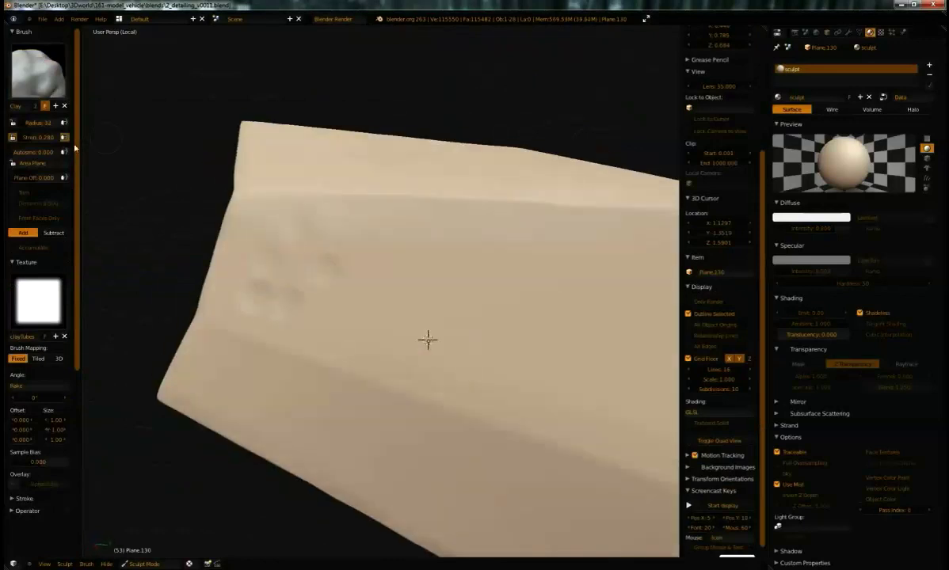
{"action": "middle_click_drag", "start_coordinate": [362, 155], "coordinate": [402, 383]}
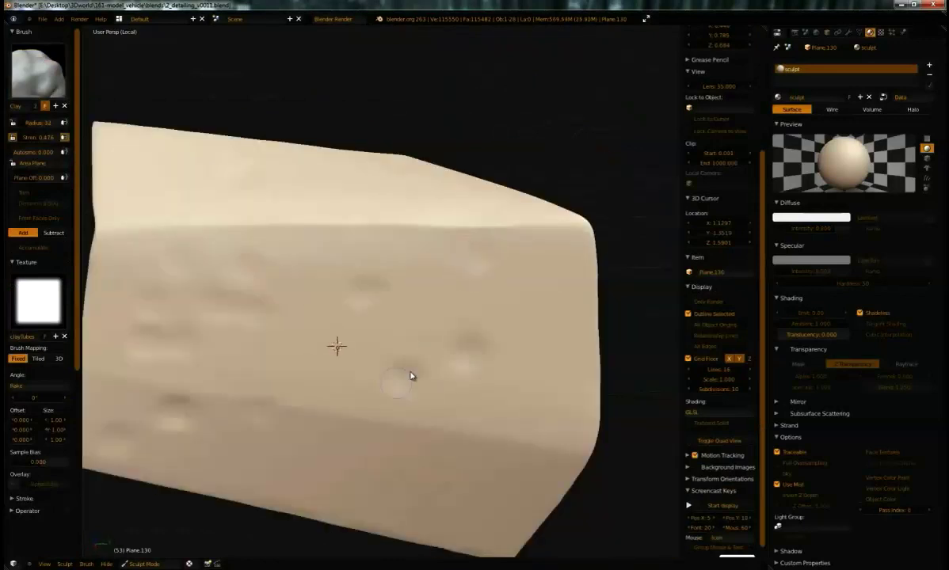
{"action": "mouse_move", "coordinate": [568, 258]}
{"action": "middle_mouse_down"}
{"action": "mouse_move", "coordinate": [427, 280]}
{"action": "mouse_move", "coordinate": [368, 372]}
{"action": "mouse_move", "coordinate": [446, 320]}
{"action": "middle_mouse_up"}
{"action": "scroll", "coordinate": [52, 453], "scroll_direction": "down", "scroll_amount": 4}
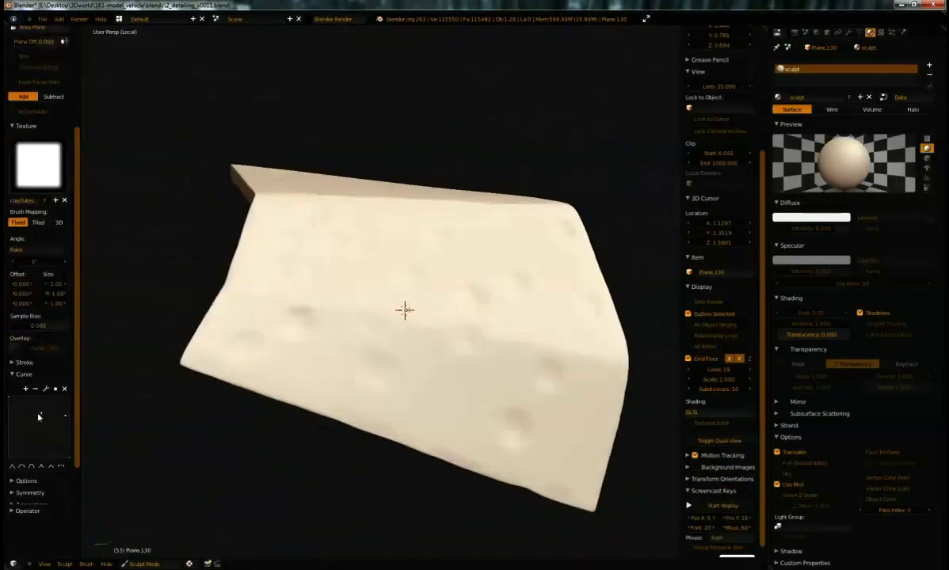
{"action": "scroll", "coordinate": [56, 418], "scroll_direction": "up", "scroll_amount": 4}
{"action": "mouse_move", "coordinate": [380, 372]}
{"action": "middle_mouse_down"}
{"action": "mouse_move", "coordinate": [387, 344]}
{"action": "mouse_move", "coordinate": [364, 411]}
{"action": "mouse_move", "coordinate": [343, 374]}
{"action": "middle_mouse_up"}
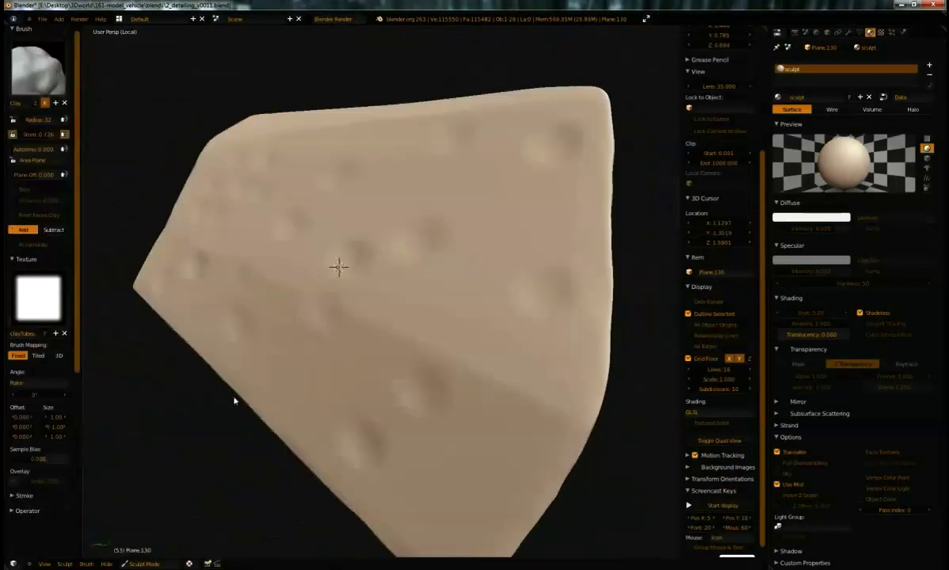
{"action": "key", "text": "ctrl+z"}
{"action": "scroll", "coordinate": [31, 420], "scroll_direction": "down", "scroll_amount": 4}
{"action": "mouse_move", "coordinate": [396, 333]}
{"action": "middle_mouse_down"}
{"action": "mouse_move", "coordinate": [457, 354]}
{"action": "mouse_move", "coordinate": [443, 412]}
{"action": "middle_mouse_up"}
{"action": "scroll", "coordinate": [444, 380], "scroll_direction": "down", "scroll_amount": 3}
{"action": "scroll", "coordinate": [35, 104], "scroll_direction": "up", "scroll_amount": 4}
Cut a notch into the panel's side edge with the Crease brush at radius 12 and strength 1.000.
{"action": "left_click", "coordinate": [38, 75]}
{"action": "left_click", "coordinate": [174, 126]}
{"action": "middle_click_drag", "start_coordinate": [372, 262], "coordinate": [566, 286]}
{"action": "mouse_move", "coordinate": [510, 296]}
{"action": "middle_mouse_down"}
{"action": "mouse_move", "coordinate": [388, 250]}
{"action": "mouse_move", "coordinate": [441, 290]}
{"action": "mouse_move", "coordinate": [333, 322]}
{"action": "middle_mouse_up"}
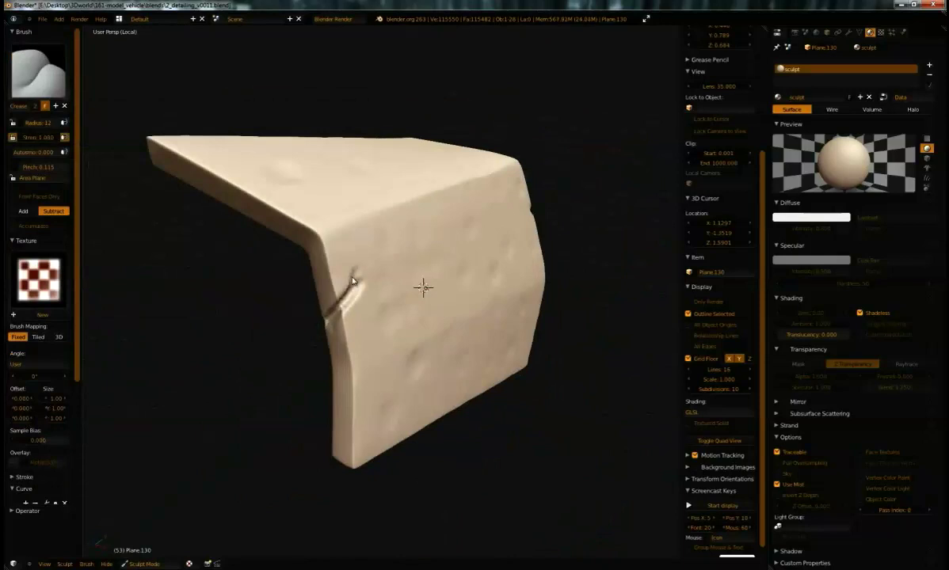
{"action": "key", "text": "s"}
{"action": "key", "text": "f"}
{"action": "left_click", "coordinate": [348, 295]}
{"action": "left_click_drag", "start_coordinate": [350, 277], "coordinate": [336, 310]}
{"action": "mouse_move", "coordinate": [341, 301]}
{"action": "middle_mouse_down"}
{"action": "mouse_move", "coordinate": [266, 242]}
{"action": "mouse_move", "coordinate": [297, 271]}
{"action": "mouse_move", "coordinate": [330, 278]}
{"action": "mouse_move", "coordinate": [246, 314]}
{"action": "mouse_move", "coordinate": [245, 305]}
{"action": "mouse_move", "coordinate": [316, 352]}
{"action": "middle_mouse_up"}
{"action": "key", "text": "p"}
{"action": "scroll", "coordinate": [330, 278], "scroll_direction": "up", "scroll_amount": 4}
Change the brush cursor's add color to blue in its appearance settings.
{"action": "scroll", "coordinate": [44, 400], "scroll_direction": "down", "scroll_amount": 4}
{"action": "left_click", "coordinate": [43, 432]}
{"action": "scroll", "coordinate": [43, 400], "scroll_direction": "down", "scroll_amount": 4}
{"action": "left_click", "coordinate": [44, 317]}
{"action": "left_click", "coordinate": [43, 341]}
{"action": "left_click", "coordinate": [53, 365]}
{"action": "left_click", "coordinate": [62, 386]}
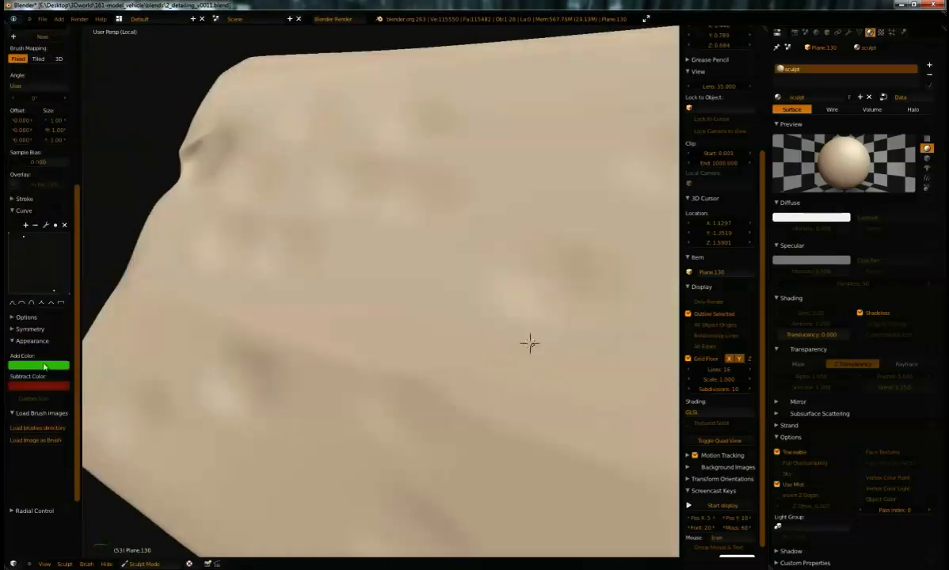
{"action": "left_click", "coordinate": [44, 366]}
{"action": "left_click", "coordinate": [30, 254]}
Shape the damaged notches along the panel's edges, smoothing and pinching them at brush radius 20.
{"action": "mouse_move", "coordinate": [253, 309]}
{"action": "middle_mouse_down"}
{"action": "mouse_move", "coordinate": [308, 341]}
{"action": "mouse_move", "coordinate": [297, 359]}
{"action": "middle_mouse_up"}
{"action": "middle_click_drag", "start_coordinate": [468, 259], "coordinate": [552, 338]}
{"action": "middle_click_drag", "start_coordinate": [446, 192], "coordinate": [323, 240]}
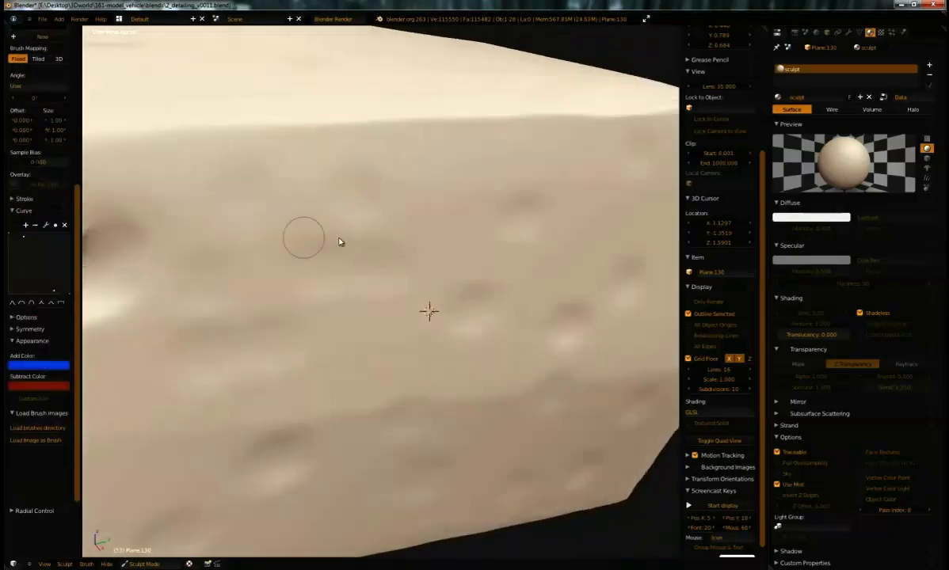
{"action": "middle_click_drag", "start_coordinate": [254, 154], "coordinate": [459, 277]}
{"action": "scroll", "coordinate": [469, 288], "scroll_direction": "down", "scroll_amount": 4}
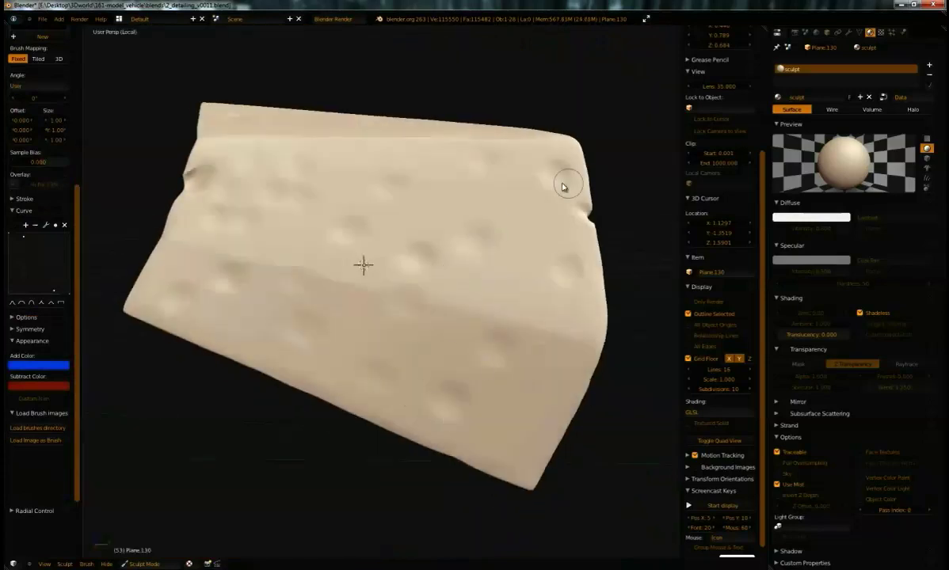
{"action": "middle_click_drag", "start_coordinate": [572, 262], "coordinate": [384, 268]}
{"action": "mouse_move", "coordinate": [285, 324]}
{"action": "middle_mouse_down"}
{"action": "mouse_move", "coordinate": [292, 255]}
{"action": "mouse_move", "coordinate": [208, 250]}
{"action": "mouse_move", "coordinate": [229, 276]}
{"action": "mouse_move", "coordinate": [278, 272]}
{"action": "mouse_move", "coordinate": [305, 328]}
{"action": "middle_mouse_up"}
{"action": "scroll", "coordinate": [285, 267], "scroll_direction": "up", "scroll_amount": 3}
{"action": "left_click_drag", "start_coordinate": [369, 312], "coordinate": [396, 338], "text": "shift"}
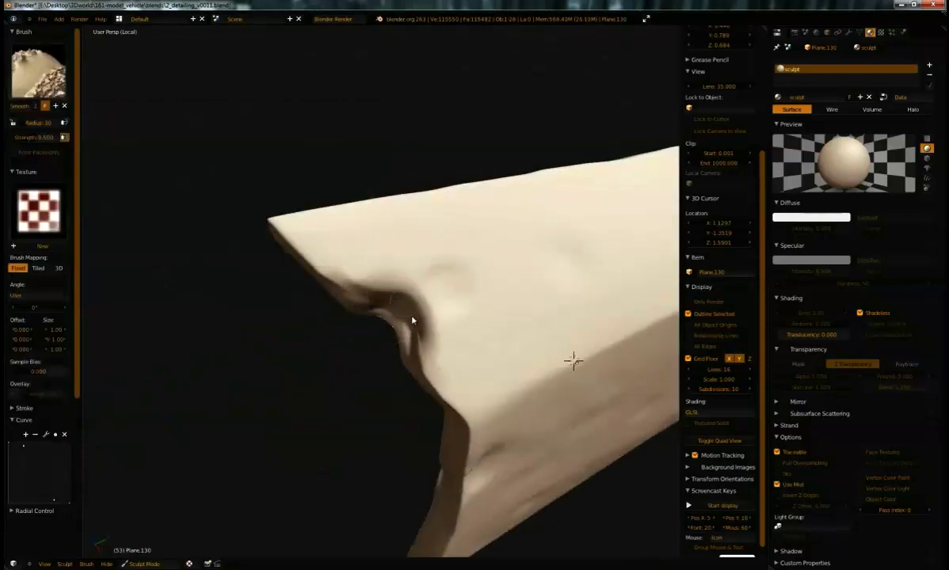
{"action": "middle_click_drag", "start_coordinate": [419, 309], "coordinate": [458, 250]}
{"action": "key", "text": "p"}
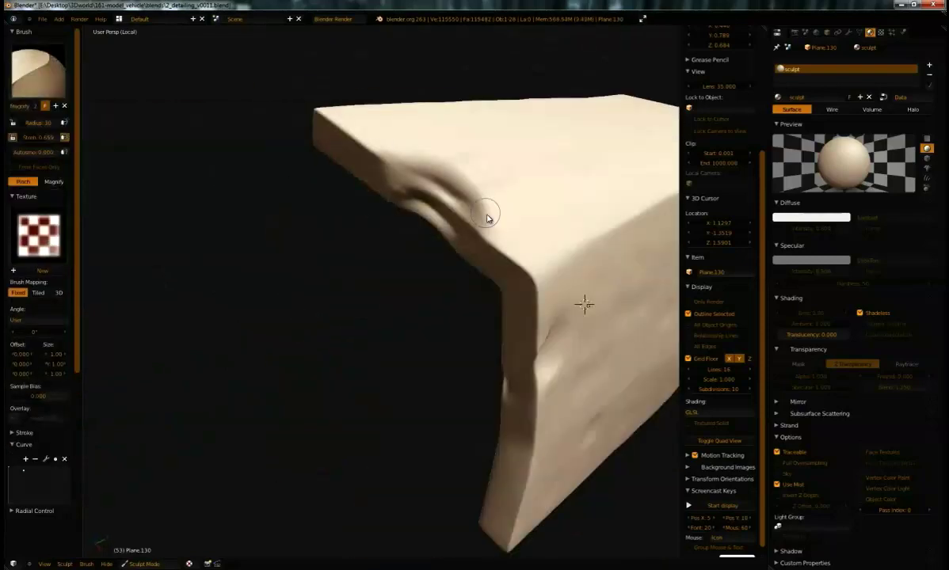
{"action": "mouse_move", "coordinate": [384, 187]}
{"action": "middle_mouse_down"}
{"action": "mouse_move", "coordinate": [444, 175]}
{"action": "mouse_move", "coordinate": [372, 301]}
{"action": "mouse_move", "coordinate": [317, 277]}
{"action": "middle_mouse_up"}
Return to Object Mode outside local view, link the panel's material to all objects and show textured shading.
{"action": "left_click", "coordinate": [143, 564]}
{"action": "left_click", "coordinate": [146, 553]}
{"action": "key", "text": "KP_Divide"}
{"action": "key", "text": "alt+z"}
{"action": "key", "text": "a"}
{"action": "key", "text": "a"}
{"action": "key", "text": "ctrl+l"}
{"action": "left_click", "coordinate": [377, 293]}
{"action": "key", "text": "alt+z"}
{"action": "key", "text": "a"}
Lower the front side panel's multires preview level to 2.
{"action": "right_click", "coordinate": [284, 242]}
{"action": "left_click", "coordinate": [848, 32]}
{"action": "triple_click", "coordinate": [782, 123]}
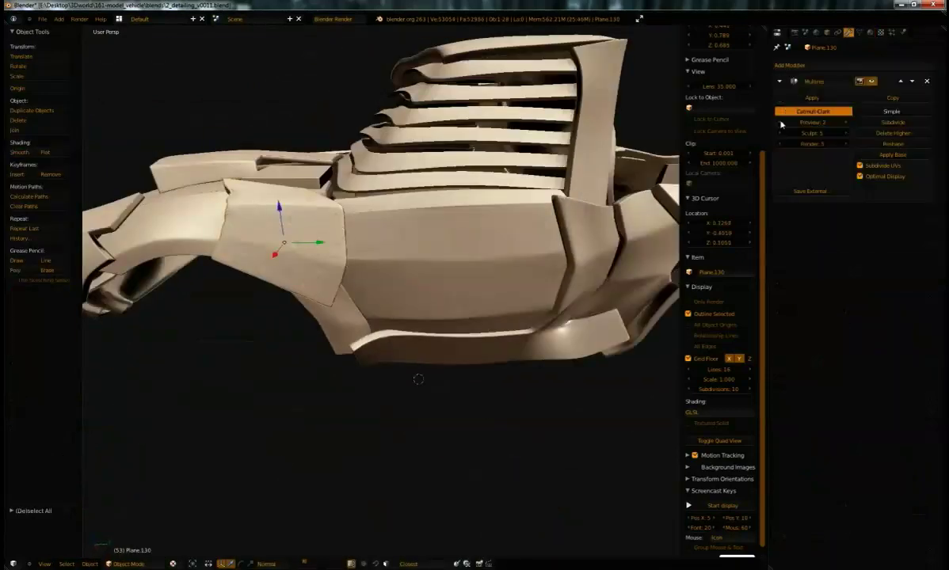
Replace the modifiers on the small panel below the front side panel with a subdivided Multiresolution modifier.
{"action": "middle_click_drag", "start_coordinate": [340, 229], "coordinate": [424, 254]}
{"action": "middle_click_drag", "start_coordinate": [507, 237], "coordinate": [396, 276]}
{"action": "left_click", "coordinate": [507, 217]}
{"action": "middle_click_drag", "start_coordinate": [507, 216], "coordinate": [459, 230]}
{"action": "right_click", "coordinate": [301, 258]}
{"action": "left_click", "coordinate": [926, 81]}
{"action": "left_click", "coordinate": [926, 81]}
{"action": "left_click", "coordinate": [847, 65]}
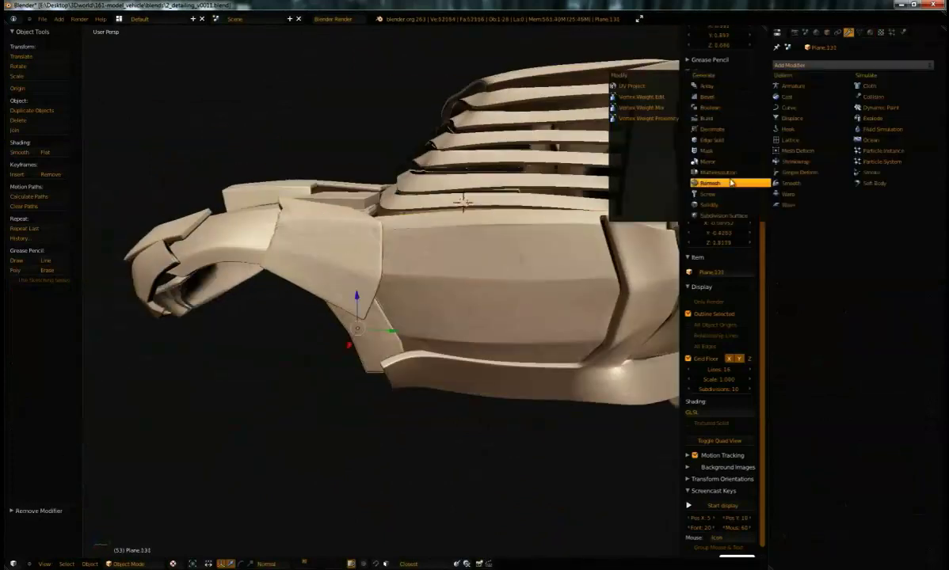
{"action": "left_click", "coordinate": [725, 174]}
{"action": "left_click", "coordinate": [871, 123]}
Put the small lower panel into Sculpt Mode and isolate it in local view.
{"action": "middle_click_drag", "start_coordinate": [412, 303], "coordinate": [437, 307]}
{"action": "scroll", "coordinate": [436, 307], "scroll_direction": "up", "scroll_amount": 3}
{"action": "left_click", "coordinate": [135, 564]}
{"action": "left_click", "coordinate": [143, 534]}
{"action": "mouse_move", "coordinate": [384, 325]}
{"action": "middle_mouse_down"}
{"action": "mouse_move", "coordinate": [424, 355]}
{"action": "mouse_move", "coordinate": [379, 313]}
{"action": "middle_mouse_up"}
{"action": "key", "text": "Tab"}
{"action": "key", "text": "KP_Divide"}
{"action": "key", "text": "Tab"}
{"action": "mouse_move", "coordinate": [436, 325]}
{"action": "middle_mouse_down"}
{"action": "mouse_move", "coordinate": [424, 186]}
{"action": "mouse_move", "coordinate": [333, 229]}
{"action": "middle_mouse_up"}
Set the small panel's multires level to 5 and sculpt the first damage strokes on it.
{"action": "left_click", "coordinate": [47, 156]}
{"action": "mouse_move", "coordinate": [327, 293]}
{"action": "middle_mouse_down"}
{"action": "mouse_move", "coordinate": [365, 315]}
{"action": "mouse_move", "coordinate": [507, 309]}
{"action": "middle_mouse_up"}
{"action": "left_click_drag", "start_coordinate": [353, 311], "coordinate": [261, 302], "text": "ctrl"}
{"action": "mouse_move", "coordinate": [261, 301]}
{"action": "middle_mouse_down"}
{"action": "mouse_move", "coordinate": [485, 288]}
{"action": "mouse_move", "coordinate": [397, 261]}
{"action": "mouse_move", "coordinate": [312, 218]}
{"action": "mouse_move", "coordinate": [385, 346]}
{"action": "mouse_move", "coordinate": [369, 148]}
{"action": "mouse_move", "coordinate": [422, 271]}
{"action": "mouse_move", "coordinate": [453, 259]}
{"action": "mouse_move", "coordinate": [449, 311]}
{"action": "mouse_move", "coordinate": [318, 235]}
{"action": "mouse_move", "coordinate": [296, 261]}
{"action": "middle_mouse_up"}
{"action": "key", "text": "shift+c"}
{"action": "key", "text": "z"}
{"action": "key", "text": "z"}
{"action": "key", "text": "ctrl+5"}
{"action": "left_click_drag", "start_coordinate": [282, 240], "coordinate": [247, 204]}
{"action": "mouse_move", "coordinate": [247, 204]}
{"action": "middle_mouse_down"}
{"action": "mouse_move", "coordinate": [218, 193]}
{"action": "mouse_move", "coordinate": [316, 190]}
{"action": "mouse_move", "coordinate": [293, 206]}
{"action": "middle_mouse_up"}
{"action": "scroll", "coordinate": [218, 193], "scroll_direction": "up", "scroll_amount": 2}
Select the Crease brush, adjust its radius and undo the last change.
{"action": "left_click", "coordinate": [38, 59]}
{"action": "left_click", "coordinate": [362, 165]}
{"action": "left_click", "coordinate": [38, 60]}
{"action": "left_click", "coordinate": [173, 118]}
{"action": "key", "text": "f"}
{"action": "key", "text": "ctrl+z"}
{"action": "scroll", "coordinate": [290, 266], "scroll_direction": "down", "scroll_amount": 3}
Carve scratches along the panel's upper edge and middle with the Crease brush in Subtract mode at strength 1.000.
{"action": "mouse_move", "coordinate": [290, 266]}
{"action": "middle_mouse_down"}
{"action": "mouse_move", "coordinate": [425, 243]}
{"action": "mouse_move", "coordinate": [397, 262]}
{"action": "middle_mouse_up"}
{"action": "left_click_drag", "start_coordinate": [356, 266], "coordinate": [409, 271]}
{"action": "middle_click_drag", "start_coordinate": [409, 271], "coordinate": [373, 198]}
{"action": "left_click_drag", "start_coordinate": [234, 83], "coordinate": [370, 103]}
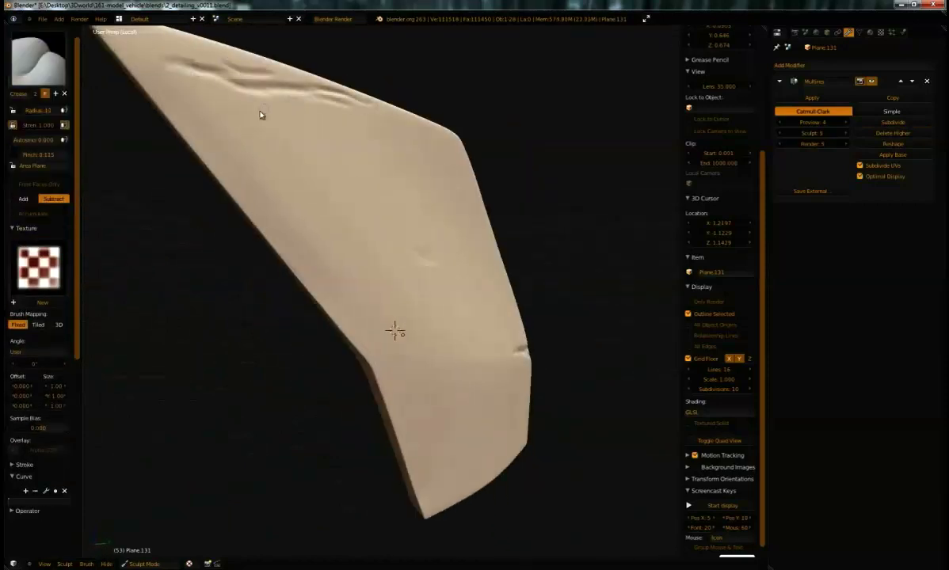
{"action": "middle_click_drag", "start_coordinate": [184, 73], "coordinate": [326, 239]}
{"action": "scroll", "coordinate": [63, 423], "scroll_direction": "down", "scroll_amount": 5}
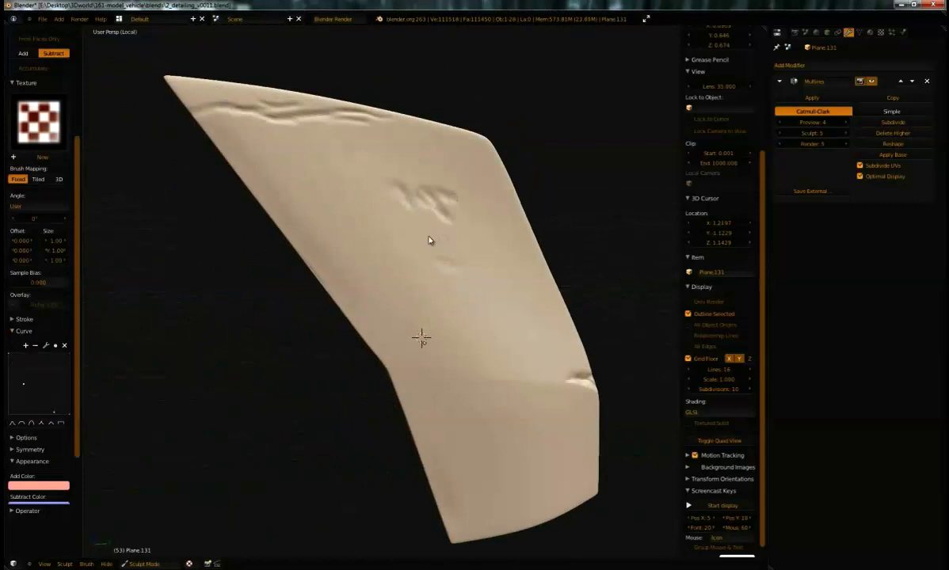
{"action": "scroll", "coordinate": [436, 204], "scroll_direction": "down", "scroll_amount": 1}
{"action": "middle_click_drag", "start_coordinate": [436, 204], "coordinate": [380, 182]}
Select the Clay brush, lower its strength and work over the small panel from several angles.
{"action": "middle_click_drag", "start_coordinate": [65, 147], "coordinate": [65, 380]}
{"action": "left_click", "coordinate": [38, 67]}
{"action": "left_click", "coordinate": [83, 118]}
{"action": "middle_click_drag", "start_coordinate": [410, 442], "coordinate": [372, 383], "text": "shift"}
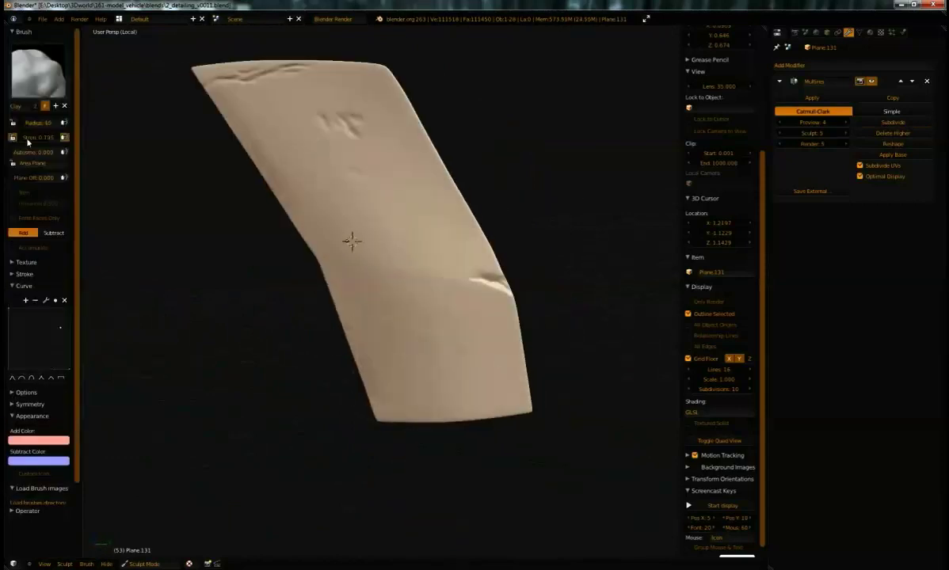
{"action": "left_click_drag", "start_coordinate": [27, 141], "coordinate": [5, 141]}
{"action": "middle_click_drag", "start_coordinate": [383, 378], "coordinate": [515, 361]}
{"action": "mouse_move", "coordinate": [417, 348]}
{"action": "middle_mouse_down"}
{"action": "mouse_move", "coordinate": [329, 368]}
{"action": "mouse_move", "coordinate": [456, 174]}
{"action": "middle_mouse_up"}
{"action": "middle_click_drag", "start_coordinate": [330, 135], "coordinate": [179, 507]}
Leave local view and Sculpt Mode, and select the adjoining angled side panel with the long lower strip.
{"action": "key", "text": "KP_Divide"}
{"action": "middle_click_drag", "start_coordinate": [317, 380], "coordinate": [412, 427]}
{"action": "mouse_move", "coordinate": [374, 297]}
{"action": "middle_mouse_down"}
{"action": "mouse_move", "coordinate": [447, 396]}
{"action": "mouse_move", "coordinate": [386, 314]}
{"action": "middle_mouse_up"}
{"action": "key", "text": "Tab"}
{"action": "scroll", "coordinate": [386, 316], "scroll_direction": "down", "scroll_amount": 3}
{"action": "right_click", "coordinate": [415, 387]}
{"action": "middle_click_drag", "start_coordinate": [415, 387], "coordinate": [432, 361]}
{"action": "scroll", "coordinate": [393, 332], "scroll_direction": "up", "scroll_amount": 3}
{"action": "mouse_move", "coordinate": [349, 258]}
{"action": "middle_mouse_down", "text": "shift"}
{"action": "mouse_move", "coordinate": [392, 344]}
{"action": "mouse_move", "coordinate": [364, 321]}
{"action": "mouse_move", "coordinate": [486, 365]}
{"action": "mouse_move", "coordinate": [343, 380]}
{"action": "middle_mouse_up", "text": "shift"}
Replace the side panel's modifiers with a Multiresolution modifier subdivided to level 5 and put it into Sculpt Mode.
{"action": "left_click", "coordinate": [812, 98]}
{"action": "left_click", "coordinate": [812, 66]}
{"action": "left_click", "coordinate": [713, 169]}
{"action": "left_click", "coordinate": [927, 212]}
{"action": "left_click", "coordinate": [889, 124]}
{"action": "left_click", "coordinate": [127, 564]}
{"action": "left_click", "coordinate": [120, 532]}
Select the Pinch/Magnify brush and enable Fast Navigate in the sculpt options.
{"action": "scroll", "coordinate": [343, 379], "scroll_direction": "down", "scroll_amount": 4}
{"action": "left_click", "coordinate": [44, 75]}
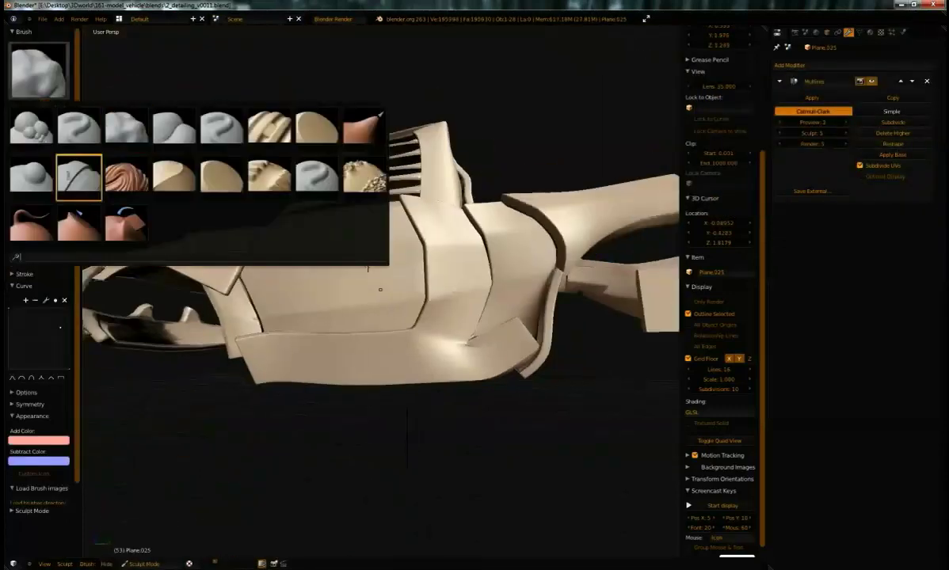
{"action": "left_click", "coordinate": [173, 175]}
{"action": "scroll", "coordinate": [174, 176], "scroll_direction": "up", "scroll_amount": 3}
{"action": "left_click", "coordinate": [37, 207]}
{"action": "scroll", "coordinate": [55, 252], "scroll_direction": "down", "scroll_amount": 2}
{"action": "left_click", "coordinate": [36, 386]}
{"action": "left_click", "coordinate": [28, 373]}
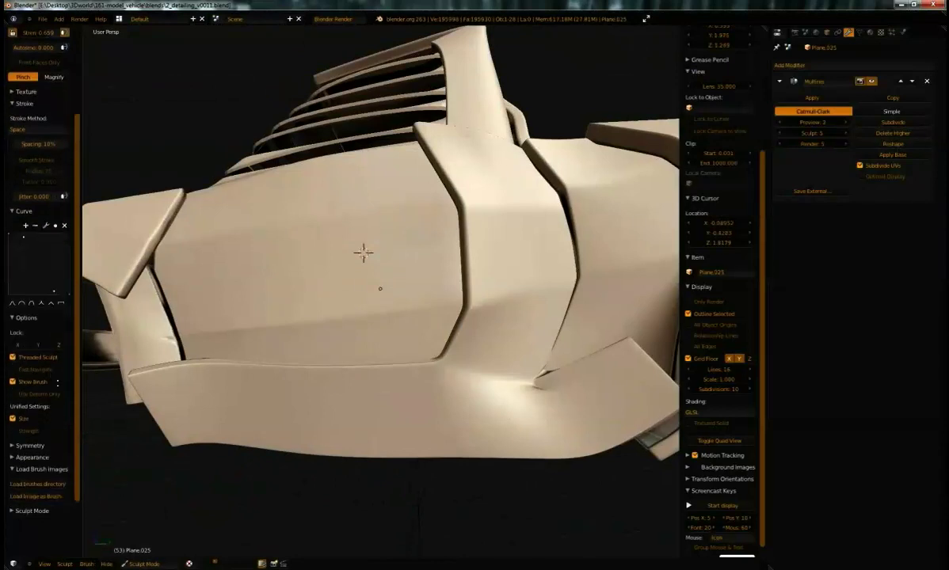
{"action": "left_click", "coordinate": [36, 424]}
{"action": "scroll", "coordinate": [36, 424], "scroll_direction": "down", "scroll_amount": 3}
Isolate the side panel in local view for sculpting.
{"action": "middle_click_drag", "start_coordinate": [261, 384], "coordinate": [326, 372]}
{"action": "middle_click_drag", "start_coordinate": [412, 365], "coordinate": [325, 333]}
{"action": "scroll", "coordinate": [38, 277], "scroll_direction": "up", "scroll_amount": 5}
{"action": "middle_click_drag", "start_coordinate": [452, 317], "coordinate": [525, 322]}
{"action": "key", "text": "KP_Divide"}
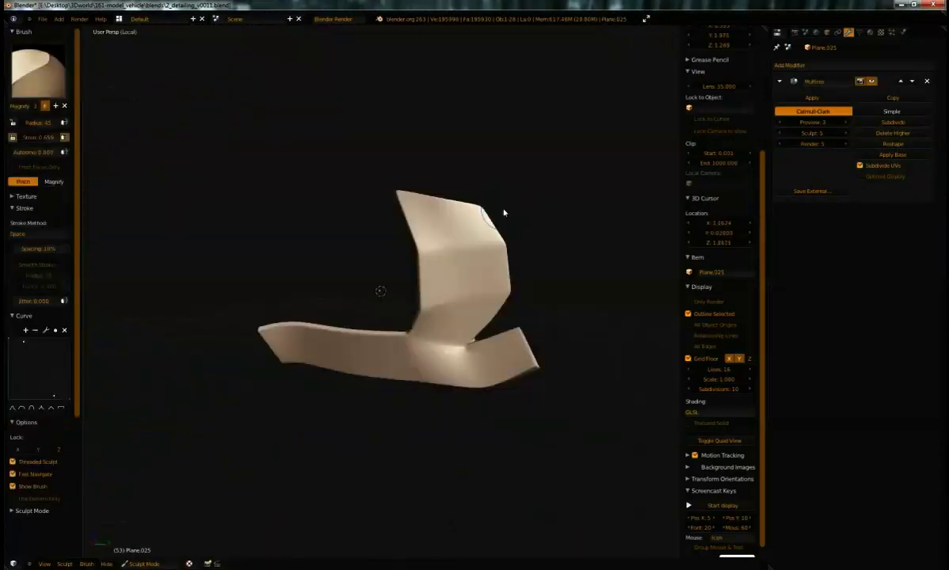
{"action": "middle_click_drag", "start_coordinate": [465, 246], "coordinate": [395, 186]}
{"action": "mouse_move", "coordinate": [379, 290]}
{"action": "middle_mouse_down"}
{"action": "mouse_move", "coordinate": [270, 362]}
{"action": "mouse_move", "coordinate": [233, 445]}
{"action": "mouse_move", "coordinate": [237, 298]}
{"action": "mouse_move", "coordinate": [212, 297]}
{"action": "mouse_move", "coordinate": [252, 432]}
{"action": "mouse_move", "coordinate": [549, 354]}
{"action": "mouse_move", "coordinate": [449, 316]}
{"action": "mouse_move", "coordinate": [500, 197]}
{"action": "mouse_move", "coordinate": [384, 343]}
{"action": "mouse_move", "coordinate": [295, 213]}
{"action": "mouse_move", "coordinate": [238, 198]}
{"action": "middle_mouse_up"}
Smooth the isolated panel's edges with the Smooth brush at strength 0.500.
{"action": "left_click", "coordinate": [38, 70]}
{"action": "left_click", "coordinate": [76, 127]}
{"action": "mouse_move", "coordinate": [381, 317]}
{"action": "middle_mouse_down"}
{"action": "mouse_move", "coordinate": [578, 430]}
{"action": "mouse_move", "coordinate": [561, 507]}
{"action": "middle_mouse_up"}
{"action": "key", "text": "s"}
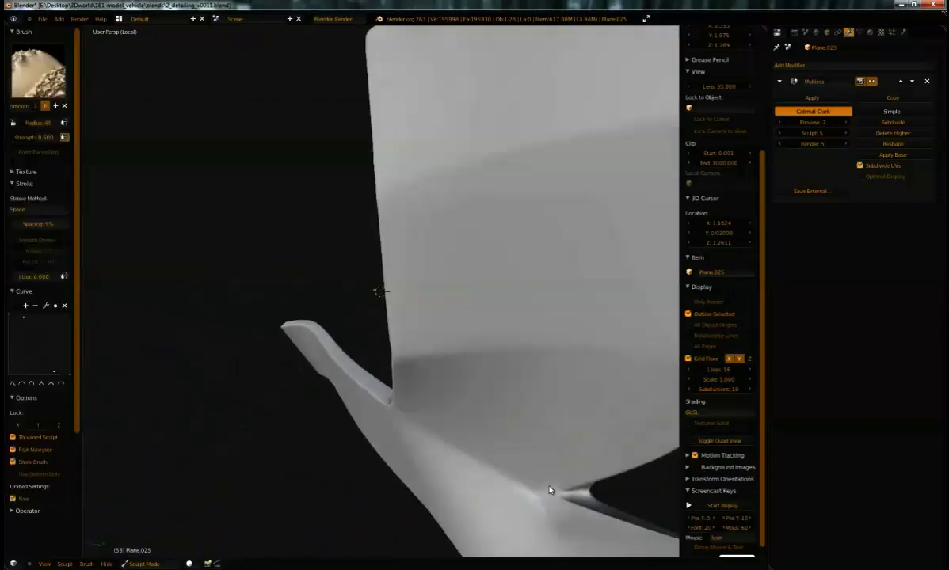
{"action": "middle_click_drag", "start_coordinate": [164, 145], "coordinate": [610, 391]}
{"action": "mouse_move", "coordinate": [245, 467]}
{"action": "middle_mouse_down"}
{"action": "mouse_move", "coordinate": [156, 441]}
{"action": "mouse_move", "coordinate": [462, 465]}
{"action": "mouse_move", "coordinate": [205, 443]}
{"action": "mouse_move", "coordinate": [372, 379]}
{"action": "mouse_move", "coordinate": [541, 348]}
{"action": "mouse_move", "coordinate": [492, 346]}
{"action": "middle_mouse_up"}
Carve notches into the panel's inner edge and lower bend with the Crease brush in Subtract mode at strength 1.000.
{"action": "key", "text": "shift+c"}
{"action": "scroll", "coordinate": [530, 429], "scroll_direction": "up", "scroll_amount": 2}
{"action": "scroll", "coordinate": [519, 439], "scroll_direction": "down", "scroll_amount": 2}
{"action": "key", "text": "f"}
{"action": "left_click", "coordinate": [516, 377]}
{"action": "scroll", "coordinate": [516, 377], "scroll_direction": "up", "scroll_amount": 2}
{"action": "scroll", "coordinate": [547, 392], "scroll_direction": "down", "scroll_amount": 2}
{"action": "scroll", "coordinate": [559, 408], "scroll_direction": "up", "scroll_amount": 3}
{"action": "middle_click_drag", "start_coordinate": [586, 388], "coordinate": [537, 425]}
{"action": "mouse_move", "coordinate": [567, 416]}
{"action": "left_mouse_down"}
{"action": "mouse_move", "coordinate": [402, 454]}
{"action": "mouse_move", "coordinate": [497, 420]}
{"action": "left_mouse_up"}
{"action": "mouse_move", "coordinate": [497, 420]}
{"action": "middle_mouse_down"}
{"action": "mouse_move", "coordinate": [494, 310]}
{"action": "mouse_move", "coordinate": [392, 281]}
{"action": "middle_mouse_up"}
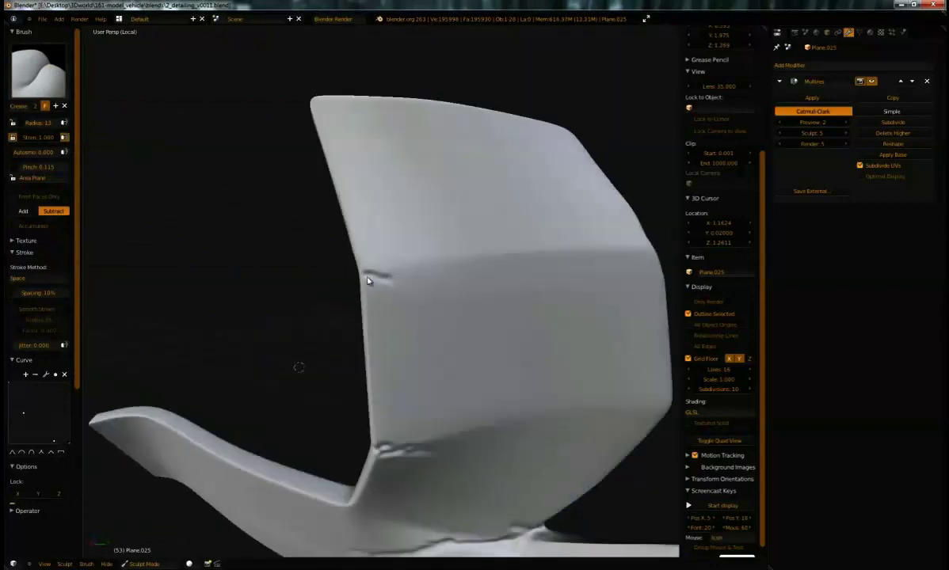
Carve further scratches into the remaining edges and the lower strip of the panel with the Crease brush.
{"action": "mouse_move", "coordinate": [430, 325]}
{"action": "middle_mouse_down"}
{"action": "mouse_move", "coordinate": [563, 246]}
{"action": "mouse_move", "coordinate": [289, 377]}
{"action": "mouse_move", "coordinate": [230, 366]}
{"action": "middle_mouse_up"}
{"action": "scroll", "coordinate": [289, 377], "scroll_direction": "down", "scroll_amount": 3}
{"action": "scroll", "coordinate": [53, 326], "scroll_direction": "down", "scroll_amount": 7}
{"action": "middle_click_drag", "start_coordinate": [388, 337], "coordinate": [488, 320]}
{"action": "scroll", "coordinate": [488, 320], "scroll_direction": "up", "scroll_amount": 2}
{"action": "left_click_drag", "start_coordinate": [274, 416], "coordinate": [326, 426]}
{"action": "scroll", "coordinate": [327, 426], "scroll_direction": "down", "scroll_amount": 1}
{"action": "middle_click_drag", "start_coordinate": [340, 404], "coordinate": [345, 382]}
Leave local view and sculpt shallow dents in the panel's middle with the Clay brush at strength 0.354.
{"action": "key", "text": "KP_Divide"}
{"action": "scroll", "coordinate": [69, 387], "scroll_direction": "up", "scroll_amount": 7}
{"action": "mouse_move", "coordinate": [427, 284]}
{"action": "middle_mouse_down"}
{"action": "mouse_move", "coordinate": [467, 277]}
{"action": "mouse_move", "coordinate": [440, 204]}
{"action": "mouse_move", "coordinate": [468, 236]}
{"action": "middle_mouse_up"}
{"action": "key", "text": "c"}
{"action": "scroll", "coordinate": [481, 295], "scroll_direction": "up", "scroll_amount": 2}
{"action": "left_click", "coordinate": [475, 225], "text": "ctrl"}
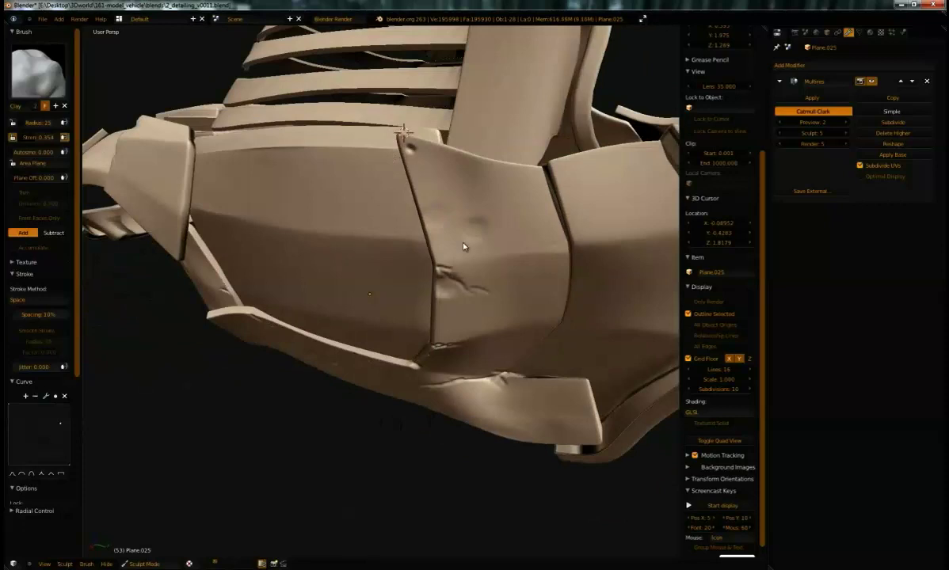
Apply Solidify on the next curved side panel, replace Subsurf with a level 4 Multiresolution modifier, and enter Sculpt Mode.
{"action": "scroll", "coordinate": [450, 290], "scroll_direction": "down", "scroll_amount": 2}
{"action": "middle_click_drag", "start_coordinate": [451, 290], "coordinate": [491, 301]}
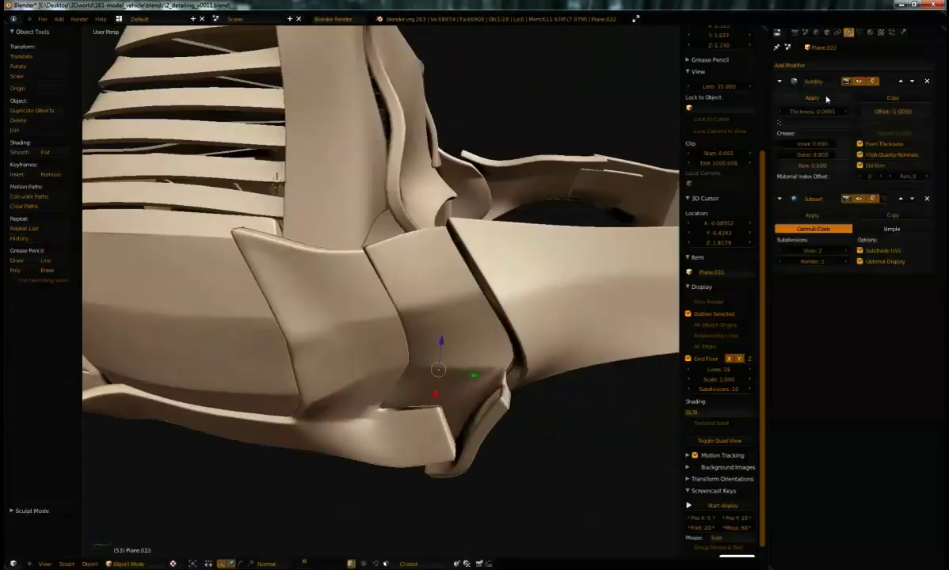
{"action": "left_click", "coordinate": [826, 98]}
{"action": "left_click", "coordinate": [926, 81]}
{"action": "left_click", "coordinate": [813, 65]}
{"action": "left_click", "coordinate": [733, 172]}
{"action": "triple_click", "coordinate": [892, 122]}
{"action": "left_click", "coordinate": [129, 564]}
{"action": "left_click", "coordinate": [143, 532]}
{"action": "scroll", "coordinate": [386, 308], "scroll_direction": "up", "scroll_amount": 3}
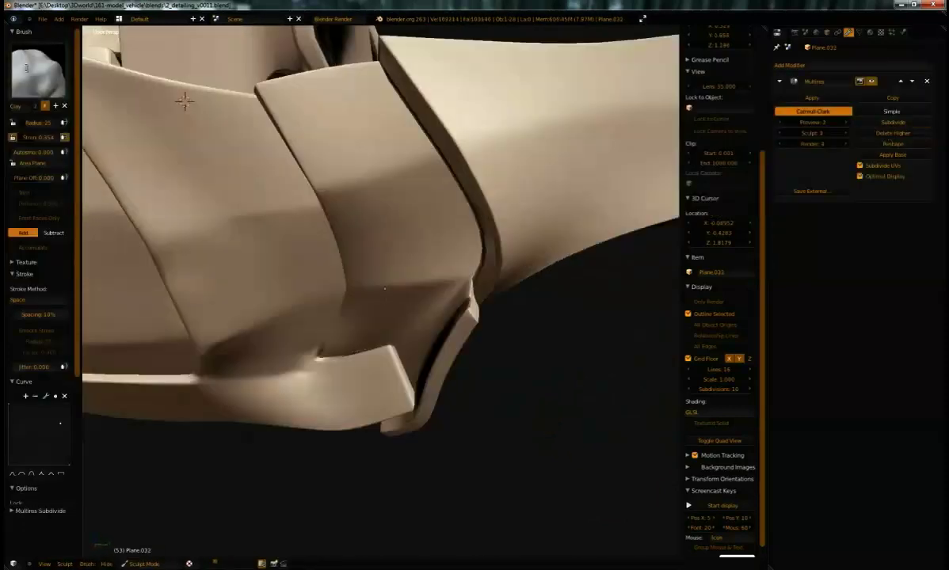
Work the panel's edges with the Pinch brush and sculpt two round dents in its middle with the Clay brush.
{"action": "key", "text": "p"}
{"action": "middle_click_drag", "start_coordinate": [386, 308], "coordinate": [443, 287]}
{"action": "mouse_move", "coordinate": [378, 164]}
{"action": "middle_mouse_down"}
{"action": "mouse_move", "coordinate": [404, 174]}
{"action": "mouse_move", "coordinate": [390, 178]}
{"action": "mouse_move", "coordinate": [403, 185]}
{"action": "mouse_move", "coordinate": [417, 360]}
{"action": "mouse_move", "coordinate": [352, 382]}
{"action": "mouse_move", "coordinate": [406, 367]}
{"action": "mouse_move", "coordinate": [460, 307]}
{"action": "mouse_move", "coordinate": [383, 246]}
{"action": "mouse_move", "coordinate": [409, 154]}
{"action": "mouse_move", "coordinate": [336, 258]}
{"action": "mouse_move", "coordinate": [403, 245]}
{"action": "mouse_move", "coordinate": [441, 263]}
{"action": "mouse_move", "coordinate": [346, 254]}
{"action": "middle_mouse_up"}
{"action": "key", "text": "f"}
{"action": "left_click", "coordinate": [358, 197]}
{"action": "key", "text": "c"}
Isolate the panel in local view and set up the Crease brush with radius 9 on multires level 5.
{"action": "key", "text": "KP_Divide"}
{"action": "key", "text": "shift+c"}
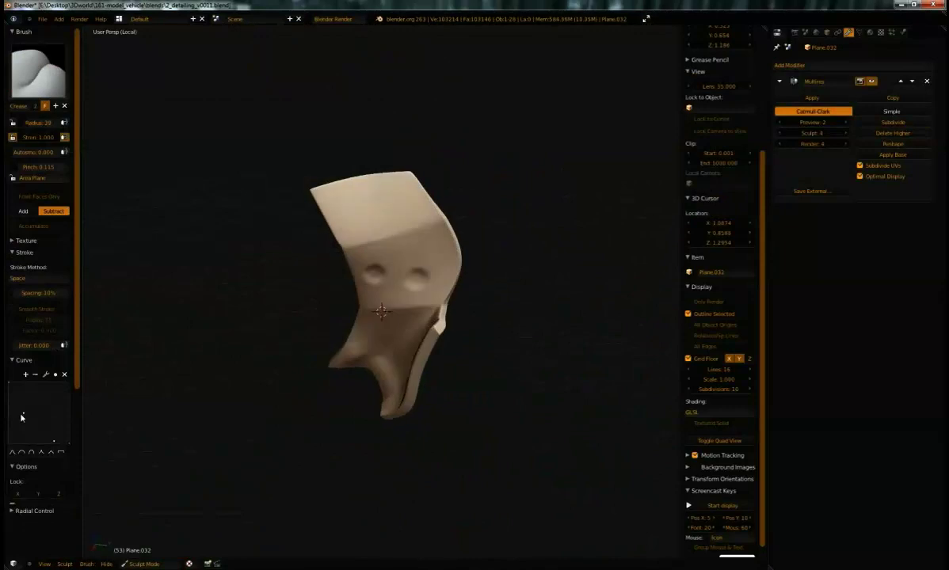
{"action": "left_click_drag", "start_coordinate": [355, 237], "coordinate": [371, 228]}
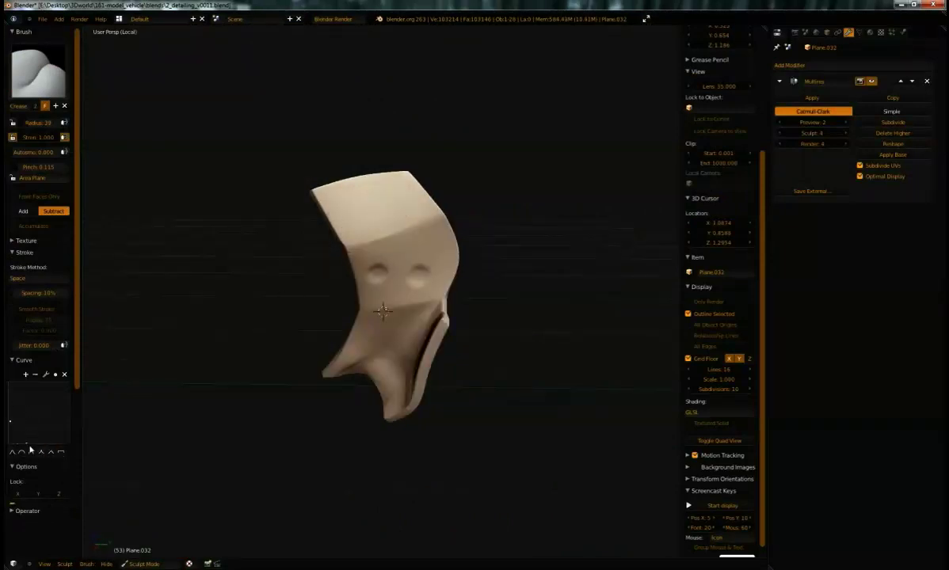
{"action": "scroll", "coordinate": [429, 230], "scroll_direction": "up", "scroll_amount": 2}
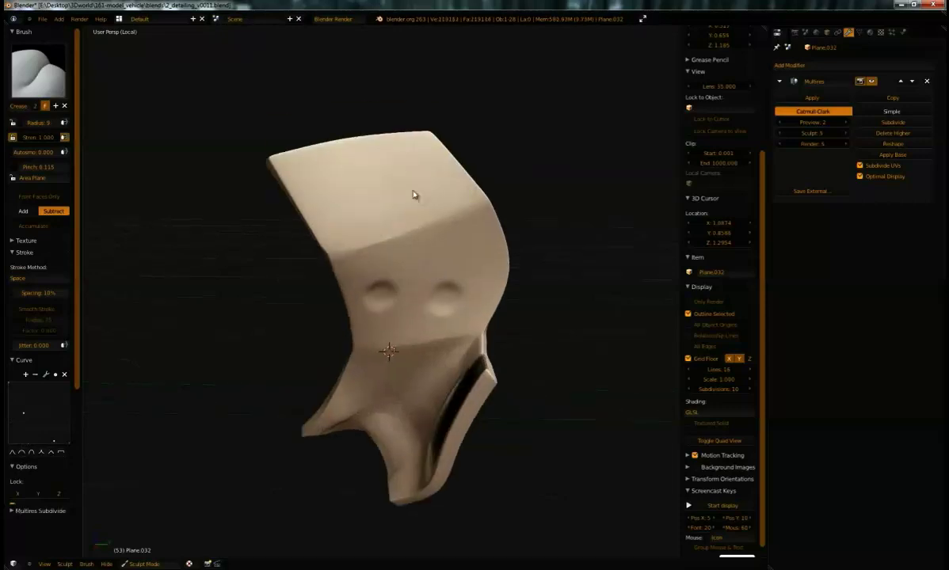
Carve notches along the panel's edges and scratches across its surface with the Crease brush.
{"action": "middle_click_drag", "start_coordinate": [354, 151], "coordinate": [485, 320]}
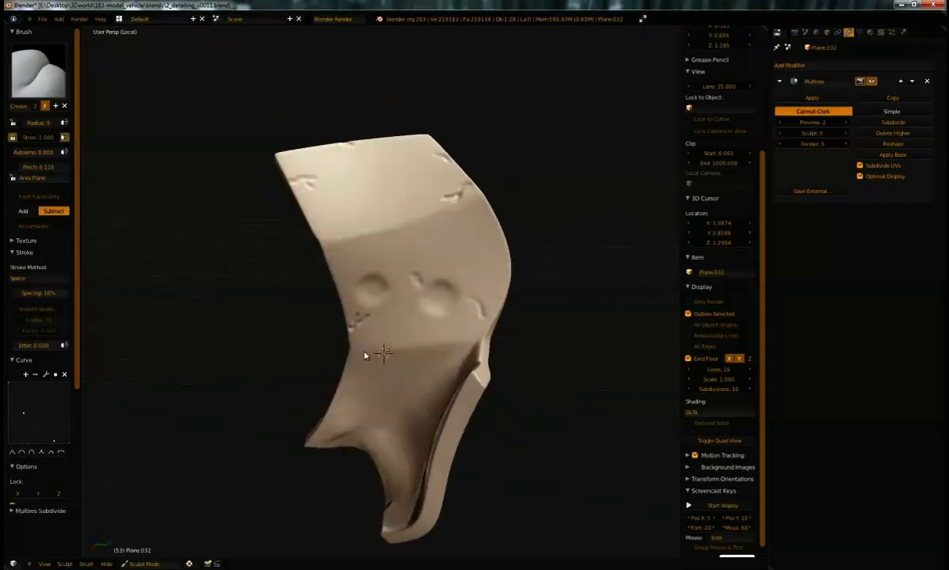
{"action": "middle_click_drag", "start_coordinate": [418, 278], "coordinate": [471, 333]}
{"action": "middle_click_drag", "start_coordinate": [372, 453], "coordinate": [397, 356]}
{"action": "mouse_move", "coordinate": [363, 393]}
{"action": "middle_mouse_down"}
{"action": "mouse_move", "coordinate": [340, 339]}
{"action": "mouse_move", "coordinate": [413, 371]}
{"action": "mouse_move", "coordinate": [373, 293]}
{"action": "middle_mouse_up"}
{"action": "scroll", "coordinate": [413, 371], "scroll_direction": "down", "scroll_amount": 2}
Select the Pinch brush, adjust its radius and go over the panel's damaged edges.
{"action": "scroll", "coordinate": [413, 371], "scroll_direction": "up", "scroll_amount": 3}
{"action": "key", "text": "p"}
{"action": "scroll", "coordinate": [373, 294], "scroll_direction": "up", "scroll_amount": 1}
{"action": "key", "text": "f"}
{"action": "left_click", "coordinate": [398, 280]}
{"action": "mouse_move", "coordinate": [469, 273]}
{"action": "middle_mouse_down"}
{"action": "mouse_move", "coordinate": [375, 308]}
{"action": "mouse_move", "coordinate": [374, 278]}
{"action": "mouse_move", "coordinate": [443, 269]}
{"action": "middle_mouse_up"}
Raise the panel's multires preview level to 5 in Object Mode and return to Sculpt Mode.
{"action": "key", "text": "Tab"}
{"action": "key", "text": "Tab"}
{"action": "key", "text": "Tab"}
{"action": "left_click", "coordinate": [845, 122]}
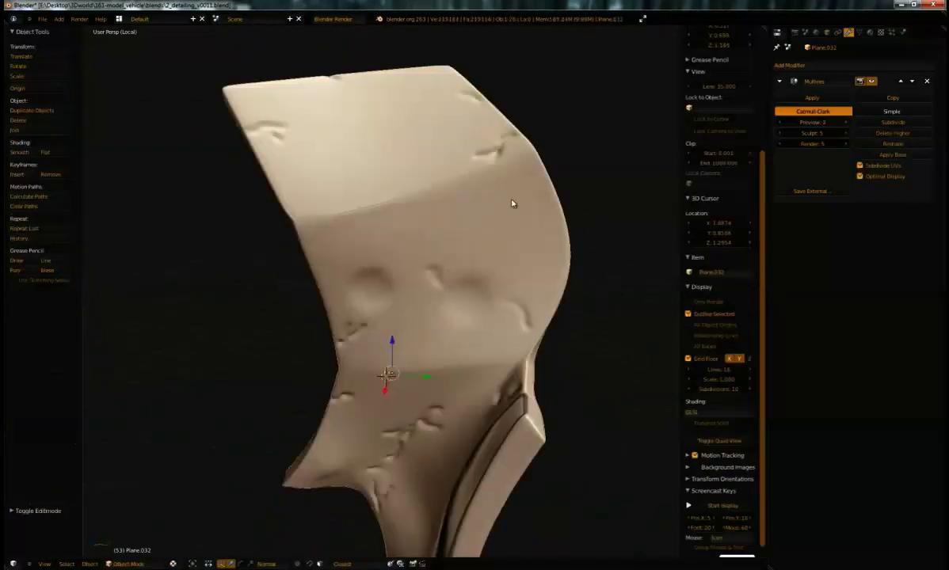
{"action": "middle_click_drag", "start_coordinate": [507, 285], "coordinate": [427, 333]}
{"action": "left_click", "coordinate": [129, 564]}
{"action": "left_click", "coordinate": [141, 529]}
Select the Pinch brush and sharpen the bend across the panel's middle.
{"action": "left_click", "coordinate": [38, 71]}
{"action": "left_click", "coordinate": [32, 222]}
{"action": "key", "text": "p"}
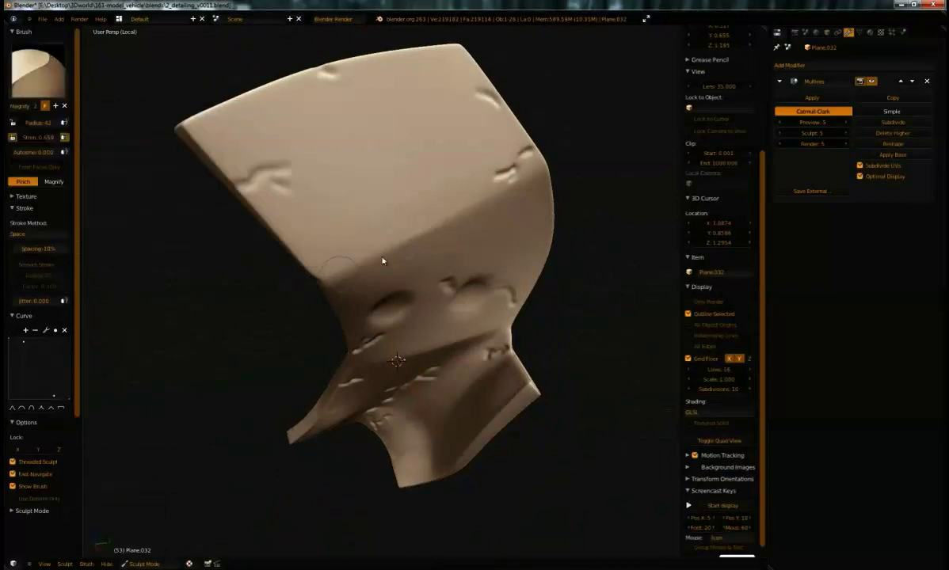
{"action": "mouse_move", "coordinate": [352, 278]}
{"action": "middle_mouse_down"}
{"action": "mouse_move", "coordinate": [506, 163]}
{"action": "mouse_move", "coordinate": [305, 173]}
{"action": "middle_mouse_up"}
Return the panel to Object Mode, leave local view and lower its multires preview level.
{"action": "left_click", "coordinate": [143, 563]}
{"action": "left_click", "coordinate": [144, 554]}
{"action": "middle_click_drag", "start_coordinate": [380, 317], "coordinate": [444, 320]}
{"action": "left_click", "coordinate": [895, 156]}
{"action": "key", "text": "Tab"}
{"action": "scroll", "coordinate": [452, 277], "scroll_direction": "down", "scroll_amount": 4}
{"action": "key", "text": "Tab"}
{"action": "key", "text": "KP_Divide"}
{"action": "left_click_drag", "start_coordinate": [797, 121], "coordinate": [761, 121]}
Select the arched panel beside it, give it a level 5 Multiresolution modifier and put it into Sculpt Mode.
{"action": "middle_click_drag", "start_coordinate": [476, 262], "coordinate": [562, 238]}
{"action": "right_click", "coordinate": [381, 284]}
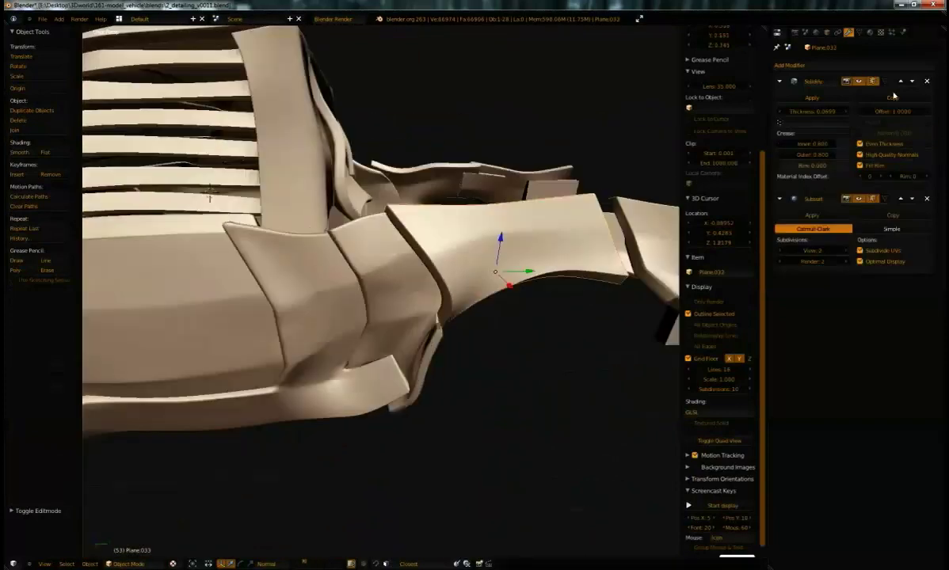
{"action": "right_click", "coordinate": [562, 238]}
{"action": "left_click", "coordinate": [127, 534]}
Sculpt dents along the arched panel's lower edge with the Clay brush at radius 32 and strength 0.483.
{"action": "mouse_move", "coordinate": [286, 314]}
{"action": "middle_mouse_down"}
{"action": "mouse_move", "coordinate": [355, 275]}
{"action": "mouse_move", "coordinate": [356, 396]}
{"action": "mouse_move", "coordinate": [230, 186]}
{"action": "mouse_move", "coordinate": [469, 209]}
{"action": "mouse_move", "coordinate": [408, 248]}
{"action": "mouse_move", "coordinate": [421, 343]}
{"action": "mouse_move", "coordinate": [311, 447]}
{"action": "mouse_move", "coordinate": [515, 388]}
{"action": "middle_mouse_up"}
{"action": "key", "text": "c"}
{"action": "key", "text": "f"}
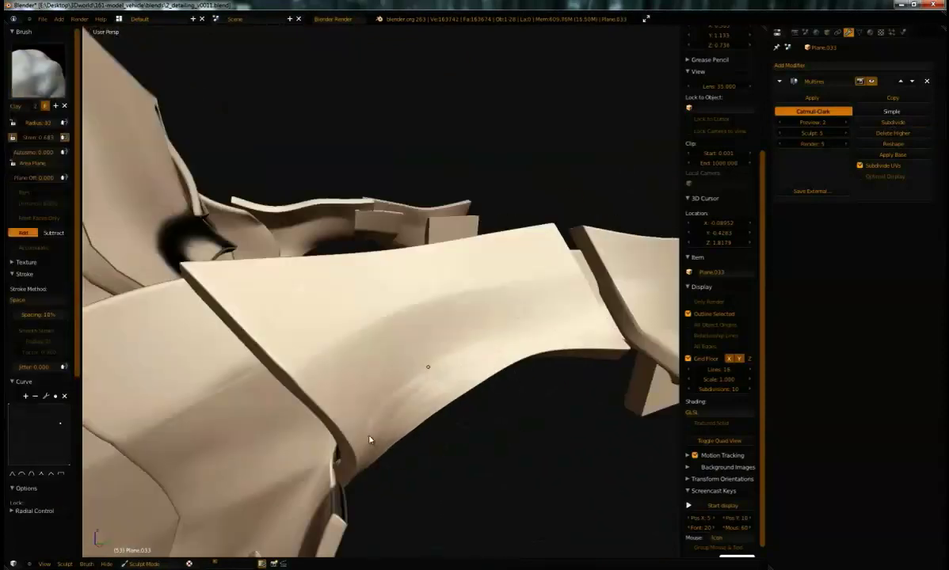
{"action": "mouse_move", "coordinate": [575, 340]}
{"action": "middle_mouse_down"}
{"action": "mouse_move", "coordinate": [447, 356]}
{"action": "mouse_move", "coordinate": [424, 370]}
{"action": "mouse_move", "coordinate": [566, 341]}
{"action": "middle_mouse_up"}
Switch to the Crease brush and scratch the arched panel's surface and lower edge.
{"action": "left_click", "coordinate": [38, 72]}
{"action": "left_click", "coordinate": [220, 128]}
{"action": "mouse_move", "coordinate": [259, 292]}
{"action": "middle_mouse_down"}
{"action": "mouse_move", "coordinate": [246, 261]}
{"action": "mouse_move", "coordinate": [276, 269]}
{"action": "mouse_move", "coordinate": [298, 323]}
{"action": "middle_mouse_up"}
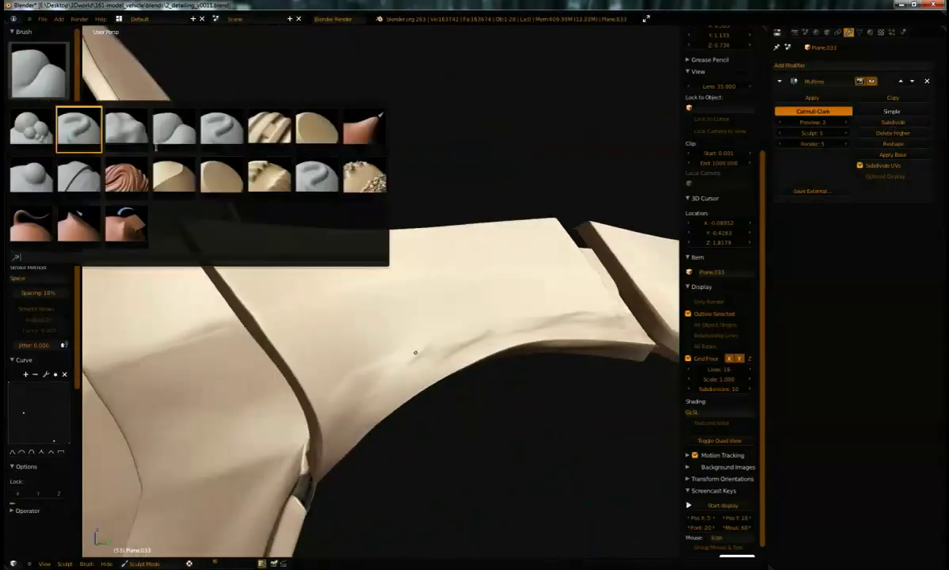
{"action": "left_click", "coordinate": [260, 276]}
{"action": "middle_click_drag", "start_coordinate": [260, 277], "coordinate": [298, 296]}
{"action": "left_click", "coordinate": [348, 291]}
{"action": "left_click", "coordinate": [394, 255]}
Return to Object Mode and select the small connecting panel between the arched panel and the large rear panel.
{"action": "mouse_move", "coordinate": [394, 255]}
{"action": "middle_mouse_down"}
{"action": "mouse_move", "coordinate": [389, 303]}
{"action": "mouse_move", "coordinate": [375, 252]}
{"action": "mouse_move", "coordinate": [285, 340]}
{"action": "middle_mouse_up"}
{"action": "scroll", "coordinate": [375, 252], "scroll_direction": "down", "scroll_amount": 3}
{"action": "left_click", "coordinate": [165, 562]}
{"action": "right_click", "coordinate": [467, 348]}
{"action": "mouse_move", "coordinate": [467, 349]}
{"action": "middle_mouse_down"}
{"action": "mouse_move", "coordinate": [403, 352]}
{"action": "mouse_move", "coordinate": [476, 333]}
{"action": "middle_mouse_up"}
Replace the connecting panel's modifiers with a Multiresolution modifier subdivided to level 2.
{"action": "left_click", "coordinate": [812, 97]}
{"action": "key", "text": "Tab"}
{"action": "key", "text": "Tab"}
{"action": "key", "text": "ctrl+alt+shift+c"}
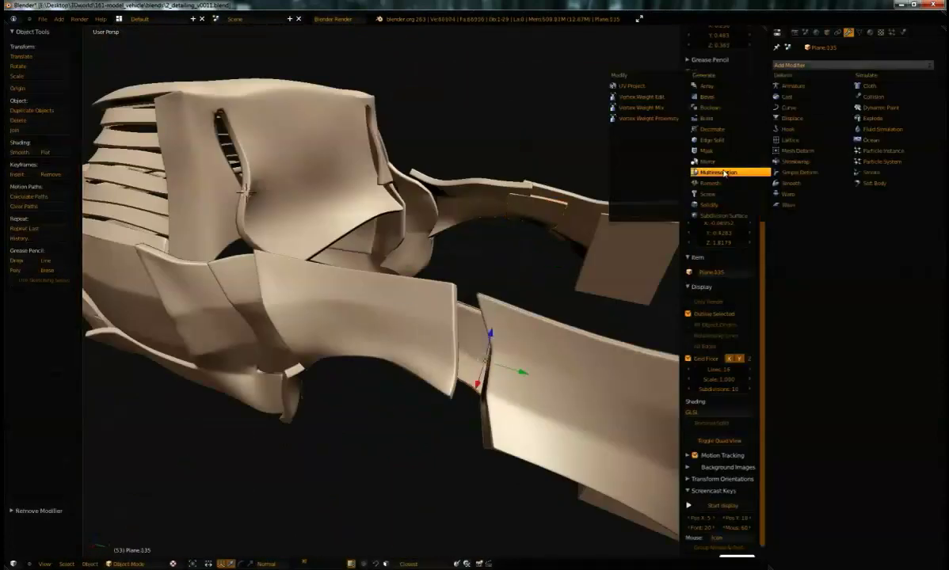
{"action": "left_click", "coordinate": [725, 169]}
{"action": "left_click", "coordinate": [892, 122]}
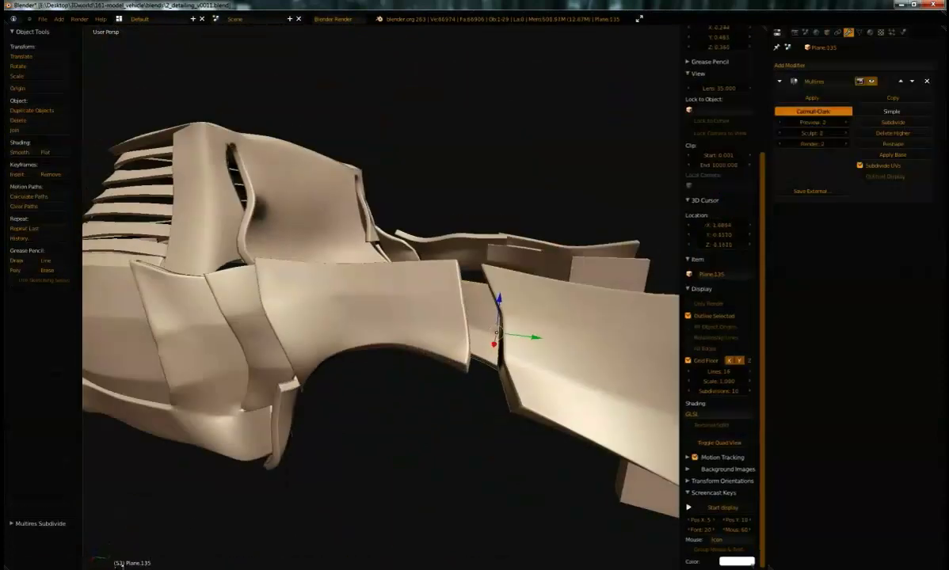
Enter Sculpt Mode on the small connecting panel and isolate it in local view.
{"action": "middle_click_drag", "start_coordinate": [621, 534], "coordinate": [279, 439]}
{"action": "left_click", "coordinate": [151, 564]}
{"action": "left_click", "coordinate": [136, 532]}
{"action": "mouse_move", "coordinate": [444, 305]}
{"action": "middle_mouse_down"}
{"action": "mouse_move", "coordinate": [381, 345]}
{"action": "mouse_move", "coordinate": [400, 364]}
{"action": "middle_mouse_up"}
{"action": "left_click", "coordinate": [38, 71]}
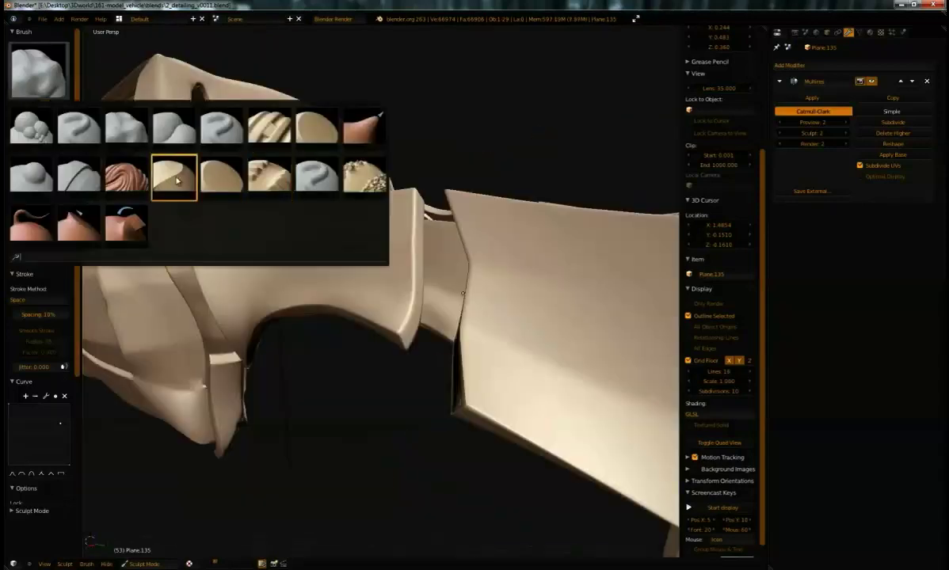
{"action": "left_click", "coordinate": [269, 178]}
{"action": "key", "text": "KP_Divide"}
Sculpt dents across the connecting panel's middle and lower edge, smoothing parts of them.
{"action": "left_click_drag", "start_coordinate": [302, 280], "coordinate": [382, 304]}
{"action": "middle_click_drag", "start_coordinate": [382, 303], "coordinate": [285, 269]}
{"action": "left_click_drag", "start_coordinate": [313, 326], "coordinate": [482, 276]}
{"action": "middle_click_drag", "start_coordinate": [443, 223], "coordinate": [341, 285]}
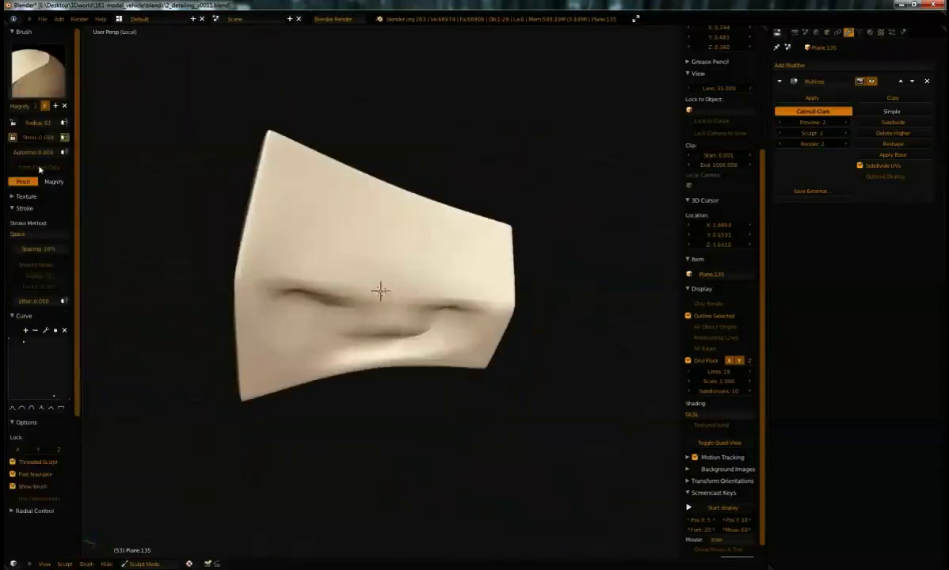
{"action": "left_click_drag", "start_coordinate": [427, 309], "coordinate": [320, 341], "text": "shift"}
{"action": "mouse_move", "coordinate": [320, 342]}
{"action": "middle_mouse_down"}
{"action": "mouse_move", "coordinate": [399, 329]}
{"action": "mouse_move", "coordinate": [695, 158]}
{"action": "mouse_move", "coordinate": [510, 417]}
{"action": "mouse_move", "coordinate": [129, 157]}
{"action": "middle_mouse_up"}
{"action": "scroll", "coordinate": [510, 418], "scroll_direction": "up", "scroll_amount": 3}
{"action": "scroll", "coordinate": [511, 418], "scroll_direction": "down", "scroll_amount": 2}
Refine the connecting panel's lower edge with another sculpting brush and return to Object Mode.
{"action": "left_click", "coordinate": [38, 71]}
{"action": "left_click", "coordinate": [269, 178]}
{"action": "mouse_move", "coordinate": [274, 352]}
{"action": "middle_mouse_down"}
{"action": "mouse_move", "coordinate": [396, 221]}
{"action": "mouse_move", "coordinate": [405, 290]}
{"action": "mouse_move", "coordinate": [346, 299]}
{"action": "mouse_move", "coordinate": [505, 299]}
{"action": "mouse_move", "coordinate": [384, 212]}
{"action": "mouse_move", "coordinate": [339, 244]}
{"action": "mouse_move", "coordinate": [396, 209]}
{"action": "mouse_move", "coordinate": [369, 317]}
{"action": "middle_mouse_up"}
{"action": "left_click_drag", "start_coordinate": [369, 317], "coordinate": [330, 374]}
{"action": "mouse_move", "coordinate": [331, 374]}
{"action": "middle_mouse_down"}
{"action": "mouse_move", "coordinate": [437, 333]}
{"action": "mouse_move", "coordinate": [597, 212]}
{"action": "mouse_move", "coordinate": [549, 312]}
{"action": "mouse_move", "coordinate": [478, 294]}
{"action": "mouse_move", "coordinate": [464, 307]}
{"action": "middle_mouse_up"}
{"action": "left_click", "coordinate": [143, 564]}
{"action": "left_click", "coordinate": [148, 555]}
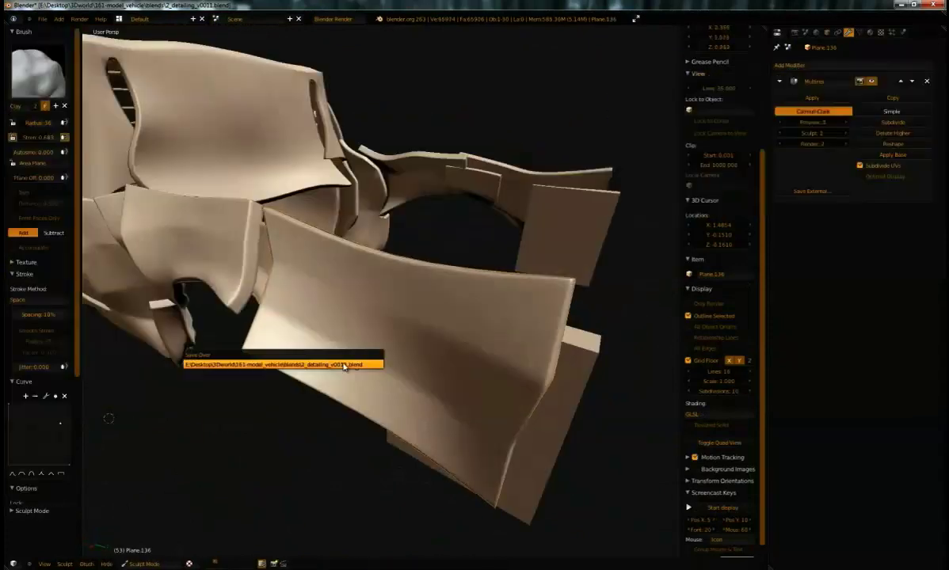
Try sculpting dents into the large rear panel's lower corner and upper face with the Clay brush at strength 0.483.
{"action": "middle_click_drag", "start_coordinate": [444, 261], "coordinate": [325, 274]}
{"action": "mouse_move", "coordinate": [376, 321]}
{"action": "middle_mouse_down"}
{"action": "mouse_move", "coordinate": [301, 333]}
{"action": "mouse_move", "coordinate": [444, 316]}
{"action": "mouse_move", "coordinate": [540, 335]}
{"action": "mouse_move", "coordinate": [408, 331]}
{"action": "mouse_move", "coordinate": [543, 418]}
{"action": "middle_mouse_up"}
{"action": "key", "text": "c"}
{"action": "mouse_move", "coordinate": [197, 366]}
{"action": "middle_mouse_down"}
{"action": "mouse_move", "coordinate": [438, 423]}
{"action": "mouse_move", "coordinate": [343, 326]}
{"action": "mouse_move", "coordinate": [238, 277]}
{"action": "middle_mouse_up"}
{"action": "left_click", "coordinate": [38, 71]}
{"action": "middle_click_drag", "start_coordinate": [333, 261], "coordinate": [250, 234]}
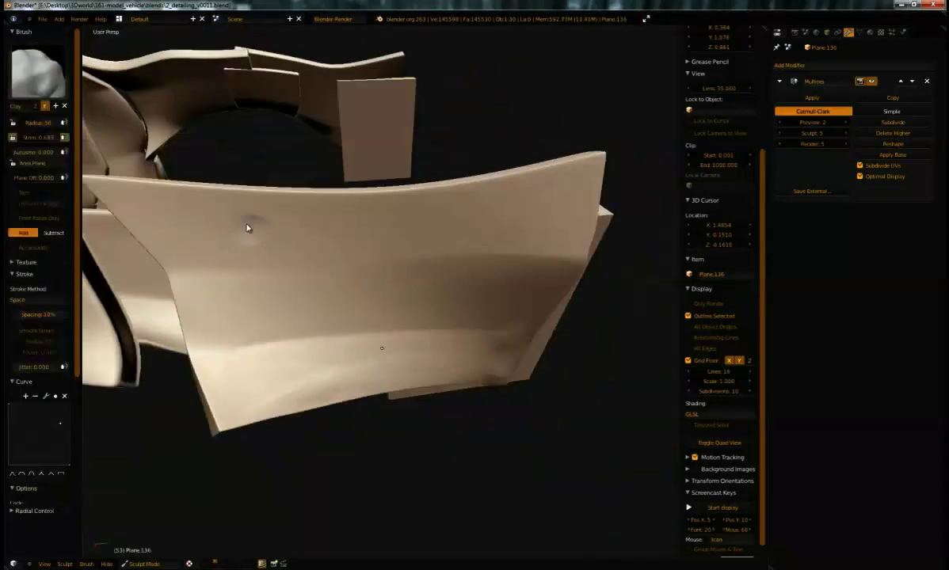
Try tightening round dents on the large rear panel with the Pinch brush at radius 21, and return to Object Mode.
{"action": "mouse_move", "coordinate": [453, 318]}
{"action": "middle_mouse_down"}
{"action": "mouse_move", "coordinate": [275, 261]}
{"action": "mouse_move", "coordinate": [260, 229]}
{"action": "middle_mouse_up"}
{"action": "key", "text": "p"}
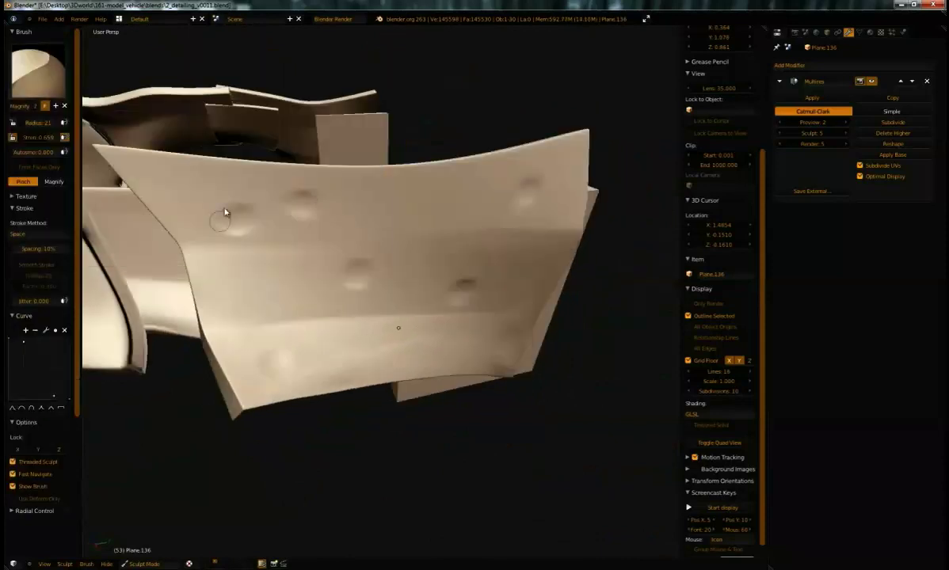
{"action": "mouse_move", "coordinate": [271, 377]}
{"action": "middle_mouse_down"}
{"action": "mouse_move", "coordinate": [362, 252]}
{"action": "mouse_move", "coordinate": [407, 358]}
{"action": "mouse_move", "coordinate": [379, 287]}
{"action": "mouse_move", "coordinate": [261, 250]}
{"action": "middle_mouse_up"}
{"action": "key", "text": "Tab"}
View the rear panels from the opposite side of the vehicle and enter Sculpt Mode.
{"action": "right_click", "coordinate": [523, 331]}
{"action": "middle_click_drag", "start_coordinate": [523, 331], "coordinate": [366, 141]}
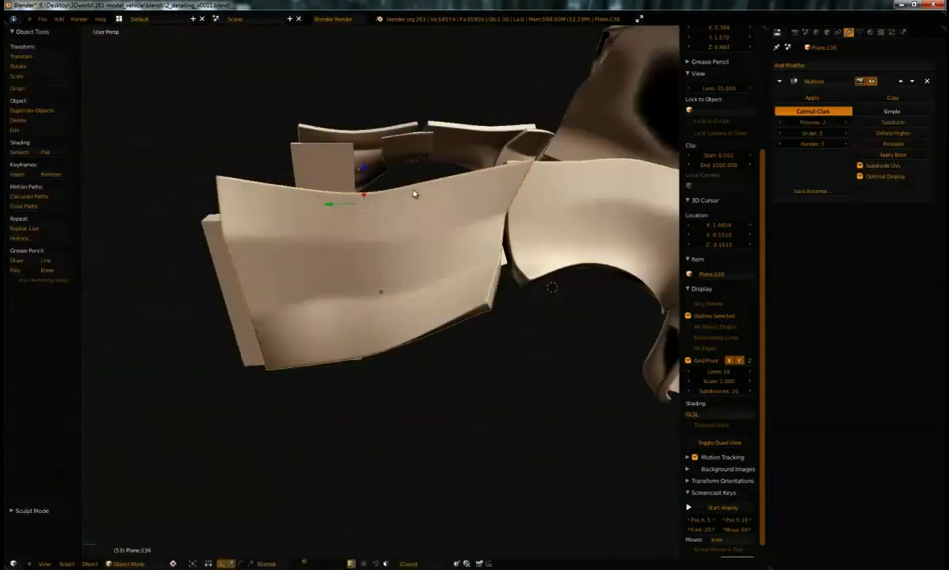
{"action": "left_click", "coordinate": [438, 267]}
{"action": "middle_click_drag", "start_coordinate": [438, 267], "coordinate": [384, 284]}
{"action": "left_click", "coordinate": [128, 564]}
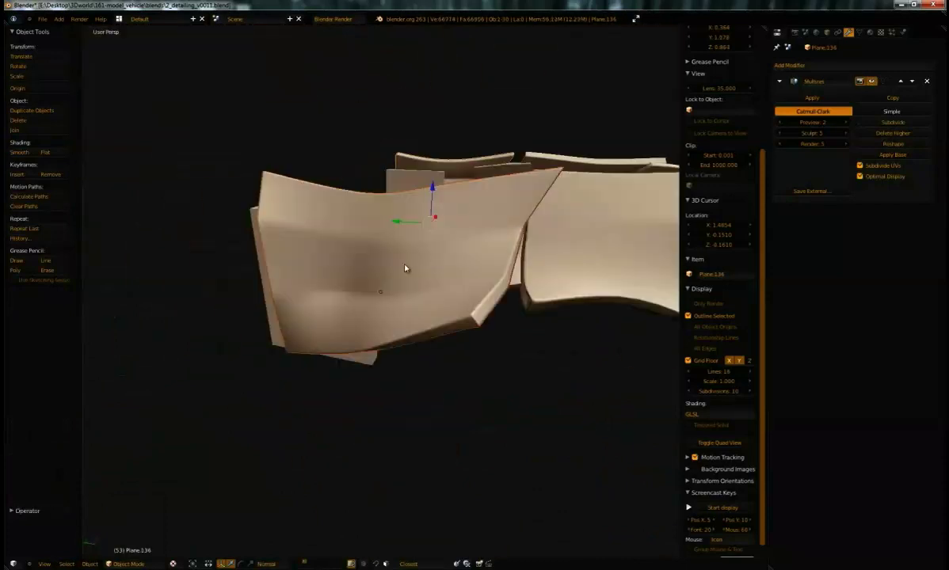
{"action": "left_click", "coordinate": [131, 532]}
Lower and raise the Multiresolution preview level of the rear panel while switching between Sculpt and Object Mode.
{"action": "double_click", "coordinate": [780, 122]}
{"action": "mouse_move", "coordinate": [507, 198]}
{"action": "middle_mouse_down"}
{"action": "mouse_move", "coordinate": [413, 233]}
{"action": "mouse_move", "coordinate": [325, 355]}
{"action": "mouse_move", "coordinate": [367, 340]}
{"action": "mouse_move", "coordinate": [498, 244]}
{"action": "mouse_move", "coordinate": [233, 322]}
{"action": "mouse_move", "coordinate": [317, 333]}
{"action": "middle_mouse_up"}
{"action": "left_click", "coordinate": [144, 564]}
{"action": "left_click", "coordinate": [143, 553]}
{"action": "left_click", "coordinate": [128, 564]}
{"action": "left_click", "coordinate": [131, 532]}
{"action": "triple_click", "coordinate": [847, 122]}
{"action": "left_click", "coordinate": [150, 564]}
{"action": "left_click", "coordinate": [144, 553]}
Reselect the large rear panel, set its Multiresolution preview level to 2 and enter Sculpt Mode again.
{"action": "mouse_move", "coordinate": [483, 238]}
{"action": "middle_mouse_down"}
{"action": "mouse_move", "coordinate": [554, 229]}
{"action": "mouse_move", "coordinate": [462, 332]}
{"action": "mouse_move", "coordinate": [507, 261]}
{"action": "middle_mouse_up"}
{"action": "scroll", "coordinate": [519, 220], "scroll_direction": "down", "scroll_amount": 8}
{"action": "right_click", "coordinate": [462, 332]}
{"action": "scroll", "coordinate": [462, 332], "scroll_direction": "up", "scroll_amount": 8}
{"action": "right_click", "coordinate": [462, 333]}
{"action": "left_click", "coordinate": [780, 122]}
{"action": "left_click", "coordinate": [128, 564]}
{"action": "left_click", "coordinate": [131, 532]}
Sculpt dents into the large rear panel's lower corner with the Clay brush at radius 41 and strength 0.483.
{"action": "mouse_move", "coordinate": [220, 343]}
{"action": "middle_mouse_down"}
{"action": "mouse_move", "coordinate": [182, 390]}
{"action": "mouse_move", "coordinate": [211, 361]}
{"action": "middle_mouse_up"}
{"action": "scroll", "coordinate": [211, 361], "scroll_direction": "down", "scroll_amount": 2}
{"action": "middle_click_drag", "start_coordinate": [402, 429], "coordinate": [443, 396]}
{"action": "left_click", "coordinate": [38, 71]}
{"action": "left_click", "coordinate": [125, 126]}
{"action": "mouse_move", "coordinate": [324, 400]}
{"action": "middle_mouse_down"}
{"action": "mouse_move", "coordinate": [343, 402]}
{"action": "mouse_move", "coordinate": [445, 332]}
{"action": "mouse_move", "coordinate": [474, 362]}
{"action": "middle_mouse_up"}
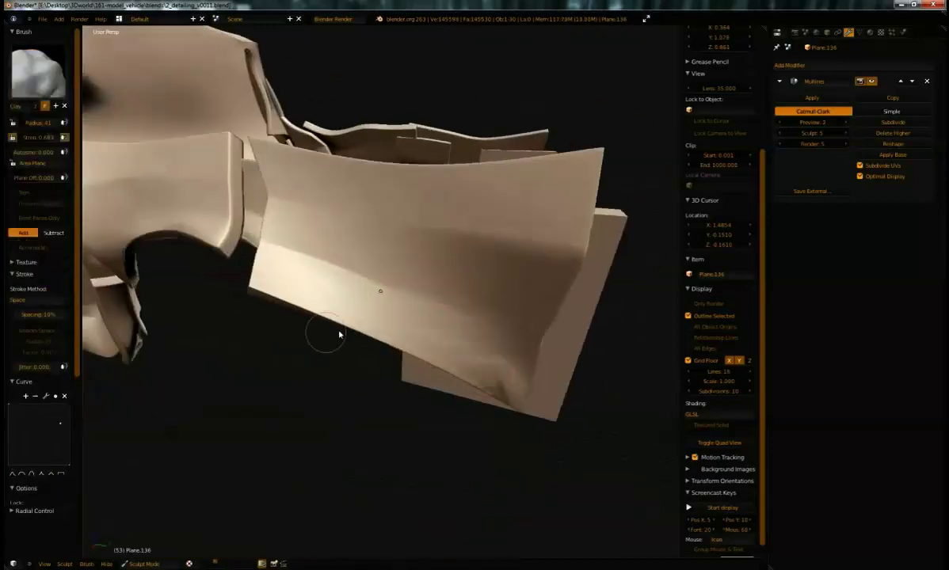
Soften the rear panel's lower dents with the Smooth brush and tighten them with the Pinch brush.
{"action": "left_click", "coordinate": [38, 71]}
{"action": "left_click", "coordinate": [366, 176]}
{"action": "mouse_move", "coordinate": [413, 327]}
{"action": "middle_mouse_down"}
{"action": "mouse_move", "coordinate": [476, 317]}
{"action": "mouse_move", "coordinate": [396, 341]}
{"action": "mouse_move", "coordinate": [313, 191]}
{"action": "middle_mouse_up"}
{"action": "left_click", "coordinate": [38, 72]}
{"action": "left_click", "coordinate": [173, 176]}
{"action": "middle_click_drag", "start_coordinate": [565, 250], "coordinate": [444, 222]}
Sculpt small round dents across the rear panel's face with the Clay brush at radius 17 and strength 0.483.
{"action": "left_click", "coordinate": [38, 71]}
{"action": "left_click", "coordinate": [127, 126]}
{"action": "middle_click_drag", "start_coordinate": [332, 183], "coordinate": [363, 190]}
{"action": "left_click", "coordinate": [363, 228]}
{"action": "left_click", "coordinate": [475, 191]}
{"action": "left_click", "coordinate": [498, 185]}
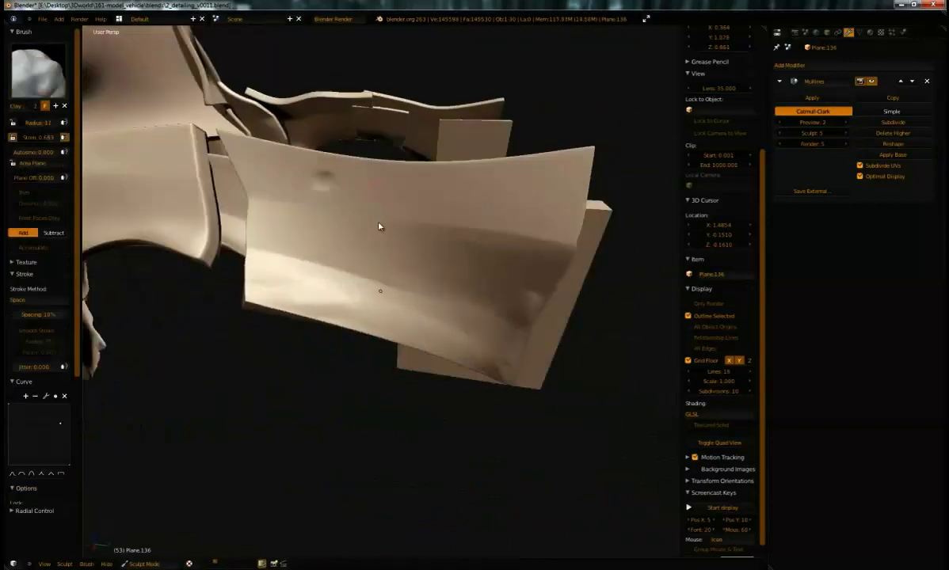
Tighten the rear panel's small dents with the Pinch brush at radius 17 and return to Object Mode.
{"action": "middle_click_drag", "start_coordinate": [491, 275], "coordinate": [524, 263]}
{"action": "key", "text": "p"}
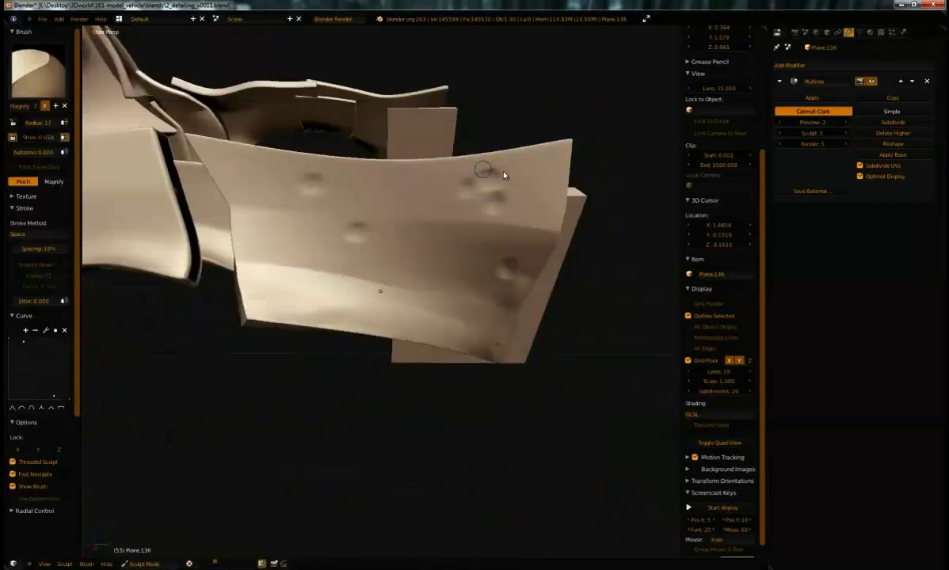
{"action": "middle_click_drag", "start_coordinate": [342, 229], "coordinate": [197, 362]}
{"action": "left_click", "coordinate": [144, 564]}
{"action": "left_click", "coordinate": [151, 554]}
Select the matching large rear panel on the opposite side of the vehicle and enter Sculpt Mode.
{"action": "right_click", "coordinate": [455, 244]}
{"action": "mouse_move", "coordinate": [261, 317]}
{"action": "middle_mouse_down"}
{"action": "mouse_move", "coordinate": [443, 254]}
{"action": "mouse_move", "coordinate": [412, 246]}
{"action": "middle_mouse_up"}
{"action": "left_click", "coordinate": [131, 564]}
{"action": "left_click", "coordinate": [135, 532]}
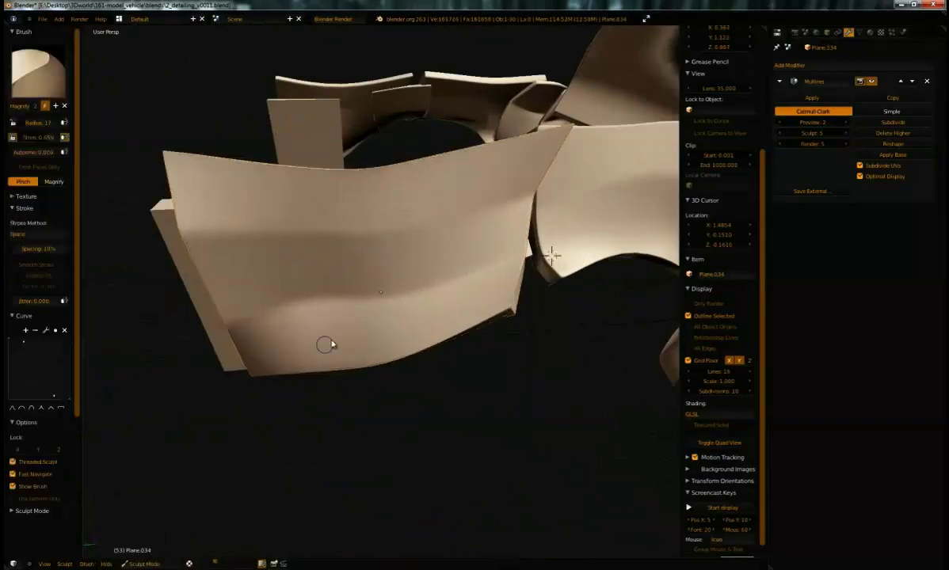
{"action": "middle_click_drag", "start_coordinate": [520, 252], "coordinate": [364, 307]}
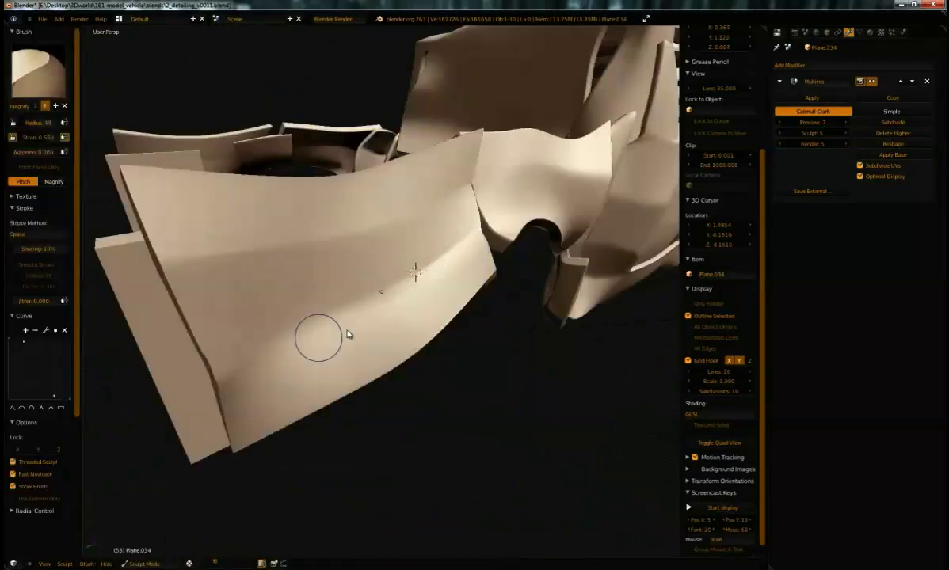
Sculpt subtle dents into the opposite rear panel with the Clay brush at radius 25 and strength 0.451, then return to Object Mode.
{"action": "left_click", "coordinate": [38, 71]}
{"action": "left_click", "coordinate": [126, 127]}
{"action": "middle_click_drag", "start_coordinate": [306, 413], "coordinate": [483, 282]}
{"action": "middle_click_drag", "start_coordinate": [329, 381], "coordinate": [347, 354]}
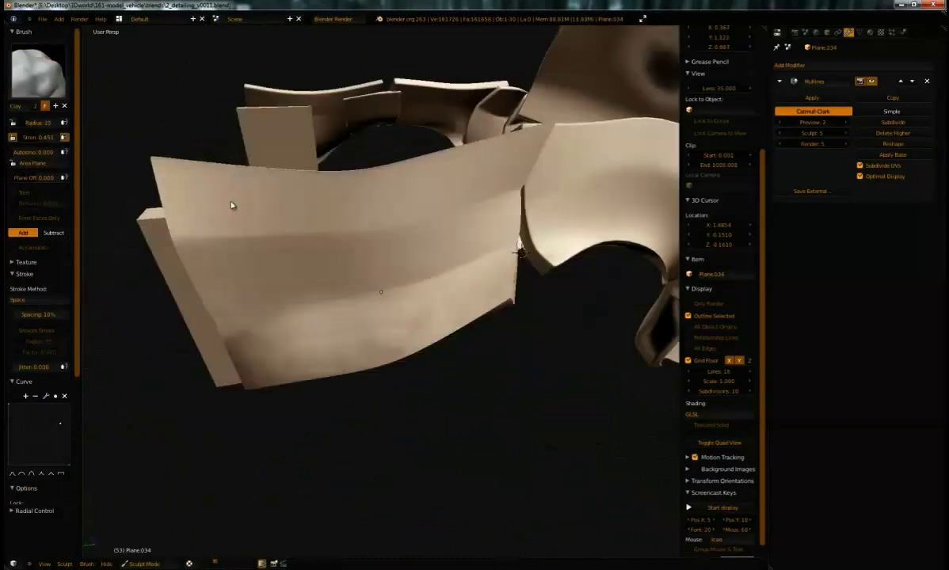
{"action": "mouse_move", "coordinate": [464, 174]}
{"action": "middle_mouse_down"}
{"action": "mouse_move", "coordinate": [509, 196]}
{"action": "mouse_move", "coordinate": [526, 262]}
{"action": "mouse_move", "coordinate": [388, 227]}
{"action": "mouse_move", "coordinate": [367, 257]}
{"action": "mouse_move", "coordinate": [376, 266]}
{"action": "middle_mouse_up"}
{"action": "key", "text": "Tab"}
Select the arched panel beside the opposite rear panel and enter Sculpt Mode.
{"action": "right_click", "coordinate": [527, 272]}
{"action": "right_click", "coordinate": [465, 243]}
{"action": "key", "text": "alt+z"}
{"action": "right_click", "coordinate": [396, 309]}
{"action": "right_click", "coordinate": [388, 326]}
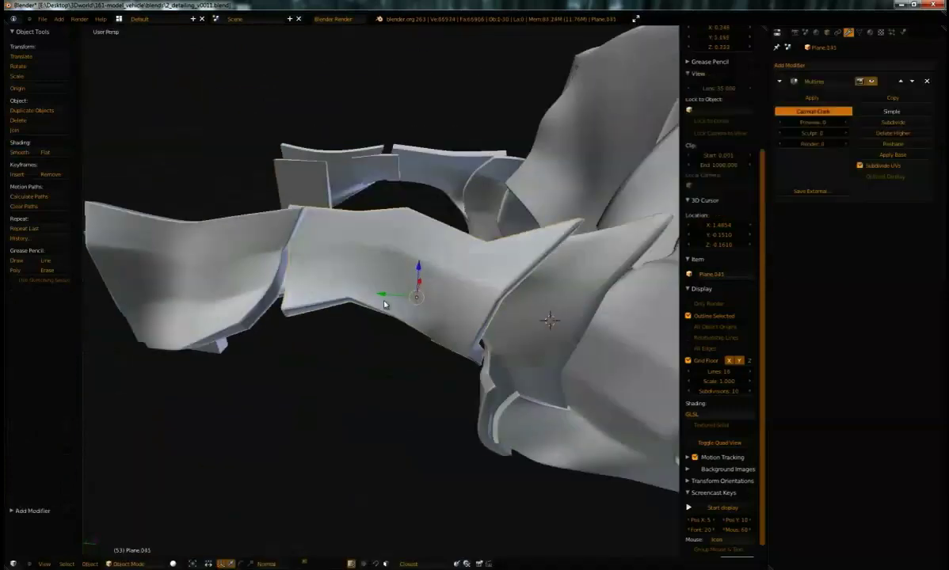
{"action": "left_click", "coordinate": [128, 564]}
{"action": "left_click", "coordinate": [133, 533]}
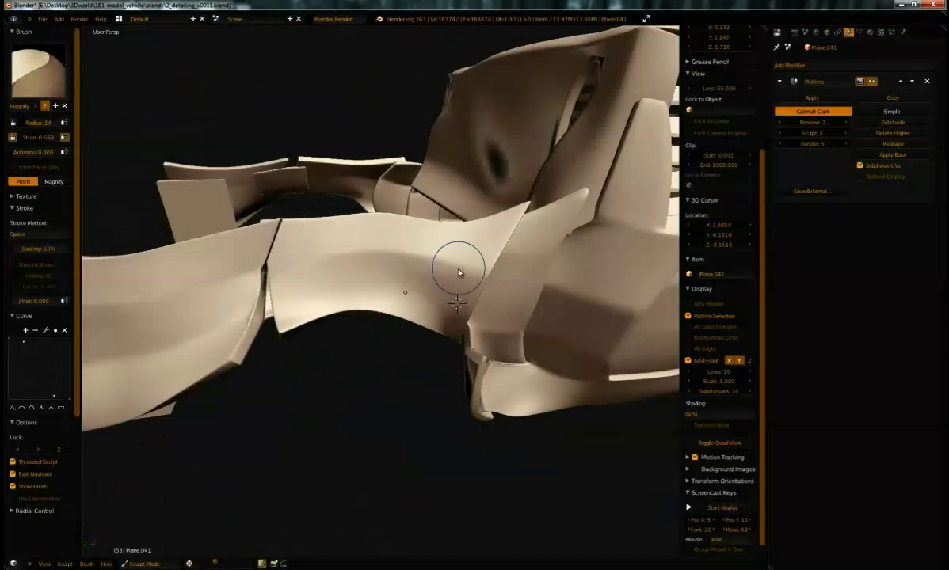
Sculpt dents across the arched panel's middle and front half with the Clay brush and return to Object Mode.
{"action": "mouse_move", "coordinate": [458, 272]}
{"action": "middle_mouse_down"}
{"action": "mouse_move", "coordinate": [361, 290]}
{"action": "mouse_move", "coordinate": [448, 285]}
{"action": "middle_mouse_up"}
{"action": "left_click", "coordinate": [38, 71]}
{"action": "left_click", "coordinate": [127, 126]}
{"action": "left_click", "coordinate": [270, 222]}
{"action": "middle_click_drag", "start_coordinate": [303, 286], "coordinate": [317, 305]}
{"action": "left_click", "coordinate": [320, 278]}
{"action": "left_click", "coordinate": [402, 287]}
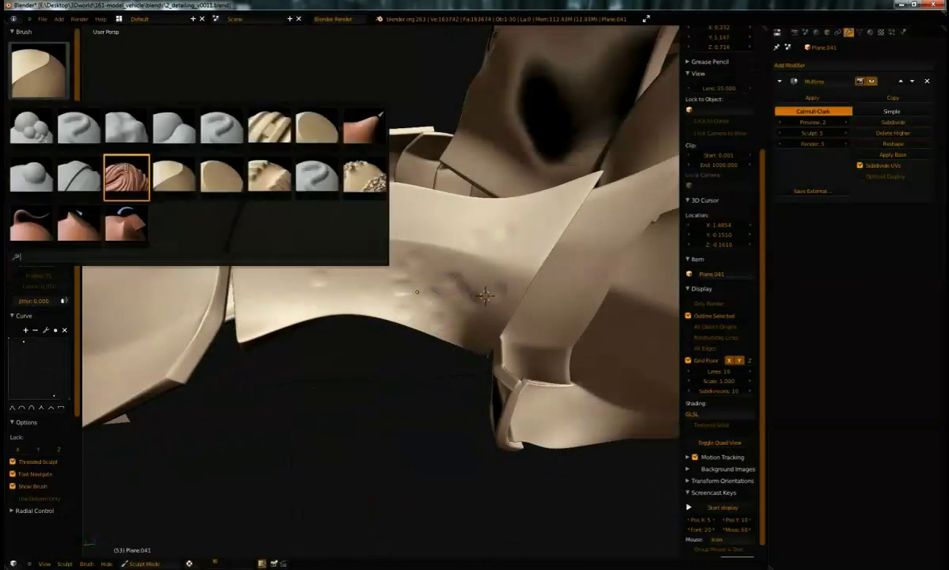
{"action": "mouse_move", "coordinate": [483, 179]}
{"action": "middle_mouse_down"}
{"action": "mouse_move", "coordinate": [455, 167]}
{"action": "mouse_move", "coordinate": [365, 190]}
{"action": "middle_mouse_up"}
{"action": "left_click", "coordinate": [145, 564]}
{"action": "left_click", "coordinate": [152, 552]}
Replace the modifiers of the pointed panel beside the arched one with a subdivided Multiresolution modifier.
{"action": "middle_click_drag", "start_coordinate": [206, 305], "coordinate": [298, 290]}
{"action": "scroll", "coordinate": [298, 290], "scroll_direction": "down", "scroll_amount": 2}
{"action": "left_click", "coordinate": [926, 81]}
{"action": "left_click", "coordinate": [812, 65]}
{"action": "left_click", "coordinate": [697, 176]}
{"action": "left_click", "coordinate": [892, 122]}
Enter Sculpt Mode on the pointed panel and add small dents, tightening them with the Pinch brush at radius 17.
{"action": "left_click", "coordinate": [126, 564]}
{"action": "left_click", "coordinate": [127, 529]}
{"action": "scroll", "coordinate": [407, 238], "scroll_direction": "up", "scroll_amount": 3}
{"action": "left_click", "coordinate": [38, 71]}
{"action": "left_click", "coordinate": [212, 141]}
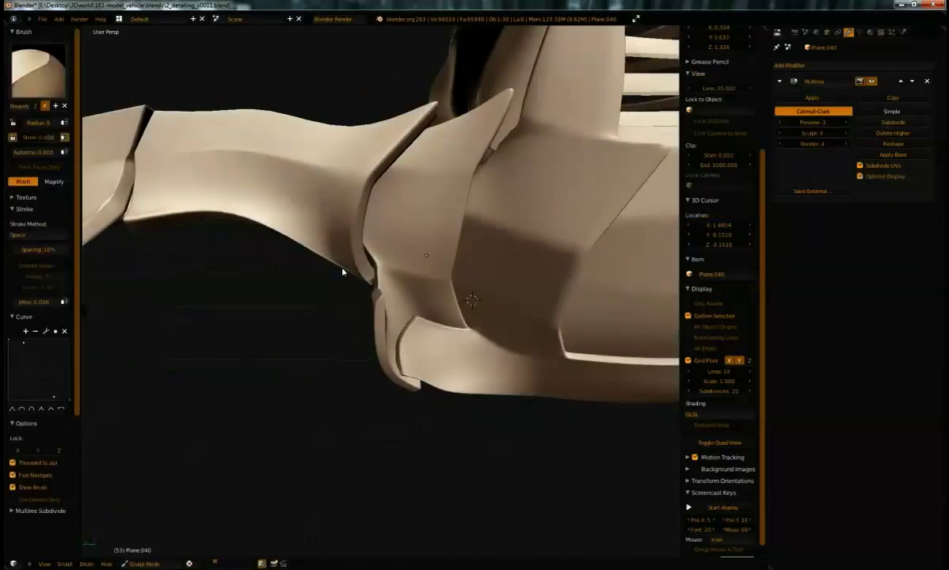
{"action": "middle_click_drag", "start_coordinate": [401, 159], "coordinate": [245, 248]}
{"action": "middle_click_drag", "start_coordinate": [428, 297], "coordinate": [437, 193]}
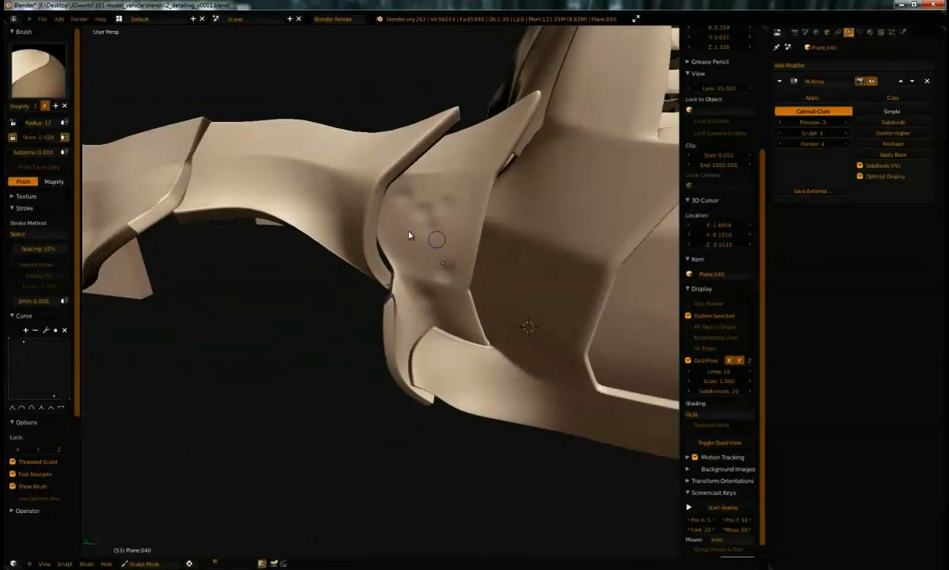
{"action": "middle_click_drag", "start_coordinate": [428, 230], "coordinate": [103, 99]}
Carve notches and scratches along the long lower side panel with the Crease brush, then switch to the Smooth brush.
{"action": "scroll", "coordinate": [434, 234], "scroll_direction": "up", "scroll_amount": 3}
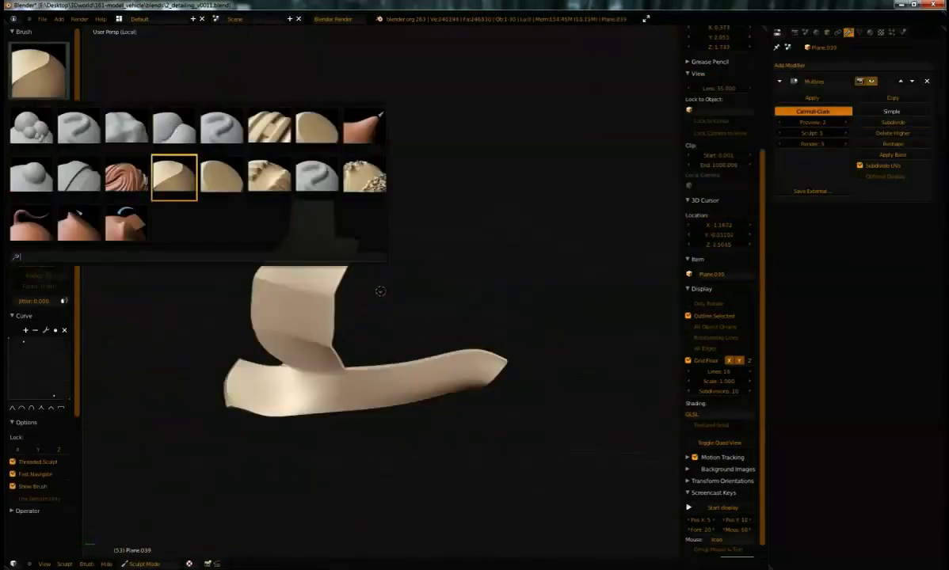
{"action": "left_click", "coordinate": [178, 131]}
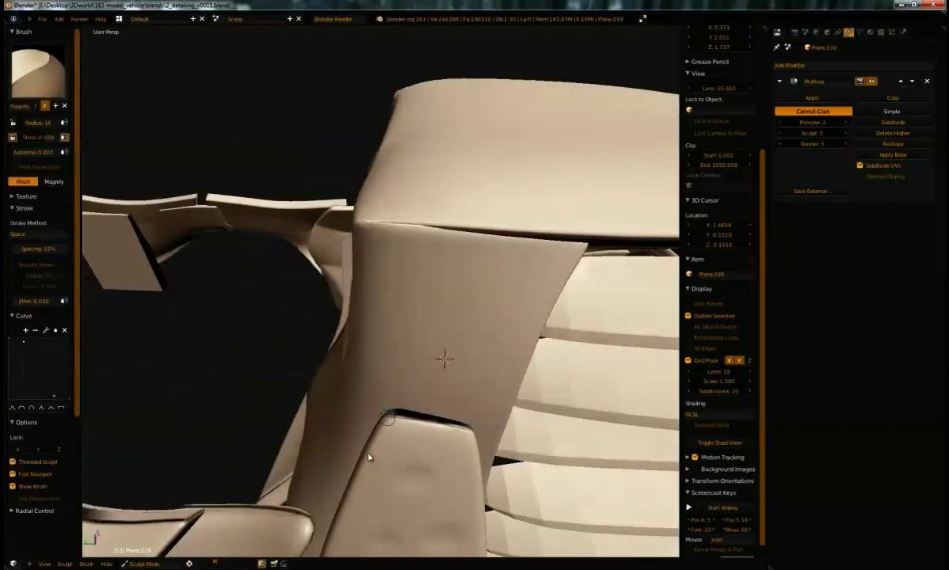
{"action": "left_click", "coordinate": [37, 71]}
{"action": "left_click", "coordinate": [174, 127]}
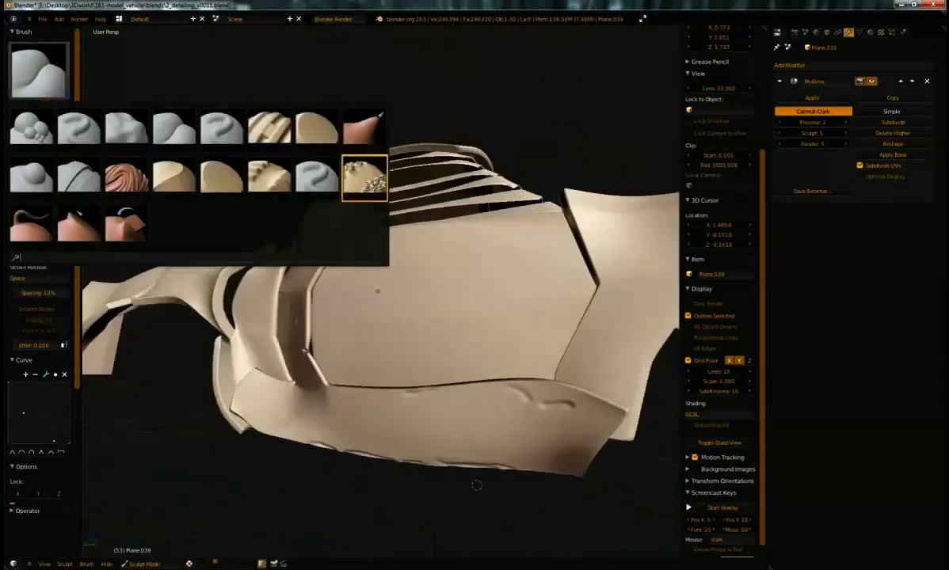
{"action": "left_click", "coordinate": [365, 169]}
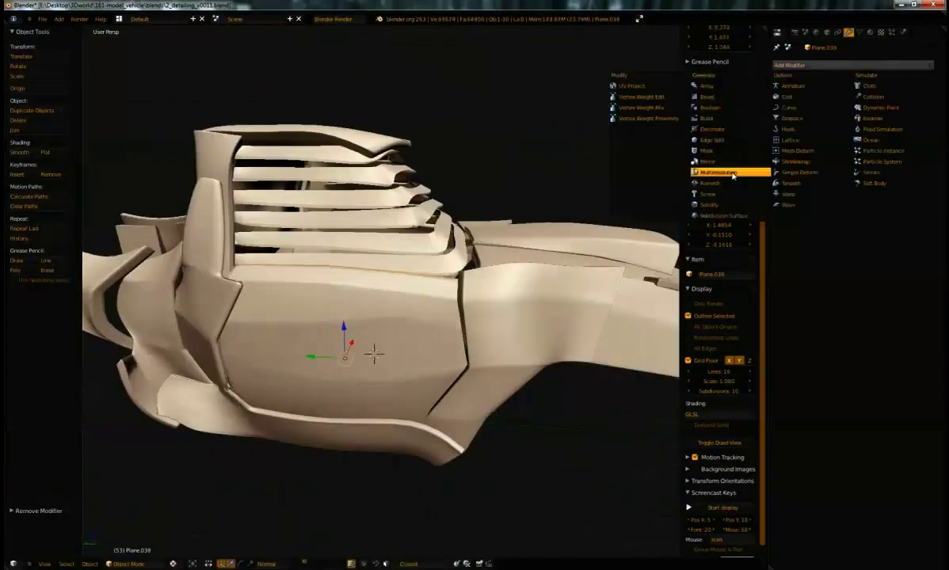
Add a Multiresolution modifier at level 2 to the large side panel and isolate the panel in Sculpt Mode.
{"action": "left_click", "coordinate": [127, 563]}
{"action": "left_click", "coordinate": [127, 532]}
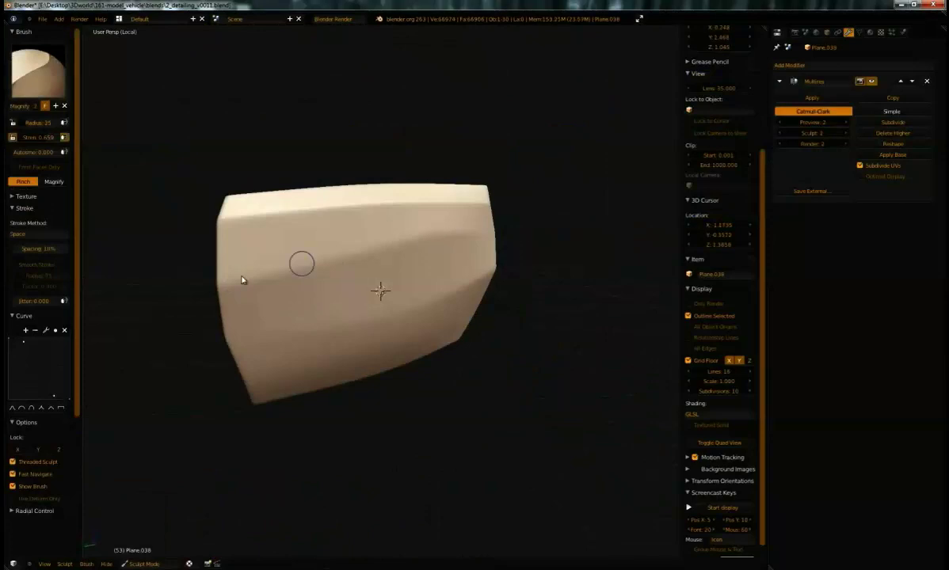
{"action": "mouse_move", "coordinate": [243, 281]}
{"action": "middle_mouse_down"}
{"action": "mouse_move", "coordinate": [464, 308]}
{"action": "mouse_move", "coordinate": [339, 328]}
{"action": "mouse_move", "coordinate": [353, 222]}
{"action": "mouse_move", "coordinate": [373, 282]}
{"action": "mouse_move", "coordinate": [237, 237]}
{"action": "middle_mouse_up"}
Enable Optimal Display and sculpt round dents across the large side panel with the Clay brush.
{"action": "left_click", "coordinate": [38, 72]}
{"action": "left_click", "coordinate": [127, 127]}
{"action": "mouse_move", "coordinate": [190, 301]}
{"action": "middle_mouse_down"}
{"action": "mouse_move", "coordinate": [233, 358]}
{"action": "mouse_move", "coordinate": [350, 360]}
{"action": "mouse_move", "coordinate": [269, 360]}
{"action": "middle_mouse_up"}
{"action": "left_click", "coordinate": [861, 176]}
{"action": "middle_click_drag", "start_coordinate": [364, 372], "coordinate": [305, 388]}
{"action": "mouse_move", "coordinate": [231, 202]}
{"action": "middle_mouse_down"}
{"action": "mouse_move", "coordinate": [250, 340]}
{"action": "mouse_move", "coordinate": [281, 268]}
{"action": "middle_mouse_up"}
{"action": "left_click", "coordinate": [461, 321]}
{"action": "left_click", "coordinate": [346, 212]}
Tighten the side panel's round dents with the Pinch brush at radius 25 and leave Sculpt Mode.
{"action": "left_click", "coordinate": [38, 71]}
{"action": "left_click", "coordinate": [174, 178]}
{"action": "middle_click_drag", "start_coordinate": [446, 329], "coordinate": [343, 214]}
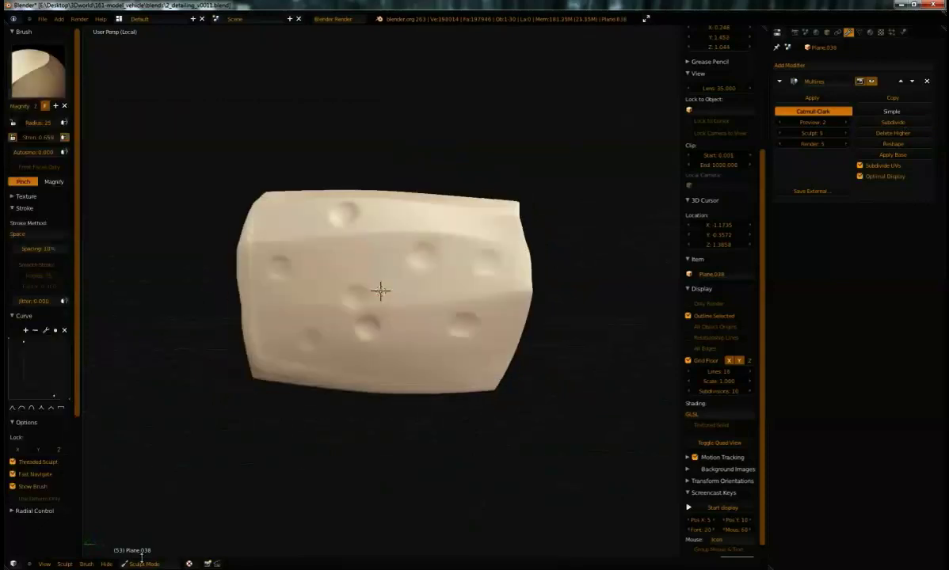
{"action": "key", "text": "ctrl+Tab"}
{"action": "scroll", "coordinate": [430, 296], "scroll_direction": "down", "scroll_amount": 3}
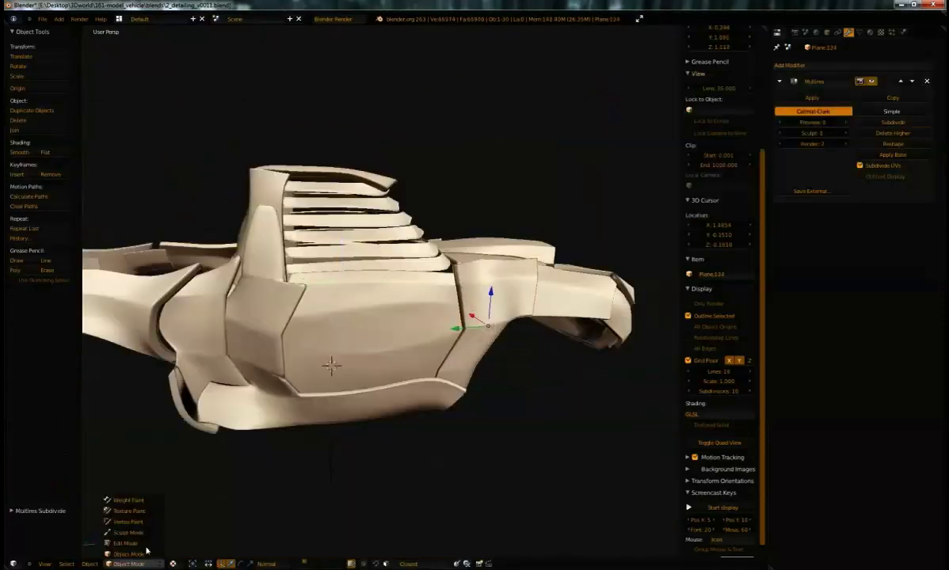
Enter Sculpt Mode on the panel adjoining the large side panel and shape its surface with the Clay brush.
{"action": "left_click", "coordinate": [135, 532]}
{"action": "scroll", "coordinate": [354, 279], "scroll_direction": "up", "scroll_amount": 5}
{"action": "mouse_move", "coordinate": [312, 387]}
{"action": "middle_mouse_down"}
{"action": "mouse_move", "coordinate": [368, 250]}
{"action": "mouse_move", "coordinate": [428, 271]}
{"action": "mouse_move", "coordinate": [377, 271]}
{"action": "middle_mouse_up"}
{"action": "left_click", "coordinate": [37, 72]}
{"action": "left_click", "coordinate": [127, 127]}
{"action": "mouse_move", "coordinate": [314, 389]}
{"action": "middle_mouse_down"}
{"action": "mouse_move", "coordinate": [405, 361]}
{"action": "mouse_move", "coordinate": [343, 311]}
{"action": "mouse_move", "coordinate": [369, 341]}
{"action": "middle_mouse_up"}
Carve a central scratch and edge notches with the Crease brush at radius 11 and strength 1.000, then pinch the scratch.
{"action": "key", "text": "shift+c"}
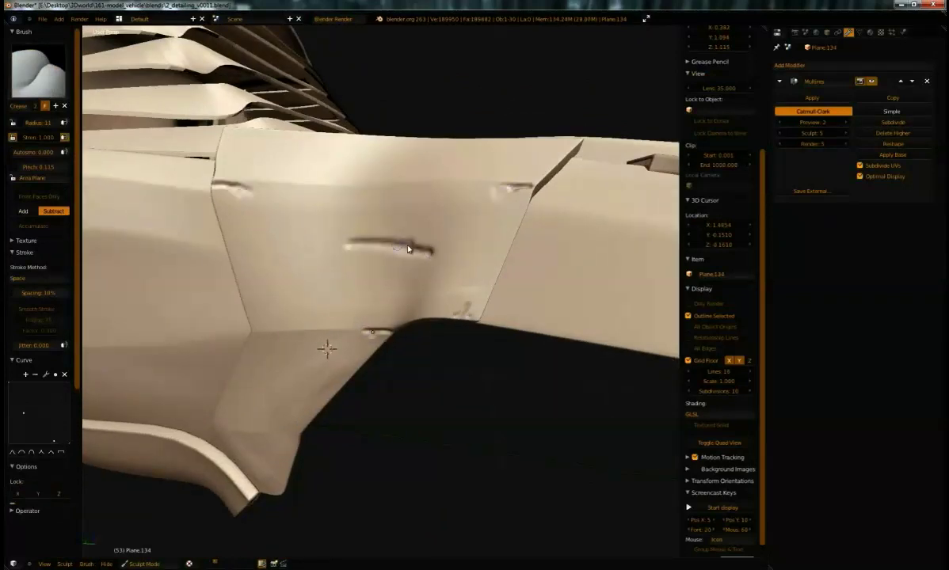
{"action": "middle_click_drag", "start_coordinate": [413, 266], "coordinate": [375, 273]}
{"action": "key", "text": "p"}
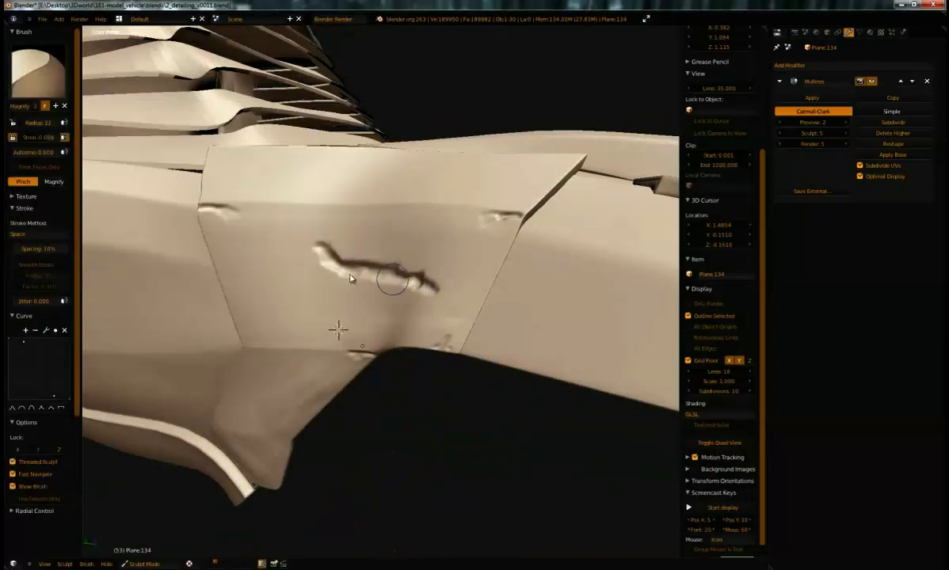
Sculpt round dents around the scratch with the Clay brush at strength 0.451, pinch them at radius 16 and return to Object Mode.
{"action": "middle_click_drag", "start_coordinate": [301, 279], "coordinate": [324, 296]}
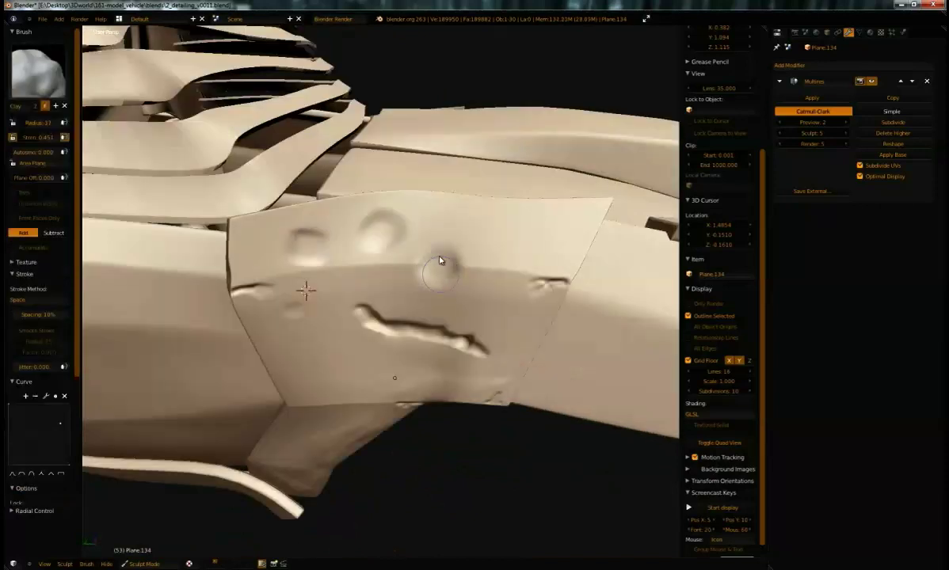
{"action": "key", "text": "p"}
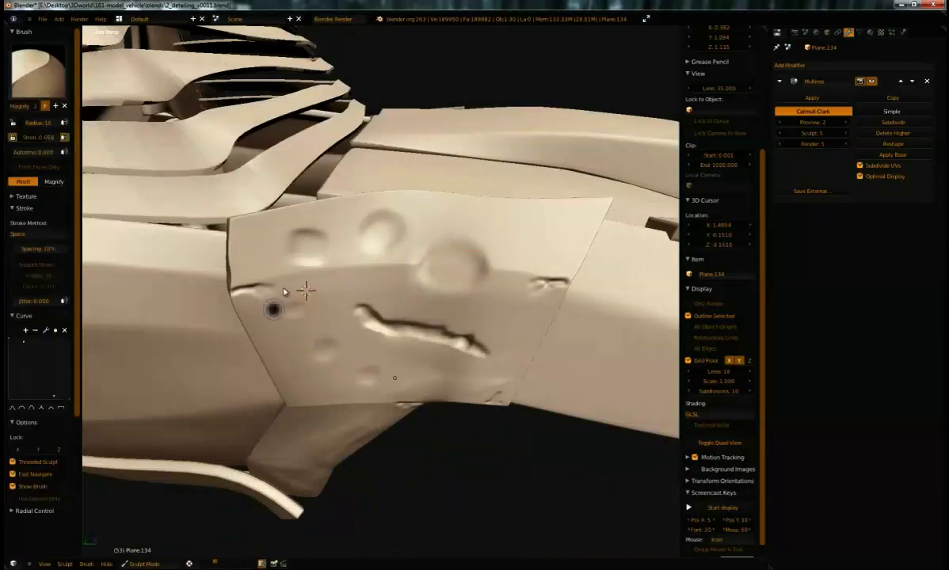
{"action": "mouse_move", "coordinate": [299, 309]}
{"action": "middle_mouse_down"}
{"action": "mouse_move", "coordinate": [347, 311]}
{"action": "mouse_move", "coordinate": [373, 263]}
{"action": "middle_mouse_up"}
{"action": "scroll", "coordinate": [347, 311], "scroll_direction": "down", "scroll_amount": 2}
{"action": "key", "text": "Tab"}
Replace the next panel's Solidify and Subsurf modifiers with Multiresolution at sculpt level 5 and enter Sculpt Mode with the Clay brush.
{"action": "scroll", "coordinate": [373, 263], "scroll_direction": "down", "scroll_amount": 4}
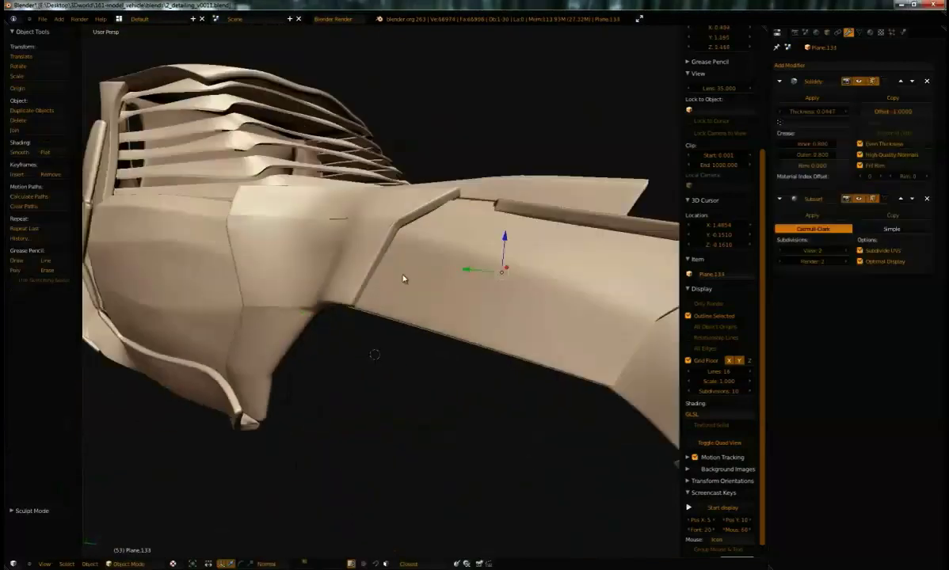
{"action": "key", "text": "ctrl+x"}
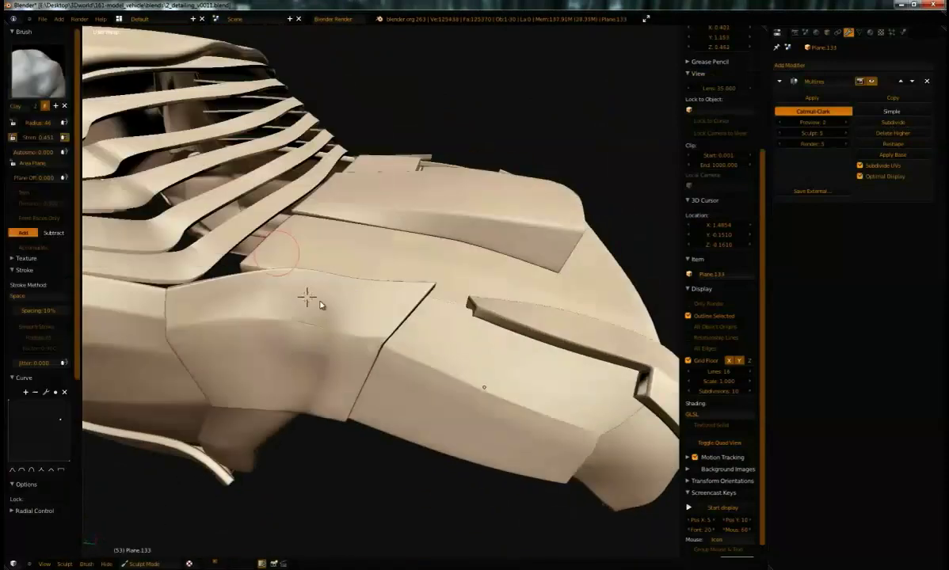
{"action": "mouse_move", "coordinate": [380, 396]}
{"action": "middle_mouse_down"}
{"action": "mouse_move", "coordinate": [345, 402]}
{"action": "mouse_move", "coordinate": [273, 343]}
{"action": "mouse_move", "coordinate": [301, 297]}
{"action": "mouse_move", "coordinate": [389, 317]}
{"action": "middle_mouse_up"}
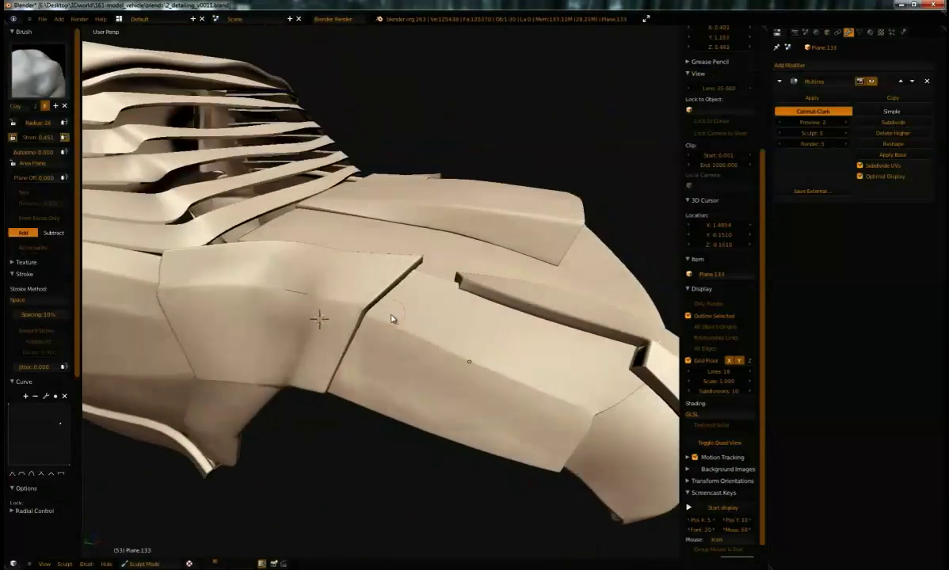
Sculpt small round dents and a deeper hollow into the fender panel with the Clay brush at strength 0.451.
{"action": "middle_click_drag", "start_coordinate": [483, 333], "coordinate": [421, 344]}
{"action": "scroll", "coordinate": [421, 343], "scroll_direction": "up", "scroll_amount": 1}
{"action": "mouse_move", "coordinate": [488, 372]}
{"action": "middle_mouse_down"}
{"action": "mouse_move", "coordinate": [500, 392]}
{"action": "mouse_move", "coordinate": [399, 346]}
{"action": "mouse_move", "coordinate": [396, 368]}
{"action": "middle_mouse_up"}
{"action": "key", "text": "f"}
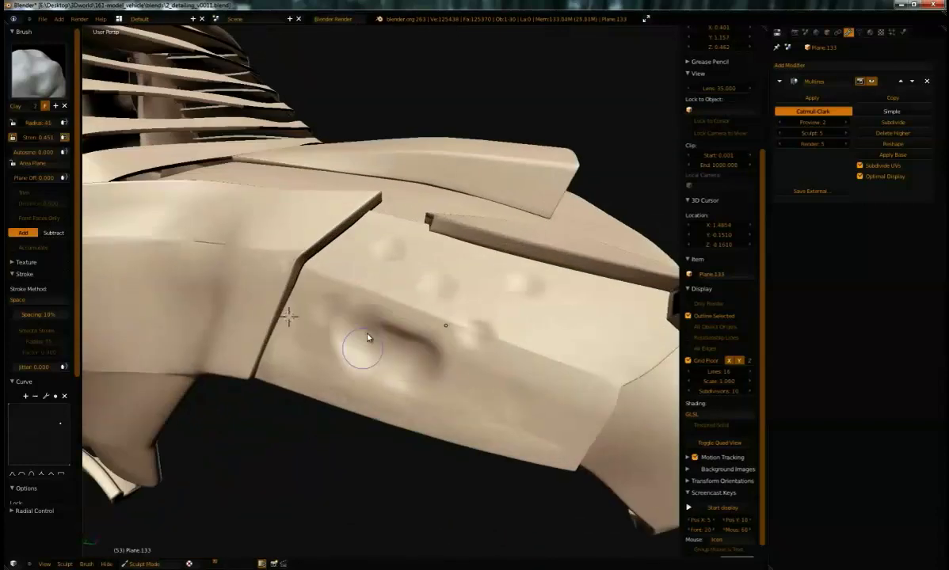
Pinch the fender panel's dents, carve creases with the Crease brush at strength 1.000 and return to Object Mode.
{"action": "key", "text": "p"}
{"action": "key", "text": "shift+c"}
{"action": "mouse_move", "coordinate": [388, 365]}
{"action": "middle_mouse_down"}
{"action": "mouse_move", "coordinate": [309, 238]}
{"action": "mouse_move", "coordinate": [380, 354]}
{"action": "middle_mouse_up"}
{"action": "middle_click_drag", "start_coordinate": [464, 370], "coordinate": [538, 298]}
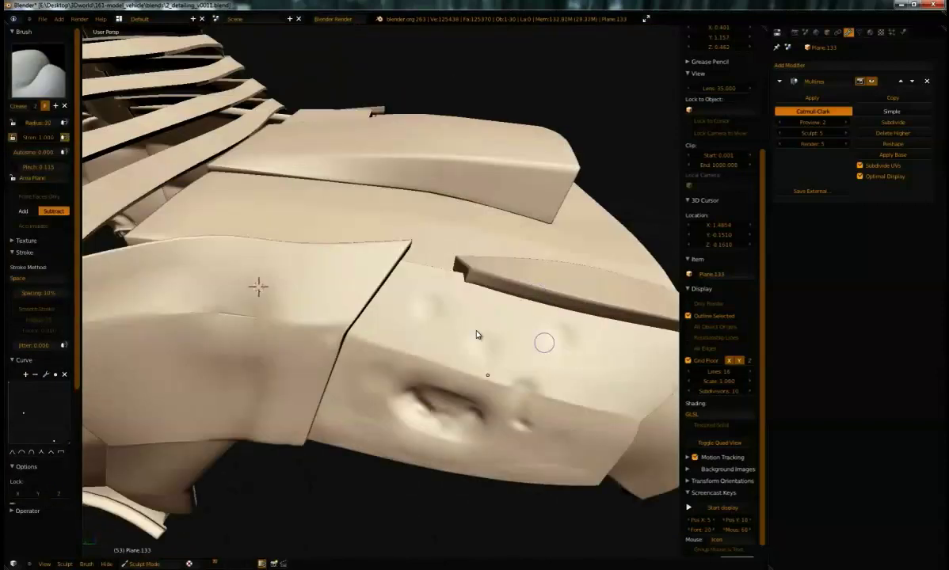
{"action": "mouse_move", "coordinate": [305, 399]}
{"action": "middle_mouse_down"}
{"action": "mouse_move", "coordinate": [373, 420]}
{"action": "mouse_move", "coordinate": [392, 382]}
{"action": "mouse_move", "coordinate": [474, 365]}
{"action": "mouse_move", "coordinate": [237, 366]}
{"action": "mouse_move", "coordinate": [309, 356]}
{"action": "middle_mouse_up"}
{"action": "key", "text": "Tab"}
Replace the modifiers of the front corner panel beside the hood with Multiresolution at sculpt level 5 and enter Sculpt Mode.
{"action": "right_click", "coordinate": [224, 368]}
{"action": "double_click", "coordinate": [927, 82]}
{"action": "left_click", "coordinate": [856, 66]}
{"action": "left_click", "coordinate": [729, 176]}
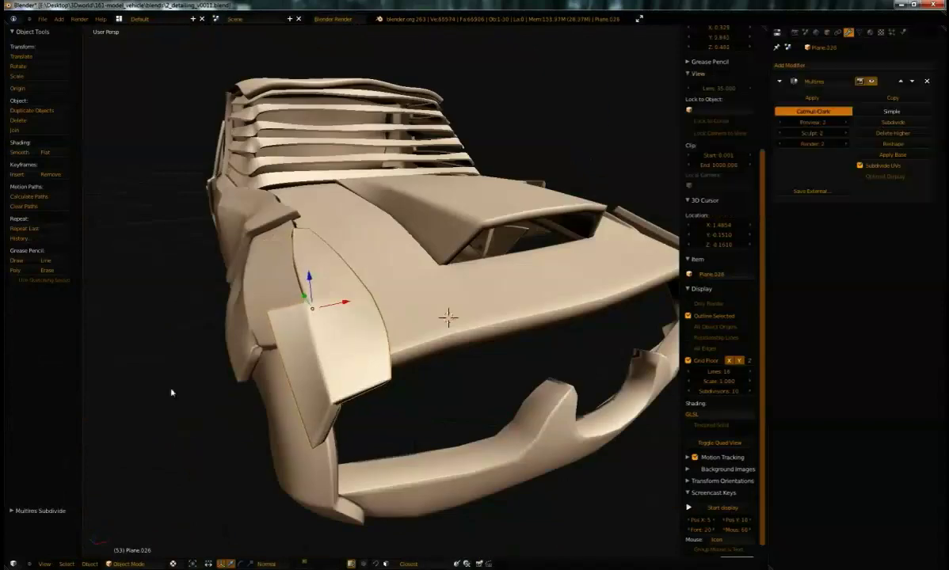
{"action": "double_click", "coordinate": [889, 123]}
{"action": "key", "text": "ctrl+Tab"}
{"action": "key", "text": "Return"}
Sculpt damage into the front corner panel, working around it with the Pinch and Crease brushes.
{"action": "middle_click_drag", "start_coordinate": [341, 333], "coordinate": [444, 387]}
{"action": "left_click", "coordinate": [38, 73]}
{"action": "left_click", "coordinate": [176, 178]}
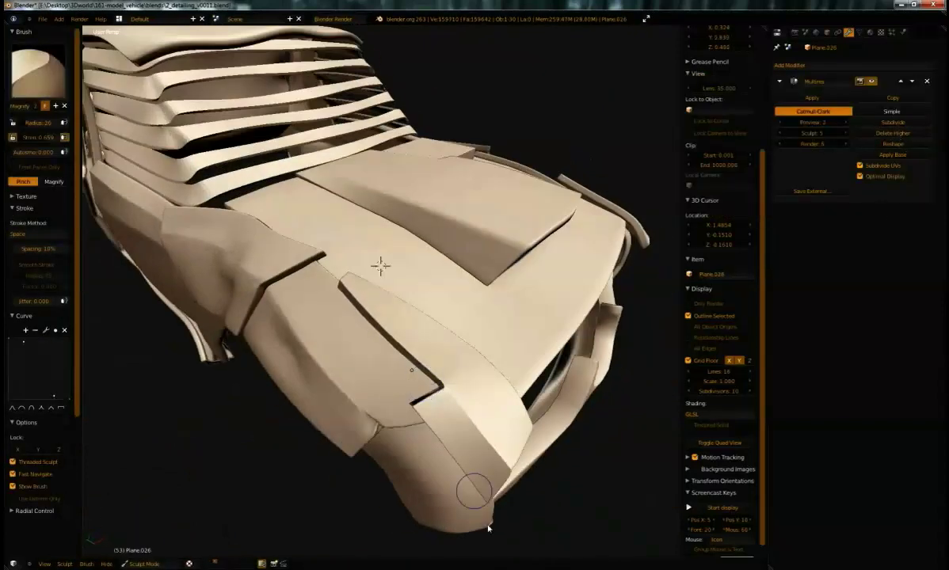
{"action": "middle_click_drag", "start_coordinate": [379, 284], "coordinate": [388, 333]}
{"action": "left_click", "coordinate": [38, 73]}
{"action": "left_click", "coordinate": [87, 119]}
{"action": "mouse_move", "coordinate": [333, 372]}
{"action": "middle_mouse_down"}
{"action": "mouse_move", "coordinate": [357, 348]}
{"action": "mouse_move", "coordinate": [378, 447]}
{"action": "middle_mouse_up"}
{"action": "middle_click_drag", "start_coordinate": [335, 335], "coordinate": [342, 441]}
{"action": "mouse_move", "coordinate": [314, 299]}
{"action": "middle_mouse_down"}
{"action": "mouse_move", "coordinate": [384, 314]}
{"action": "mouse_move", "coordinate": [465, 420]}
{"action": "middle_mouse_up"}
{"action": "mouse_move", "coordinate": [418, 379]}
{"action": "middle_mouse_down"}
{"action": "mouse_move", "coordinate": [359, 421]}
{"action": "mouse_move", "coordinate": [491, 341]}
{"action": "mouse_move", "coordinate": [381, 317]}
{"action": "mouse_move", "coordinate": [299, 230]}
{"action": "middle_mouse_up"}
{"action": "key", "text": "shift+c"}
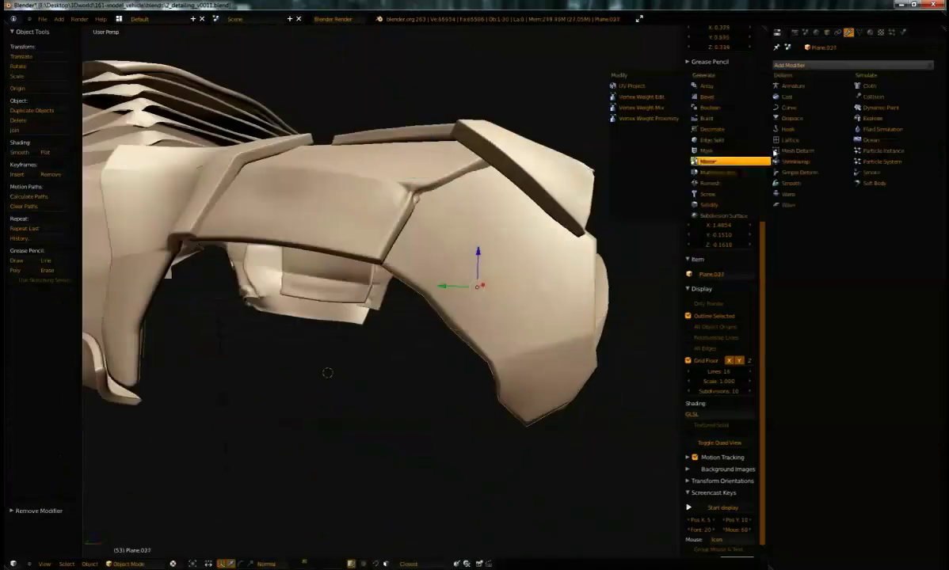
Give the lower front fender panel a Multiresolution modifier at sculpt level 5 and enter Sculpt Mode with the Clay brush.
{"action": "left_click", "coordinate": [705, 155]}
{"action": "left_click", "coordinate": [128, 564]}
{"action": "left_click", "coordinate": [130, 547]}
{"action": "left_click", "coordinate": [38, 72]}
{"action": "left_click", "coordinate": [365, 173]}
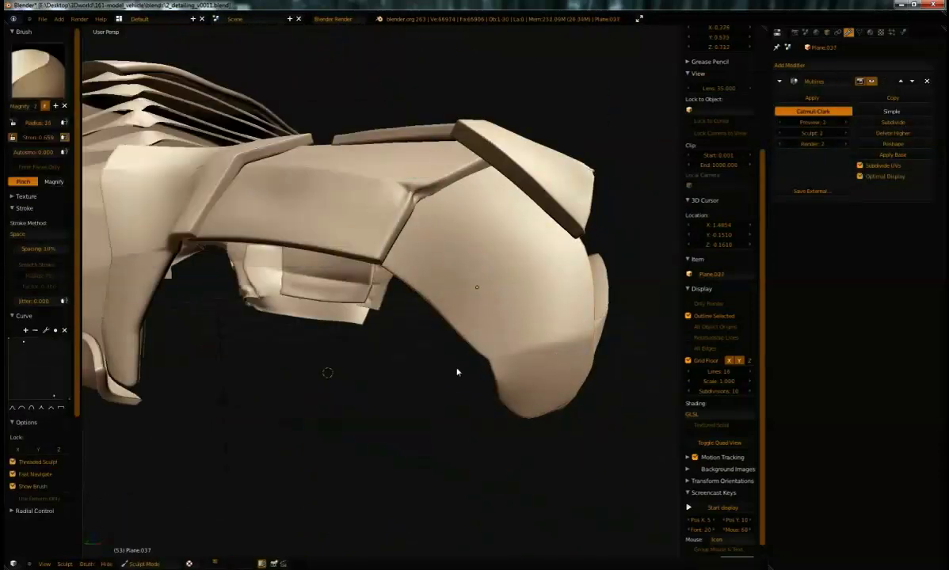
{"action": "middle_click_drag", "start_coordinate": [461, 366], "coordinate": [366, 361]}
{"action": "left_click", "coordinate": [39, 77]}
{"action": "left_click", "coordinate": [121, 137]}
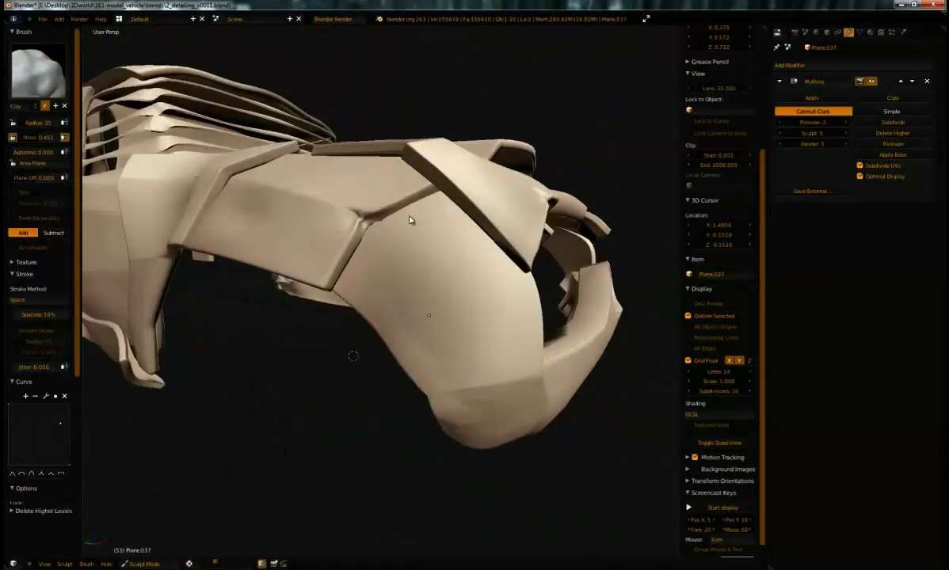
Sculpt small round dents across the lower front fender panel with the Clay brush and pinch them.
{"action": "left_click", "coordinate": [38, 72]}
{"action": "left_click", "coordinate": [129, 131]}
{"action": "key", "text": "p"}
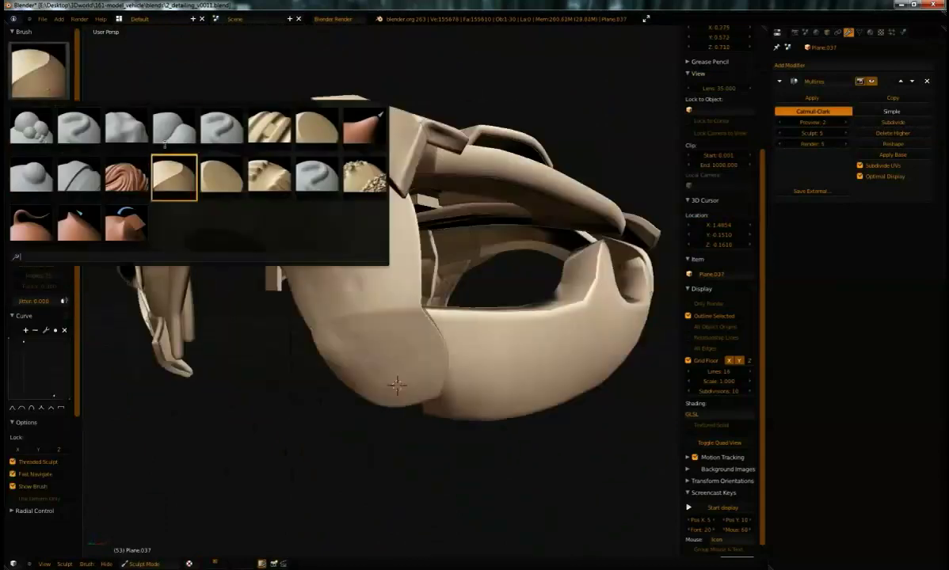
Carve notches into the lower front fender's edges with the Crease brush at radius 16 and strength 1.000, then return to Object Mode.
{"action": "key", "text": "shift+c"}
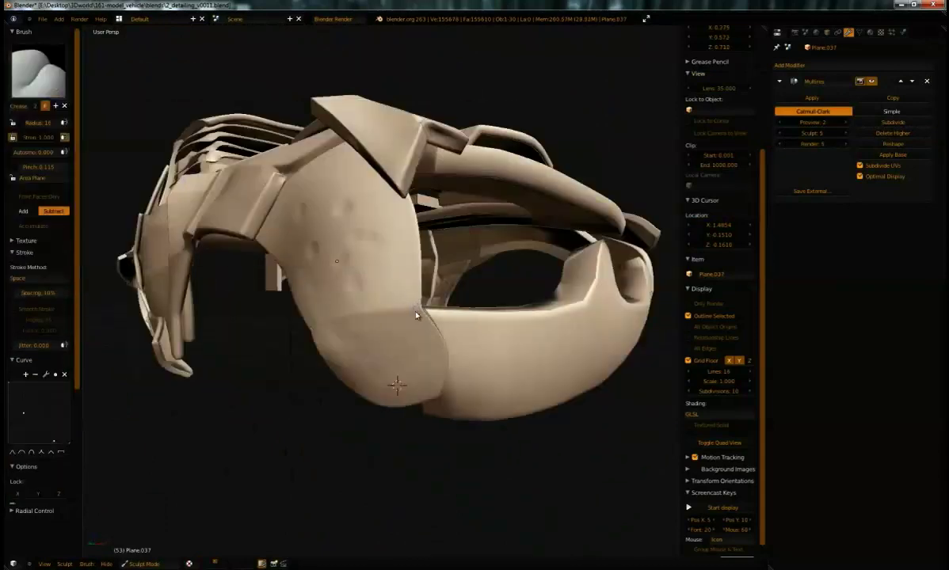
{"action": "middle_click_drag", "start_coordinate": [413, 313], "coordinate": [440, 334]}
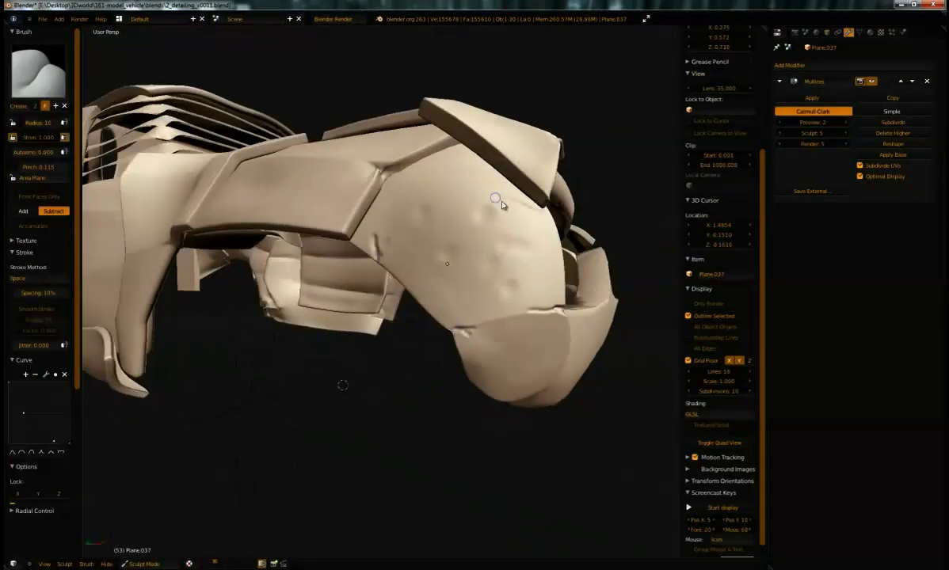
{"action": "middle_click_drag", "start_coordinate": [419, 206], "coordinate": [264, 401]}
{"action": "middle_click_drag", "start_coordinate": [325, 285], "coordinate": [448, 281]}
{"action": "middle_click_drag", "start_coordinate": [479, 190], "coordinate": [412, 237]}
{"action": "left_click", "coordinate": [145, 564]}
{"action": "left_click", "coordinate": [157, 554]}
Replace the front bumper's modifiers with Multiresolution, subdivide it to sculpt level 5 and use Sculpt Mode.
{"action": "mouse_move", "coordinate": [507, 309]}
{"action": "middle_mouse_down"}
{"action": "mouse_move", "coordinate": [375, 306]}
{"action": "mouse_move", "coordinate": [356, 269]}
{"action": "mouse_move", "coordinate": [403, 333]}
{"action": "middle_mouse_up"}
{"action": "right_click", "coordinate": [360, 317]}
{"action": "left_click", "coordinate": [128, 564]}
{"action": "left_click", "coordinate": [146, 531]}
{"action": "left_click", "coordinate": [47, 75]}
{"action": "left_click", "coordinate": [176, 176]}
{"action": "left_click", "coordinate": [821, 99]}
{"action": "left_click", "coordinate": [926, 81]}
{"action": "left_click", "coordinate": [813, 65]}
{"action": "left_click", "coordinate": [689, 179]}
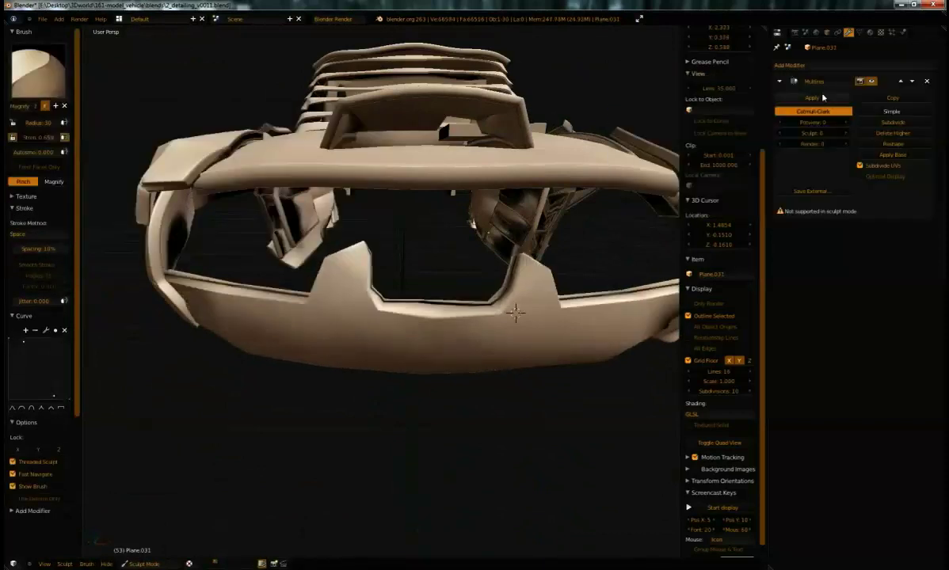
{"action": "left_click", "coordinate": [886, 122]}
{"action": "left_click", "coordinate": [886, 122]}
{"action": "left_click", "coordinate": [885, 122]}
Sculpt round dents across the whole front bumper with the Clay brush at strength 0.451.
{"action": "scroll", "coordinate": [424, 314], "scroll_direction": "up", "scroll_amount": 3}
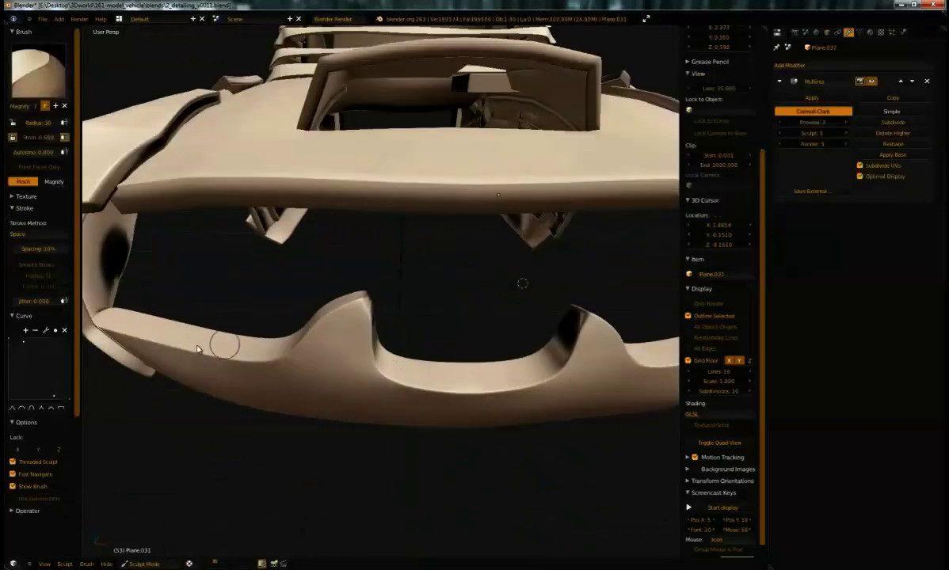
{"action": "mouse_move", "coordinate": [577, 354]}
{"action": "middle_mouse_down"}
{"action": "mouse_move", "coordinate": [385, 219]}
{"action": "mouse_move", "coordinate": [299, 273]}
{"action": "middle_mouse_up"}
{"action": "key", "text": "c"}
{"action": "middle_click_drag", "start_coordinate": [519, 386], "coordinate": [578, 405]}
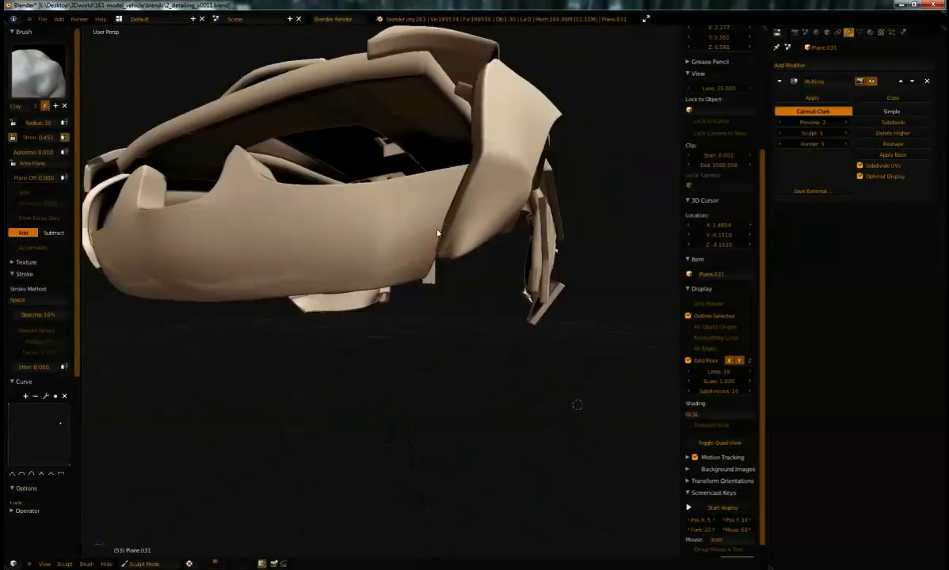
{"action": "middle_click_drag", "start_coordinate": [210, 258], "coordinate": [156, 187]}
{"action": "middle_click_drag", "start_coordinate": [298, 338], "coordinate": [258, 327]}
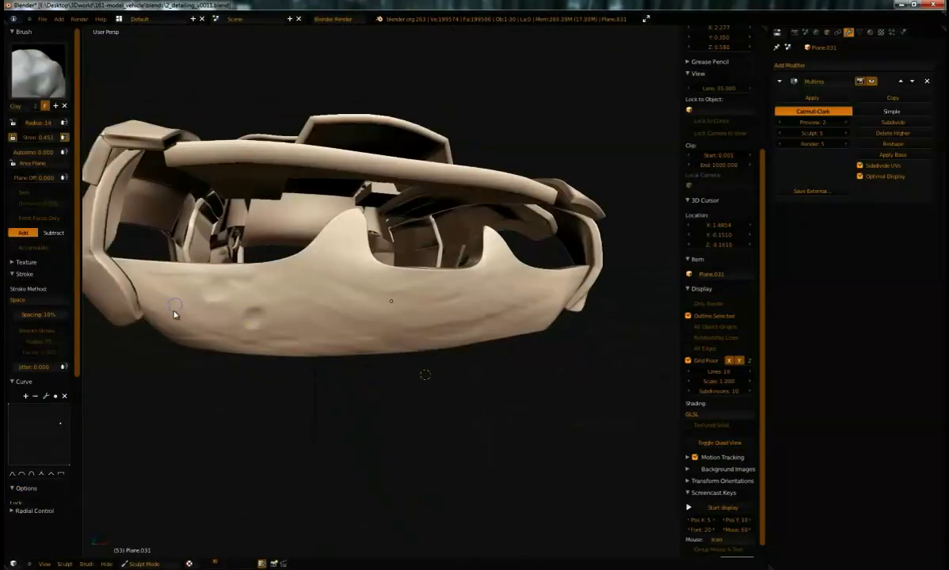
{"action": "mouse_move", "coordinate": [336, 310]}
{"action": "middle_mouse_down"}
{"action": "mouse_move", "coordinate": [422, 277]}
{"action": "mouse_move", "coordinate": [211, 281]}
{"action": "middle_mouse_up"}
Sharpen the front bumper's dents with the Pinch brush at radius 14.
{"action": "key", "text": "p"}
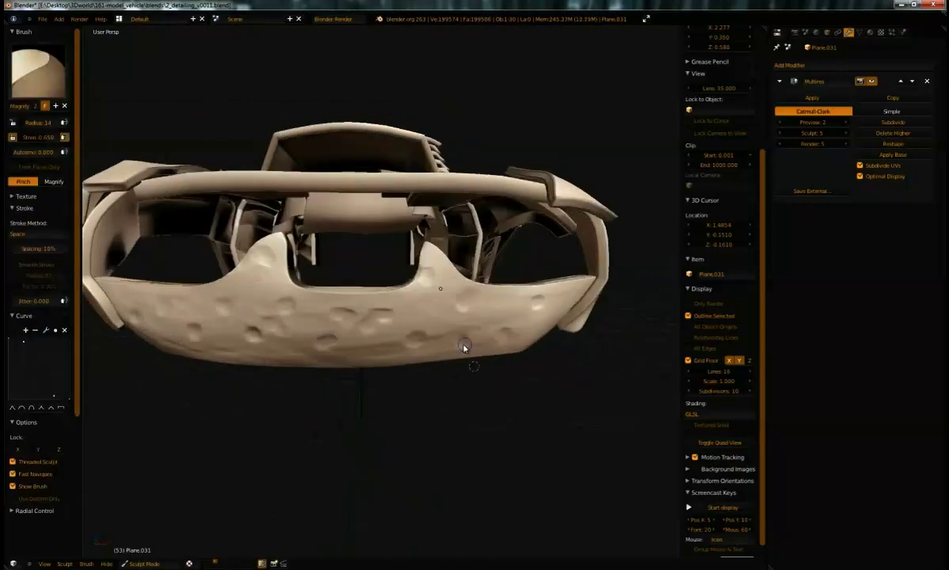
{"action": "middle_click_drag", "start_coordinate": [199, 332], "coordinate": [179, 309]}
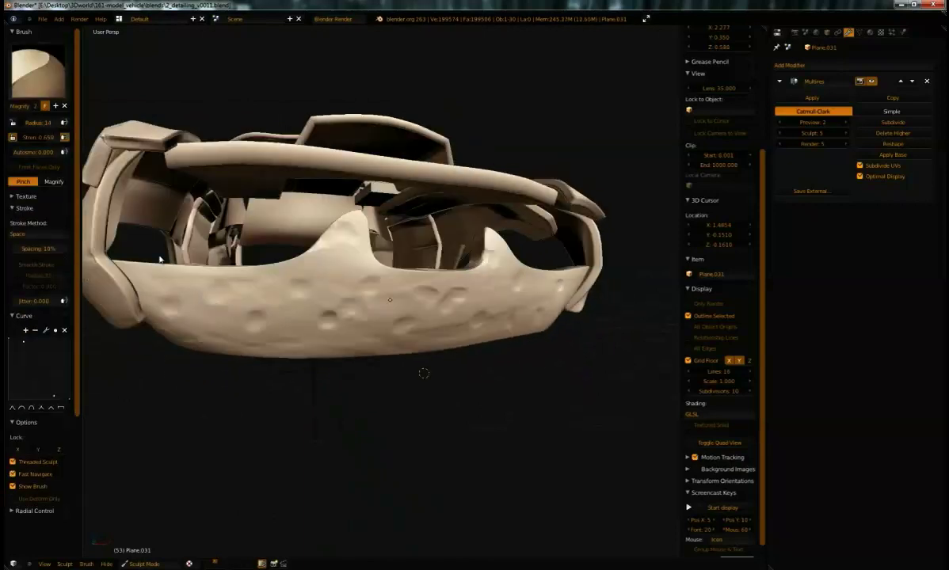
{"action": "middle_click_drag", "start_coordinate": [159, 260], "coordinate": [119, 258]}
Carve scratches into the front bumper with the Crease brush at radius 14 and strength 1.000, then return to Object Mode.
{"action": "left_click", "coordinate": [38, 71]}
{"action": "left_click", "coordinate": [176, 129]}
{"action": "scroll", "coordinate": [267, 313], "scroll_direction": "up", "scroll_amount": 2}
{"action": "left_click_drag", "start_coordinate": [214, 311], "coordinate": [239, 320]}
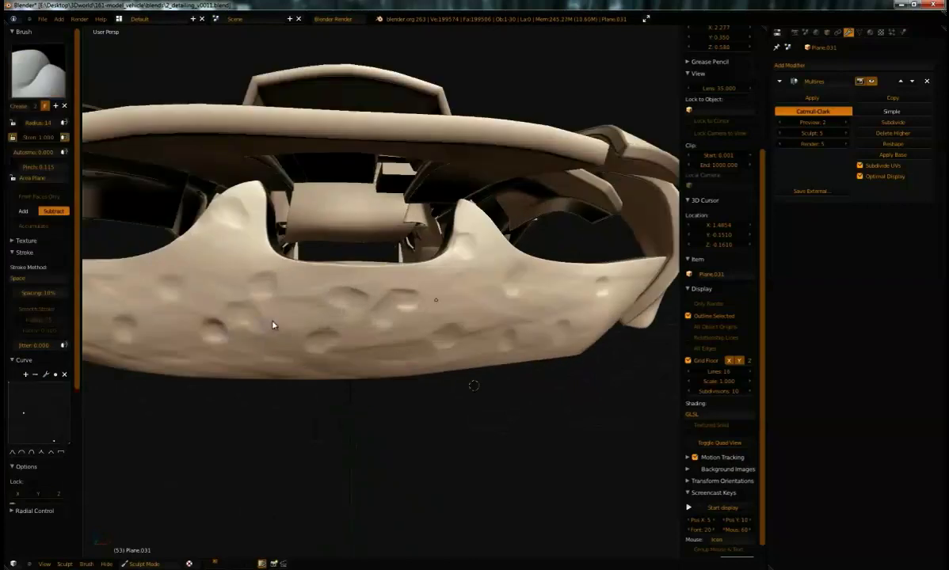
{"action": "left_click_drag", "start_coordinate": [180, 256], "coordinate": [204, 269]}
{"action": "middle_click_drag", "start_coordinate": [236, 317], "coordinate": [273, 315]}
{"action": "middle_click_drag", "start_coordinate": [157, 335], "coordinate": [419, 285]}
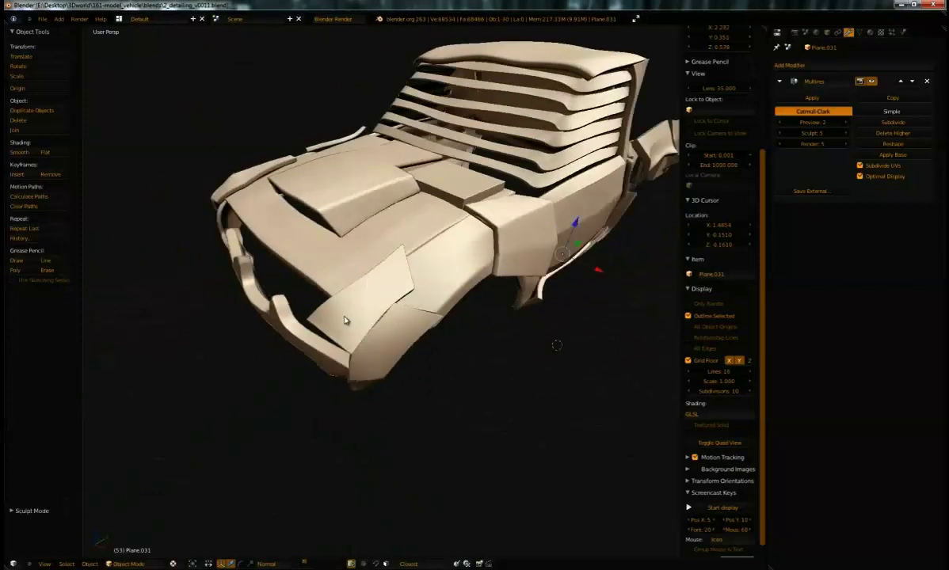
Add a Multiresolution modifier to the front corner panel on the vehicle's opposite side and enter Sculpt Mode.
{"action": "left_click", "coordinate": [860, 67]}
{"action": "left_click", "coordinate": [719, 172]}
{"action": "left_click", "coordinate": [127, 564]}
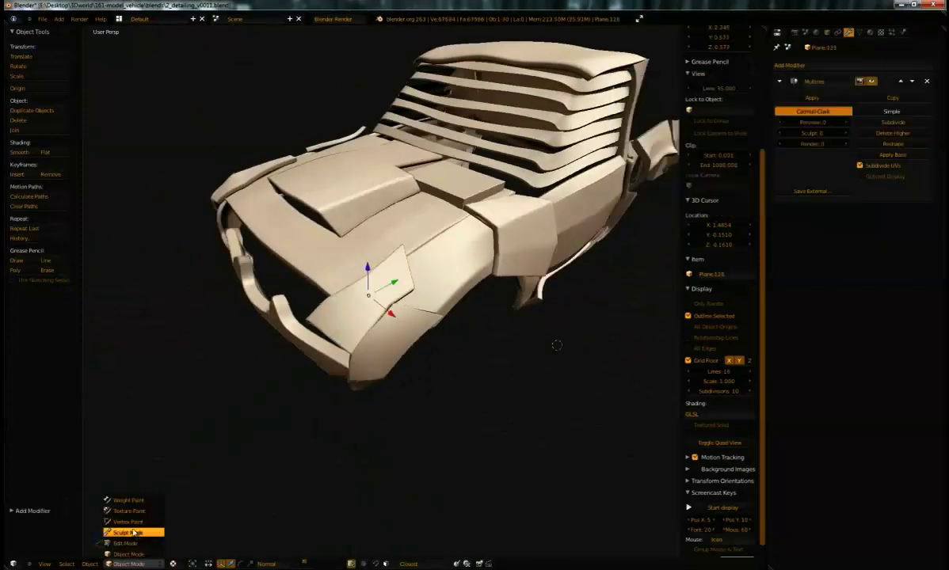
{"action": "left_click", "coordinate": [134, 532]}
Sculpt a long groove down the opposite front corner panel at sculpt level 4 with the Clay brush at strength 1.000.
{"action": "mouse_move", "coordinate": [341, 293]}
{"action": "middle_mouse_down"}
{"action": "mouse_move", "coordinate": [317, 282]}
{"action": "mouse_move", "coordinate": [303, 331]}
{"action": "mouse_move", "coordinate": [477, 225]}
{"action": "mouse_move", "coordinate": [332, 315]}
{"action": "middle_mouse_up"}
{"action": "scroll", "coordinate": [341, 273], "scroll_direction": "up", "scroll_amount": 3}
{"action": "left_click_drag", "start_coordinate": [385, 261], "coordinate": [348, 357]}
{"action": "middle_click_drag", "start_coordinate": [372, 304], "coordinate": [355, 303]}
{"action": "key", "text": "f"}
{"action": "left_click", "coordinate": [362, 303]}
{"action": "mouse_move", "coordinate": [366, 238]}
{"action": "left_mouse_down"}
{"action": "mouse_move", "coordinate": [314, 339]}
{"action": "mouse_move", "coordinate": [399, 232]}
{"action": "mouse_move", "coordinate": [305, 317]}
{"action": "mouse_move", "coordinate": [396, 236]}
{"action": "mouse_move", "coordinate": [325, 343]}
{"action": "left_mouse_up"}
{"action": "left_click", "coordinate": [38, 70]}
{"action": "left_click", "coordinate": [173, 176]}
{"action": "middle_click_drag", "start_coordinate": [315, 380], "coordinate": [368, 428]}
{"action": "left_click", "coordinate": [38, 71]}
{"action": "left_click", "coordinate": [126, 129]}
{"action": "left_click_drag", "start_coordinate": [325, 317], "coordinate": [420, 394]}
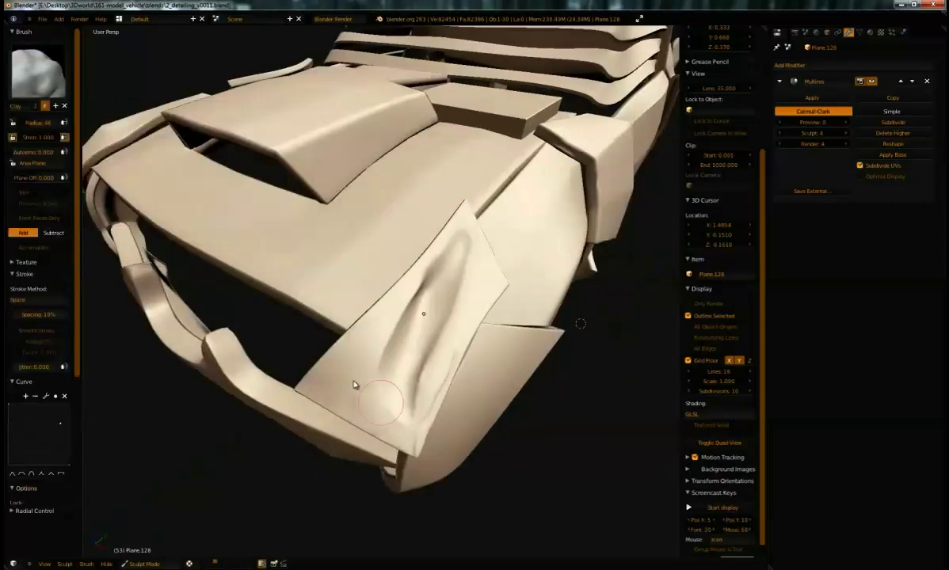
Refine the corner panel's groove, crease the panel at radius 12 and strength 1.000, and return to Object Mode.
{"action": "middle_click_drag", "start_coordinate": [426, 396], "coordinate": [369, 349]}
{"action": "left_click", "coordinate": [38, 71]}
{"action": "left_click", "coordinate": [327, 133]}
{"action": "left_click_drag", "start_coordinate": [325, 309], "coordinate": [337, 214]}
{"action": "key", "text": "shift+c"}
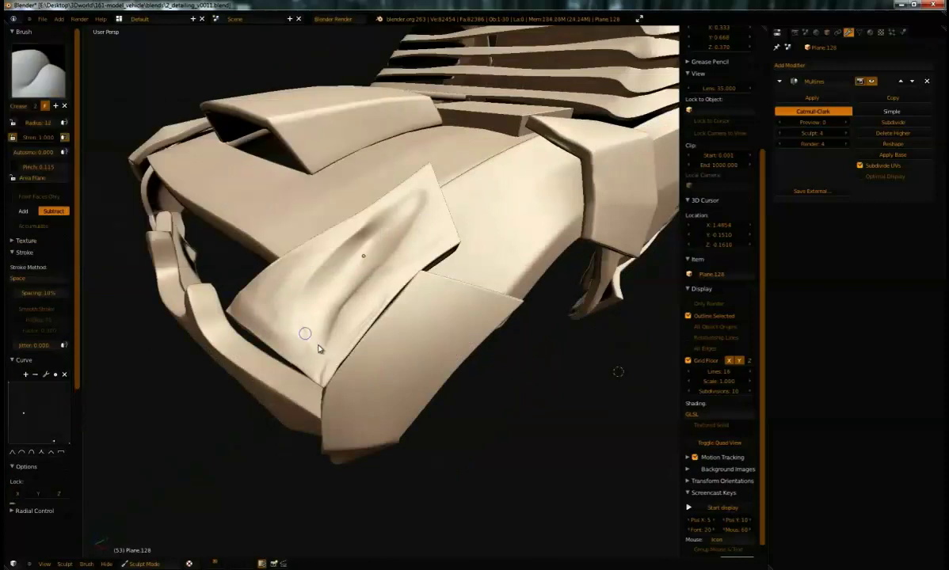
{"action": "middle_click_drag", "start_coordinate": [356, 290], "coordinate": [358, 324]}
{"action": "mouse_move", "coordinate": [364, 250]}
{"action": "left_mouse_down"}
{"action": "mouse_move", "coordinate": [416, 222]}
{"action": "mouse_move", "coordinate": [336, 311]}
{"action": "left_mouse_up"}
{"action": "mouse_move", "coordinate": [337, 310]}
{"action": "middle_mouse_down"}
{"action": "mouse_move", "coordinate": [498, 208]}
{"action": "mouse_move", "coordinate": [451, 312]}
{"action": "mouse_move", "coordinate": [238, 297]}
{"action": "middle_mouse_up"}
{"action": "left_click", "coordinate": [38, 71]}
{"action": "left_click", "coordinate": [320, 187]}
{"action": "left_click", "coordinate": [143, 564]}
{"action": "left_click", "coordinate": [135, 546]}
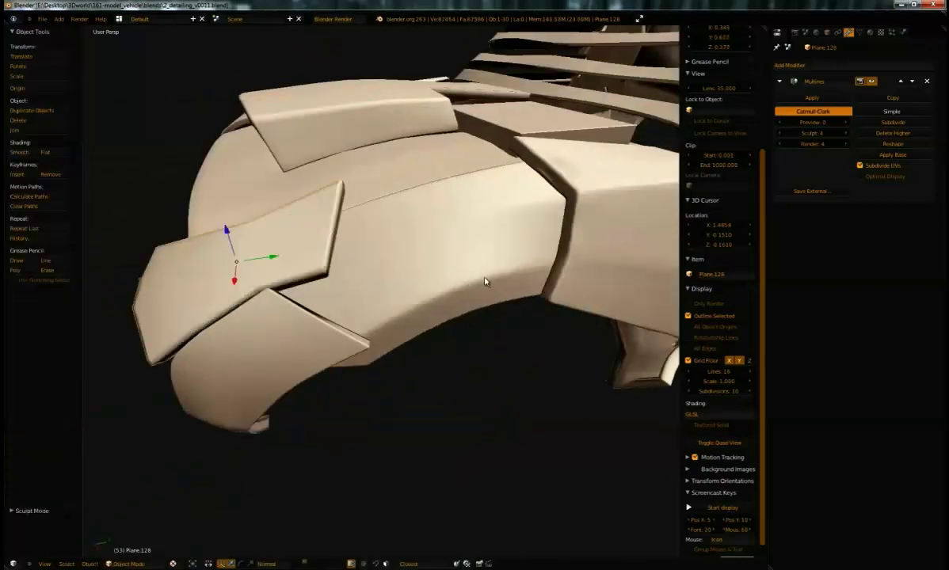
Replace the modifiers of the lower front fender on this side with Multiresolution at sculpt level 5 and enter Sculpt Mode.
{"action": "key", "text": "ctrl+2"}
{"action": "key", "text": "z"}
{"action": "key", "text": "z"}
{"action": "right_click", "coordinate": [331, 288]}
{"action": "scroll", "coordinate": [331, 288], "scroll_direction": "down", "scroll_amount": 5}
{"action": "middle_click_drag", "start_coordinate": [331, 287], "coordinate": [392, 239]}
{"action": "scroll", "coordinate": [392, 239], "scroll_direction": "up", "scroll_amount": 5}
{"action": "left_click", "coordinate": [812, 98]}
{"action": "left_click", "coordinate": [812, 97]}
{"action": "left_click", "coordinate": [812, 65]}
{"action": "left_click", "coordinate": [697, 165]}
{"action": "left_click", "coordinate": [129, 564]}
{"action": "left_click", "coordinate": [131, 536]}
Batter the fender's lower tip with the Clay brush at radius 15, then carve branching scratches with the Crease brush at radius 7.
{"action": "mouse_move", "coordinate": [136, 173]}
{"action": "middle_mouse_down"}
{"action": "mouse_move", "coordinate": [456, 281]}
{"action": "mouse_move", "coordinate": [325, 280]}
{"action": "mouse_move", "coordinate": [313, 337]}
{"action": "mouse_move", "coordinate": [344, 328]}
{"action": "middle_mouse_up"}
{"action": "key", "text": "c"}
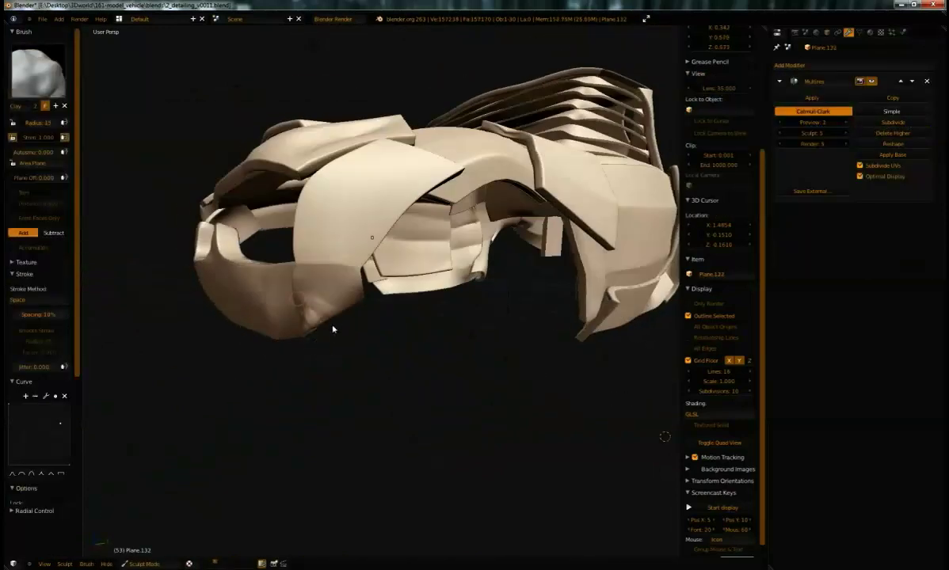
{"action": "middle_click_drag", "start_coordinate": [289, 285], "coordinate": [390, 286]}
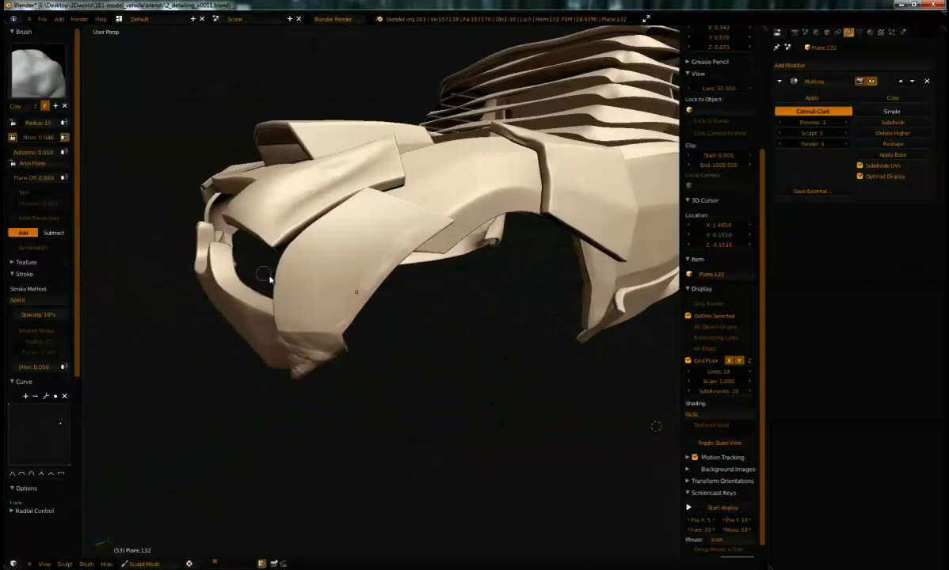
{"action": "key", "text": "shift+c"}
{"action": "middle_click_drag", "start_coordinate": [335, 374], "coordinate": [329, 341]}
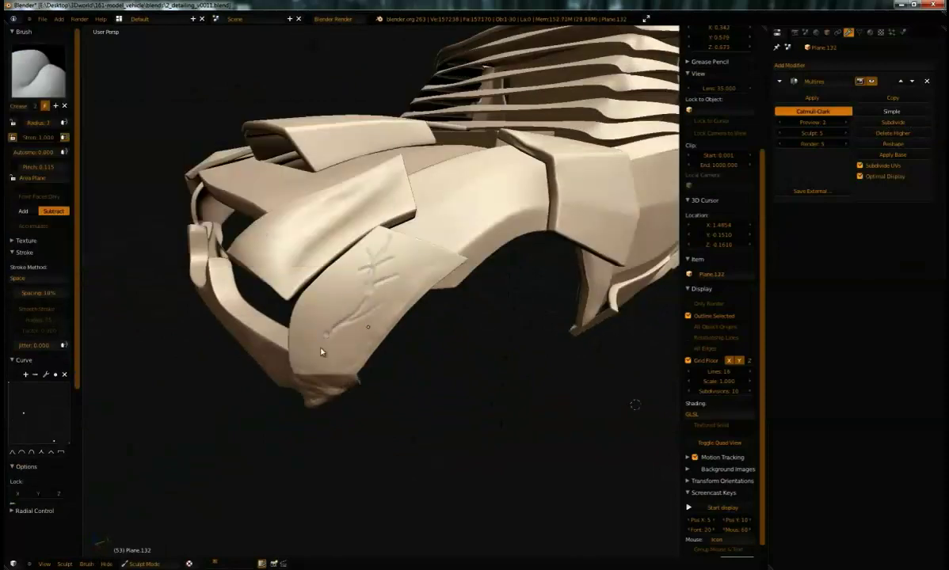
Pinch the scratches, add large round Clay dents, pinch those at radius 30 and return to Object Mode.
{"action": "key", "text": "p"}
{"action": "middle_click_drag", "start_coordinate": [373, 279], "coordinate": [320, 259]}
{"action": "key", "text": "c"}
{"action": "left_click", "coordinate": [37, 72]}
{"action": "left_click", "coordinate": [173, 176]}
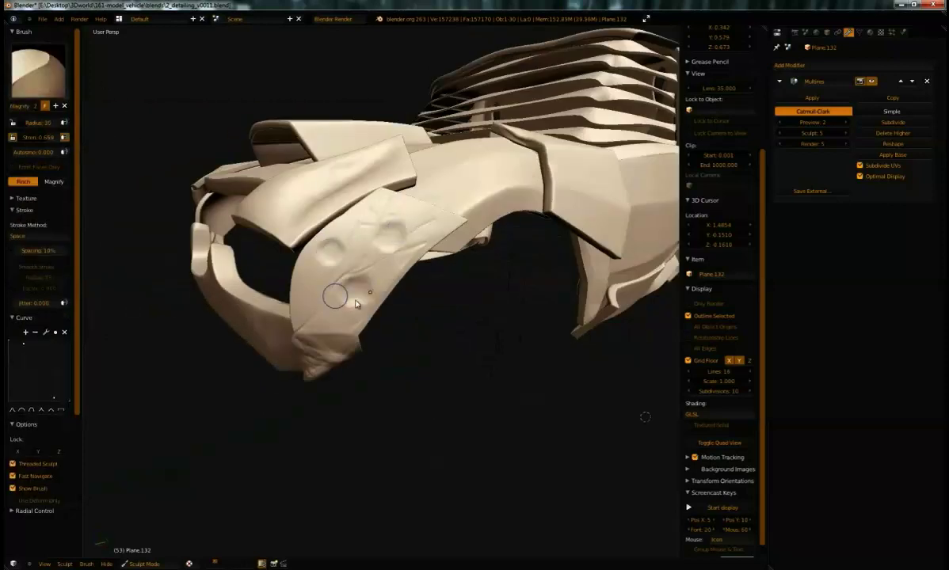
{"action": "mouse_move", "coordinate": [352, 211]}
{"action": "middle_mouse_down"}
{"action": "mouse_move", "coordinate": [269, 214]}
{"action": "mouse_move", "coordinate": [512, 270]}
{"action": "mouse_move", "coordinate": [379, 278]}
{"action": "mouse_move", "coordinate": [356, 258]}
{"action": "middle_mouse_up"}
{"action": "key", "text": "Tab"}
Replace the adjoining wheel-arch fender panel's modifiers with Multiresolution at sculpt level 5 and enter Sculpt Mode.
{"action": "right_click", "coordinate": [312, 254]}
{"action": "left_click", "coordinate": [812, 98]}
{"action": "left_click", "coordinate": [926, 81]}
{"action": "left_click", "coordinate": [812, 65]}
{"action": "left_click", "coordinate": [717, 168]}
{"action": "left_click", "coordinate": [892, 122]}
{"action": "left_click", "coordinate": [892, 122]}
{"action": "left_click", "coordinate": [131, 564]}
{"action": "left_click", "coordinate": [131, 530]}
Sculpt round dents into the wheel-arch fender panel with the Clay brush at strength 0.646.
{"action": "key", "text": "f"}
{"action": "left_click", "coordinate": [237, 282]}
{"action": "left_click", "coordinate": [38, 71]}
{"action": "left_click", "coordinate": [127, 127]}
{"action": "middle_click_drag", "start_coordinate": [301, 289], "coordinate": [221, 248]}
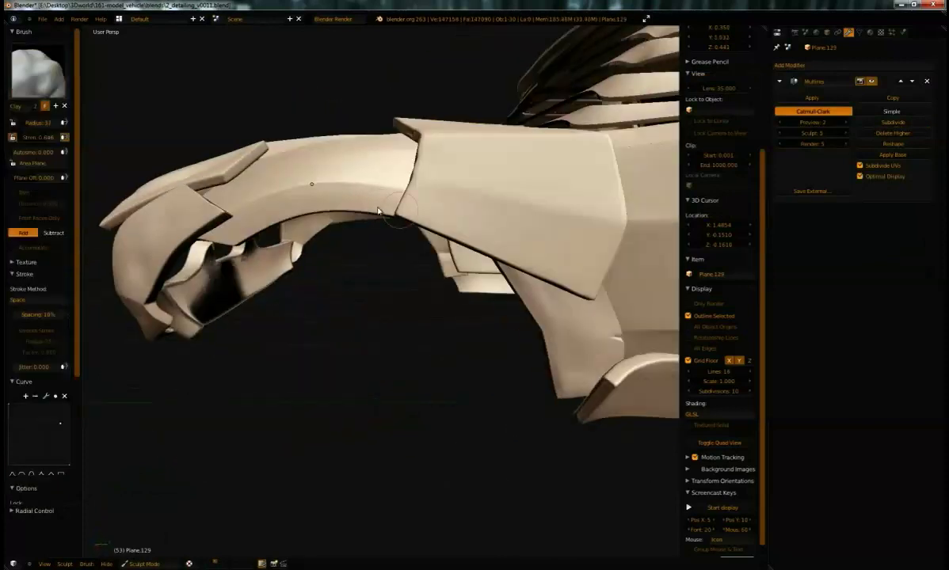
{"action": "middle_click_drag", "start_coordinate": [356, 212], "coordinate": [355, 325]}
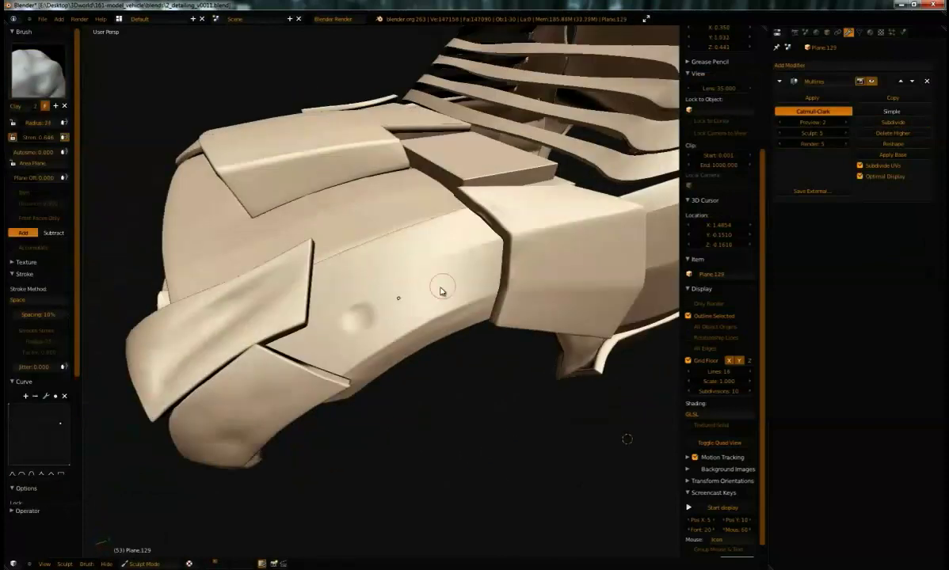
Work over the wheel-arch fender panel with the Pinch and Crease brushes, then return to Object Mode.
{"action": "key", "text": "p"}
{"action": "left_click", "coordinate": [37, 71]}
{"action": "left_click", "coordinate": [165, 127]}
{"action": "mouse_move", "coordinate": [364, 261]}
{"action": "middle_mouse_down"}
{"action": "mouse_move", "coordinate": [400, 339]}
{"action": "mouse_move", "coordinate": [497, 239]}
{"action": "mouse_move", "coordinate": [660, 521]}
{"action": "middle_mouse_up"}
{"action": "key", "text": "p"}
{"action": "left_click", "coordinate": [155, 565]}
{"action": "left_click", "coordinate": [149, 549]}
Replace the hood's modifiers with Multiresolution, subdivide it to sculpt level 5 and enter Sculpt Mode.
{"action": "mouse_move", "coordinate": [397, 238]}
{"action": "middle_mouse_down"}
{"action": "mouse_move", "coordinate": [493, 284]}
{"action": "mouse_move", "coordinate": [602, 293]}
{"action": "middle_mouse_up"}
{"action": "right_click", "coordinate": [507, 261]}
{"action": "left_click", "coordinate": [812, 99]}
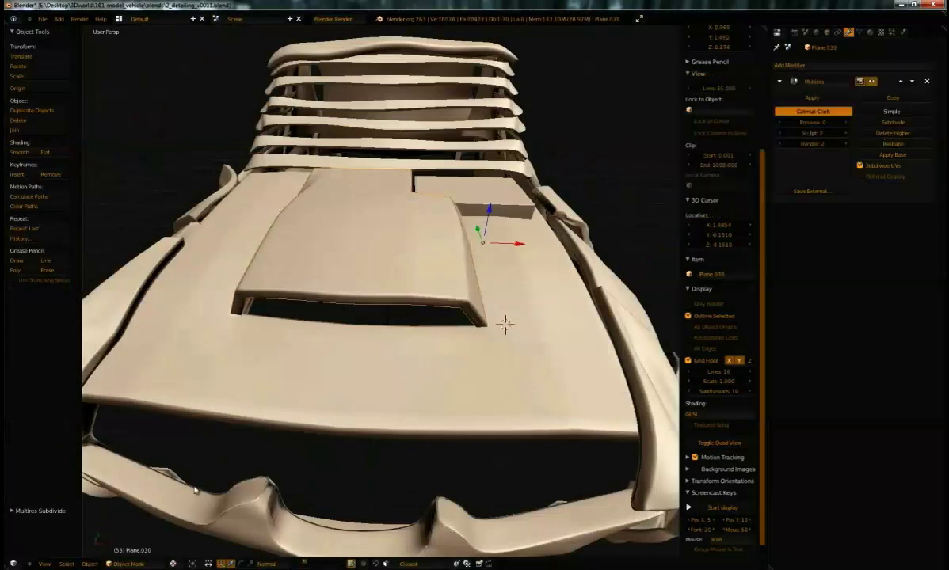
{"action": "left_click", "coordinate": [888, 124]}
{"action": "middle_click_drag", "start_coordinate": [134, 101], "coordinate": [350, 268]}
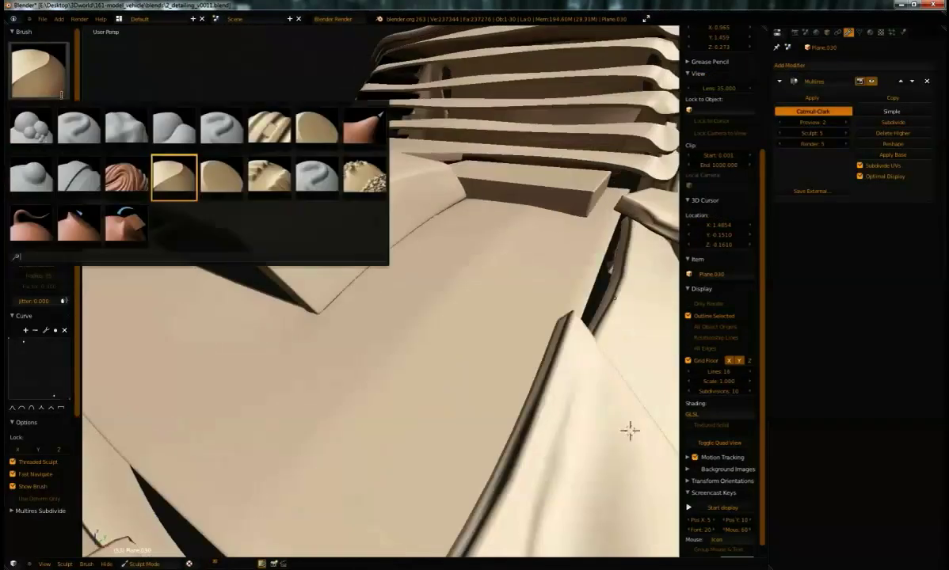
Choose the Pinch brush for the hood scoop, subdivide its Multiresolution modifier to sculpt level 6, and save the file.
{"action": "left_click", "coordinate": [169, 176]}
{"action": "left_click", "coordinate": [893, 123]}
{"action": "key", "text": "ctrl+s"}
{"action": "key", "text": "Return"}
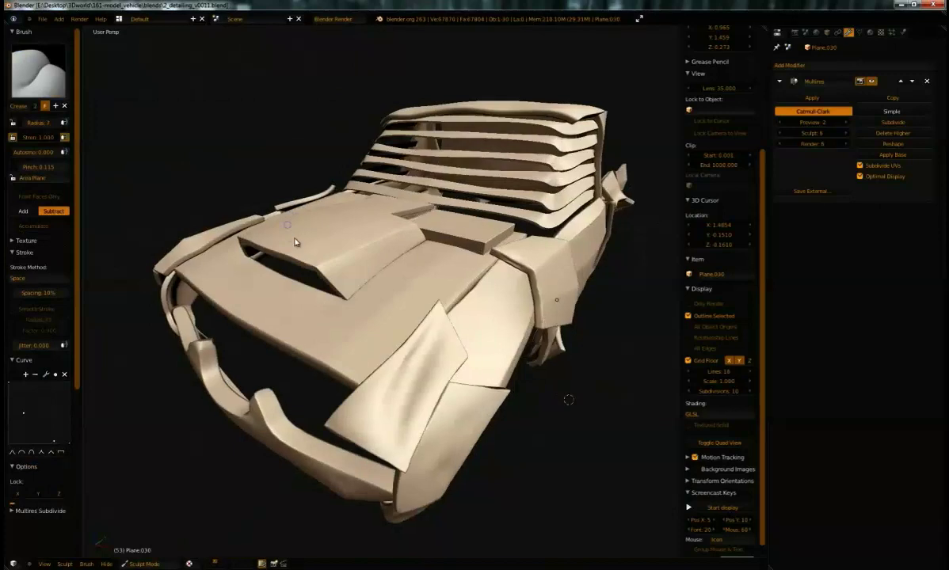
Carve thin cracks into the hood scoop's front corners and edges with the subtracting Crease brush at strength 1.000.
{"action": "scroll", "coordinate": [294, 242], "scroll_direction": "up", "scroll_amount": 5}
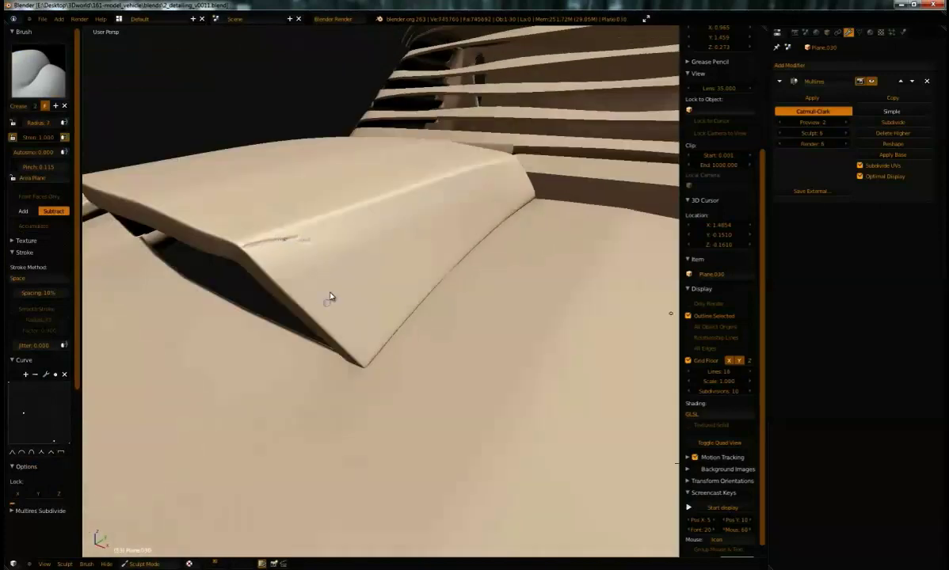
{"action": "middle_click_drag", "start_coordinate": [320, 333], "coordinate": [328, 365]}
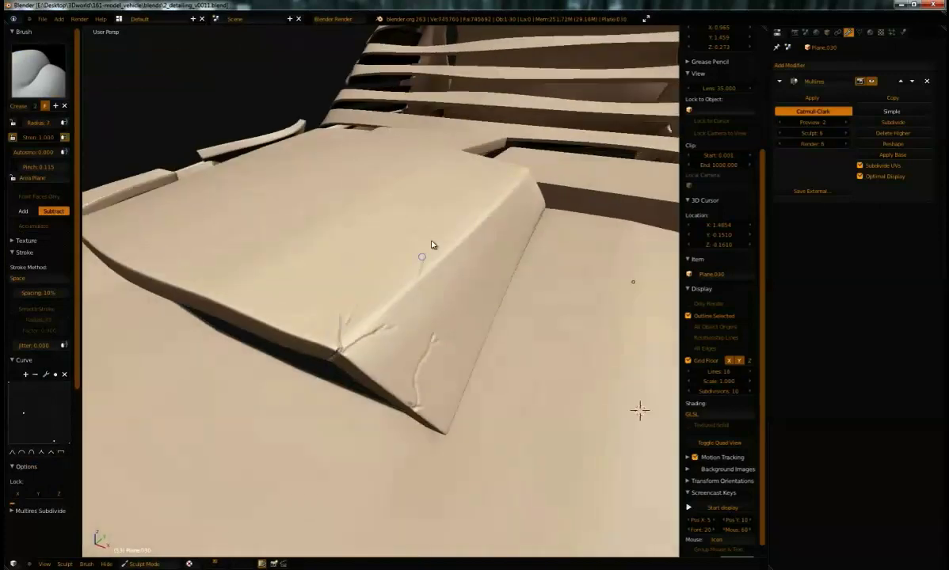
{"action": "middle_click_drag", "start_coordinate": [367, 277], "coordinate": [405, 328]}
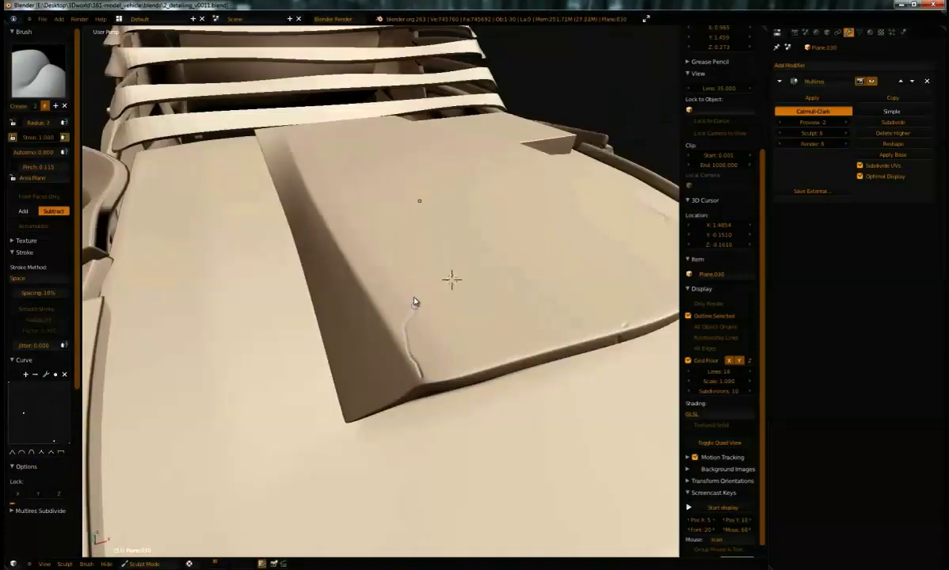
{"action": "middle_click_drag", "start_coordinate": [369, 364], "coordinate": [398, 258]}
{"action": "middle_click_drag", "start_coordinate": [489, 313], "coordinate": [466, 224]}
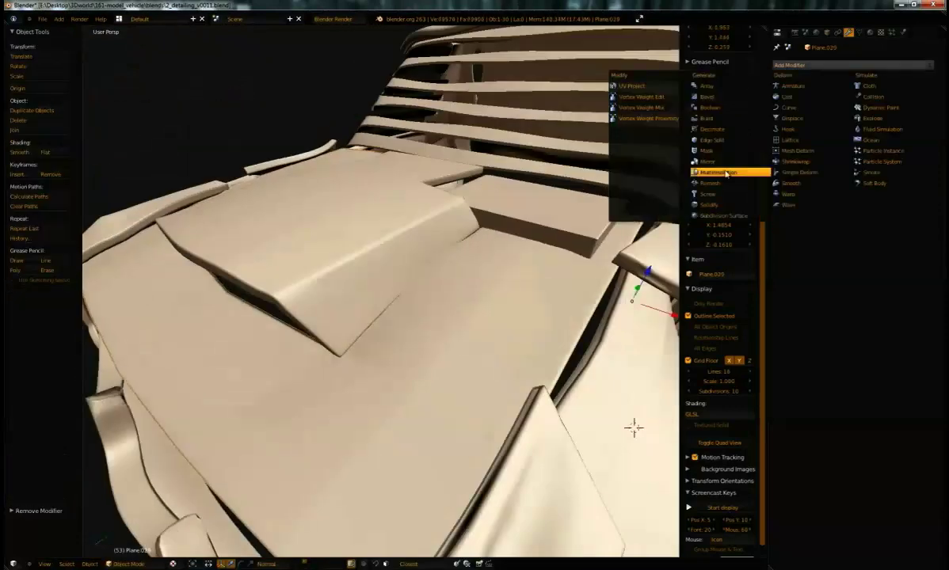
Sculpt long scratches and edge cracks into the main hood panel at Multiresolution level 5 with the Crease brush.
{"action": "left_click", "coordinate": [129, 564]}
{"action": "left_click", "coordinate": [131, 529]}
{"action": "mouse_move", "coordinate": [317, 357]}
{"action": "middle_mouse_down"}
{"action": "mouse_move", "coordinate": [351, 315]}
{"action": "mouse_move", "coordinate": [444, 318]}
{"action": "middle_mouse_up"}
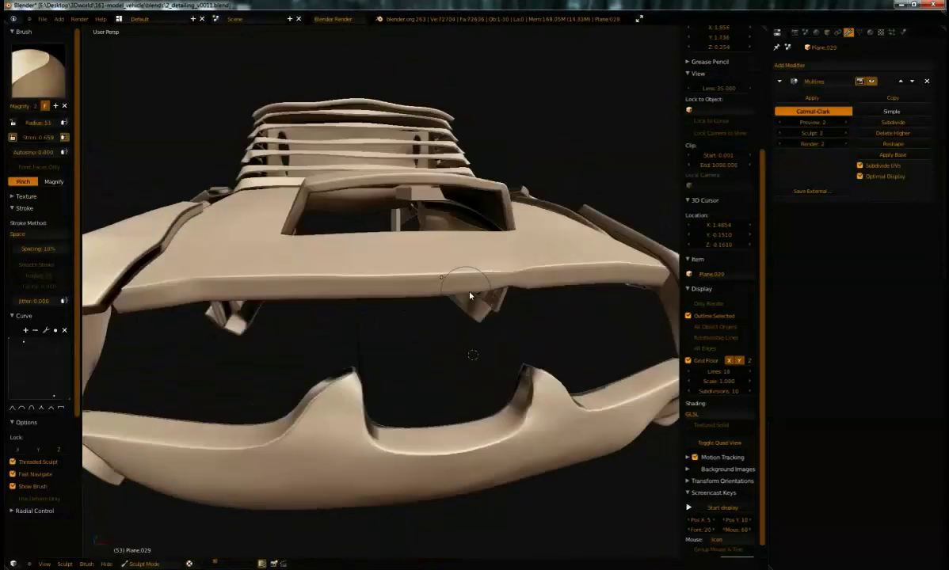
{"action": "left_click", "coordinate": [80, 126]}
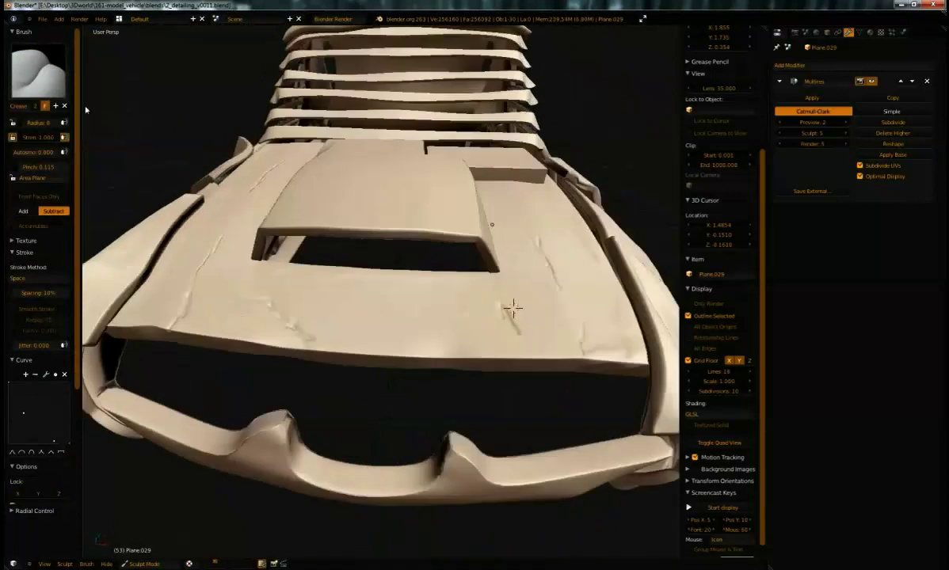
{"action": "key", "text": "p"}
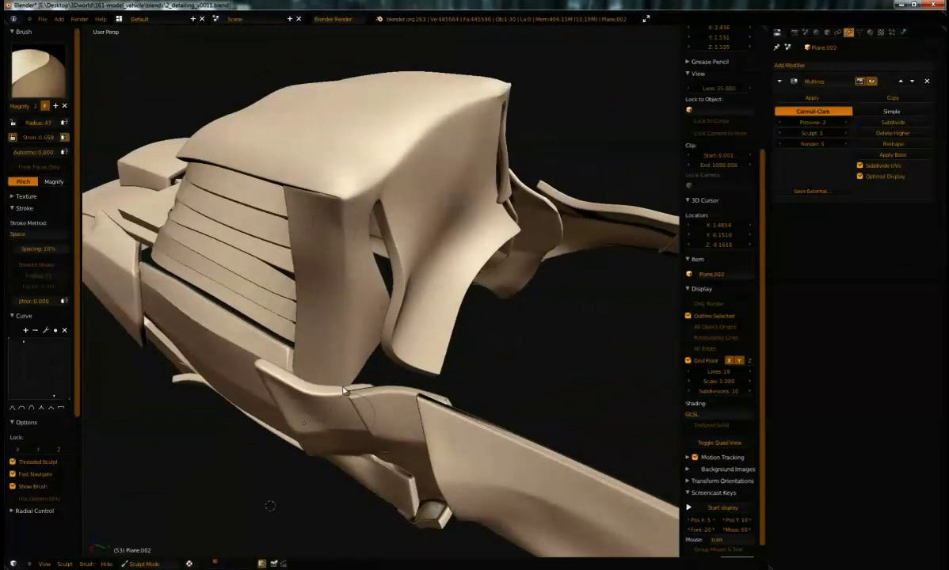
Sculpt scattered round dents across the cab shell's rear panel with the Clay brush at Multiresolution level 5.
{"action": "mouse_move", "coordinate": [344, 390]}
{"action": "middle_mouse_down"}
{"action": "mouse_move", "coordinate": [587, 153]}
{"action": "mouse_move", "coordinate": [602, 198]}
{"action": "mouse_move", "coordinate": [352, 288]}
{"action": "mouse_move", "coordinate": [325, 287]}
{"action": "mouse_move", "coordinate": [430, 331]}
{"action": "middle_mouse_up"}
{"action": "left_click", "coordinate": [38, 70]}
{"action": "mouse_move", "coordinate": [338, 318]}
{"action": "middle_mouse_down"}
{"action": "mouse_move", "coordinate": [317, 262]}
{"action": "mouse_move", "coordinate": [392, 331]}
{"action": "mouse_move", "coordinate": [315, 284]}
{"action": "mouse_move", "coordinate": [234, 388]}
{"action": "middle_mouse_up"}
{"action": "left_click", "coordinate": [80, 127]}
{"action": "mouse_move", "coordinate": [328, 370]}
{"action": "middle_mouse_down"}
{"action": "mouse_move", "coordinate": [223, 206]}
{"action": "mouse_move", "coordinate": [479, 208]}
{"action": "mouse_move", "coordinate": [513, 290]}
{"action": "middle_mouse_up"}
{"action": "mouse_move", "coordinate": [488, 228]}
{"action": "middle_mouse_down"}
{"action": "mouse_move", "coordinate": [396, 238]}
{"action": "mouse_move", "coordinate": [317, 262]}
{"action": "mouse_move", "coordinate": [414, 384]}
{"action": "middle_mouse_up"}
{"action": "mouse_move", "coordinate": [217, 317]}
{"action": "middle_mouse_down"}
{"action": "mouse_move", "coordinate": [238, 233]}
{"action": "mouse_move", "coordinate": [158, 198]}
{"action": "middle_mouse_up"}
{"action": "left_click", "coordinate": [37, 78]}
{"action": "left_click", "coordinate": [135, 128]}
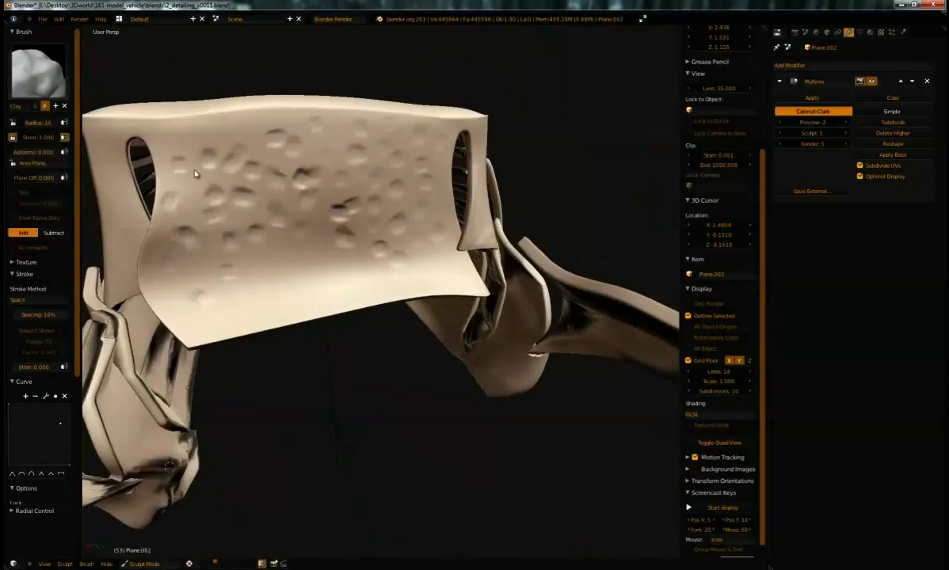
Refine the dents in the cab's rear panel with the Pinch, Clay and Crease brushes.
{"action": "mouse_move", "coordinate": [420, 136]}
{"action": "middle_mouse_down"}
{"action": "mouse_move", "coordinate": [471, 138]}
{"action": "mouse_move", "coordinate": [256, 155]}
{"action": "middle_mouse_up"}
{"action": "left_click", "coordinate": [37, 71]}
{"action": "left_click", "coordinate": [272, 222]}
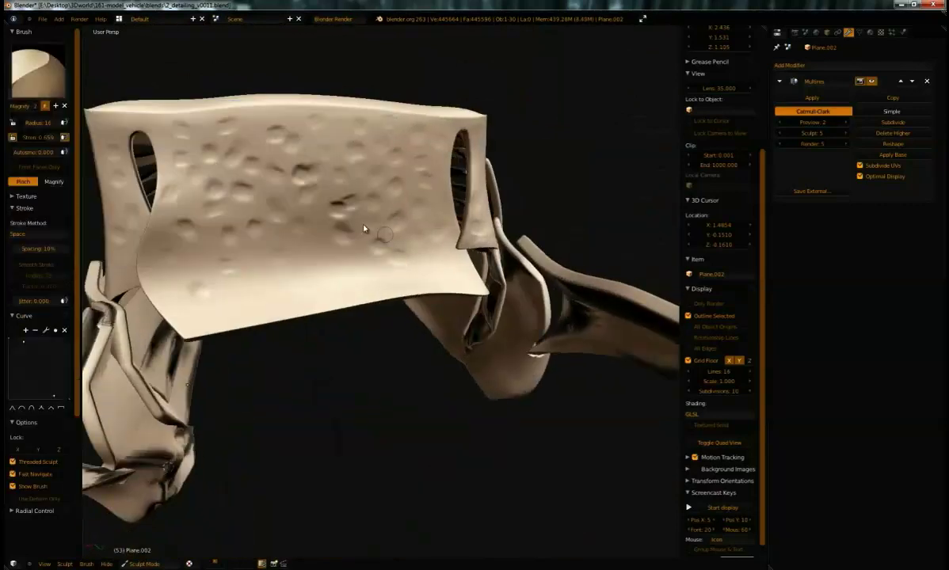
{"action": "left_click", "coordinate": [38, 73]}
{"action": "left_click", "coordinate": [129, 127]}
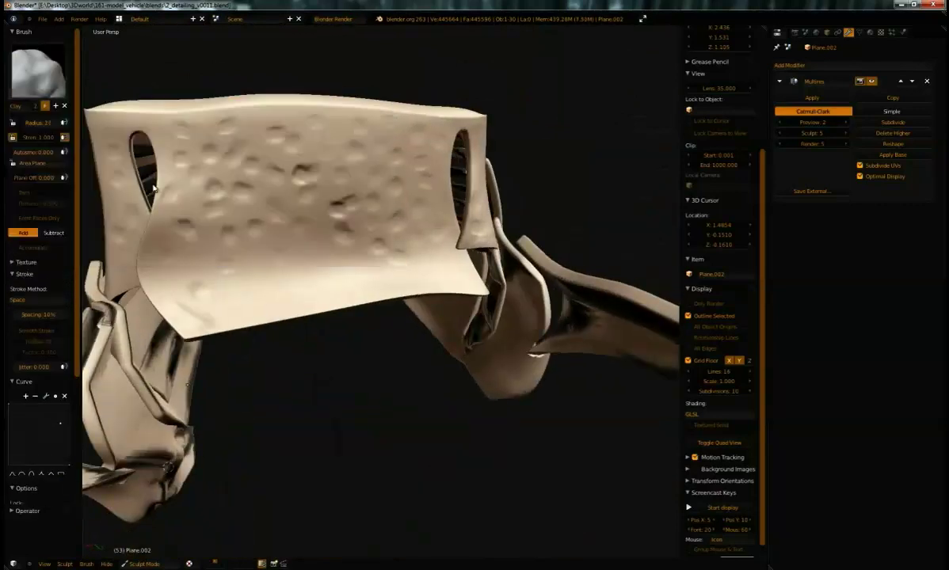
{"action": "key", "text": "shift+c"}
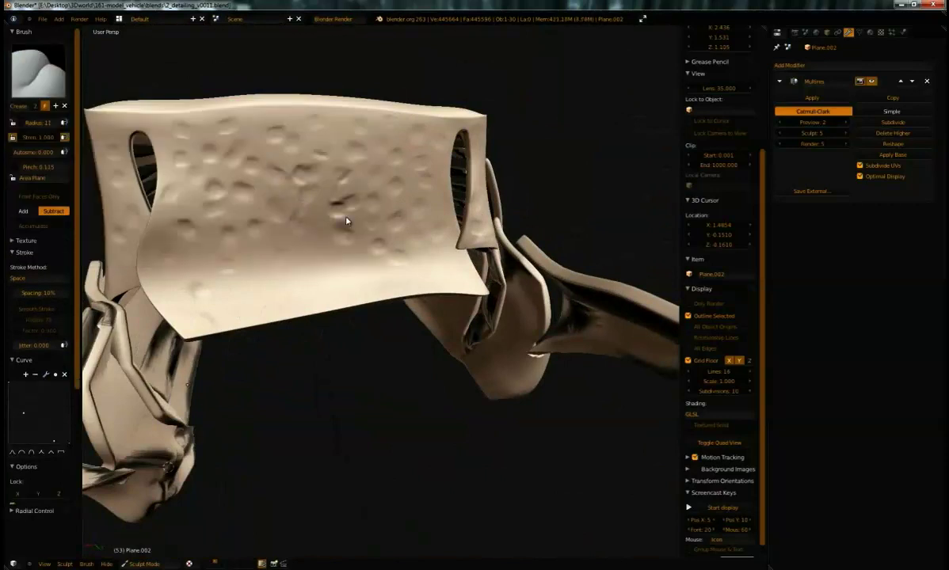
Subdivide the cab shell to sculpt level 6 and carve branching cracks along the roof's front edge with the Crease brush.
{"action": "mouse_move", "coordinate": [244, 249]}
{"action": "middle_mouse_down"}
{"action": "mouse_move", "coordinate": [277, 199]}
{"action": "mouse_move", "coordinate": [287, 299]}
{"action": "mouse_move", "coordinate": [315, 252]}
{"action": "middle_mouse_up"}
{"action": "scroll", "coordinate": [325, 309], "scroll_direction": "up", "scroll_amount": 3}
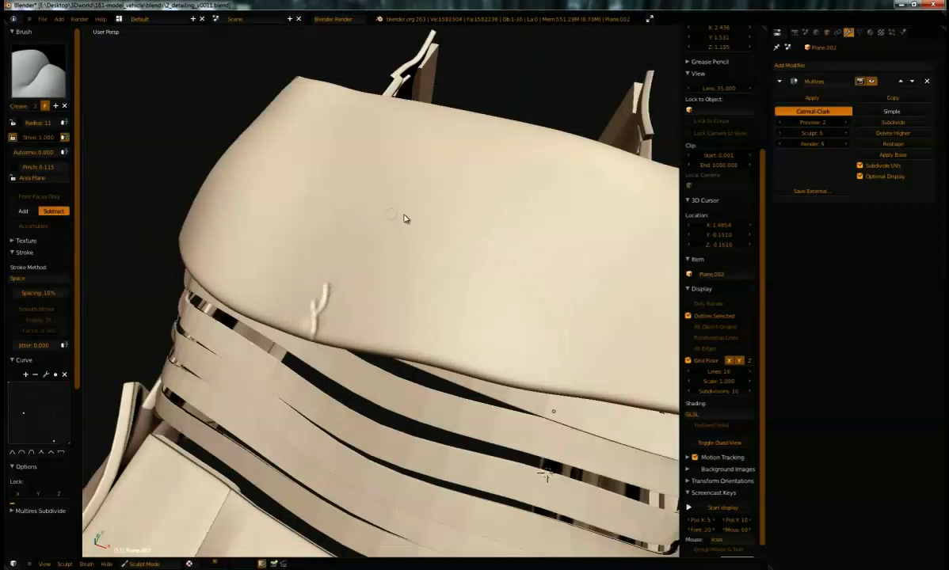
{"action": "middle_click_drag", "start_coordinate": [336, 298], "coordinate": [294, 380]}
{"action": "middle_click_drag", "start_coordinate": [250, 298], "coordinate": [240, 290]}
{"action": "left_click_drag", "start_coordinate": [558, 410], "coordinate": [576, 386]}
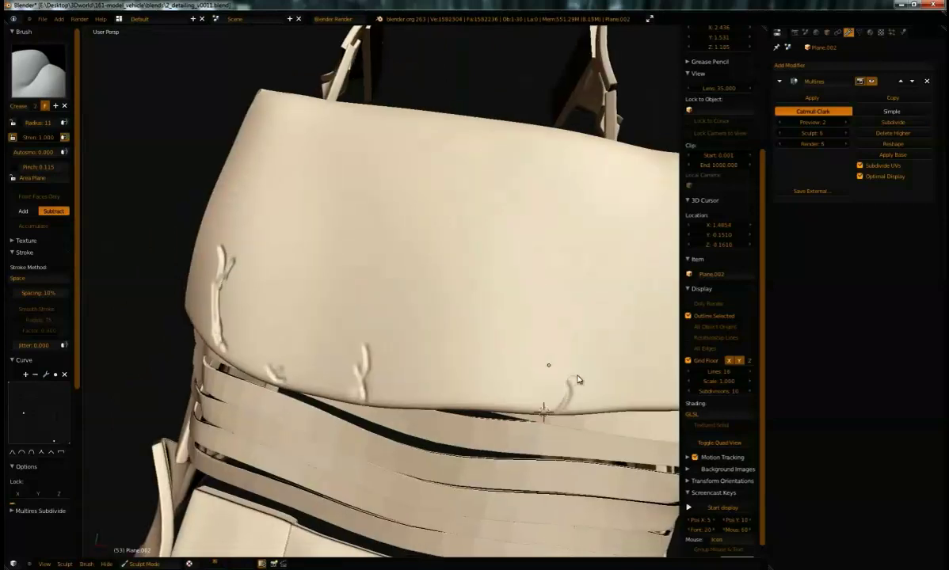
{"action": "middle_click_drag", "start_coordinate": [511, 248], "coordinate": [374, 311]}
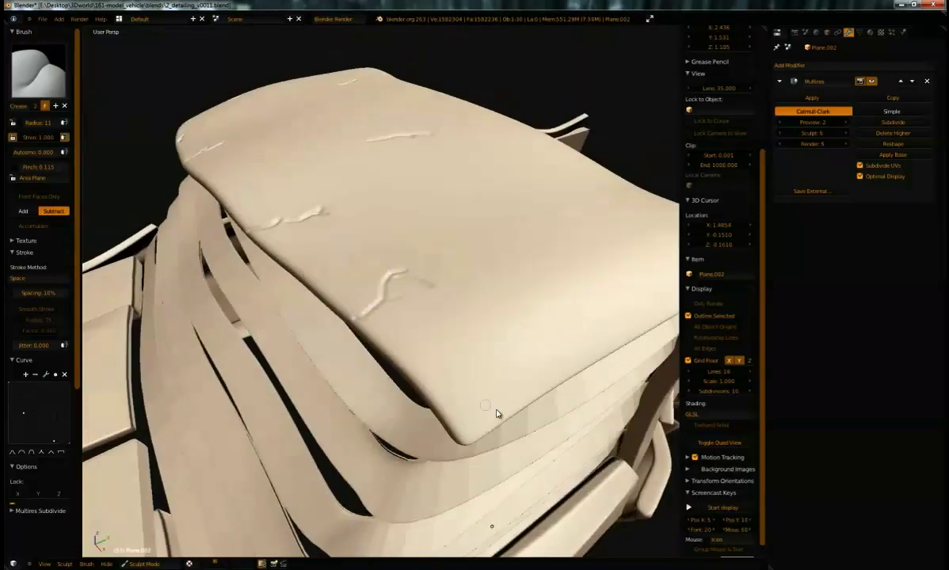
{"action": "middle_click_drag", "start_coordinate": [465, 341], "coordinate": [318, 339]}
{"action": "mouse_move", "coordinate": [411, 337]}
{"action": "middle_mouse_down"}
{"action": "mouse_move", "coordinate": [415, 258]}
{"action": "mouse_move", "coordinate": [277, 229]}
{"action": "middle_mouse_up"}
Return to Object Mode, apply the modifier on the window slats, and add another modifier with a value of 0.01.
{"action": "mouse_move", "coordinate": [445, 288]}
{"action": "middle_mouse_down"}
{"action": "mouse_move", "coordinate": [347, 264]}
{"action": "mouse_move", "coordinate": [352, 231]}
{"action": "mouse_move", "coordinate": [269, 246]}
{"action": "middle_mouse_up"}
{"action": "key", "text": "c"}
{"action": "left_click", "coordinate": [140, 564]}
{"action": "left_click", "coordinate": [137, 549]}
{"action": "middle_click_drag", "start_coordinate": [491, 262], "coordinate": [405, 248]}
{"action": "right_click", "coordinate": [405, 248]}
{"action": "left_click", "coordinate": [811, 97]}
{"action": "left_click", "coordinate": [809, 65]}
{"action": "left_click", "coordinate": [791, 115]}
{"action": "left_click", "coordinate": [781, 207]}
{"action": "left_click", "coordinate": [796, 230]}
{"action": "left_click", "coordinate": [894, 244]}
{"action": "type", "text": ".01"}
{"action": "key", "text": "Return"}
Apply the window slats' scale, shade them smooth, and set the modifier value to 0.02.
{"action": "middle_click_drag", "start_coordinate": [443, 317], "coordinate": [531, 304]}
{"action": "key", "text": "ctrl+a"}
{"action": "key", "text": "s"}
{"action": "mouse_move", "coordinate": [475, 261]}
{"action": "middle_mouse_down"}
{"action": "mouse_move", "coordinate": [356, 285]}
{"action": "mouse_move", "coordinate": [554, 249]}
{"action": "middle_mouse_up"}
{"action": "left_click", "coordinate": [23, 152]}
{"action": "left_click", "coordinate": [887, 244]}
{"action": "type", "text": ".02"}
{"action": "key", "text": "Return"}
{"action": "mouse_move", "coordinate": [649, 261]}
{"action": "middle_mouse_down"}
{"action": "mouse_move", "coordinate": [540, 271]}
{"action": "mouse_move", "coordinate": [634, 285]}
{"action": "middle_mouse_up"}
{"action": "left_click_drag", "start_coordinate": [887, 244], "coordinate": [840, 247]}
{"action": "mouse_move", "coordinate": [602, 253]}
{"action": "middle_mouse_down"}
{"action": "mouse_move", "coordinate": [477, 265]}
{"action": "mouse_move", "coordinate": [602, 254]}
{"action": "middle_mouse_up"}
Add a Multiresolution modifier to the window slats and enter Sculpt Mode.
{"action": "left_click", "coordinate": [799, 182]}
{"action": "left_click", "coordinate": [789, 65]}
{"action": "left_click", "coordinate": [732, 169]}
{"action": "left_click", "coordinate": [129, 564]}
{"action": "left_click", "coordinate": [131, 529]}
Work damage into the window slats with the Crease brush, then inspect the cab from the side.
{"action": "scroll", "coordinate": [475, 262], "scroll_direction": "down", "scroll_amount": 4}
{"action": "mouse_move", "coordinate": [476, 261]}
{"action": "middle_mouse_down"}
{"action": "mouse_move", "coordinate": [443, 339]}
{"action": "mouse_move", "coordinate": [402, 348]}
{"action": "mouse_move", "coordinate": [477, 210]}
{"action": "mouse_move", "coordinate": [383, 234]}
{"action": "middle_mouse_up"}
{"action": "left_click", "coordinate": [38, 71]}
{"action": "left_click", "coordinate": [174, 126]}
{"action": "scroll", "coordinate": [320, 241], "scroll_direction": "up", "scroll_amount": 1}
{"action": "scroll", "coordinate": [396, 230], "scroll_direction": "up", "scroll_amount": 2}
{"action": "middle_click_drag", "start_coordinate": [440, 274], "coordinate": [441, 160]}
{"action": "middle_click_drag", "start_coordinate": [277, 379], "coordinate": [333, 317]}
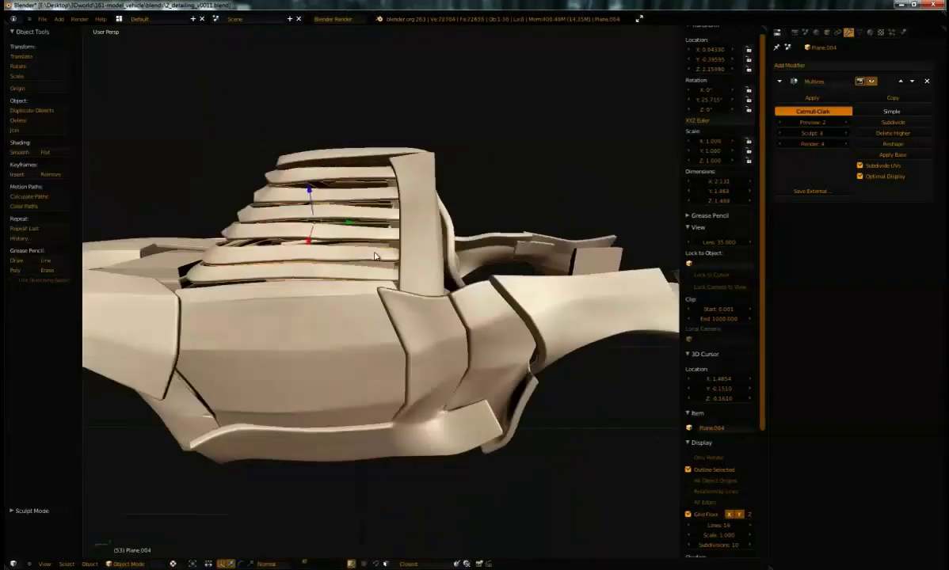
{"action": "middle_click_drag", "start_coordinate": [348, 262], "coordinate": [376, 257]}
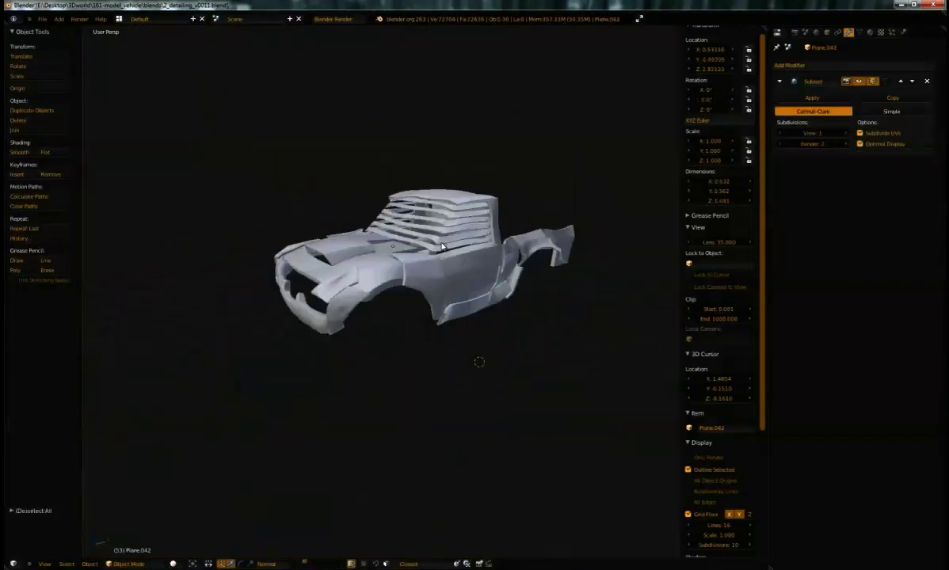
Move the selected part to another layer, then dent the door with the Clay brush at Multiresolution level 2.
{"action": "key", "text": "m"}
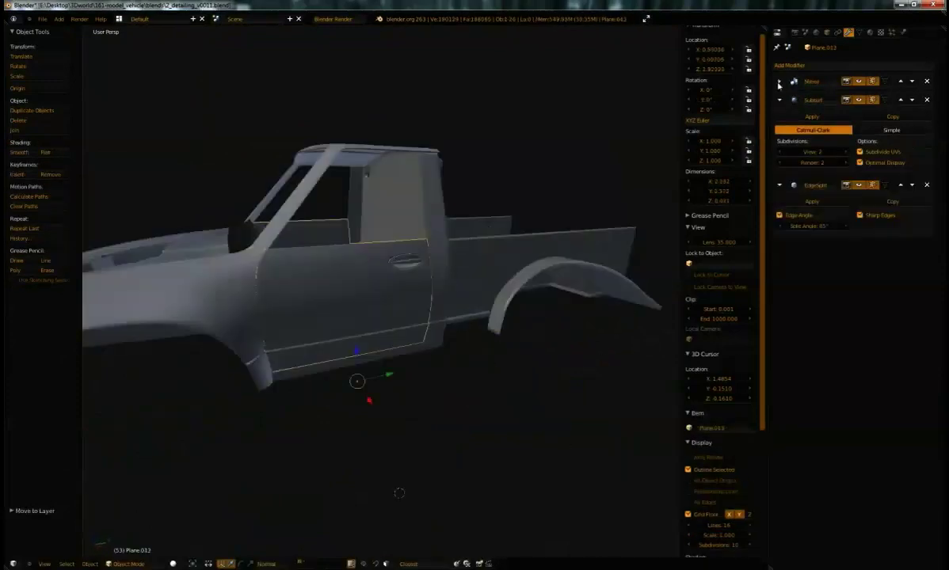
{"action": "left_click", "coordinate": [129, 564]}
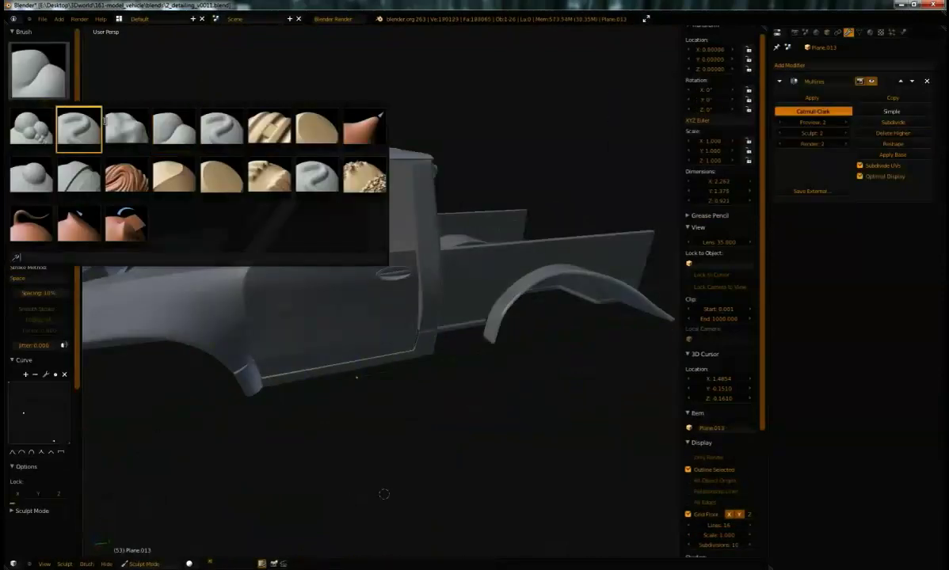
{"action": "left_click", "coordinate": [79, 132]}
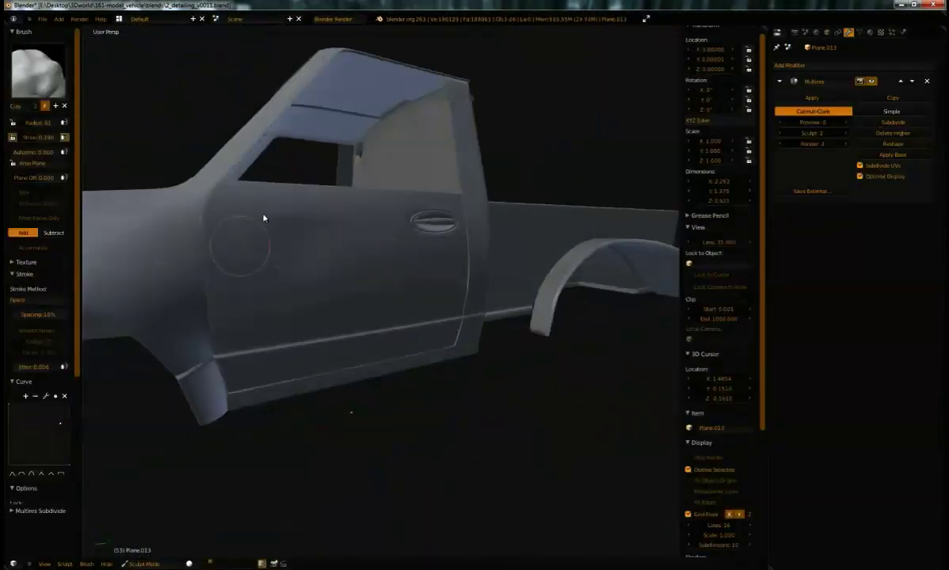
{"action": "mouse_move", "coordinate": [263, 217]}
{"action": "middle_mouse_down"}
{"action": "mouse_move", "coordinate": [224, 282]}
{"action": "mouse_move", "coordinate": [331, 278]}
{"action": "mouse_move", "coordinate": [385, 291]}
{"action": "mouse_move", "coordinate": [390, 302]}
{"action": "middle_mouse_up"}
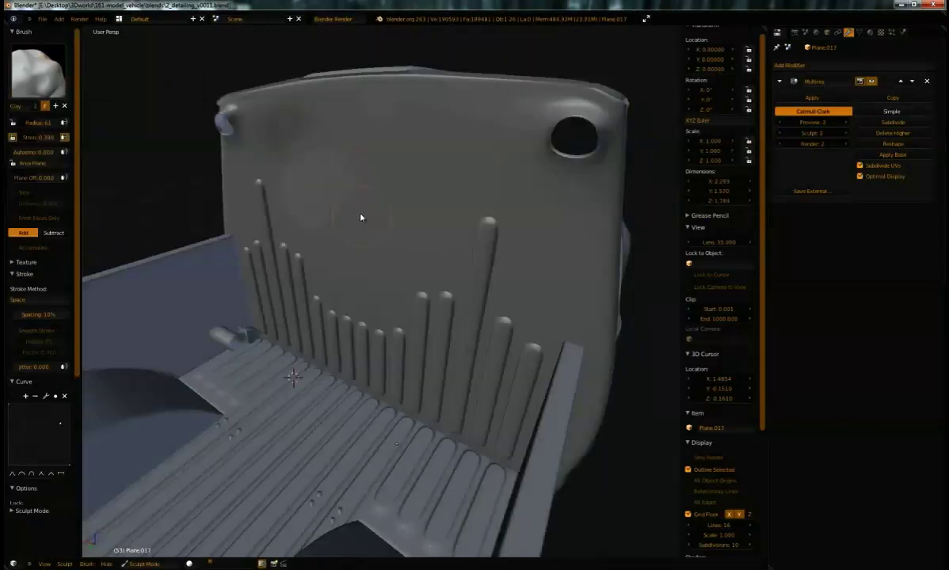
Sculpt the cab's rear wall with the Clay brush, then work over it with the Pinch brush.
{"action": "scroll", "coordinate": [361, 217], "scroll_direction": "down", "scroll_amount": 3}
{"action": "middle_click_drag", "start_coordinate": [360, 217], "coordinate": [370, 377]}
{"action": "scroll", "coordinate": [369, 376], "scroll_direction": "up", "scroll_amount": 3}
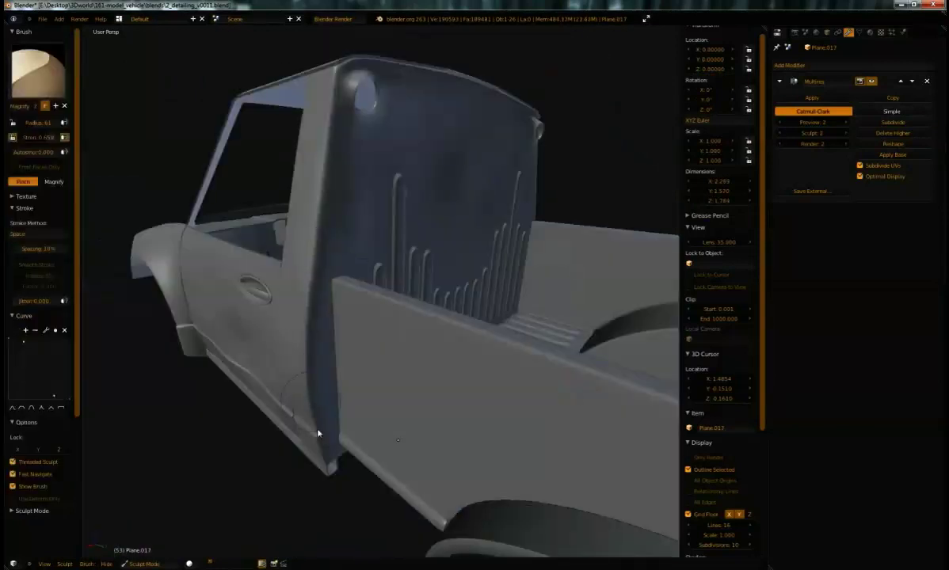
{"action": "middle_click_drag", "start_coordinate": [317, 435], "coordinate": [444, 133]}
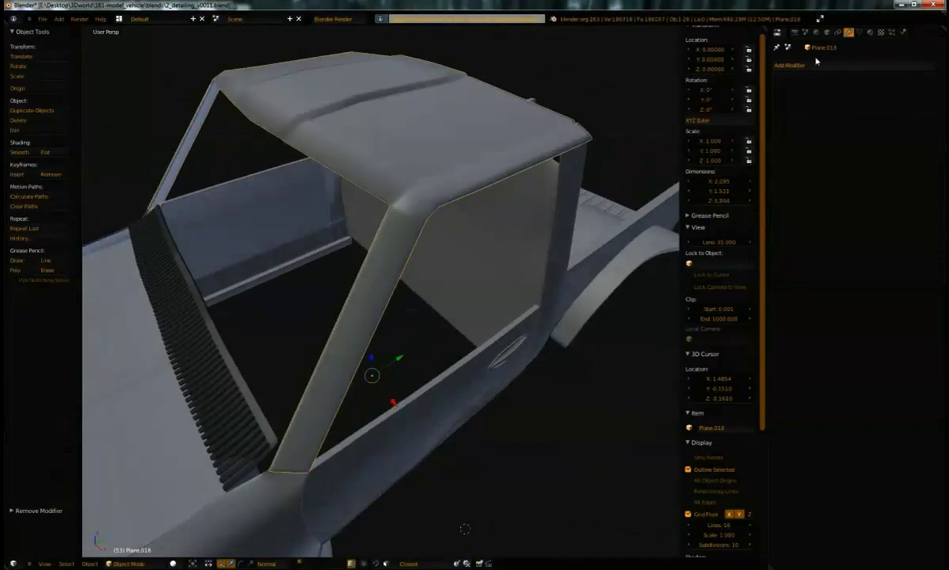
Enable Optimal Display on the cab roof's Multiresolution modifier and deform the roof frame with the Pinch and Clay brushes.
{"action": "left_click", "coordinate": [860, 176]}
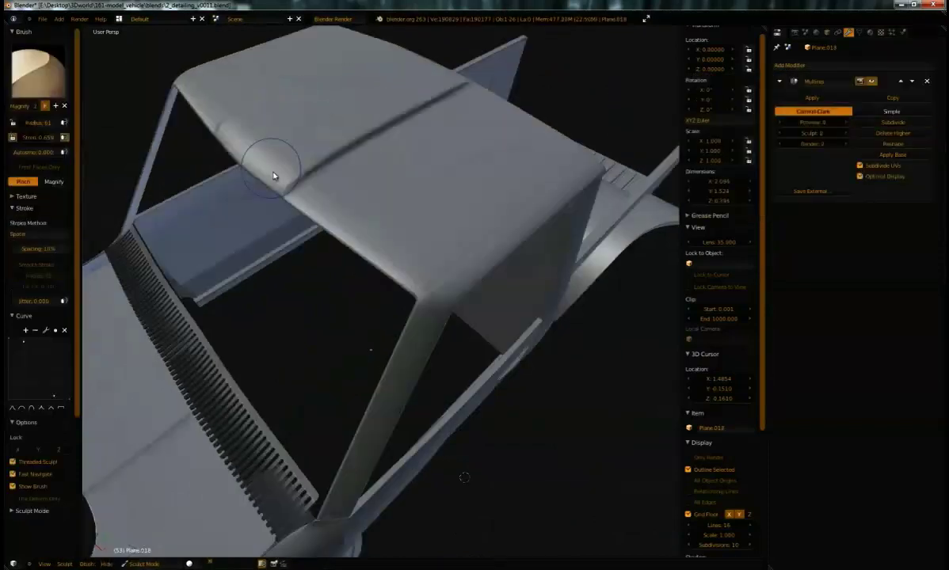
{"action": "mouse_move", "coordinate": [276, 176]}
{"action": "middle_mouse_down"}
{"action": "mouse_move", "coordinate": [293, 117]}
{"action": "mouse_move", "coordinate": [309, 138]}
{"action": "mouse_move", "coordinate": [191, 194]}
{"action": "mouse_move", "coordinate": [565, 168]}
{"action": "mouse_move", "coordinate": [415, 76]}
{"action": "mouse_move", "coordinate": [504, 128]}
{"action": "mouse_move", "coordinate": [321, 195]}
{"action": "mouse_move", "coordinate": [214, 207]}
{"action": "middle_mouse_up"}
{"action": "key", "text": "c"}
{"action": "mouse_move", "coordinate": [507, 250]}
{"action": "middle_mouse_down"}
{"action": "mouse_move", "coordinate": [454, 263]}
{"action": "mouse_move", "coordinate": [394, 328]}
{"action": "middle_mouse_up"}
{"action": "key", "text": "Tab"}
Enable Optimal Display on the hood with the opening, sculpt it with Pinch and Clay, and return to Object Mode.
{"action": "key", "text": "ctrl+a"}
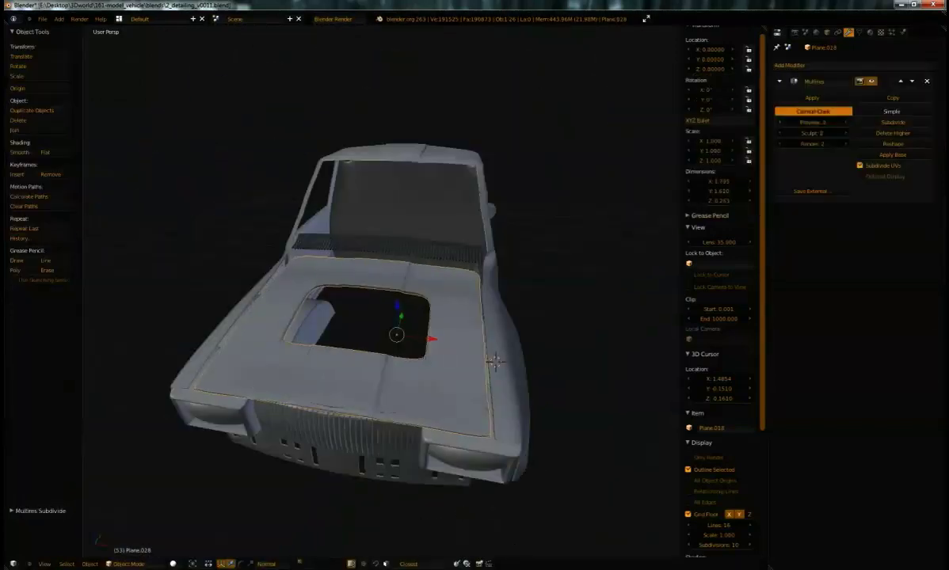
{"action": "left_click", "coordinate": [866, 178]}
{"action": "left_click", "coordinate": [138, 564]}
{"action": "left_click", "coordinate": [131, 544]}
{"action": "left_click", "coordinate": [38, 71]}
{"action": "left_click", "coordinate": [174, 178]}
{"action": "left_click", "coordinate": [38, 72]}
{"action": "left_click", "coordinate": [125, 125]}
{"action": "mouse_move", "coordinate": [420, 396]}
{"action": "middle_mouse_down"}
{"action": "mouse_move", "coordinate": [394, 370]}
{"action": "mouse_move", "coordinate": [449, 191]}
{"action": "middle_mouse_up"}
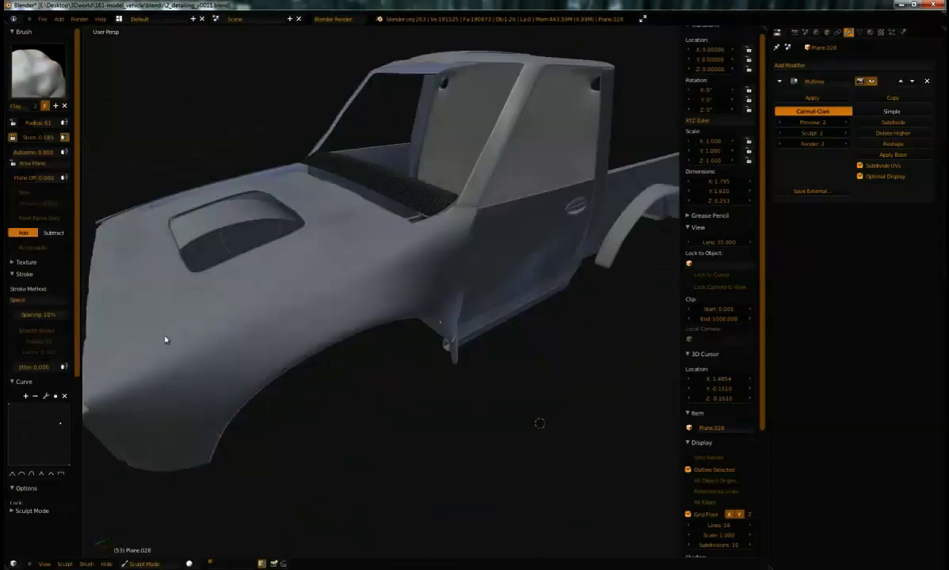
{"action": "key", "text": "Tab"}
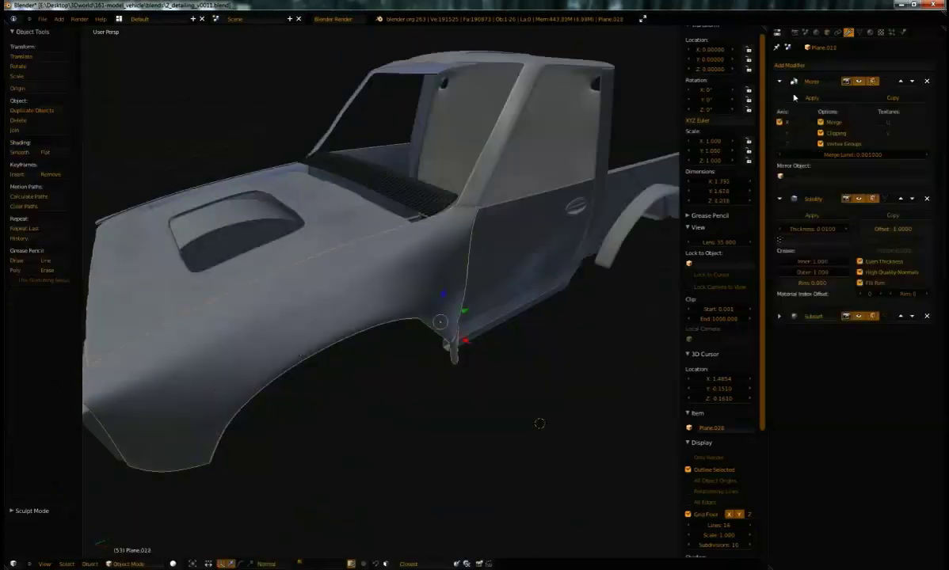
Replace the modifiers of the front fender and cargo-bed side with Multiresolution and dent them with the Clay brush.
{"action": "left_click", "coordinate": [845, 67]}
{"action": "middle_click_drag", "start_coordinate": [249, 277], "coordinate": [455, 289]}
{"action": "left_click", "coordinate": [845, 66]}
{"action": "left_click", "coordinate": [875, 178]}
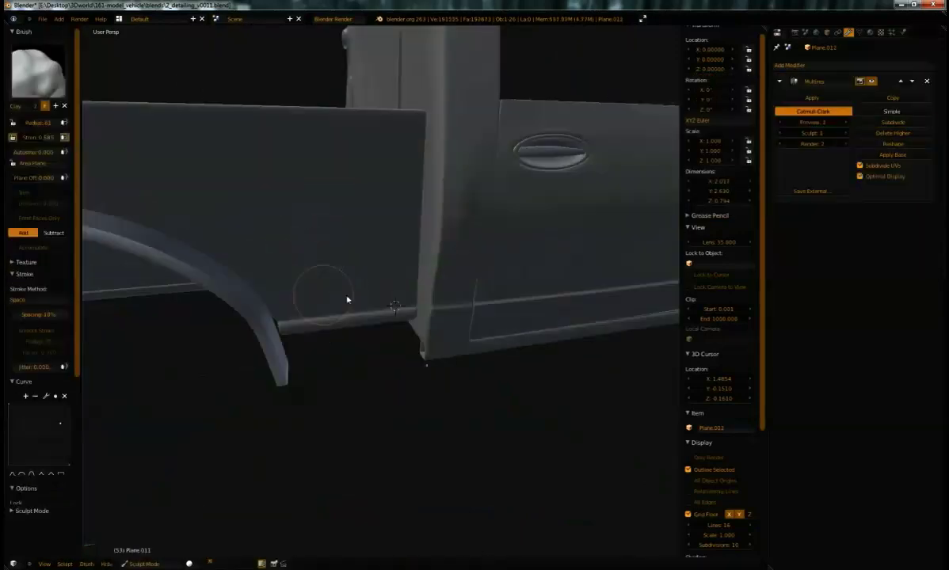
{"action": "mouse_move", "coordinate": [347, 296]}
{"action": "middle_mouse_down"}
{"action": "mouse_move", "coordinate": [443, 214]}
{"action": "mouse_move", "coordinate": [420, 270]}
{"action": "mouse_move", "coordinate": [142, 267]}
{"action": "mouse_move", "coordinate": [358, 358]}
{"action": "mouse_move", "coordinate": [377, 226]}
{"action": "mouse_move", "coordinate": [409, 374]}
{"action": "mouse_move", "coordinate": [332, 444]}
{"action": "middle_mouse_up"}
Leave the bed side's Sculpt Mode, give the rear wheel-arch flare a Multiresolution modifier and start sculpting it.
{"action": "left_click", "coordinate": [144, 564]}
{"action": "left_click", "coordinate": [164, 557]}
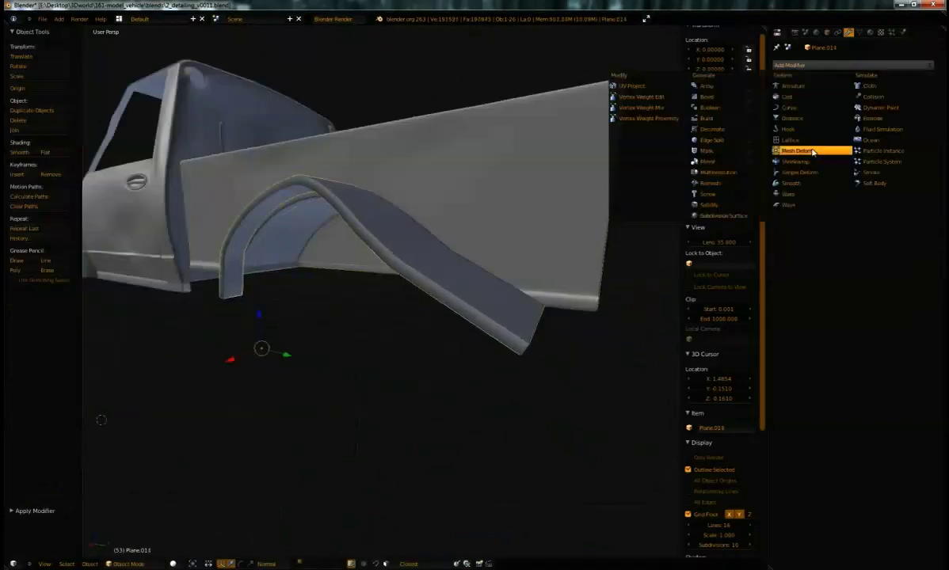
{"action": "left_click", "coordinate": [135, 533]}
{"action": "mouse_move", "coordinate": [134, 532]}
{"action": "middle_mouse_down"}
{"action": "mouse_move", "coordinate": [413, 413]}
{"action": "mouse_move", "coordinate": [375, 373]}
{"action": "mouse_move", "coordinate": [364, 387]}
{"action": "mouse_move", "coordinate": [435, 292]}
{"action": "middle_mouse_up"}
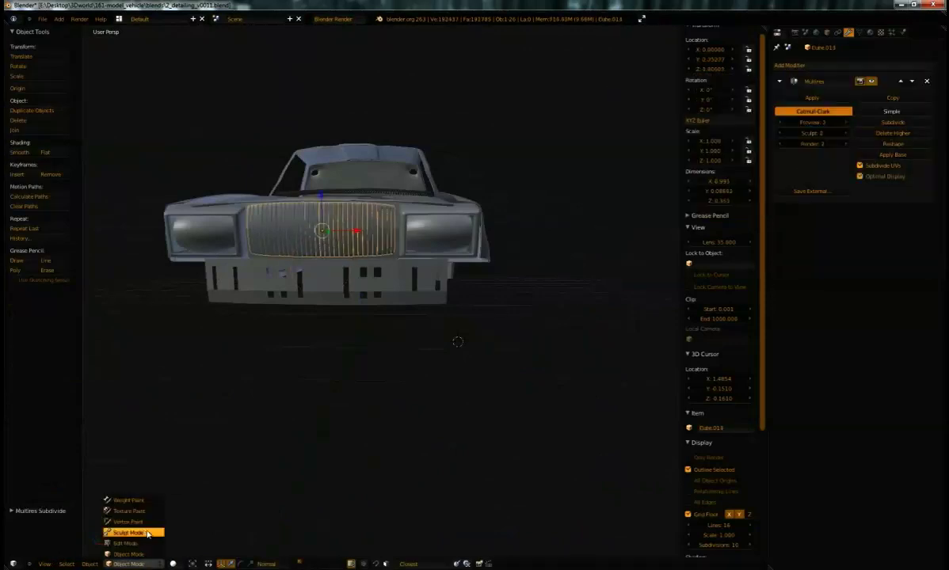
Try to smooth the front grille's slats in Sculpt Mode with the Smooth brush at strength 1.000.
{"action": "left_click", "coordinate": [134, 534]}
{"action": "scroll", "coordinate": [437, 241], "scroll_direction": "up", "scroll_amount": 2}
{"action": "key", "text": "z"}
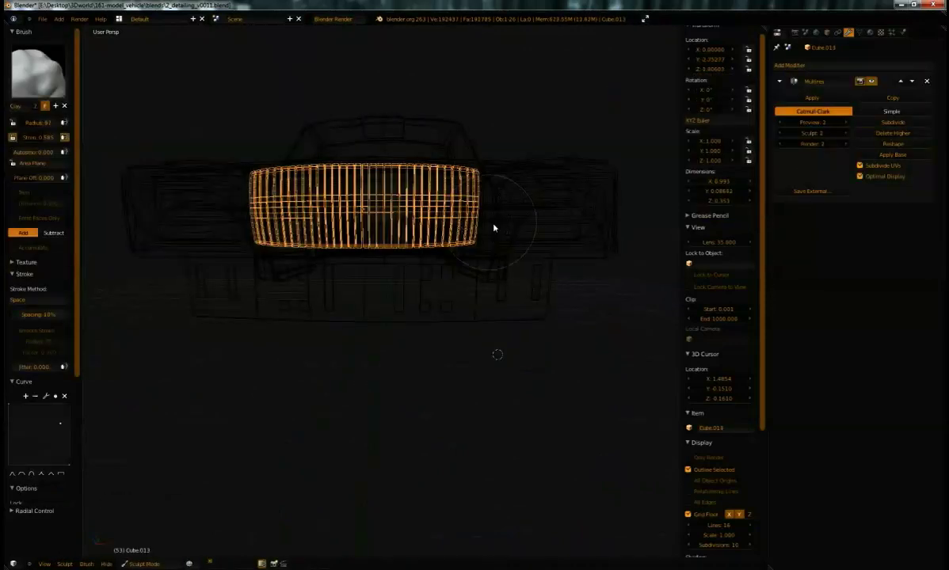
{"action": "key", "text": "z"}
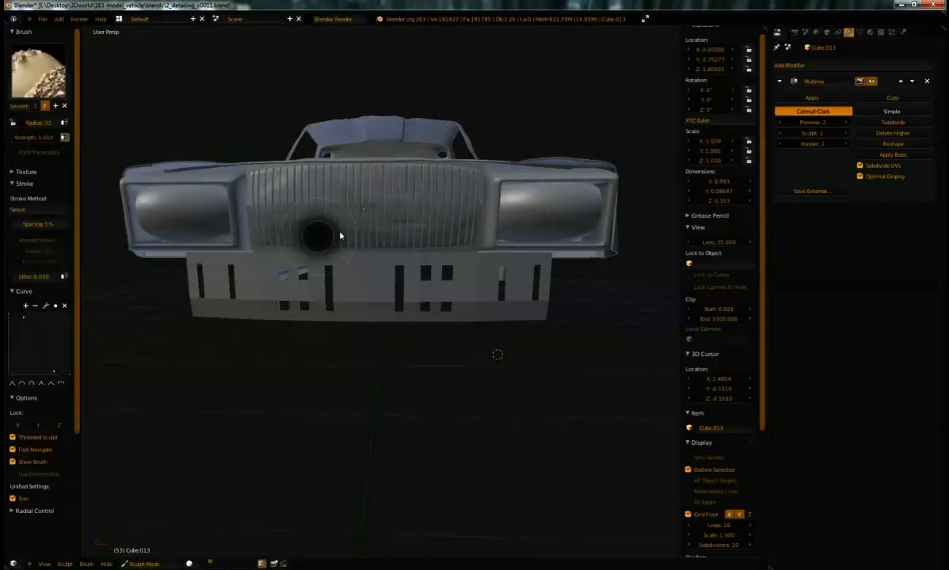
{"action": "scroll", "coordinate": [320, 290], "scroll_direction": "up", "scroll_amount": 3}
{"action": "middle_click_drag", "start_coordinate": [371, 203], "coordinate": [491, 261]}
Replace the grille's Multiresolution modifier with another modifier and apply it.
{"action": "left_click", "coordinate": [926, 81]}
{"action": "left_click", "coordinate": [853, 65]}
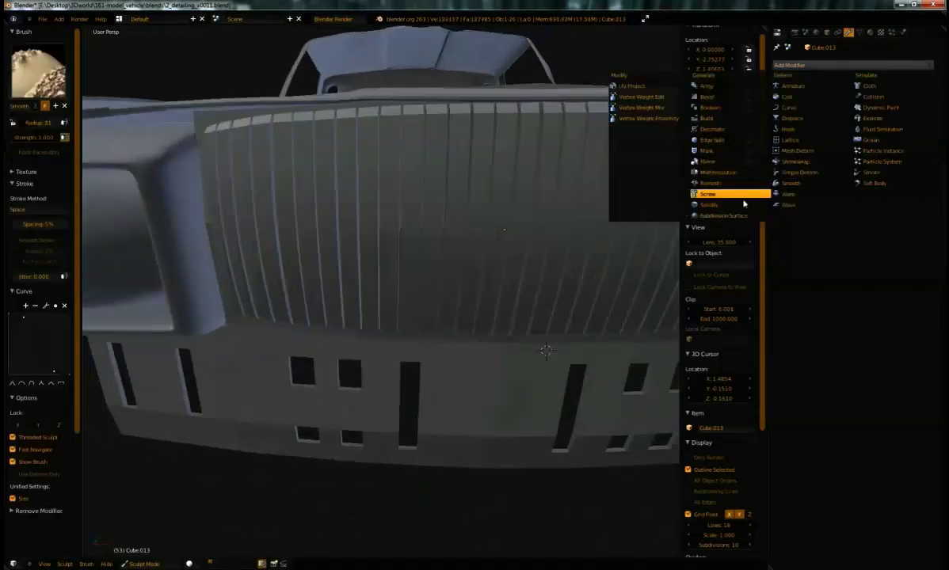
{"action": "left_click", "coordinate": [802, 146]}
{"action": "middle_click_drag", "start_coordinate": [466, 196], "coordinate": [412, 159]}
{"action": "left_click", "coordinate": [799, 97]}
Apply a level-2 Simple Subdivision Surface to the slotted panel below the grille and enter Sculpt Mode on it.
{"action": "key", "text": "ctrl+2"}
{"action": "scroll", "coordinate": [498, 197], "scroll_direction": "down", "scroll_amount": 5}
{"action": "middle_click_drag", "start_coordinate": [498, 197], "coordinate": [476, 143]}
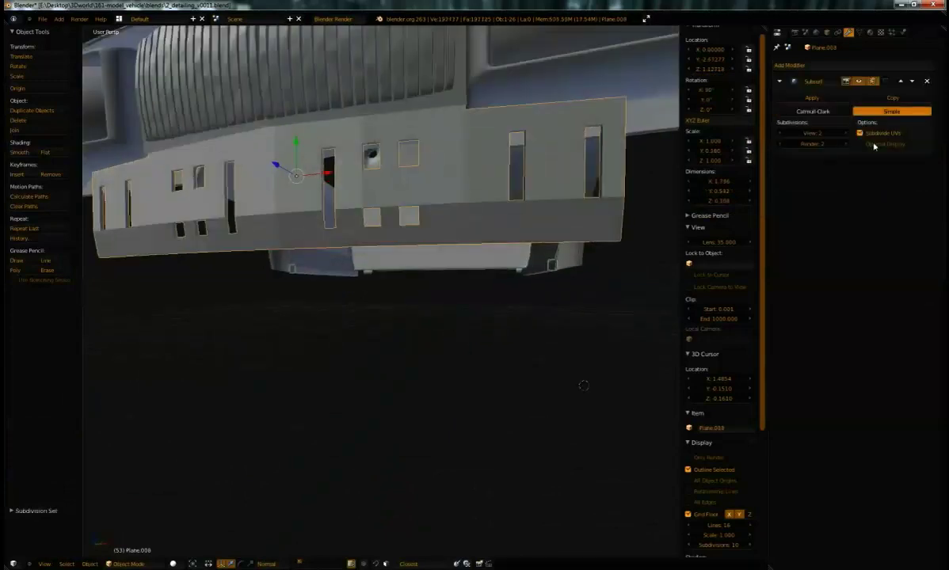
{"action": "left_click", "coordinate": [126, 564]}
{"action": "left_click", "coordinate": [131, 531]}
{"action": "scroll", "coordinate": [462, 206], "scroll_direction": "up", "scroll_amount": 2}
{"action": "middle_click_drag", "start_coordinate": [462, 205], "coordinate": [460, 254]}
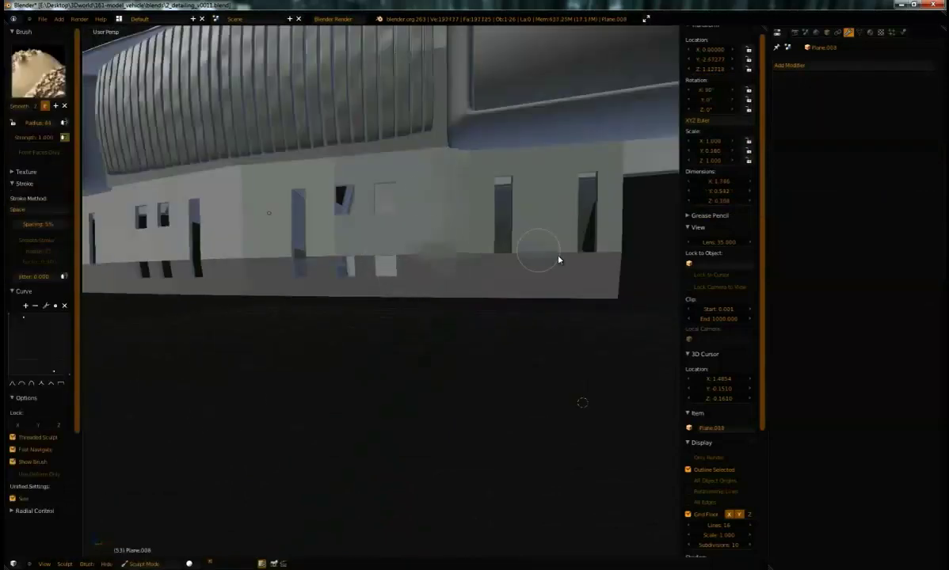
Leave Sculpt Mode on the slotted panel, reveal another layer and save the file as 2_detailing_v0012.blend.
{"action": "middle_click_drag", "start_coordinate": [244, 266], "coordinate": [356, 256]}
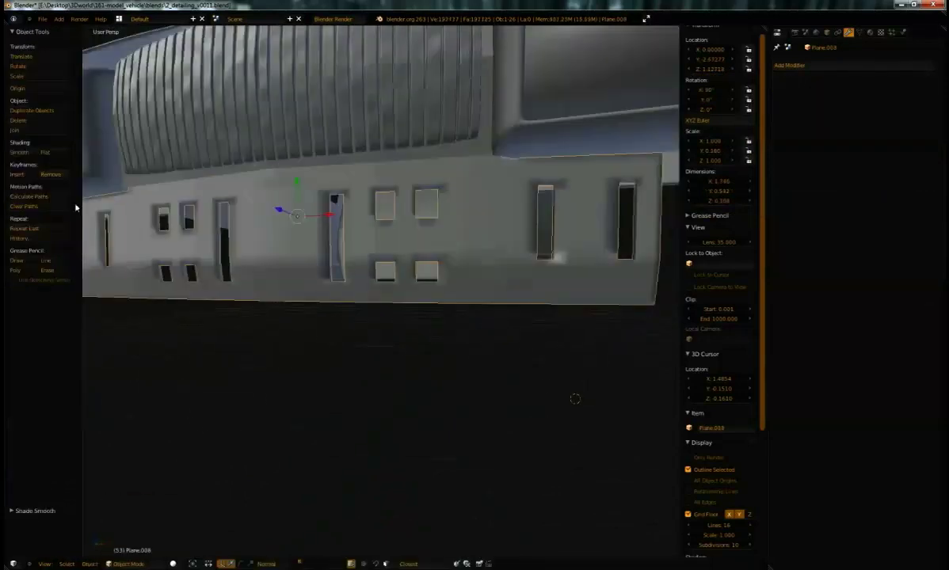
{"action": "scroll", "coordinate": [339, 296], "scroll_direction": "down", "scroll_amount": 5}
{"action": "mouse_move", "coordinate": [339, 296]}
{"action": "middle_mouse_down"}
{"action": "mouse_move", "coordinate": [324, 254]}
{"action": "mouse_move", "coordinate": [309, 565]}
{"action": "middle_mouse_up"}
{"action": "left_click", "coordinate": [306, 562], "text": "shift"}
{"action": "key", "text": "a"}
{"action": "middle_click_drag", "start_coordinate": [333, 357], "coordinate": [293, 290]}
{"action": "key", "text": "ctrl+s"}
Replace the front suspension arm's Subsurf and Mirror modifiers with a three-level Catmull-Clark Multires modifier and enter Sculpt Mode on it.
{"action": "left_click", "coordinate": [390, 308]}
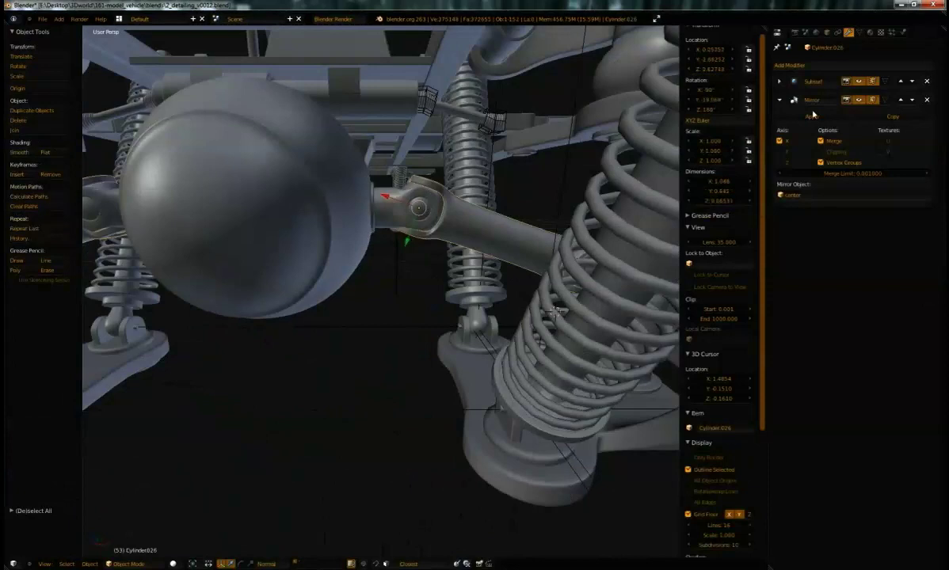
{"action": "left_click", "coordinate": [813, 114]}
{"action": "mouse_move", "coordinate": [532, 198]}
{"action": "middle_mouse_down"}
{"action": "mouse_move", "coordinate": [467, 222]}
{"action": "mouse_move", "coordinate": [535, 212]}
{"action": "mouse_move", "coordinate": [477, 307]}
{"action": "middle_mouse_up"}
{"action": "left_click", "coordinate": [780, 82]}
{"action": "key", "text": "u"}
{"action": "left_click", "coordinate": [536, 211]}
{"action": "left_click", "coordinate": [860, 177]}
{"action": "key", "text": "z"}
{"action": "left_click", "coordinate": [875, 122]}
{"action": "key", "text": "z"}
{"action": "key", "text": "z"}
{"action": "key", "text": "z"}
{"action": "left_click", "coordinate": [127, 564]}
{"action": "left_click", "coordinate": [148, 529]}
Sculpt wear into the suspension arm with the Clay brush and the subtracting Crease brush at strength 1.000.
{"action": "key", "text": "c"}
{"action": "middle_click_drag", "start_coordinate": [552, 274], "coordinate": [460, 401]}
{"action": "middle_click_drag", "start_coordinate": [483, 451], "coordinate": [452, 468]}
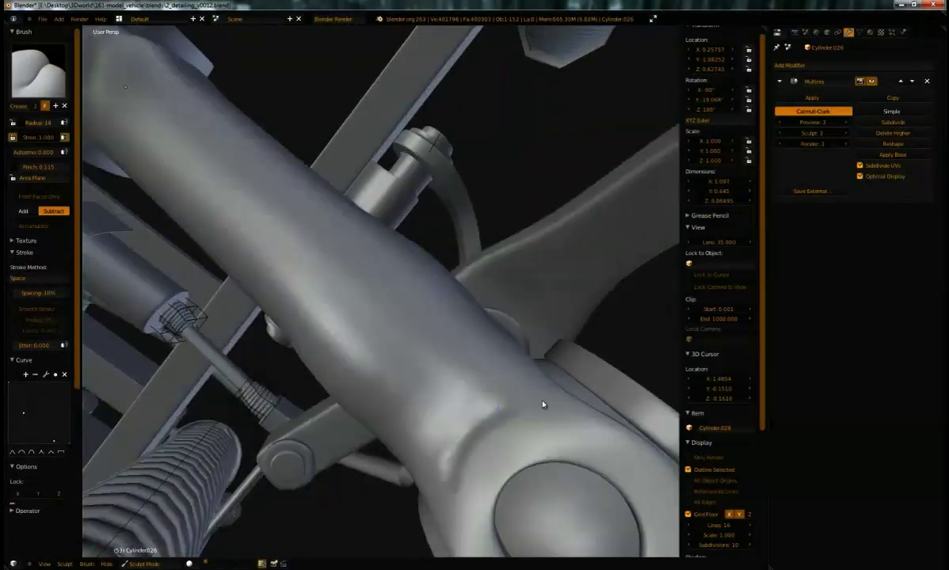
{"action": "mouse_move", "coordinate": [518, 396]}
{"action": "middle_mouse_down"}
{"action": "mouse_move", "coordinate": [563, 324]}
{"action": "mouse_move", "coordinate": [347, 285]}
{"action": "middle_mouse_up"}
{"action": "key", "text": "Tab"}
{"action": "key", "text": "Tab"}
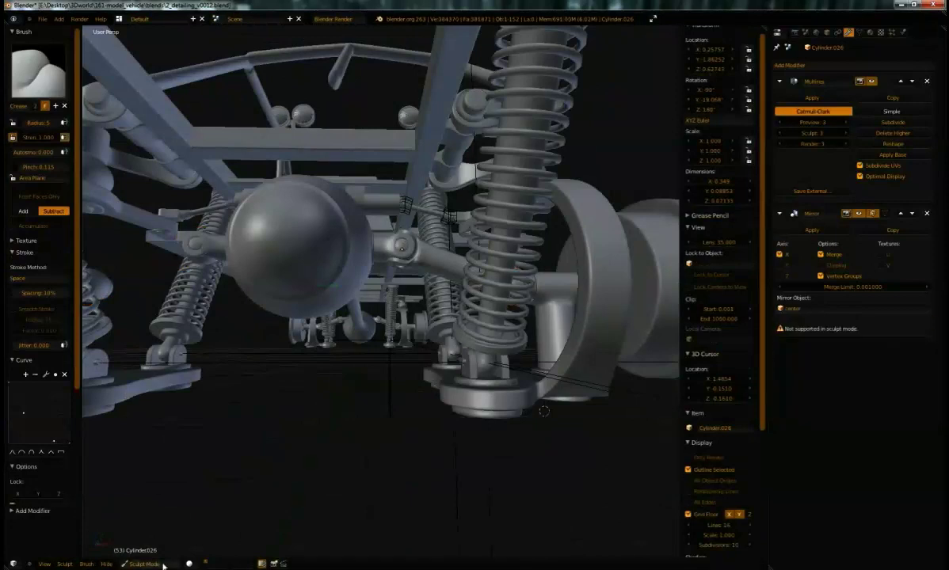
Link the sculpted suspension arm's object data to the matching arm at the other end of the chassis.
{"action": "middle_click_drag", "start_coordinate": [381, 379], "coordinate": [396, 385]}
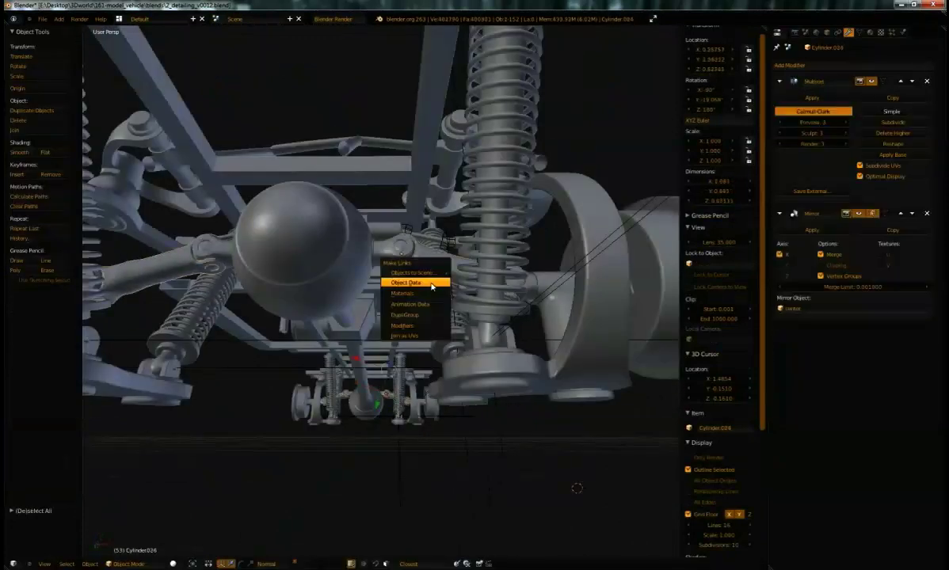
{"action": "middle_click_drag", "start_coordinate": [374, 388], "coordinate": [435, 210]}
{"action": "key", "text": "alt+2"}
Delete one of the two linked forked rods from the BezierCurve mesh.
{"action": "right_click", "coordinate": [405, 235]}
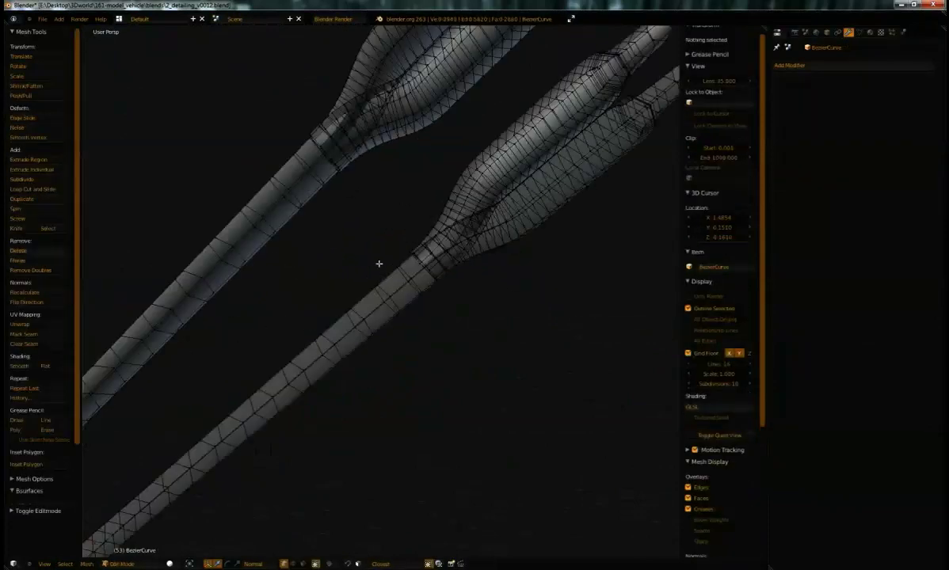
{"action": "middle_click_drag", "start_coordinate": [381, 265], "coordinate": [537, 299]}
{"action": "key", "text": "l"}
{"action": "key", "text": "x"}
{"action": "left_click", "coordinate": [502, 282]}
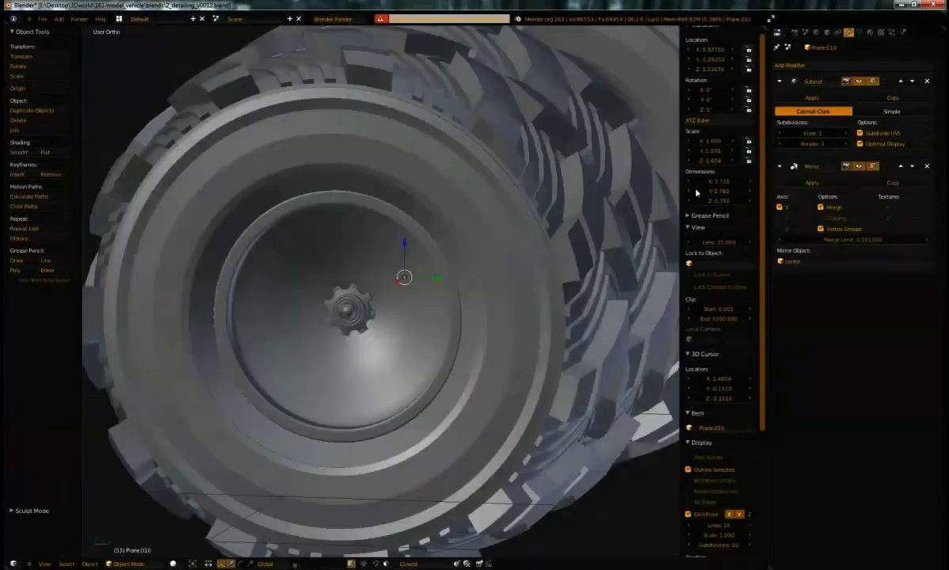
Give the wheel a four-level Catmull-Clark Multires modifier and start creasing the ring around its hub dish.
{"action": "left_click", "coordinate": [790, 65]}
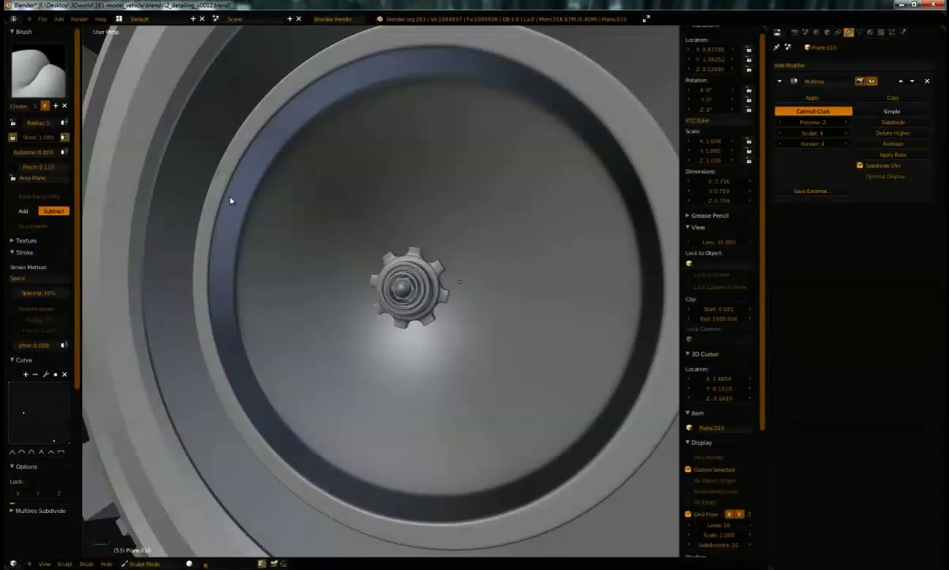
{"action": "scroll", "coordinate": [231, 199], "scroll_direction": "up", "scroll_amount": 4}
{"action": "middle_click_drag", "start_coordinate": [230, 199], "coordinate": [153, 151], "text": "shift"}
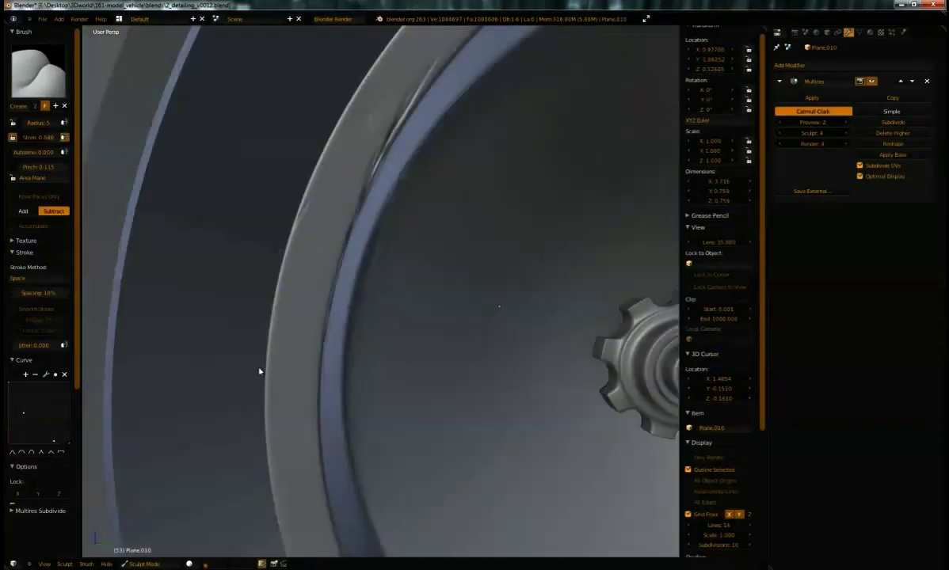
{"action": "middle_click_drag", "start_coordinate": [295, 227], "coordinate": [246, 95]}
{"action": "middle_click_drag", "start_coordinate": [264, 278], "coordinate": [183, 295]}
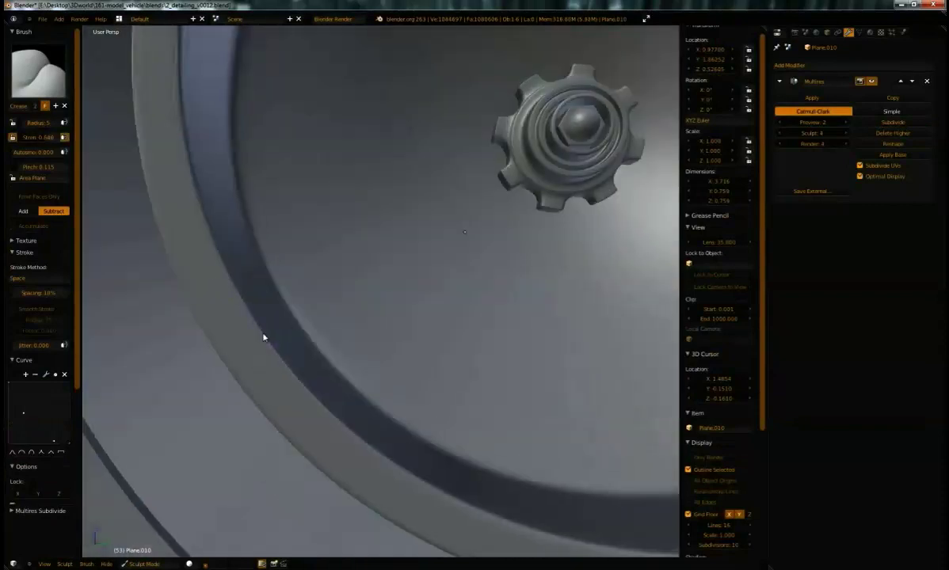
Carve scratches around the wheel's inner ring with the subtracting Crease brush at strength 0.646.
{"action": "middle_click_drag", "start_coordinate": [277, 434], "coordinate": [453, 267]}
{"action": "middle_click_drag", "start_coordinate": [459, 185], "coordinate": [533, 200]}
{"action": "middle_click_drag", "start_coordinate": [456, 211], "coordinate": [576, 247]}
{"action": "middle_click_drag", "start_coordinate": [513, 146], "coordinate": [523, 104]}
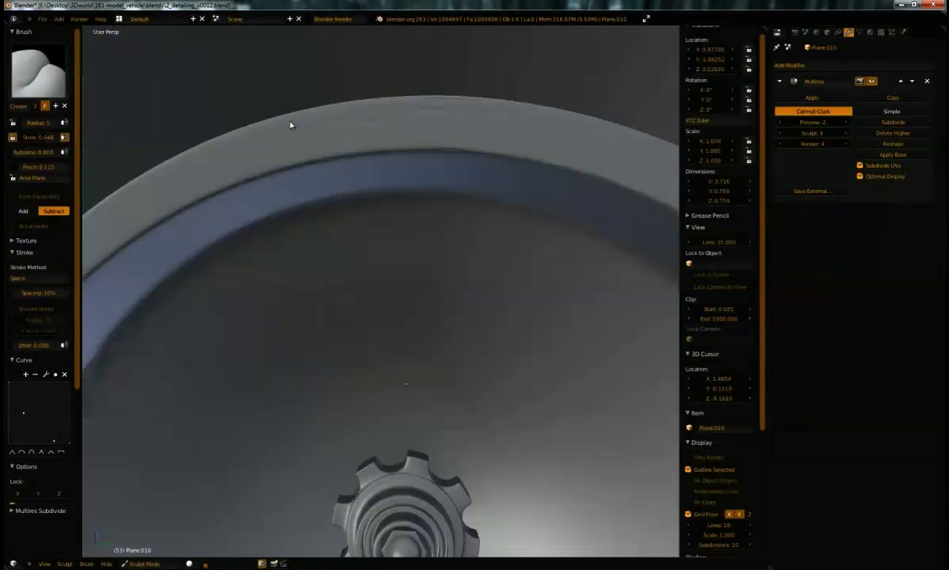
{"action": "middle_click_drag", "start_coordinate": [156, 168], "coordinate": [313, 159]}
{"action": "middle_click_drag", "start_coordinate": [155, 214], "coordinate": [333, 194]}
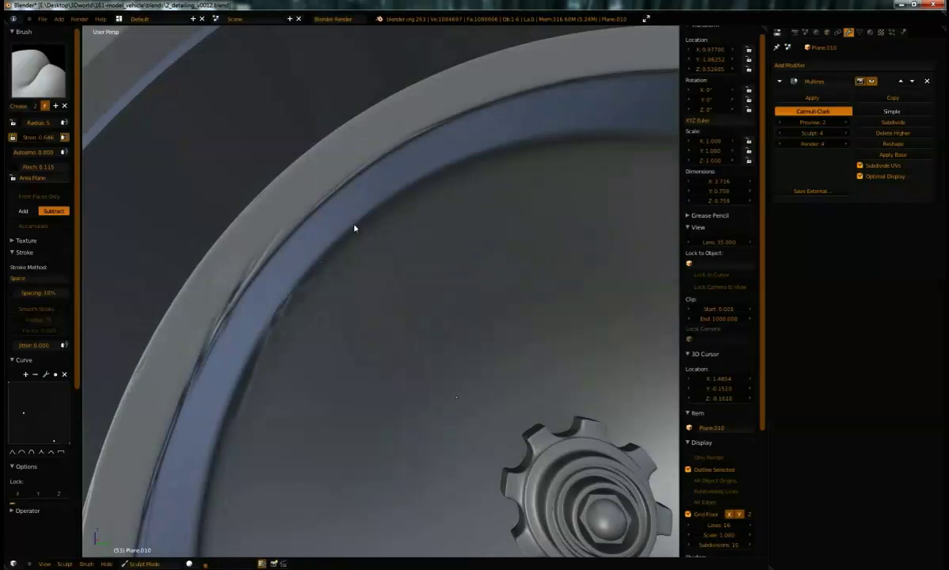
{"action": "middle_click_drag", "start_coordinate": [480, 179], "coordinate": [339, 379]}
Sculpt uneven dents into the wheel's hub dish and rim with the Clay brush.
{"action": "scroll", "coordinate": [341, 377], "scroll_direction": "down", "scroll_amount": 3}
{"action": "left_click", "coordinate": [38, 73]}
{"action": "mouse_move", "coordinate": [510, 298]}
{"action": "middle_mouse_down"}
{"action": "mouse_move", "coordinate": [404, 269]}
{"action": "mouse_move", "coordinate": [493, 261]}
{"action": "mouse_move", "coordinate": [525, 397]}
{"action": "middle_mouse_up"}
{"action": "left_click", "coordinate": [126, 130]}
{"action": "middle_click_drag", "start_coordinate": [390, 440], "coordinate": [160, 554]}
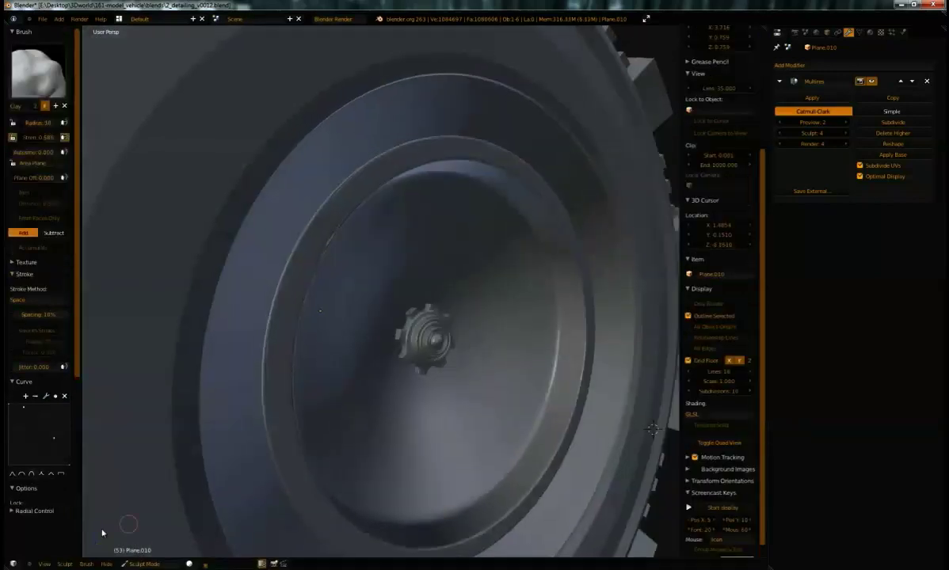
{"action": "scroll", "coordinate": [320, 317], "scroll_direction": "down", "scroll_amount": 4}
Delete the opposite wheel's linked geometry from the wheel mesh and return to Sculpt Mode.
{"action": "key", "text": "Tab"}
{"action": "middle_click_drag", "start_coordinate": [409, 286], "coordinate": [555, 294]}
{"action": "middle_click_drag", "start_coordinate": [396, 261], "coordinate": [412, 294]}
{"action": "key", "text": "Tab"}
{"action": "key", "text": "l"}
{"action": "key", "text": "x"}
{"action": "mouse_move", "coordinate": [99, 232]}
{"action": "middle_mouse_down"}
{"action": "mouse_move", "coordinate": [270, 222]}
{"action": "mouse_move", "coordinate": [396, 262]}
{"action": "middle_mouse_up"}
{"action": "scroll", "coordinate": [356, 301], "scroll_direction": "up", "scroll_amount": 4}
{"action": "key", "text": "Tab"}
{"action": "left_click", "coordinate": [141, 564]}
{"action": "left_click", "coordinate": [153, 532]}
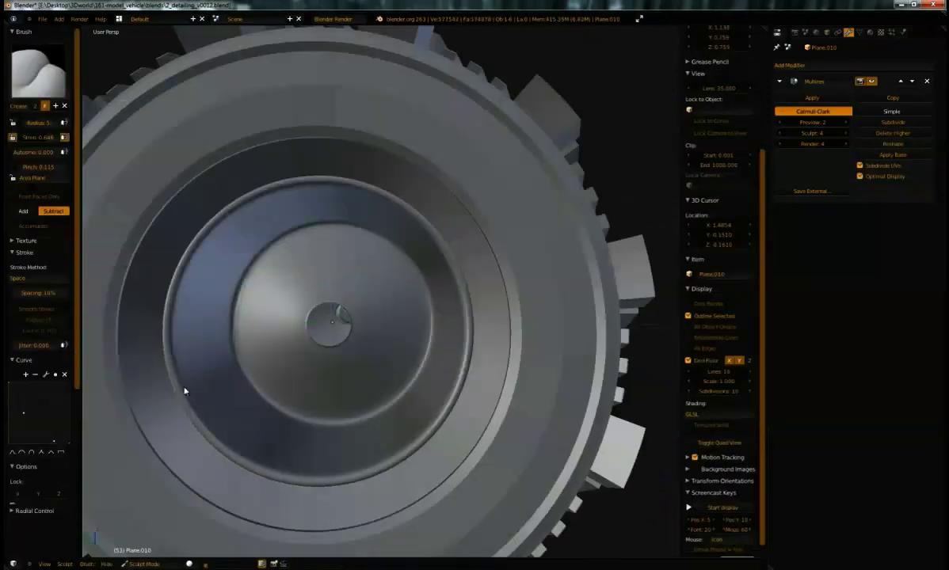
Return the wheel to Object Mode and add a Mirror modifier using center as the mirror object.
{"action": "scroll", "coordinate": [422, 276], "scroll_direction": "down", "scroll_amount": 6}
{"action": "mouse_move", "coordinate": [421, 277]}
{"action": "middle_mouse_down"}
{"action": "mouse_move", "coordinate": [462, 332]}
{"action": "mouse_move", "coordinate": [602, 327]}
{"action": "middle_mouse_up"}
{"action": "left_click", "coordinate": [151, 564]}
{"action": "left_click", "coordinate": [158, 553]}
{"action": "left_click", "coordinate": [808, 65]}
{"action": "left_click", "coordinate": [873, 146]}
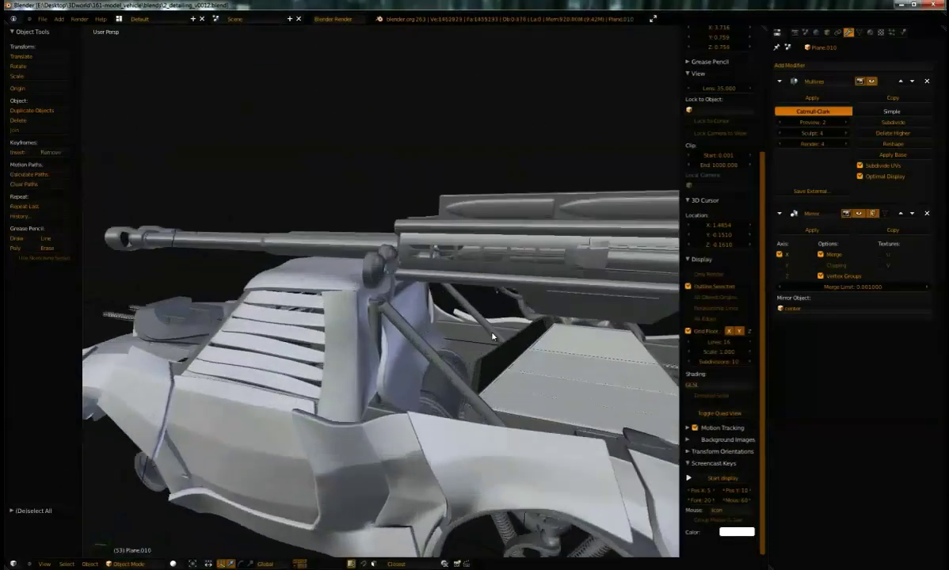
Give the turret base in the truck bed a four-level Multires modifier and isolate it in Sculpt Mode.
{"action": "middle_click_drag", "start_coordinate": [492, 334], "coordinate": [492, 285]}
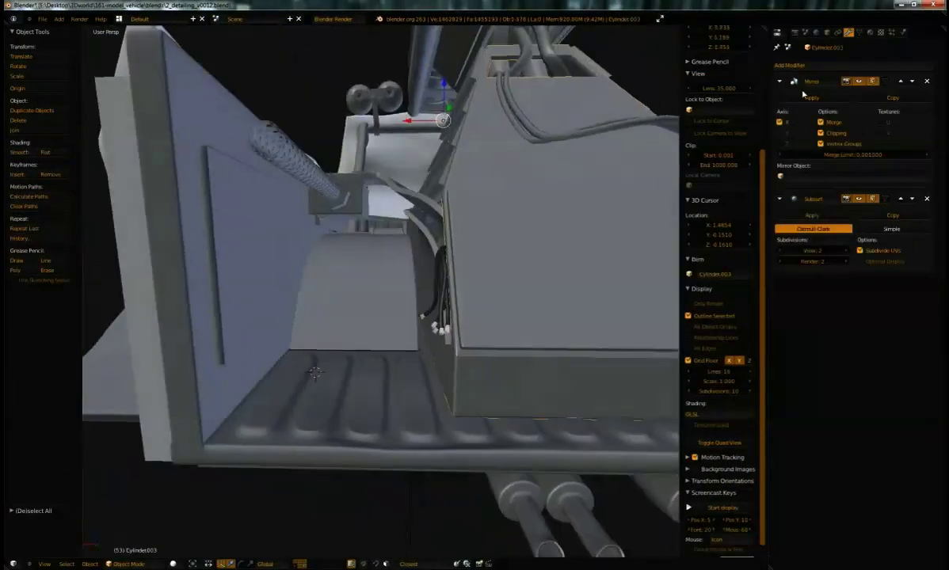
{"action": "left_click", "coordinate": [144, 563]}
{"action": "left_click", "coordinate": [127, 526]}
{"action": "key", "text": "KP_Divide"}
Sharpen the turret base's box edges with the Pinch brush at strength 0.659.
{"action": "key", "text": "p"}
{"action": "mouse_move", "coordinate": [384, 330]}
{"action": "middle_mouse_down"}
{"action": "mouse_move", "coordinate": [345, 362]}
{"action": "mouse_move", "coordinate": [455, 383]}
{"action": "middle_mouse_up"}
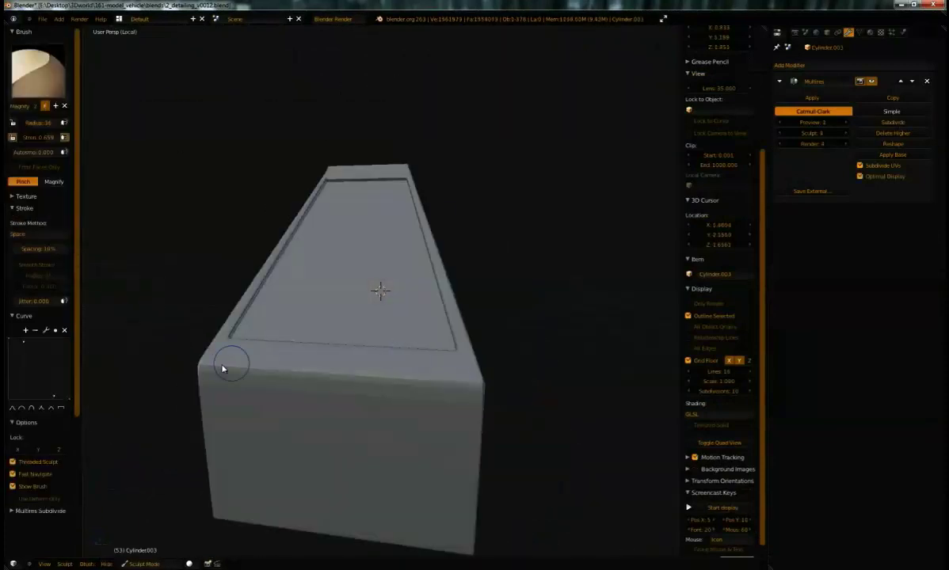
{"action": "mouse_move", "coordinate": [333, 389]}
{"action": "middle_mouse_down"}
{"action": "mouse_move", "coordinate": [173, 345]}
{"action": "mouse_move", "coordinate": [547, 408]}
{"action": "mouse_move", "coordinate": [468, 210]}
{"action": "mouse_move", "coordinate": [547, 400]}
{"action": "mouse_move", "coordinate": [432, 317]}
{"action": "mouse_move", "coordinate": [379, 335]}
{"action": "middle_mouse_up"}
Sculpt rough, uneven ridges along the turret base's lower faces with the Clay brush at strength 0.585.
{"action": "left_click", "coordinate": [38, 72]}
{"action": "left_click", "coordinate": [79, 128]}
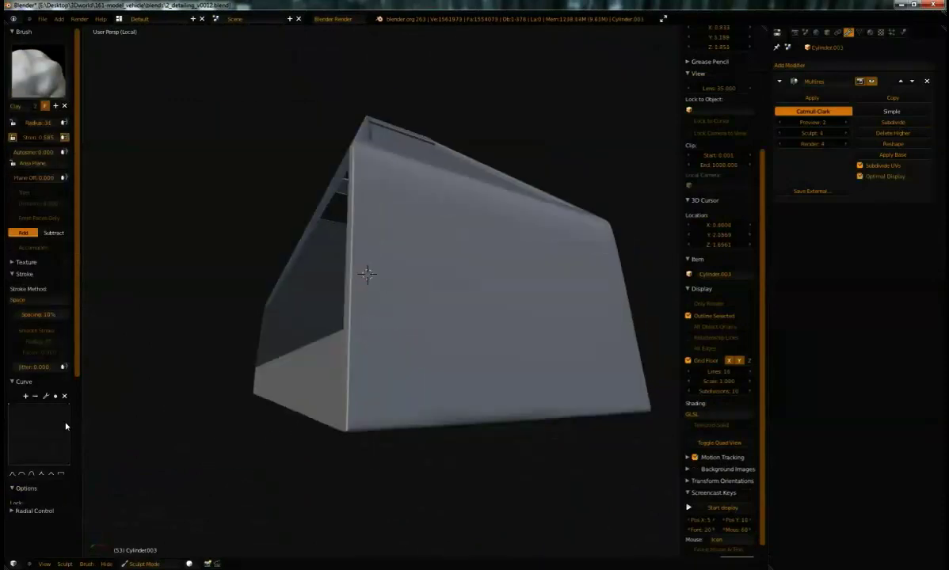
{"action": "middle_click_drag", "start_coordinate": [158, 432], "coordinate": [396, 470]}
{"action": "middle_click_drag", "start_coordinate": [500, 451], "coordinate": [522, 433]}
{"action": "middle_click_drag", "start_coordinate": [310, 419], "coordinate": [471, 408]}
{"action": "mouse_move", "coordinate": [390, 420]}
{"action": "middle_mouse_down"}
{"action": "mouse_move", "coordinate": [330, 415]}
{"action": "mouse_move", "coordinate": [533, 418]}
{"action": "mouse_move", "coordinate": [499, 341]}
{"action": "mouse_move", "coordinate": [351, 325]}
{"action": "mouse_move", "coordinate": [386, 311]}
{"action": "mouse_move", "coordinate": [392, 323]}
{"action": "mouse_move", "coordinate": [355, 318]}
{"action": "mouse_move", "coordinate": [267, 271]}
{"action": "mouse_move", "coordinate": [165, 328]}
{"action": "mouse_move", "coordinate": [355, 409]}
{"action": "middle_mouse_up"}
Pinch the turret base's sculpted ridges and corners, and leave local view.
{"action": "key", "text": "p"}
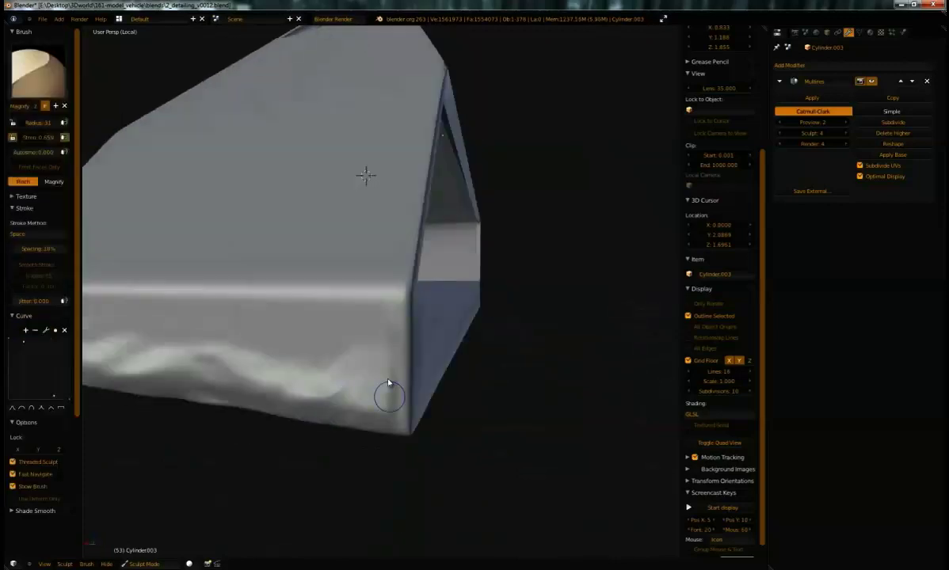
{"action": "mouse_move", "coordinate": [277, 374]}
{"action": "middle_mouse_down"}
{"action": "mouse_move", "coordinate": [368, 326]}
{"action": "mouse_move", "coordinate": [294, 297]}
{"action": "mouse_move", "coordinate": [400, 308]}
{"action": "mouse_move", "coordinate": [259, 324]}
{"action": "mouse_move", "coordinate": [462, 290]}
{"action": "mouse_move", "coordinate": [368, 335]}
{"action": "mouse_move", "coordinate": [463, 297]}
{"action": "mouse_move", "coordinate": [432, 285]}
{"action": "mouse_move", "coordinate": [587, 277]}
{"action": "mouse_move", "coordinate": [475, 269]}
{"action": "mouse_move", "coordinate": [483, 253]}
{"action": "middle_mouse_up"}
{"action": "key", "text": "KP_Divide"}
Give the turret base's armour plates a level-2 Catmull-Clark Subsurf and a Displace modifier with the Temp texture.
{"action": "right_click", "coordinate": [472, 303]}
{"action": "type", "text": "0.01"}
{"action": "key", "text": "Return"}
{"action": "scroll", "coordinate": [475, 269], "scroll_direction": "up", "scroll_amount": 3}
{"action": "key", "text": "z"}
{"action": "key", "text": "z"}
{"action": "middle_click_drag", "start_coordinate": [428, 210], "coordinate": [515, 293]}
{"action": "right_click_drag", "start_coordinate": [538, 277], "coordinate": [580, 144]}
{"action": "right_click", "coordinate": [581, 144]}
{"action": "left_click", "coordinate": [812, 97]}
{"action": "left_click", "coordinate": [841, 66]}
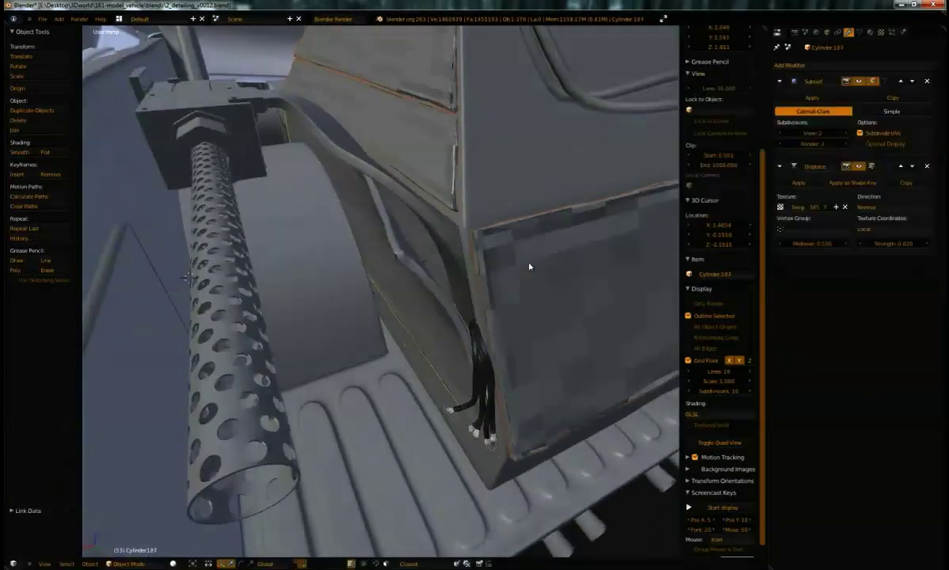
Set the armour plates' Displace strength to 0.01.
{"action": "middle_click_drag", "start_coordinate": [570, 273], "coordinate": [494, 273]}
{"action": "left_click", "coordinate": [892, 244]}
{"action": "type", "text": "0.01"}
{"action": "key", "text": "Return"}
Box-select vertices of the side armour plates in Edit Mode, return to Object Mode and save the file.
{"action": "middle_click_drag", "start_coordinate": [603, 253], "coordinate": [273, 248], "text": "shift"}
{"action": "key", "text": "Tab"}
{"action": "key", "text": "a"}
{"action": "key", "text": "b"}
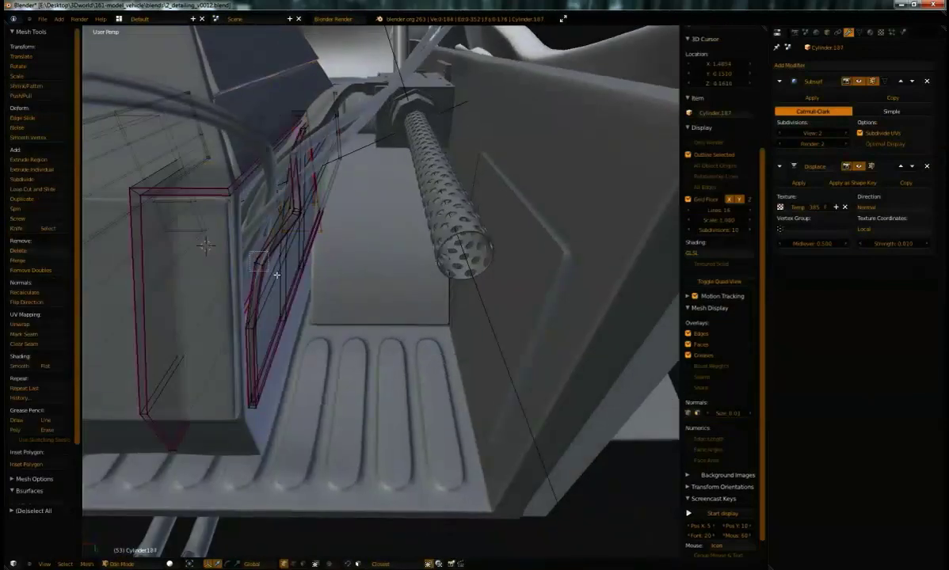
{"action": "key", "text": "Tab"}
{"action": "scroll", "coordinate": [282, 341], "scroll_direction": "down", "scroll_amount": 4}
{"action": "key", "text": "ctrl+s"}
Select the long box with four round tubes and isolate it in local view.
{"action": "left_click", "coordinate": [318, 290]}
{"action": "middle_click_drag", "start_coordinate": [317, 290], "coordinate": [396, 274]}
{"action": "right_click", "coordinate": [396, 274]}
{"action": "key", "text": "KP_Divide"}
Try a two-level Multires modifier on the four-tube box, inspect its wireframe and remove the modifier.
{"action": "left_click", "coordinate": [894, 124]}
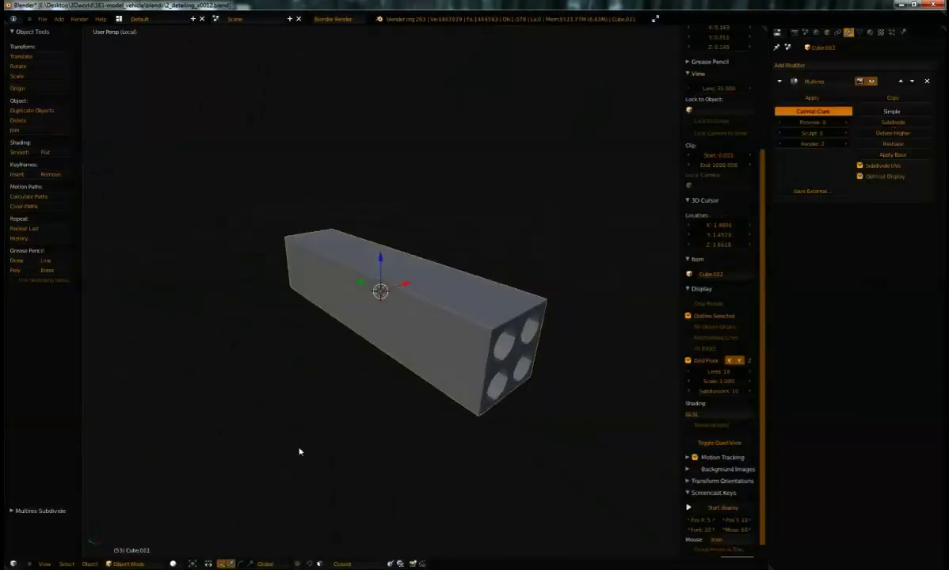
{"action": "left_click", "coordinate": [881, 177]}
{"action": "key", "text": "Tab"}
{"action": "key", "text": "z"}
{"action": "middle_click_drag", "start_coordinate": [412, 301], "coordinate": [507, 290]}
{"action": "key", "text": "Tab"}
{"action": "left_click", "coordinate": [926, 80]}
Add a loop cut across the four-tube box and give it a three-level Multires modifier.
{"action": "key", "text": "Tab"}
{"action": "key", "text": "ctrl+r"}
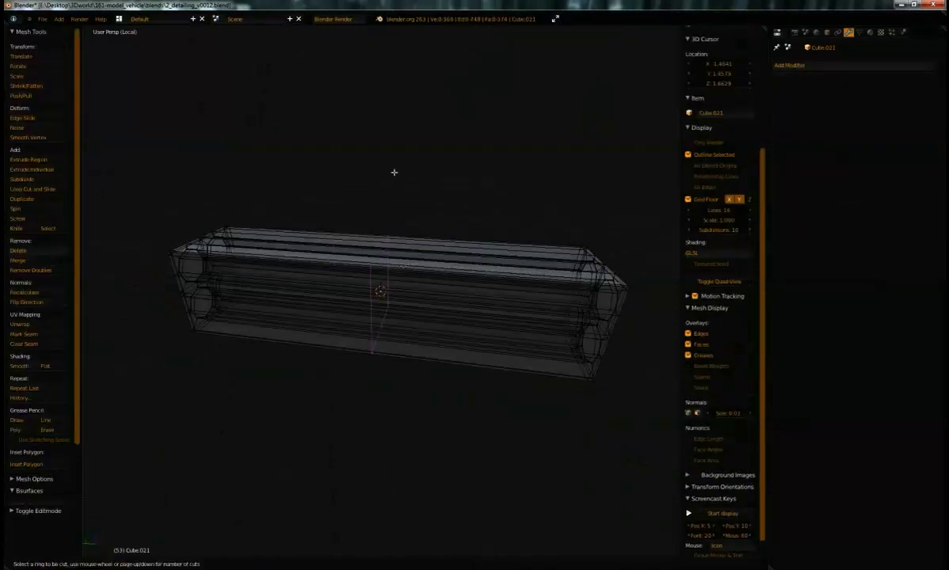
{"action": "left_click", "coordinate": [793, 65]}
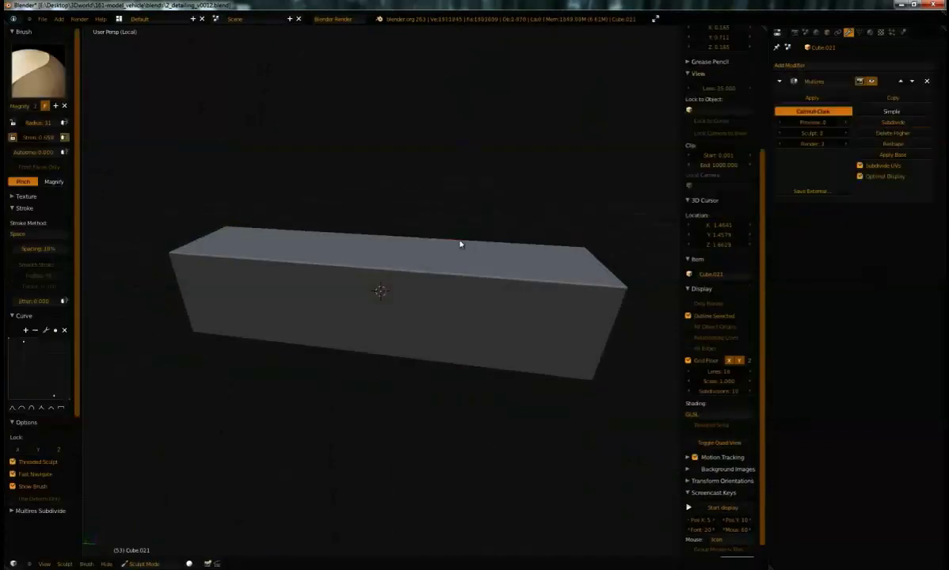
Carve dents near the four-tube box's open end with the Crease brush in Subtract mode.
{"action": "middle_click_drag", "start_coordinate": [459, 244], "coordinate": [131, 217]}
{"action": "left_click", "coordinate": [38, 72]}
{"action": "left_click", "coordinate": [175, 128]}
{"action": "mouse_move", "coordinate": [238, 214]}
{"action": "middle_mouse_down"}
{"action": "mouse_move", "coordinate": [355, 354]}
{"action": "mouse_move", "coordinate": [277, 277]}
{"action": "mouse_move", "coordinate": [382, 346]}
{"action": "mouse_move", "coordinate": [399, 298]}
{"action": "middle_mouse_up"}
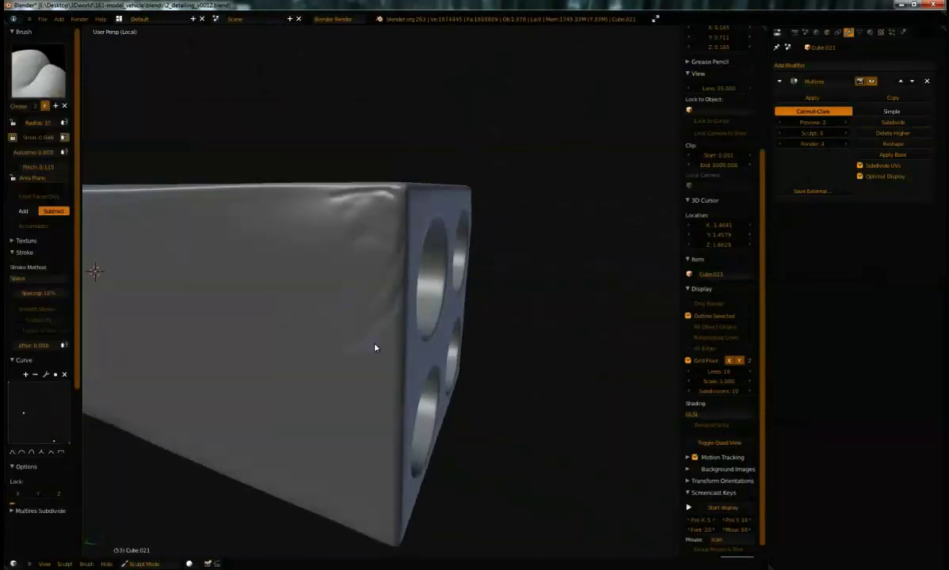
Raise the box's Multires to sculpt level 4 and carve a long slanted gash across its side.
{"action": "mouse_move", "coordinate": [371, 362]}
{"action": "middle_mouse_down"}
{"action": "mouse_move", "coordinate": [397, 369]}
{"action": "mouse_move", "coordinate": [286, 218]}
{"action": "middle_mouse_up"}
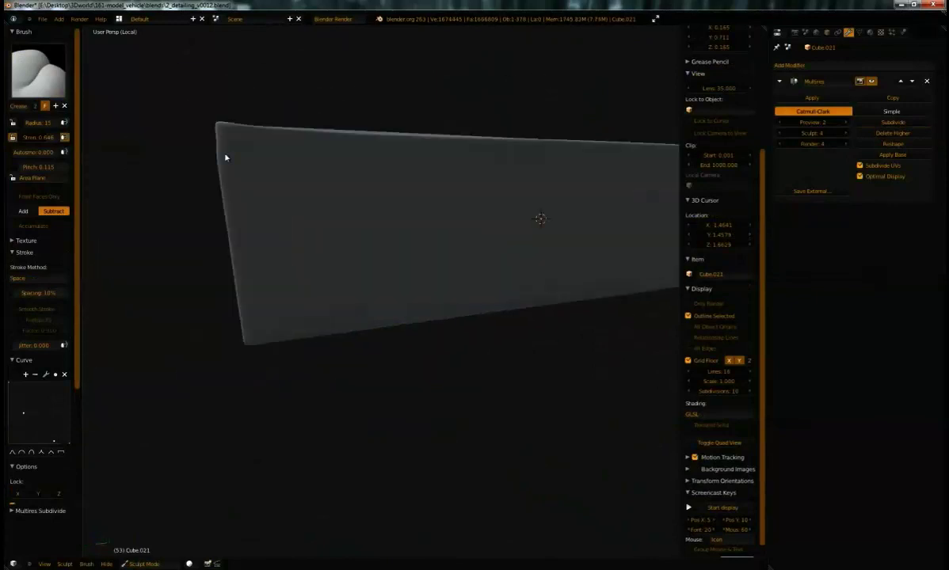
{"action": "middle_click_drag", "start_coordinate": [331, 196], "coordinate": [367, 337]}
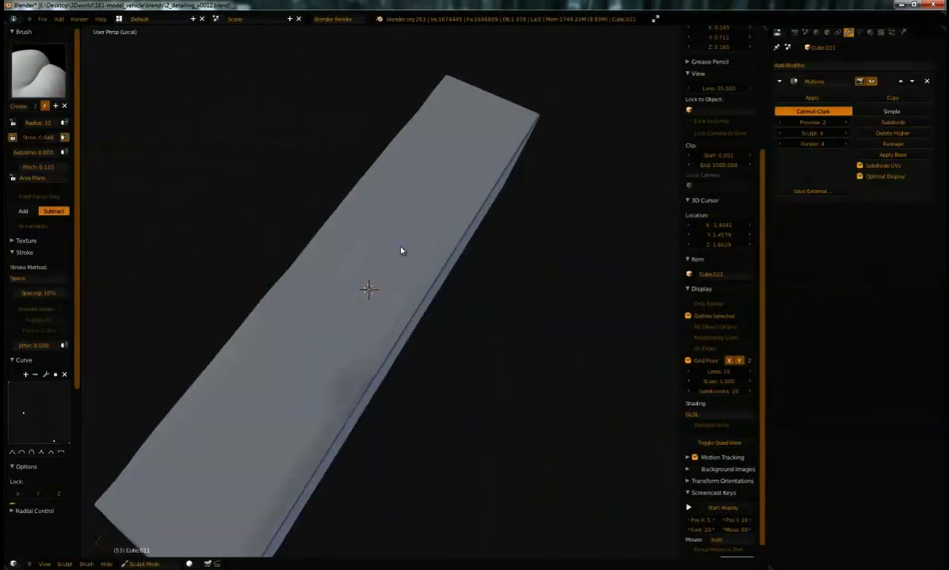
{"action": "middle_click_drag", "start_coordinate": [378, 252], "coordinate": [349, 278]}
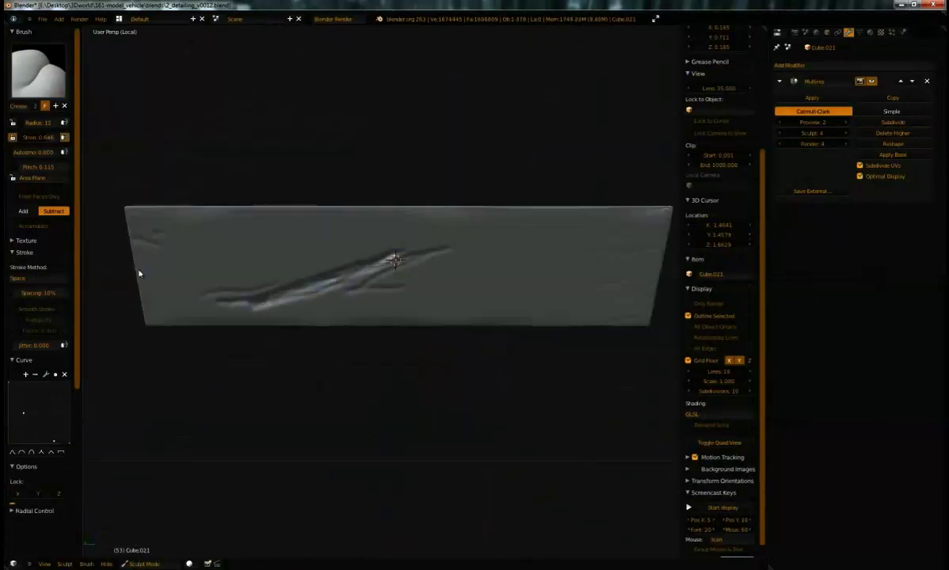
Sharpen the four-tube box's creases and edges with the Pinch brush, and return to Object Mode outside local view.
{"action": "key", "text": "p"}
{"action": "middle_click_drag", "start_coordinate": [554, 250], "coordinate": [291, 235]}
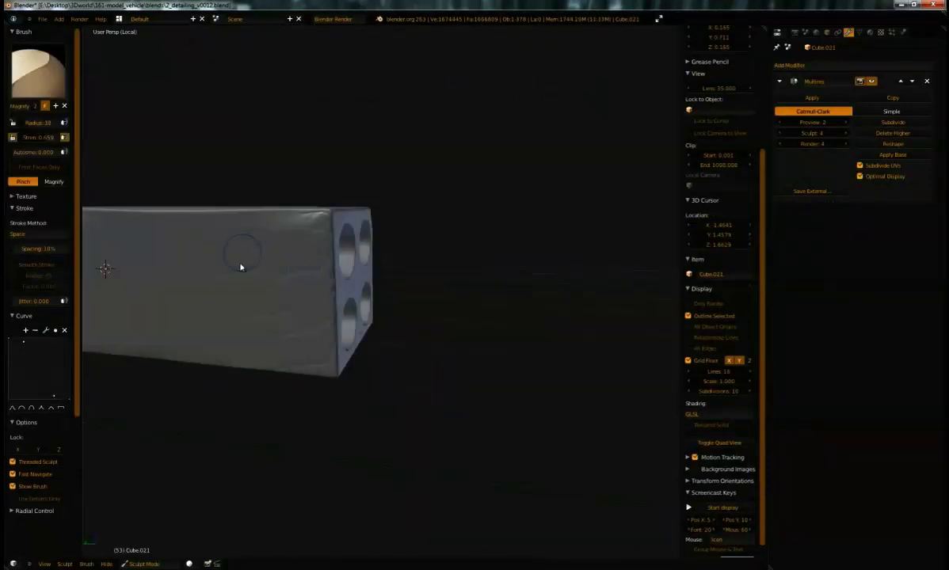
{"action": "mouse_move", "coordinate": [268, 372]}
{"action": "middle_mouse_down"}
{"action": "mouse_move", "coordinate": [436, 233]}
{"action": "mouse_move", "coordinate": [384, 228]}
{"action": "mouse_move", "coordinate": [339, 280]}
{"action": "mouse_move", "coordinate": [260, 231]}
{"action": "mouse_move", "coordinate": [360, 182]}
{"action": "middle_mouse_up"}
{"action": "mouse_move", "coordinate": [475, 287]}
{"action": "middle_mouse_down"}
{"action": "mouse_move", "coordinate": [245, 449]}
{"action": "mouse_move", "coordinate": [396, 330]}
{"action": "middle_mouse_up"}
{"action": "key", "text": "Tab"}
{"action": "key", "text": "KP_Divide"}
Add loop cuts to the plate beneath the gun housing and give it a level-2 Subsurf and a Displace of strength 0.010.
{"action": "middle_click_drag", "start_coordinate": [478, 250], "coordinate": [333, 190]}
{"action": "scroll", "coordinate": [387, 214], "scroll_direction": "up", "scroll_amount": 3}
{"action": "right_click", "coordinate": [270, 135]}
{"action": "key", "text": "Tab"}
{"action": "middle_click_drag", "start_coordinate": [269, 134], "coordinate": [508, 155]}
{"action": "key", "text": "ctrl+r"}
{"action": "left_click", "coordinate": [508, 155]}
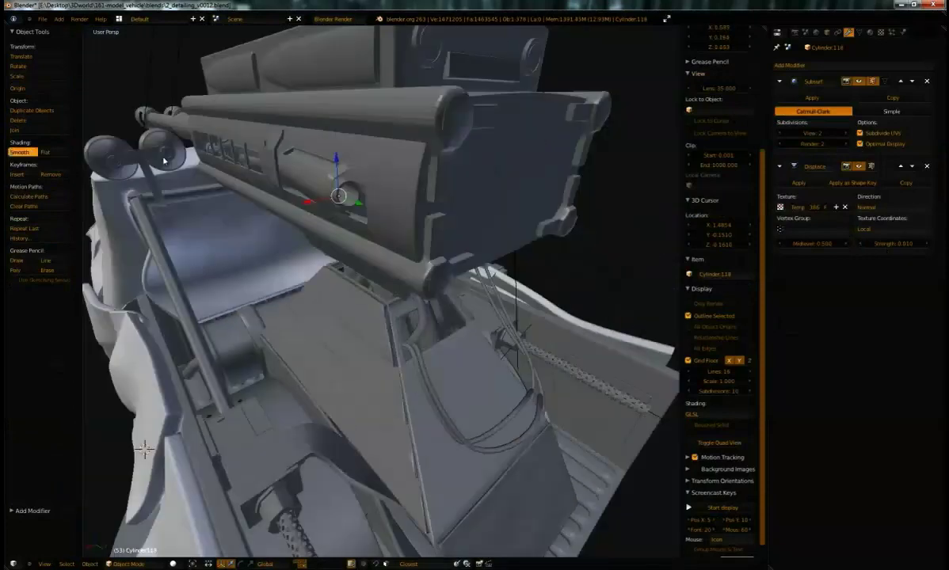
{"action": "middle_click_drag", "start_coordinate": [164, 161], "coordinate": [365, 185]}
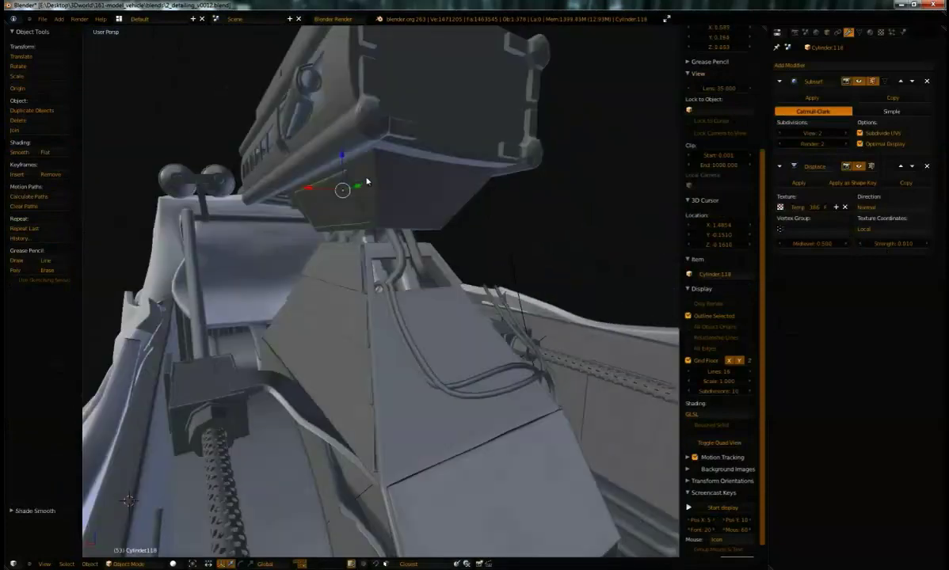
{"action": "key", "text": "Tab"}
{"action": "key", "text": "ctrl+r"}
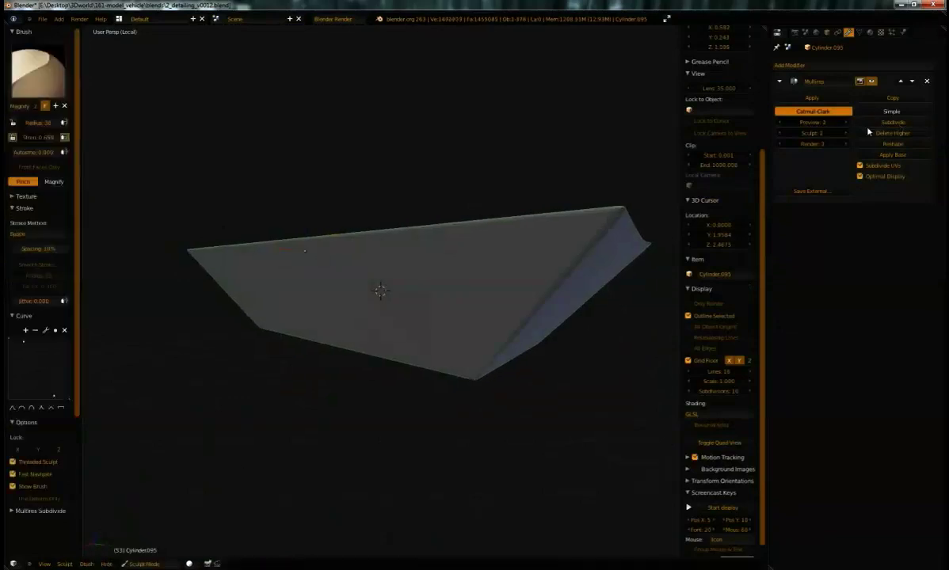
Roughen the wedge-shaped gun mount's faces and edges at Multires level 4 with the Clay brush at strength 0.585.
{"action": "mouse_move", "coordinate": [238, 468]}
{"action": "middle_mouse_down"}
{"action": "mouse_move", "coordinate": [427, 274]}
{"action": "mouse_move", "coordinate": [352, 281]}
{"action": "mouse_move", "coordinate": [309, 199]}
{"action": "mouse_move", "coordinate": [338, 261]}
{"action": "middle_mouse_up"}
{"action": "scroll", "coordinate": [361, 296], "scroll_direction": "up", "scroll_amount": 4}
{"action": "mouse_move", "coordinate": [266, 152]}
{"action": "middle_mouse_down"}
{"action": "mouse_move", "coordinate": [360, 297]}
{"action": "mouse_move", "coordinate": [545, 317]}
{"action": "middle_mouse_up"}
{"action": "mouse_move", "coordinate": [231, 318]}
{"action": "middle_mouse_down"}
{"action": "mouse_move", "coordinate": [471, 150]}
{"action": "mouse_move", "coordinate": [356, 238]}
{"action": "middle_mouse_up"}
{"action": "left_click", "coordinate": [38, 73]}
{"action": "left_click", "coordinate": [82, 129]}
{"action": "key", "text": "z"}
{"action": "key", "text": "z"}
{"action": "middle_click_drag", "start_coordinate": [235, 203], "coordinate": [211, 110]}
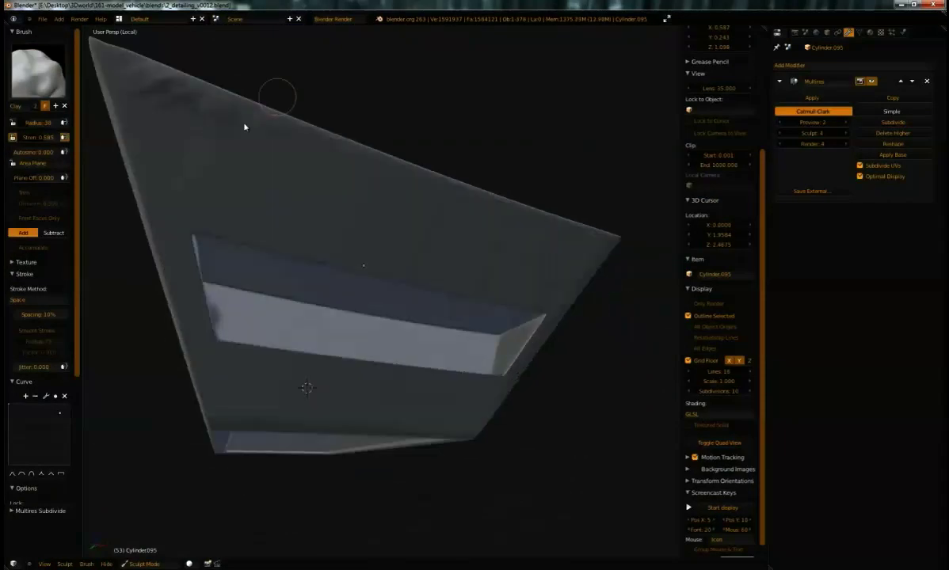
{"action": "mouse_move", "coordinate": [304, 160]}
{"action": "middle_mouse_down"}
{"action": "mouse_move", "coordinate": [257, 314]}
{"action": "mouse_move", "coordinate": [490, 286]}
{"action": "mouse_move", "coordinate": [575, 295]}
{"action": "mouse_move", "coordinate": [509, 250]}
{"action": "mouse_move", "coordinate": [587, 161]}
{"action": "mouse_move", "coordinate": [322, 139]}
{"action": "mouse_move", "coordinate": [393, 240]}
{"action": "mouse_move", "coordinate": [522, 290]}
{"action": "mouse_move", "coordinate": [648, 294]}
{"action": "mouse_move", "coordinate": [353, 386]}
{"action": "mouse_move", "coordinate": [337, 311]}
{"action": "middle_mouse_up"}
{"action": "mouse_move", "coordinate": [268, 348]}
{"action": "middle_mouse_down"}
{"action": "mouse_move", "coordinate": [298, 309]}
{"action": "mouse_move", "coordinate": [432, 255]}
{"action": "mouse_move", "coordinate": [565, 313]}
{"action": "mouse_move", "coordinate": [334, 286]}
{"action": "mouse_move", "coordinate": [477, 333]}
{"action": "mouse_move", "coordinate": [404, 367]}
{"action": "mouse_move", "coordinate": [462, 299]}
{"action": "mouse_move", "coordinate": [371, 282]}
{"action": "mouse_move", "coordinate": [367, 241]}
{"action": "mouse_move", "coordinate": [361, 317]}
{"action": "middle_mouse_up"}
Switch to the Pinch brush for the gun mount's edges, and return to Object Mode outside local view.
{"action": "key", "text": "p"}
{"action": "key", "text": "Tab"}
{"action": "key", "text": "KP_Divide"}
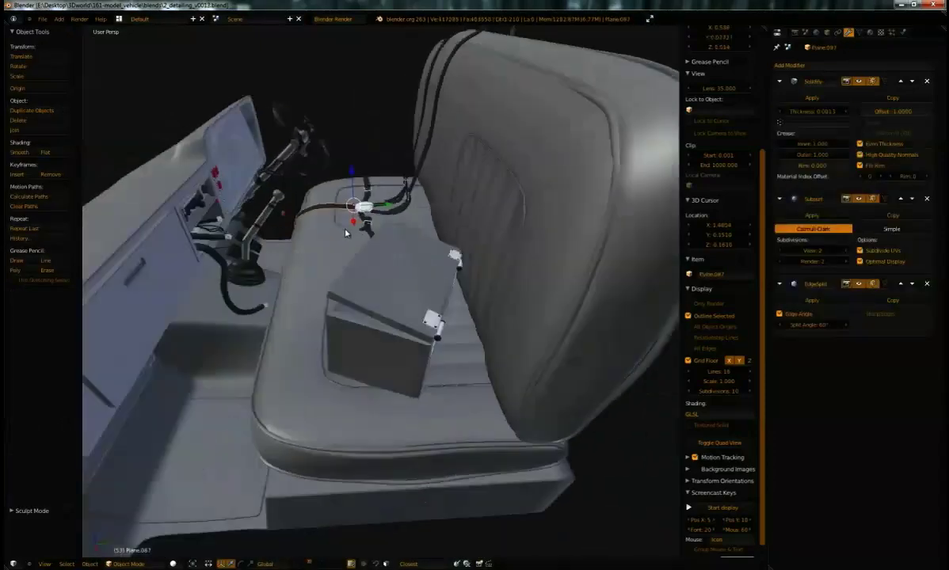
Replace the seat cushion's Subsurf modifier with a Multires modifier subdivided to level 4.
{"action": "middle_click_drag", "start_coordinate": [345, 229], "coordinate": [314, 320]}
{"action": "middle_click_drag", "start_coordinate": [355, 239], "coordinate": [412, 238]}
{"action": "left_click", "coordinate": [849, 32]}
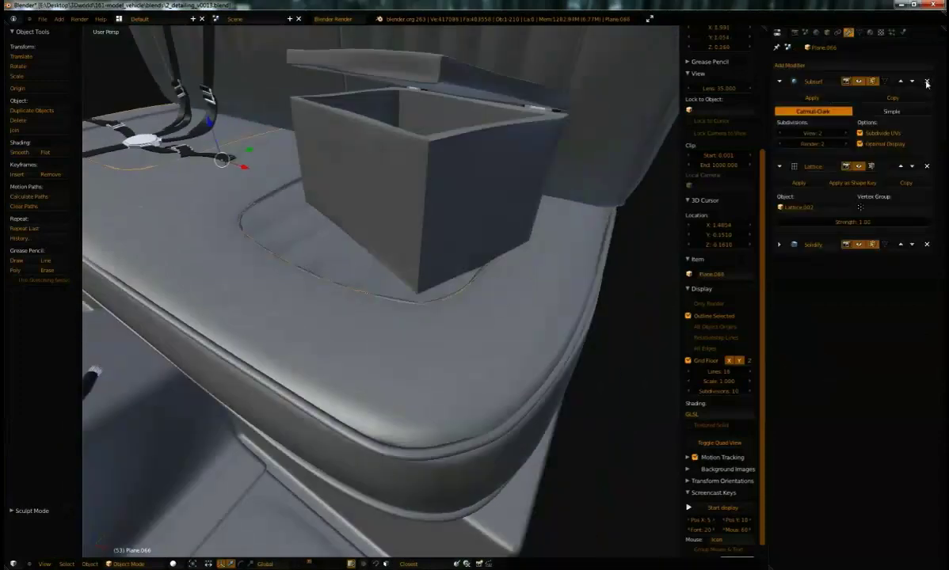
{"action": "left_click", "coordinate": [927, 81]}
{"action": "mouse_move", "coordinate": [589, 129]}
{"action": "middle_mouse_down"}
{"action": "mouse_move", "coordinate": [521, 206]}
{"action": "mouse_move", "coordinate": [500, 193]}
{"action": "mouse_move", "coordinate": [507, 238]}
{"action": "mouse_move", "coordinate": [587, 254]}
{"action": "mouse_move", "coordinate": [602, 237]}
{"action": "mouse_move", "coordinate": [643, 259]}
{"action": "mouse_move", "coordinate": [405, 263]}
{"action": "mouse_move", "coordinate": [445, 263]}
{"action": "mouse_move", "coordinate": [420, 253]}
{"action": "middle_mouse_up"}
{"action": "left_click", "coordinate": [808, 65]}
{"action": "left_click", "coordinate": [733, 174]}
{"action": "left_click", "coordinate": [892, 122]}
{"action": "left_click", "coordinate": [892, 123]}
{"action": "left_click", "coordinate": [892, 122]}
{"action": "left_click", "coordinate": [892, 123]}
Check the cushion in wireframe with Solidify's viewport display toggled, then enter Sculpt Mode with the Clay brush.
{"action": "key", "text": "z"}
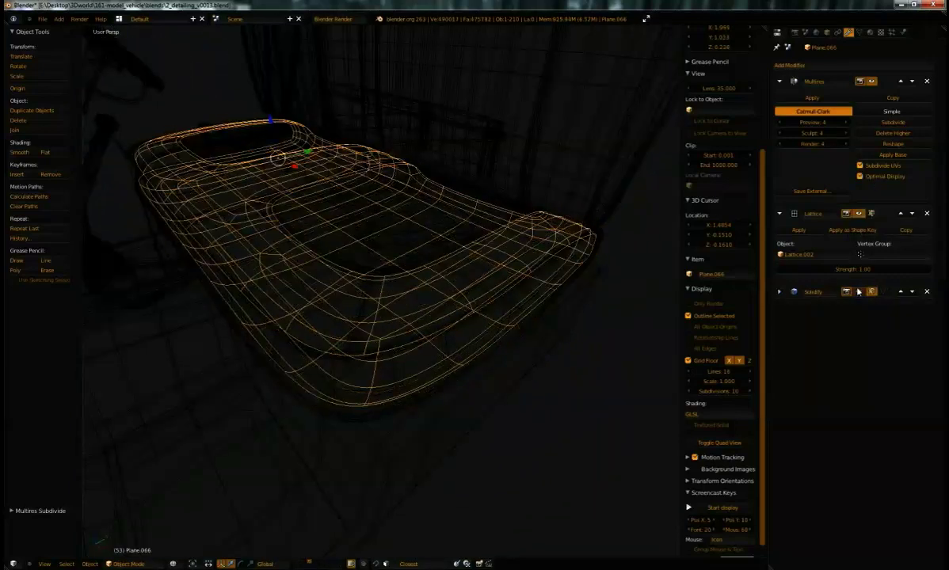
{"action": "left_click", "coordinate": [859, 292]}
{"action": "key", "text": "z"}
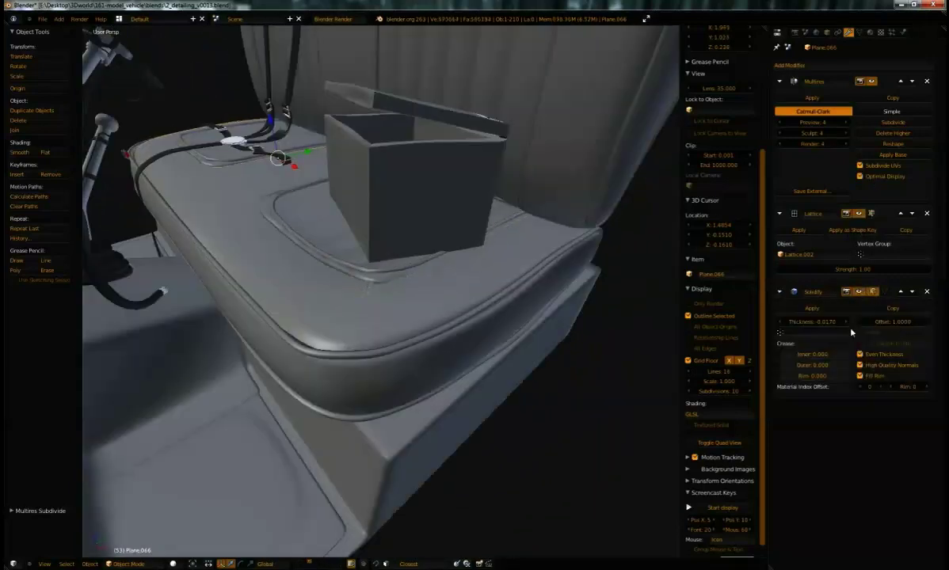
{"action": "left_click", "coordinate": [126, 564]}
{"action": "left_click", "coordinate": [126, 524]}
{"action": "mouse_move", "coordinate": [443, 238]}
{"action": "middle_mouse_down"}
{"action": "mouse_move", "coordinate": [401, 322]}
{"action": "mouse_move", "coordinate": [380, 238]}
{"action": "middle_mouse_up"}
{"action": "scroll", "coordinate": [381, 238], "scroll_direction": "up", "scroll_amount": 2}
{"action": "left_click", "coordinate": [36, 71]}
{"action": "left_click", "coordinate": [116, 115]}
Give the seat cushion the "sculpt" material, return to Sculpt Mode and toggle the textured viewport display.
{"action": "scroll", "coordinate": [46, 368], "scroll_direction": "down", "scroll_amount": 6}
{"action": "middle_click_drag", "start_coordinate": [157, 282], "coordinate": [483, 295]}
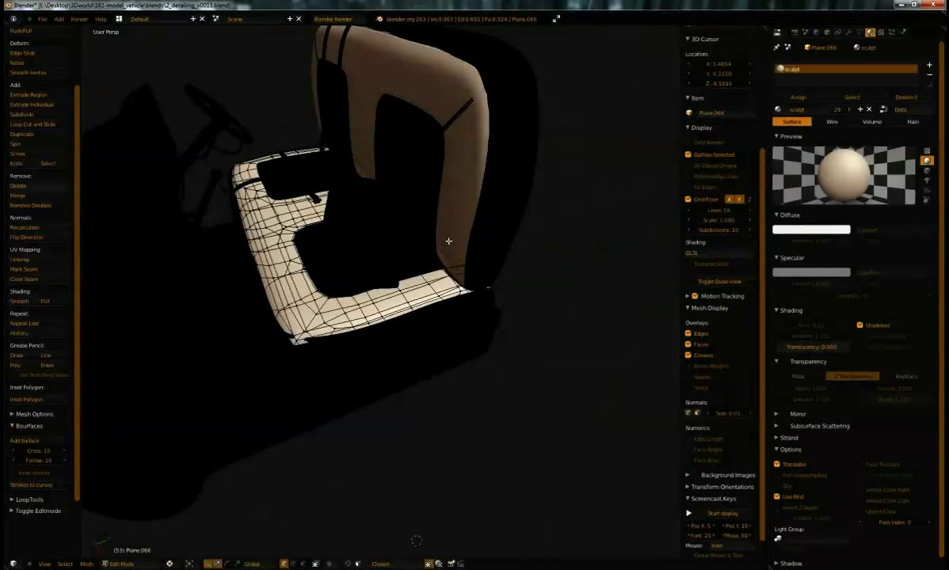
{"action": "key", "text": "ctrl+Tab"}
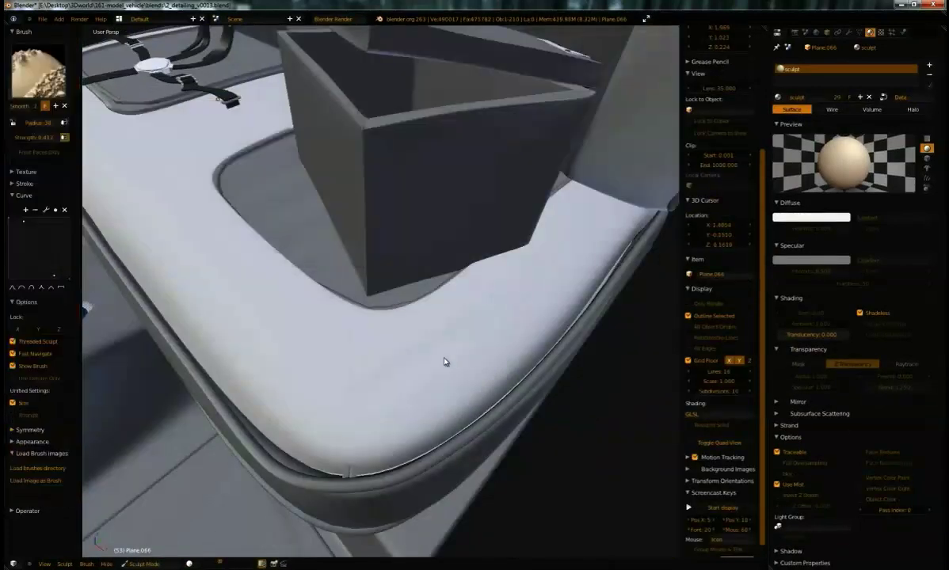
{"action": "key", "text": "alt+z"}
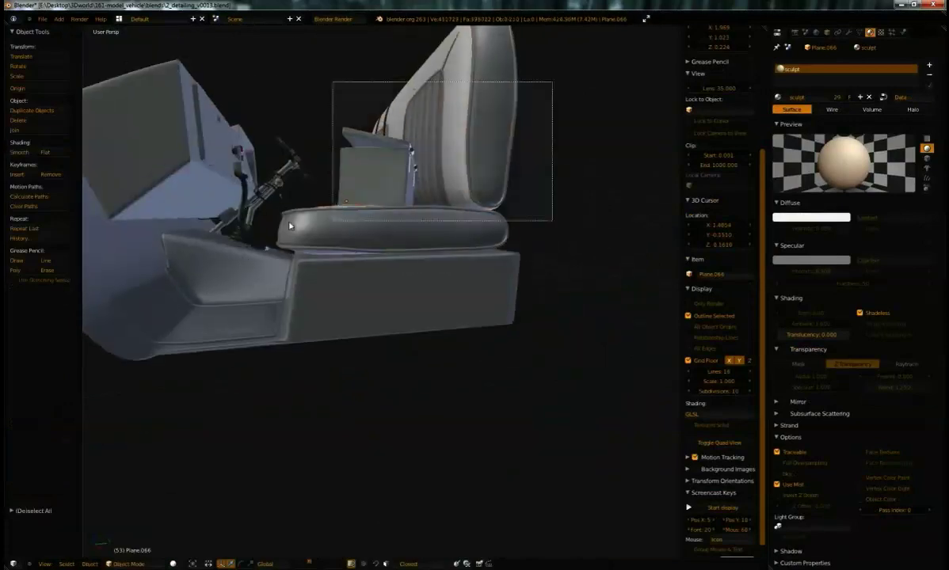
Isolate the cushion in local view and switch to the Pinch brush to sharpen its edge.
{"action": "key", "text": "super"}
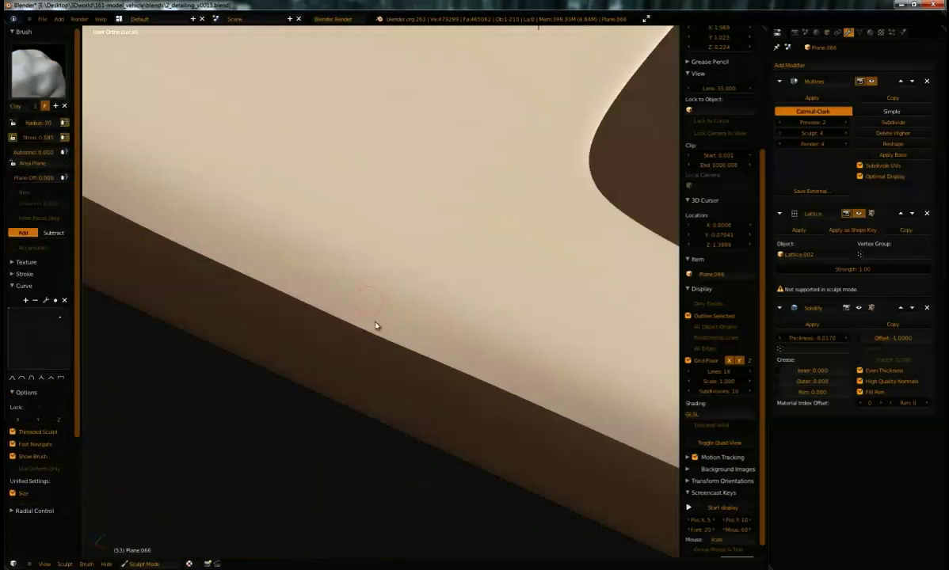
{"action": "left_click", "coordinate": [38, 72]}
{"action": "left_click", "coordinate": [182, 181]}
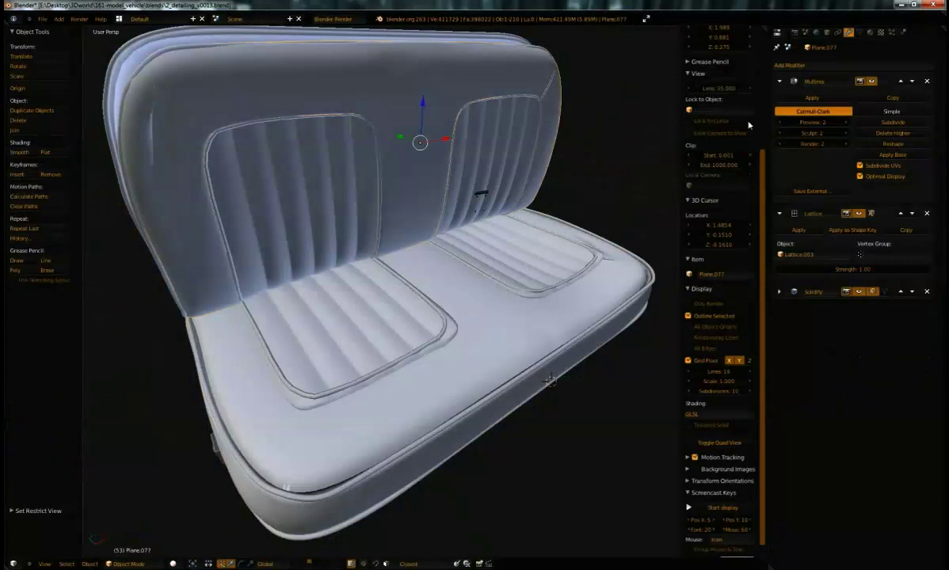
Remove the backrest's Multires modifier and add a new modifier in its place.
{"action": "left_click", "coordinate": [927, 81]}
{"action": "left_click", "coordinate": [824, 65]}
{"action": "left_click", "coordinate": [673, 178]}
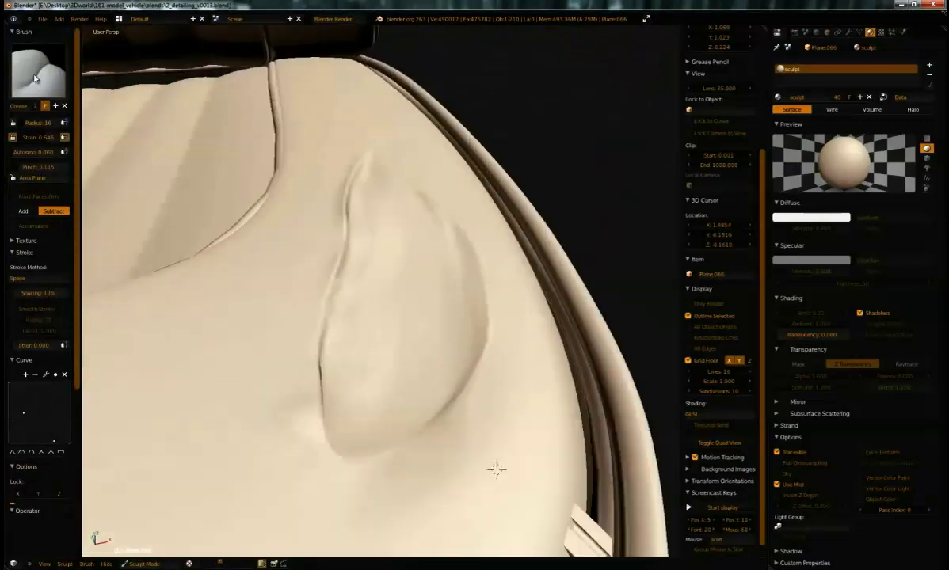
Smooth the fold sculpted in the cushion's outer corner, and rework the folds with the Crease brush at strength 0.646.
{"action": "left_click", "coordinate": [35, 78]}
{"action": "left_click", "coordinate": [343, 158]}
{"action": "left_click", "coordinate": [41, 74]}
{"action": "left_click", "coordinate": [333, 238]}
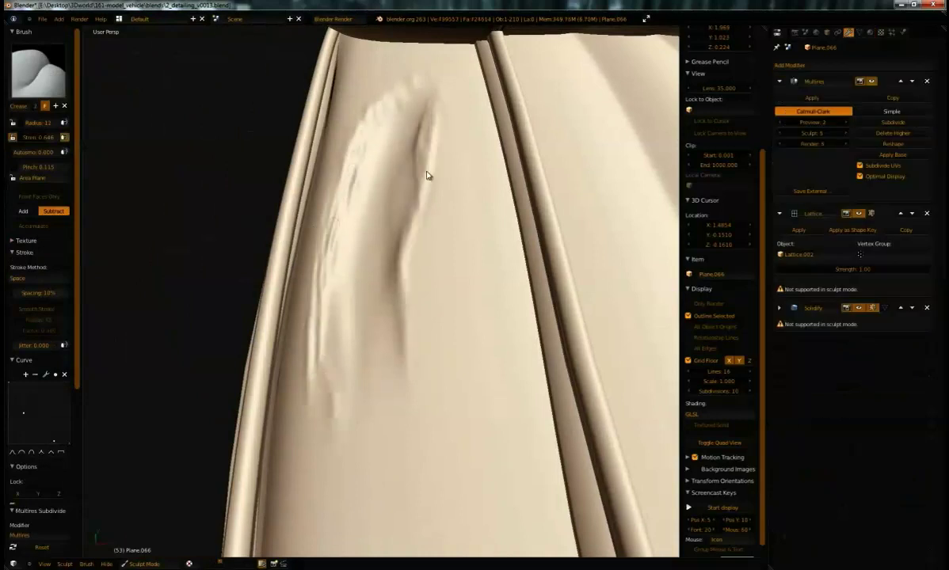
Tighten the long fold beside the cushion's inset panel with the Pinch brush at strength 1.000.
{"action": "key", "text": "p"}
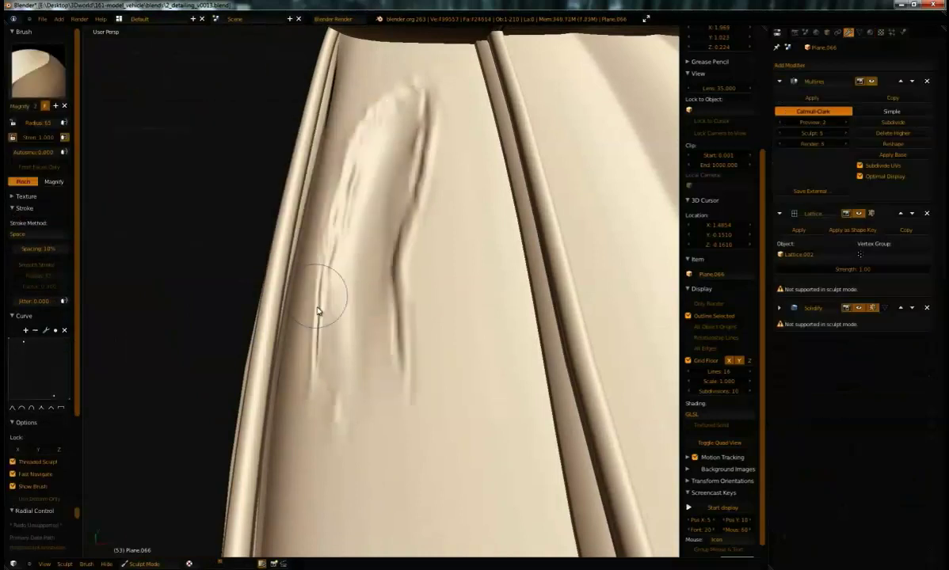
{"action": "left_click_drag", "start_coordinate": [404, 426], "coordinate": [433, 76]}
{"action": "mouse_move", "coordinate": [379, 116]}
{"action": "middle_mouse_down"}
{"action": "mouse_move", "coordinate": [529, 148]}
{"action": "mouse_move", "coordinate": [238, 223]}
{"action": "mouse_move", "coordinate": [421, 228]}
{"action": "middle_mouse_up"}
{"action": "mouse_move", "coordinate": [460, 203]}
{"action": "middle_mouse_down"}
{"action": "mouse_move", "coordinate": [321, 229]}
{"action": "mouse_move", "coordinate": [399, 190]}
{"action": "mouse_move", "coordinate": [282, 291]}
{"action": "middle_mouse_up"}
Carve further folds into the cushion's top surface with the Crease brush, and select the Pinch brush to tighten them.
{"action": "key", "text": "shift+c"}
{"action": "left_click_drag", "start_coordinate": [282, 291], "coordinate": [288, 293]}
{"action": "mouse_move", "coordinate": [269, 259]}
{"action": "middle_mouse_down"}
{"action": "mouse_move", "coordinate": [295, 332]}
{"action": "mouse_move", "coordinate": [254, 377]}
{"action": "mouse_move", "coordinate": [158, 385]}
{"action": "middle_mouse_up"}
{"action": "left_click", "coordinate": [38, 71]}
{"action": "mouse_move", "coordinate": [214, 332]}
{"action": "middle_mouse_down", "text": "shift"}
{"action": "mouse_move", "coordinate": [508, 244]}
{"action": "mouse_move", "coordinate": [487, 349]}
{"action": "mouse_move", "coordinate": [534, 343]}
{"action": "mouse_move", "coordinate": [488, 235]}
{"action": "mouse_move", "coordinate": [419, 290]}
{"action": "mouse_move", "coordinate": [227, 205]}
{"action": "mouse_move", "coordinate": [373, 321]}
{"action": "mouse_move", "coordinate": [420, 344]}
{"action": "mouse_move", "coordinate": [428, 380]}
{"action": "middle_mouse_up", "text": "shift"}
{"action": "left_click", "coordinate": [175, 179]}
Sculpt short wrinkles along the cushion's front edge and around the inset panel's seam with a resized Crease brush.
{"action": "key", "text": "shift+c"}
{"action": "key", "text": "f"}
{"action": "left_click", "coordinate": [381, 331]}
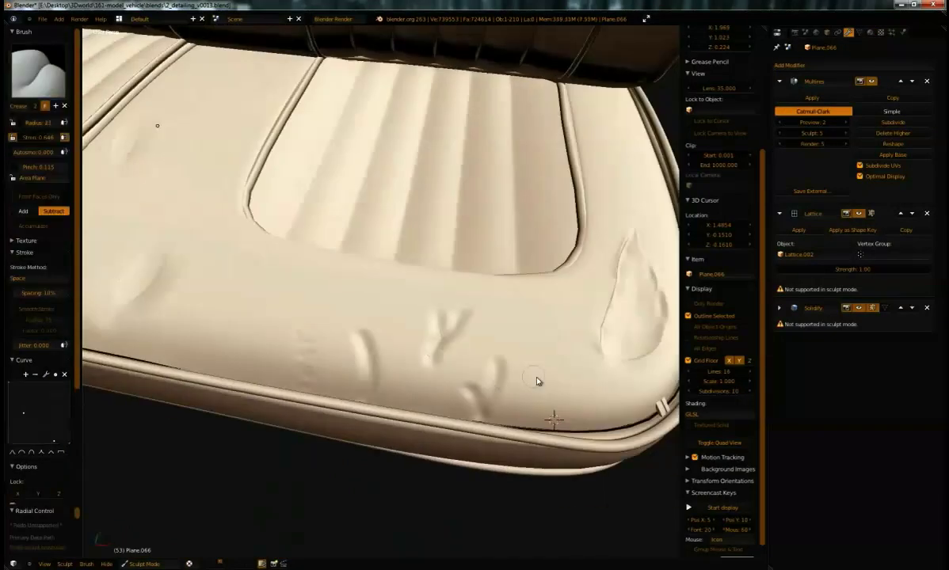
{"action": "left_click_drag", "start_coordinate": [515, 349], "coordinate": [522, 388]}
{"action": "middle_click_drag", "start_coordinate": [523, 372], "coordinate": [634, 325]}
{"action": "middle_click_drag", "start_coordinate": [290, 269], "coordinate": [337, 277]}
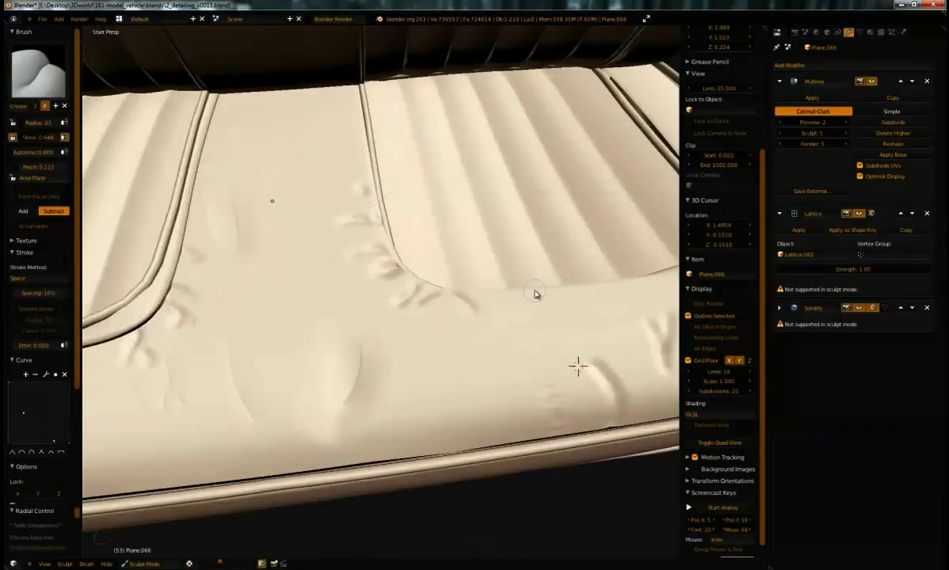
{"action": "middle_click_drag", "start_coordinate": [365, 192], "coordinate": [557, 233]}
Pinch the wrinkles along the cushion's front edge, corner and inset panel seams with the Pinch brush.
{"action": "left_click", "coordinate": [38, 72]}
{"action": "left_click", "coordinate": [176, 176]}
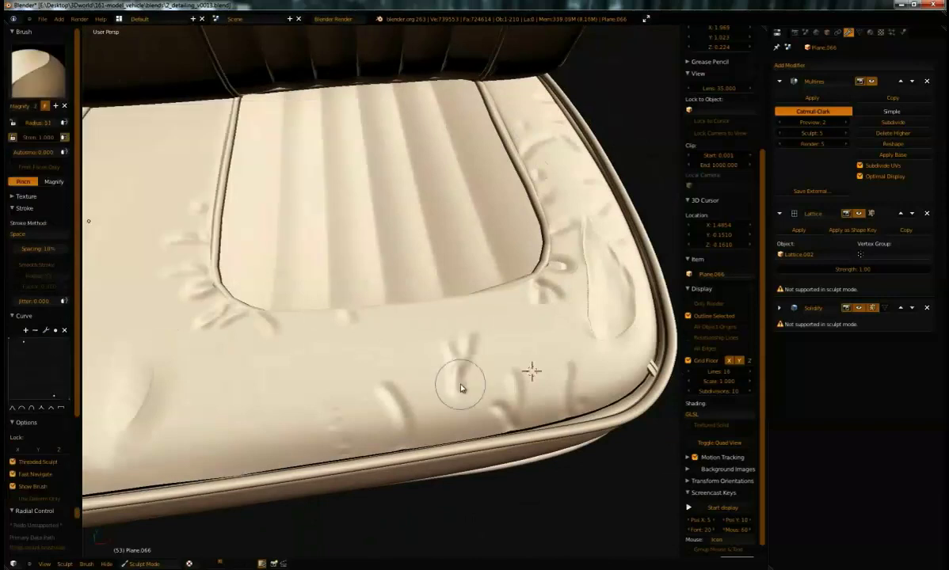
{"action": "middle_click_drag", "start_coordinate": [538, 296], "coordinate": [576, 300]}
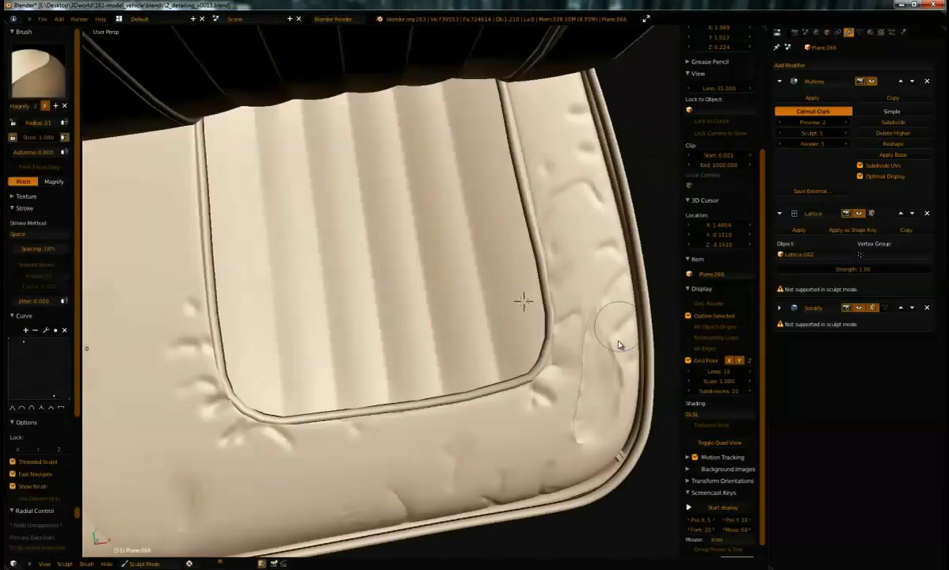
{"action": "middle_click_drag", "start_coordinate": [532, 172], "coordinate": [515, 202]}
{"action": "mouse_move", "coordinate": [258, 361]}
{"action": "middle_mouse_down"}
{"action": "mouse_move", "coordinate": [246, 346]}
{"action": "mouse_move", "coordinate": [143, 317]}
{"action": "middle_mouse_up"}
Soften the cushion's wrinkles with the Smooth brush, and sharpen them again with the Pinch brush.
{"action": "left_click", "coordinate": [38, 71]}
{"action": "left_click", "coordinate": [365, 176]}
{"action": "mouse_move", "coordinate": [317, 269]}
{"action": "middle_mouse_down"}
{"action": "mouse_move", "coordinate": [294, 315]}
{"action": "mouse_move", "coordinate": [190, 305]}
{"action": "middle_mouse_up"}
{"action": "left_click", "coordinate": [38, 72]}
{"action": "left_click", "coordinate": [176, 175]}
{"action": "mouse_move", "coordinate": [341, 302]}
{"action": "middle_mouse_down"}
{"action": "mouse_move", "coordinate": [305, 301]}
{"action": "mouse_move", "coordinate": [326, 352]}
{"action": "mouse_move", "coordinate": [387, 257]}
{"action": "middle_mouse_up"}
{"action": "mouse_move", "coordinate": [452, 287]}
{"action": "middle_mouse_down"}
{"action": "mouse_move", "coordinate": [543, 335]}
{"action": "mouse_move", "coordinate": [371, 390]}
{"action": "mouse_move", "coordinate": [499, 364]}
{"action": "mouse_move", "coordinate": [269, 401]}
{"action": "mouse_move", "coordinate": [242, 349]}
{"action": "middle_mouse_up"}
{"action": "scroll", "coordinate": [497, 362], "scroll_direction": "down", "scroll_amount": 5}
Sculpt wrinkles into the cushion's opposite end and corner with the Crease brush at radius 14.
{"action": "left_click", "coordinate": [38, 71]}
{"action": "left_click", "coordinate": [173, 127]}
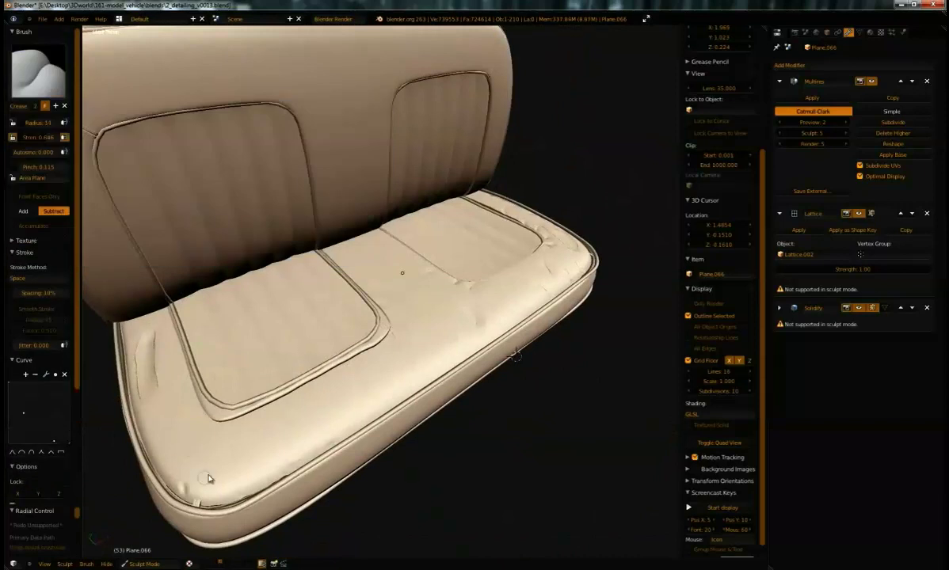
{"action": "middle_click_drag", "start_coordinate": [182, 480], "coordinate": [428, 353], "text": "shift"}
{"action": "middle_click_drag", "start_coordinate": [376, 255], "coordinate": [255, 202]}
{"action": "middle_click_drag", "start_coordinate": [556, 323], "coordinate": [507, 319]}
Tighten the new wrinkles around the cushion's opposite corner with the Pinch brush.
{"action": "left_click", "coordinate": [38, 71]}
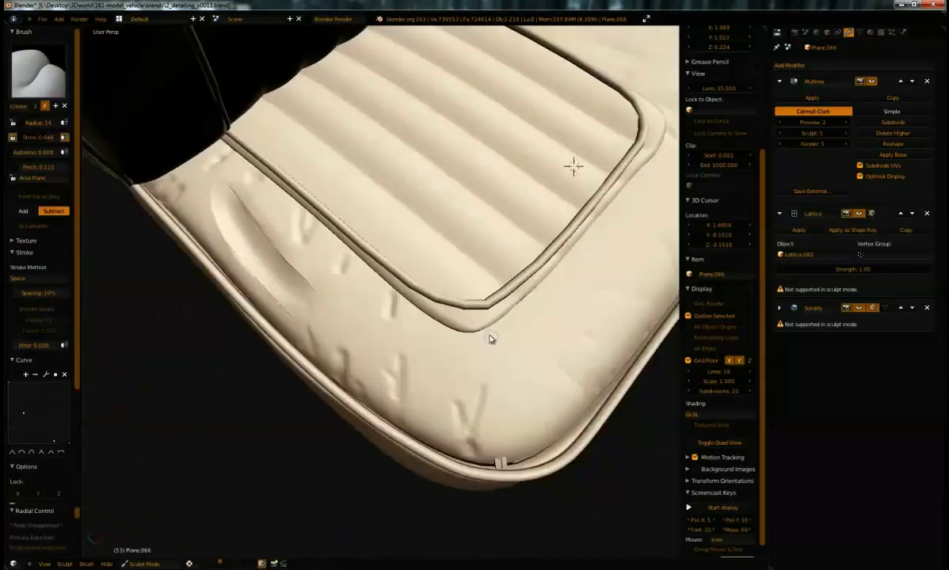
{"action": "left_click", "coordinate": [173, 180]}
{"action": "mouse_move", "coordinate": [395, 340]}
{"action": "middle_mouse_down"}
{"action": "mouse_move", "coordinate": [386, 314]}
{"action": "mouse_move", "coordinate": [438, 374]}
{"action": "mouse_move", "coordinate": [411, 333]}
{"action": "mouse_move", "coordinate": [422, 307]}
{"action": "middle_mouse_up"}
{"action": "scroll", "coordinate": [438, 374], "scroll_direction": "down", "scroll_amount": 3}
{"action": "scroll", "coordinate": [422, 307], "scroll_direction": "up", "scroll_amount": 2}
Leave Sculpt Mode, save over 2_detailing_v0013.blend and raise the cushion's Multires preview to level 5.
{"action": "key", "text": "Tab"}
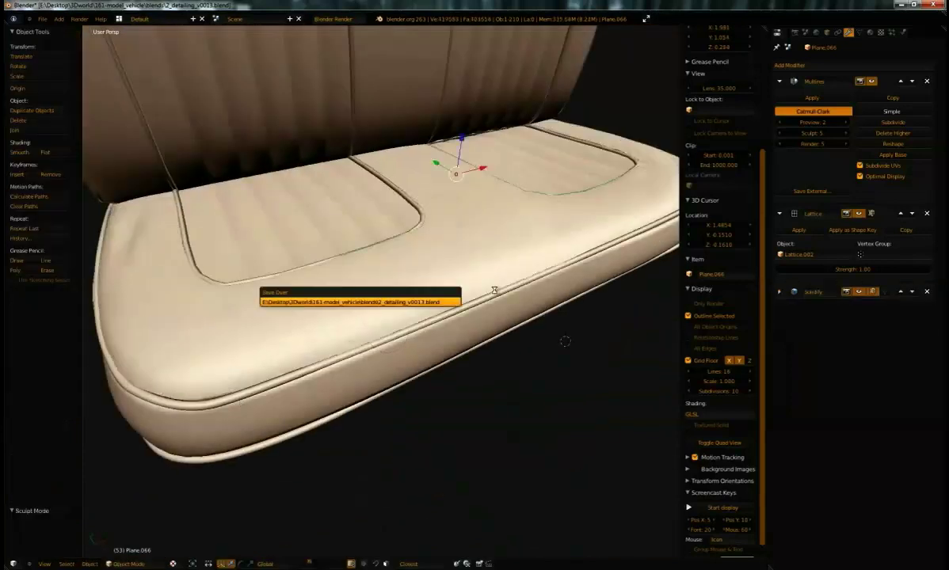
{"action": "middle_click_drag", "start_coordinate": [411, 272], "coordinate": [434, 182]}
{"action": "scroll", "coordinate": [434, 182], "scroll_direction": "up", "scroll_amount": 3}
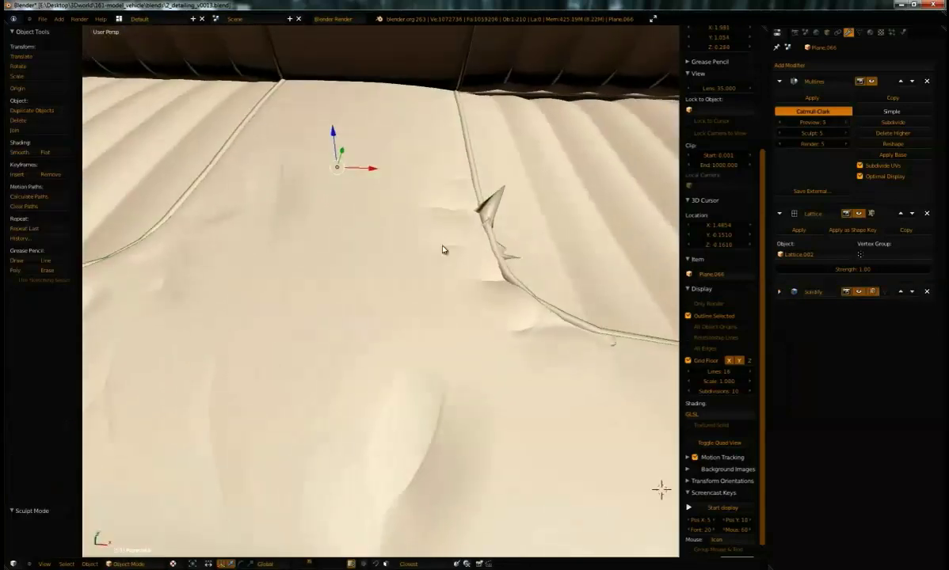
Turn off Even Thickness in the cushion's Solidify modifier and hide Solidify in the viewport.
{"action": "key", "text": "ctrl+Tab"}
{"action": "left_click", "coordinate": [779, 293]}
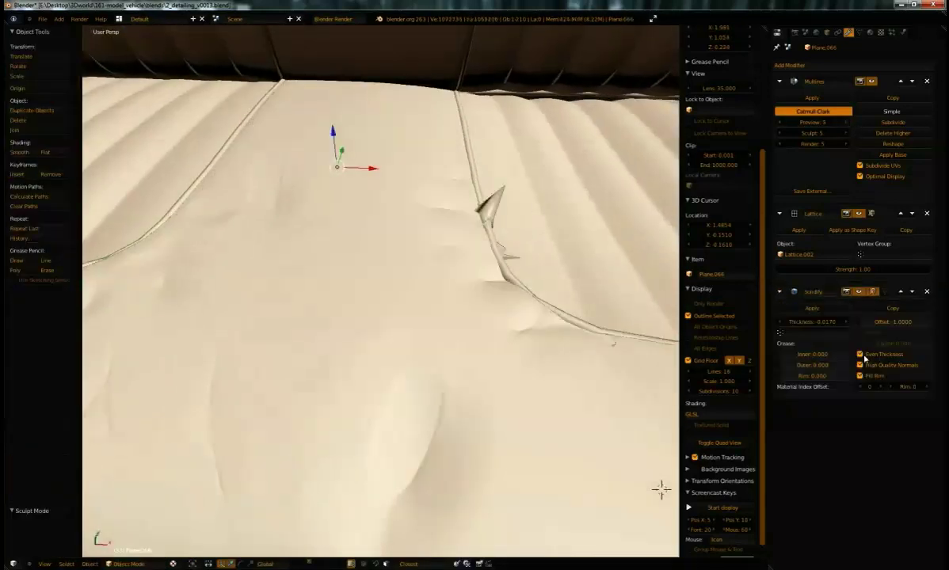
{"action": "scroll", "coordinate": [479, 254], "scroll_direction": "down", "scroll_amount": 4}
{"action": "middle_click_drag", "start_coordinate": [479, 254], "coordinate": [379, 233]}
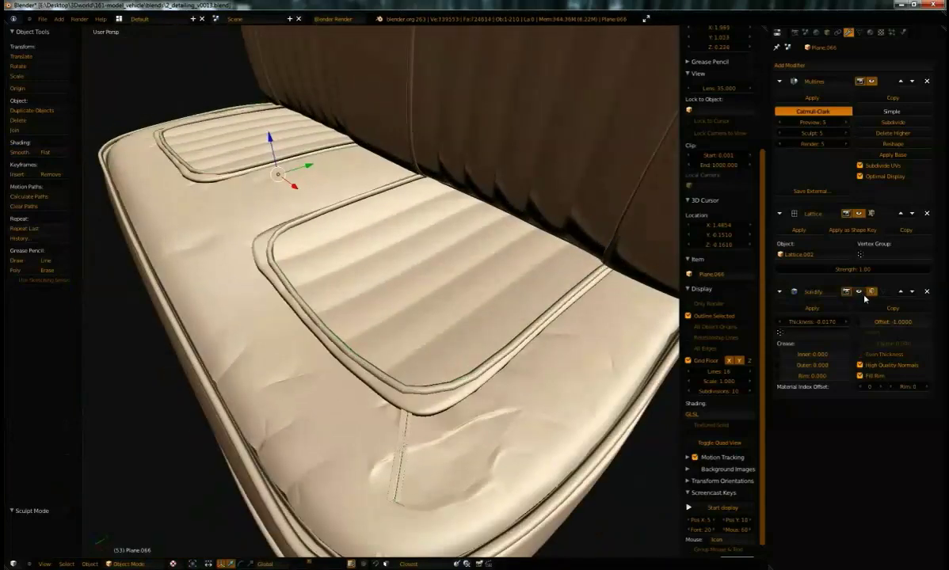
{"action": "key", "text": "Tab"}
{"action": "key", "text": "Tab"}
Inspect the seat's piping and inset panel, and remove the inset panel's Solidify modifier.
{"action": "middle_click_drag", "start_coordinate": [594, 292], "coordinate": [489, 391]}
{"action": "left_click", "coordinate": [860, 198]}
{"action": "middle_click_drag", "start_coordinate": [516, 227], "coordinate": [511, 251]}
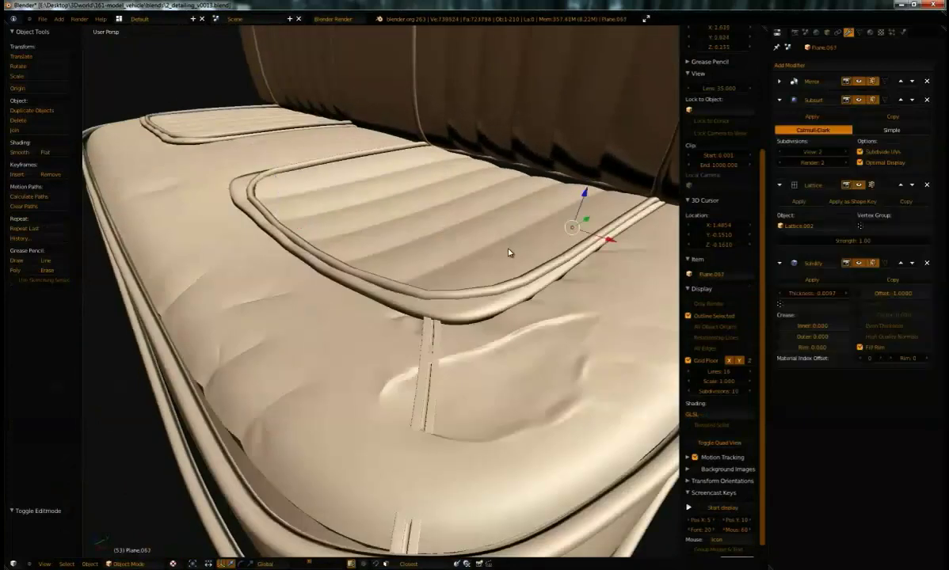
{"action": "middle_click_drag", "start_coordinate": [572, 237], "coordinate": [525, 276]}
{"action": "left_click_drag", "start_coordinate": [525, 276], "coordinate": [538, 267]}
{"action": "middle_click_drag", "start_coordinate": [537, 267], "coordinate": [460, 316]}
{"action": "left_click", "coordinate": [926, 263]}
Select the neighbouring seat trim pieces and delete an unneeded modifier from the chosen piece.
{"action": "right_click", "coordinate": [567, 333]}
{"action": "middle_click_drag", "start_coordinate": [567, 332], "coordinate": [539, 263]}
{"action": "right_click", "coordinate": [535, 235]}
{"action": "right_click", "coordinate": [659, 261]}
{"action": "middle_click_drag", "start_coordinate": [659, 261], "coordinate": [515, 281]}
{"action": "left_click", "coordinate": [927, 197]}
Toggle the Lattice modifier's Edit Mode display on the inset panel and clear its vertex selection.
{"action": "right_click", "coordinate": [393, 299]}
{"action": "key", "text": "Tab"}
{"action": "left_click", "coordinate": [871, 184]}
{"action": "key", "text": "Tab"}
{"action": "key", "text": "a"}
{"action": "key", "text": "Tab"}
{"action": "key", "text": "a"}
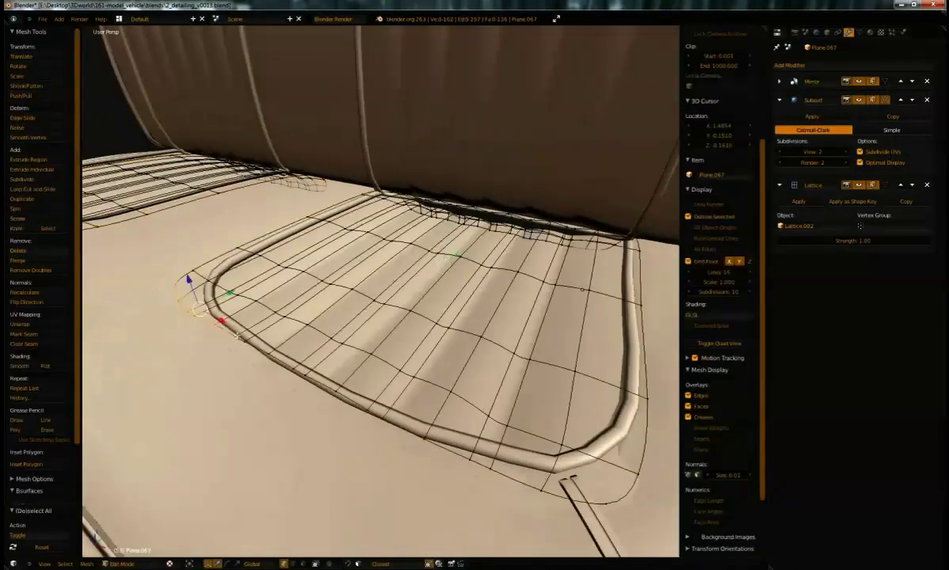
Replace the inset panel's Mirror and Subsurf with a Multires at level 4, and choose the Clay brush in Sculpt Mode.
{"action": "key", "text": "ctrl+Tab"}
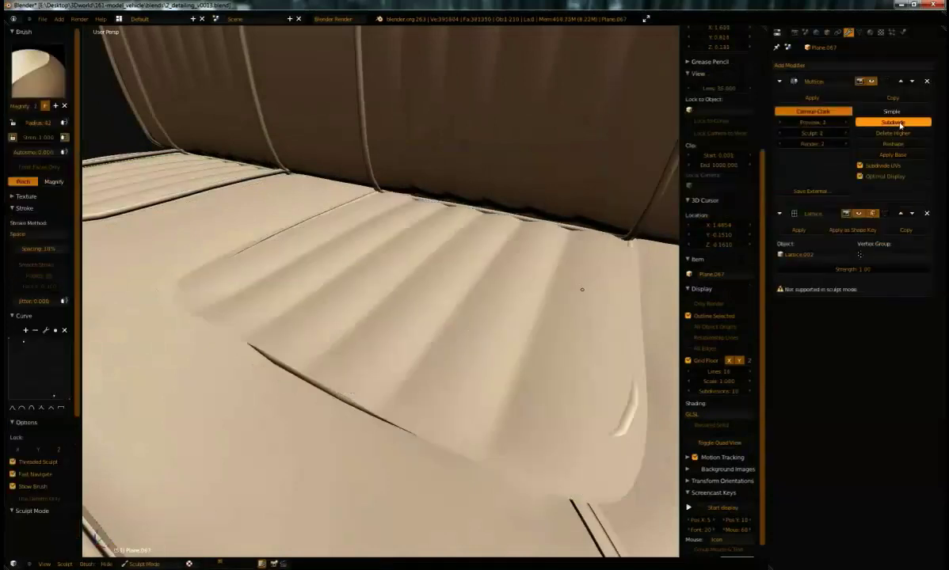
{"action": "key", "text": "c"}
{"action": "mouse_move", "coordinate": [238, 171]}
{"action": "middle_mouse_down"}
{"action": "mouse_move", "coordinate": [229, 242]}
{"action": "mouse_move", "coordinate": [217, 202]}
{"action": "middle_mouse_up"}
{"action": "scroll", "coordinate": [50, 424], "scroll_direction": "down", "scroll_amount": 1}
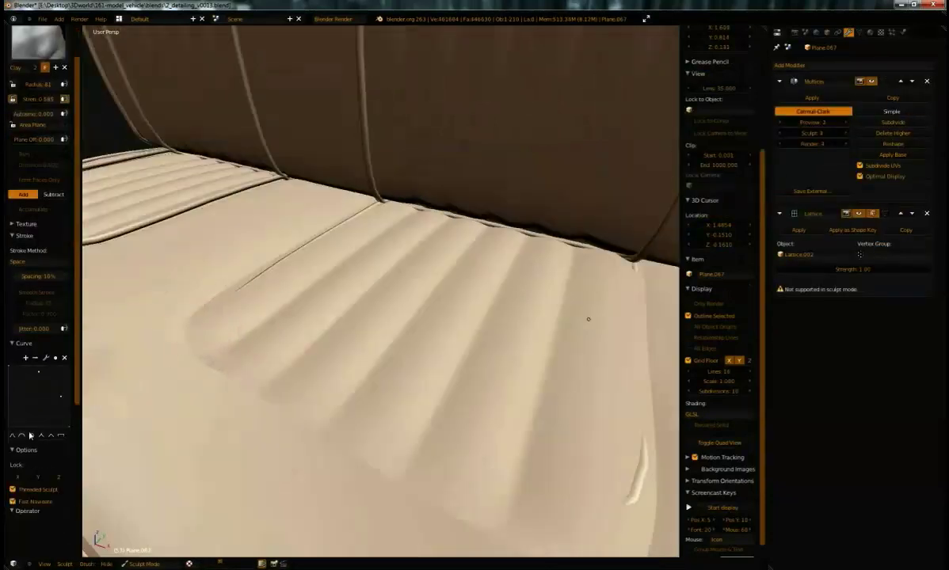
{"action": "key", "text": "z"}
{"action": "key", "text": "z"}
{"action": "mouse_move", "coordinate": [239, 384]}
{"action": "middle_mouse_down"}
{"action": "mouse_move", "coordinate": [305, 303]}
{"action": "mouse_move", "coordinate": [295, 341]}
{"action": "middle_mouse_up"}
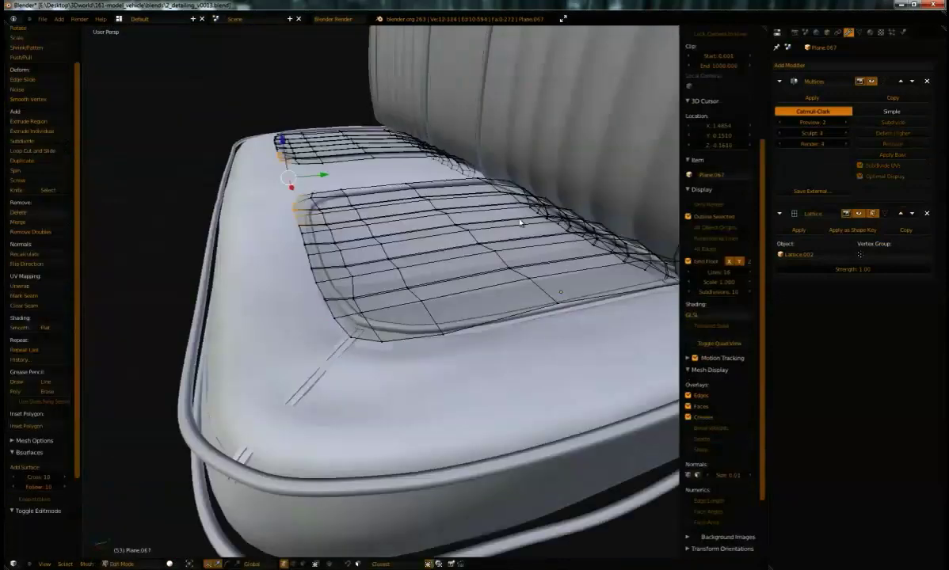
Rework the inset panel's outer edge vertices without Multires, and give it a new Multires modifier for sculpting.
{"action": "middle_click_drag", "start_coordinate": [373, 238], "coordinate": [442, 225]}
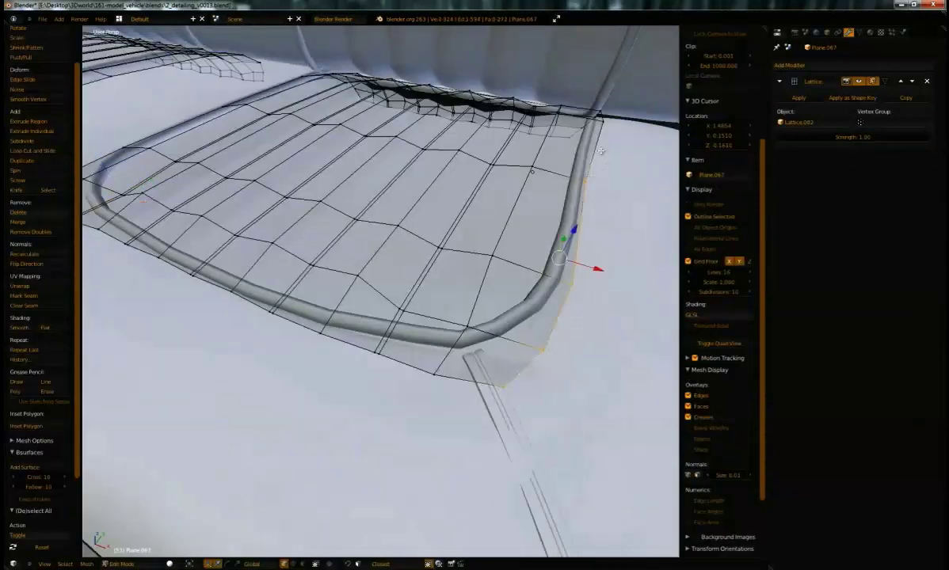
{"action": "middle_click_drag", "start_coordinate": [576, 278], "coordinate": [533, 168]}
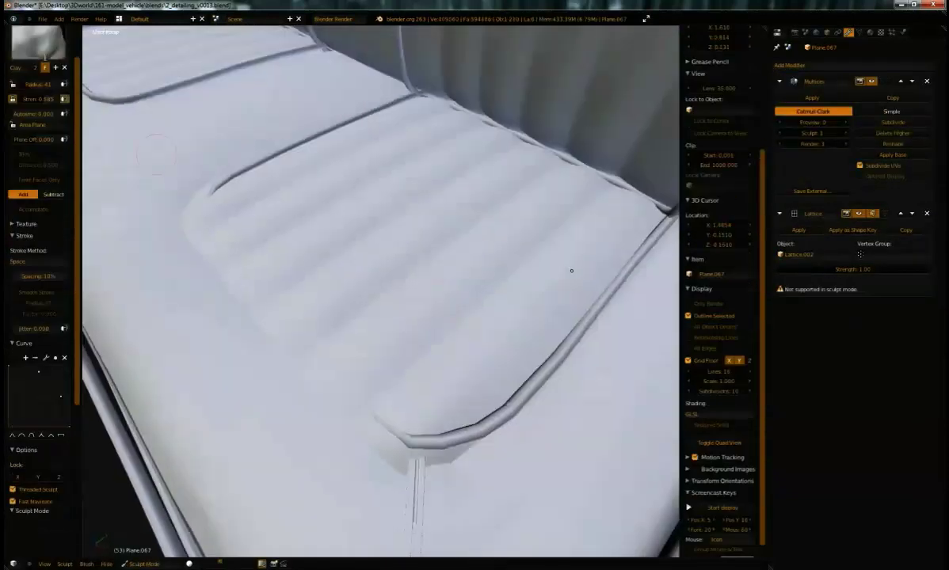
{"action": "middle_click_drag", "start_coordinate": [600, 209], "coordinate": [419, 172]}
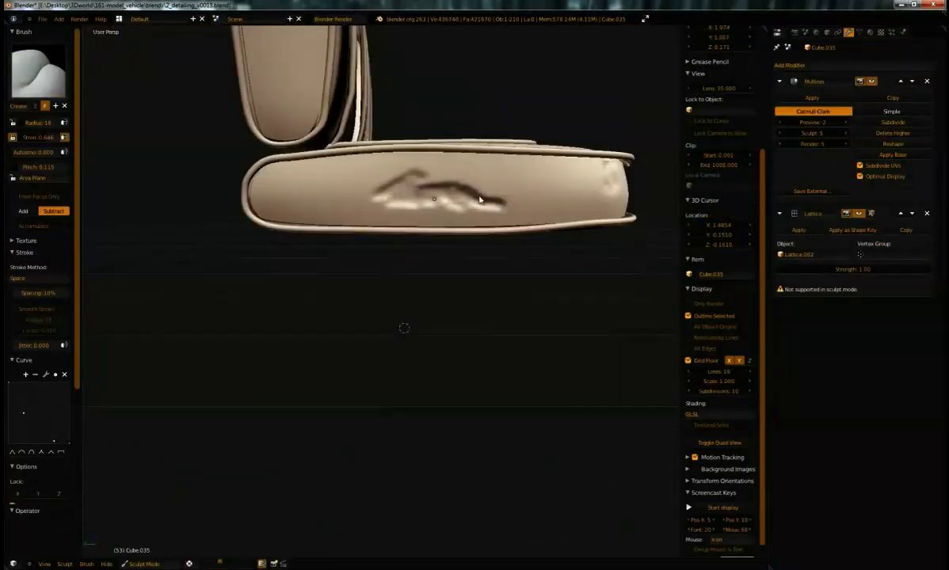
Sculpt folds and dents into the cushion's side band, sharpening them with the Pinch brush at strength 1.000.
{"action": "left_click", "coordinate": [43, 75]}
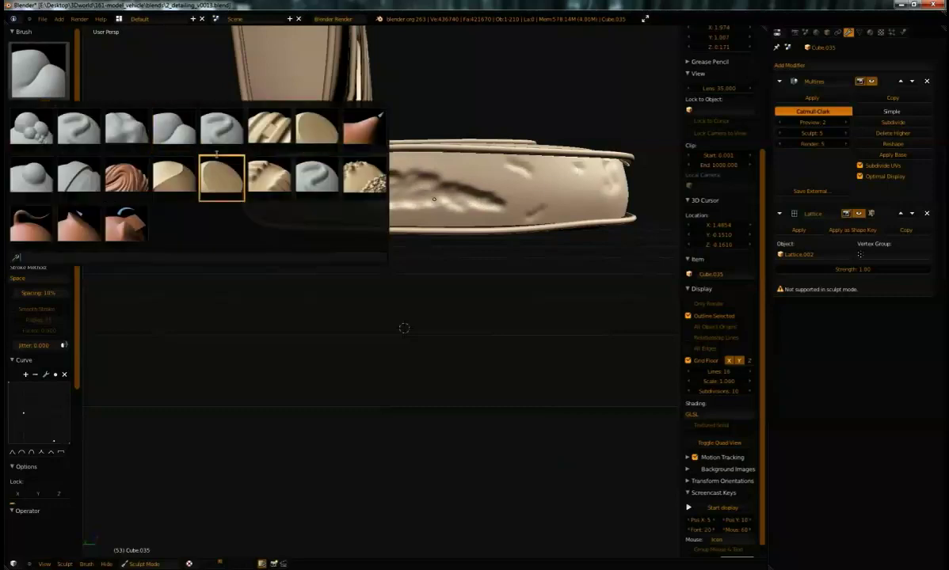
{"action": "left_click", "coordinate": [126, 129]}
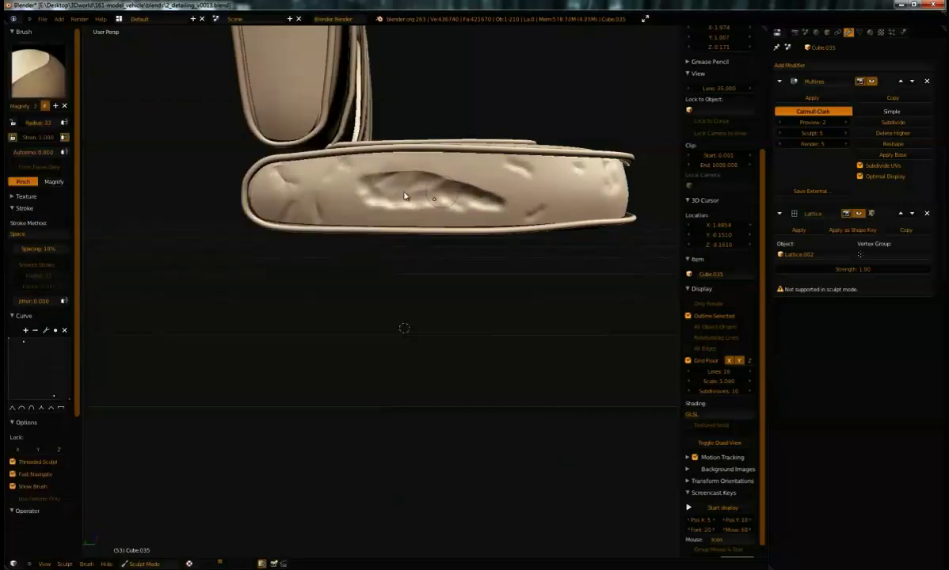
{"action": "middle_click_drag", "start_coordinate": [422, 188], "coordinate": [366, 218]}
{"action": "middle_click_drag", "start_coordinate": [595, 227], "coordinate": [272, 249], "text": "shift"}
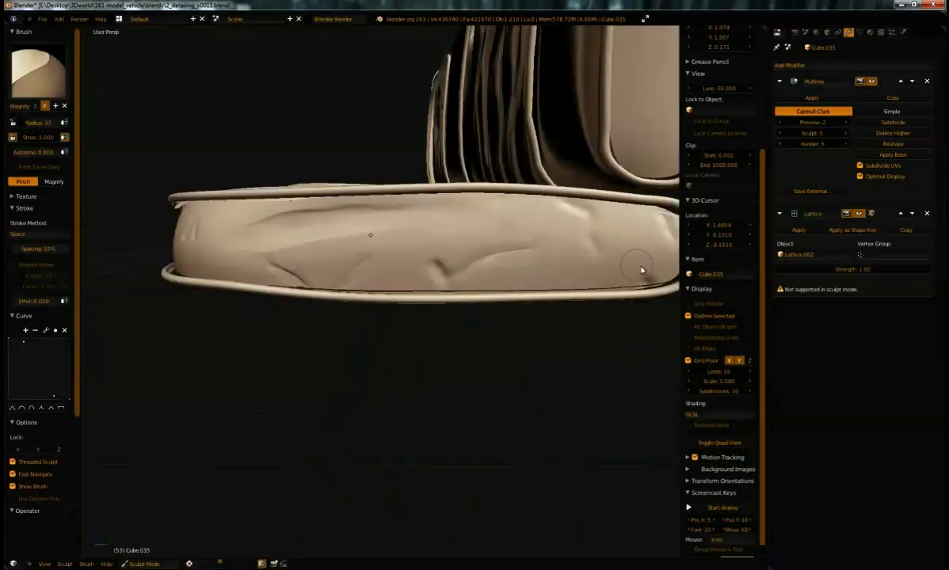
{"action": "middle_click_drag", "start_coordinate": [576, 224], "coordinate": [237, 283]}
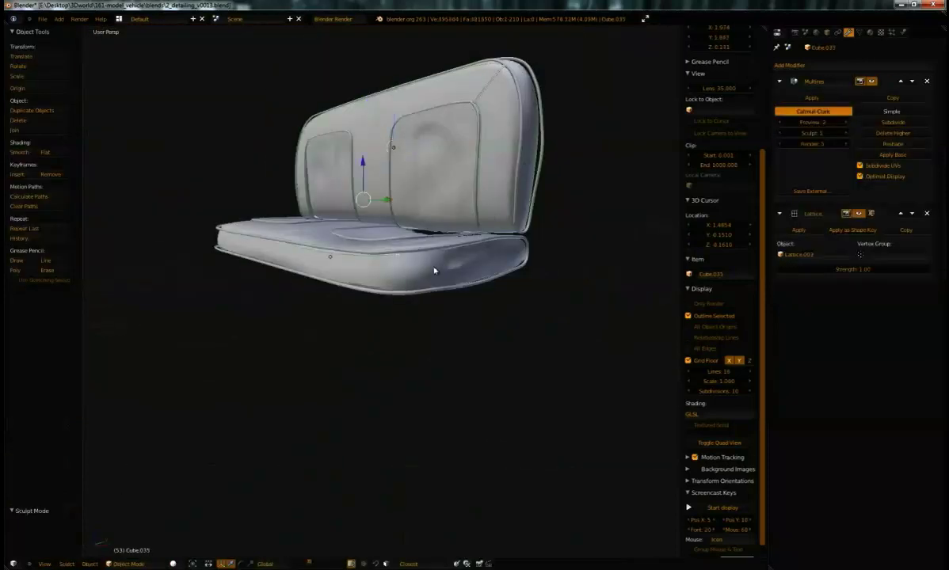
Clear the backrest lattice's parent while keeping its transformation, and set the backrest side band's Multires level to 5.
{"action": "middle_click_drag", "start_coordinate": [424, 266], "coordinate": [536, 199]}
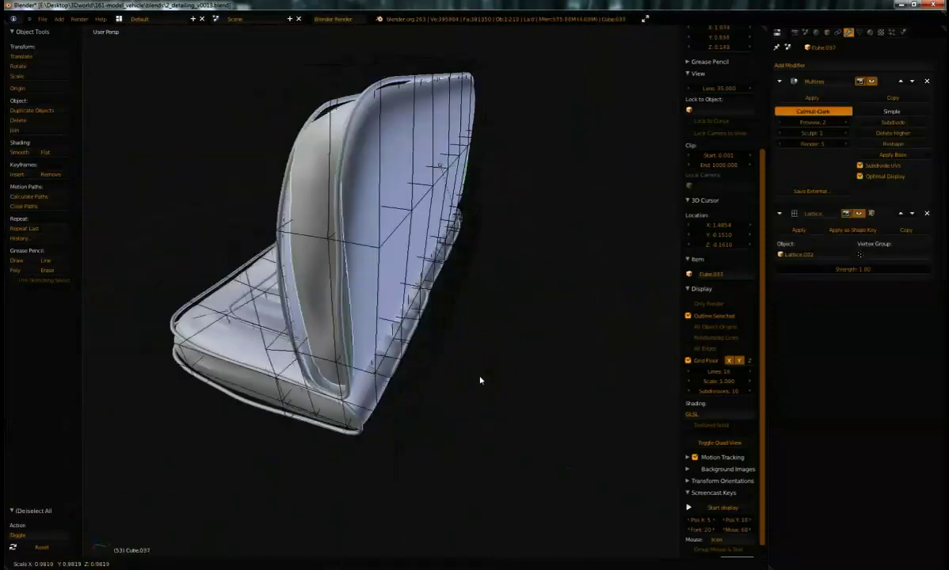
{"action": "key", "text": "alt+p"}
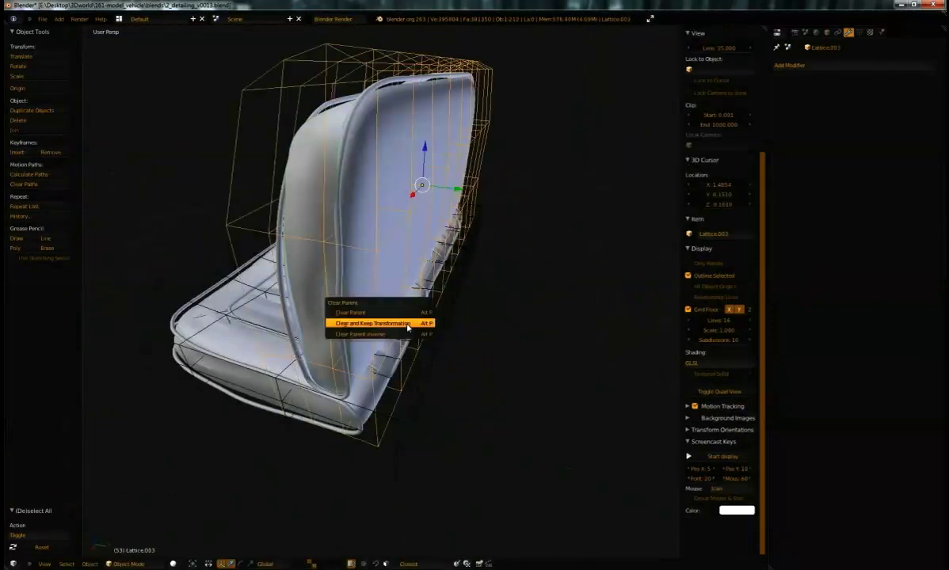
{"action": "key", "text": "Tab"}
{"action": "key", "text": "a"}
{"action": "key", "text": "a"}
{"action": "key", "text": "Tab"}
{"action": "left_click", "coordinate": [803, 123]}
{"action": "type", "text": "5"}
{"action": "key", "text": "Return"}
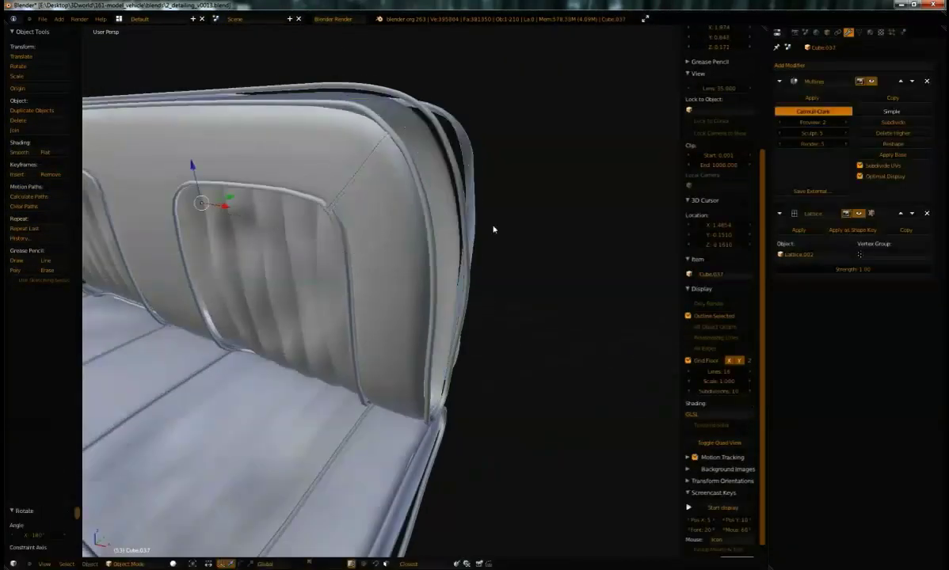
Reset the origin of the backrest's side band and scale the band along the Y axis.
{"action": "mouse_move", "coordinate": [493, 230]}
{"action": "middle_mouse_down"}
{"action": "mouse_move", "coordinate": [312, 203]}
{"action": "mouse_move", "coordinate": [336, 231]}
{"action": "mouse_move", "coordinate": [281, 198]}
{"action": "middle_mouse_up"}
{"action": "key", "text": "shift+ctrl+alt+c"}
{"action": "key", "text": "s"}
{"action": "key", "text": "y"}
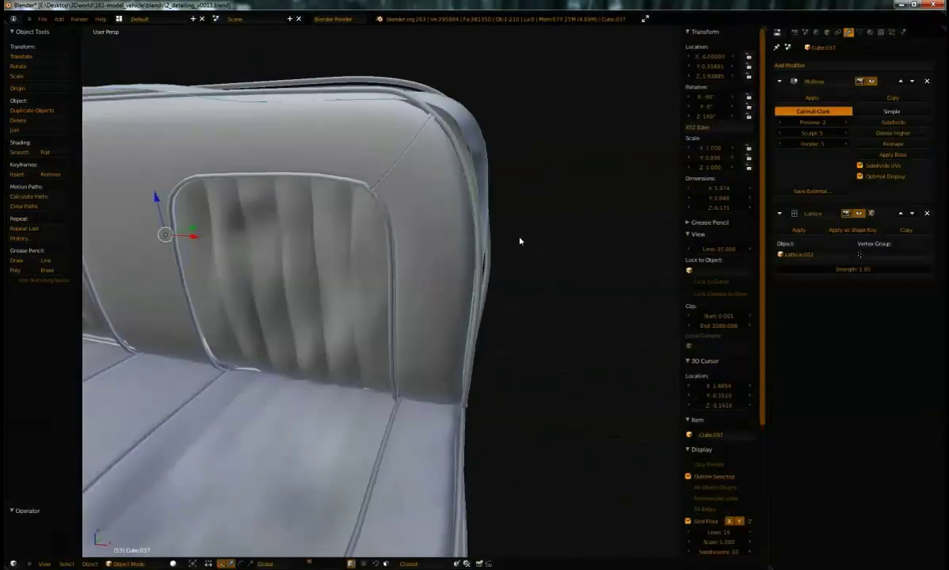
Raise the Multires preview level of the backrest's side band.
{"action": "middle_click_drag", "start_coordinate": [519, 242], "coordinate": [420, 234]}
{"action": "left_click", "coordinate": [800, 125]}
{"action": "type", "text": "3"}
{"action": "key", "text": "Return"}
{"action": "right_click", "coordinate": [276, 417]}
{"action": "middle_click_drag", "start_coordinate": [276, 417], "coordinate": [379, 354], "text": "shift"}
{"action": "mouse_move", "coordinate": [484, 222]}
{"action": "middle_mouse_down"}
{"action": "mouse_move", "coordinate": [542, 219]}
{"action": "mouse_move", "coordinate": [496, 226]}
{"action": "middle_mouse_up"}
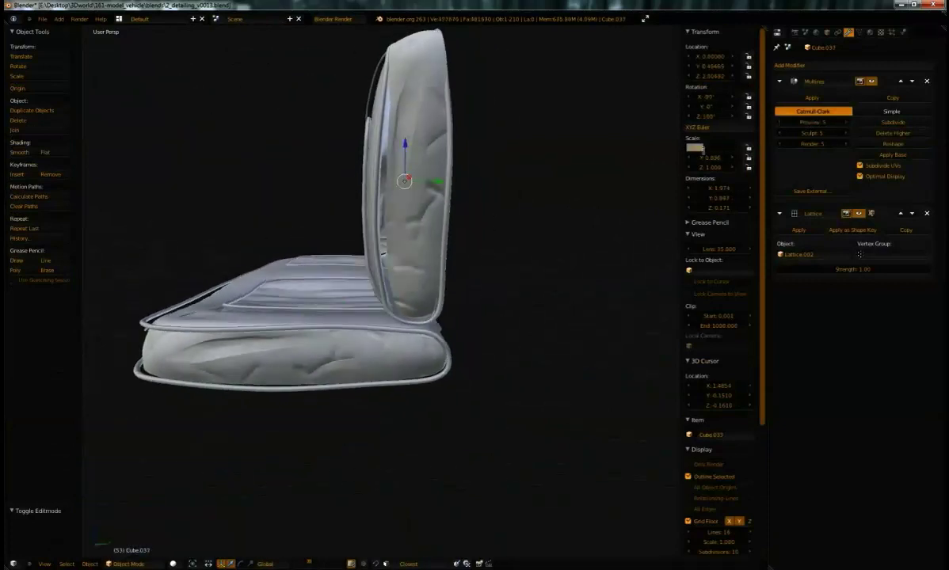
Move the upper corner vertices of the backrest's side band vertically to fit the surrounding piping.
{"action": "middle_click_drag", "start_coordinate": [545, 206], "coordinate": [468, 201]}
{"action": "key", "text": "Tab"}
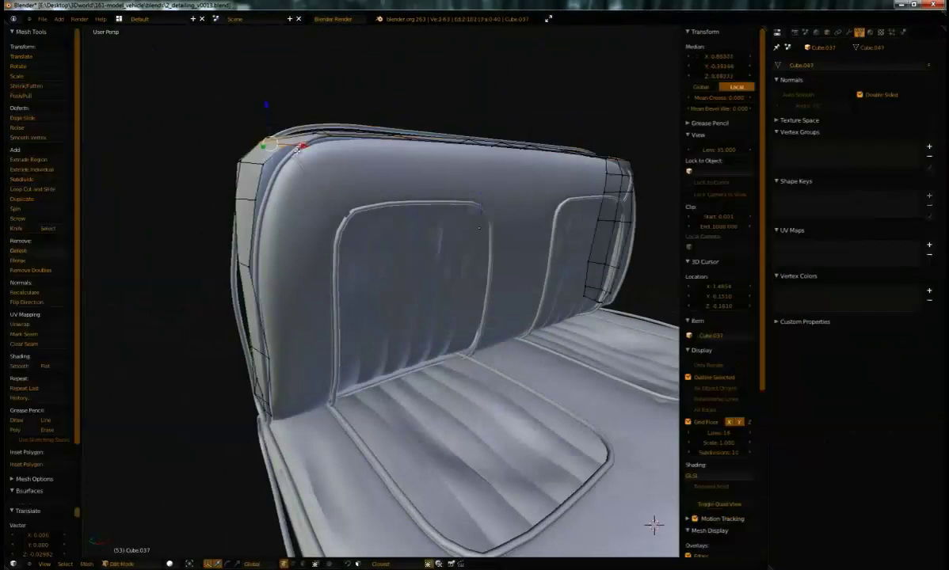
{"action": "left_click", "coordinate": [271, 109]}
{"action": "key", "text": "Tab"}
{"action": "key", "text": "Tab"}
{"action": "middle_click_drag", "start_coordinate": [270, 109], "coordinate": [347, 120]}
{"action": "scroll", "coordinate": [347, 119], "scroll_direction": "up", "scroll_amount": 3}
{"action": "key", "text": "Escape"}
{"action": "key", "text": "Tab"}
Move a front edge vertex of the backrest's side band along the Y axis toward the piping.
{"action": "middle_click_drag", "start_coordinate": [291, 155], "coordinate": [483, 242]}
{"action": "key", "text": "Tab"}
{"action": "right_click", "coordinate": [491, 246]}
{"action": "key", "text": "g"}
{"action": "key", "text": "y"}
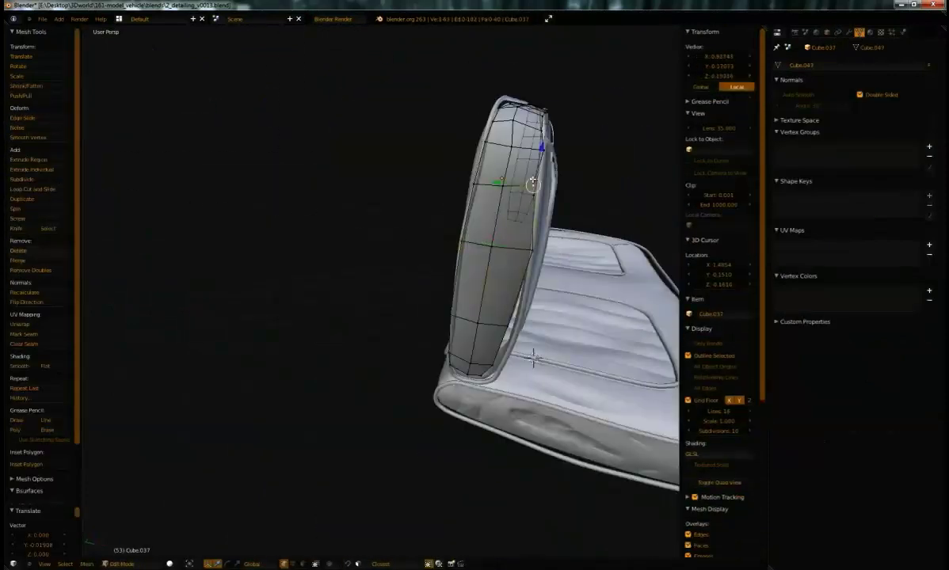
{"action": "left_click", "coordinate": [482, 322]}
{"action": "key", "text": "Tab"}
{"action": "key", "text": "Tab"}
Move an edge vertex of the backrest's side band along the Z axis.
{"action": "right_click", "coordinate": [406, 324]}
{"action": "key", "text": "g"}
{"action": "key", "text": "z"}
{"action": "left_click", "coordinate": [407, 324]}
{"action": "key", "text": "Tab"}
{"action": "key", "text": "Tab"}
{"action": "middle_click_drag", "start_coordinate": [406, 324], "coordinate": [475, 396]}
{"action": "key", "text": "Tab"}
Move two neighbouring vertices on the upper part of the backrest's side band along the Z axis.
{"action": "middle_click_drag", "start_coordinate": [481, 223], "coordinate": [447, 136]}
{"action": "key", "text": "Tab"}
{"action": "right_click", "coordinate": [423, 146]}
{"action": "right_click", "coordinate": [464, 127], "text": "shift"}
{"action": "key", "text": "g"}
{"action": "key", "text": "z"}
{"action": "key", "text": "Tab"}
Shift the selected side band vertices along the Z axis once more to follow the piping.
{"action": "middle_click_drag", "start_coordinate": [508, 119], "coordinate": [654, 159]}
{"action": "key", "text": "Tab"}
{"action": "key", "text": "g"}
{"action": "key", "text": "z"}
{"action": "left_click", "coordinate": [337, 248]}
{"action": "key", "text": "Tab"}
{"action": "middle_click_drag", "start_coordinate": [336, 248], "coordinate": [451, 238]}
{"action": "key", "text": "Tab"}
Show the side band's modifiers and freely reposition one of its edge vertices against the piping.
{"action": "left_click", "coordinate": [848, 32]}
{"action": "middle_click_drag", "start_coordinate": [466, 201], "coordinate": [491, 229]}
{"action": "right_click", "coordinate": [251, 93]}
{"action": "key", "text": "g"}
{"action": "left_click", "coordinate": [258, 95]}
{"action": "key", "text": "Tab"}
{"action": "key", "text": "Tab"}
Move two rear edge vertices of the backrest's side band along the X axis.
{"action": "right_click", "coordinate": [508, 206]}
{"action": "right_click", "coordinate": [503, 329], "text": "shift"}
{"action": "key", "text": "g"}
{"action": "key", "text": "x"}
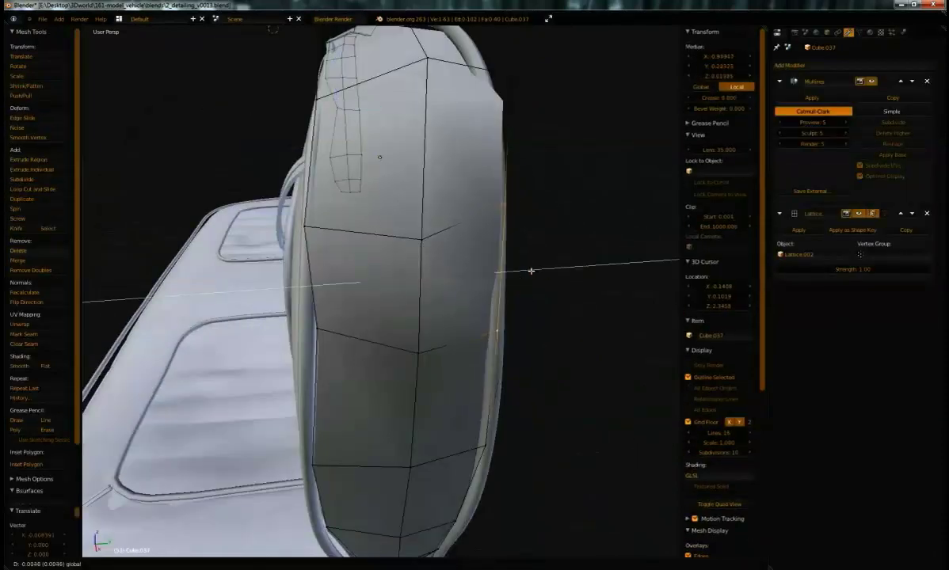
{"action": "left_click", "coordinate": [525, 76]}
Move a rear edge vertex of the backrest's side band along the Y axis to close the gap.
{"action": "middle_click_drag", "start_coordinate": [525, 76], "coordinate": [598, 190]}
{"action": "right_click", "coordinate": [607, 244]}
{"action": "key", "text": "g"}
{"action": "key", "text": "y"}
{"action": "left_click", "coordinate": [621, 210]}
{"action": "key", "text": "Tab"}
{"action": "key", "text": "Tab"}
{"action": "middle_click_drag", "start_coordinate": [439, 184], "coordinate": [394, 311]}
{"action": "key", "text": "Tab"}
Save the current blend file.
{"action": "scroll", "coordinate": [511, 215], "scroll_direction": "down", "scroll_amount": 5}
{"action": "middle_click_drag", "start_coordinate": [511, 214], "coordinate": [492, 194]}
{"action": "key", "text": "ctrl+s"}
{"action": "left_click", "coordinate": [418, 320]}
Subdivide the Multires of the backrest's front panel to level 5 and choose the Clay brush for sculpting.
{"action": "right_click", "coordinate": [456, 254]}
{"action": "left_click", "coordinate": [903, 124]}
{"action": "middle_click_drag", "start_coordinate": [444, 222], "coordinate": [484, 222]}
{"action": "left_click", "coordinate": [38, 71]}
{"action": "left_click", "coordinate": [78, 127]}
{"action": "scroll", "coordinate": [432, 283], "scroll_direction": "up", "scroll_amount": 4}
{"action": "middle_click_drag", "start_coordinate": [594, 284], "coordinate": [432, 283], "text": "shift"}
Sculpt dents and creases into the backrest's front panel with the Clay and Crease brushes, sharpening them with Pinch at strength 1.000.
{"action": "middle_click_drag", "start_coordinate": [423, 212], "coordinate": [332, 107]}
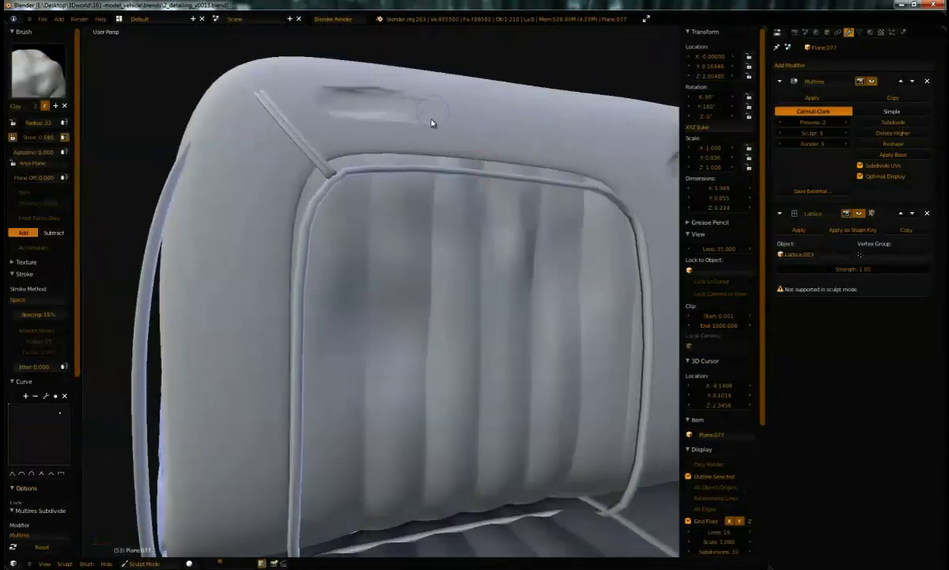
{"action": "middle_click_drag", "start_coordinate": [241, 278], "coordinate": [250, 158]}
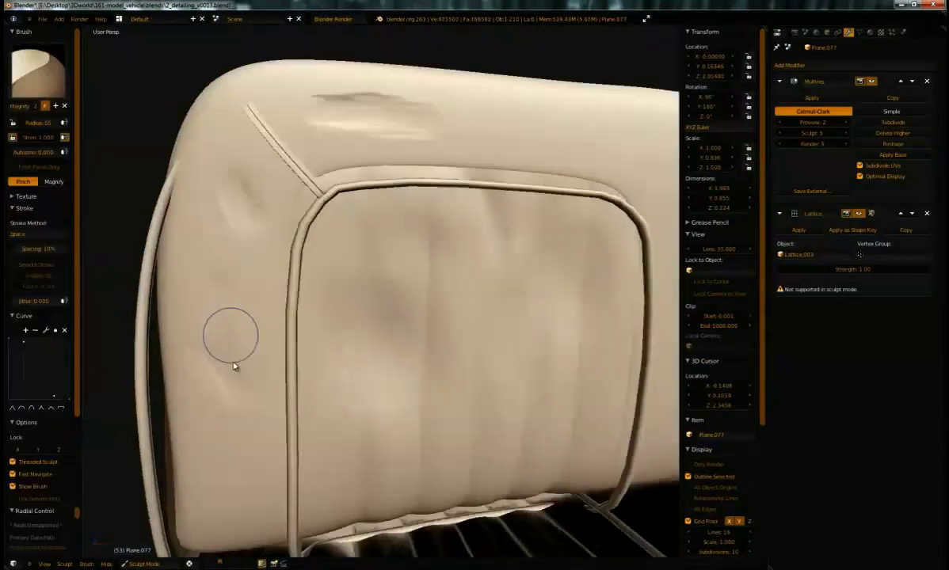
{"action": "middle_click_drag", "start_coordinate": [229, 333], "coordinate": [314, 179]}
{"action": "middle_click_drag", "start_coordinate": [244, 233], "coordinate": [448, 322]}
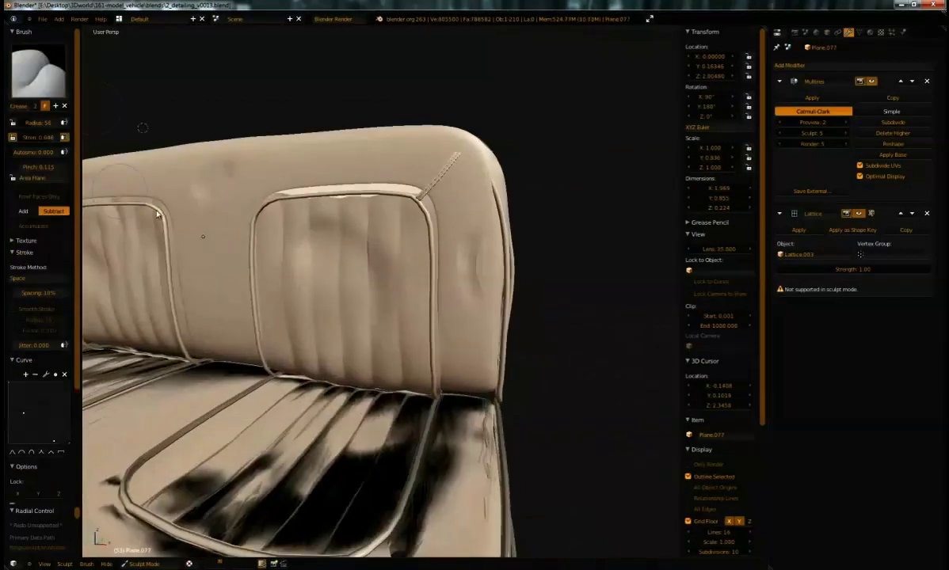
{"action": "mouse_move", "coordinate": [142, 127]}
{"action": "middle_mouse_down"}
{"action": "mouse_move", "coordinate": [312, 328]}
{"action": "mouse_move", "coordinate": [332, 177]}
{"action": "middle_mouse_up"}
{"action": "middle_click_drag", "start_coordinate": [499, 345], "coordinate": [366, 168]}
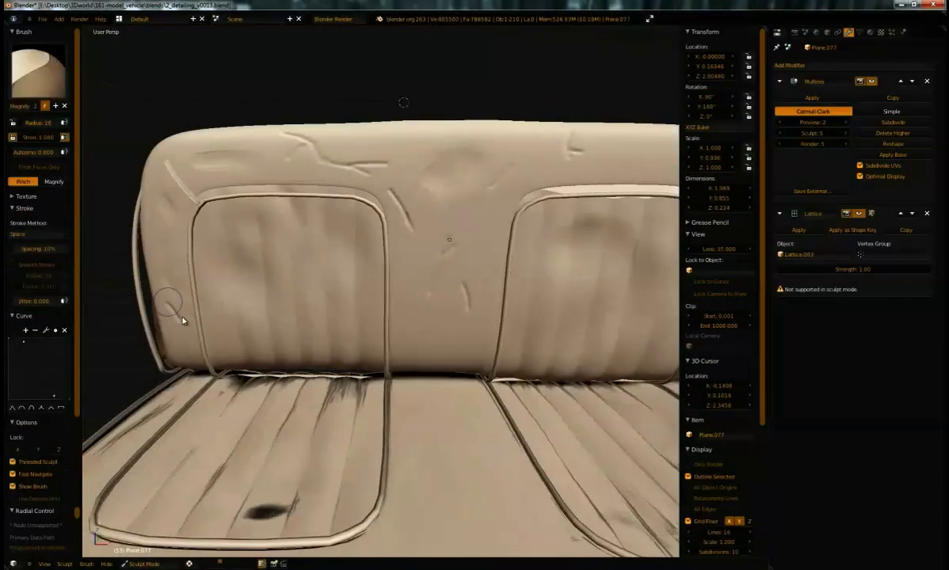
{"action": "mouse_move", "coordinate": [587, 152]}
{"action": "middle_mouse_down"}
{"action": "mouse_move", "coordinate": [475, 237]}
{"action": "mouse_move", "coordinate": [396, 277]}
{"action": "middle_mouse_up"}
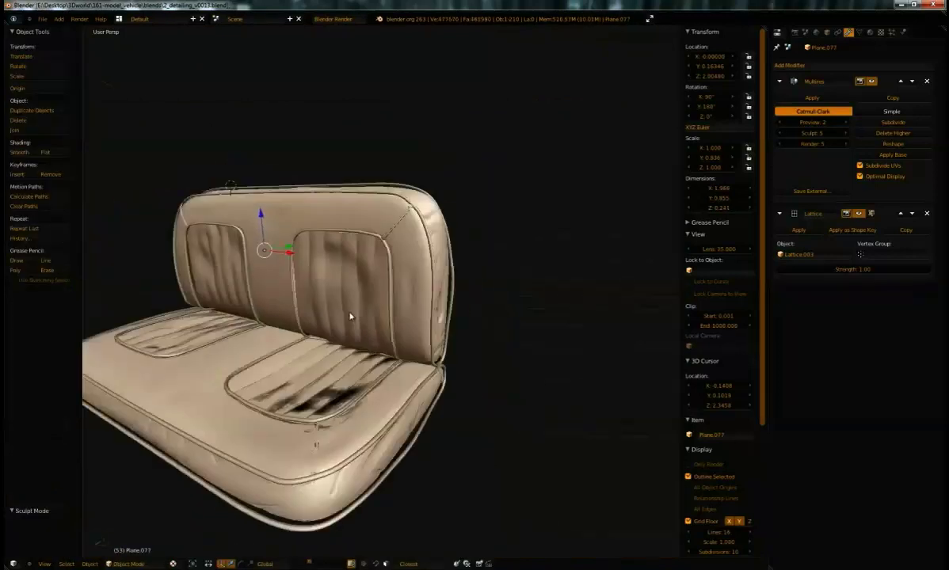
{"action": "scroll", "coordinate": [462, 321], "scroll_direction": "up", "scroll_amount": 4}
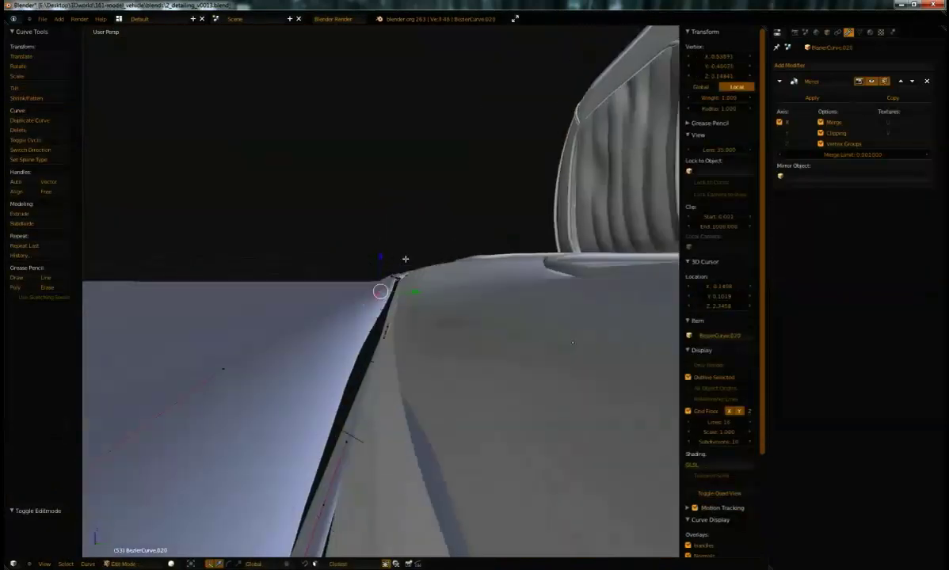
Reposition the lower edge vertices of the backrest's pleated inset panel where it meets the seat cushion.
{"action": "middle_click_drag", "start_coordinate": [405, 258], "coordinate": [517, 276]}
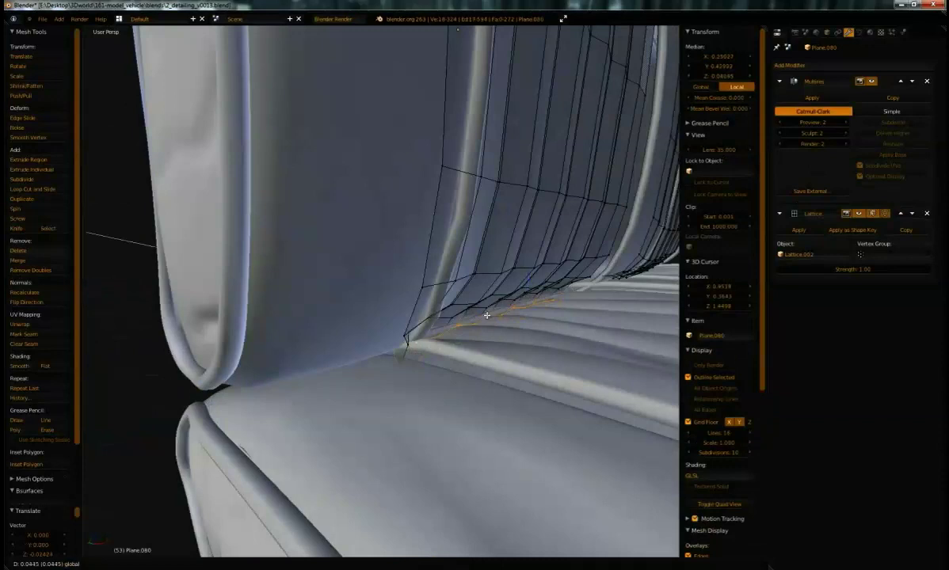
{"action": "left_click", "coordinate": [487, 315]}
{"action": "middle_click_drag", "start_coordinate": [487, 315], "coordinate": [476, 207]}
{"action": "key", "text": "Tab"}
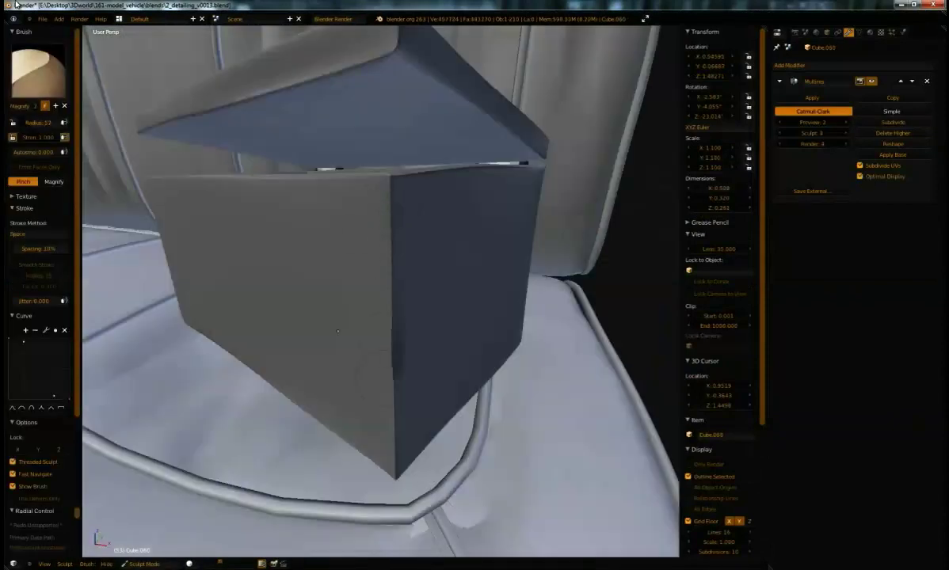
Subdivide the Multires of the box on the seat to level 5 and set up the Crease brush.
{"action": "mouse_move", "coordinate": [382, 376]}
{"action": "middle_mouse_down"}
{"action": "mouse_move", "coordinate": [444, 317]}
{"action": "mouse_move", "coordinate": [348, 301]}
{"action": "mouse_move", "coordinate": [301, 275]}
{"action": "mouse_move", "coordinate": [313, 241]}
{"action": "mouse_move", "coordinate": [271, 171]}
{"action": "mouse_move", "coordinate": [349, 198]}
{"action": "mouse_move", "coordinate": [416, 256]}
{"action": "middle_mouse_up"}
{"action": "mouse_move", "coordinate": [459, 365]}
{"action": "middle_mouse_down"}
{"action": "mouse_move", "coordinate": [379, 346]}
{"action": "mouse_move", "coordinate": [557, 271]}
{"action": "mouse_move", "coordinate": [490, 273]}
{"action": "mouse_move", "coordinate": [372, 299]}
{"action": "mouse_move", "coordinate": [412, 317]}
{"action": "mouse_move", "coordinate": [356, 364]}
{"action": "mouse_move", "coordinate": [444, 333]}
{"action": "middle_mouse_up"}
{"action": "key", "text": "Tab"}
{"action": "key", "text": "Tab"}
{"action": "right_click", "coordinate": [221, 327]}
{"action": "key", "text": "ctrl+Tab"}
{"action": "mouse_move", "coordinate": [222, 327]}
{"action": "middle_mouse_down"}
{"action": "mouse_move", "coordinate": [317, 325]}
{"action": "mouse_move", "coordinate": [238, 333]}
{"action": "mouse_move", "coordinate": [357, 309]}
{"action": "mouse_move", "coordinate": [337, 321]}
{"action": "mouse_move", "coordinate": [198, 301]}
{"action": "mouse_move", "coordinate": [222, 278]}
{"action": "middle_mouse_up"}
{"action": "key", "text": "shift+c"}
{"action": "key", "text": "f"}
{"action": "left_click", "coordinate": [301, 317]}
{"action": "left_click", "coordinate": [893, 122]}
Isolate the box in local view and sharpen its sculpted creases with the Pinch brush.
{"action": "mouse_move", "coordinate": [384, 316]}
{"action": "middle_mouse_down"}
{"action": "mouse_move", "coordinate": [337, 334]}
{"action": "mouse_move", "coordinate": [349, 335]}
{"action": "mouse_move", "coordinate": [405, 267]}
{"action": "mouse_move", "coordinate": [332, 309]}
{"action": "mouse_move", "coordinate": [404, 277]}
{"action": "middle_mouse_up"}
{"action": "scroll", "coordinate": [404, 267], "scroll_direction": "up", "scroll_amount": 2}
{"action": "key", "text": "f"}
{"action": "key", "text": "KP_Divide"}
{"action": "key", "text": "p"}
{"action": "key", "text": "f"}
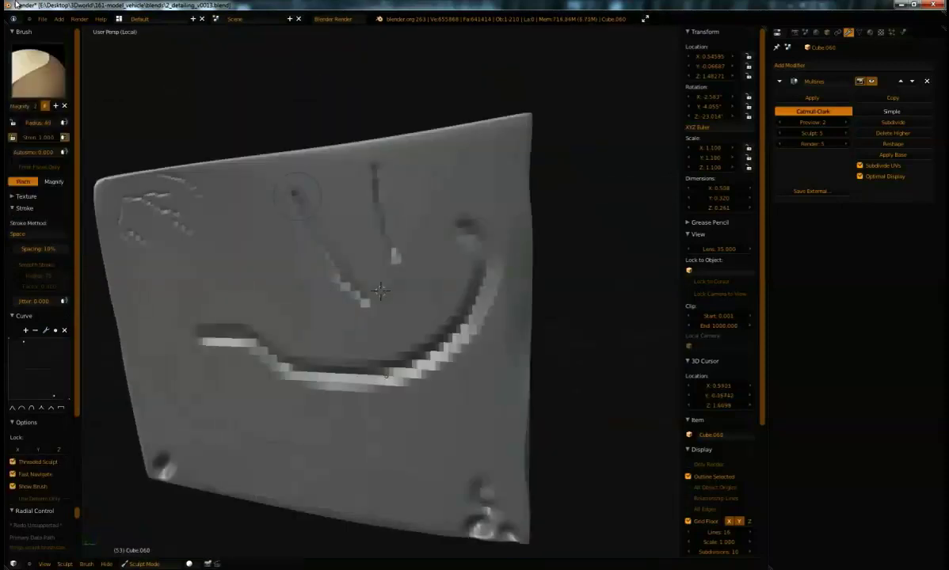
Apply Shade Smooth to the isolated box.
{"action": "scroll", "coordinate": [381, 291], "scroll_direction": "down", "scroll_amount": 2}
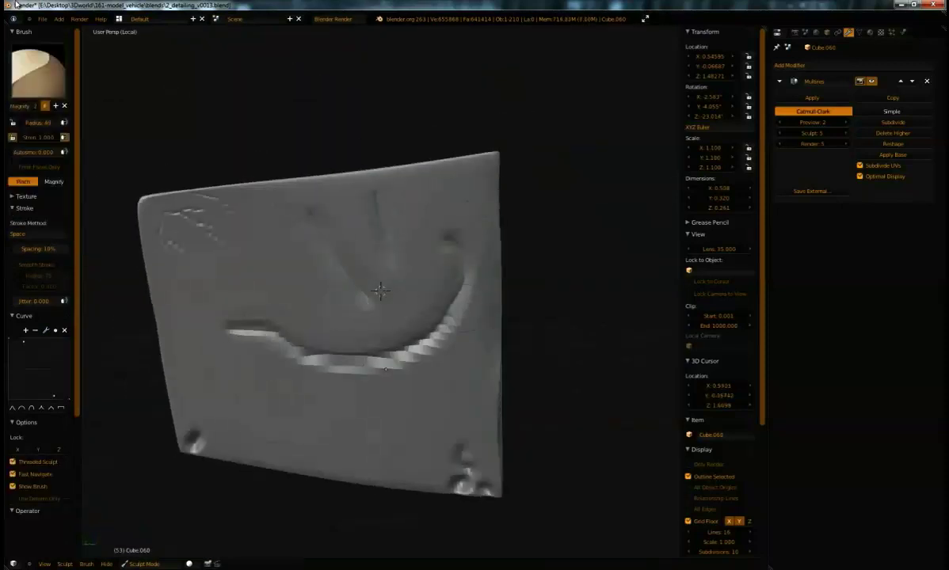
{"action": "middle_click_drag", "start_coordinate": [381, 291], "coordinate": [420, 281]}
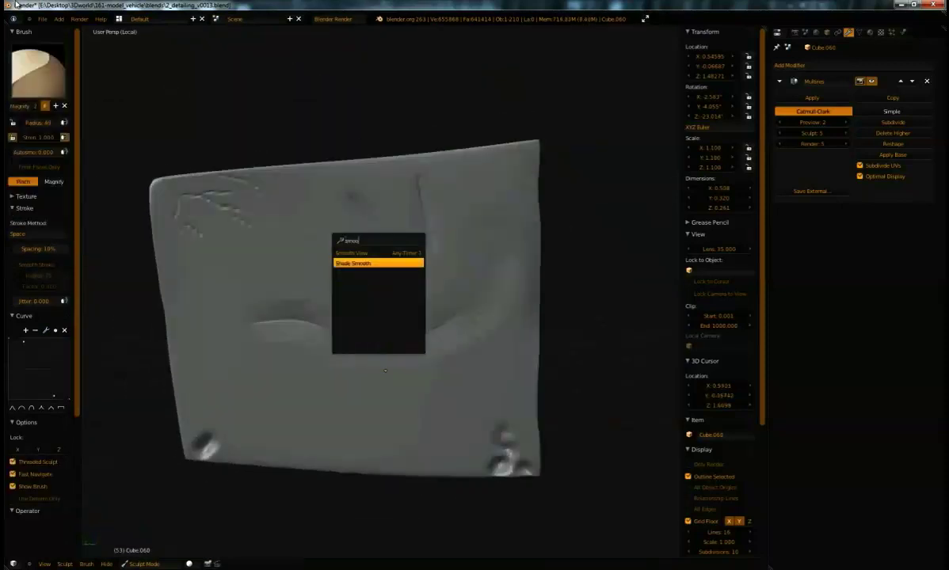
{"action": "key", "text": "Down"}
{"action": "key", "text": "Return"}
{"action": "middle_click_drag", "start_coordinate": [385, 370], "coordinate": [379, 347]}
Choose the Smooth brush and enable its Front Faces Only option.
{"action": "mouse_move", "coordinate": [380, 291]}
{"action": "middle_mouse_down"}
{"action": "mouse_move", "coordinate": [436, 384]}
{"action": "mouse_move", "coordinate": [394, 324]}
{"action": "mouse_move", "coordinate": [608, 404]}
{"action": "mouse_move", "coordinate": [616, 396]}
{"action": "mouse_move", "coordinate": [484, 305]}
{"action": "mouse_move", "coordinate": [555, 373]}
{"action": "middle_mouse_up"}
{"action": "key", "text": "s"}
{"action": "mouse_move", "coordinate": [38, 238]}
{"action": "middle_mouse_down"}
{"action": "mouse_move", "coordinate": [38, 214]}
{"action": "mouse_move", "coordinate": [38, 226]}
{"action": "middle_mouse_up"}
{"action": "left_click", "coordinate": [13, 141]}
Soften the sculpted folds on the box's sides, alternating Pinch with the Smooth brush raised to strength 1.000.
{"action": "mouse_move", "coordinate": [396, 301]}
{"action": "middle_mouse_down"}
{"action": "mouse_move", "coordinate": [272, 228]}
{"action": "mouse_move", "coordinate": [275, 300]}
{"action": "middle_mouse_up"}
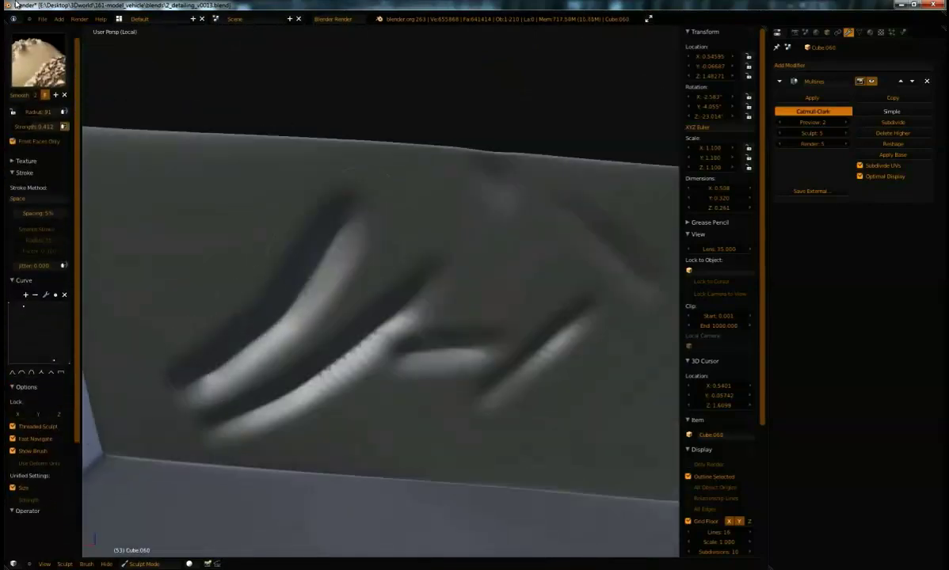
{"action": "mouse_move", "coordinate": [233, 375]}
{"action": "middle_mouse_down"}
{"action": "mouse_move", "coordinate": [586, 333]}
{"action": "mouse_move", "coordinate": [407, 242]}
{"action": "mouse_move", "coordinate": [384, 201]}
{"action": "mouse_move", "coordinate": [372, 213]}
{"action": "middle_mouse_up"}
{"action": "key", "text": "p"}
{"action": "mouse_move", "coordinate": [617, 513]}
{"action": "middle_mouse_down"}
{"action": "mouse_move", "coordinate": [365, 500]}
{"action": "mouse_move", "coordinate": [434, 330]}
{"action": "mouse_move", "coordinate": [404, 261]}
{"action": "middle_mouse_up"}
{"action": "key", "text": "shift+s"}
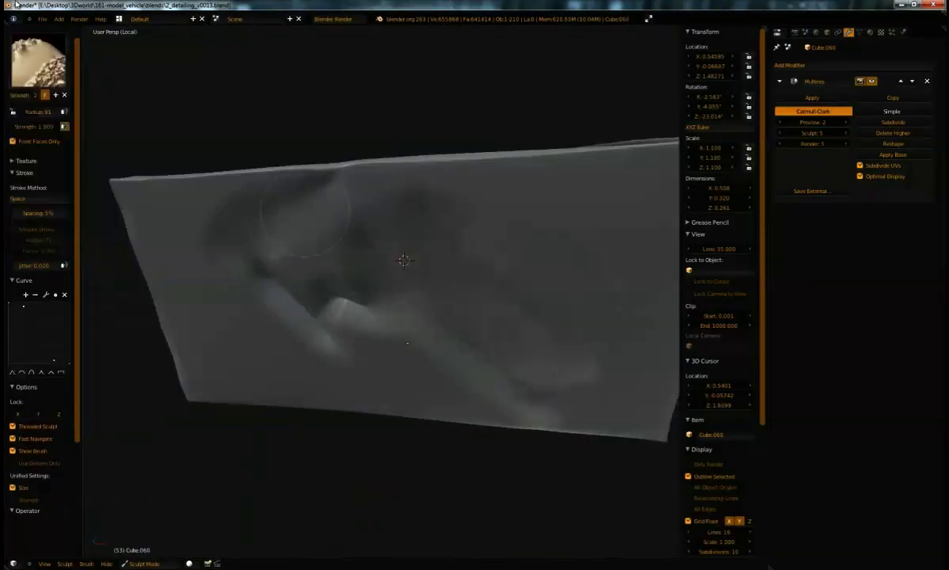
{"action": "mouse_move", "coordinate": [394, 325]}
{"action": "middle_mouse_down"}
{"action": "mouse_move", "coordinate": [505, 428]}
{"action": "mouse_move", "coordinate": [238, 305]}
{"action": "mouse_move", "coordinate": [158, 317]}
{"action": "middle_mouse_up"}
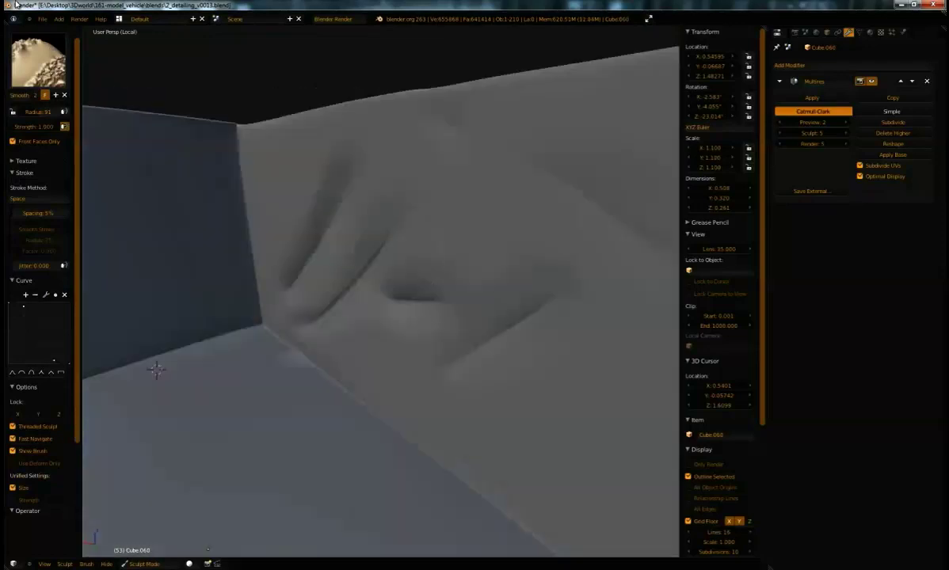
Refine the folds on the box's sides with the Pinch brush and another sculpting brush, adjusting the brush radius.
{"action": "key", "text": "ctrl+z"}
{"action": "key", "text": "ctrl+shift+z"}
{"action": "key", "text": "p"}
{"action": "mouse_move", "coordinate": [156, 373]}
{"action": "middle_mouse_down"}
{"action": "mouse_move", "coordinate": [530, 322]}
{"action": "mouse_move", "coordinate": [373, 386]}
{"action": "mouse_move", "coordinate": [475, 316]}
{"action": "mouse_move", "coordinate": [328, 219]}
{"action": "mouse_move", "coordinate": [347, 245]}
{"action": "mouse_move", "coordinate": [458, 206]}
{"action": "mouse_move", "coordinate": [426, 256]}
{"action": "mouse_move", "coordinate": [447, 245]}
{"action": "mouse_move", "coordinate": [327, 243]}
{"action": "mouse_move", "coordinate": [522, 282]}
{"action": "mouse_move", "coordinate": [267, 274]}
{"action": "middle_mouse_up"}
{"action": "left_click", "coordinate": [38, 61]}
{"action": "left_click", "coordinate": [172, 119]}
{"action": "left_click", "coordinate": [303, 286]}
{"action": "key", "text": "f"}
{"action": "mouse_move", "coordinate": [320, 309]}
{"action": "middle_mouse_down"}
{"action": "mouse_move", "coordinate": [459, 271]}
{"action": "mouse_move", "coordinate": [320, 313]}
{"action": "mouse_move", "coordinate": [365, 294]}
{"action": "mouse_move", "coordinate": [242, 356]}
{"action": "mouse_move", "coordinate": [230, 349]}
{"action": "mouse_move", "coordinate": [384, 297]}
{"action": "middle_mouse_up"}
{"action": "key", "text": "p"}
{"action": "mouse_move", "coordinate": [380, 261]}
{"action": "middle_mouse_down"}
{"action": "mouse_move", "coordinate": [412, 281]}
{"action": "mouse_move", "coordinate": [396, 372]}
{"action": "mouse_move", "coordinate": [405, 283]}
{"action": "mouse_move", "coordinate": [328, 270]}
{"action": "mouse_move", "coordinate": [375, 296]}
{"action": "mouse_move", "coordinate": [299, 298]}
{"action": "mouse_move", "coordinate": [461, 302]}
{"action": "middle_mouse_up"}
Sculpt two more creases into the box with the Crease brush, and switch to the Pinch brush.
{"action": "key", "text": "shift+c"}
{"action": "left_click_drag", "start_coordinate": [366, 285], "coordinate": [444, 242]}
{"action": "left_click_drag", "start_coordinate": [515, 324], "coordinate": [496, 363]}
{"action": "mouse_move", "coordinate": [475, 301]}
{"action": "middle_mouse_down"}
{"action": "mouse_move", "coordinate": [444, 356]}
{"action": "mouse_move", "coordinate": [381, 293]}
{"action": "mouse_move", "coordinate": [442, 286]}
{"action": "mouse_move", "coordinate": [387, 283]}
{"action": "mouse_move", "coordinate": [298, 245]}
{"action": "middle_mouse_up"}
{"action": "left_click", "coordinate": [38, 60]}
{"action": "left_click", "coordinate": [174, 165]}
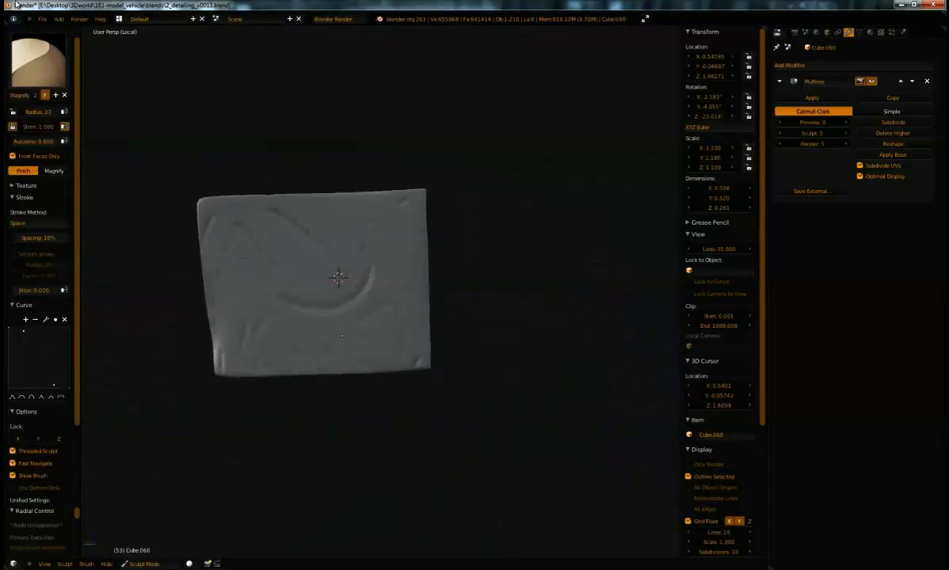
Undo the last sculpt stroke on the box's face and choose a brush for further detailing.
{"action": "middle_click_drag", "start_coordinate": [338, 277], "coordinate": [345, 316], "text": "ctrl"}
{"action": "mouse_move", "coordinate": [345, 280]}
{"action": "middle_mouse_down"}
{"action": "mouse_move", "coordinate": [348, 305]}
{"action": "mouse_move", "coordinate": [348, 293]}
{"action": "mouse_move", "coordinate": [412, 333]}
{"action": "mouse_move", "coordinate": [343, 297]}
{"action": "mouse_move", "coordinate": [373, 275]}
{"action": "mouse_move", "coordinate": [337, 261]}
{"action": "mouse_move", "coordinate": [230, 332]}
{"action": "mouse_move", "coordinate": [333, 274]}
{"action": "middle_mouse_up"}
{"action": "scroll", "coordinate": [344, 281], "scroll_direction": "up", "scroll_amount": 3}
{"action": "key", "text": "ctrl+z"}
{"action": "left_click", "coordinate": [38, 61]}
{"action": "left_click", "coordinate": [118, 154]}
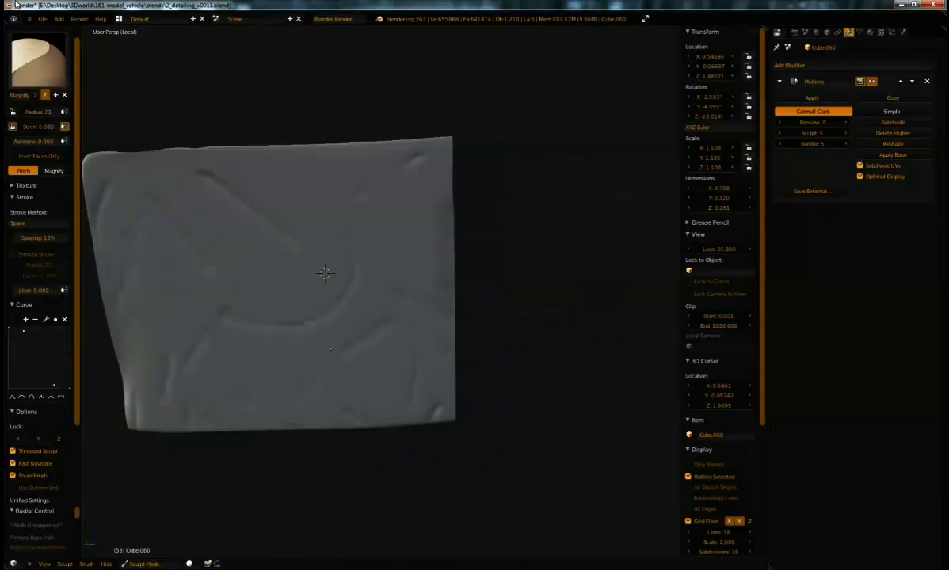
Choose another sculpt brush and touch up the folds on the box's face.
{"action": "mouse_move", "coordinate": [332, 274]}
{"action": "middle_mouse_down"}
{"action": "mouse_move", "coordinate": [435, 290]}
{"action": "mouse_move", "coordinate": [396, 333]}
{"action": "middle_mouse_up"}
{"action": "left_click", "coordinate": [38, 61]}
{"action": "left_click", "coordinate": [78, 117]}
Sculpt short dents into the box's lid with the Crease brush and tighten them with the Pinch brush at strength 0.646.
{"action": "middle_click_drag", "start_coordinate": [349, 302], "coordinate": [319, 326]}
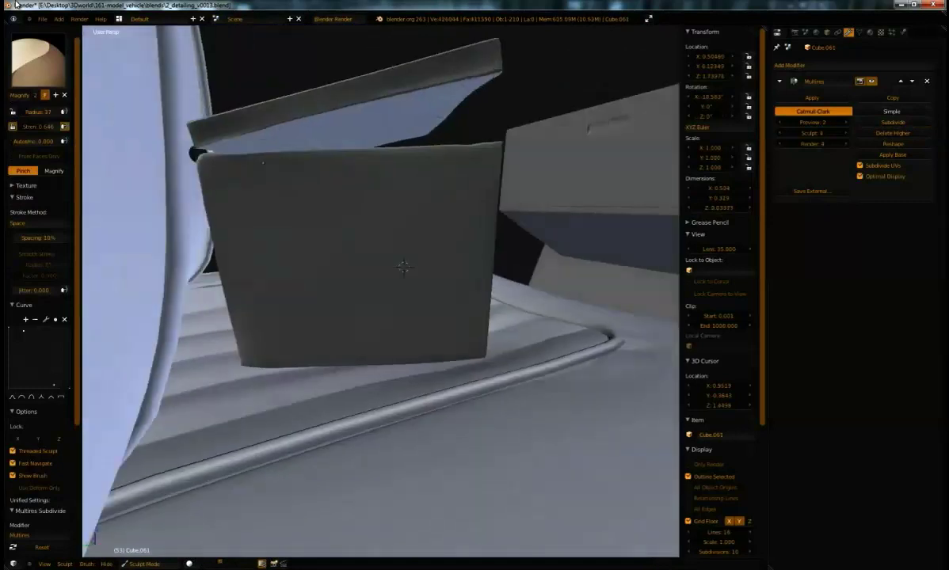
{"action": "mouse_move", "coordinate": [403, 266]}
{"action": "middle_mouse_down"}
{"action": "mouse_move", "coordinate": [275, 159]}
{"action": "mouse_move", "coordinate": [349, 222]}
{"action": "mouse_move", "coordinate": [418, 332]}
{"action": "mouse_move", "coordinate": [421, 320]}
{"action": "middle_mouse_up"}
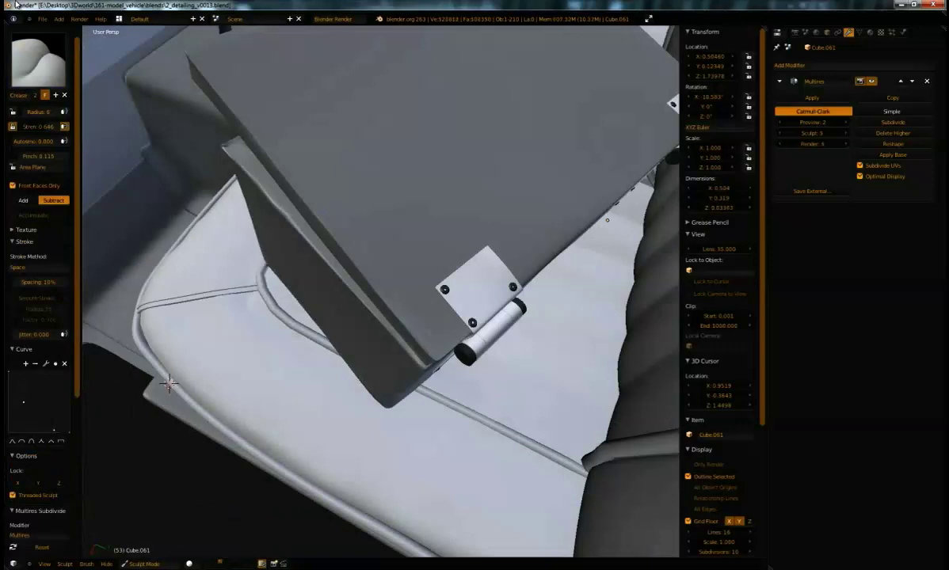
{"action": "middle_click_drag", "start_coordinate": [168, 383], "coordinate": [164, 434]}
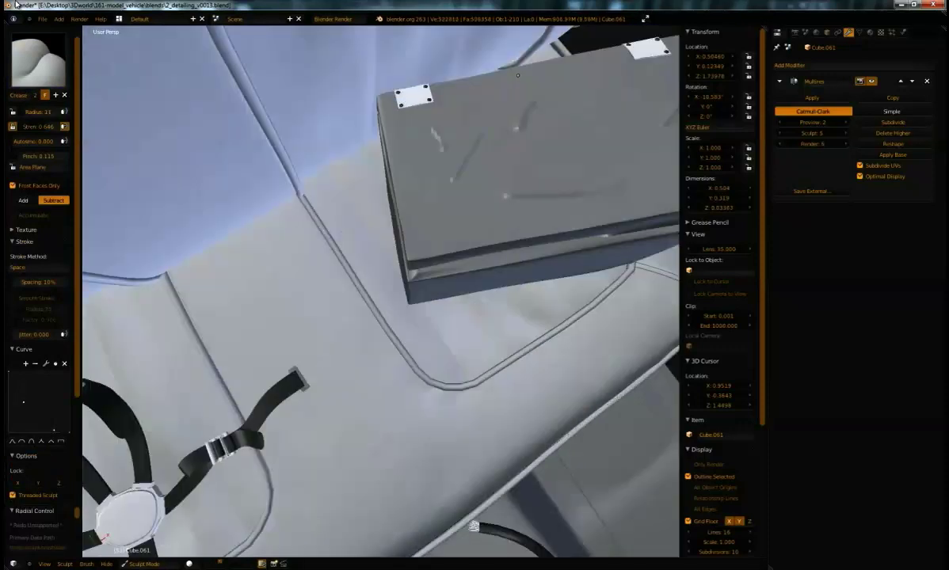
{"action": "key", "text": "p"}
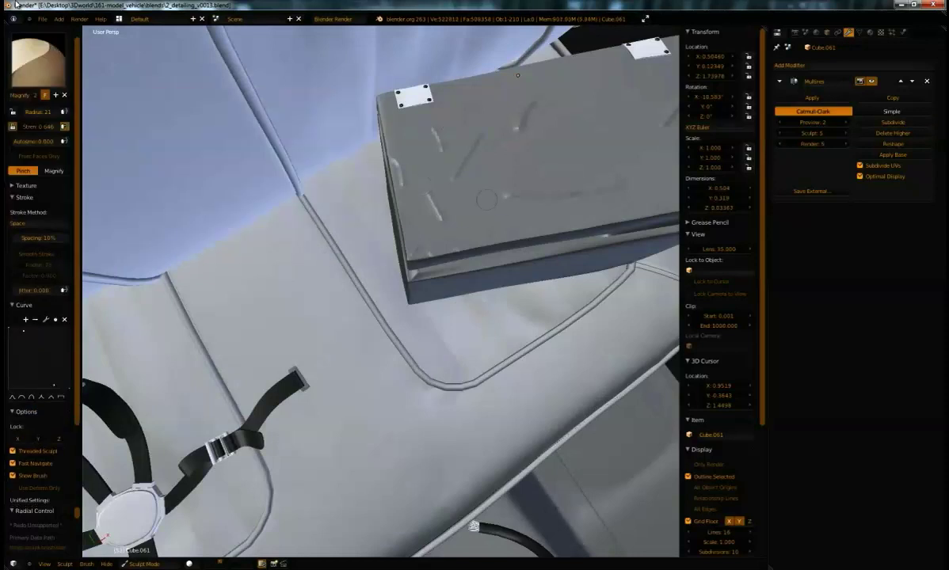
{"action": "middle_click_drag", "start_coordinate": [507, 262], "coordinate": [584, 264]}
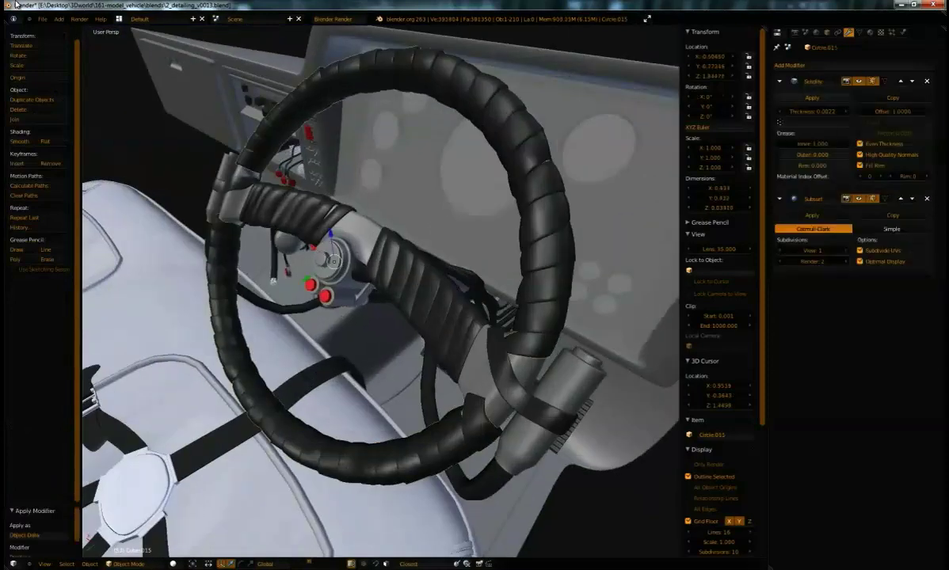
Apply the existing modifiers on the steering wheel's wrap and give it a Multires modifier.
{"action": "left_click", "coordinate": [792, 65]}
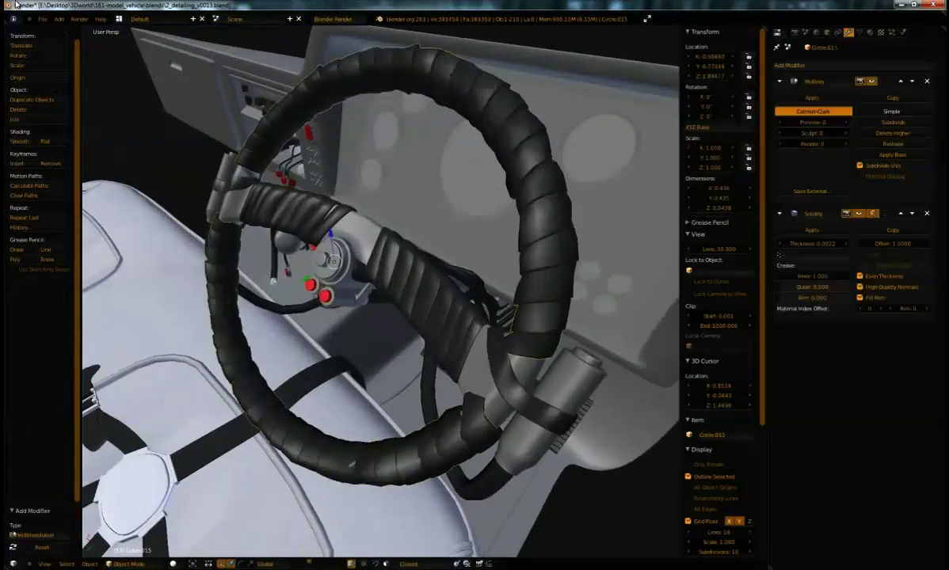
{"action": "middle_click_drag", "start_coordinate": [381, 293], "coordinate": [444, 301]}
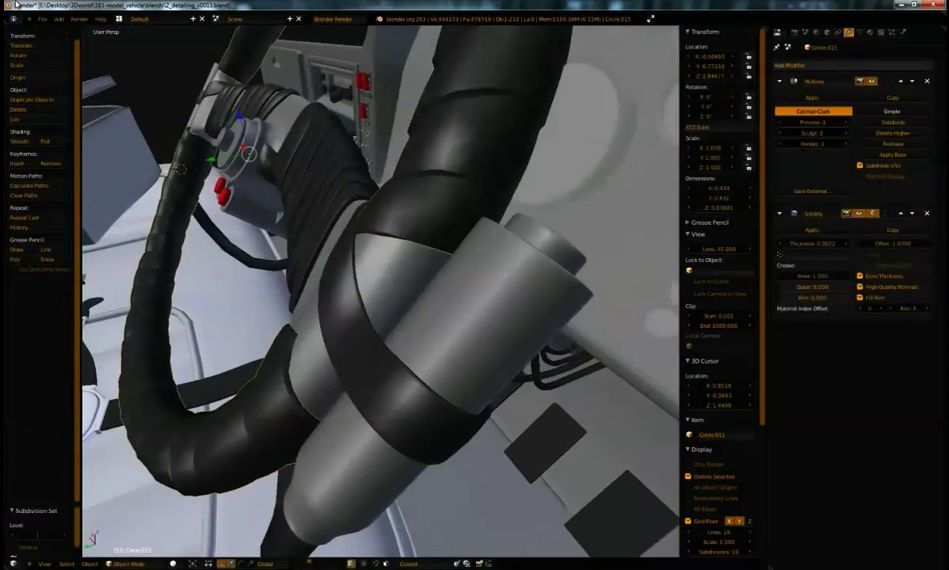
{"action": "left_click", "coordinate": [792, 65]}
{"action": "left_click", "coordinate": [686, 204]}
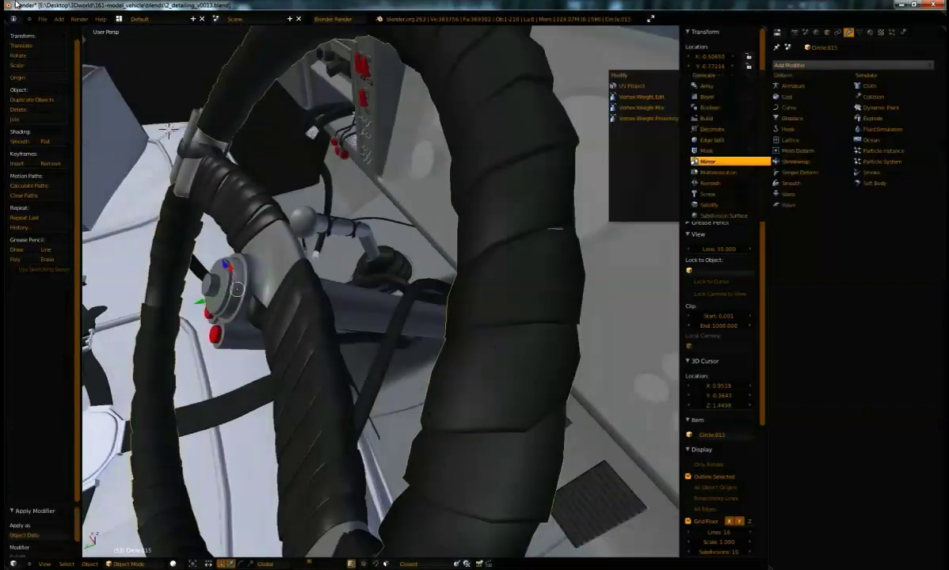
{"action": "left_click", "coordinate": [730, 159]}
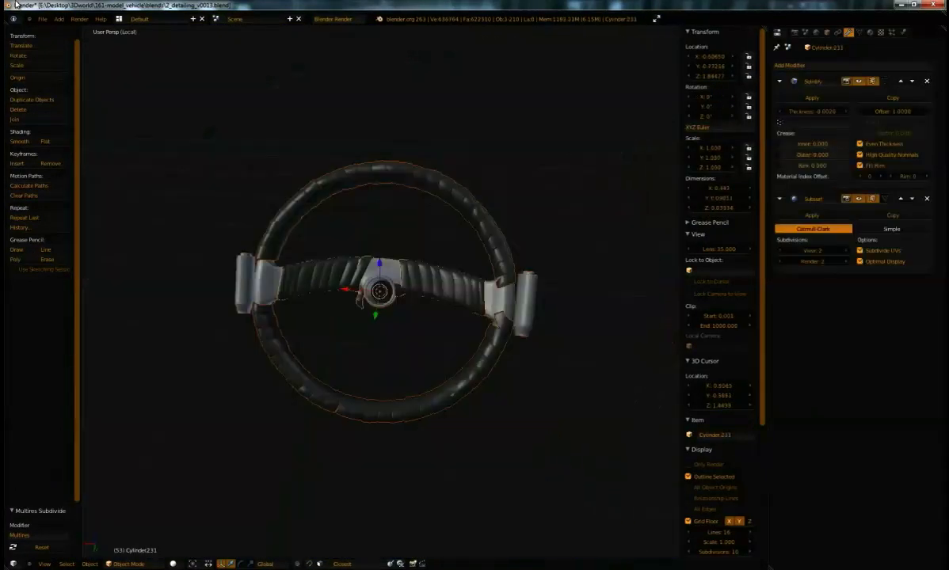
Enter Sculpt Mode on the steering wheel's rim wrap and work its folds with the Smooth and Pinch brushes.
{"action": "left_click", "coordinate": [127, 564]}
{"action": "left_click", "coordinate": [136, 533]}
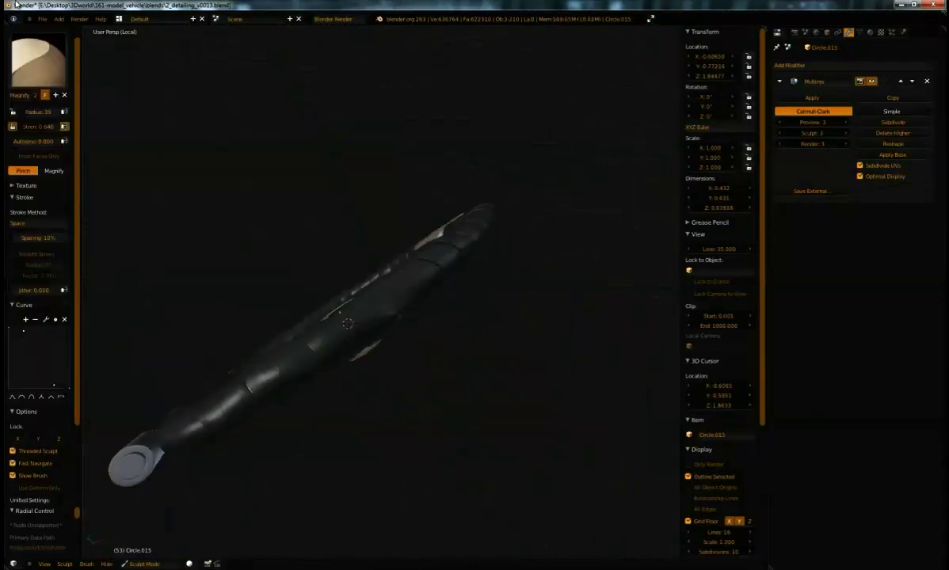
{"action": "middle_click_drag", "start_coordinate": [380, 317], "coordinate": [277, 278]}
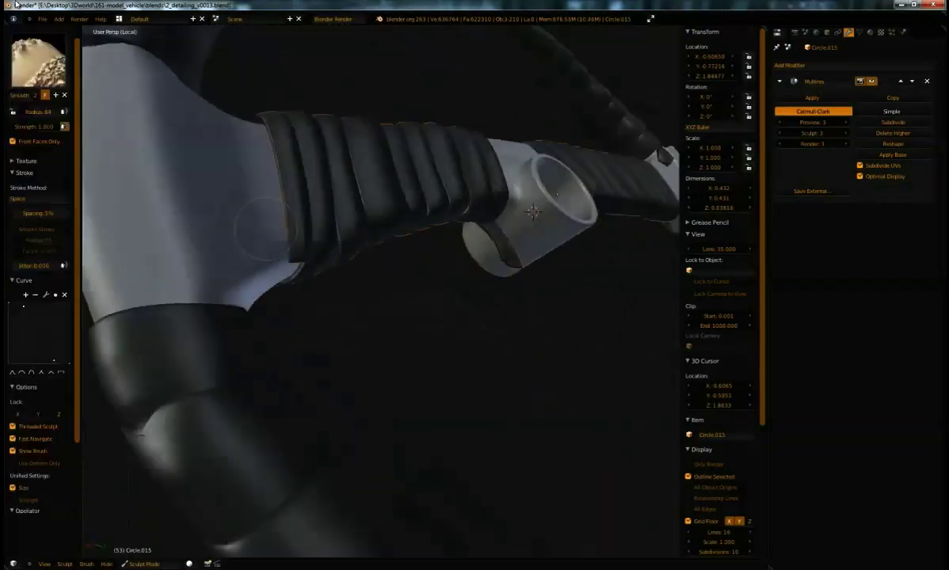
{"action": "key", "text": "p"}
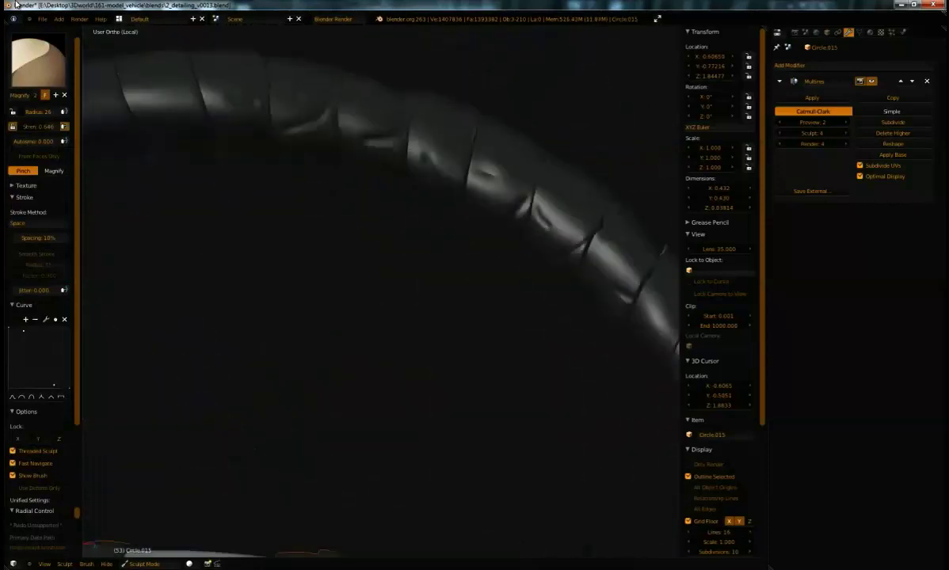
Sculpt small dents into the wrap bands around the rim with a chosen brush and the Pinch brush at radius 47.
{"action": "left_click", "coordinate": [37, 61]}
{"action": "left_click", "coordinate": [173, 166]}
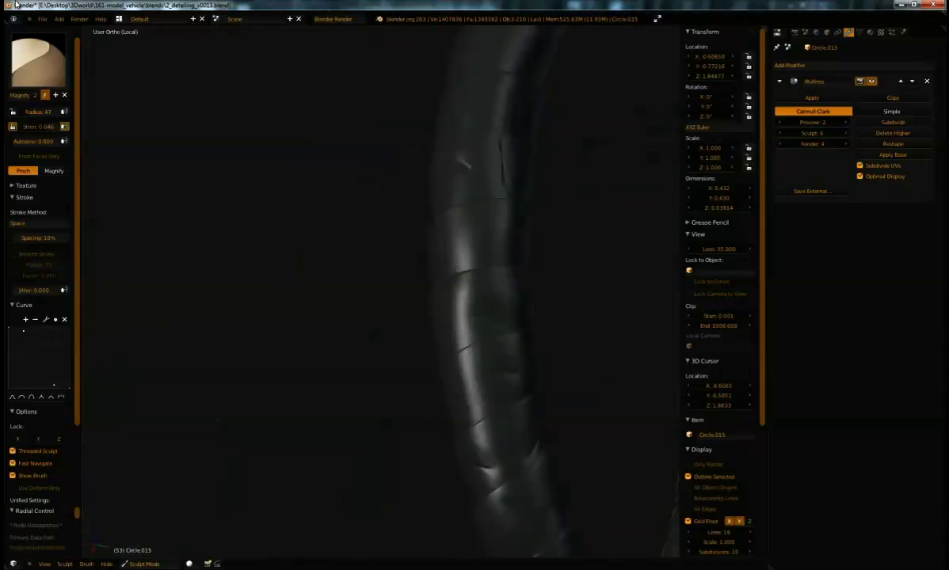
{"action": "middle_click_drag", "start_coordinate": [469, 163], "coordinate": [555, 229]}
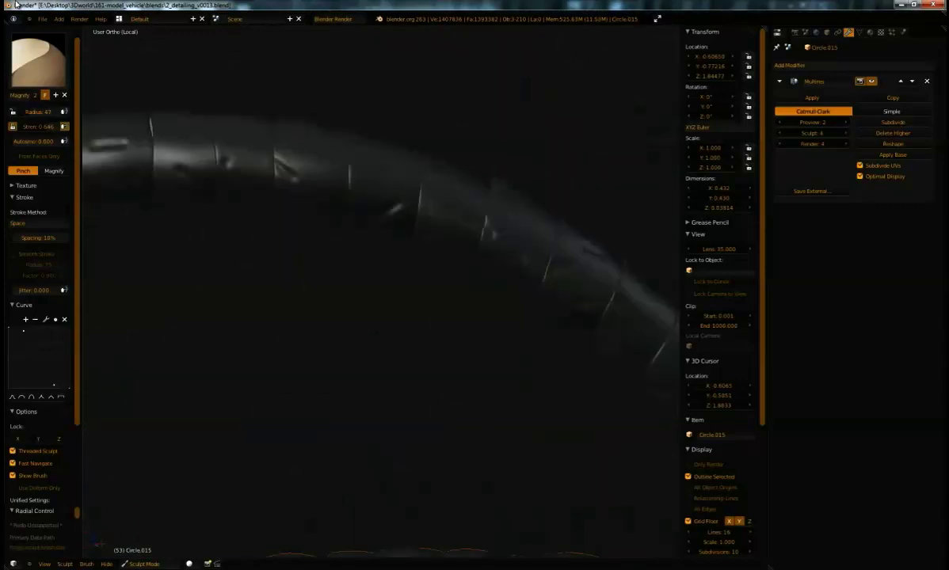
{"action": "middle_click_drag", "start_coordinate": [380, 238], "coordinate": [365, 308]}
{"action": "middle_click_drag", "start_coordinate": [455, 446], "coordinate": [372, 317]}
{"action": "middle_click_drag", "start_coordinate": [476, 348], "coordinate": [444, 262]}
Carve creases into the rim's lower wrap bands below the spoke with the subtracting Crease brush, adjusting its radius.
{"action": "left_click", "coordinate": [38, 61]}
{"action": "left_click", "coordinate": [221, 116]}
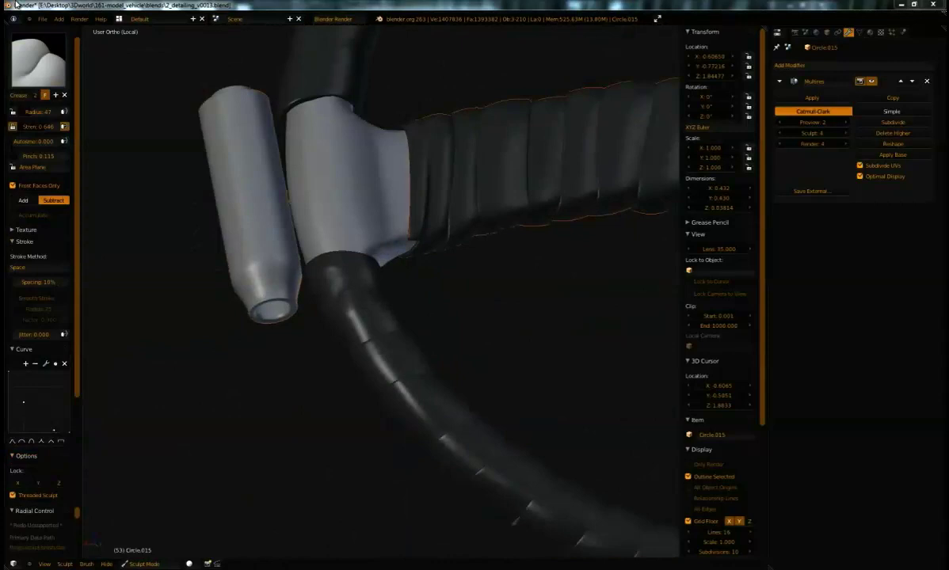
{"action": "middle_click_drag", "start_coordinate": [372, 317], "coordinate": [400, 305]}
{"action": "scroll", "coordinate": [381, 290], "scroll_direction": "up", "scroll_amount": 2}
{"action": "key", "text": "f"}
{"action": "left_click", "coordinate": [315, 342]}
{"action": "left_click_drag", "start_coordinate": [315, 342], "coordinate": [337, 366]}
{"action": "middle_click_drag", "start_coordinate": [341, 364], "coordinate": [247, 231], "text": "shift"}
{"action": "left_click_drag", "start_coordinate": [384, 394], "coordinate": [394, 436]}
Carve more creases into the wrap bands along the bottom of the rim with the Crease brush.
{"action": "mouse_move", "coordinate": [380, 317]}
{"action": "middle_mouse_down"}
{"action": "mouse_move", "coordinate": [348, 253]}
{"action": "mouse_move", "coordinate": [277, 246]}
{"action": "mouse_move", "coordinate": [341, 277]}
{"action": "middle_mouse_up"}
{"action": "key", "text": "f"}
{"action": "middle_click_drag", "start_coordinate": [380, 333], "coordinate": [388, 262]}
{"action": "middle_click_drag", "start_coordinate": [555, 356], "coordinate": [247, 293], "text": "shift"}
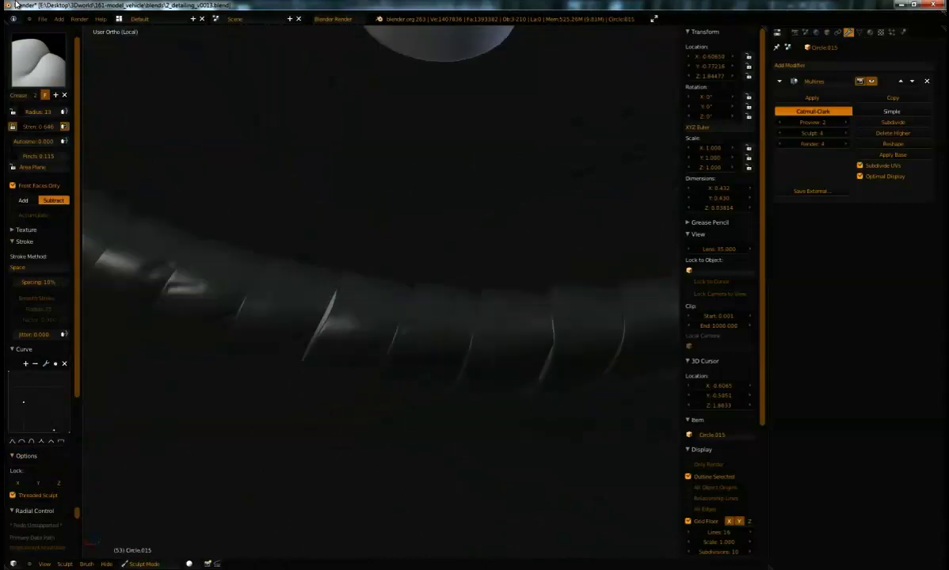
{"action": "middle_click_drag", "start_coordinate": [333, 293], "coordinate": [317, 372]}
{"action": "middle_click_drag", "start_coordinate": [491, 444], "coordinate": [285, 360], "text": "shift"}
{"action": "middle_click_drag", "start_coordinate": [340, 372], "coordinate": [372, 396]}
{"action": "left_click_drag", "start_coordinate": [366, 400], "coordinate": [401, 422]}
{"action": "left_click_drag", "start_coordinate": [521, 371], "coordinate": [549, 383]}
{"action": "mouse_move", "coordinate": [475, 356]}
{"action": "middle_mouse_down"}
{"action": "mouse_move", "coordinate": [443, 396]}
{"action": "mouse_move", "coordinate": [419, 398]}
{"action": "middle_mouse_up"}
{"action": "mouse_move", "coordinate": [222, 297]}
{"action": "middle_mouse_down"}
{"action": "mouse_move", "coordinate": [269, 254]}
{"action": "mouse_move", "coordinate": [355, 209]}
{"action": "middle_mouse_up"}
Sharpen the creases on the rim wrap, alternating the Crease and Pinch brushes, and save the file.
{"action": "key", "text": "p"}
{"action": "key", "text": "shift+c"}
{"action": "key", "text": "1"}
{"action": "key", "text": "p"}
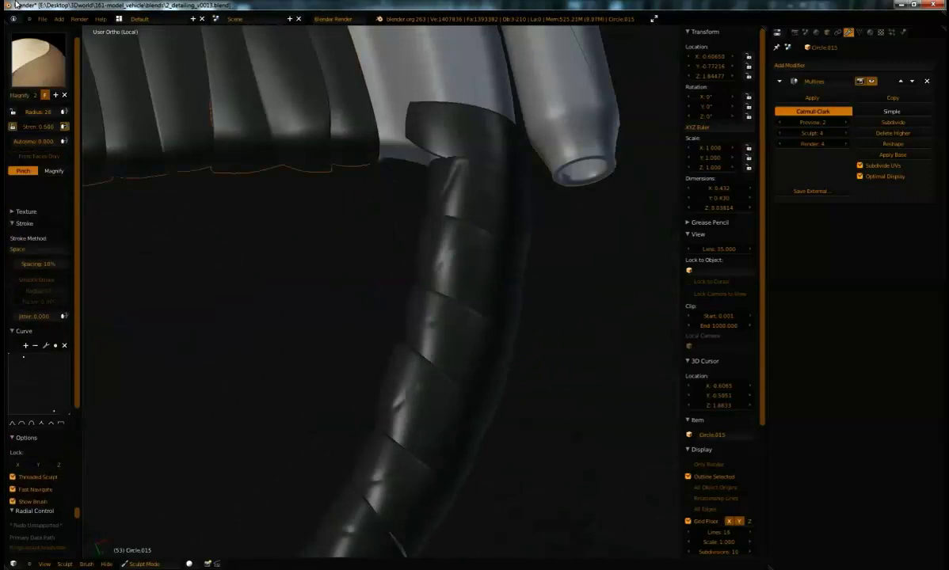
{"action": "middle_click_drag", "start_coordinate": [378, 371], "coordinate": [424, 174], "text": "shift"}
{"action": "mouse_move", "coordinate": [221, 476]}
{"action": "middle_mouse_down", "text": "shift"}
{"action": "mouse_move", "coordinate": [378, 233]}
{"action": "mouse_move", "coordinate": [665, 154]}
{"action": "middle_mouse_up", "text": "shift"}
{"action": "middle_click_drag", "start_coordinate": [103, 80], "coordinate": [641, 226], "text": "shift"}
{"action": "middle_click_drag", "start_coordinate": [155, 39], "coordinate": [300, 377], "text": "shift"}
{"action": "key", "text": "ctrl+s"}
{"action": "key", "text": "Return"}
Raise the Pinch brush's strength to 0.939 and tighten the remaining creases around the rim wrap.
{"action": "mouse_move", "coordinate": [381, 285]}
{"action": "middle_mouse_down"}
{"action": "mouse_move", "coordinate": [444, 278]}
{"action": "mouse_move", "coordinate": [523, 333]}
{"action": "mouse_move", "coordinate": [380, 285]}
{"action": "mouse_move", "coordinate": [444, 277]}
{"action": "mouse_move", "coordinate": [428, 246]}
{"action": "mouse_move", "coordinate": [396, 270]}
{"action": "middle_mouse_up"}
{"action": "key", "text": "shift+f"}
{"action": "middle_click_drag", "start_coordinate": [328, 341], "coordinate": [558, 182], "text": "shift"}
{"action": "middle_click_drag", "start_coordinate": [380, 285], "coordinate": [499, 246]}
{"action": "middle_click_drag", "start_coordinate": [343, 360], "coordinate": [346, 499], "text": "shift"}
{"action": "mouse_move", "coordinate": [380, 285]}
{"action": "middle_mouse_down"}
{"action": "mouse_move", "coordinate": [436, 213]}
{"action": "mouse_move", "coordinate": [515, 253]}
{"action": "middle_mouse_up"}
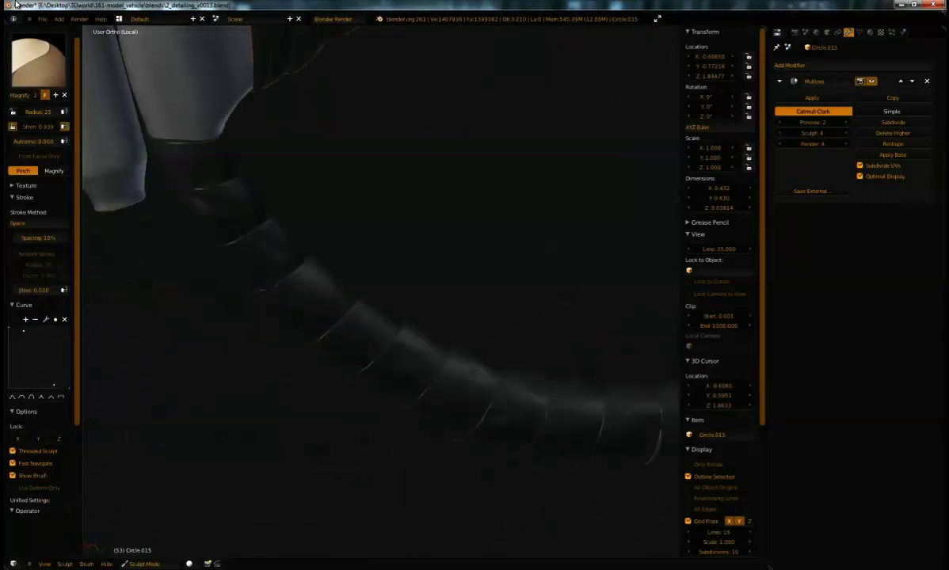
Touch up the wrap on the lower part of the rim with a different sculpt brush.
{"action": "middle_click_drag", "start_coordinate": [380, 285], "coordinate": [396, 246]}
{"action": "left_click", "coordinate": [38, 61]}
{"action": "left_click", "coordinate": [340, 157]}
{"action": "key", "text": "s"}
{"action": "mouse_move", "coordinate": [293, 183]}
{"action": "middle_mouse_down"}
{"action": "mouse_move", "coordinate": [320, 209]}
{"action": "mouse_move", "coordinate": [333, 262]}
{"action": "middle_mouse_up"}
Replace the modifiers on the steering wheel's spoke wrap with Multires, enter Sculpt Mode on it and save the file.
{"action": "scroll", "coordinate": [333, 262], "scroll_direction": "down", "scroll_amount": 4}
{"action": "left_click", "coordinate": [144, 564]}
{"action": "left_click", "coordinate": [143, 553]}
{"action": "right_click", "coordinate": [388, 214]}
{"action": "scroll", "coordinate": [389, 238], "scroll_direction": "up", "scroll_amount": 2}
{"action": "left_click", "coordinate": [926, 81]}
{"action": "left_click", "coordinate": [927, 81]}
{"action": "key", "text": "ctrl+z"}
{"action": "left_click", "coordinate": [131, 564]}
{"action": "left_click", "coordinate": [131, 532]}
{"action": "key", "text": "ctrl+s"}
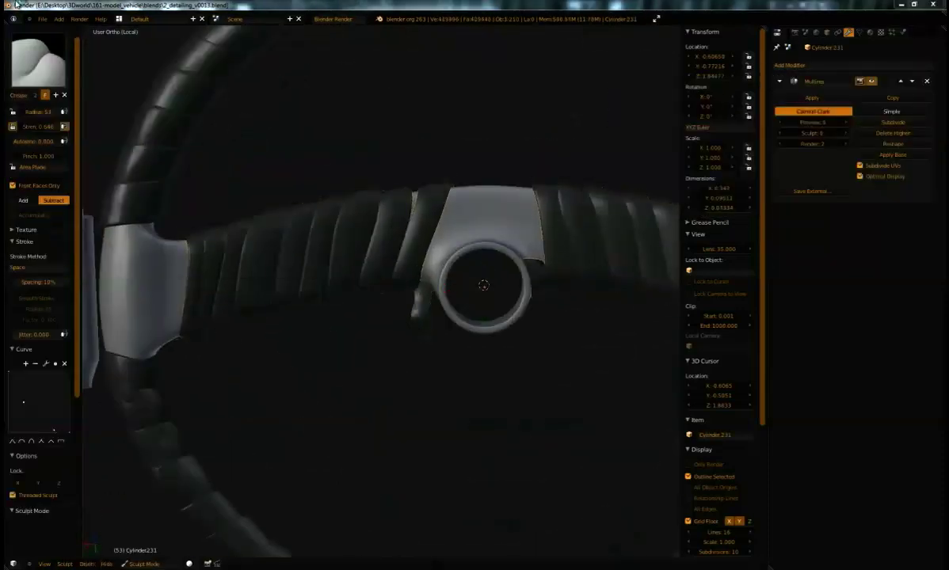
Subdivide the spoke wrap's Multires to level 4 and crease its bands on both sides of the hub.
{"action": "mouse_move", "coordinate": [380, 286]}
{"action": "middle_mouse_down"}
{"action": "mouse_move", "coordinate": [484, 294]}
{"action": "mouse_move", "coordinate": [408, 277]}
{"action": "middle_mouse_up"}
{"action": "scroll", "coordinate": [184, 197], "scroll_direction": "up", "scroll_amount": 2}
{"action": "left_click", "coordinate": [893, 122]}
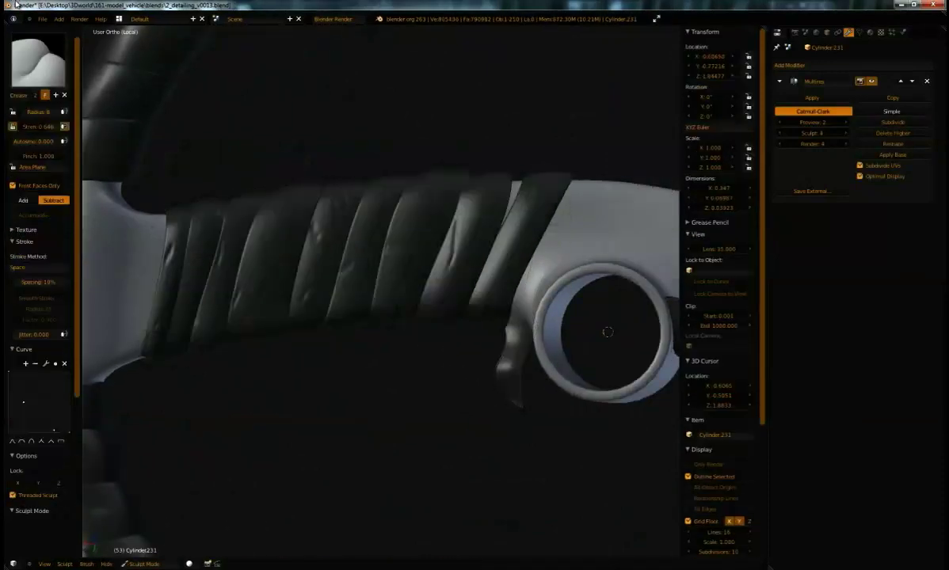
{"action": "middle_click_drag", "start_coordinate": [506, 349], "coordinate": [201, 353], "text": "shift"}
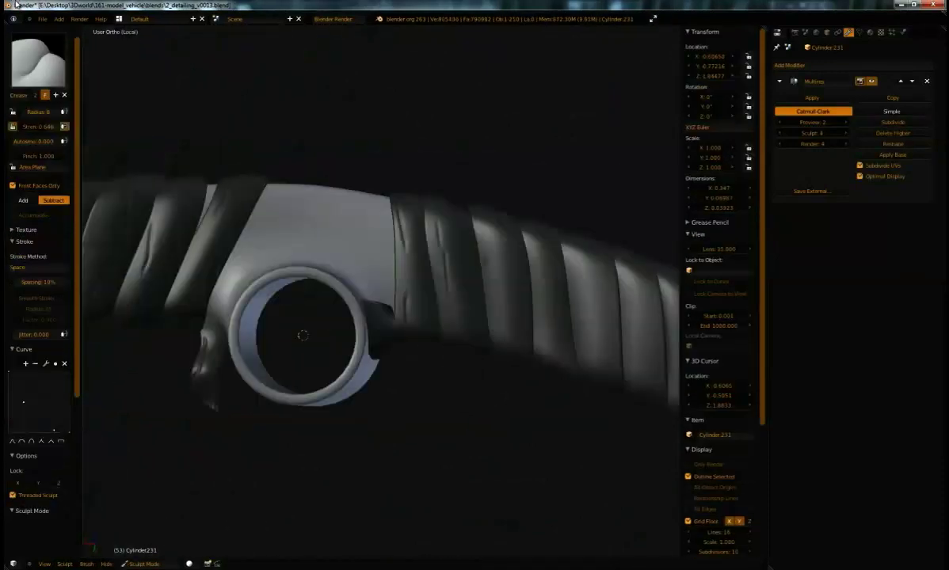
{"action": "middle_click_drag", "start_coordinate": [303, 335], "coordinate": [173, 313], "text": "shift"}
Pinch the spoke wrap's folds at strength 0.939, and add and tighten creases on the wrap's other side.
{"action": "key", "text": "p"}
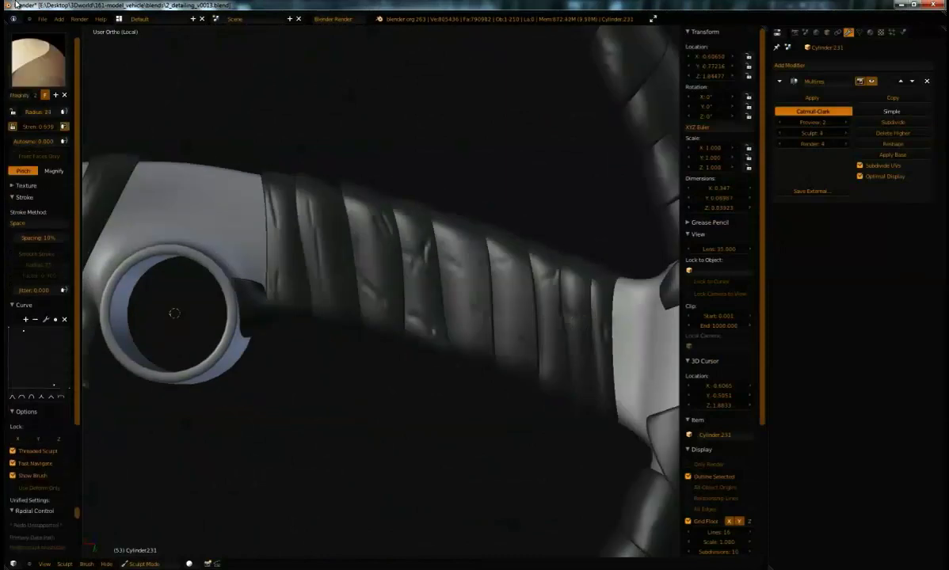
{"action": "mouse_move", "coordinate": [174, 313]}
{"action": "middle_mouse_down"}
{"action": "mouse_move", "coordinate": [438, 403]}
{"action": "mouse_move", "coordinate": [575, 409]}
{"action": "mouse_move", "coordinate": [375, 275]}
{"action": "mouse_move", "coordinate": [515, 257]}
{"action": "middle_mouse_up"}
{"action": "key", "text": "shift+c"}
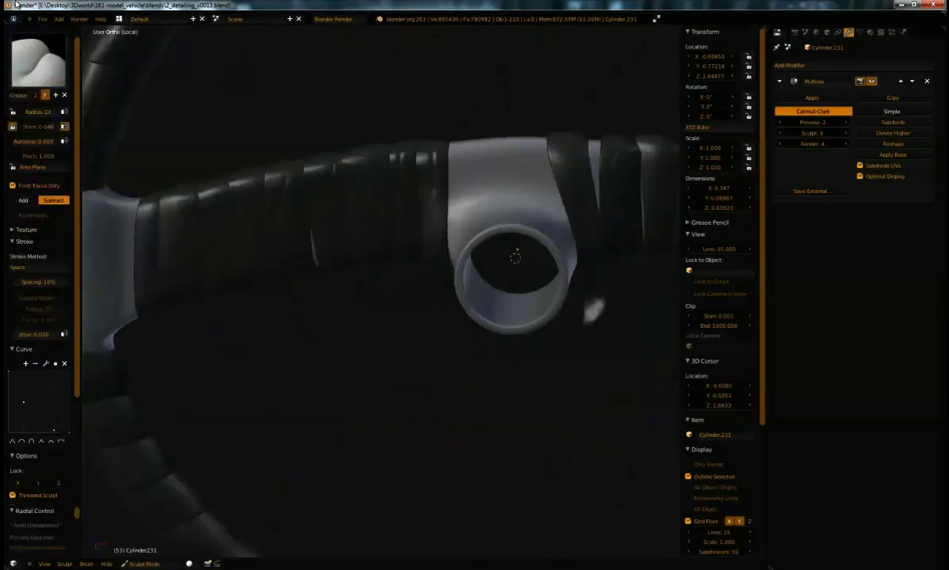
{"action": "key", "text": "p"}
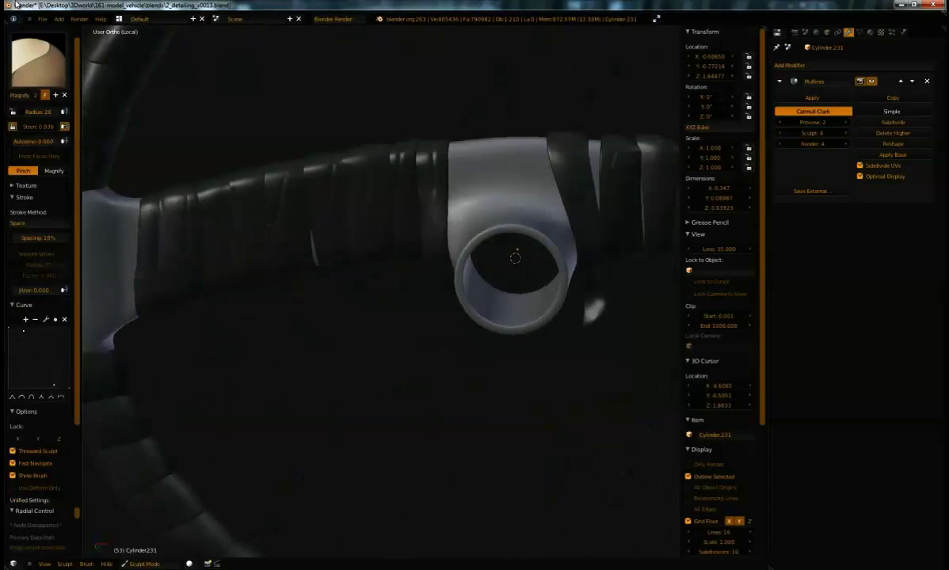
Leave Sculpt Mode and local view, and select the instrument panel cover behind the steering wheel.
{"action": "mouse_move", "coordinate": [515, 257]}
{"action": "middle_mouse_down"}
{"action": "mouse_move", "coordinate": [473, 273]}
{"action": "mouse_move", "coordinate": [199, 259]}
{"action": "mouse_move", "coordinate": [279, 340]}
{"action": "mouse_move", "coordinate": [444, 333]}
{"action": "mouse_move", "coordinate": [380, 293]}
{"action": "middle_mouse_up"}
{"action": "scroll", "coordinate": [380, 293], "scroll_direction": "down", "scroll_amount": 3}
{"action": "scroll", "coordinate": [380, 293], "scroll_direction": "up", "scroll_amount": 4}
{"action": "key", "text": "Tab"}
{"action": "key", "text": "KP_Divide"}
{"action": "scroll", "coordinate": [380, 293], "scroll_direction": "down", "scroll_amount": 3}
{"action": "middle_click_drag", "start_coordinate": [380, 174], "coordinate": [443, 332], "text": "shift"}
{"action": "scroll", "coordinate": [380, 293], "scroll_direction": "up", "scroll_amount": 4}
{"action": "right_click", "coordinate": [444, 238]}
Isolate the instrument panel cover in local view and open its mesh for editing.
{"action": "key", "text": "Tab"}
{"action": "key", "text": "a"}
{"action": "key", "text": "k"}
{"action": "key", "text": "Escape"}
{"action": "key", "text": "KP_Divide"}
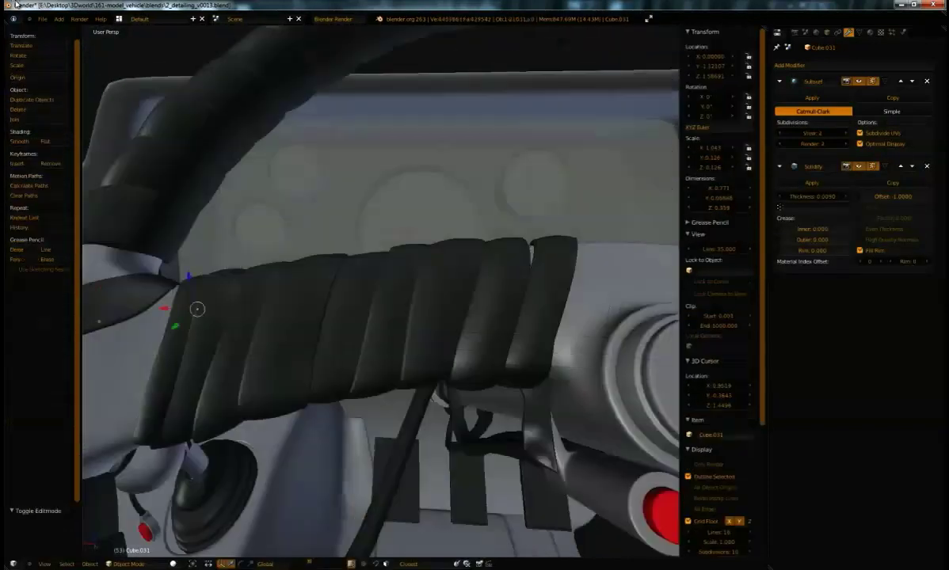
{"action": "key", "text": "Return"}
{"action": "mouse_move", "coordinate": [399, 345]}
{"action": "middle_mouse_down"}
{"action": "mouse_move", "coordinate": [301, 340]}
{"action": "mouse_move", "coordinate": [416, 340]}
{"action": "middle_mouse_up"}
Cut a branching crack pattern across the cover's face from its upper edge with the Knife tool.
{"action": "key", "text": "k"}
{"action": "left_click", "coordinate": [263, 190]}
{"action": "left_click", "coordinate": [269, 218]}
{"action": "key", "text": "ctrl+z"}
{"action": "key", "text": "k"}
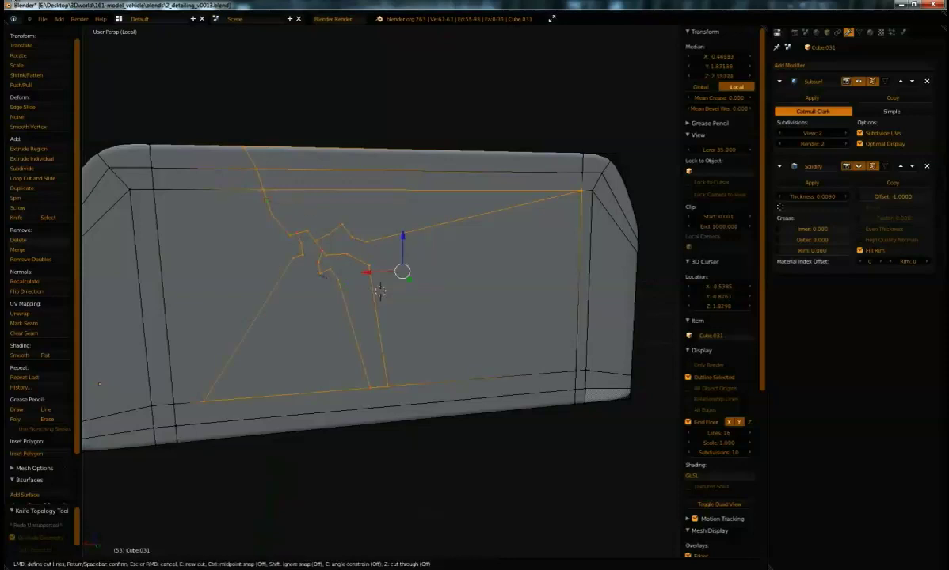
{"action": "key", "text": "Return"}
Select the cut faces and edges of the crack pattern and run an edge command on them.
{"action": "scroll", "coordinate": [265, 293], "scroll_direction": "up", "scroll_amount": 3}
{"action": "scroll", "coordinate": [474, 232], "scroll_direction": "down", "scroll_amount": 2}
{"action": "key", "text": "ctrl+Tab"}
{"action": "right_click", "coordinate": [408, 257]}
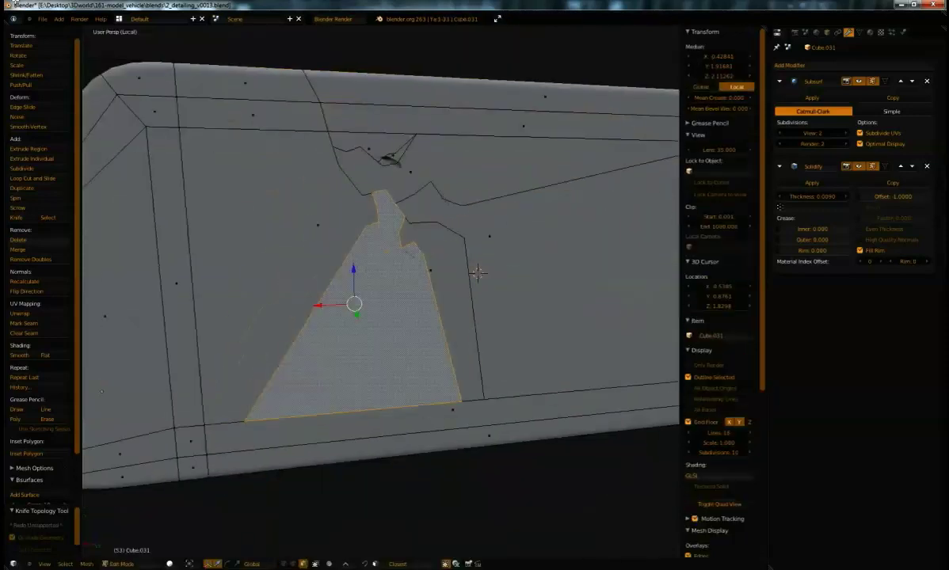
{"action": "scroll", "coordinate": [349, 302], "scroll_direction": "down", "scroll_amount": 2}
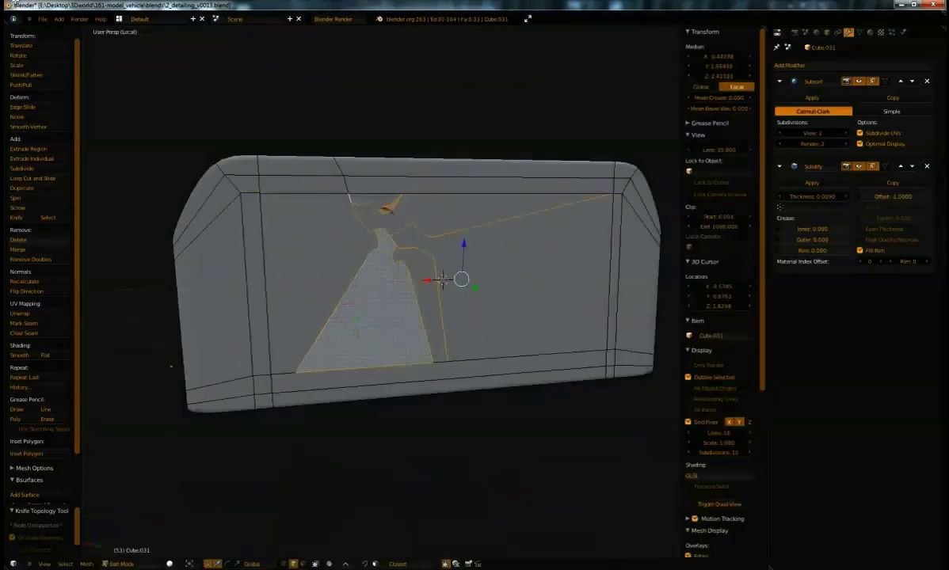
{"action": "key", "text": "ctrl+e"}
{"action": "left_click", "coordinate": [349, 303]}
{"action": "scroll", "coordinate": [387, 269], "scroll_direction": "up", "scroll_amount": 4}
Select the cover's whole mesh and set its shading to Flat.
{"action": "key", "text": "ctrl+Tab"}
{"action": "left_click", "coordinate": [387, 270]}
{"action": "right_click", "coordinate": [407, 169]}
{"action": "middle_click_drag", "start_coordinate": [407, 237], "coordinate": [555, 261]}
{"action": "key", "text": "a"}
{"action": "key", "text": "a"}
{"action": "left_click", "coordinate": [45, 355]}
Toggle proportional editing and move a crack vertex near the cover's upper edge along the X axis.
{"action": "key", "text": "Tab"}
{"action": "mouse_move", "coordinate": [381, 292]}
{"action": "middle_mouse_down"}
{"action": "mouse_move", "coordinate": [554, 295]}
{"action": "mouse_move", "coordinate": [396, 273]}
{"action": "mouse_move", "coordinate": [404, 305]}
{"action": "mouse_move", "coordinate": [443, 309]}
{"action": "mouse_move", "coordinate": [507, 311]}
{"action": "mouse_move", "coordinate": [372, 277]}
{"action": "middle_mouse_up"}
{"action": "key", "text": "Tab"}
{"action": "key", "text": "o"}
{"action": "right_click", "coordinate": [327, 173]}
{"action": "key", "text": "g"}
{"action": "key", "text": "x"}
{"action": "key", "text": "Return"}
Cut extra connecting edges around the crack shards near the cover's upper edge with the Knife tool.
{"action": "scroll", "coordinate": [373, 277], "scroll_direction": "up", "scroll_amount": 2}
{"action": "right_click", "coordinate": [299, 222]}
{"action": "key", "text": "a"}
{"action": "middle_click_drag", "start_coordinate": [502, 310], "coordinate": [490, 486]}
{"action": "middle_click_drag", "start_coordinate": [382, 292], "coordinate": [453, 313]}
{"action": "key", "text": "k"}
{"action": "left_click", "coordinate": [422, 236]}
{"action": "left_click", "coordinate": [424, 257]}
{"action": "key", "text": "Return"}
{"action": "key", "text": "k"}
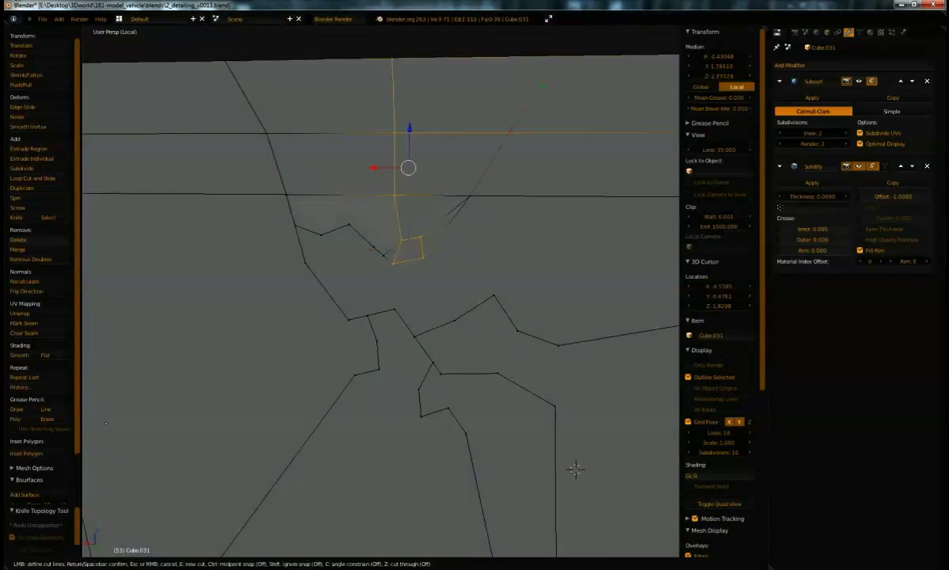
{"action": "mouse_move", "coordinate": [575, 470]}
{"action": "middle_mouse_down"}
{"action": "mouse_move", "coordinate": [591, 439]}
{"action": "mouse_move", "coordinate": [583, 484]}
{"action": "middle_mouse_up"}
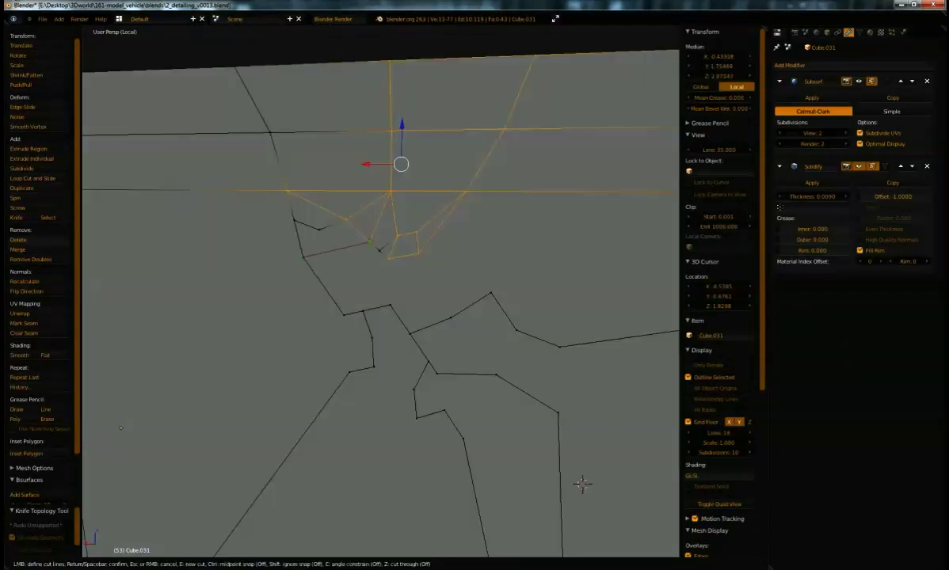
{"action": "key", "text": "Return"}
Examine the cracked area of the cover up close and from a distance, in both Object and Edit Mode.
{"action": "key", "text": "a"}
{"action": "middle_click_drag", "start_coordinate": [582, 449], "coordinate": [567, 436]}
{"action": "left_click", "coordinate": [455, 302]}
{"action": "middle_click_drag", "start_coordinate": [455, 302], "coordinate": [428, 262]}
{"action": "scroll", "coordinate": [381, 291], "scroll_direction": "down", "scroll_amount": 4}
{"action": "right_click", "coordinate": [595, 239]}
{"action": "key", "text": "Tab"}
{"action": "middle_click_drag", "start_coordinate": [451, 327], "coordinate": [504, 314]}
{"action": "key", "text": "Tab"}
{"action": "scroll", "coordinate": [381, 291], "scroll_direction": "up", "scroll_amount": 4}
{"action": "scroll", "coordinate": [488, 398], "scroll_direction": "down", "scroll_amount": 3}
{"action": "middle_click_drag", "start_coordinate": [625, 427], "coordinate": [561, 439]}
{"action": "scroll", "coordinate": [487, 398], "scroll_direction": "up", "scroll_amount": 5}
{"action": "key", "text": "a"}
{"action": "scroll", "coordinate": [507, 404], "scroll_direction": "down", "scroll_amount": 5}
Undo the most recent edits to the cover's mesh and return to Edit Mode.
{"action": "key", "text": "ctrl+z"}
{"action": "key", "text": "ctrl+z"}
{"action": "key", "text": "ctrl+z"}
{"action": "key", "text": "ctrl+z"}
{"action": "key", "text": "ctrl+z"}
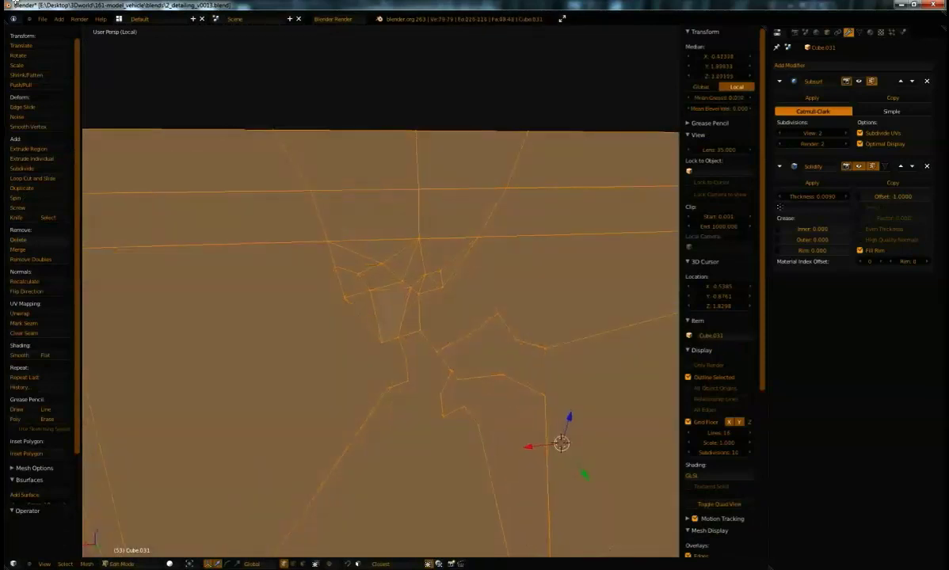
{"action": "key", "text": "Tab"}
{"action": "key", "text": "ctrl+z"}
{"action": "key", "text": "Tab"}
Run a Specials command on the cover's mesh and delete the unwanted geometry.
{"action": "key", "text": "w"}
{"action": "left_click", "coordinate": [321, 258]}
{"action": "middle_click_drag", "start_coordinate": [321, 258], "coordinate": [336, 268]}
{"action": "right_click", "coordinate": [292, 152]}
{"action": "middle_click_drag", "start_coordinate": [576, 460], "coordinate": [467, 365]}
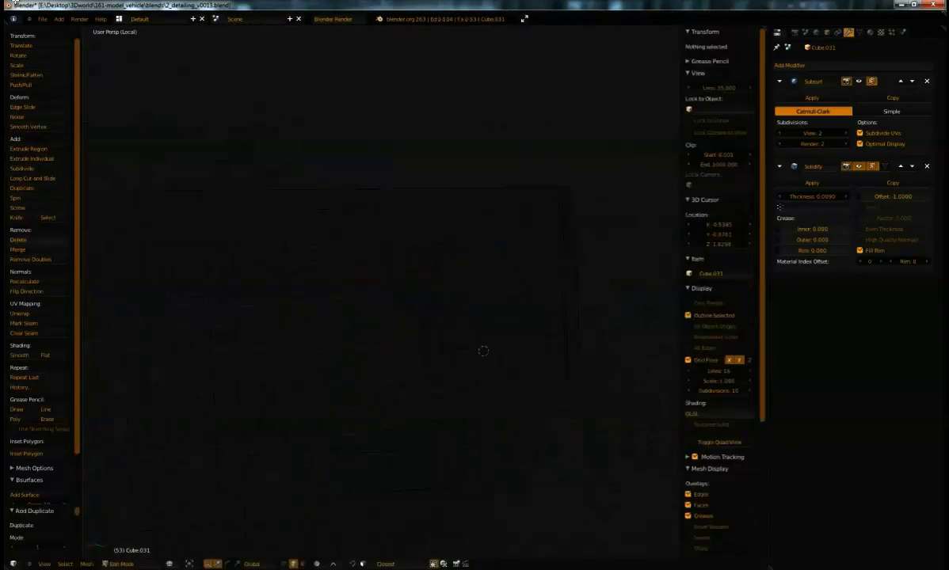
{"action": "key", "text": "a"}
{"action": "key", "text": "x"}
{"action": "left_click", "coordinate": [445, 346]}
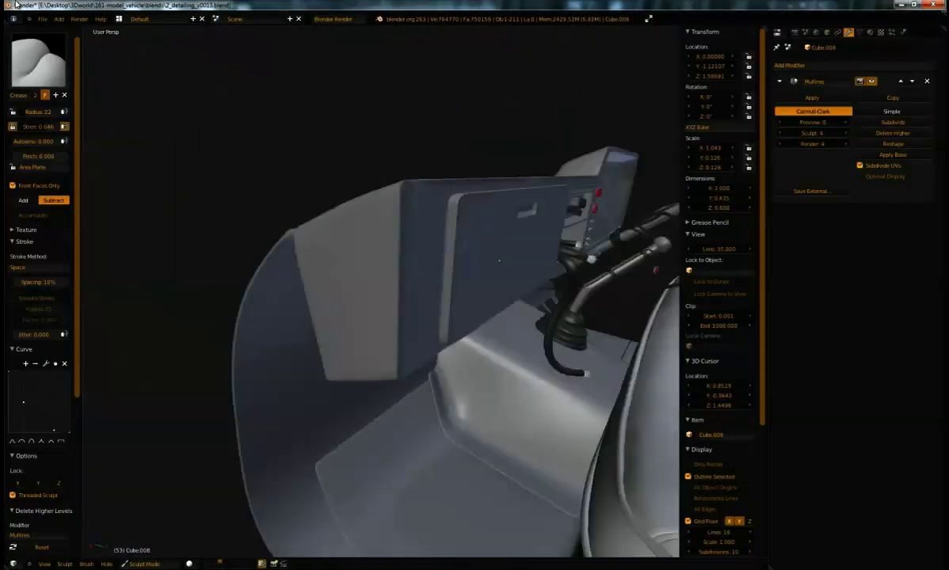
Switch to the Pinch brush and isolate the dashboard in orthographic local view to work on its upper edge creases.
{"action": "key", "text": "p"}
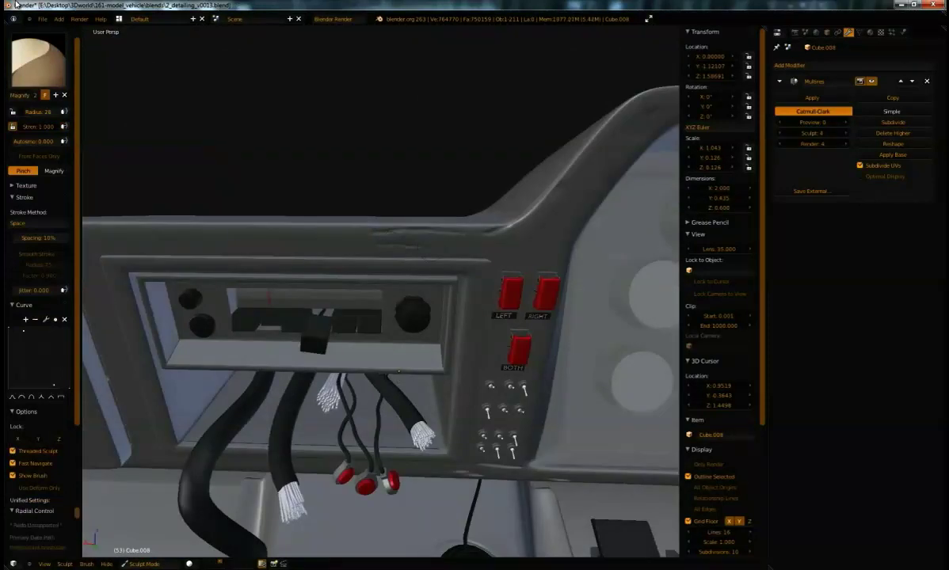
{"action": "key", "text": "KP_5"}
{"action": "key", "text": "KP_Divide"}
{"action": "scroll", "coordinate": [380, 292], "scroll_direction": "up", "scroll_amount": 4}
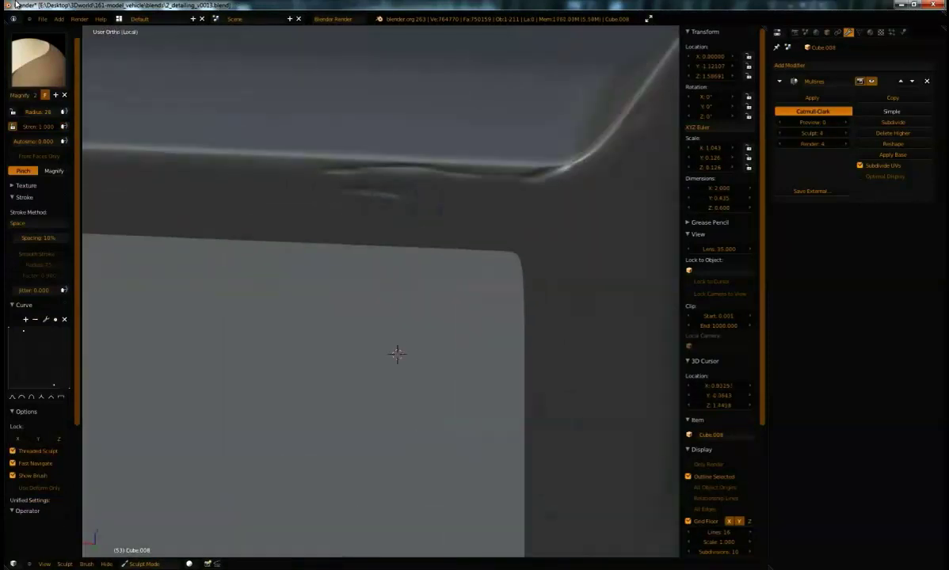
{"action": "middle_click_drag", "start_coordinate": [528, 165], "coordinate": [594, 214], "text": "ctrl"}
Switch to the Smooth brush and soften the sculpted dents along the dashboard's edges.
{"action": "key", "text": "s"}
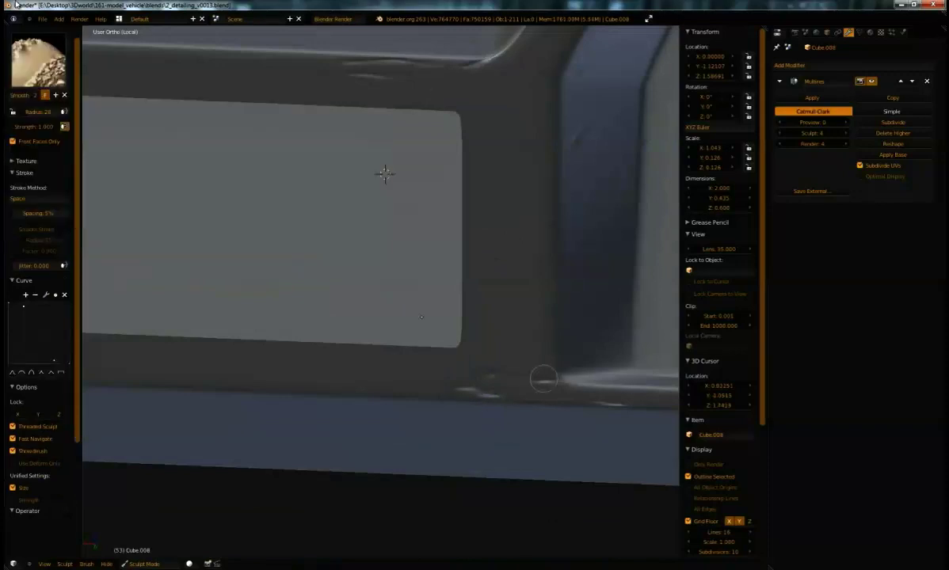
{"action": "mouse_move", "coordinate": [421, 317]}
{"action": "middle_mouse_down"}
{"action": "mouse_move", "coordinate": [477, 334]}
{"action": "mouse_move", "coordinate": [277, 165]}
{"action": "mouse_move", "coordinate": [366, 287]}
{"action": "middle_mouse_up"}
{"action": "middle_click_drag", "start_coordinate": [246, 146], "coordinate": [246, 183], "text": "ctrl"}
{"action": "middle_click_drag", "start_coordinate": [246, 183], "coordinate": [634, 182], "text": "shift"}
{"action": "scroll", "coordinate": [507, 270], "scroll_direction": "up", "scroll_amount": 2}
{"action": "mouse_move", "coordinate": [507, 269]}
{"action": "middle_mouse_down"}
{"action": "mouse_move", "coordinate": [386, 267]}
{"action": "mouse_move", "coordinate": [555, 301]}
{"action": "middle_mouse_up"}
{"action": "middle_click_drag", "start_coordinate": [443, 301], "coordinate": [507, 261]}
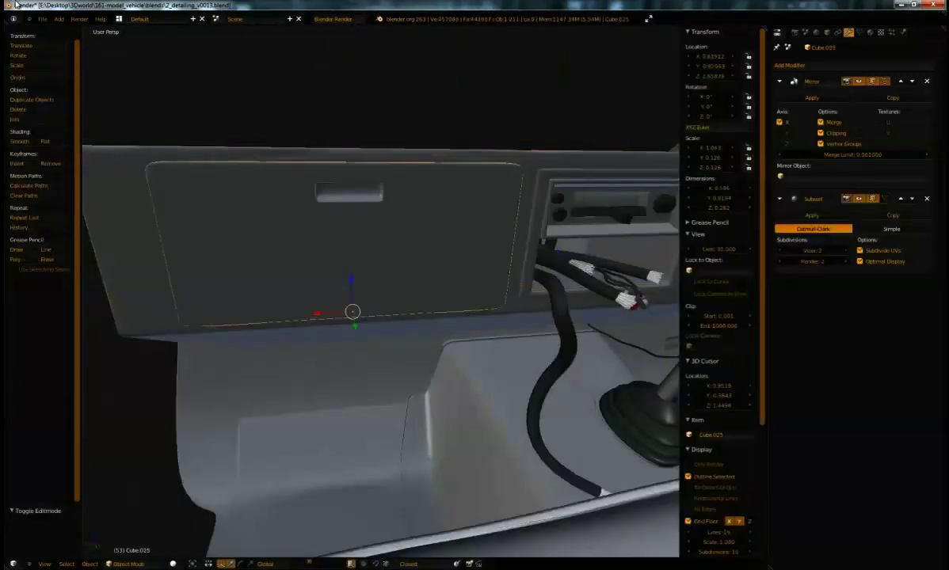
Subdivide the glove box lid's Multires modifier, enter Sculpt Mode and work its creases with the Pinch brush.
{"action": "left_click", "coordinate": [892, 122]}
{"action": "left_click", "coordinate": [129, 564]}
{"action": "scroll", "coordinate": [380, 294], "scroll_direction": "up", "scroll_amount": 4}
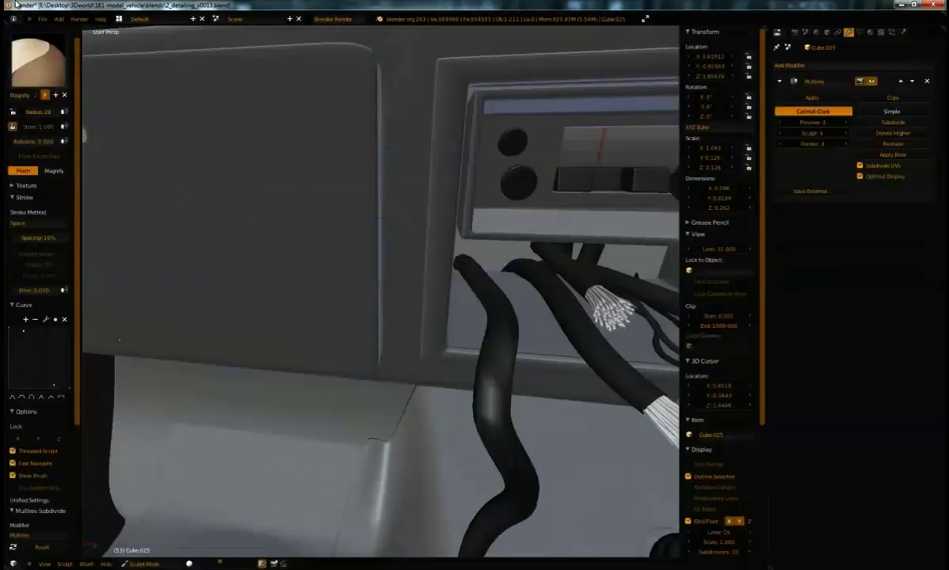
{"action": "middle_click_drag", "start_coordinate": [380, 293], "coordinate": [427, 317]}
{"action": "scroll", "coordinate": [428, 317], "scroll_direction": "down", "scroll_amount": 4}
{"action": "mouse_move", "coordinate": [647, 258]}
{"action": "middle_mouse_down"}
{"action": "mouse_move", "coordinate": [378, 389]}
{"action": "mouse_move", "coordinate": [373, 295]}
{"action": "middle_mouse_up"}
{"action": "key", "text": "p"}
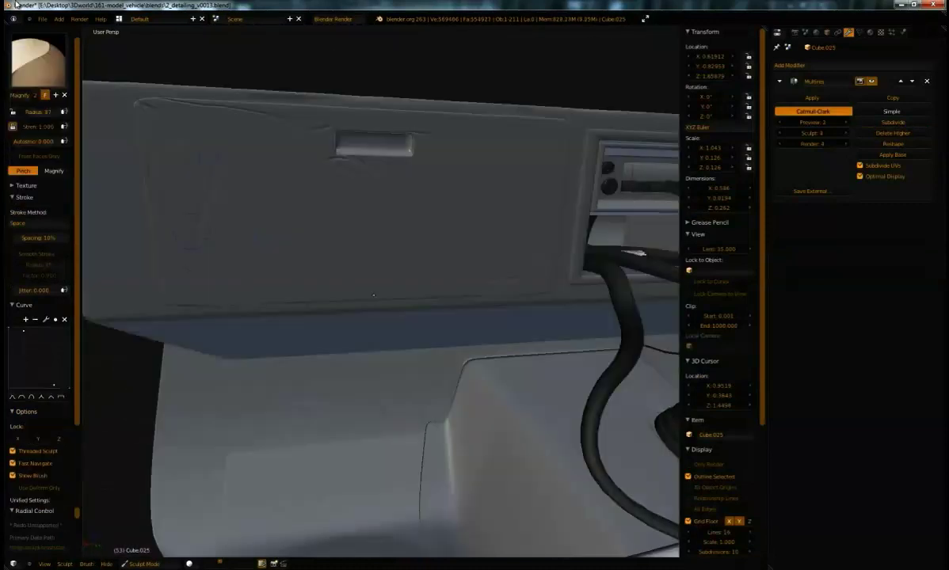
Return the glove box lid to Object Mode and save the file.
{"action": "mouse_move", "coordinate": [373, 295]}
{"action": "middle_mouse_down"}
{"action": "mouse_move", "coordinate": [373, 349]}
{"action": "mouse_move", "coordinate": [373, 305]}
{"action": "mouse_move", "coordinate": [373, 317]}
{"action": "mouse_move", "coordinate": [476, 317]}
{"action": "middle_mouse_up"}
{"action": "left_click", "coordinate": [129, 564]}
{"action": "left_click", "coordinate": [139, 552]}
{"action": "key", "text": "ctrl+s"}
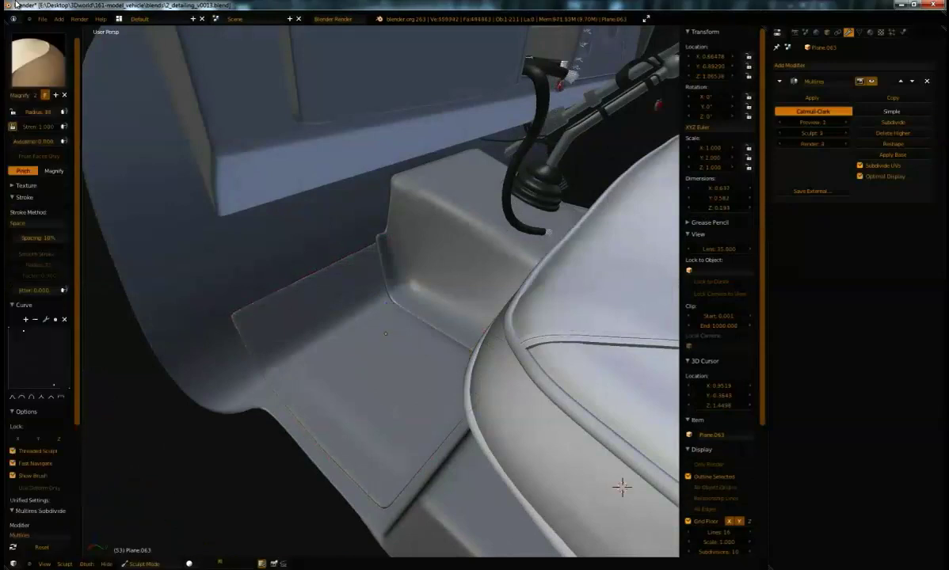
Isolate the footwell floor panel in orthographic view and carve scratches and creases across it with the Crease brush.
{"action": "key", "text": "shift+c"}
{"action": "key", "text": "KP_Divide"}
{"action": "key", "text": "KP_5"}
{"action": "scroll", "coordinate": [380, 291], "scroll_direction": "up", "scroll_amount": 3}
{"action": "key", "text": "f"}
{"action": "left_click_drag", "start_coordinate": [393, 365], "coordinate": [519, 190]}
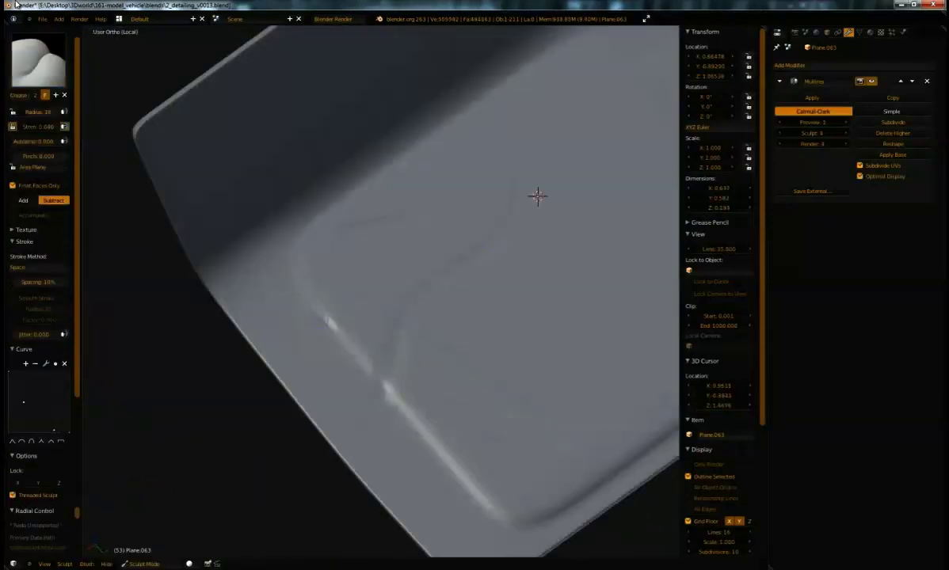
{"action": "middle_click_drag", "start_coordinate": [519, 190], "coordinate": [555, 101]}
{"action": "scroll", "coordinate": [555, 100], "scroll_direction": "down", "scroll_amount": 4}
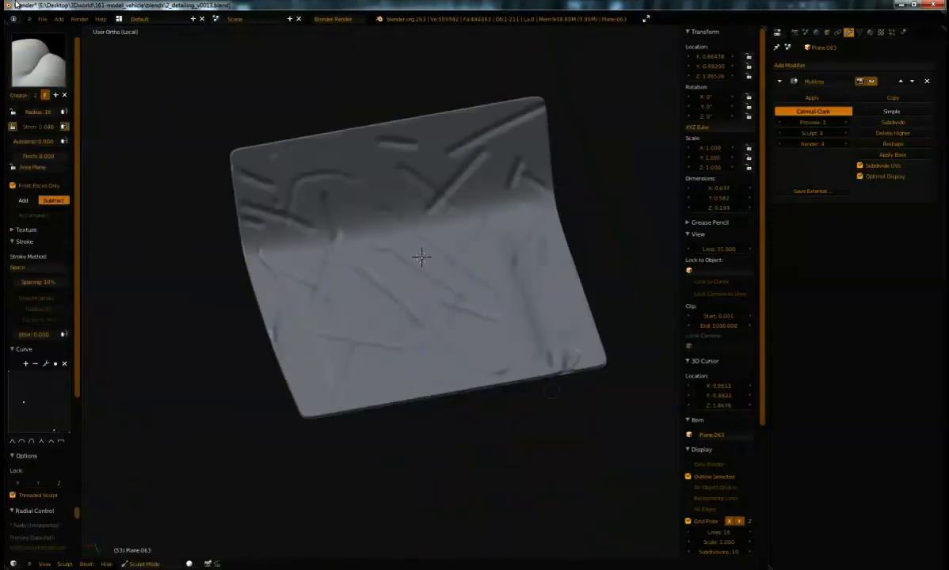
Pick another sculpt brush and deform the floor panel's edges into an uneven, worn outline.
{"action": "left_click", "coordinate": [38, 60]}
{"action": "left_click", "coordinate": [173, 165]}
{"action": "middle_click_drag", "start_coordinate": [443, 274], "coordinate": [461, 296]}
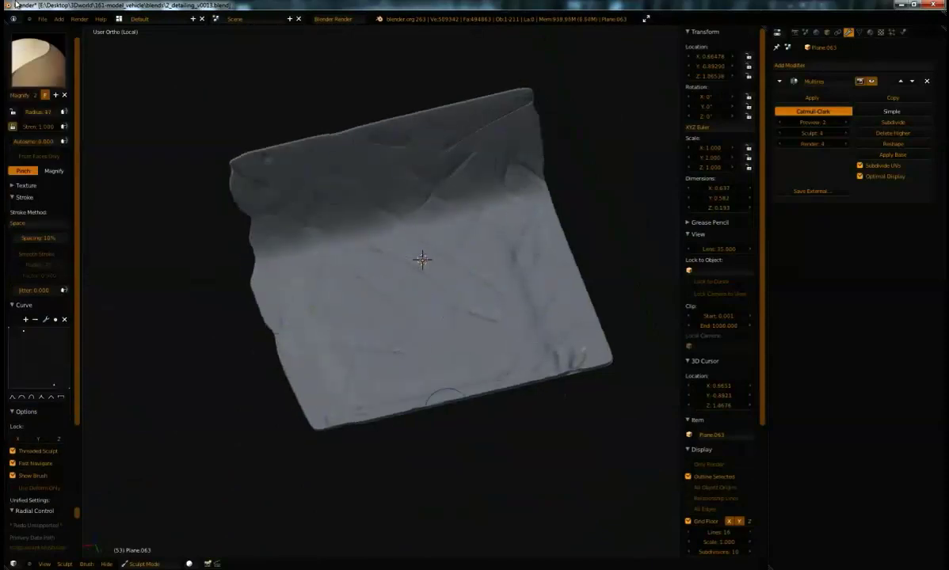
{"action": "middle_click_drag", "start_coordinate": [479, 225], "coordinate": [472, 317]}
Return the floor panel to Object Mode and leave local view to show the whole interior.
{"action": "left_click", "coordinate": [144, 564]}
{"action": "left_click", "coordinate": [136, 545]}
{"action": "key", "text": "KP_Divide"}
{"action": "mouse_move", "coordinate": [380, 316]}
{"action": "middle_mouse_down"}
{"action": "mouse_move", "coordinate": [444, 269]}
{"action": "mouse_move", "coordinate": [389, 324]}
{"action": "middle_mouse_up"}
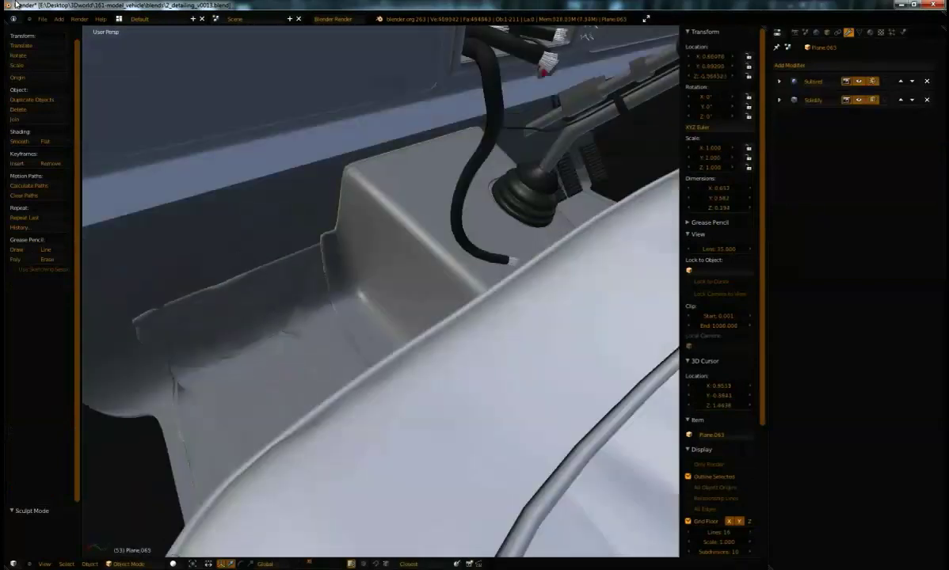
Add a Multires modifier to the center console around the gear lever, subdivide it to level 4 and enter Sculpt Mode.
{"action": "key", "text": "Tab"}
{"action": "key", "text": "Tab"}
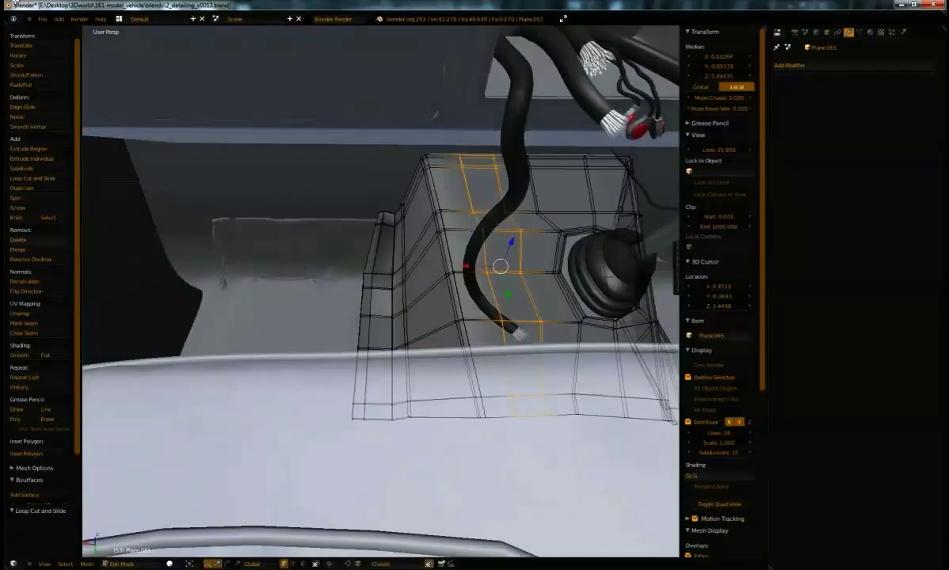
{"action": "key", "text": "Tab"}
{"action": "left_click", "coordinate": [816, 65]}
{"action": "left_click", "coordinate": [729, 165]}
{"action": "left_click", "coordinate": [892, 122]}
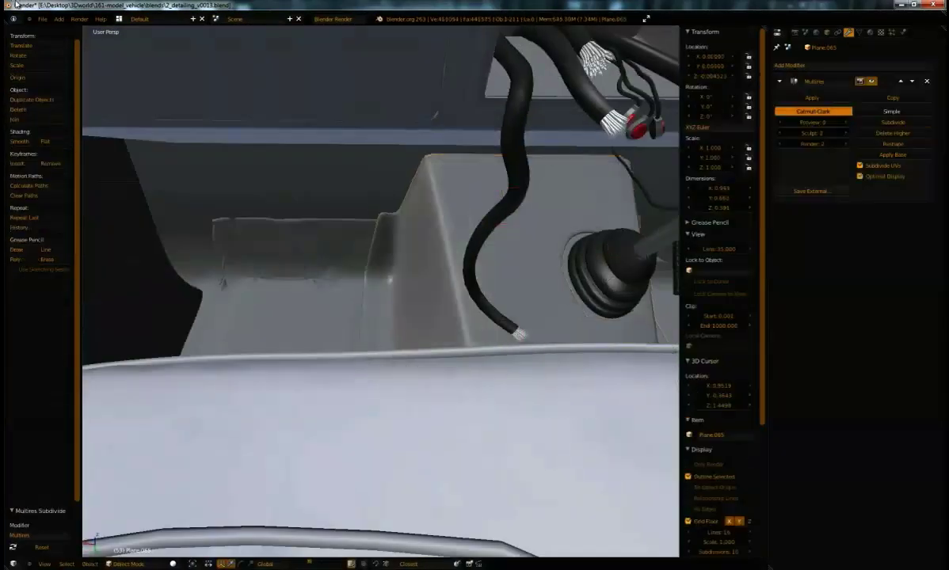
{"action": "left_click", "coordinate": [892, 122]}
{"action": "left_click", "coordinate": [144, 564]}
{"action": "left_click", "coordinate": [136, 526]}
{"action": "left_click", "coordinate": [893, 122]}
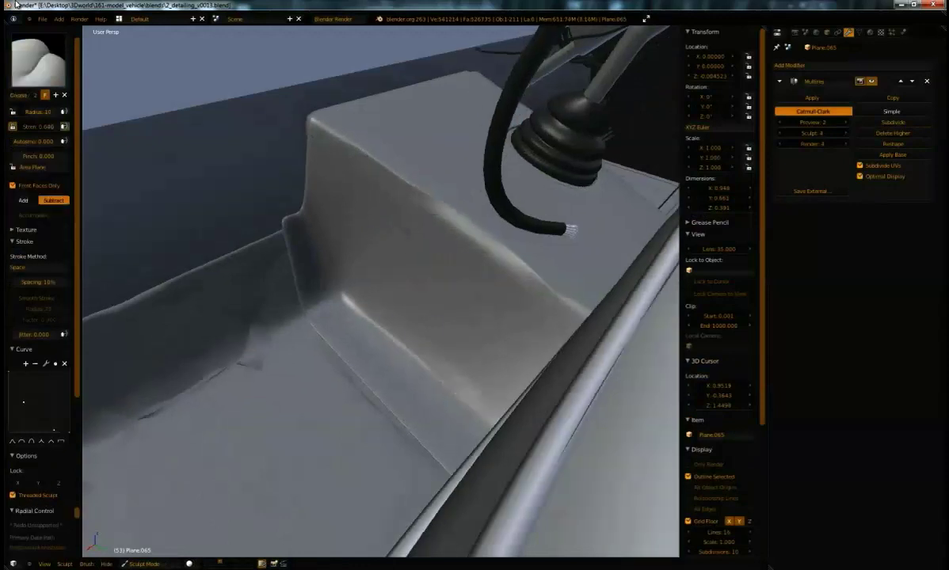